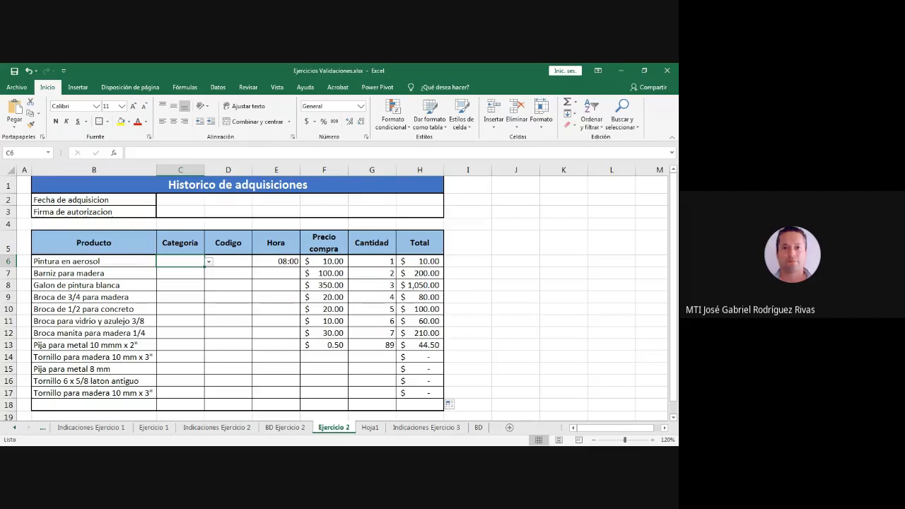
# Choose Pinturas as the Categoria for the spray paint, wood varnish and white paint rows, C6 to C8.
pyautogui.click(208, 261)
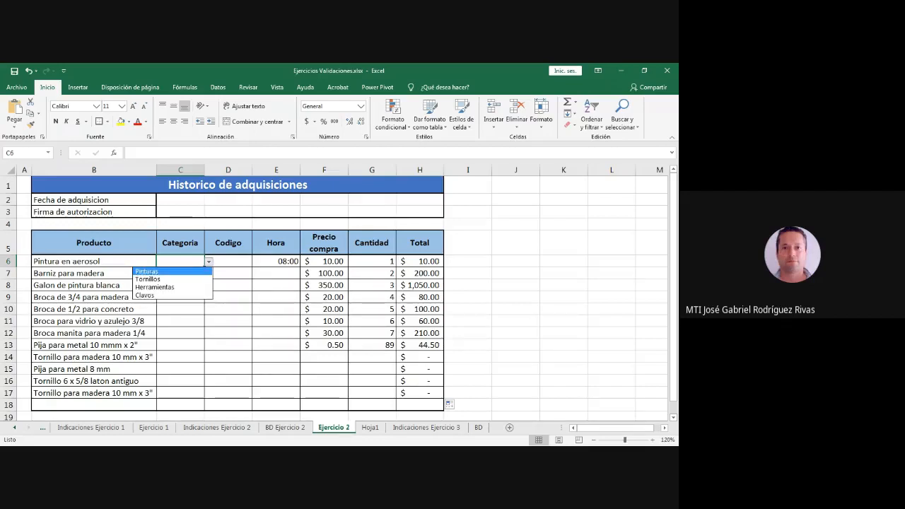
pyautogui.press('Return')
pyautogui.press('Return')
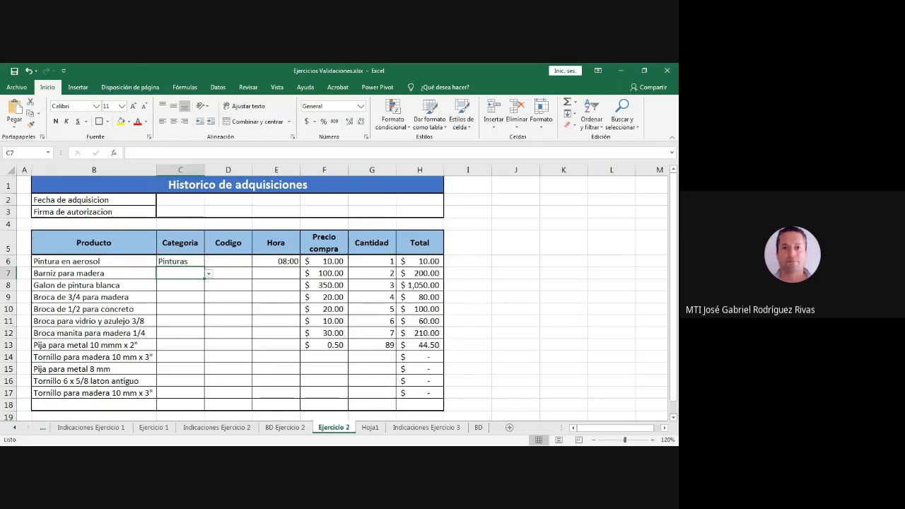
pyautogui.hotkey('alt', 'Down')
pyautogui.press('Down')
pyautogui.press('Return')
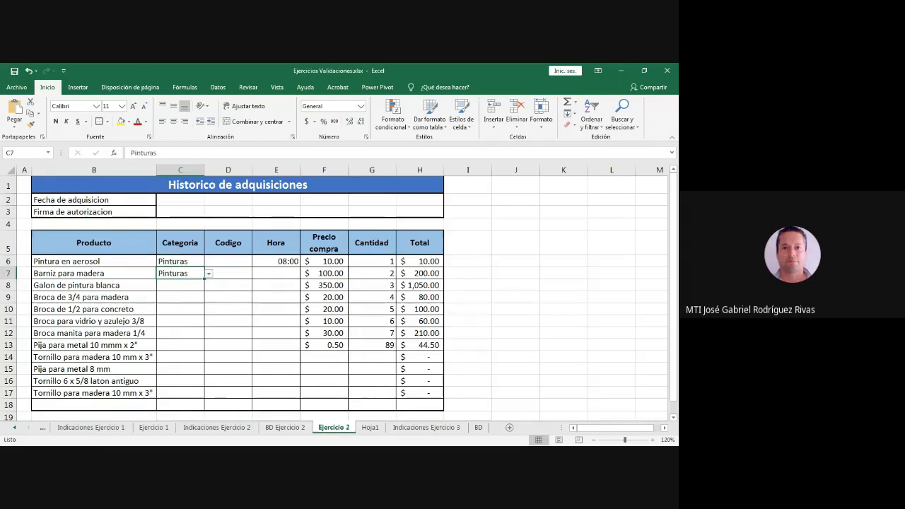
pyautogui.press('Return')
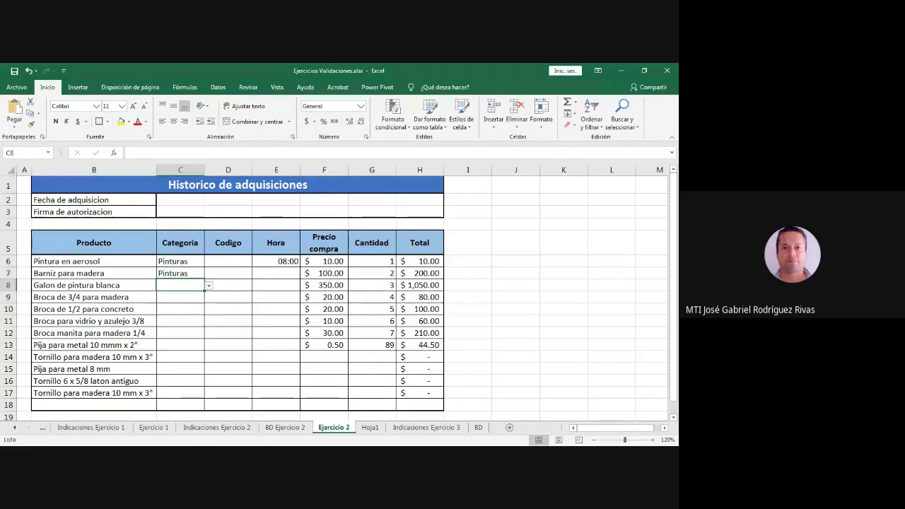
pyautogui.hotkey('alt', 'Down')
pyautogui.press('Down')
pyautogui.press('Return')
pyautogui.press('Return')
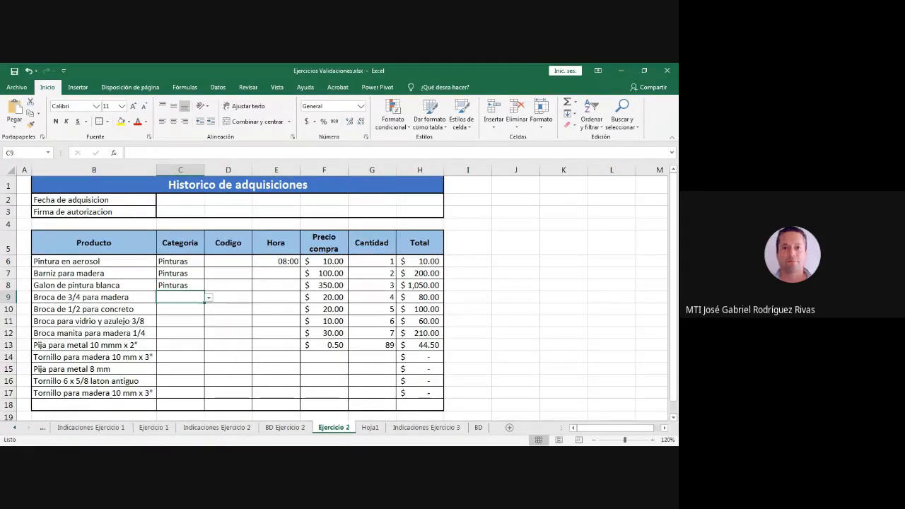
# Choose Herramientas as the Categoria for the 3/4 wood and 1/2 concrete drill bits in C9 and C10.
pyautogui.hotkey('alt', 'Down')
pyautogui.press('Down')
pyautogui.press('Down')
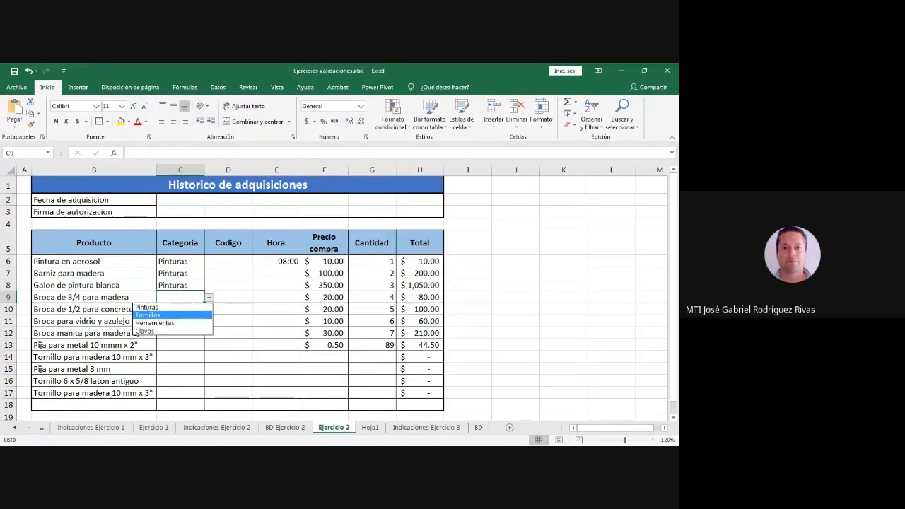
pyautogui.press('Down')
pyautogui.press('Return')
pyautogui.press('Return')
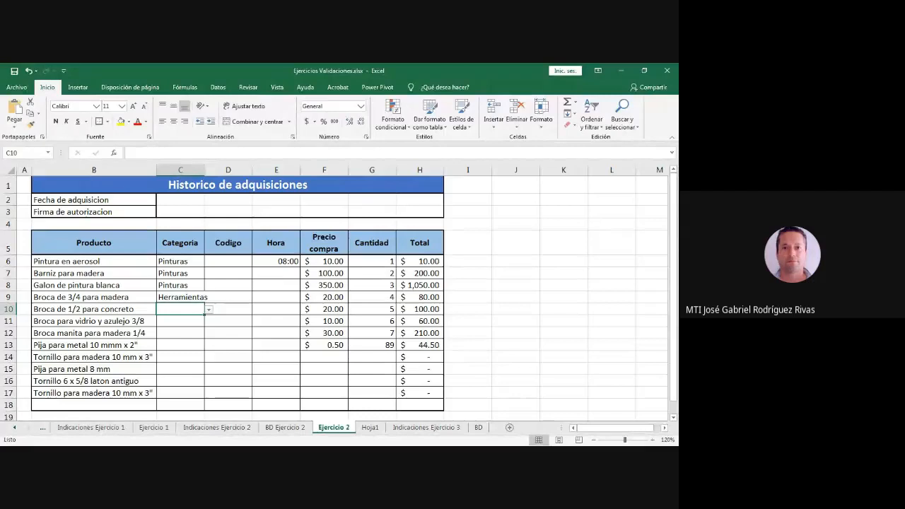
pyautogui.hotkey('alt', 'Down')
pyautogui.press('Down')
pyautogui.press('Down')
pyautogui.press('Down')
pyautogui.press('Return')
pyautogui.press('Return')
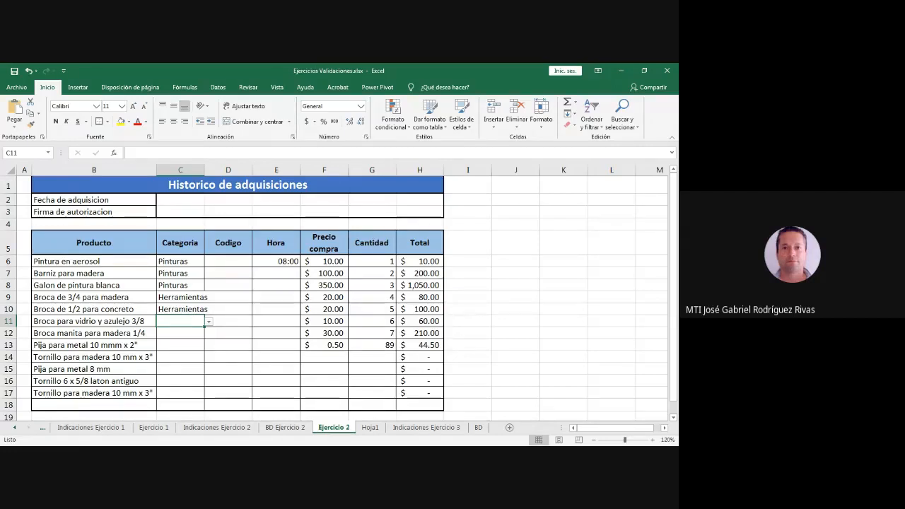
# Choose Herramientas as the Categoria in C11 for the glass and tile drill bit, and autofit column C's width.
pyautogui.hotkey('alt', 'Down')
pyautogui.press('Down')
pyautogui.press('Down')
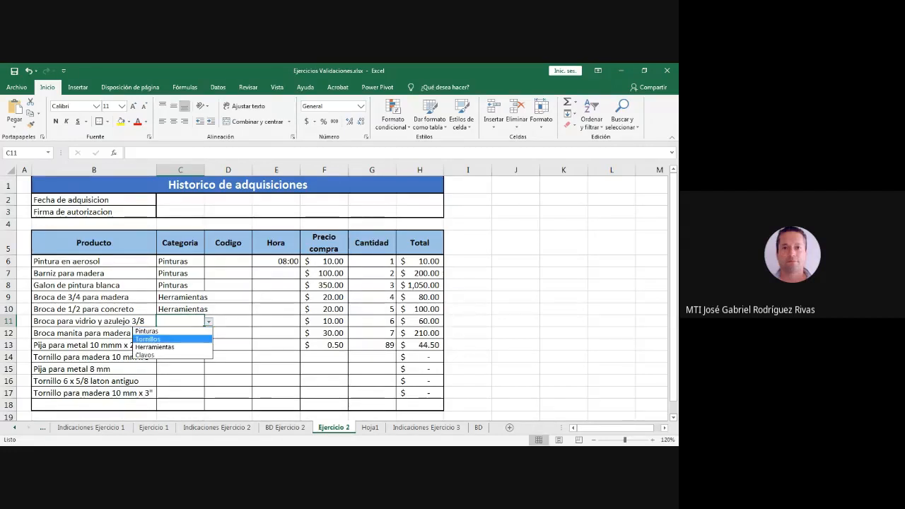
pyautogui.press('Down')
pyautogui.press('Return')
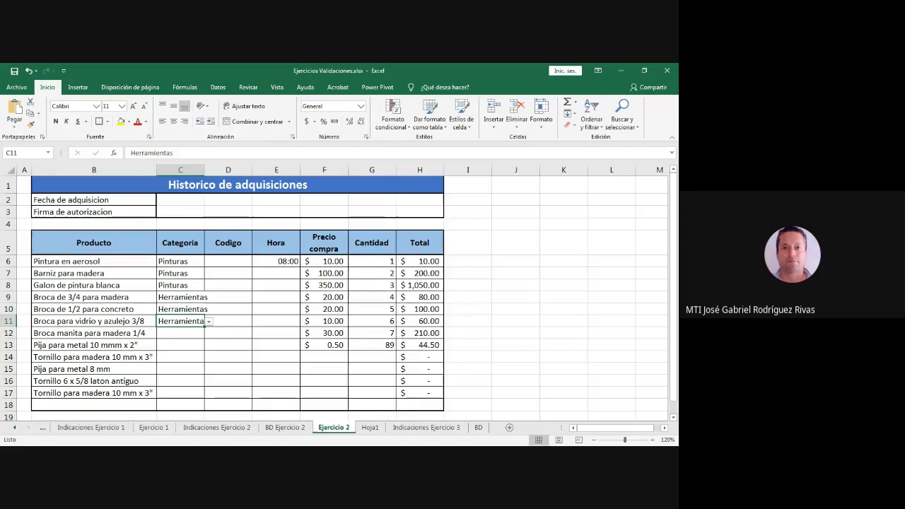
pyautogui.doubleClick(205, 169)
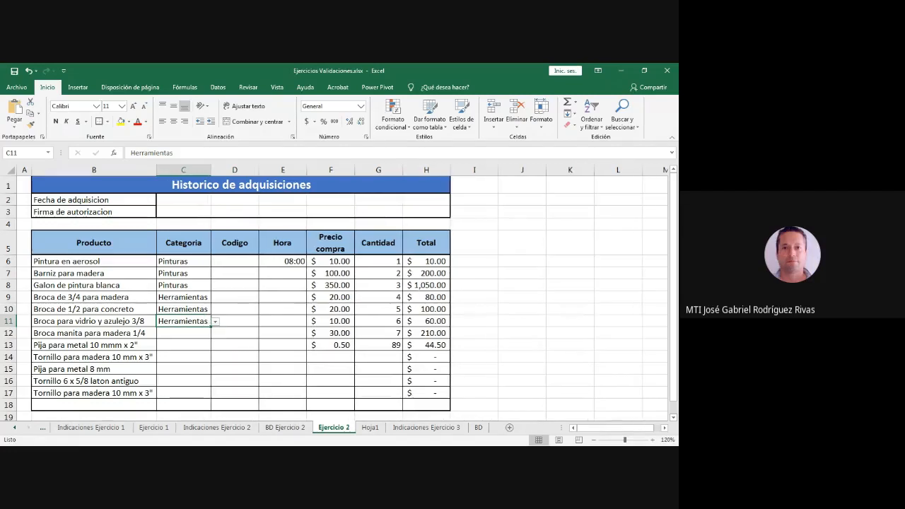
# Choose Herramientas as the Categoria in C12 for Broca manita para madera 1/4.
pyautogui.click(183, 332)
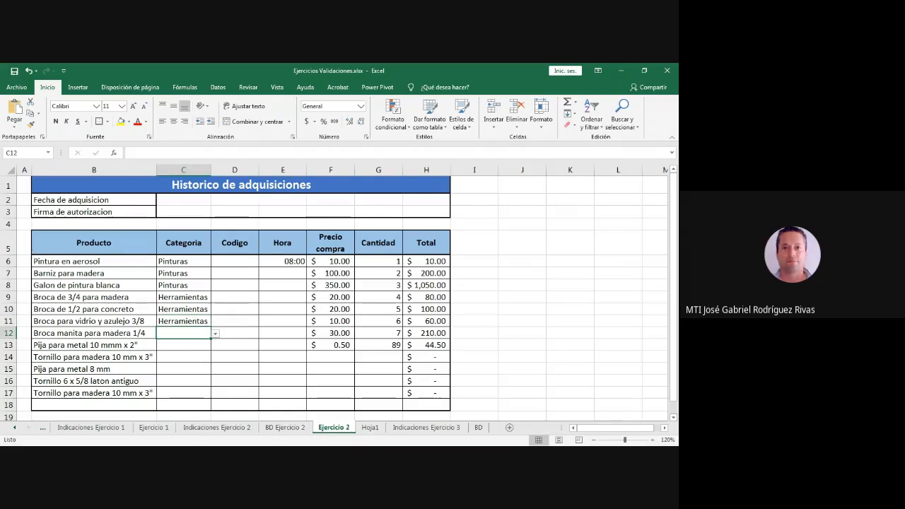
pyautogui.hotkey('alt', 'Down')
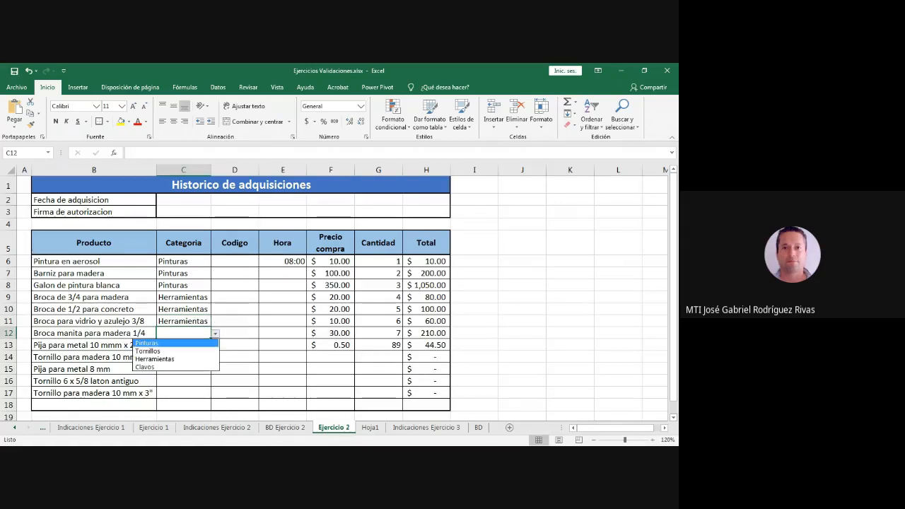
pyautogui.press('Down')
pyautogui.press('Down')
pyautogui.press('Return')
pyautogui.press('Return')
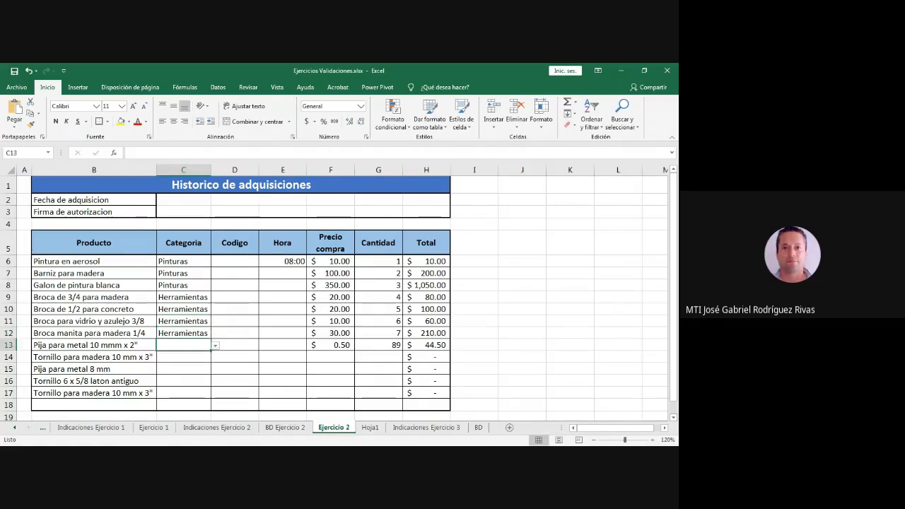
# Choose Tornillos as the Categoria in C13 and C14 for the 10 mm metal and wood screws.
pyautogui.hotkey('alt', 'Down')
pyautogui.press('Down')
pyautogui.press('Down')
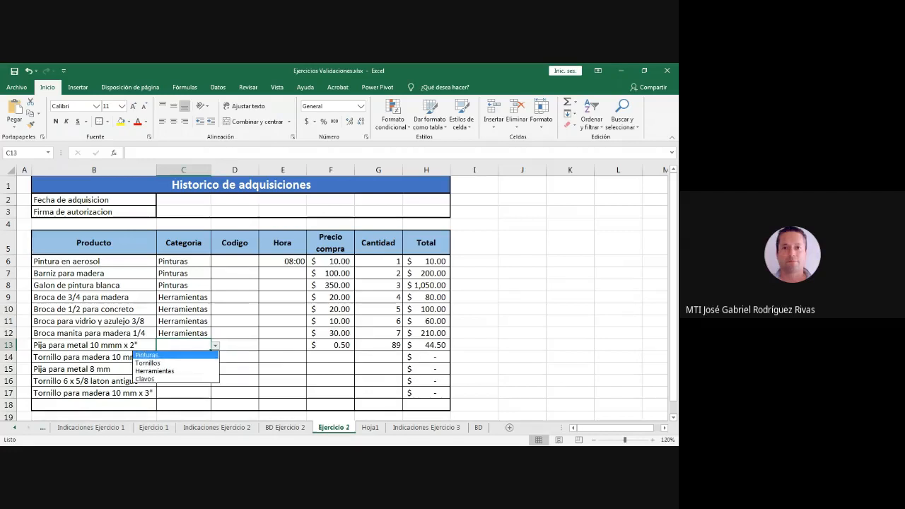
pyautogui.press('Return')
pyautogui.press('Return')
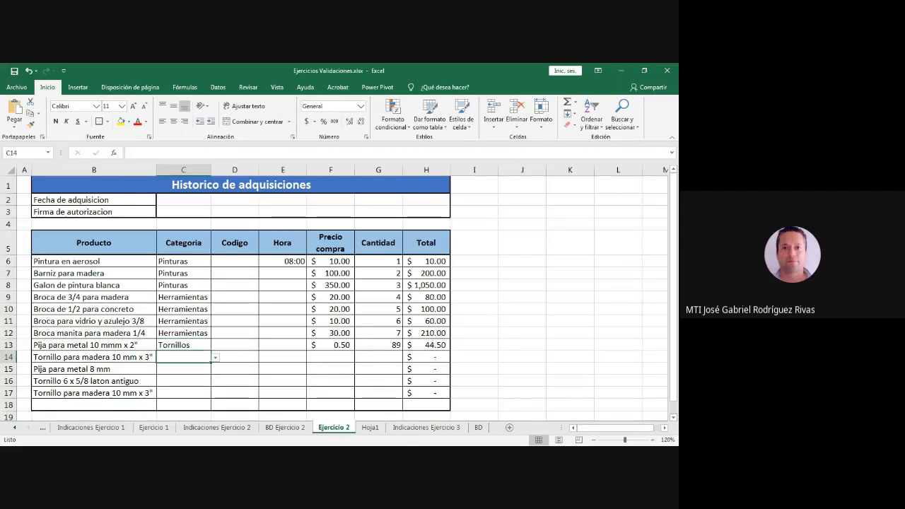
pyautogui.hotkey('alt', 'Down')
pyautogui.press('Down')
pyautogui.press('Down')
pyautogui.press('Return')
pyautogui.press('Return')
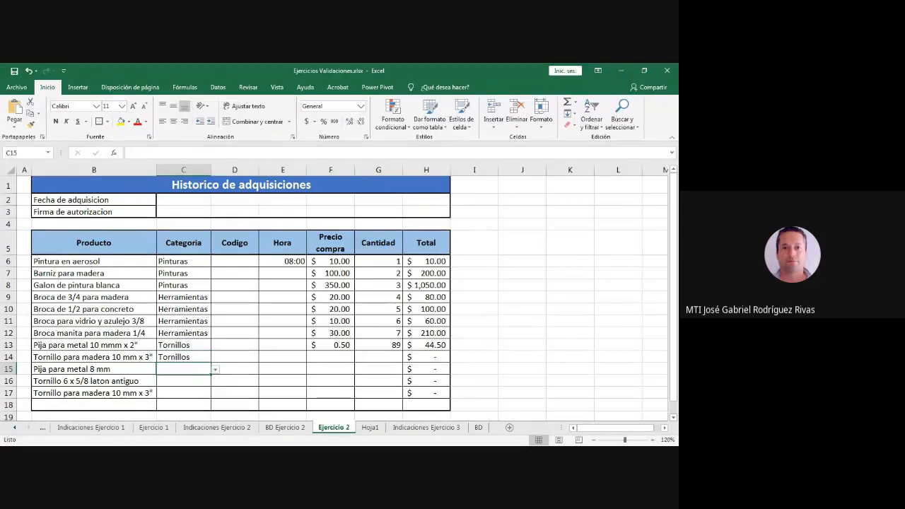
# Enter Tornillos as the Categoria for the last three products, in cells C15 to C17.
pyautogui.write('tornillos')
pyautogui.press('Return')
pyautogui.write('Tornillos')
pyautogui.press('Return')
pyautogui.write('Tornillos')
pyautogui.press('Return')
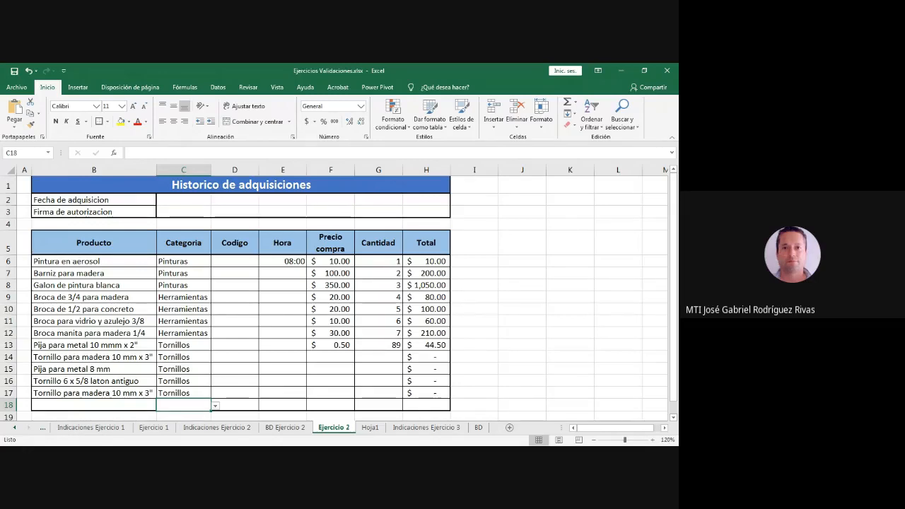
# Review the column requirements on the Indicaciones Ejercicio 2 sheet and return to the Categoria entries on Ejercicio 2.
pyautogui.click(234, 297)
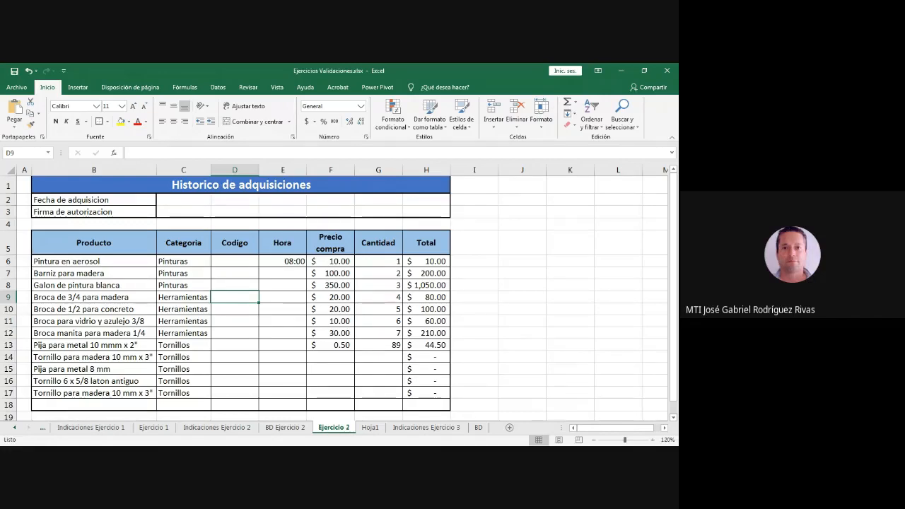
pyautogui.click(283, 262)
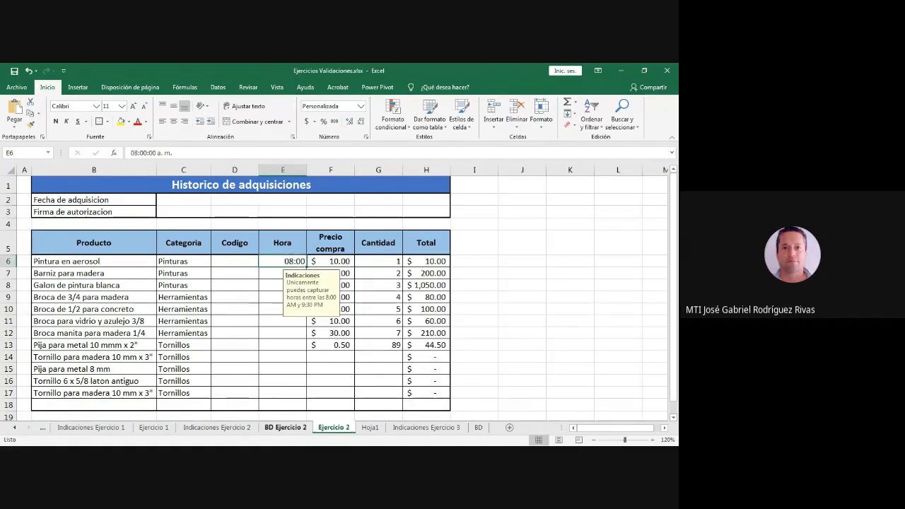
pyautogui.click(216, 427)
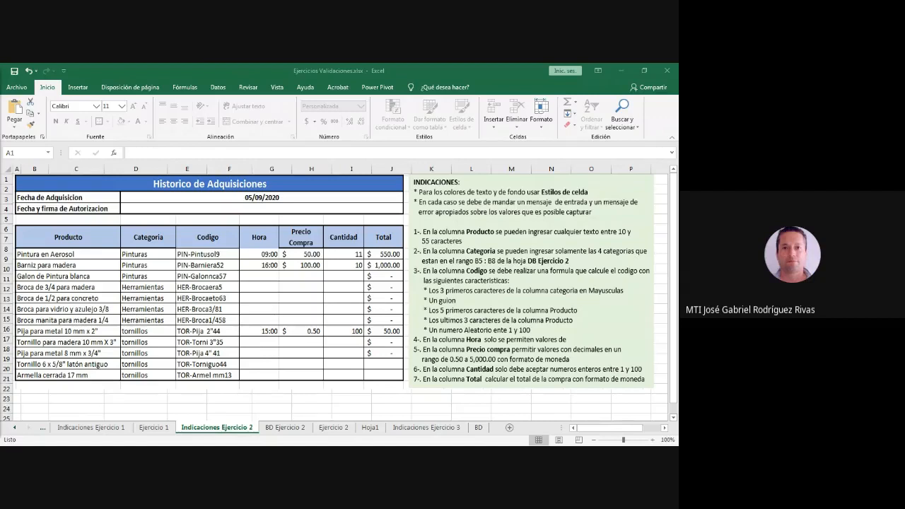
pyautogui.click(333, 428)
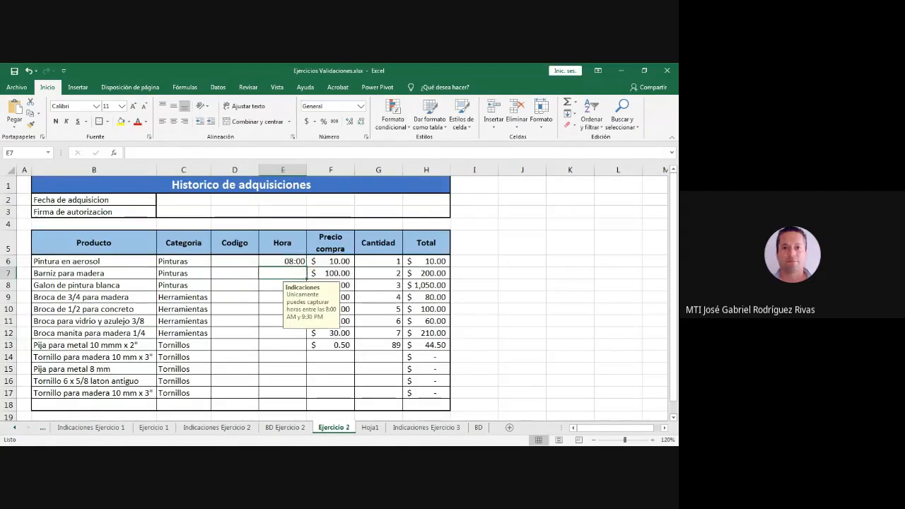
pyautogui.click(183, 261)
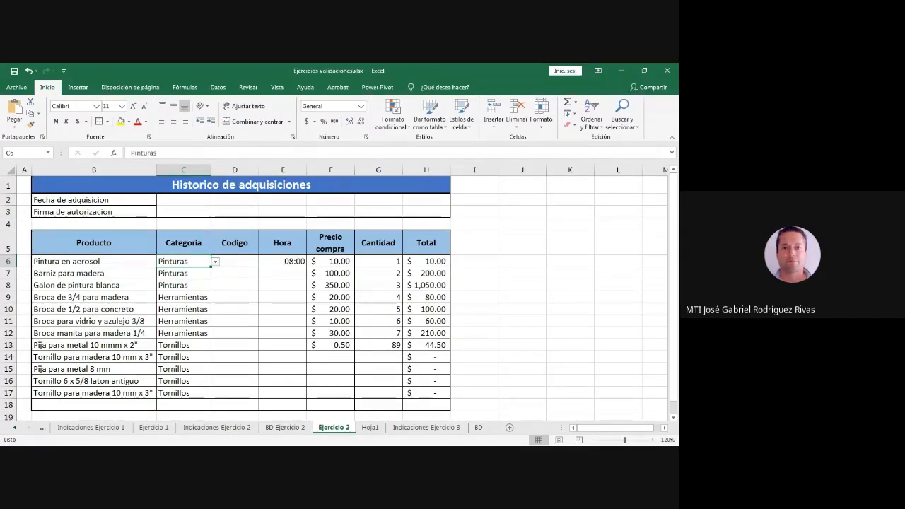
# Narrow column I beside the table and start inserting a function in J5, listing the Texto category.
pyautogui.moveTo(499, 169); pyautogui.dragTo(472, 170)
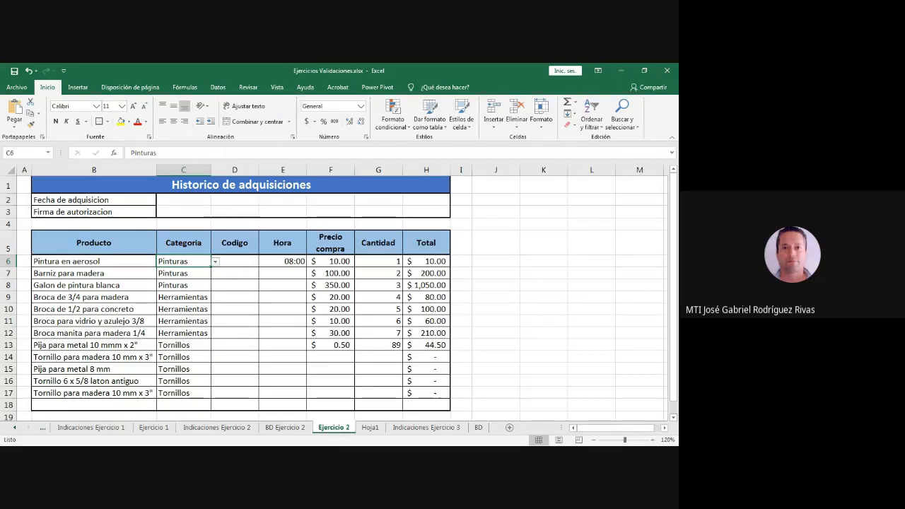
pyautogui.click(496, 242)
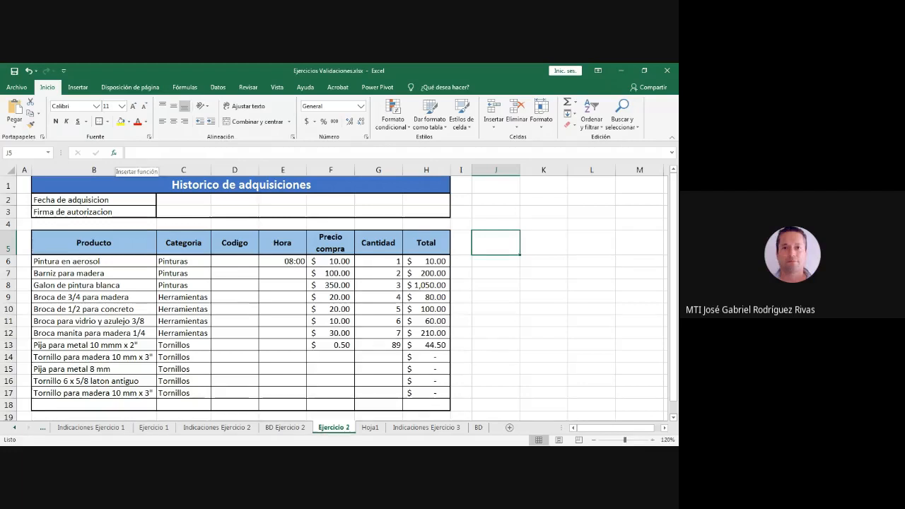
pyautogui.click(113, 153)
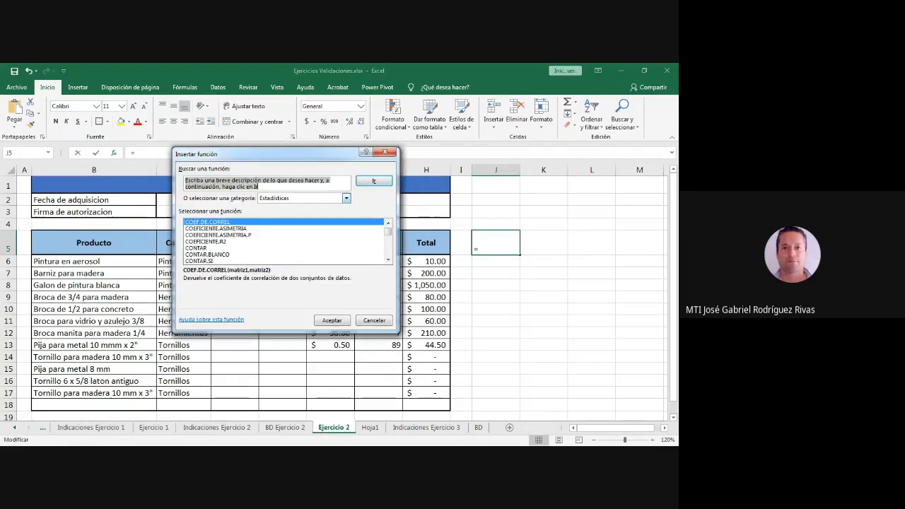
pyautogui.click(346, 198)
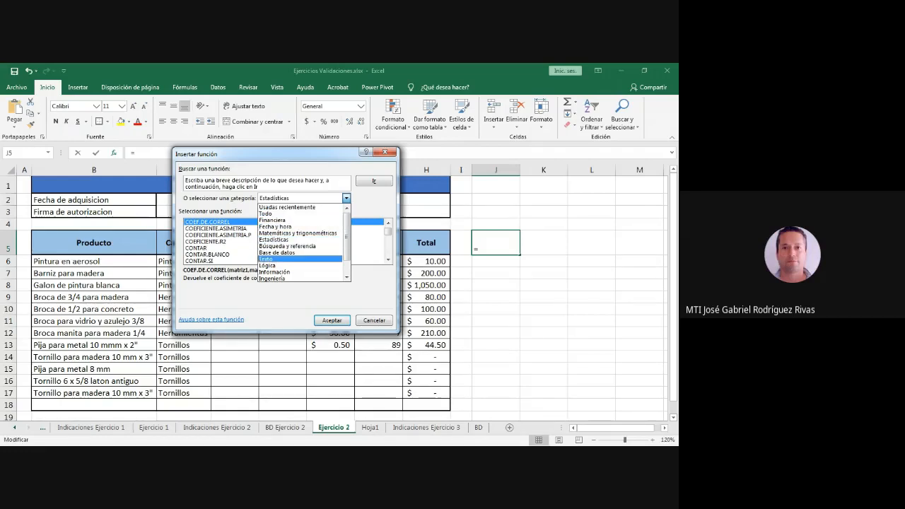
pyautogui.click(279, 259)
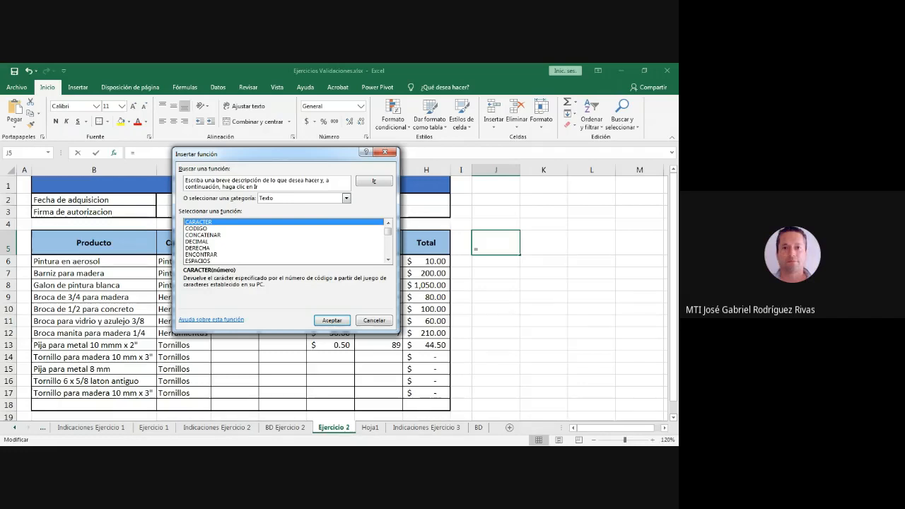
# Read the descriptions and arguments of the Texto functions from CODIGO through EXTRAE.
pyautogui.click(196, 228)
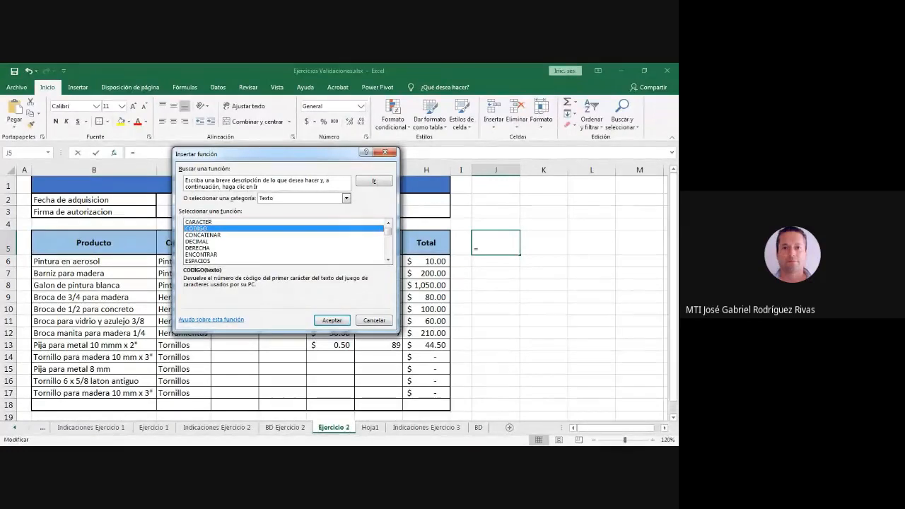
pyautogui.click(203, 235)
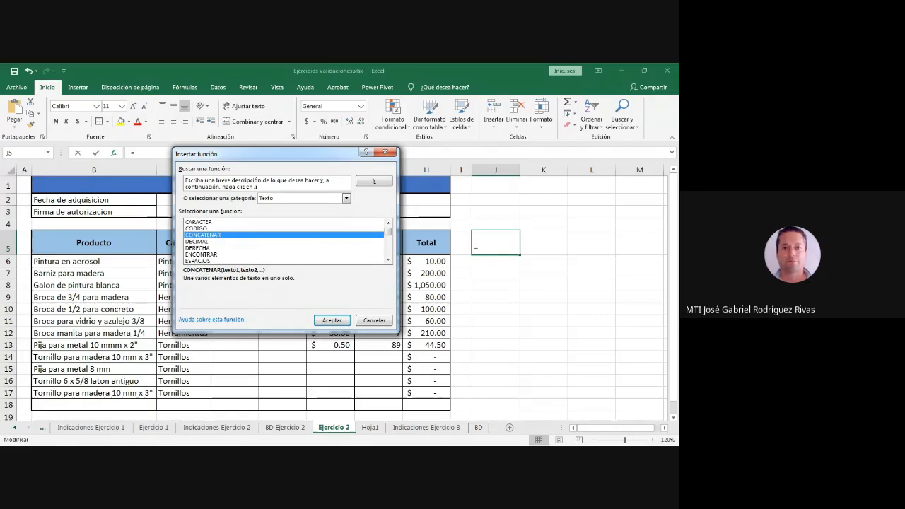
pyautogui.click(197, 241)
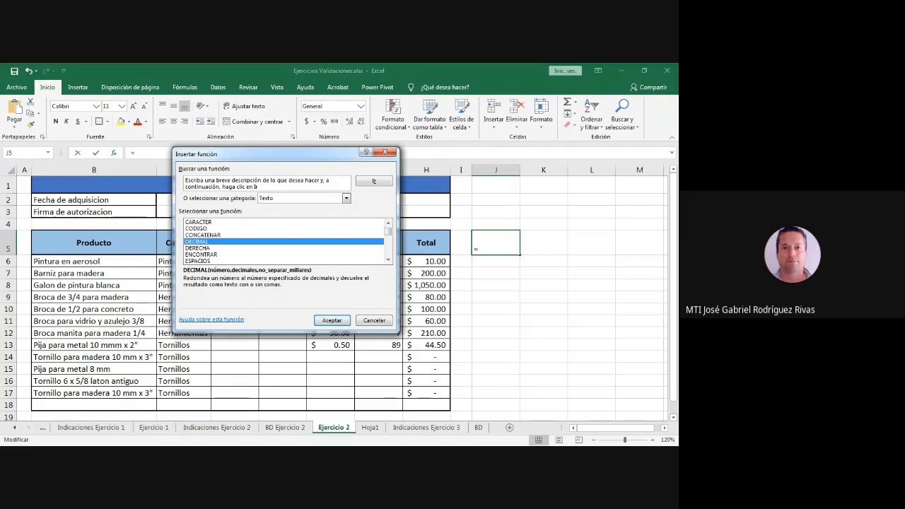
pyautogui.click(198, 248)
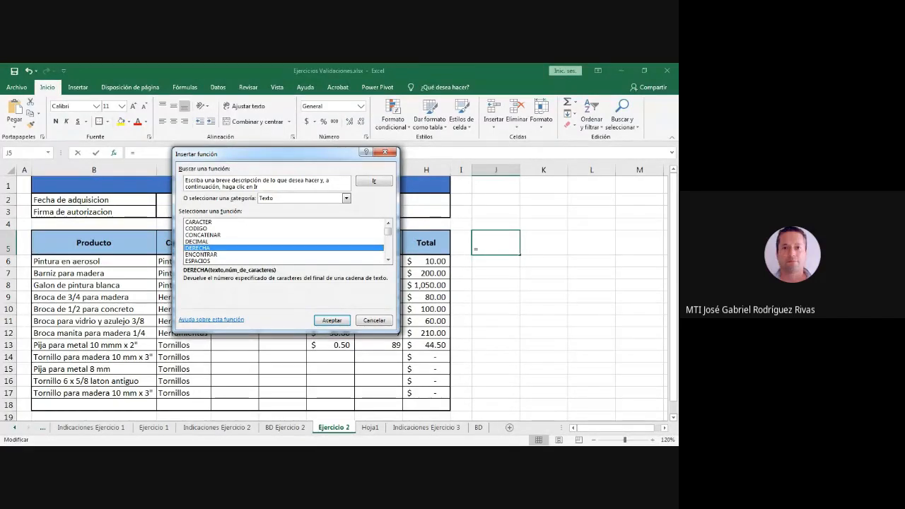
pyautogui.press('Down')
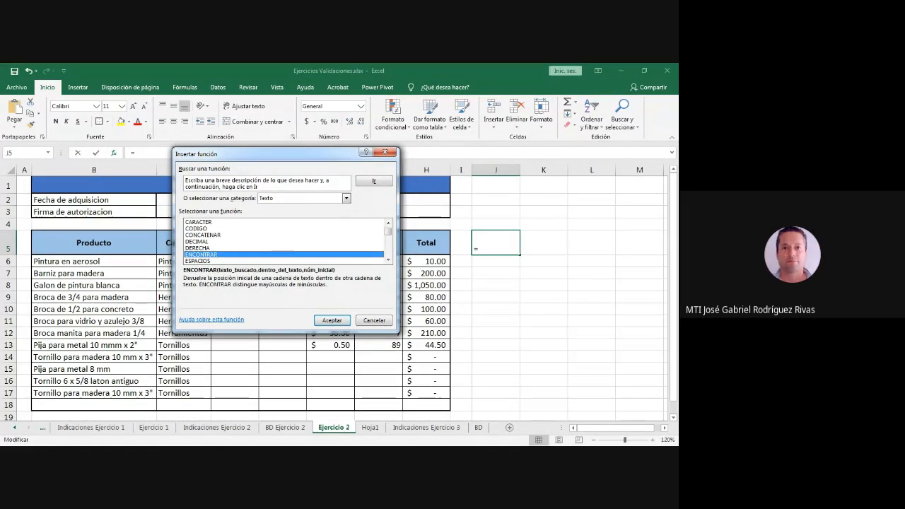
pyautogui.press('Down')
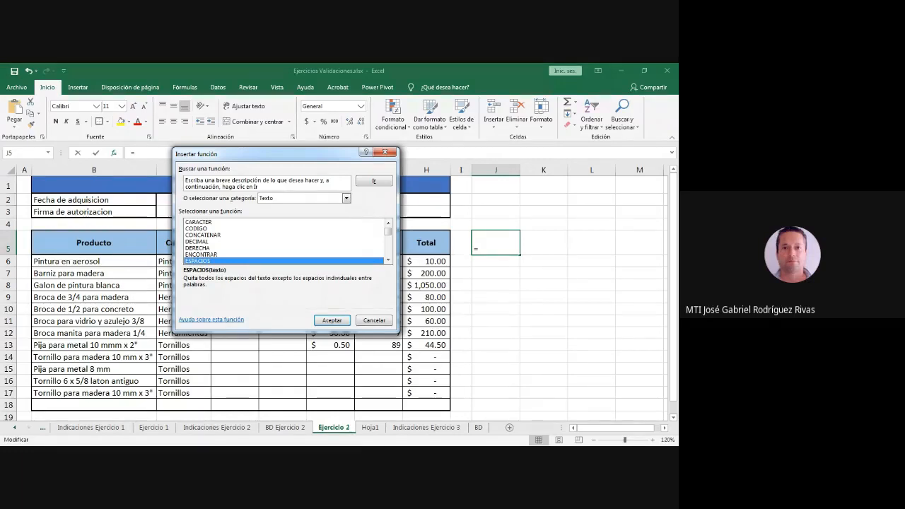
pyautogui.press('Down')
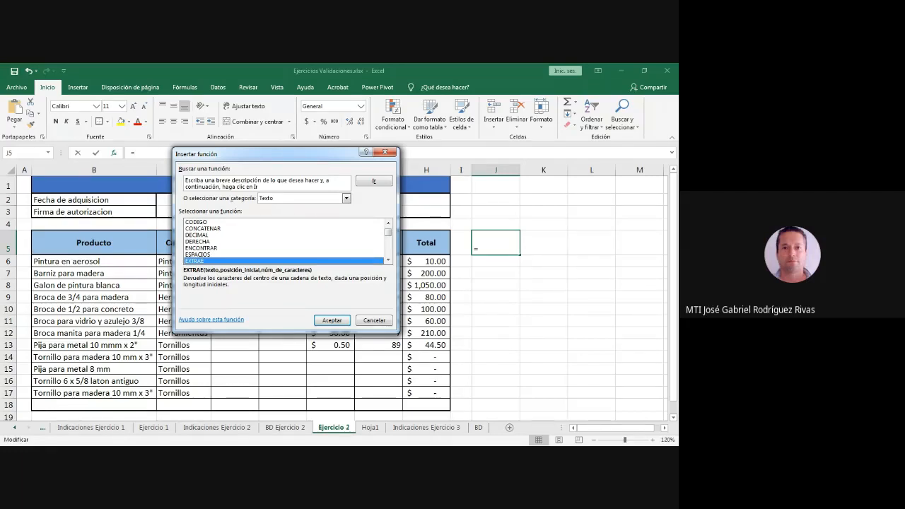
pyautogui.hotkey('alt', 'Tab')
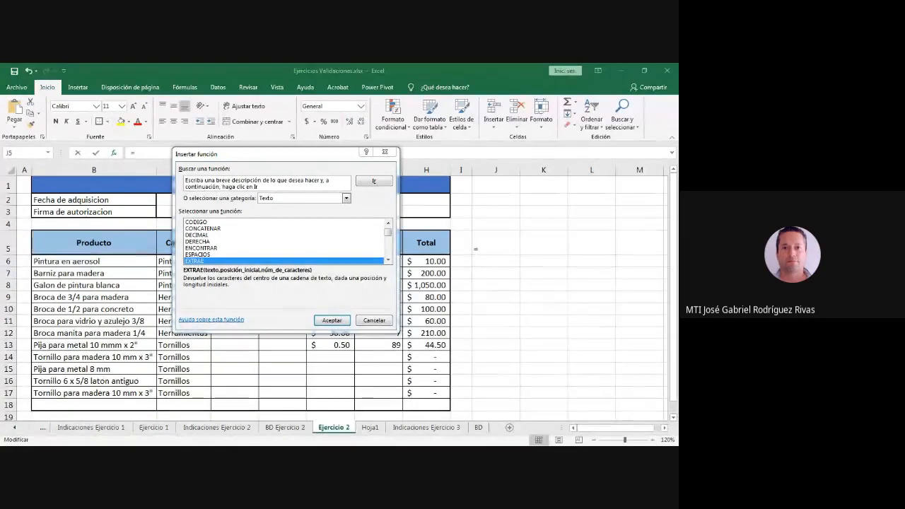
pyautogui.press('super+plus')
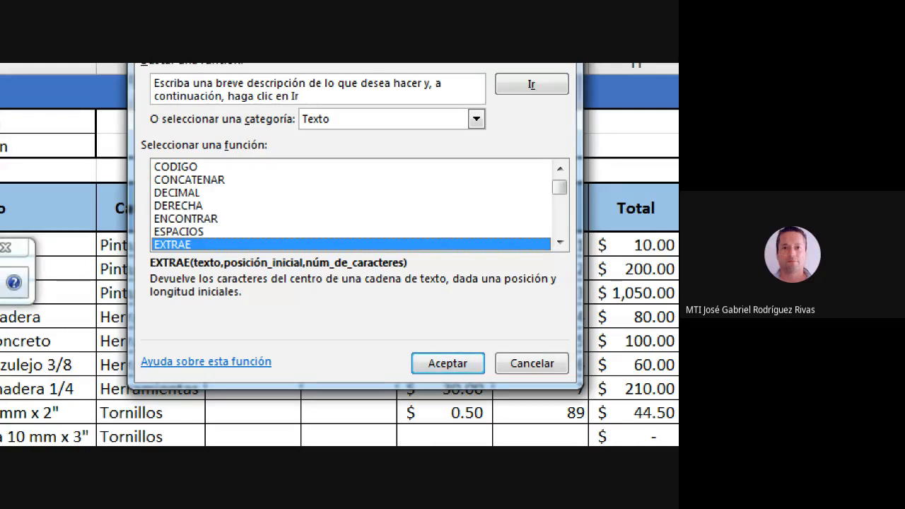
pyautogui.press('super+minus')
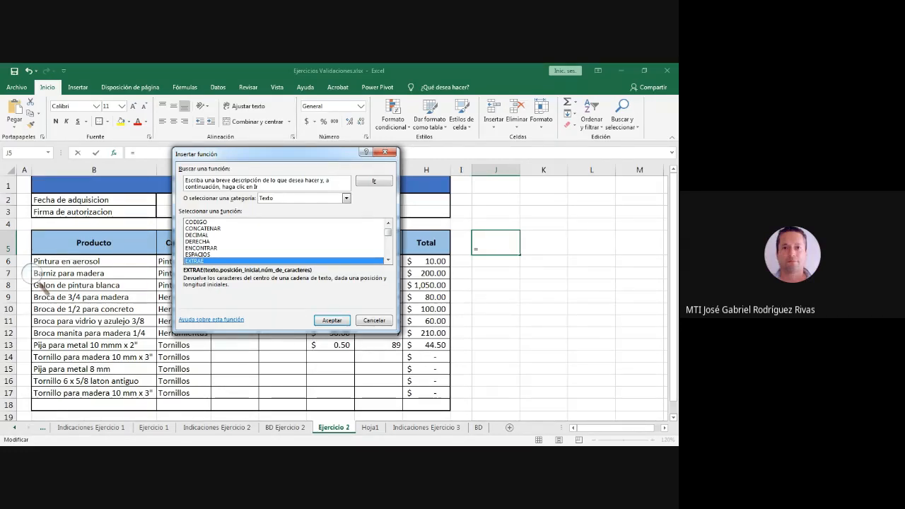
pyautogui.scroll(-1, 284, 242)
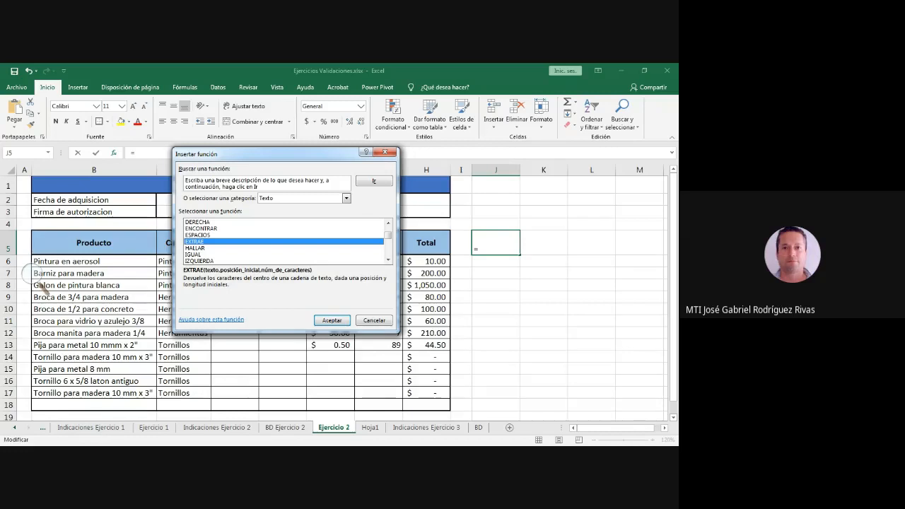
# Insert the EXTRAE function in J5 with the first product's Categoria, cell C6, as its Texto argument.
pyautogui.press('Return')
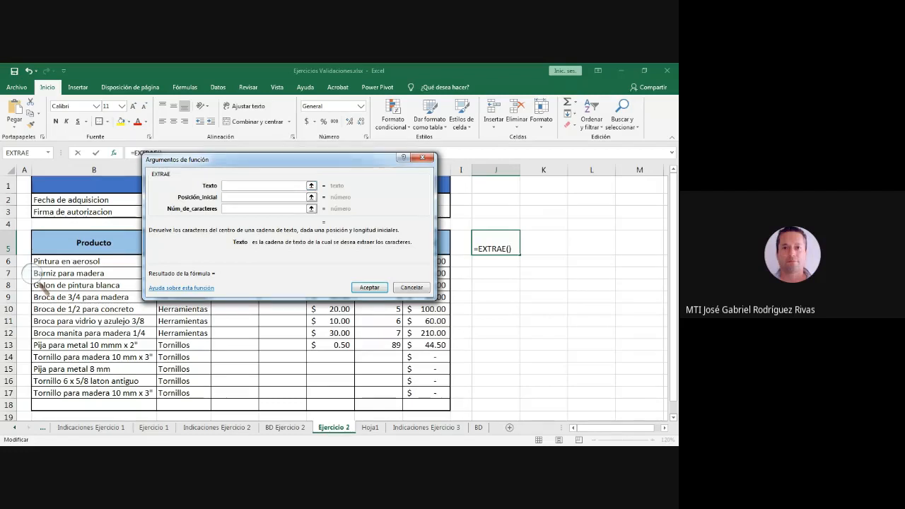
pyautogui.moveTo(282, 159); pyautogui.dragTo(304, 91)
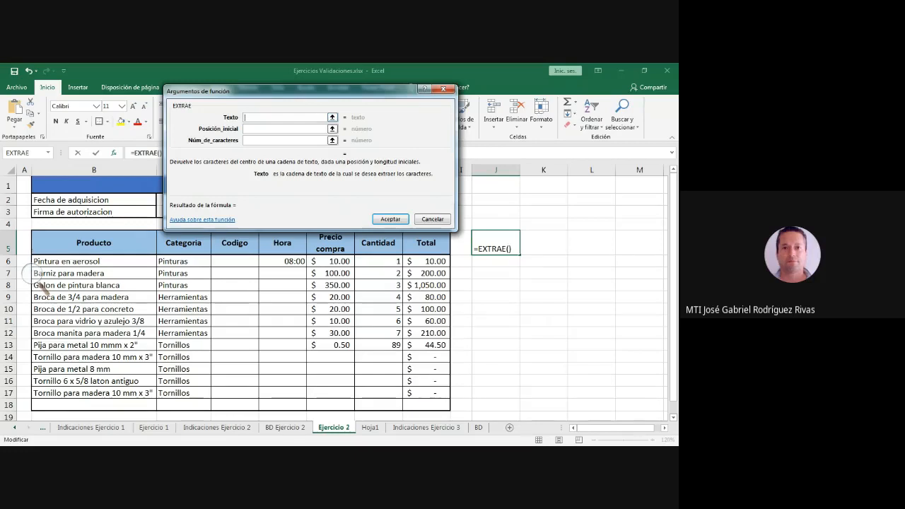
pyautogui.click(332, 117)
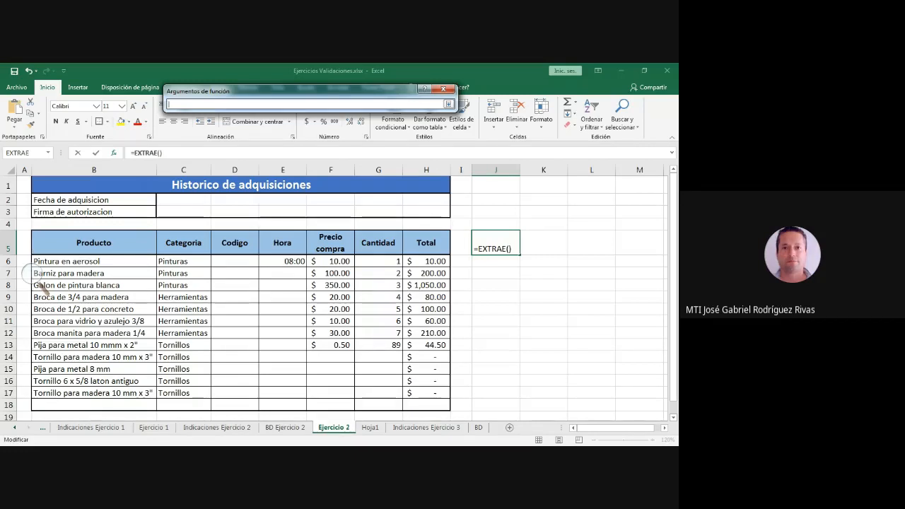
pyautogui.click(183, 262)
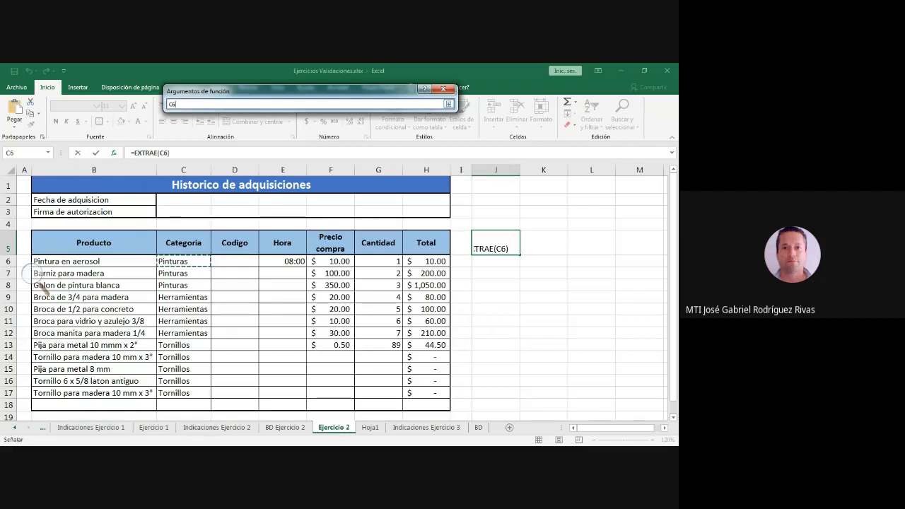
pyautogui.press('Return')
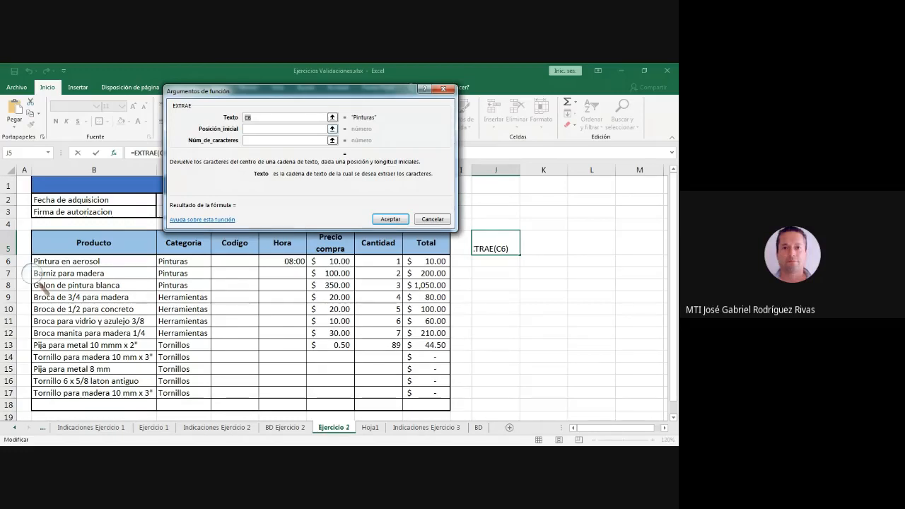
# Set EXTRAE's Posición_inicial to 1 and Núm_de_caracteres to 3.
pyautogui.press('Tab')
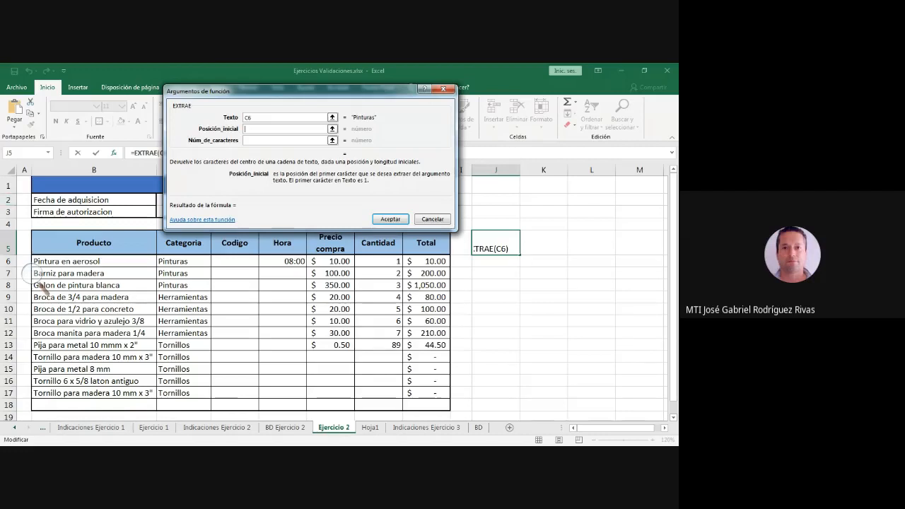
pyautogui.press('super+plus')
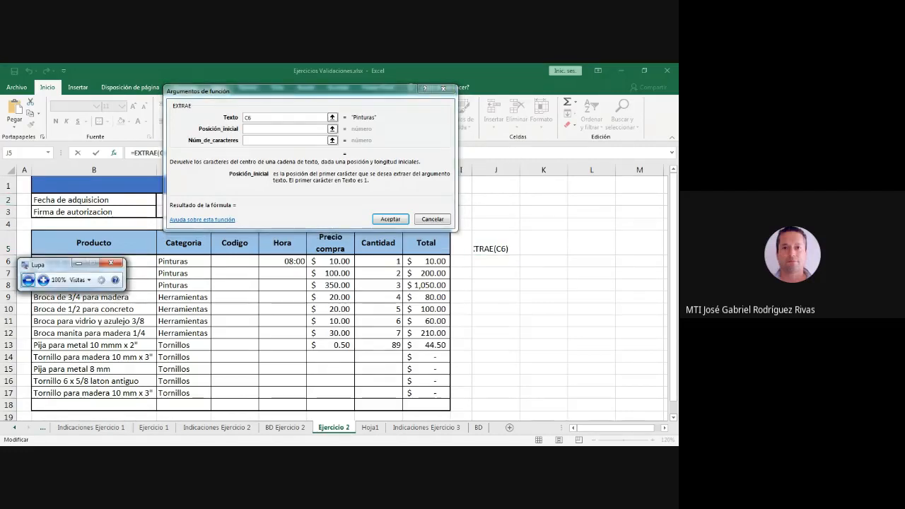
pyautogui.click(43, 280)
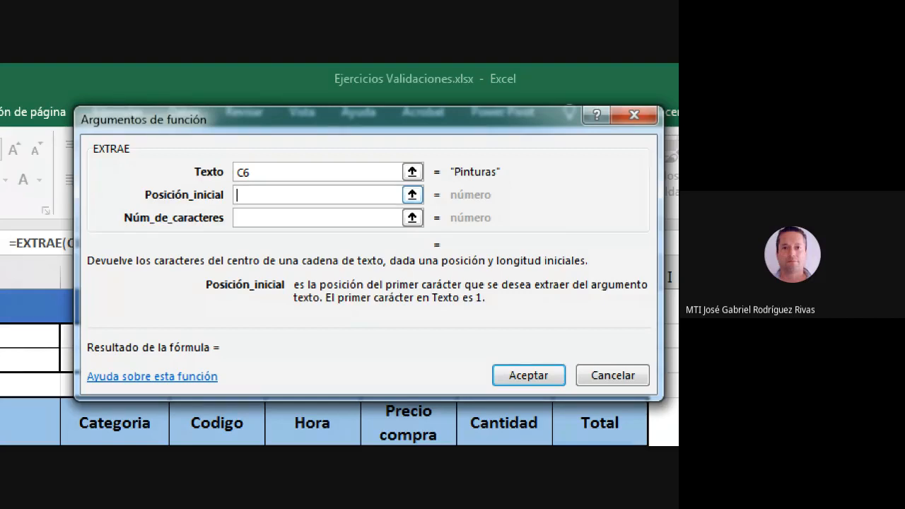
pyautogui.write('1')
pyautogui.press('Tab')
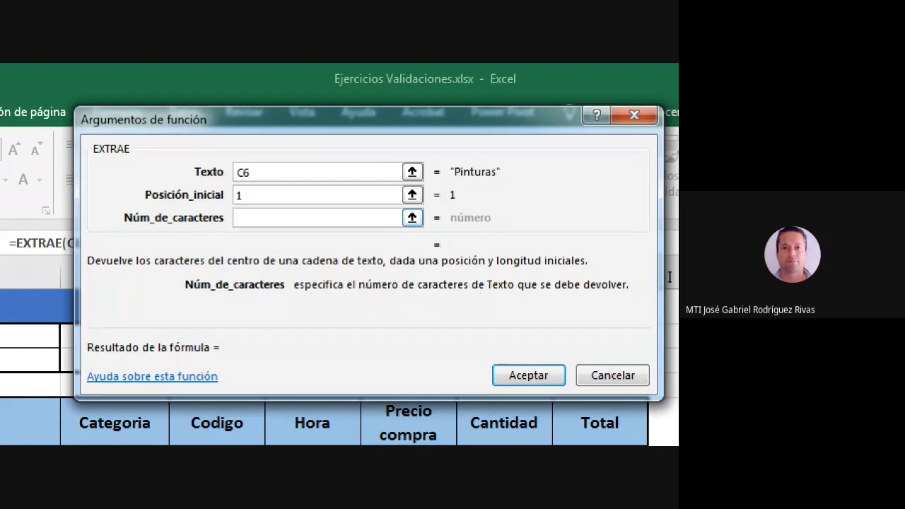
pyautogui.write('3')
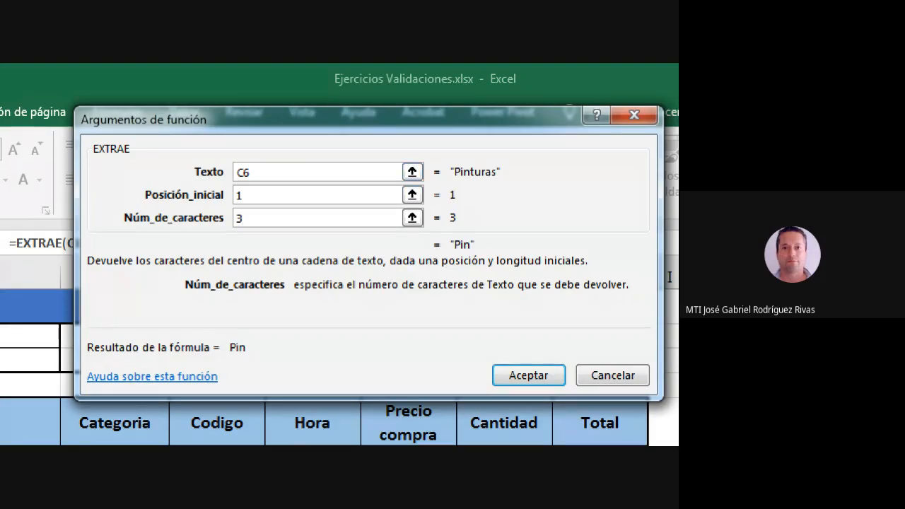
pyautogui.moveTo(367, 119); pyautogui.dragTo(374, 119)
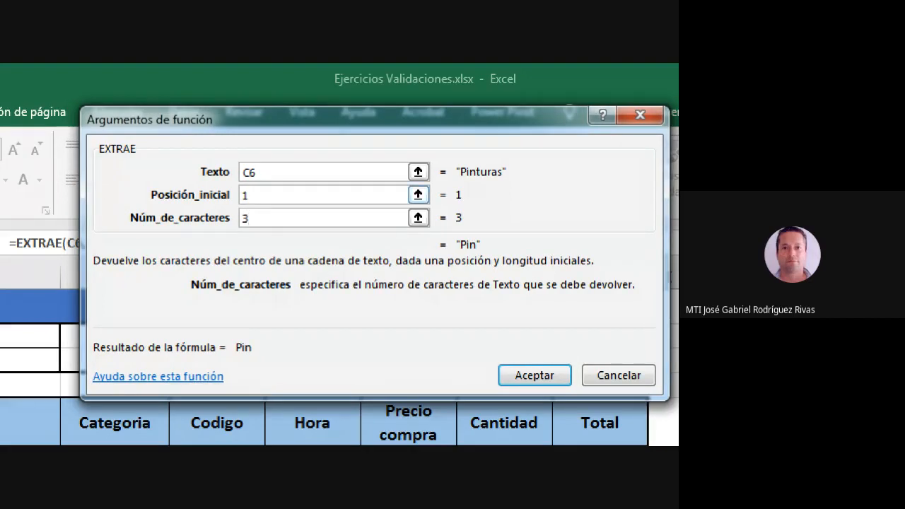
# Change EXTRAE's Posición_inicial to 4 and accept the formula in J5.
pyautogui.click(244, 195)
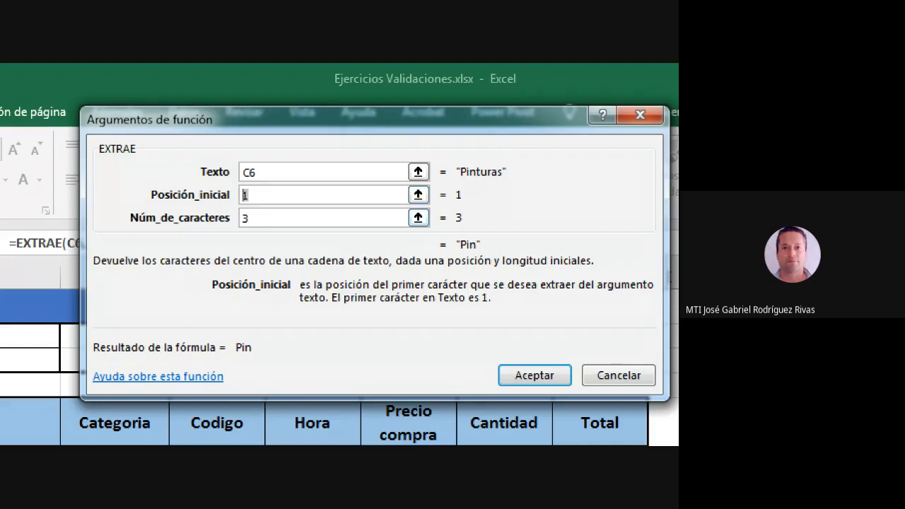
pyautogui.write('4')
pyautogui.press('Tab')
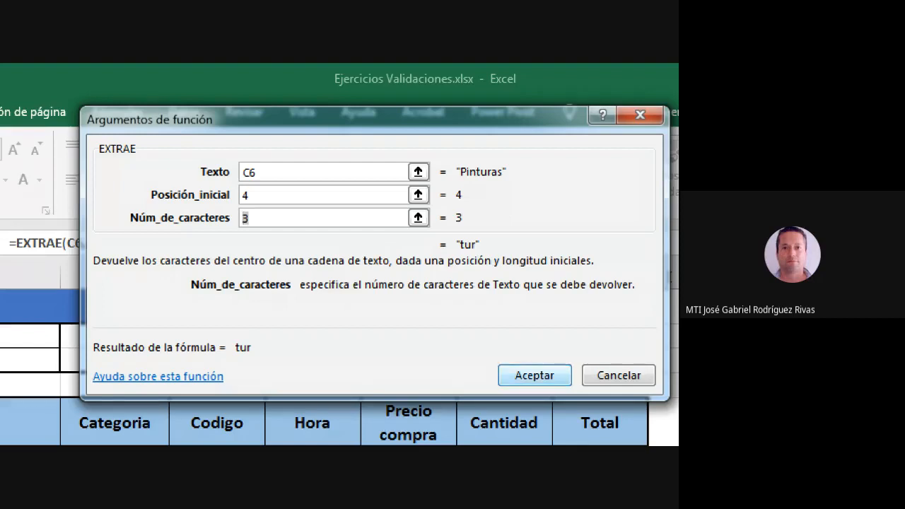
pyautogui.press('Return')
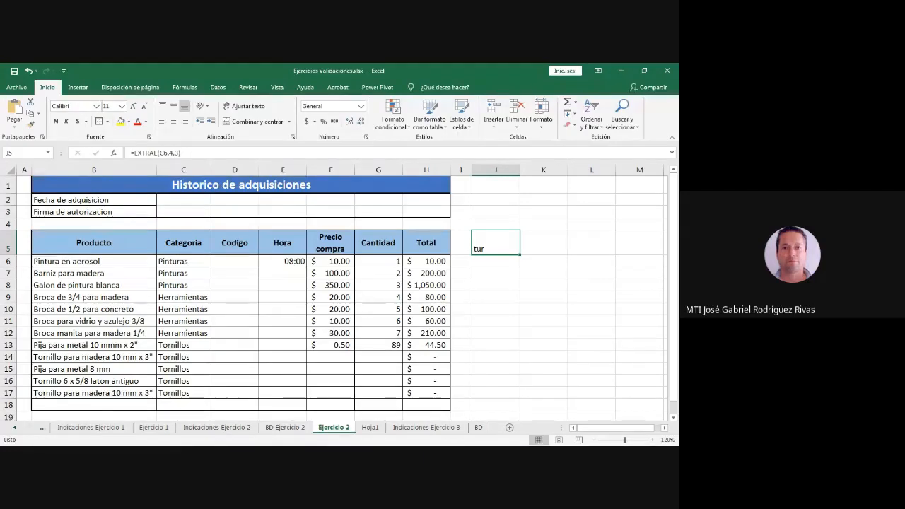
# Inspect the EXTRAE formula in J5 and recheck the Codigo requirements on the Indicaciones Ejercicio 2 sheet, returning to Ejercicio 2.
pyautogui.press('F2')
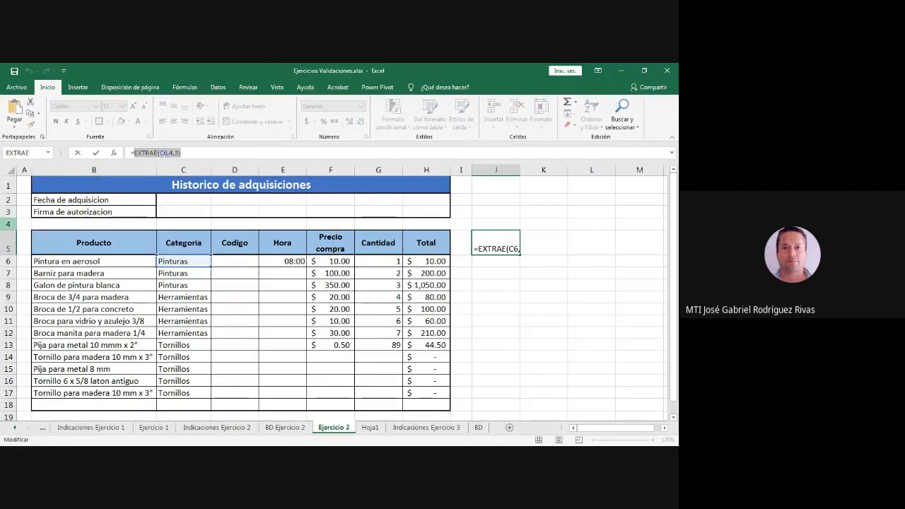
pyautogui.hotkey('alt', 'Tab')
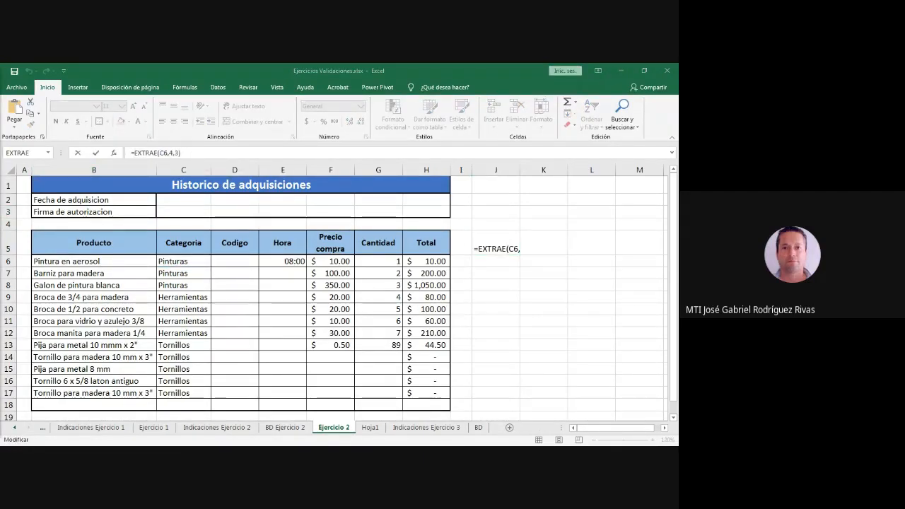
pyautogui.hotkey('alt', 'Tab')
pyautogui.press('Escape')
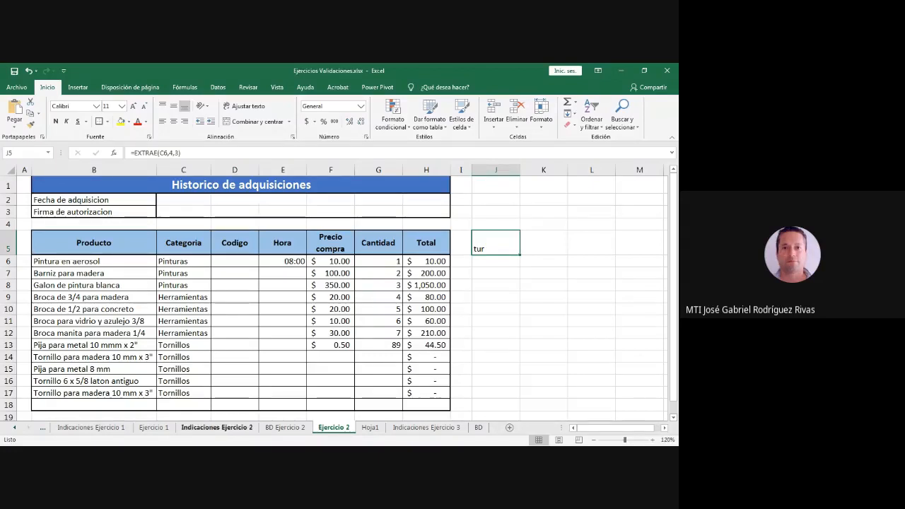
pyautogui.click(217, 427)
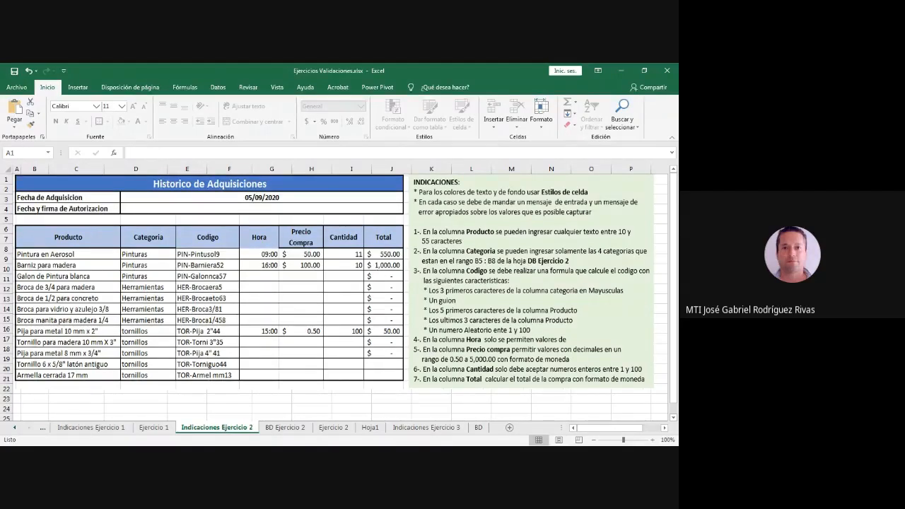
pyautogui.click(333, 428)
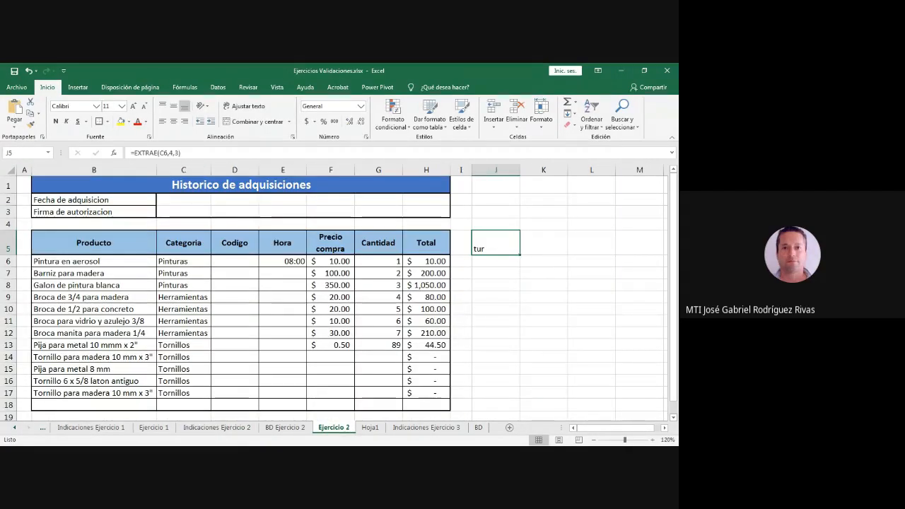
# Insert the MAYUSC text function in cell J6, directly below the EXTRAE test.
pyautogui.click(495, 273)
pyautogui.click(495, 261)
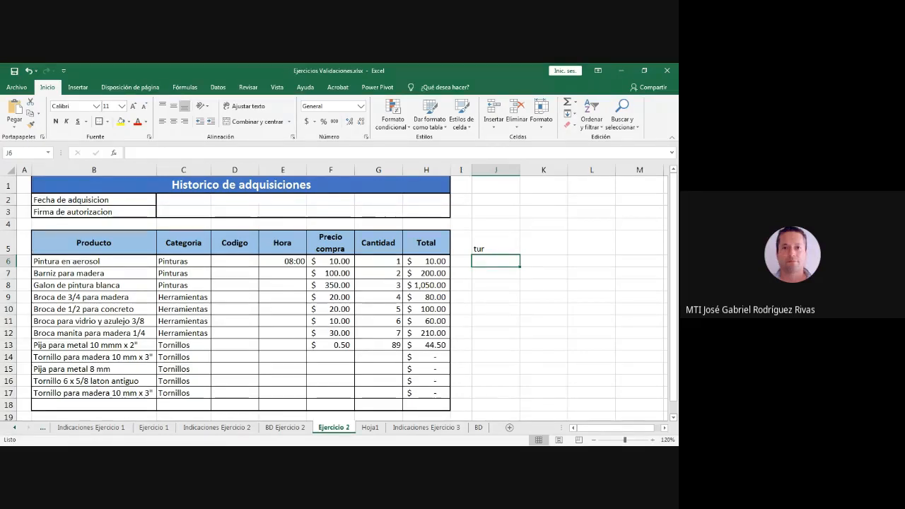
pyautogui.write('=')
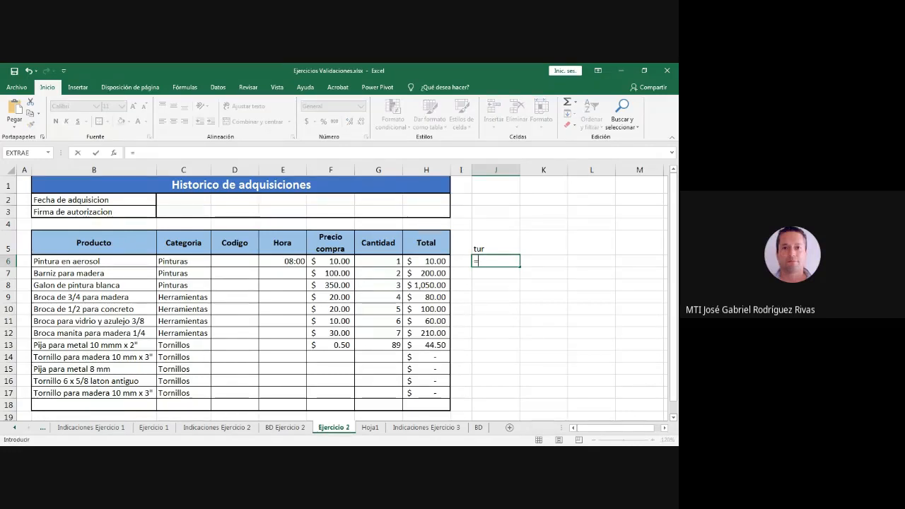
pyautogui.press('Escape')
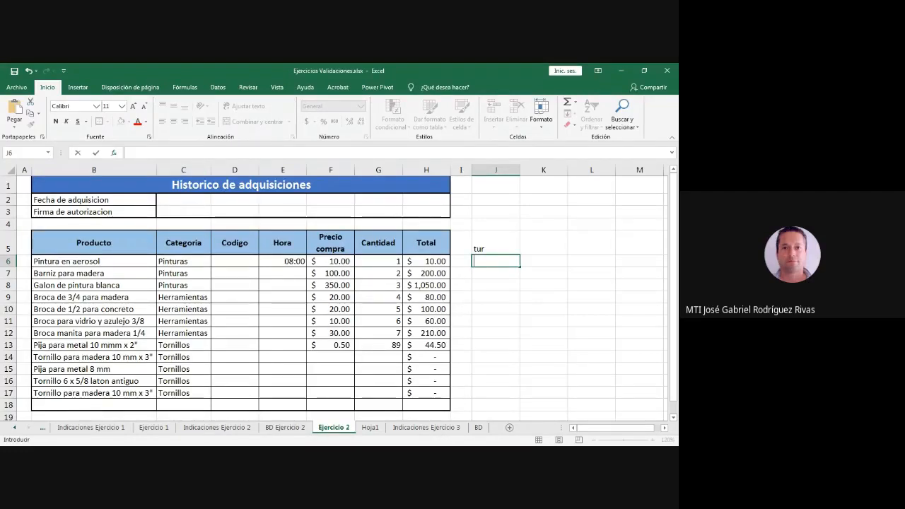
pyautogui.hotkey('shift', 'F3')
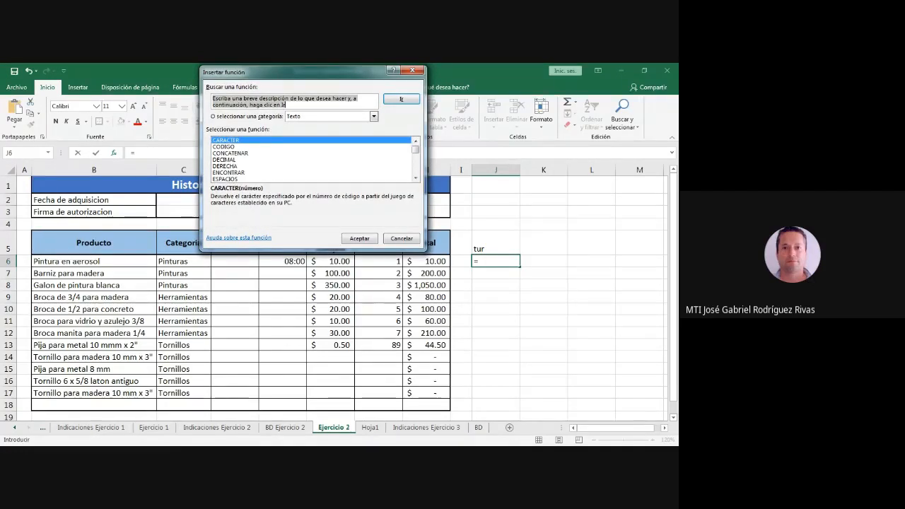
pyautogui.click(225, 160)
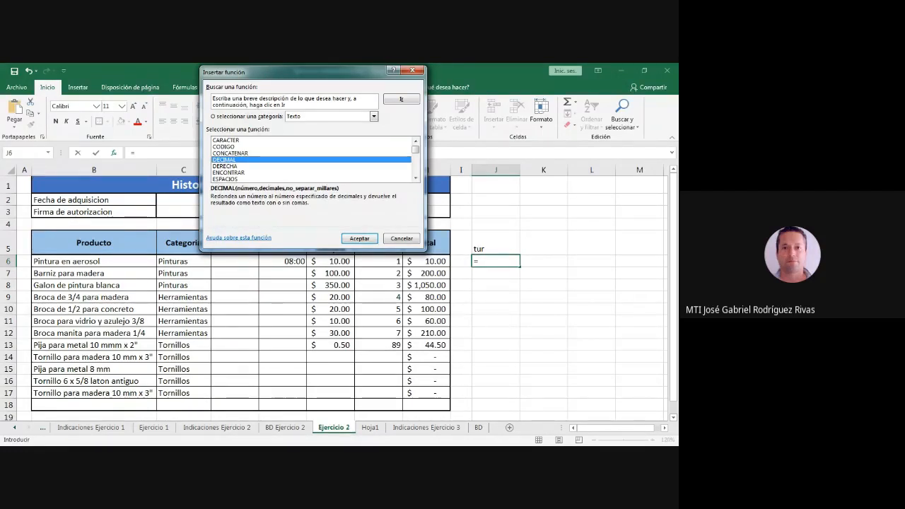
pyautogui.press('m')
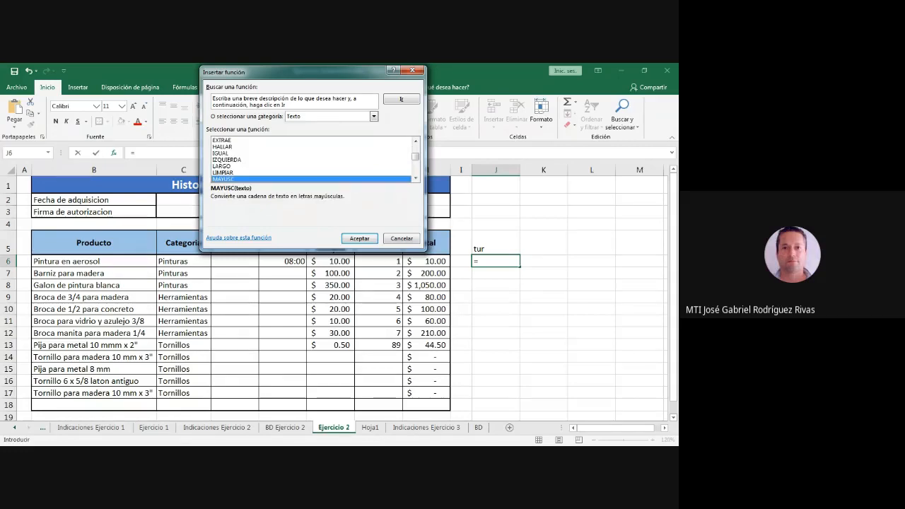
pyautogui.scroll(-1, 311, 159)
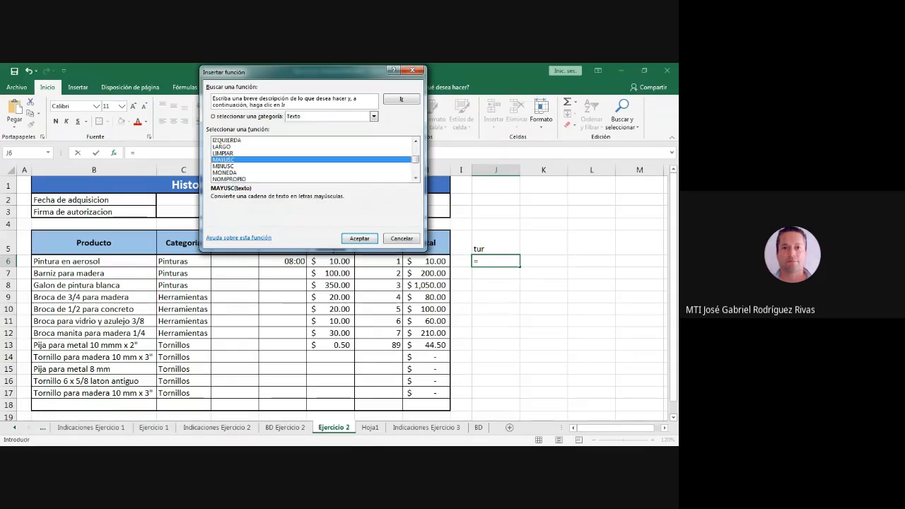
pyautogui.press('Down')
pyautogui.press('Up')
pyautogui.press('Return')
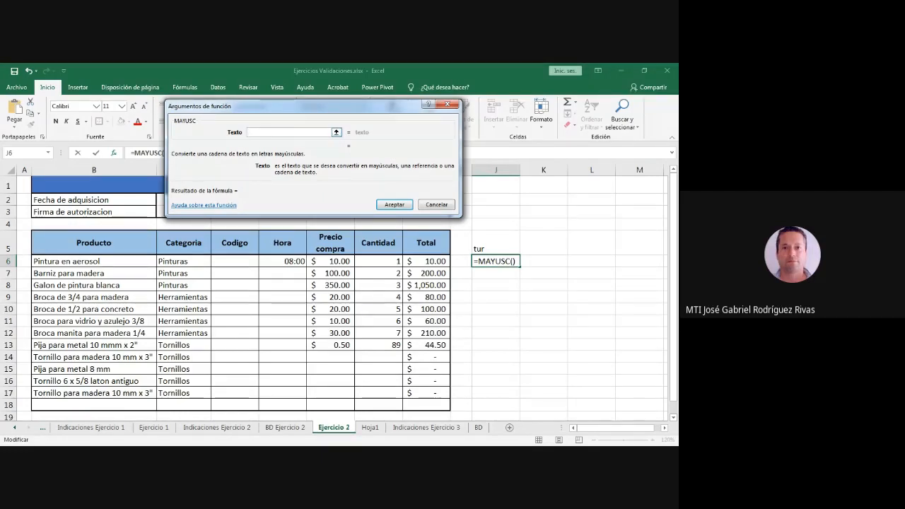
# Set MAYUSC's Texto argument to the first product's Categoria, cell C6, and accept the formula in J6.
pyautogui.write('c6')
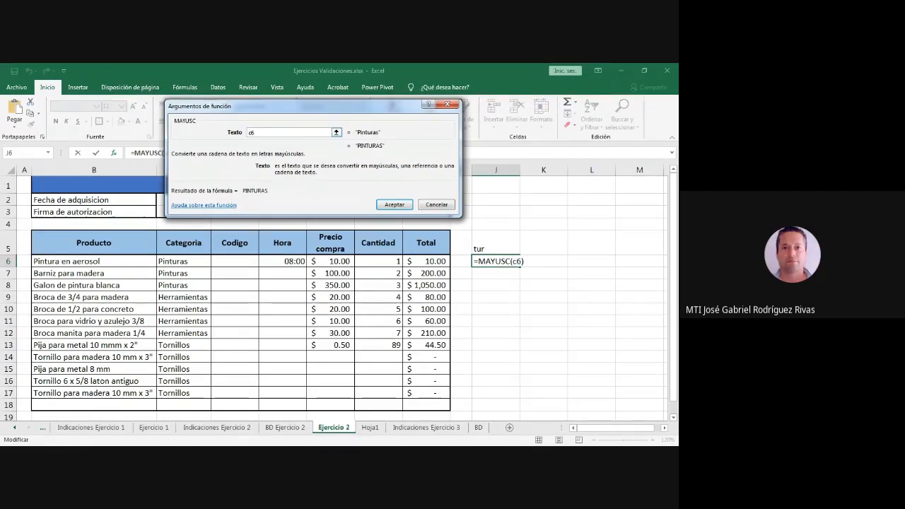
pyautogui.moveTo(304, 106); pyautogui.dragTo(308, 98)
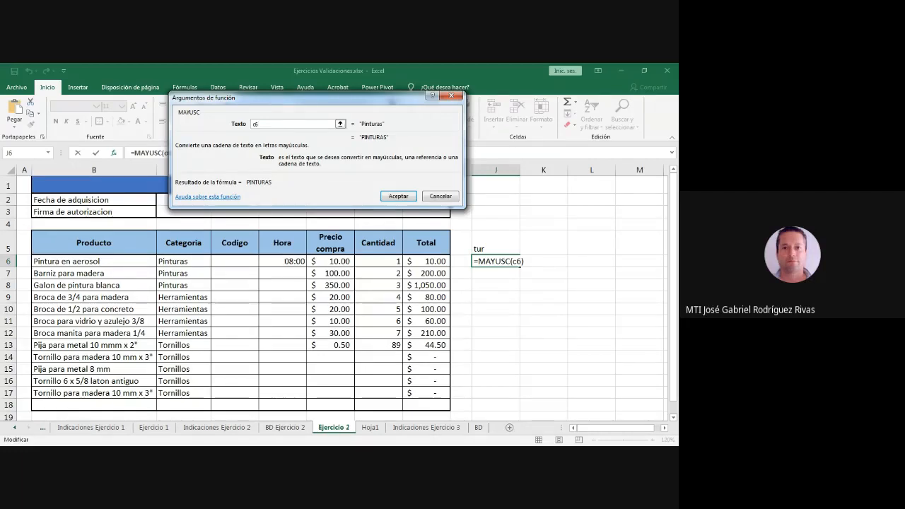
pyautogui.press('Return')
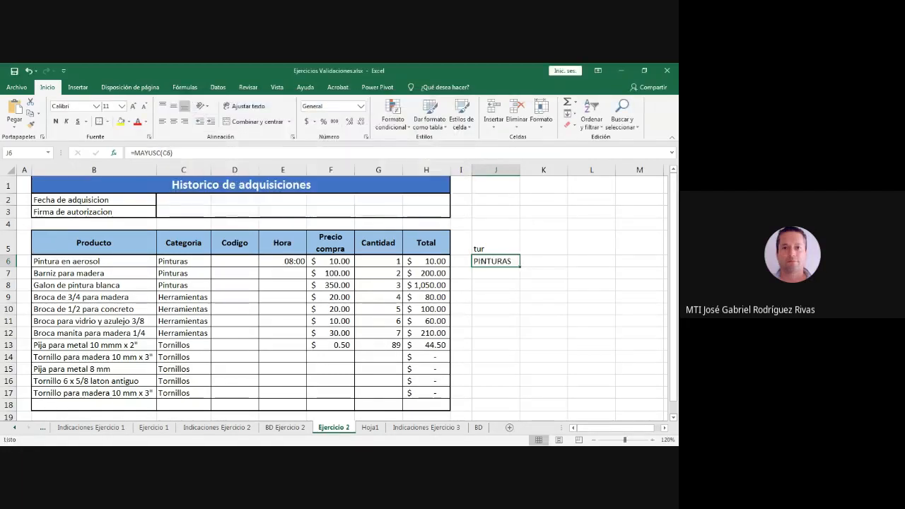
# Compare the EXTRAE formula in J5 with the MAYUSC formula in J6, examining the argument each one uses.
pyautogui.click(496, 285)
pyautogui.click(495, 262)
pyautogui.click(495, 244)
pyautogui.click(495, 261)
pyautogui.click(496, 244)
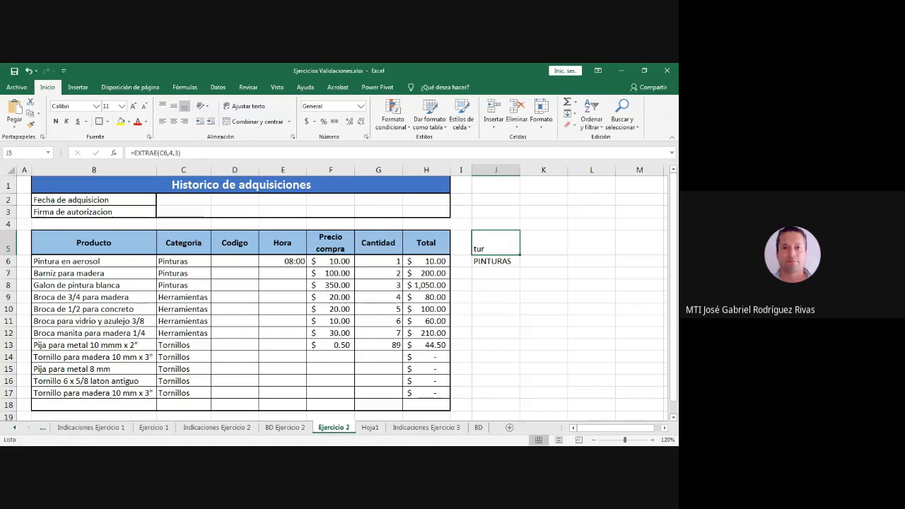
pyautogui.click(496, 262)
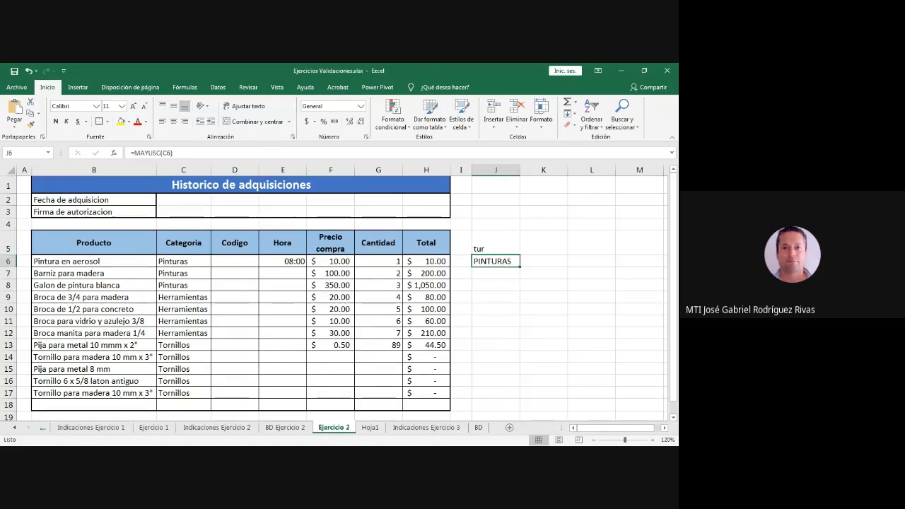
pyautogui.click(495, 243)
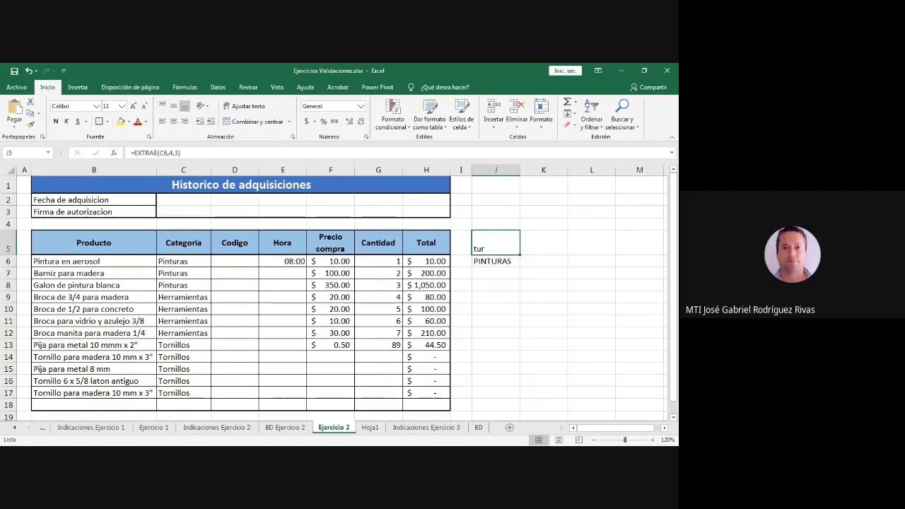
pyautogui.click(495, 261)
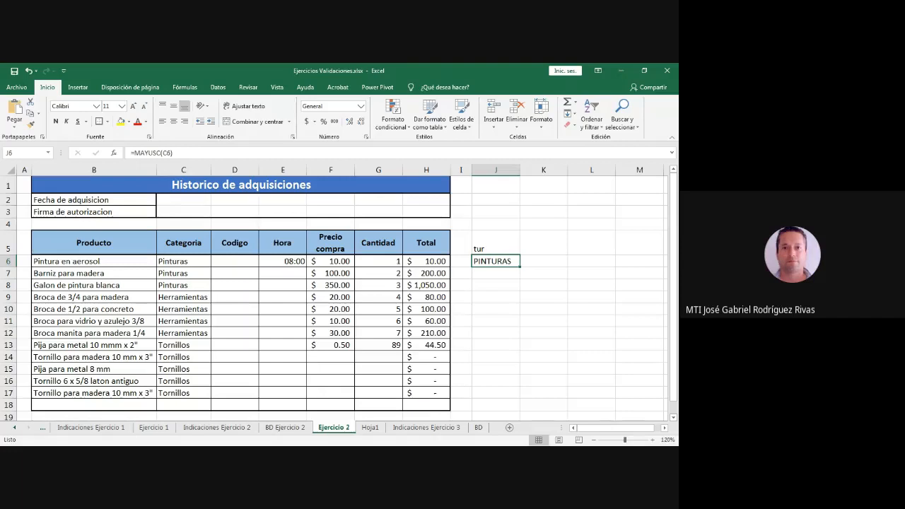
pyautogui.click(167, 153)
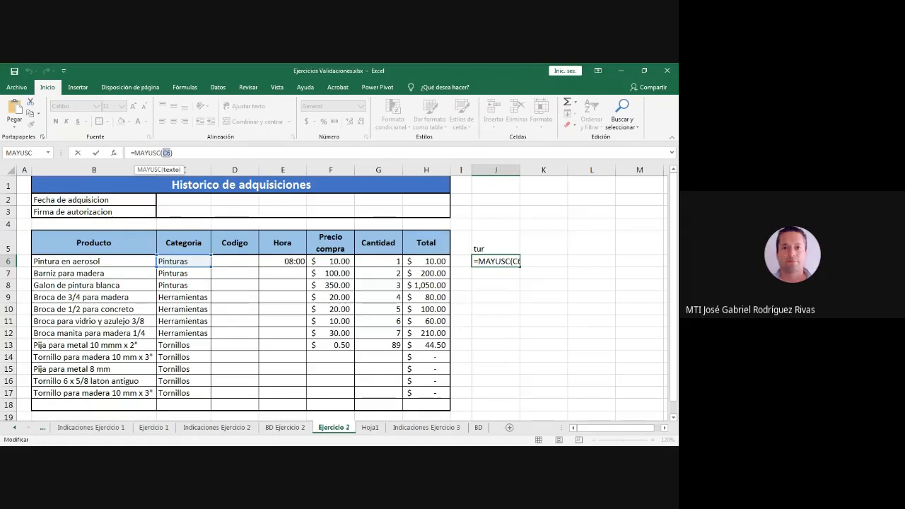
pyautogui.press('Escape')
pyautogui.press('Up')
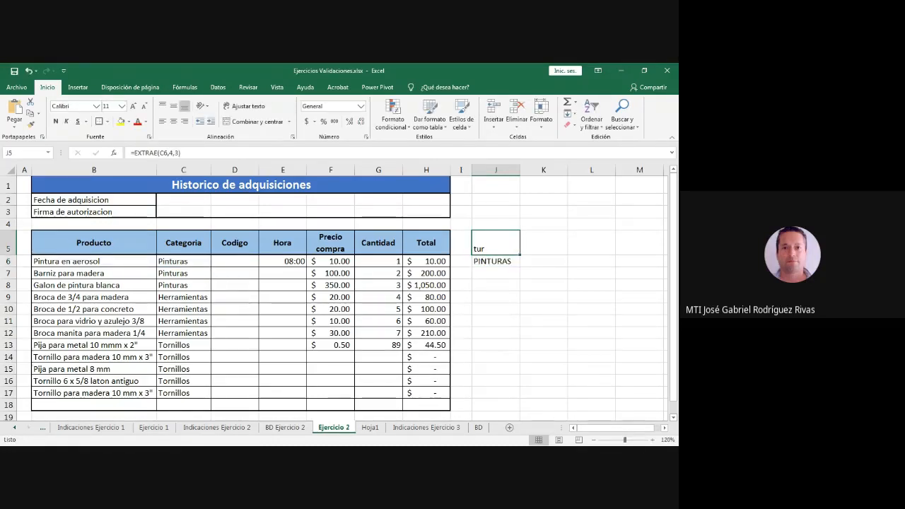
pyautogui.moveTo(181, 152); pyautogui.dragTo(130, 153)
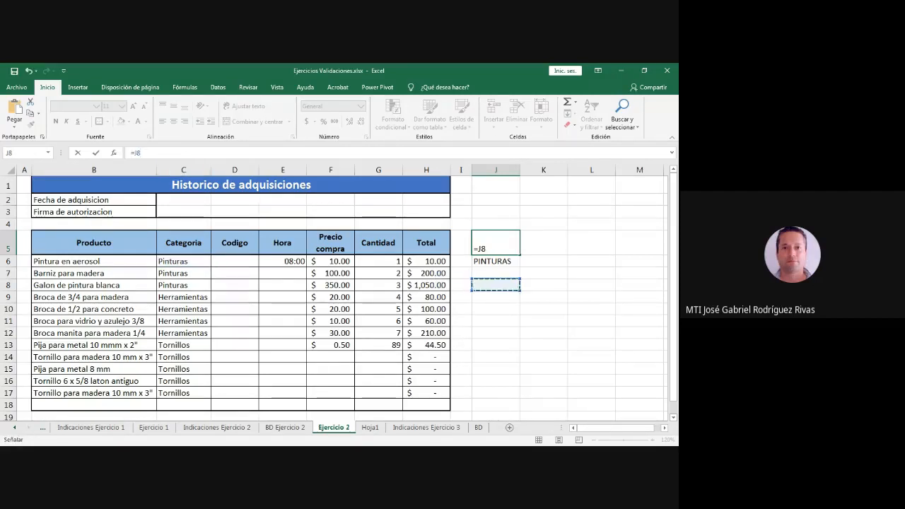
pyautogui.press('Return')
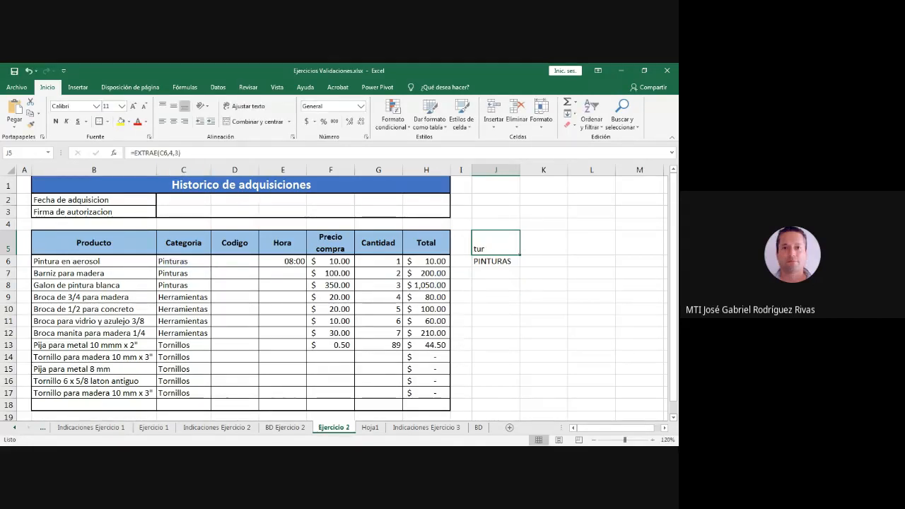
# Change the starting position in J5's EXTRAE formula to 1.
pyautogui.click(173, 152)
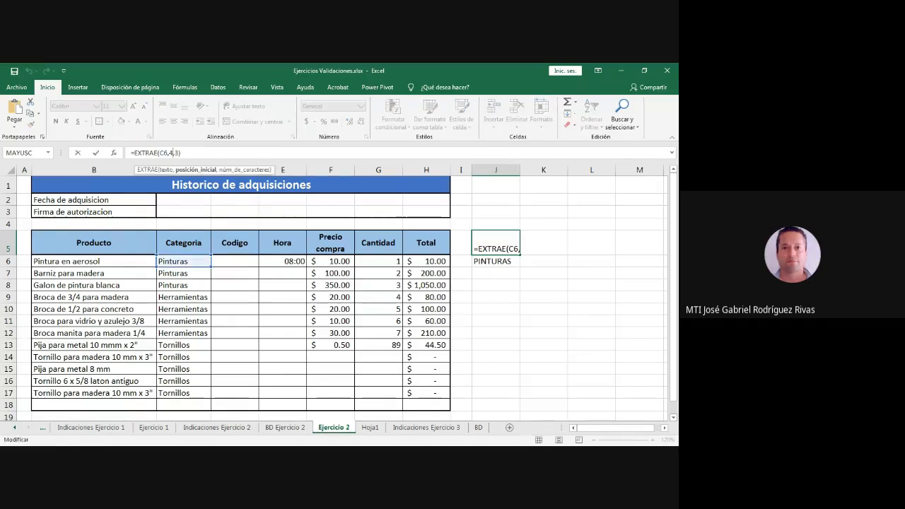
pyautogui.press('BackSpace')
pyautogui.write('1')
pyautogui.press('Return')
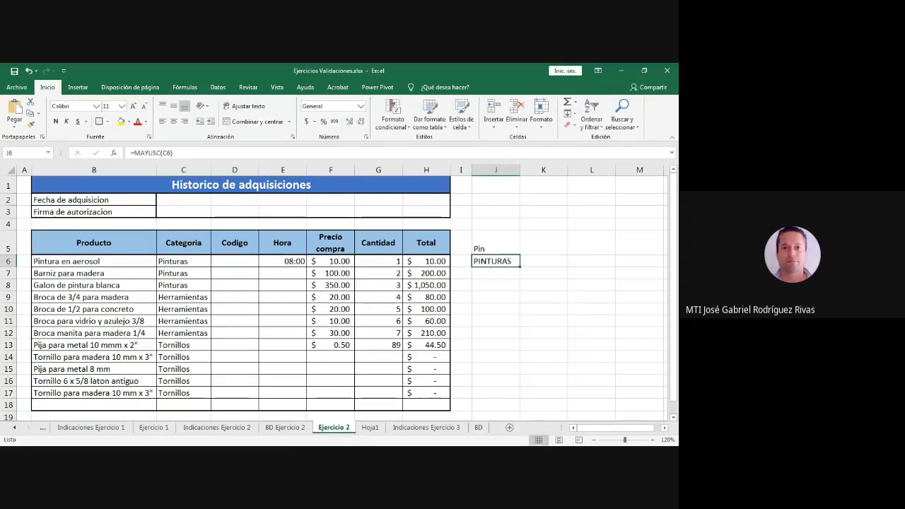
# Wrap J5's EXTRAE function in MAYUSC so the formula becomes =MAYUSC( EXTRAE(C6,1,3) ).
pyautogui.click(496, 249)
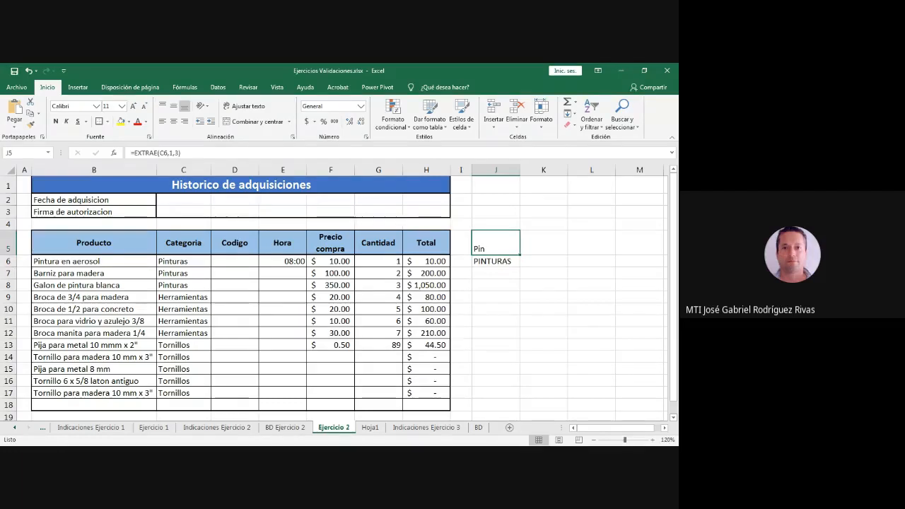
pyautogui.click(496, 262)
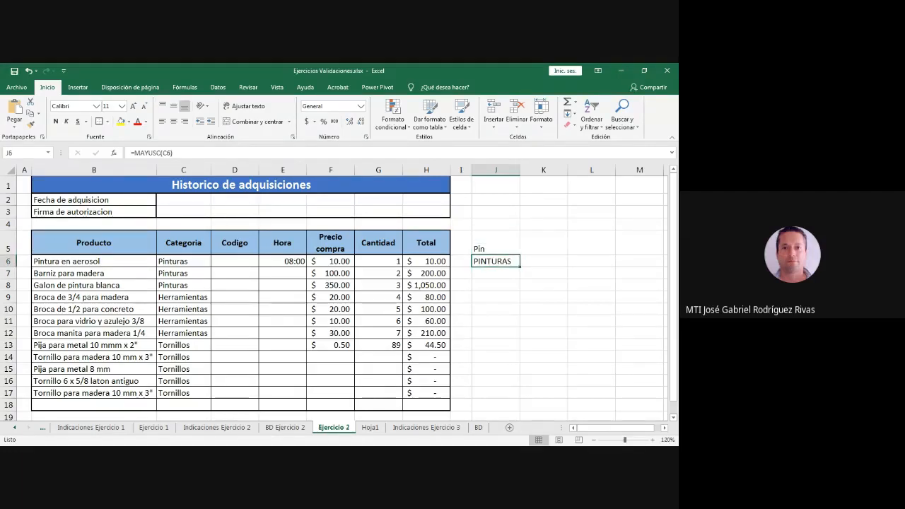
pyautogui.click(495, 249)
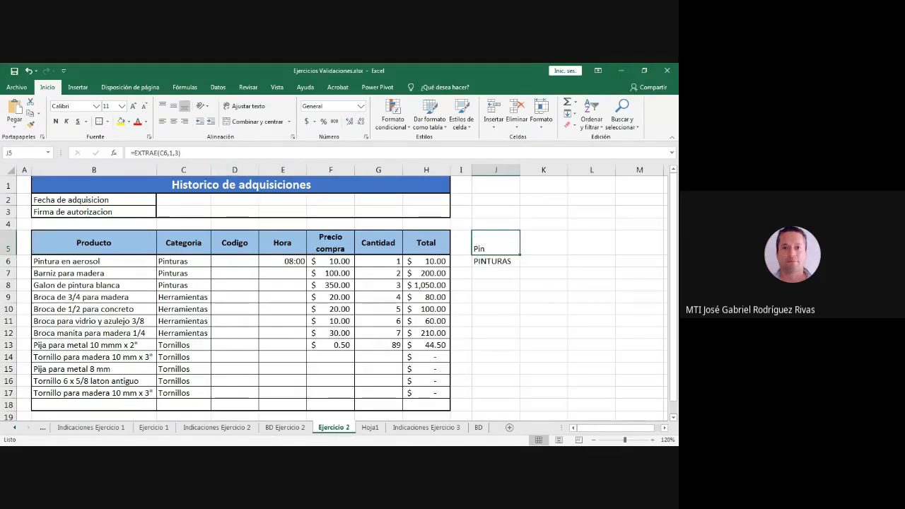
pyautogui.click(134, 153)
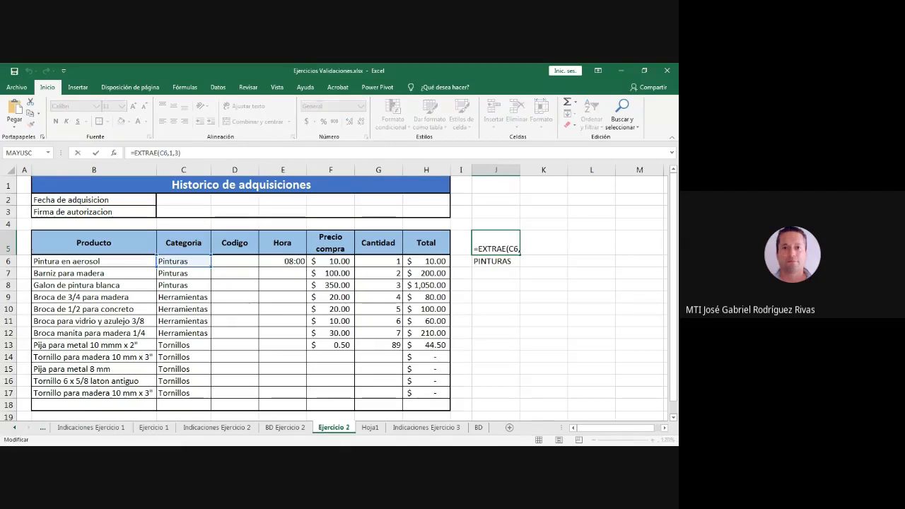
pyautogui.write('mayusc')
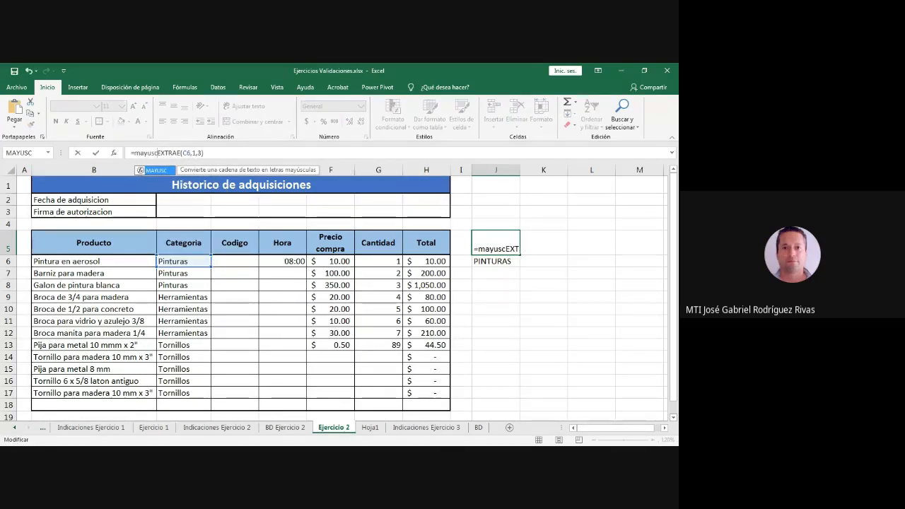
pyautogui.write('(')
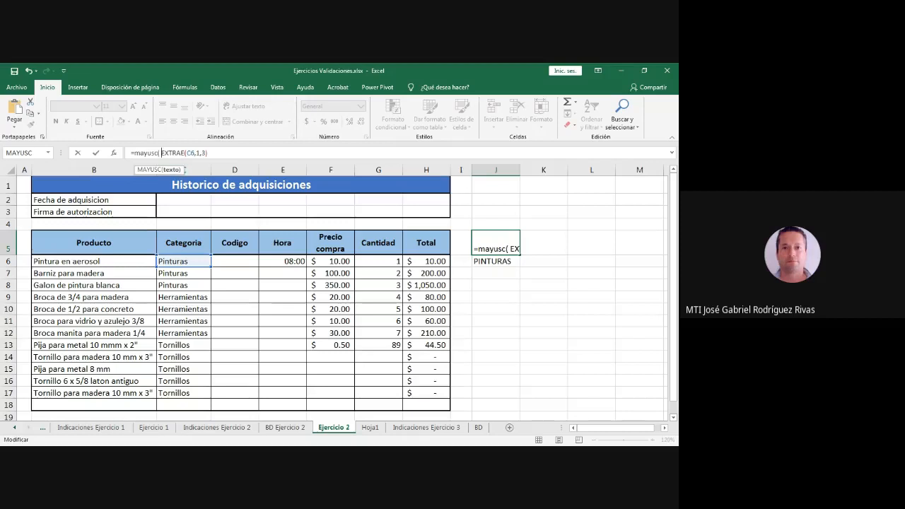
pyautogui.click(209, 153)
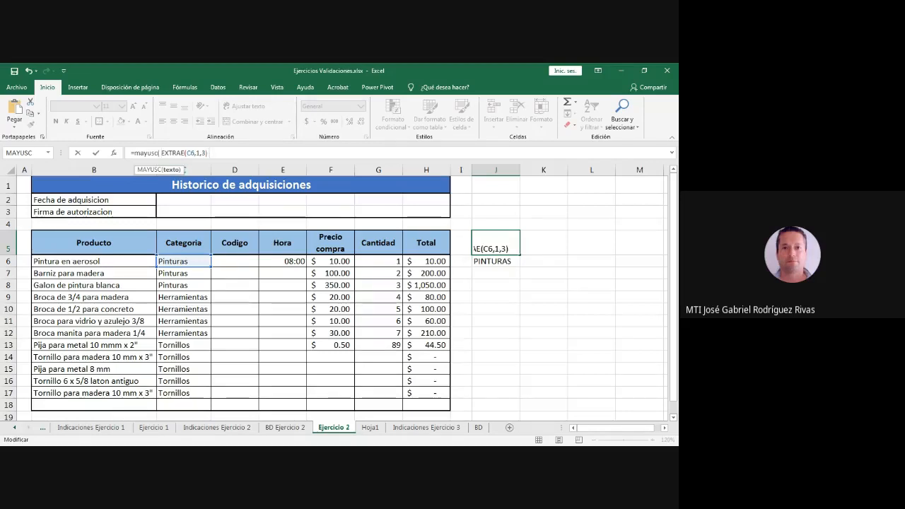
pyautogui.write(')')
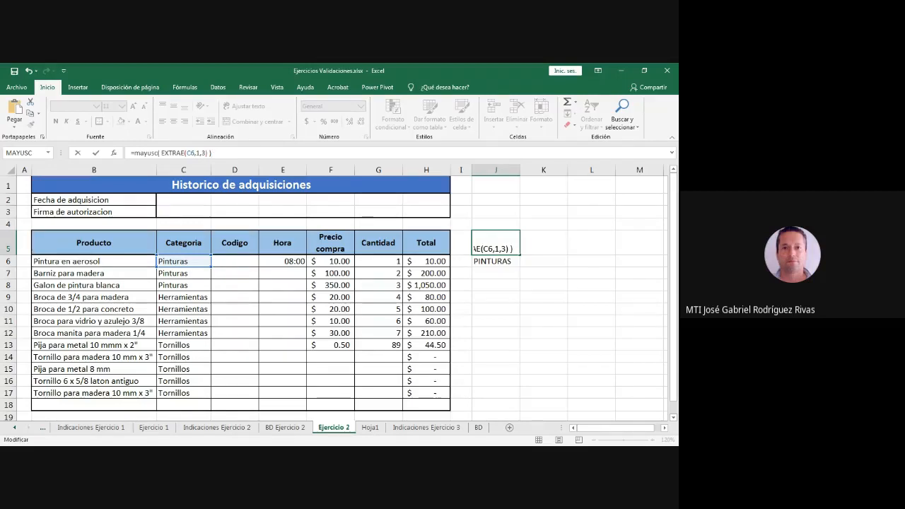
pyautogui.press('Return')
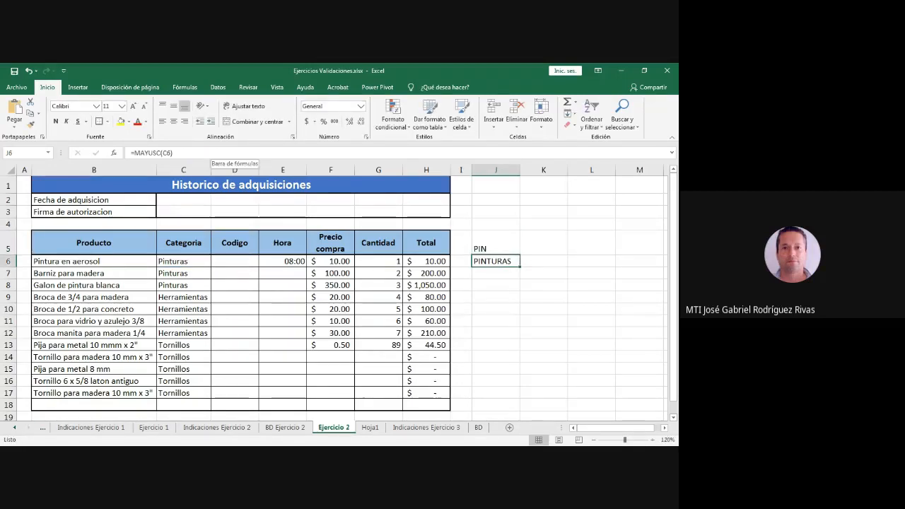
# Review the combined formula in J5 and check the Codigo requirements on the Indicaciones Ejercicio 2 sheet, returning to Ejercicio 2.
pyautogui.click(496, 244)
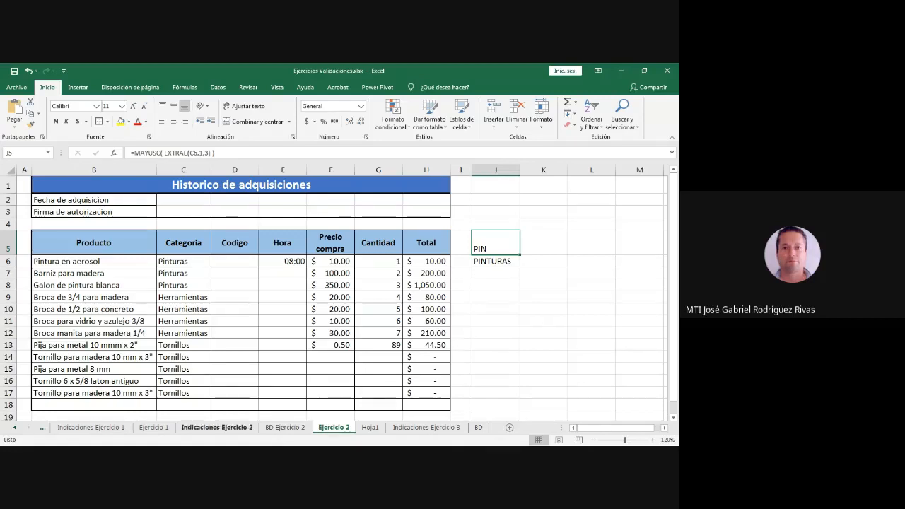
pyautogui.click(216, 427)
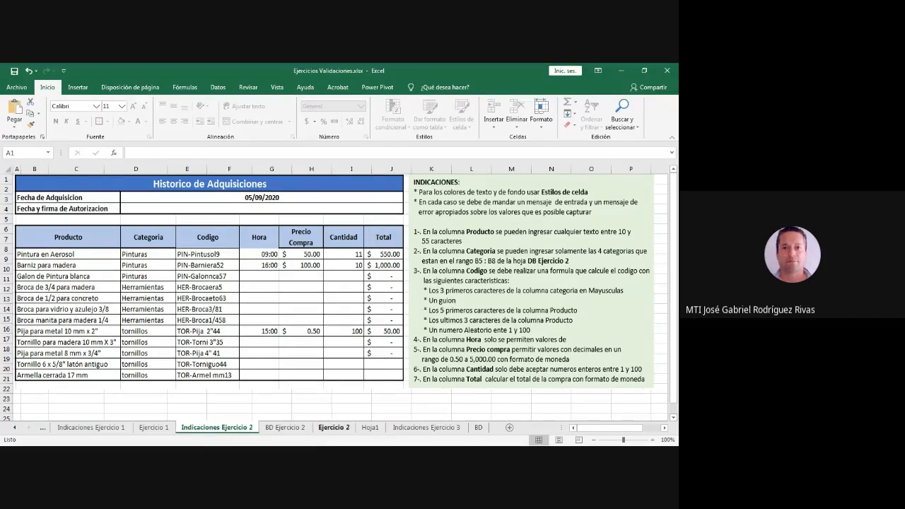
pyautogui.click(334, 428)
# Delete the standalone MAYUSC test formula from J6.
pyautogui.click(496, 261)
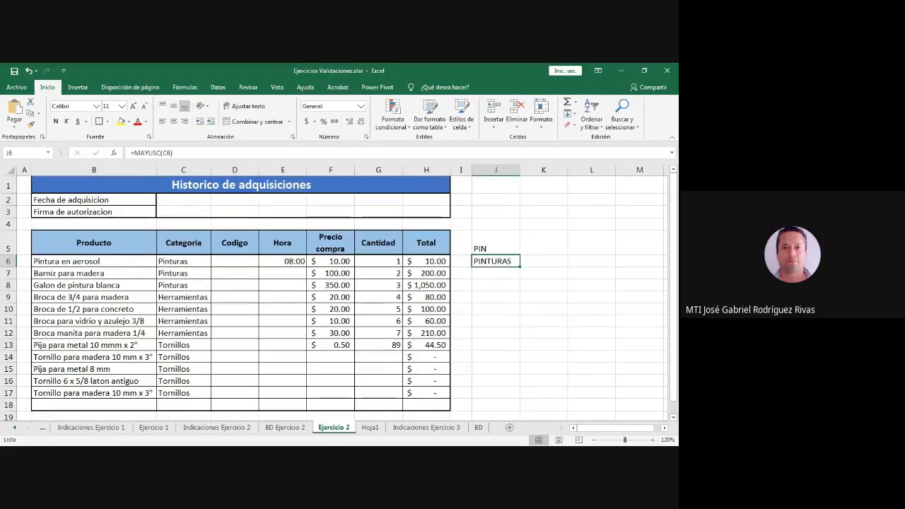
pyautogui.click(495, 274)
pyautogui.press('Up')
pyautogui.press('Delete')
pyautogui.press('Up')
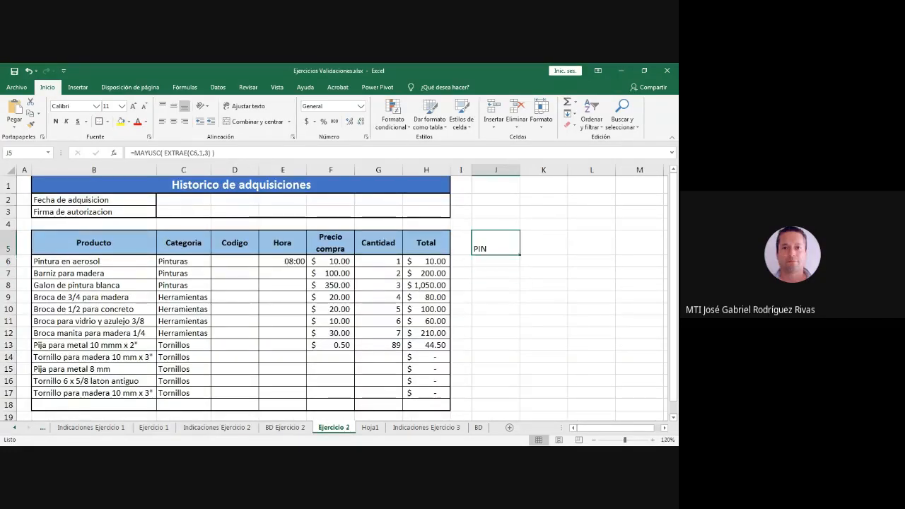
pyautogui.moveTo(218, 152); pyautogui.dragTo(130, 152)
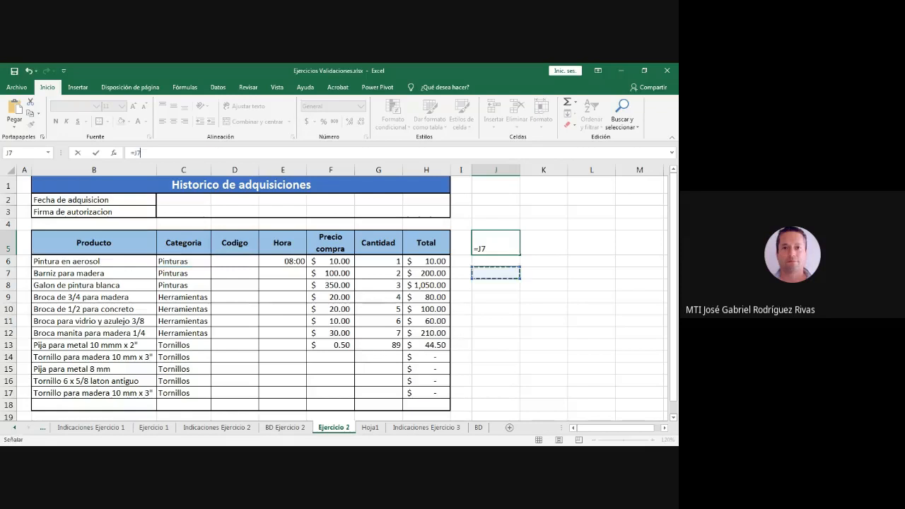
pyautogui.hotkey('ctrl', 'Return')
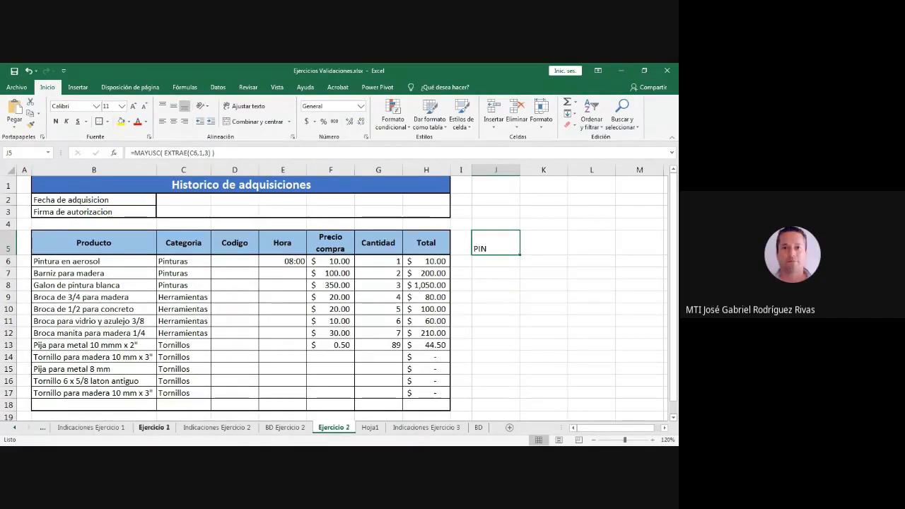
# Append a hyphen to J5's formula so it reads =MAYUSC( EXTRAE(C6,1,3) ) & "-".
pyautogui.click(154, 427)
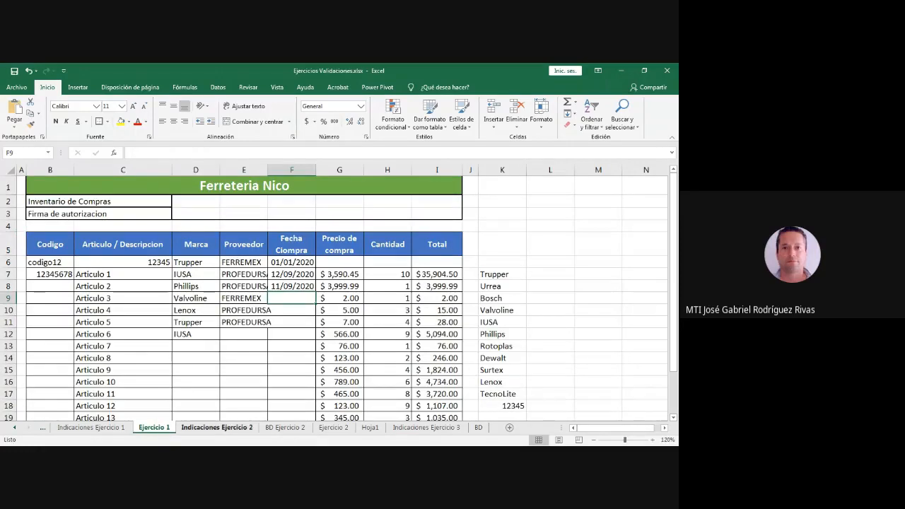
pyautogui.click(216, 427)
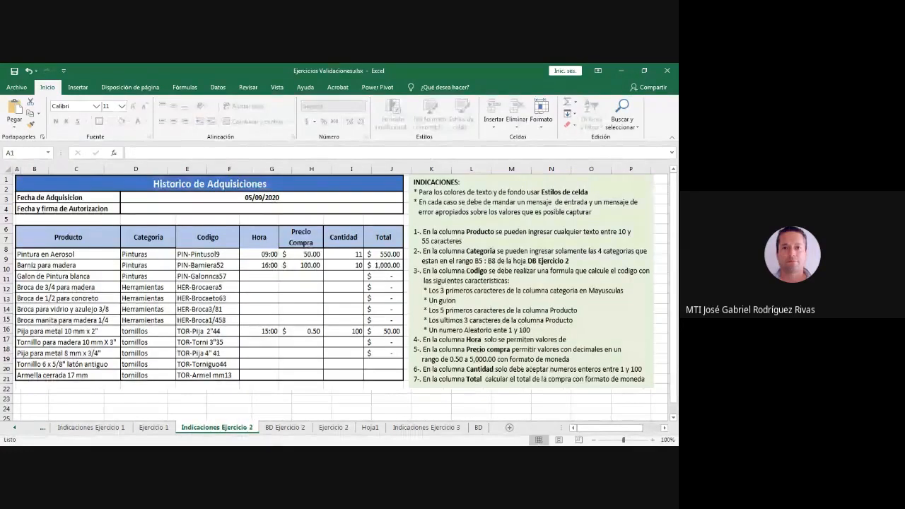
pyautogui.click(333, 427)
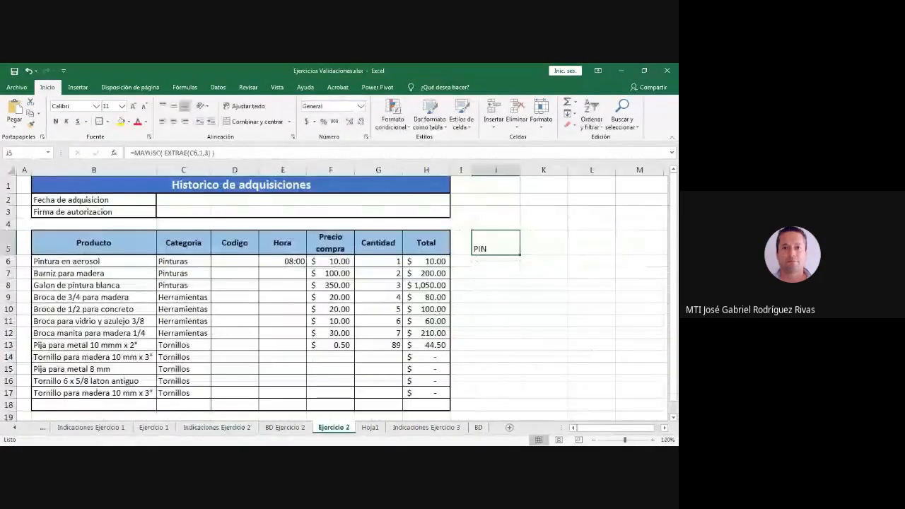
pyautogui.click(370, 427)
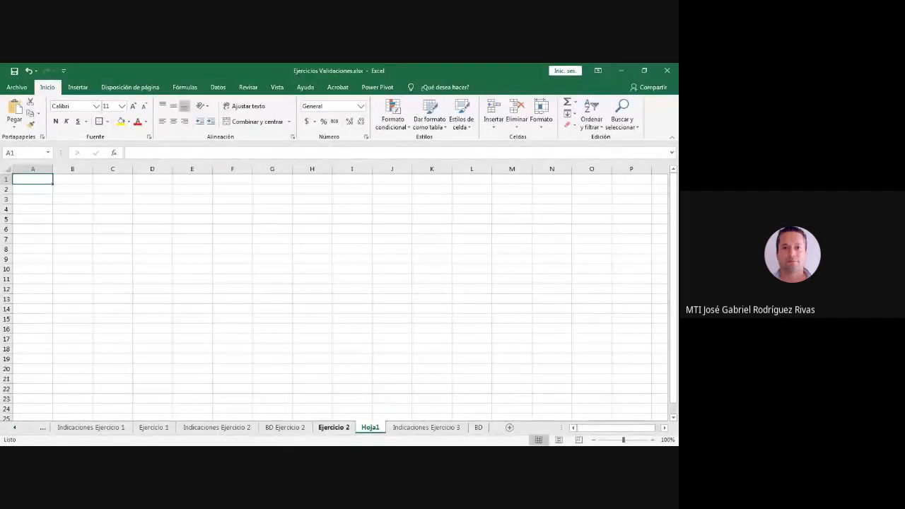
pyautogui.click(333, 427)
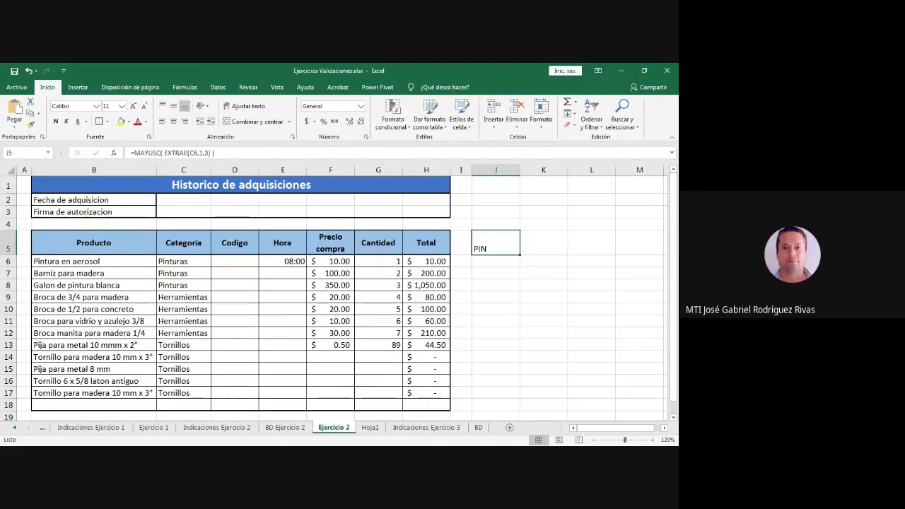
pyautogui.press('F2')
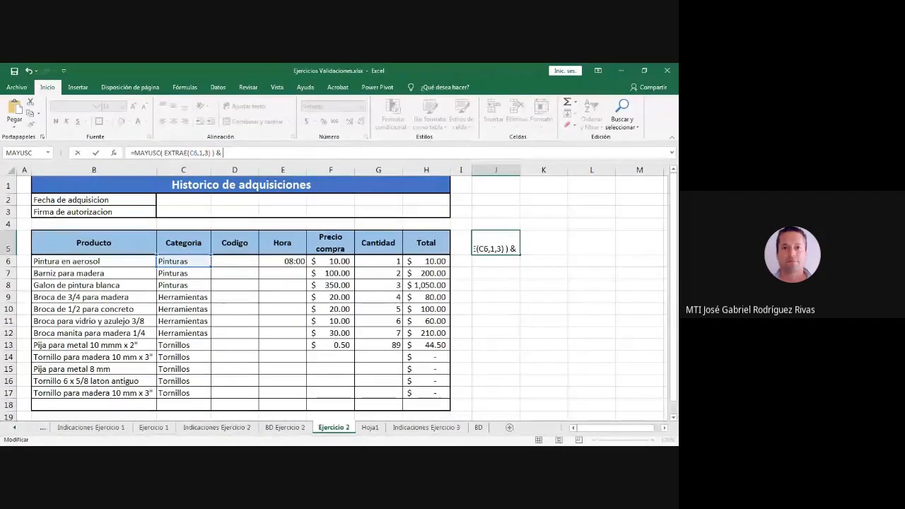
pyautogui.write('"')
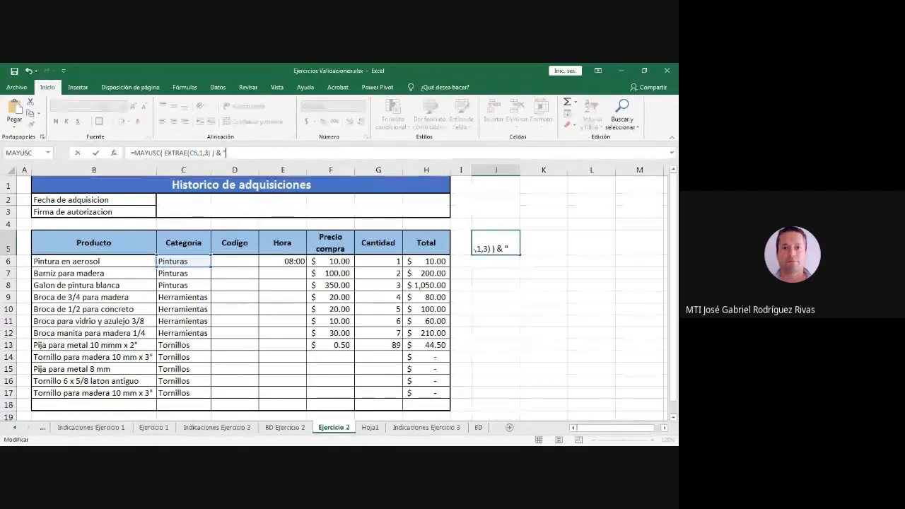
pyautogui.write('-')
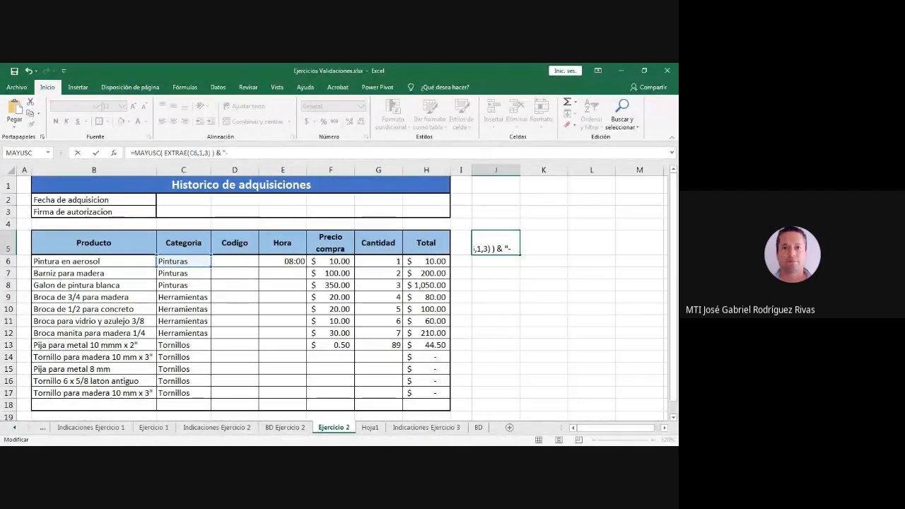
pyautogui.write('"')
pyautogui.press('Return')
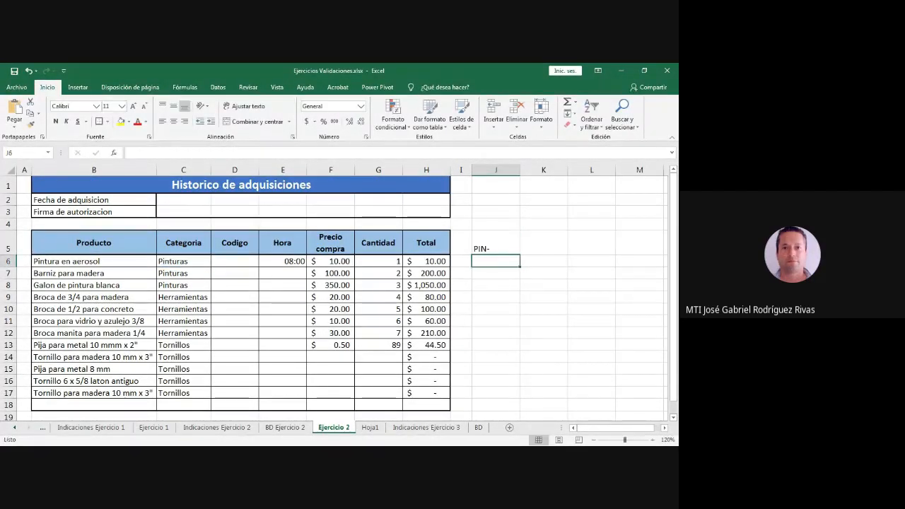
# Insert the sample text gtght before the hyphen in J5's formula so the quoted part reads "gtght-".
pyautogui.click(495, 244)
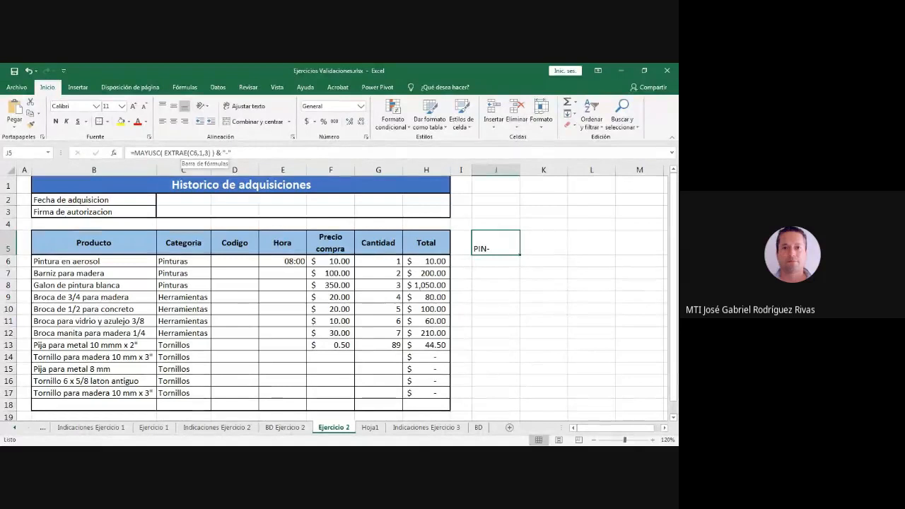
pyautogui.press('F2')
pyautogui.click(219, 153)
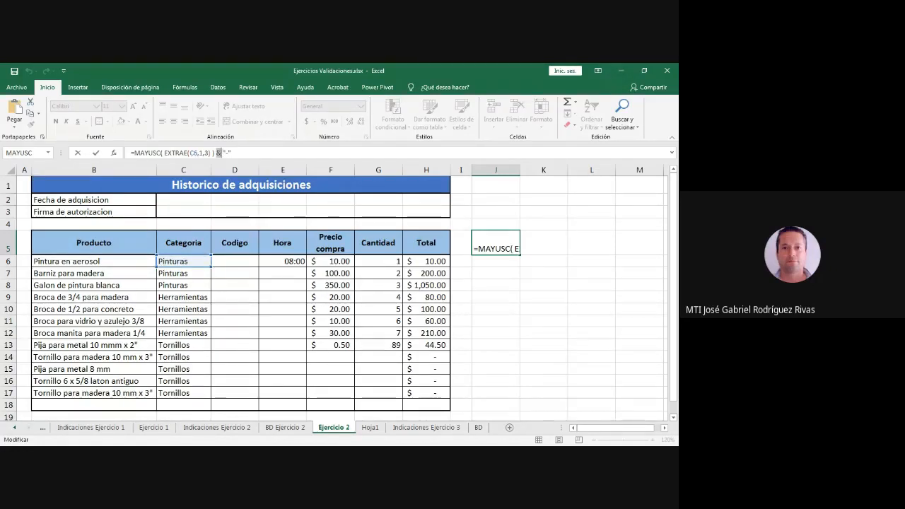
pyautogui.click(225, 153)
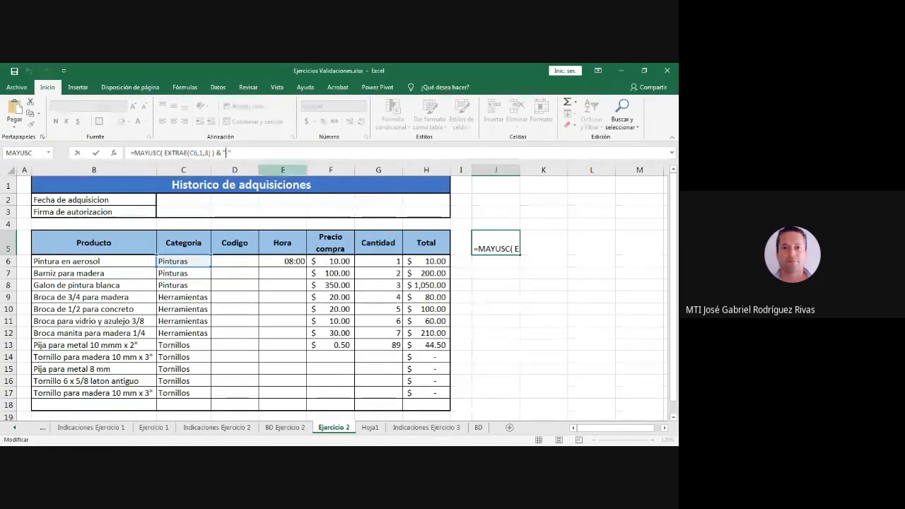
pyautogui.write('gtght-')
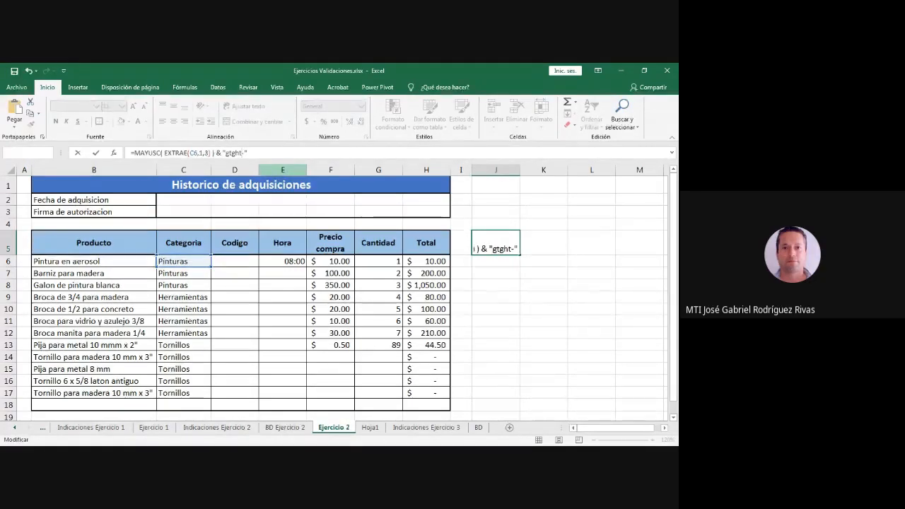
pyautogui.press('Return')
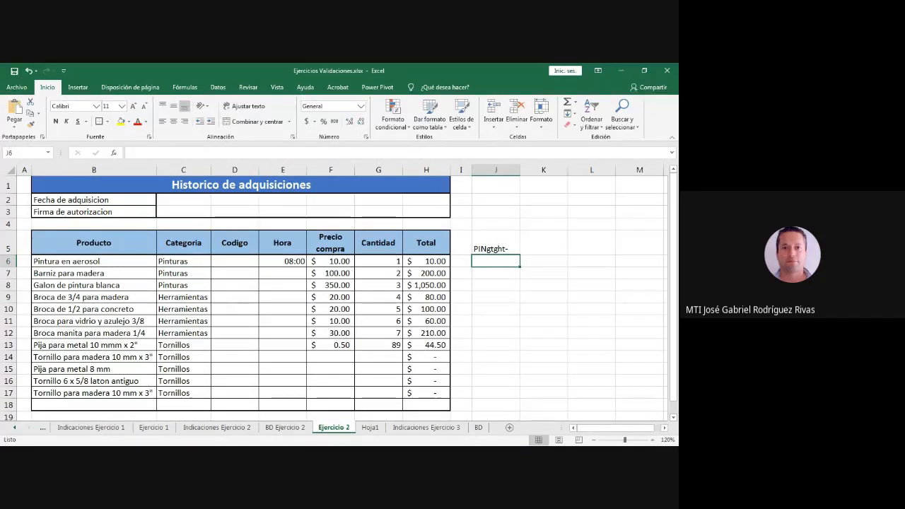
# Remove the sample text gtght from J5's formula, leaving only the hyphen between the quotation marks.
pyautogui.click(495, 244)
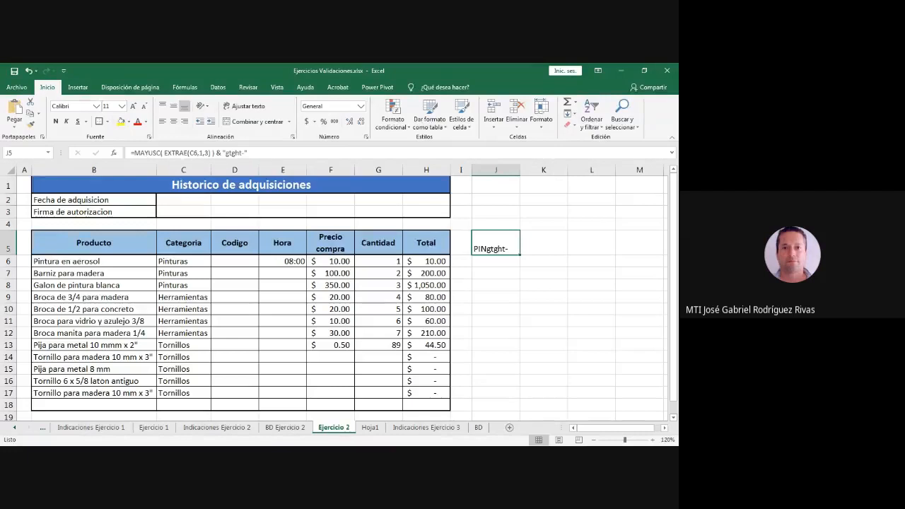
pyautogui.click(242, 152)
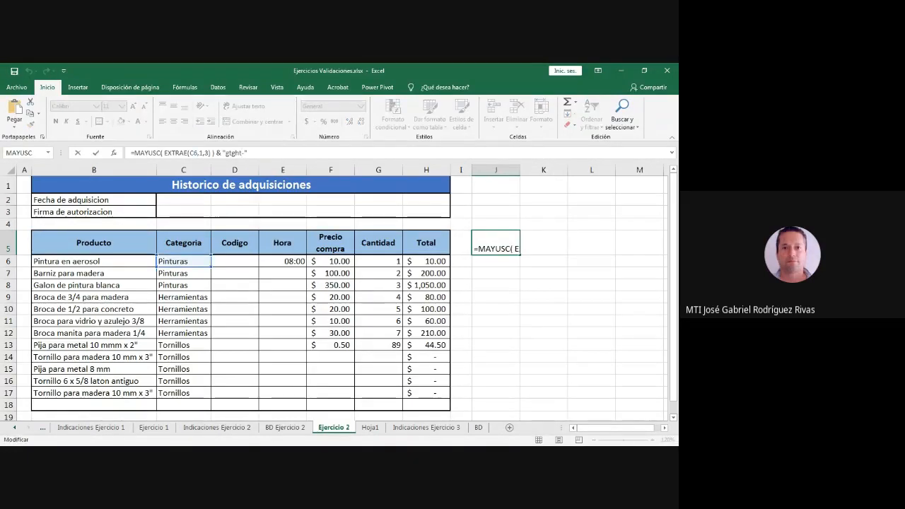
pyautogui.press('BackSpace')
pyautogui.press('BackSpace')
pyautogui.press('BackSpace')
pyautogui.press('BackSpace')
pyautogui.press('BackSpace')
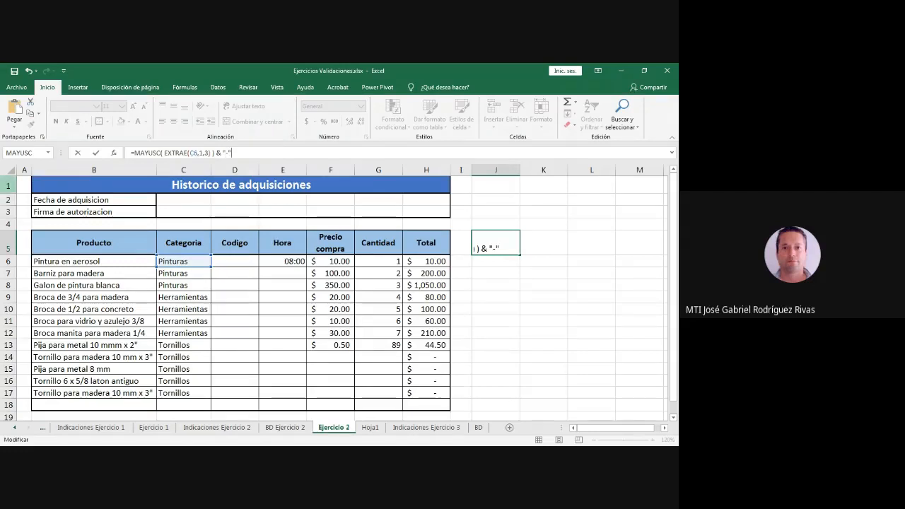
pyautogui.hotkey('alt', 'Tab')
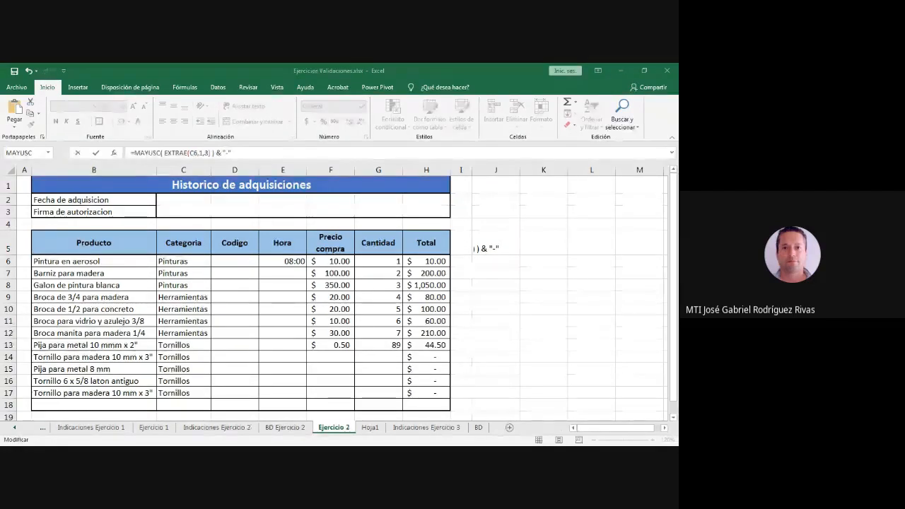
pyautogui.hotkey('alt', 'Tab')
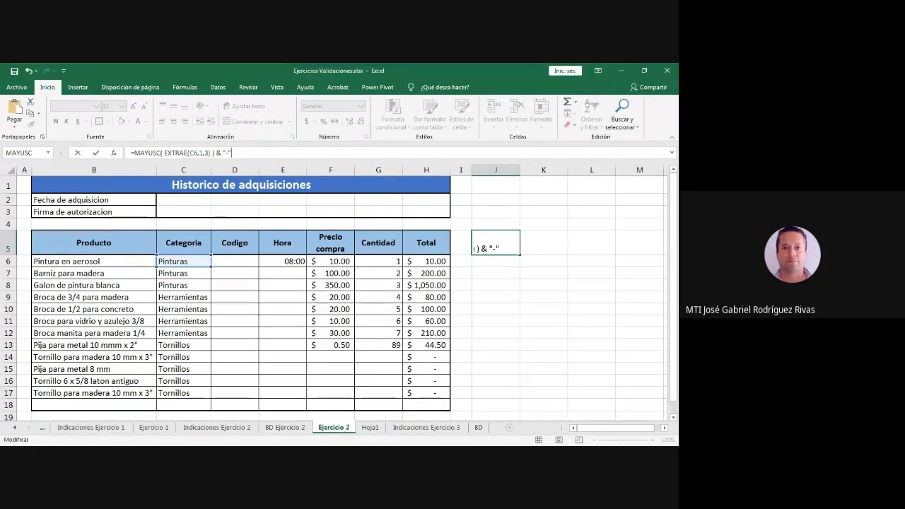
pyautogui.press('Return')
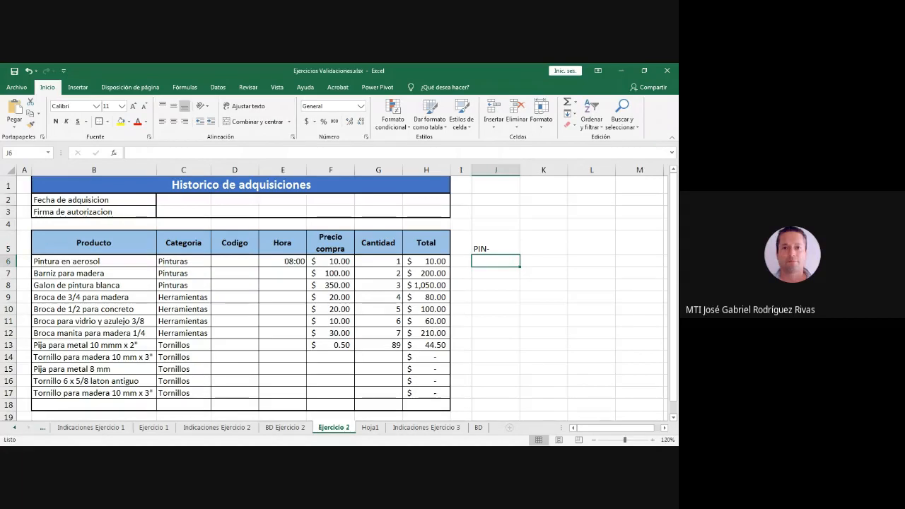
# Check the Codigo rules on the Indicaciones Ejercicio 2 sheet, and append & EXTRAE( after the hyphen in J5's formula on Ejercicio 2.
pyautogui.click(216, 426)
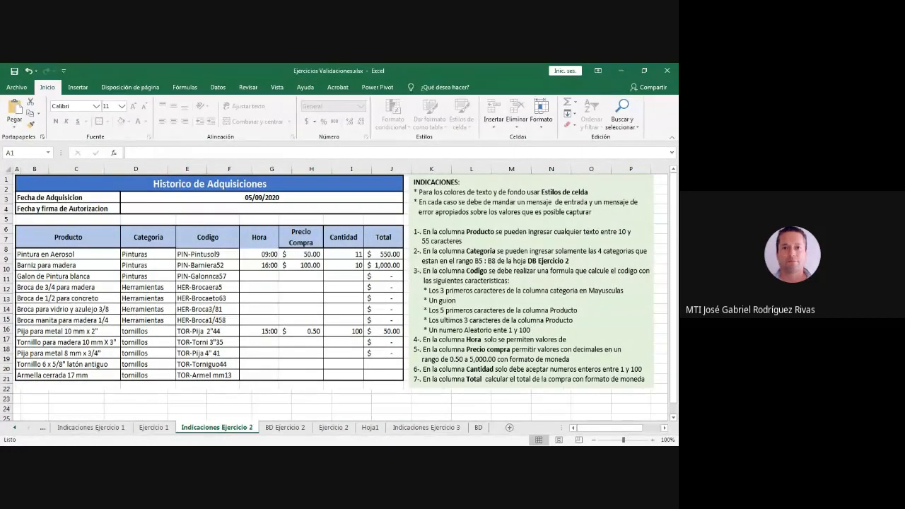
pyautogui.click(334, 427)
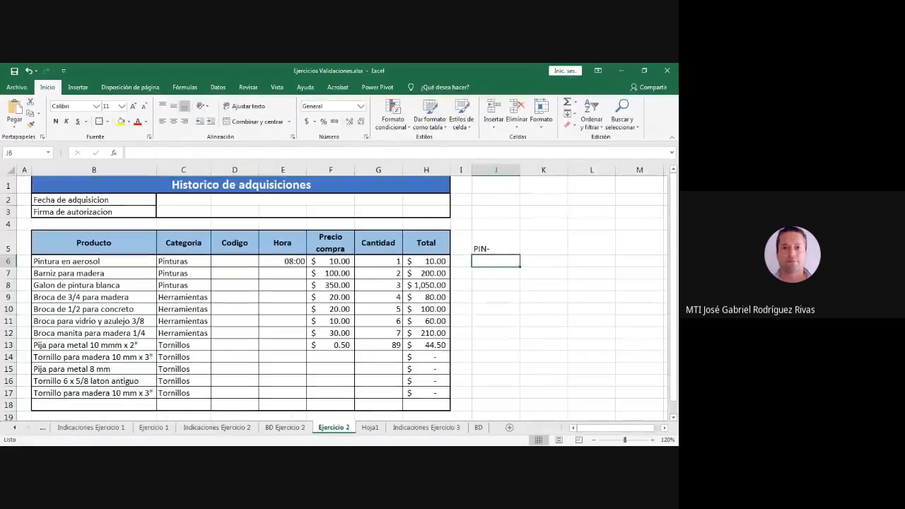
pyautogui.click(495, 244)
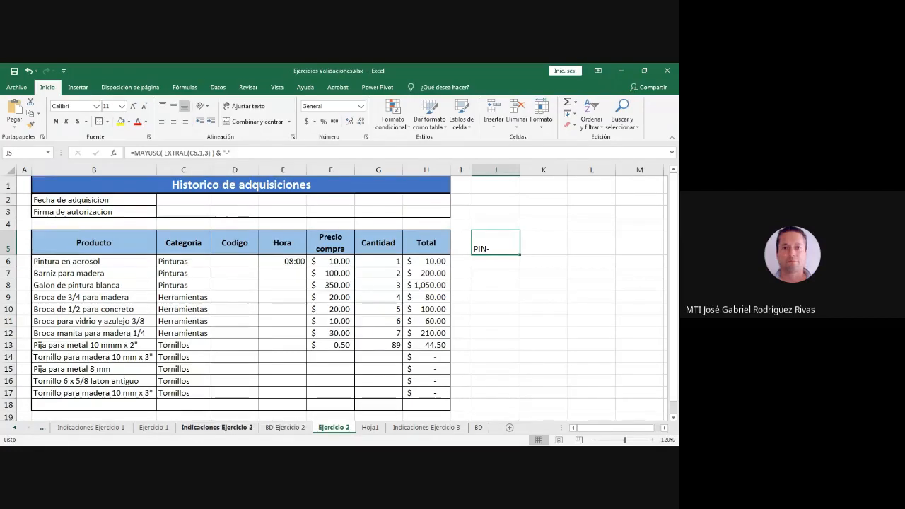
pyautogui.click(216, 427)
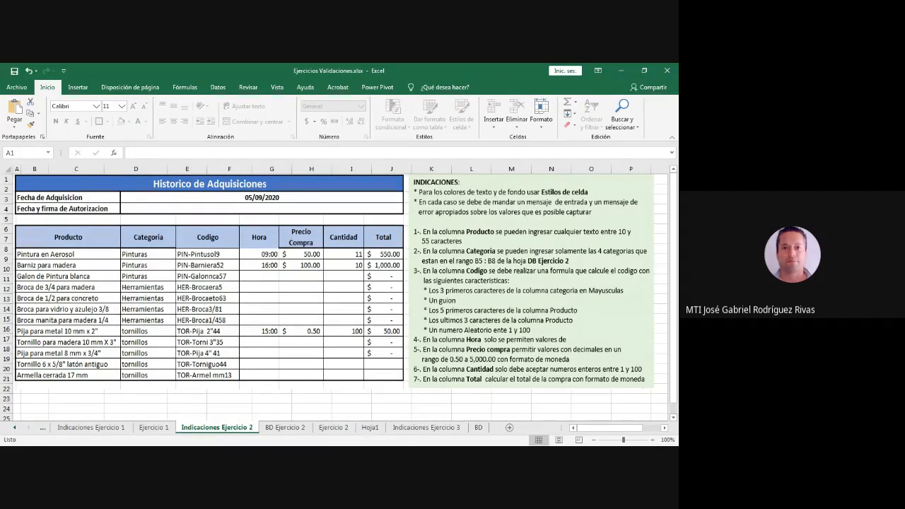
pyautogui.click(333, 426)
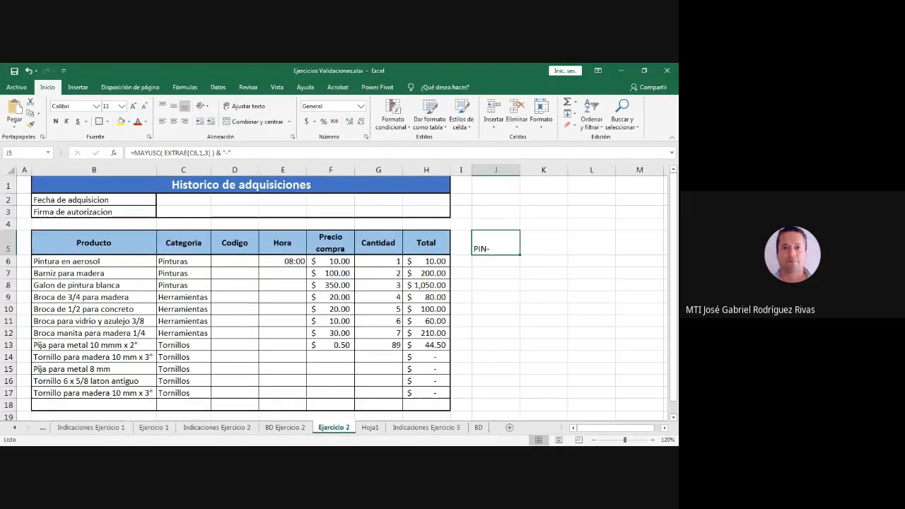
pyautogui.press('F2')
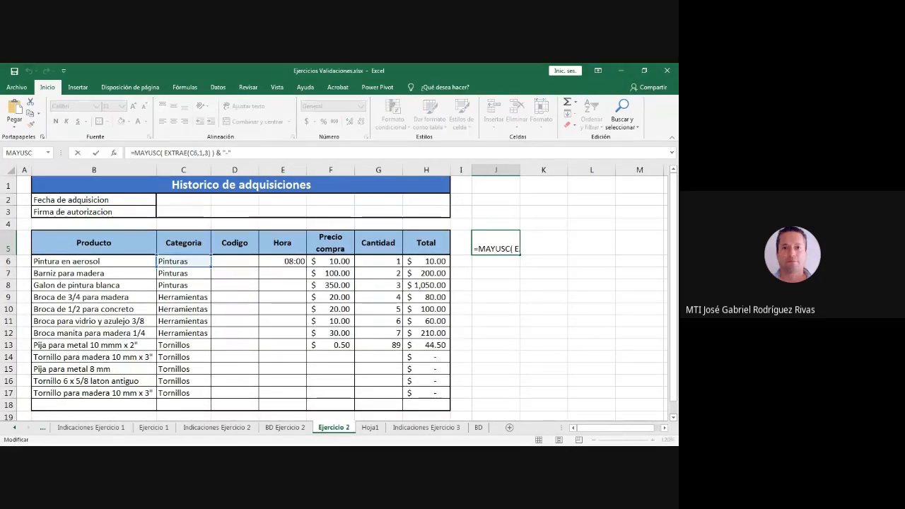
pyautogui.press('End')
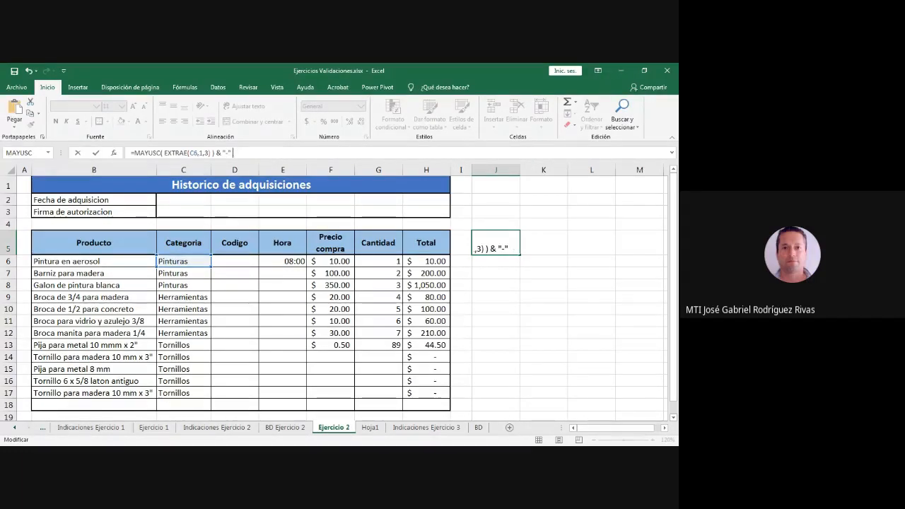
pyautogui.write('&')
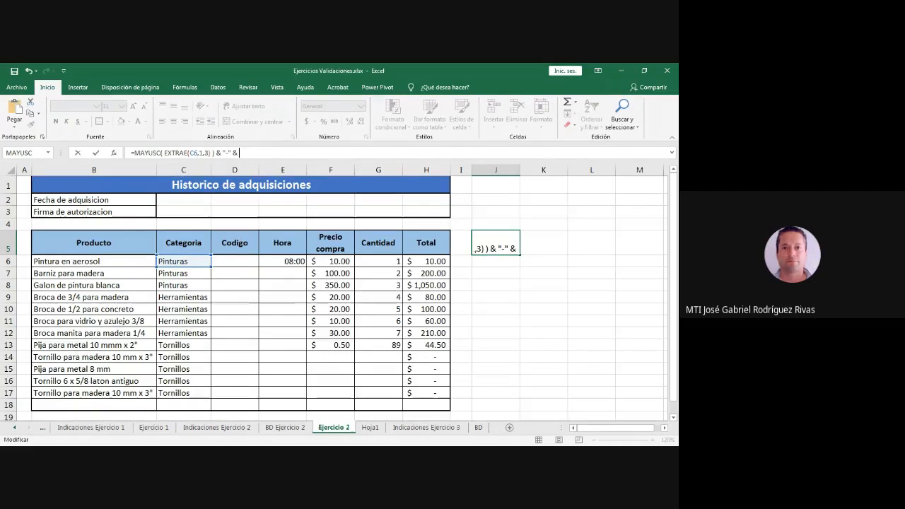
pyautogui.write('ex')
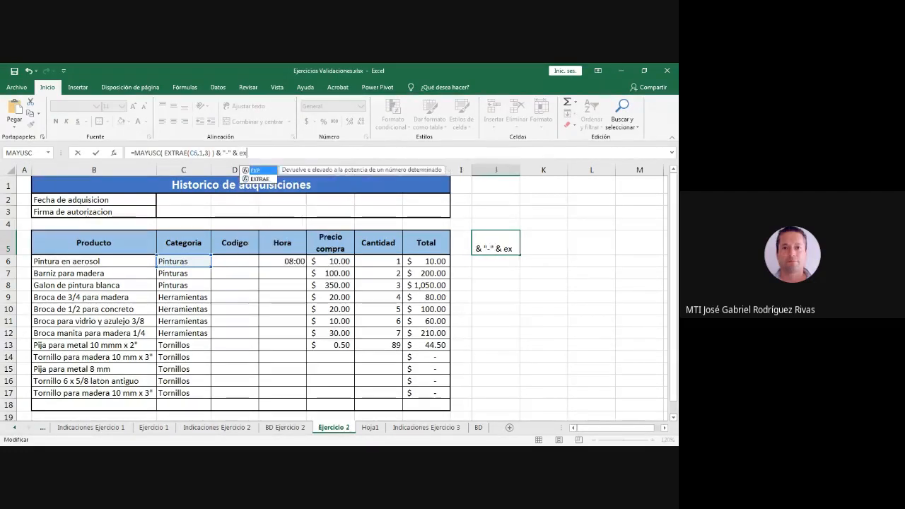
pyautogui.write('trae')
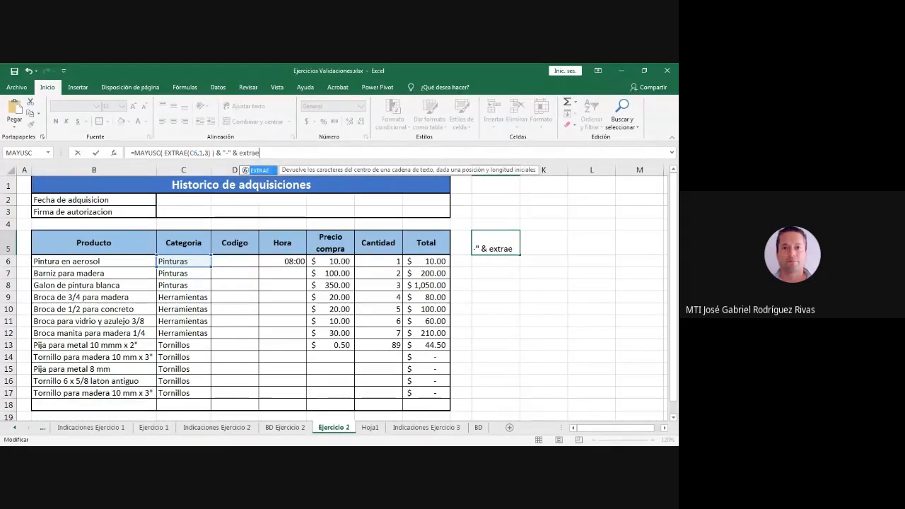
pyautogui.press('Tab')
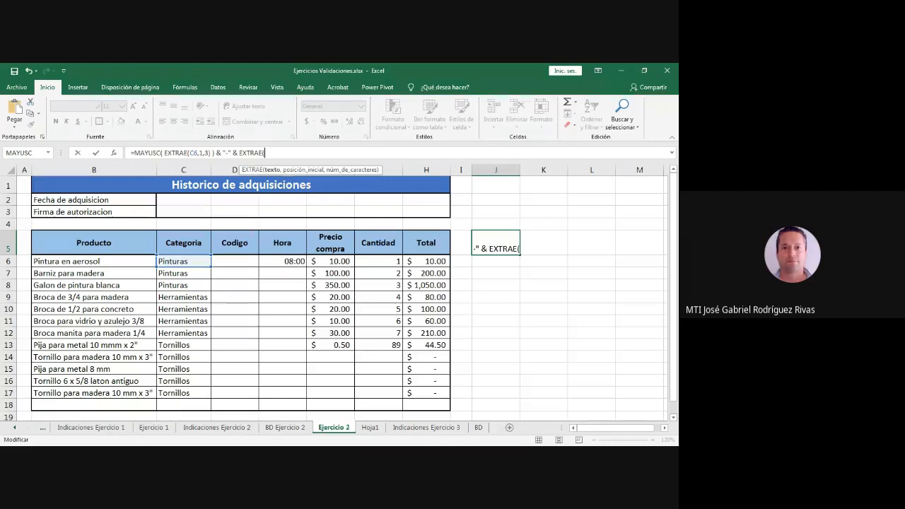
# Complete J5's second EXTRAE with the arguments B6,1,5 so the formula reads =MAYUSC( EXTRAE(C6,1,3) ) & "-" & EXTRAE(B6,1,5).
pyautogui.write('b')
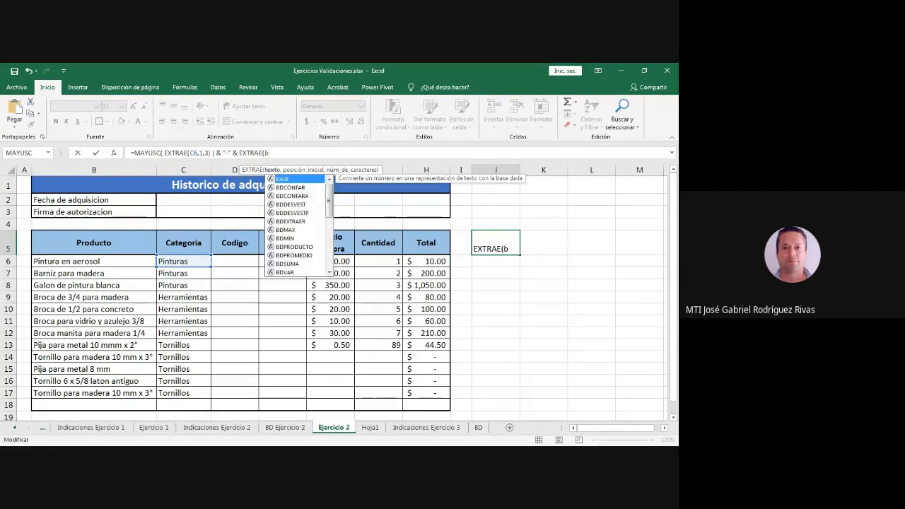
pyautogui.press('BackSpace')
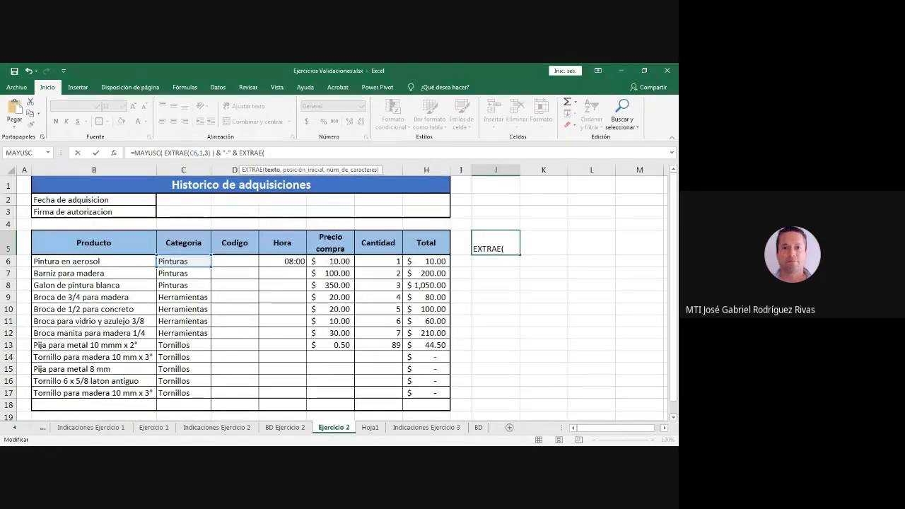
pyautogui.write('B')
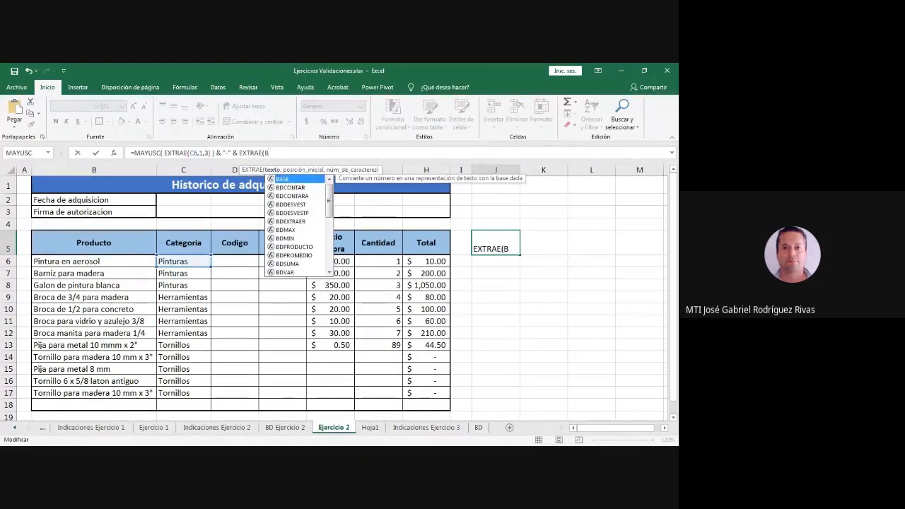
pyautogui.write('6')
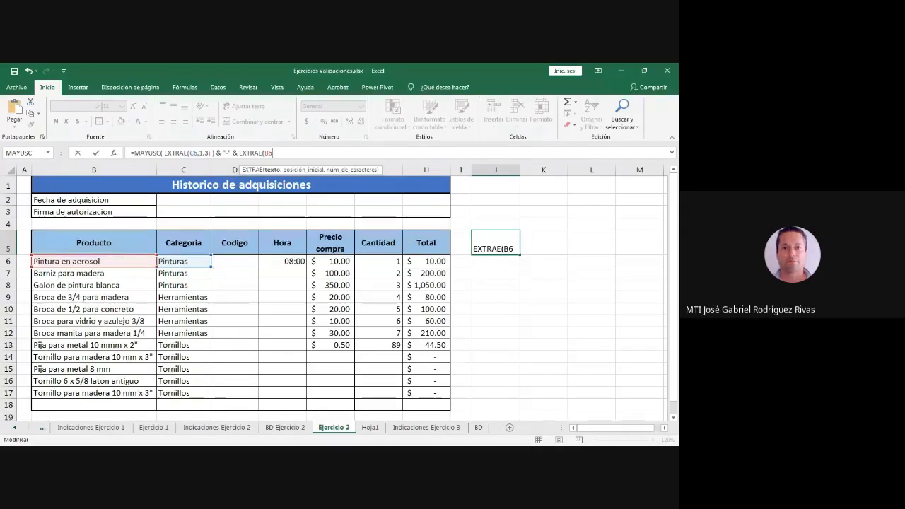
pyautogui.hotkey('alt', 'Tab')
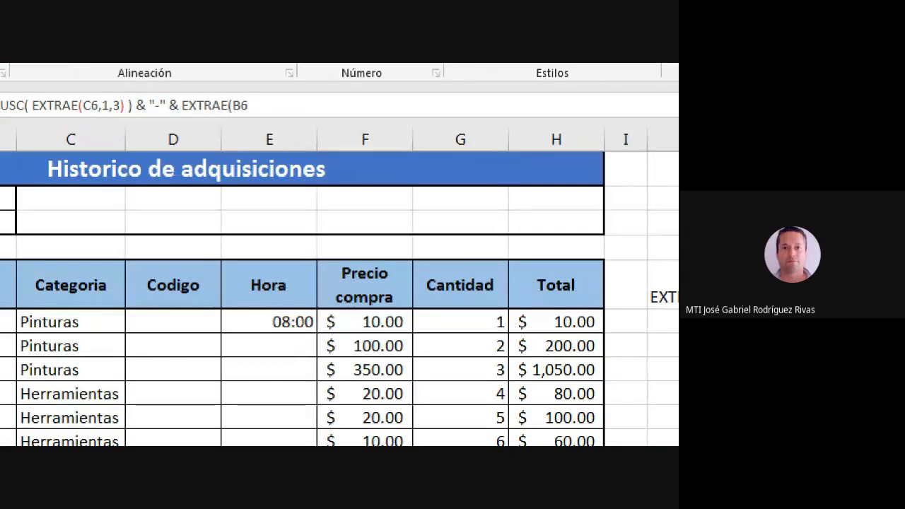
pyautogui.click(249, 105)
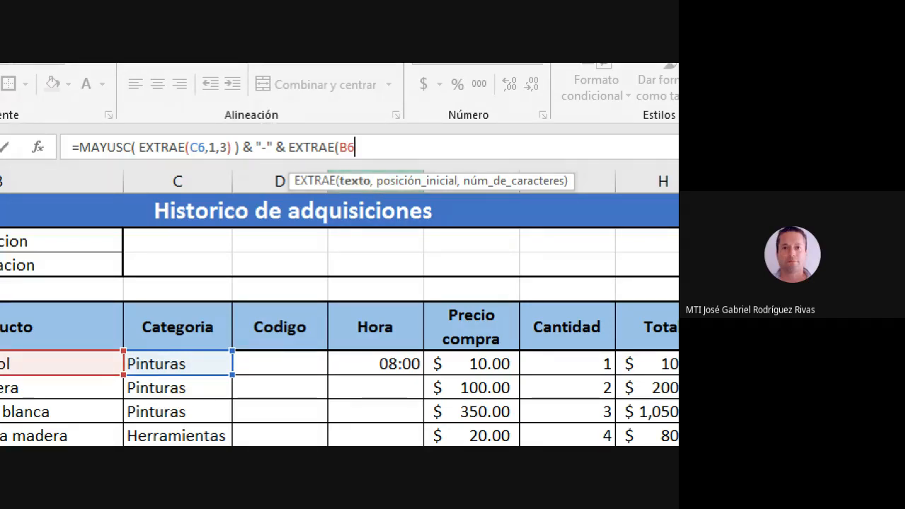
pyautogui.write(',')
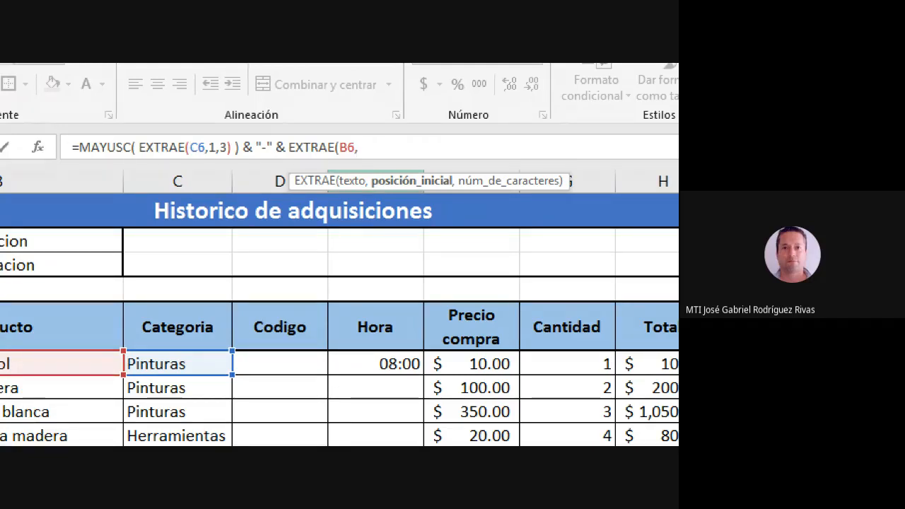
pyautogui.write('1,5')
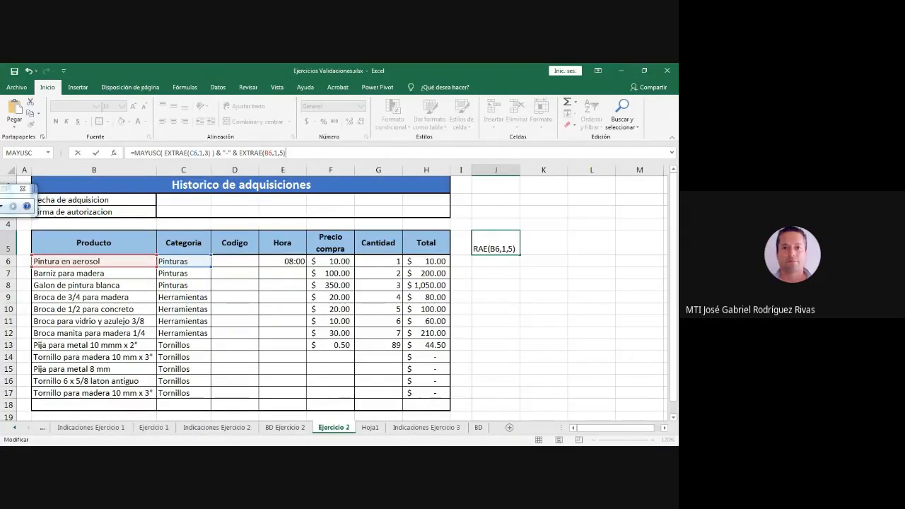
pyautogui.click(23, 188)
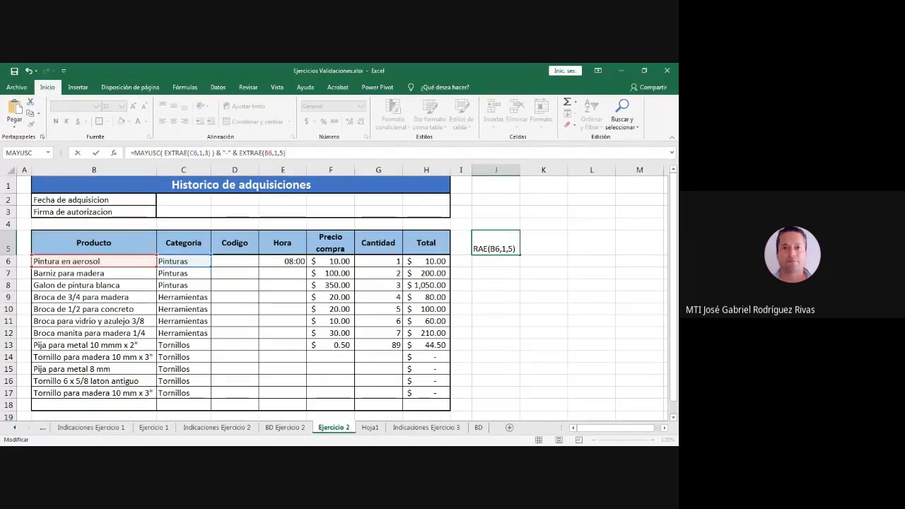
pyautogui.hotkey('alt', 'Tab')
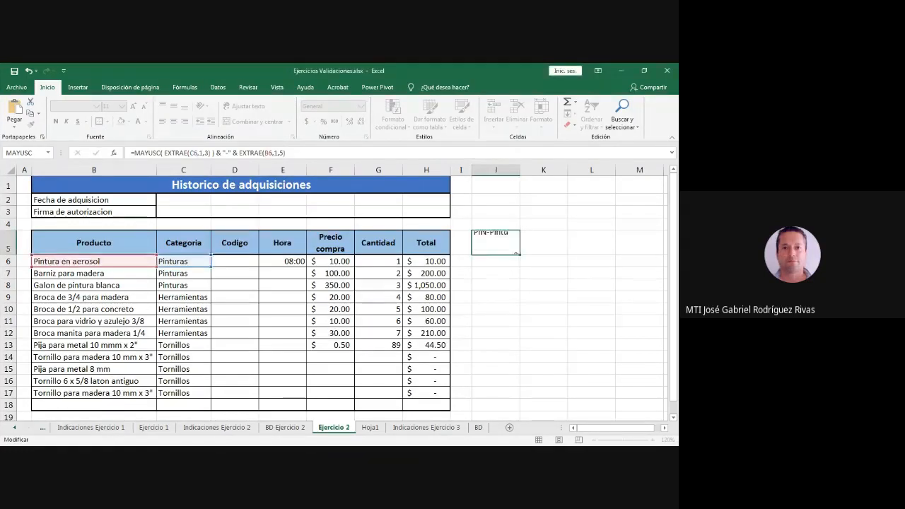
pyautogui.press('Return')
pyautogui.hotkey('alt', 'Tab')
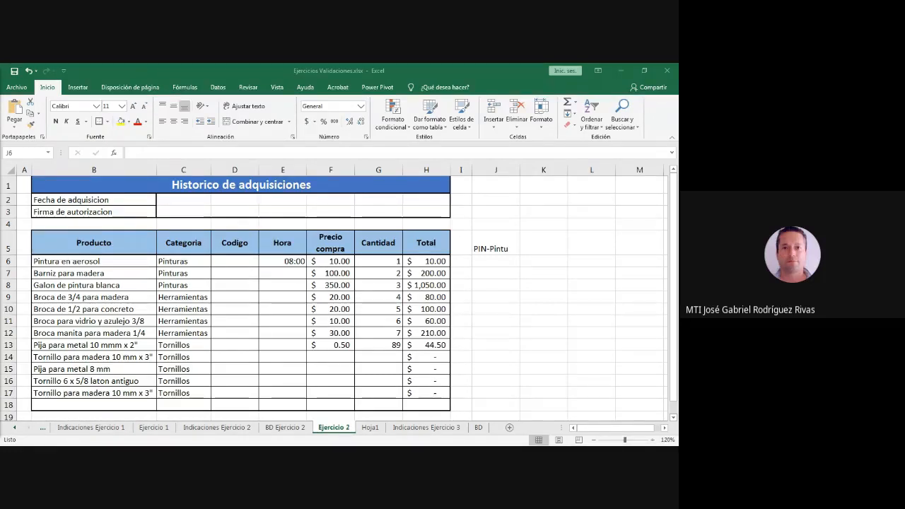
pyautogui.click(284, 427)
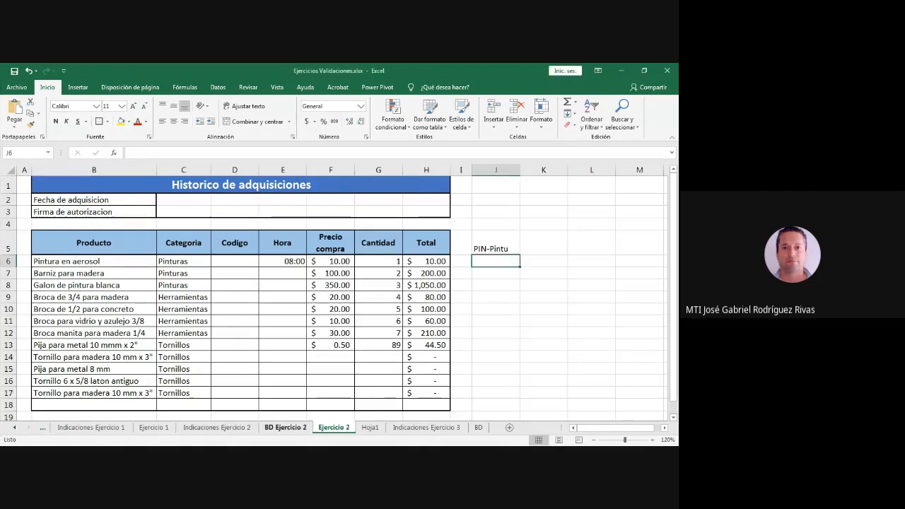
pyautogui.click(216, 428)
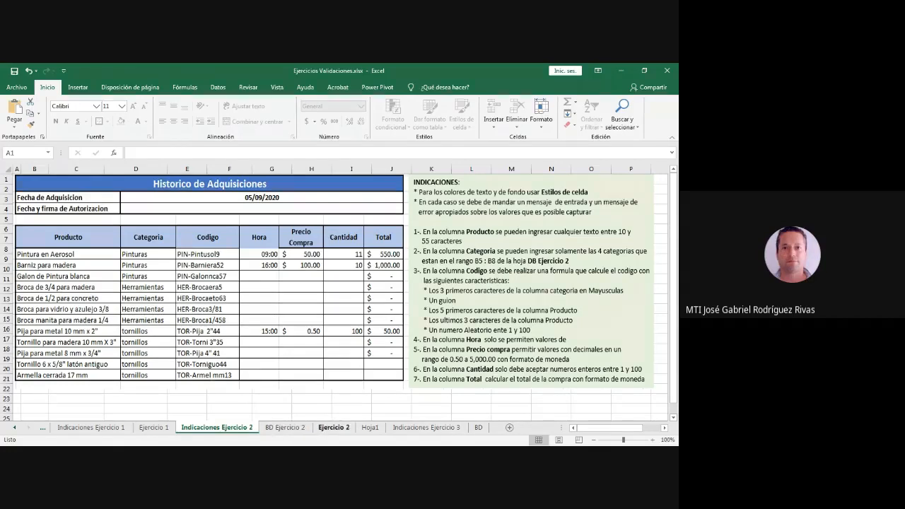
pyautogui.click(333, 427)
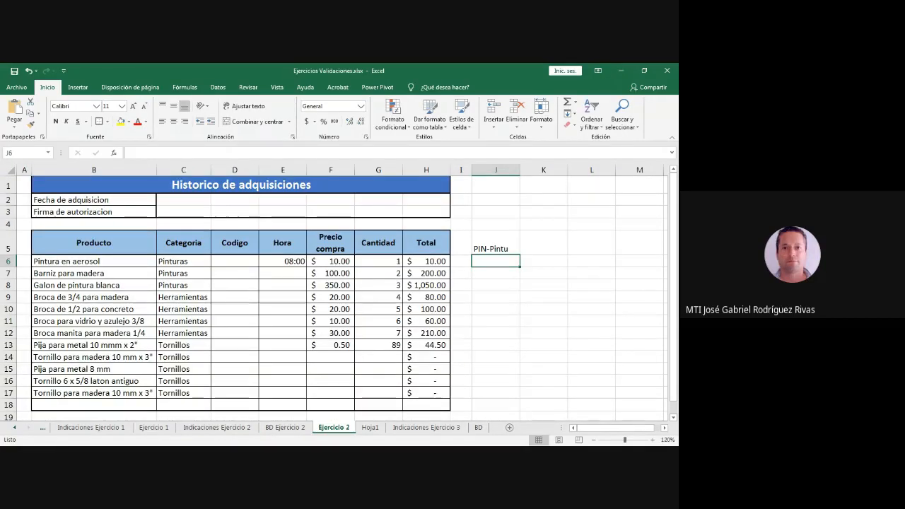
pyautogui.press('Up')
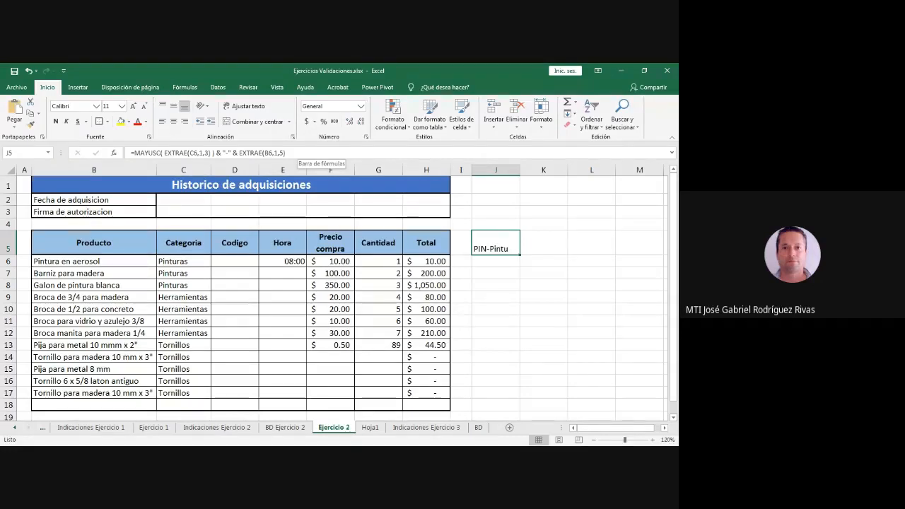
pyautogui.click(298, 153)
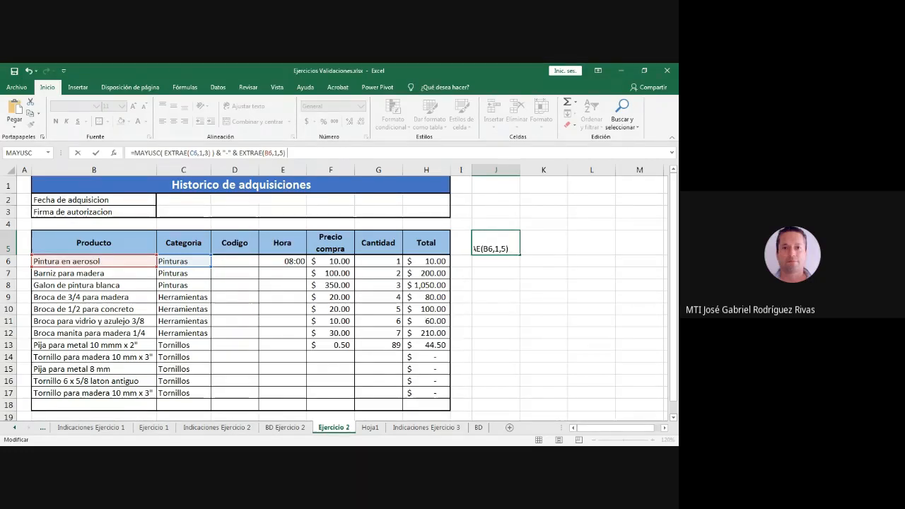
pyautogui.write('&')
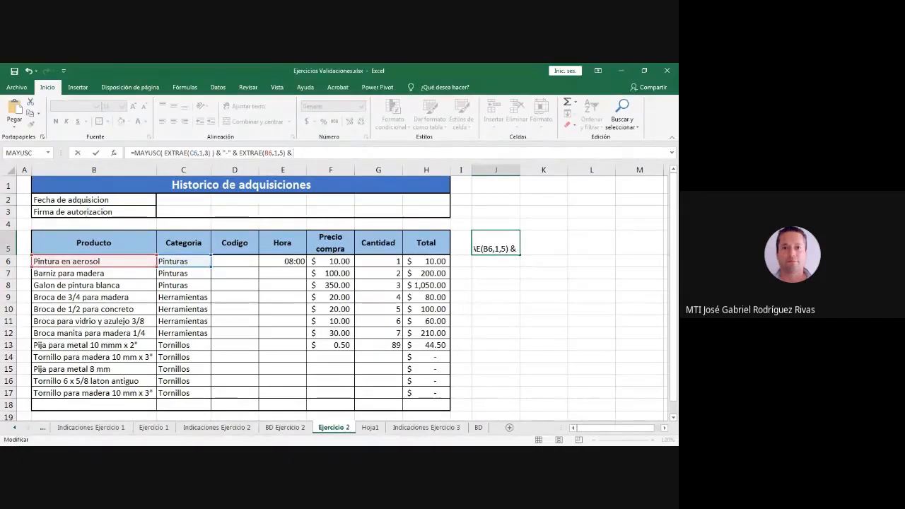
pyautogui.press('BackSpace')
pyautogui.press('BackSpace')
pyautogui.hotkey('ctrl', 'Return')
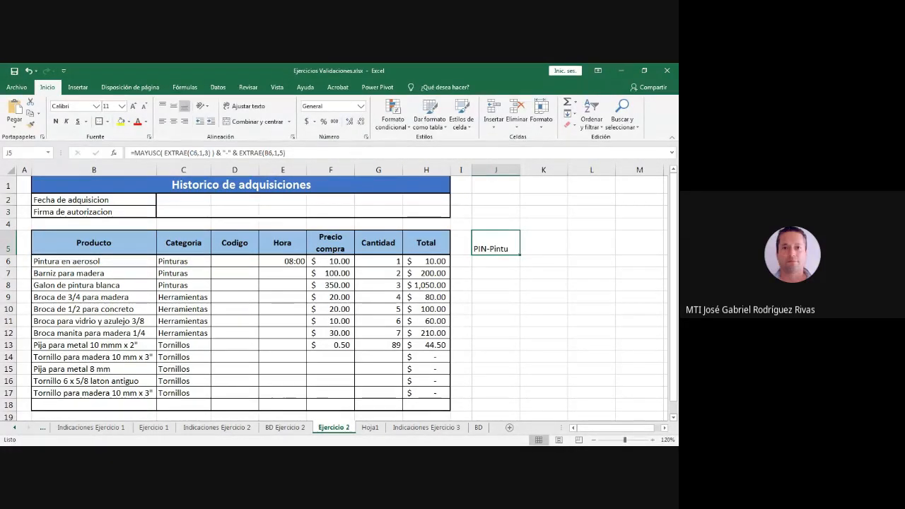
# Start a DERECHA( formula in J7 and check the Codigo rules on the Indicaciones Ejercicio 2 sheet, returning to Ejercicio 2.
pyautogui.click(496, 273)
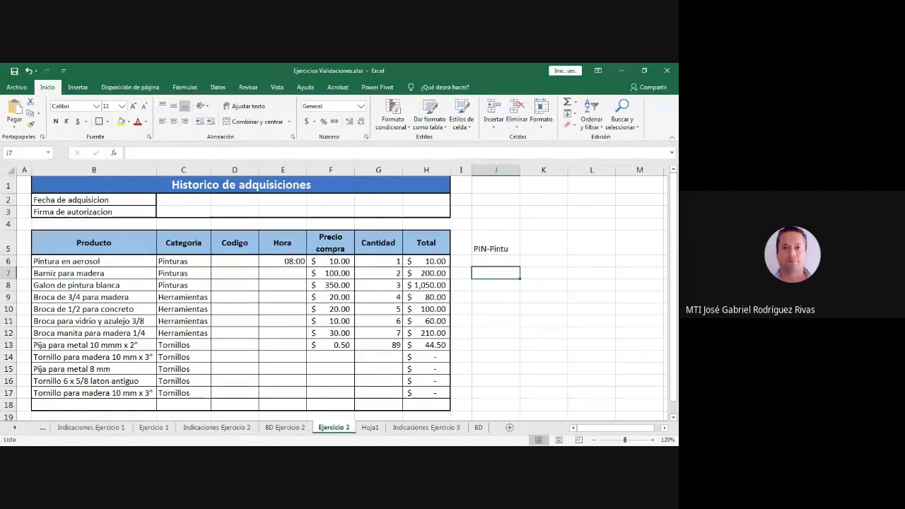
pyautogui.write('=')
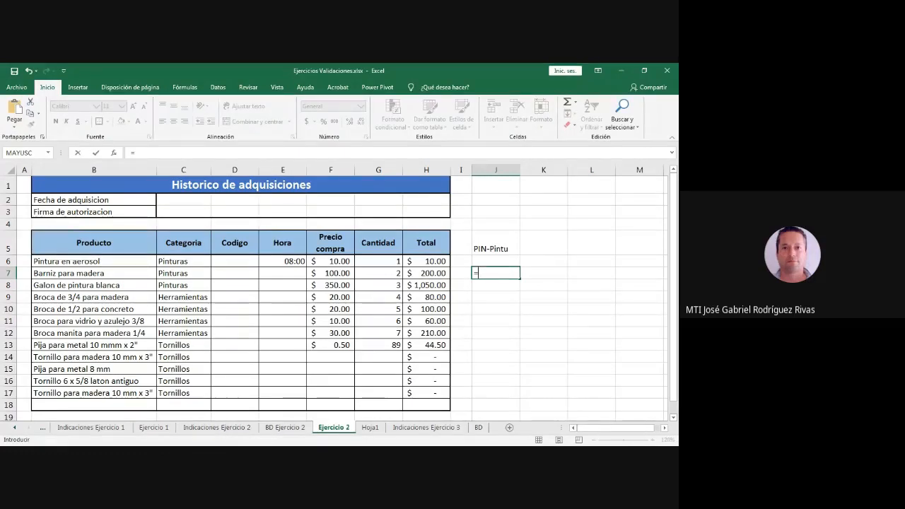
pyautogui.write('DEREC')
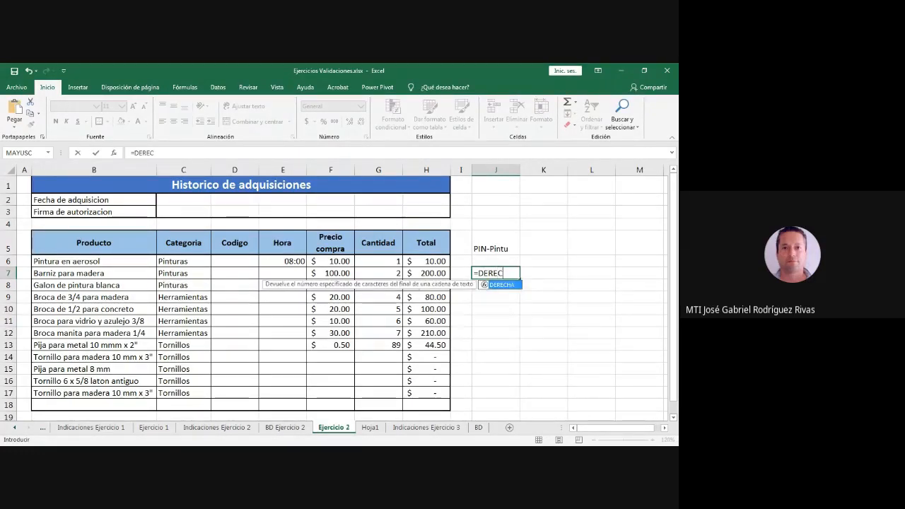
pyautogui.write('HA')
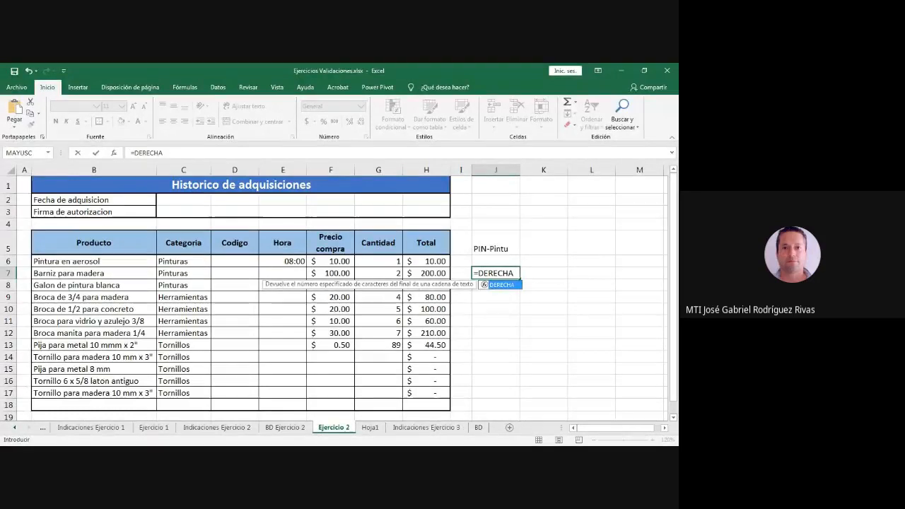
pyautogui.write('(')
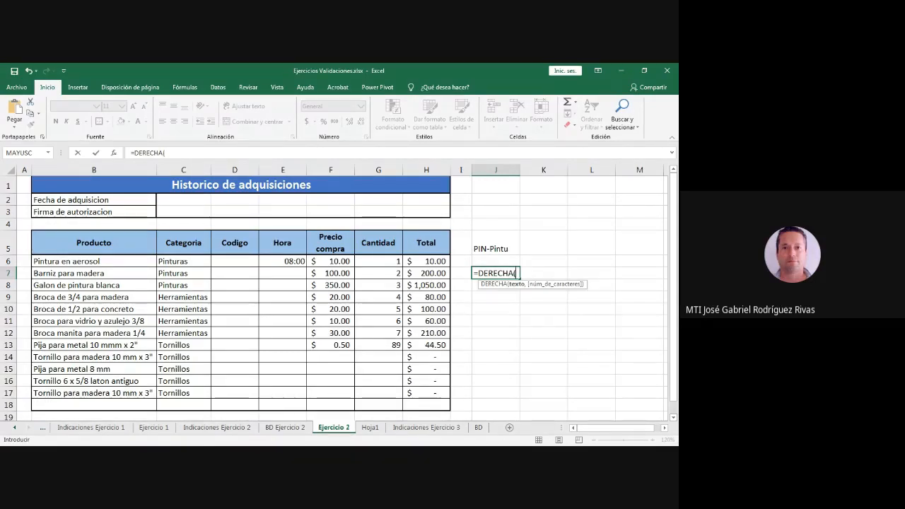
pyautogui.click(217, 427)
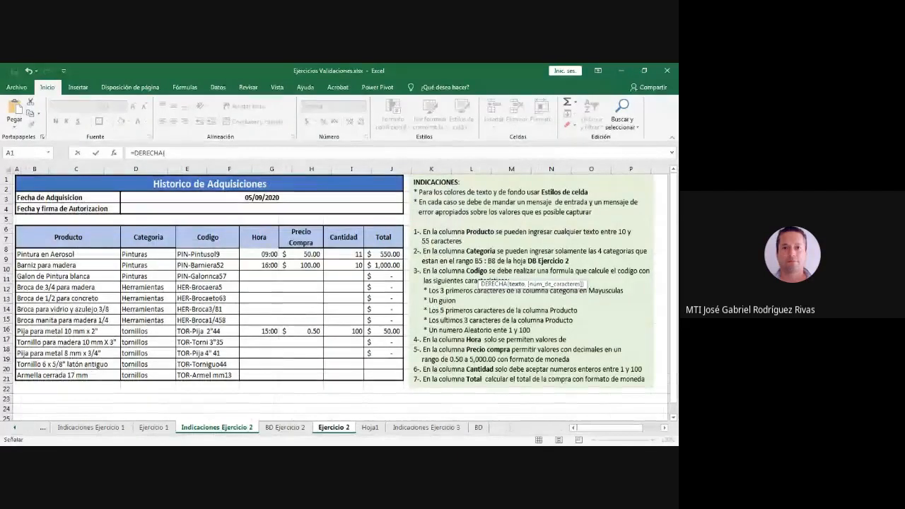
pyautogui.click(333, 427)
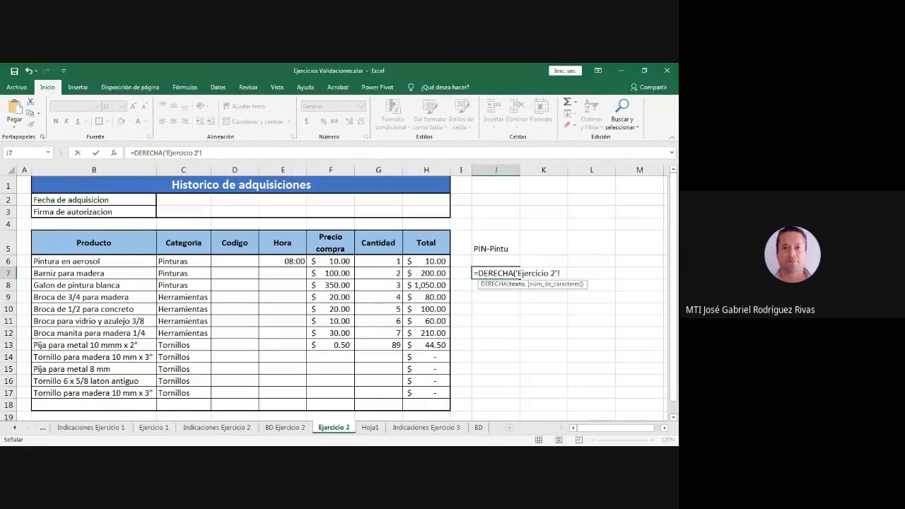
# Remove the inserted 'Ejercicio 2'! sheet reference from J7's formula, leaving =DERECHA(.
pyautogui.write('F')
pyautogui.press('BackSpace')
pyautogui.press('BackSpace')
pyautogui.press('BackSpace')
pyautogui.press('BackSpace')
pyautogui.press('BackSpace')
pyautogui.press('BackSpace')
pyautogui.press('BackSpace')
pyautogui.press('BackSpace')
pyautogui.press('BackSpace')
pyautogui.press('BackSpace')
pyautogui.press('BackSpace')
pyautogui.press('BackSpace')
pyautogui.press('BackSpace')
pyautogui.press('BackSpace')
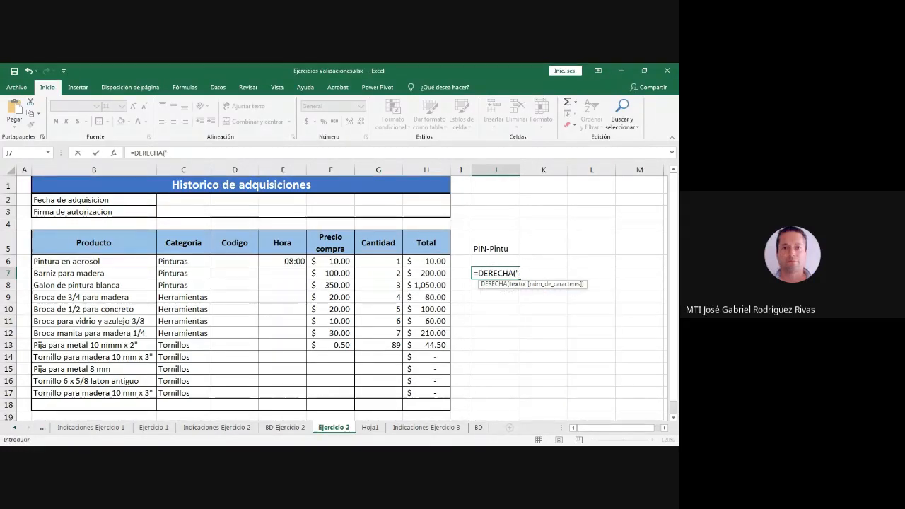
pyautogui.press('BackSpace')
# Reference B6 in J7's DERECHA formula and strip the 'Ejercicio 2'! prefix so it reads =DERECHA(B6.
pyautogui.click(93, 273)
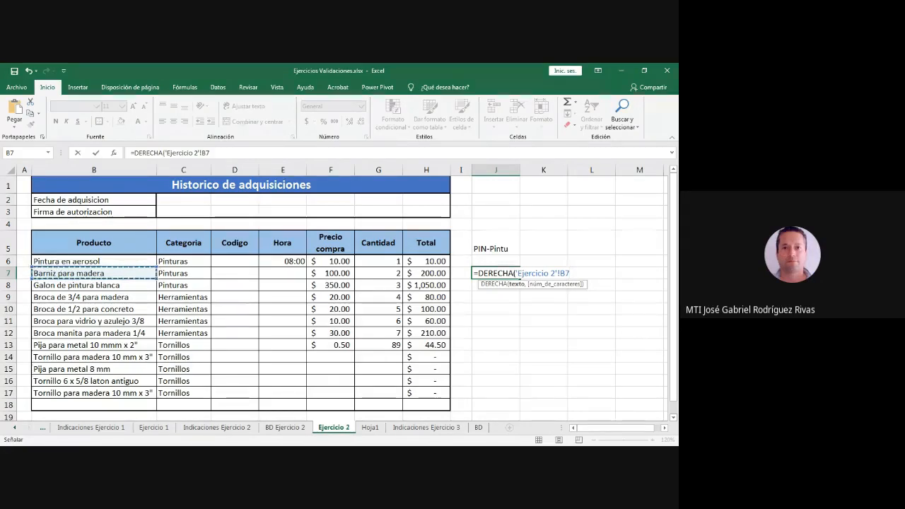
pyautogui.click(93, 261)
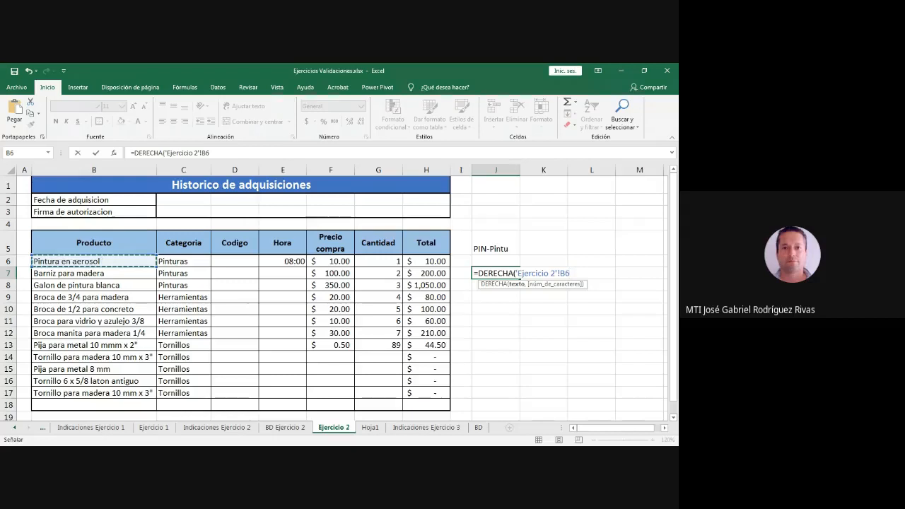
pyautogui.click(529, 273)
pyautogui.press('Delete')
pyautogui.press('Delete')
pyautogui.press('Delete')
pyautogui.press('Delete')
pyautogui.press('Delete')
pyautogui.press('Delete')
pyautogui.press('Delete')
pyautogui.press('Delete')
pyautogui.press('Delete')
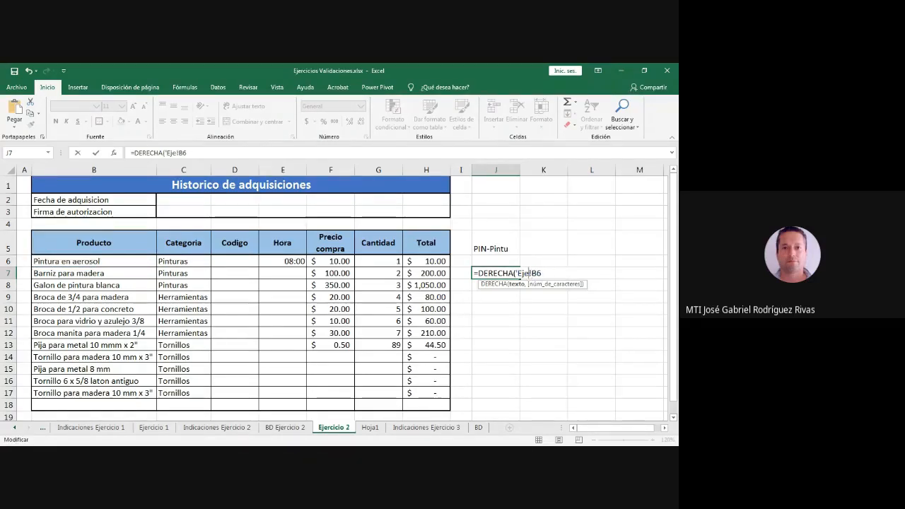
pyautogui.press('BackSpace')
pyautogui.press('BackSpace')
pyautogui.press('BackSpace')
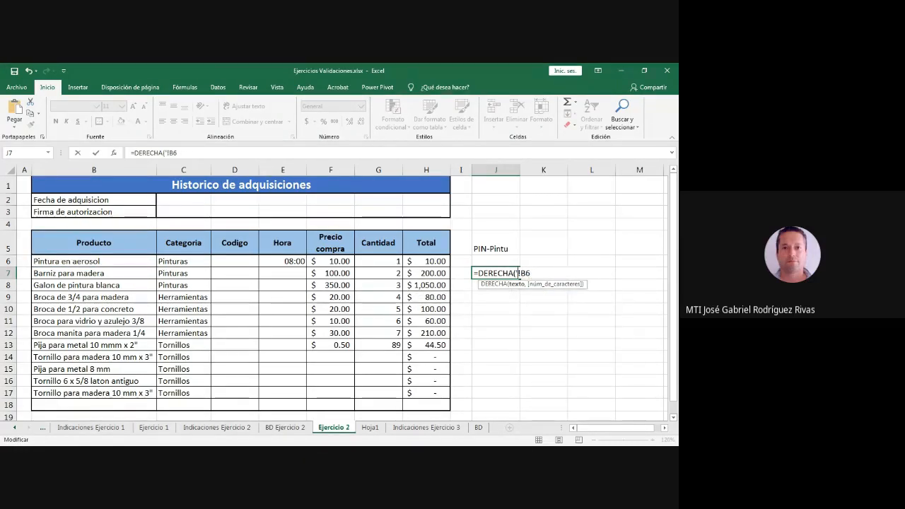
pyautogui.press('BackSpace')
pyautogui.press('Delete')
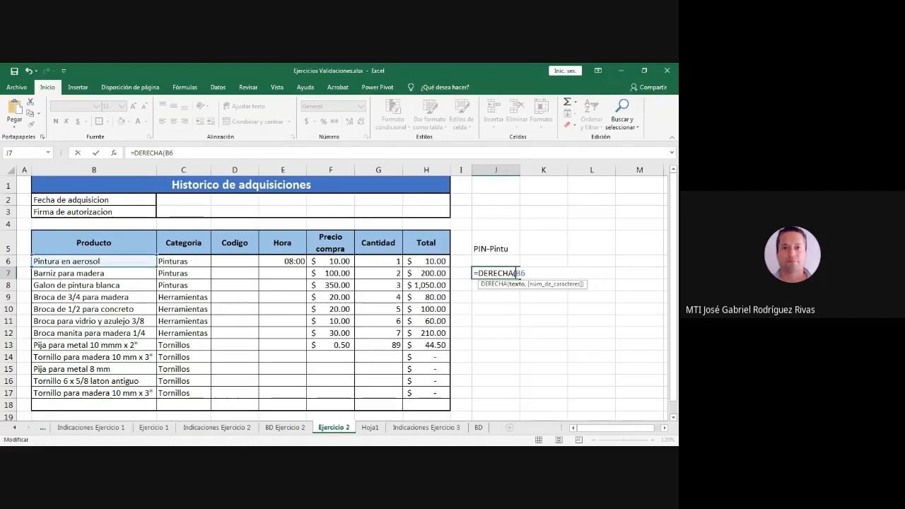
# Complete J7's formula as =DERECHA(B6,3) and compare its result with the product text in B6.
pyautogui.write(',')
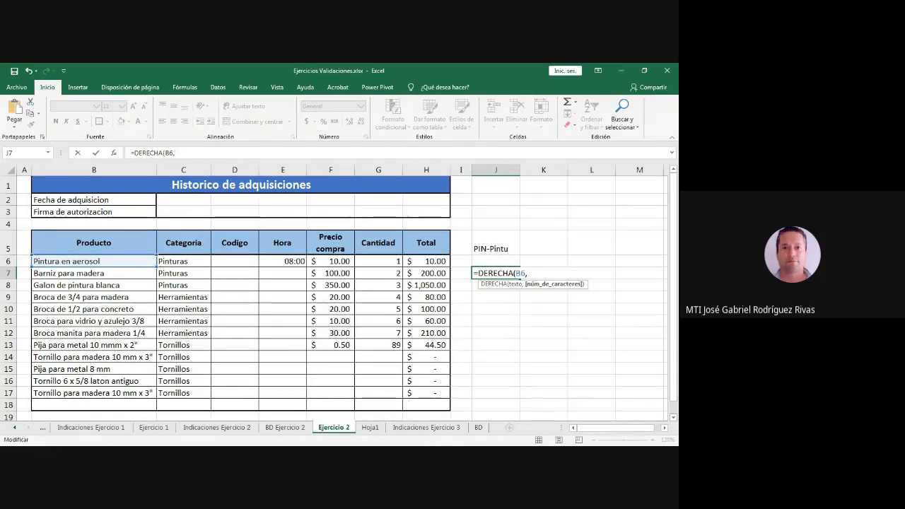
pyautogui.write('3)')
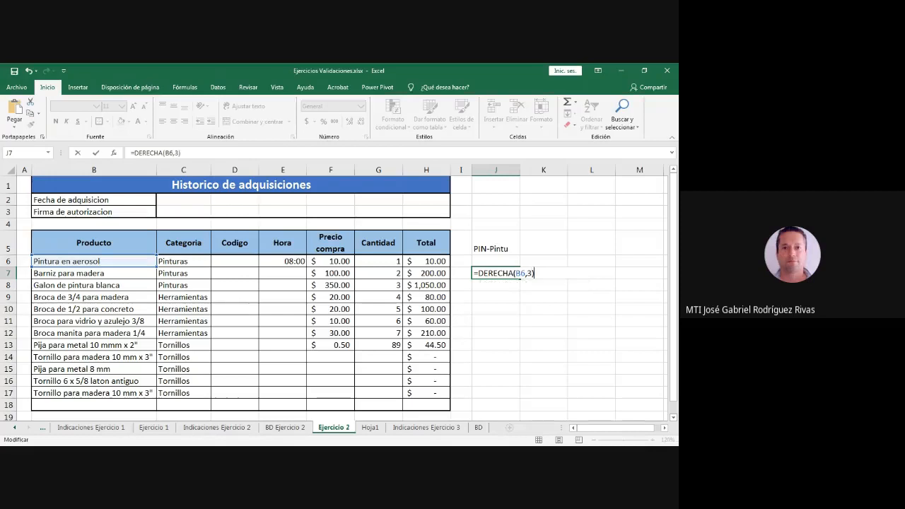
pyautogui.press('Return')
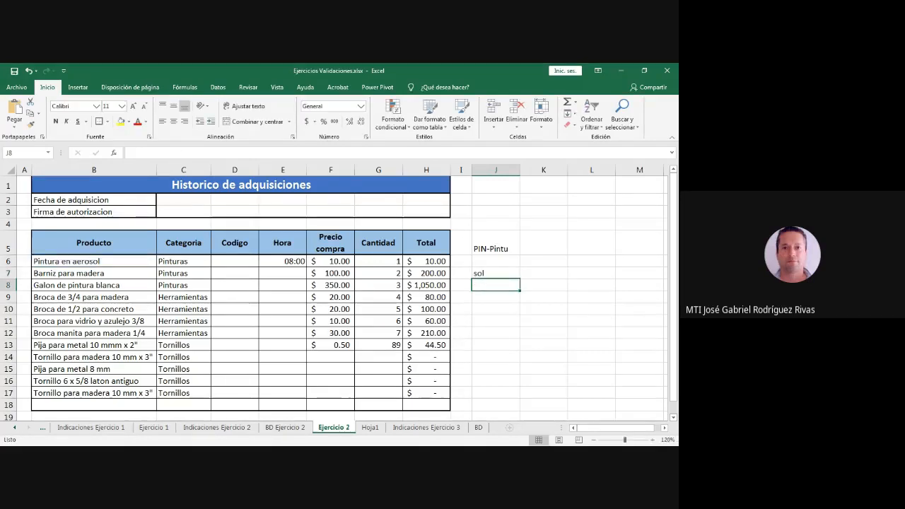
pyautogui.click(495, 273)
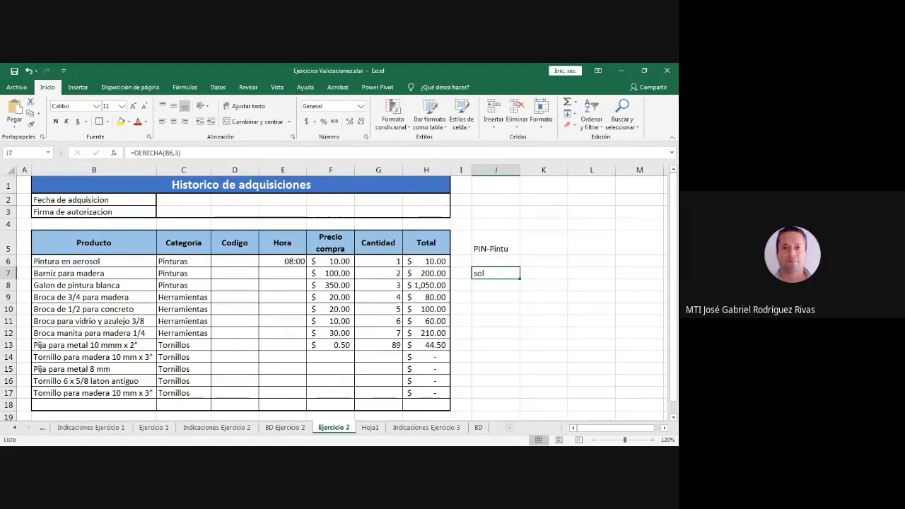
pyautogui.click(93, 261)
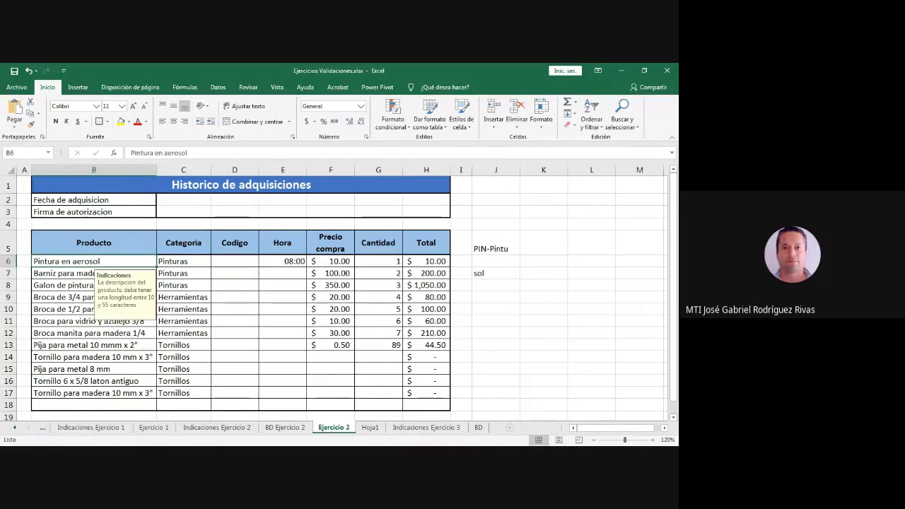
pyautogui.click(495, 274)
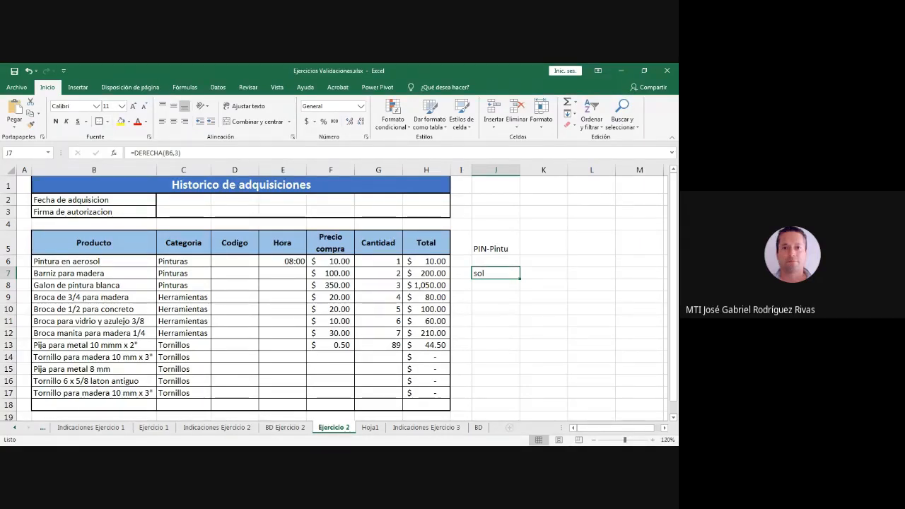
# Try to copy the DERECHA(B6,3) part out of J7's formula.
pyautogui.click(496, 243)
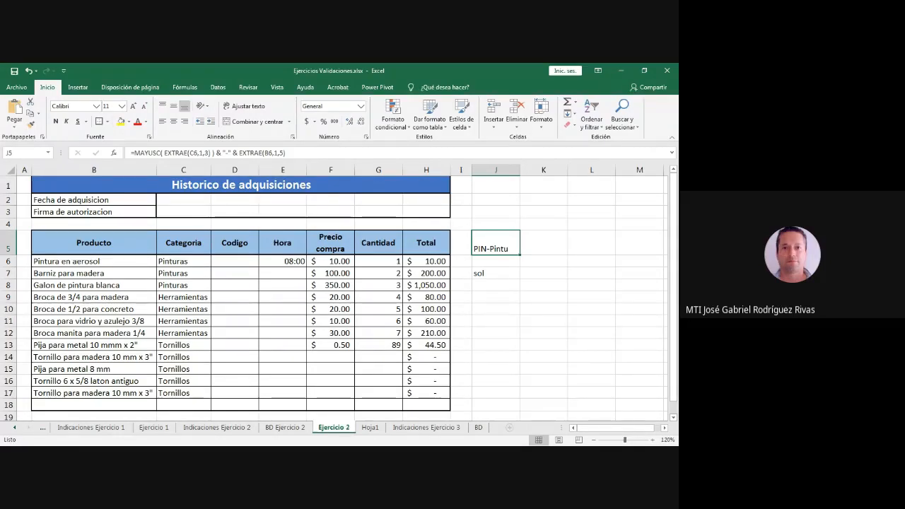
pyautogui.click(496, 274)
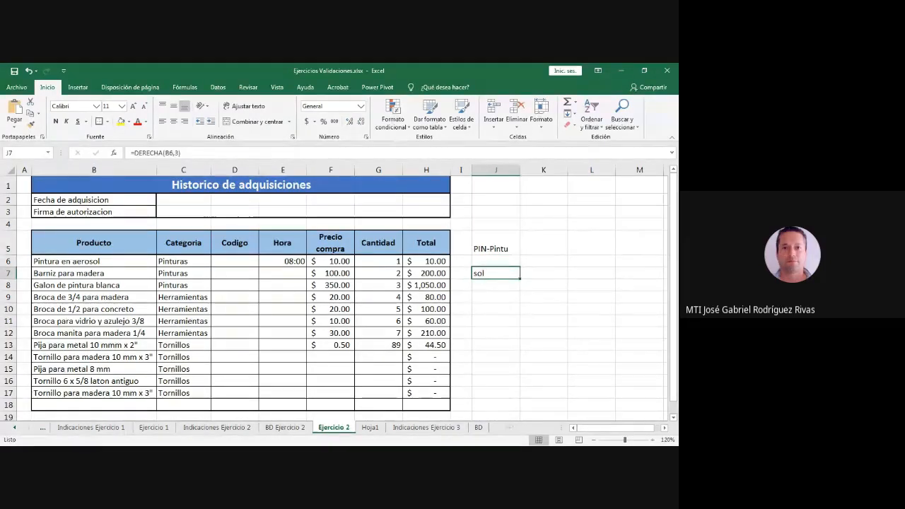
pyautogui.moveTo(181, 152); pyautogui.dragTo(134, 152)
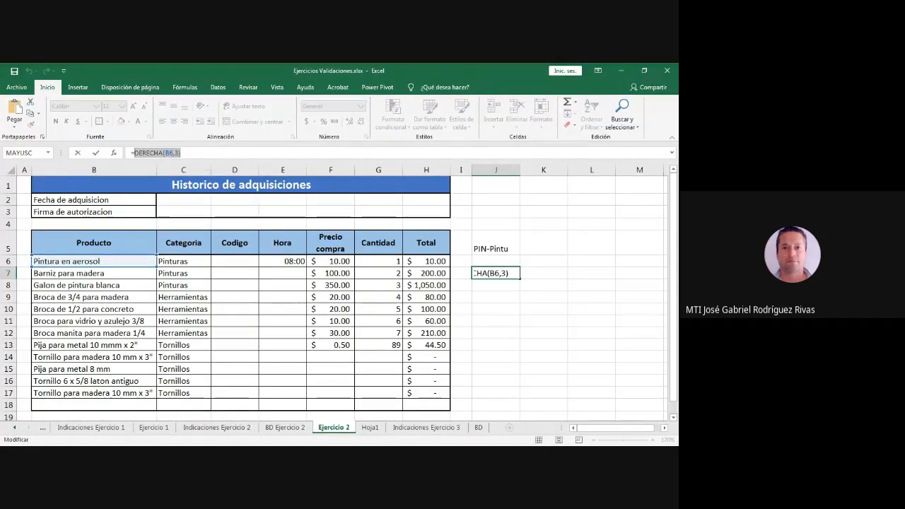
pyautogui.write('c')
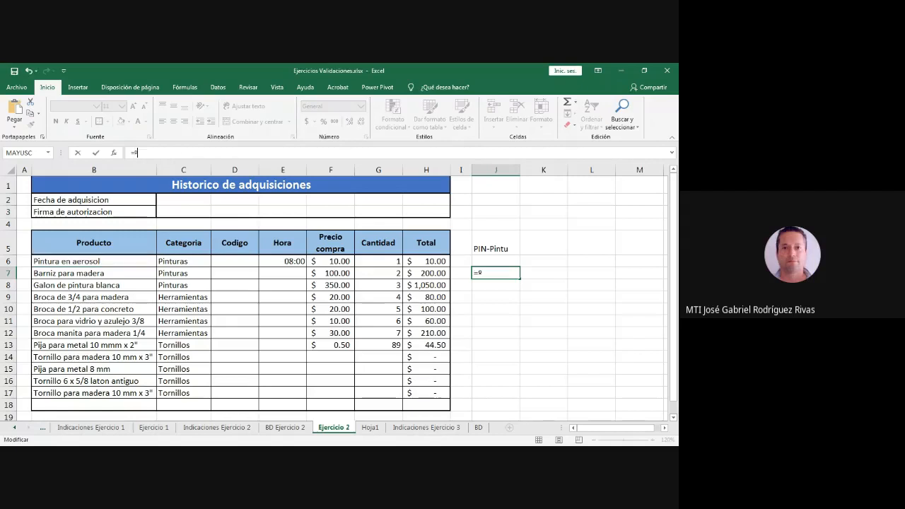
# Append & DERECHA(B6,3) to the end of J5's formula, after EXTRAE(B6,1,5).
pyautogui.click(496, 243)
pyautogui.click(287, 153)
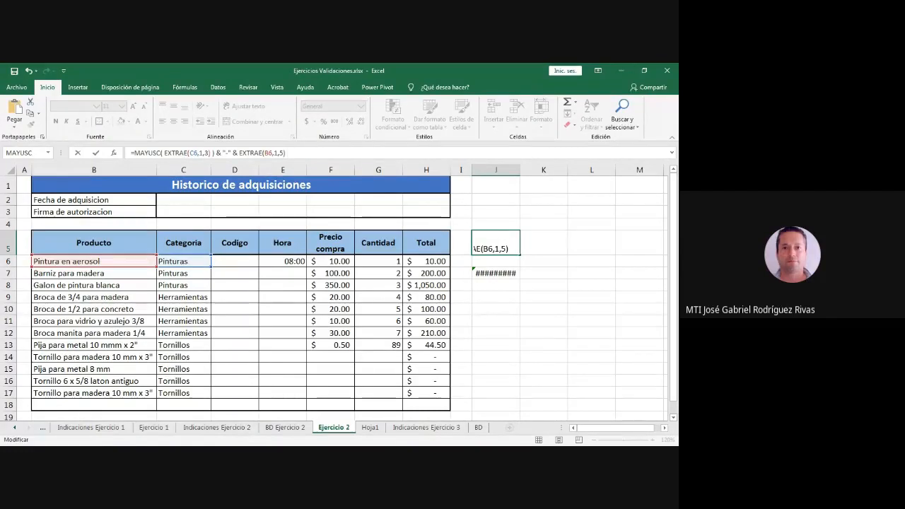
pyautogui.write('& DERECHA(B6,3)')
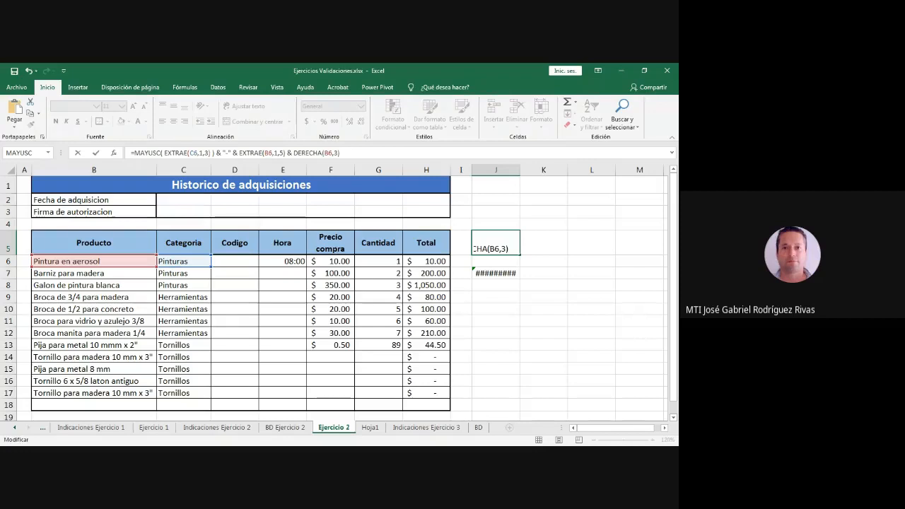
# Change the first EXTRAE reference to B6 in J5, so the formula reads =MAYUSC( EXTRAE(B6,1,3) ) & "-" & EXTRAE(B6,1,5) & DERECHA(B6,3).
pyautogui.click(195, 153)
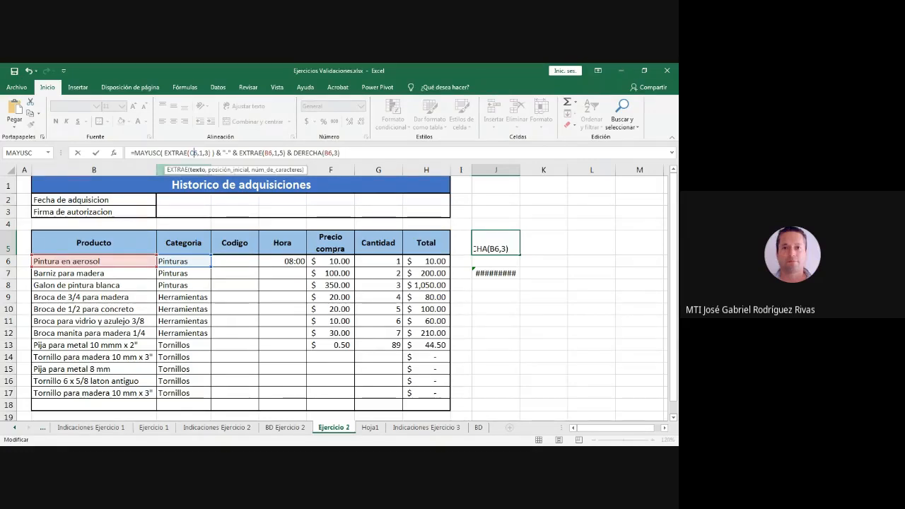
pyautogui.press('BackSpace')
pyautogui.write('B')
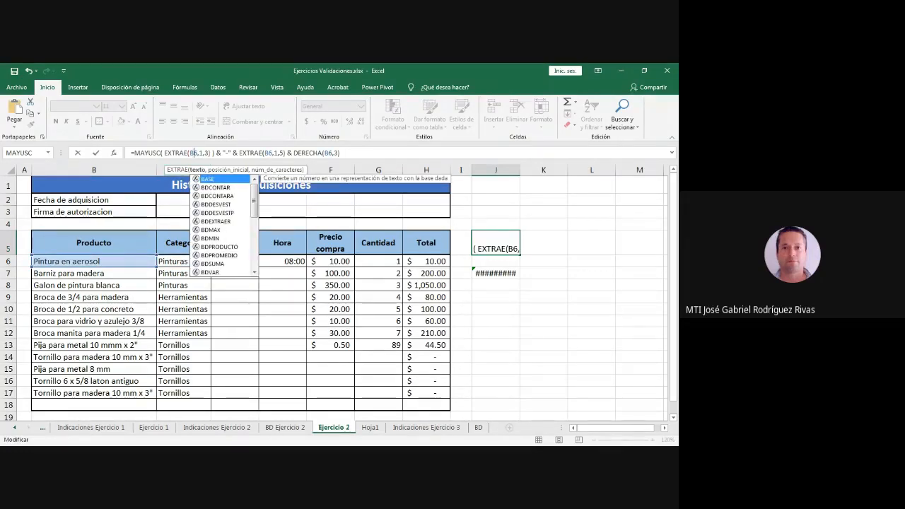
pyautogui.click(342, 153)
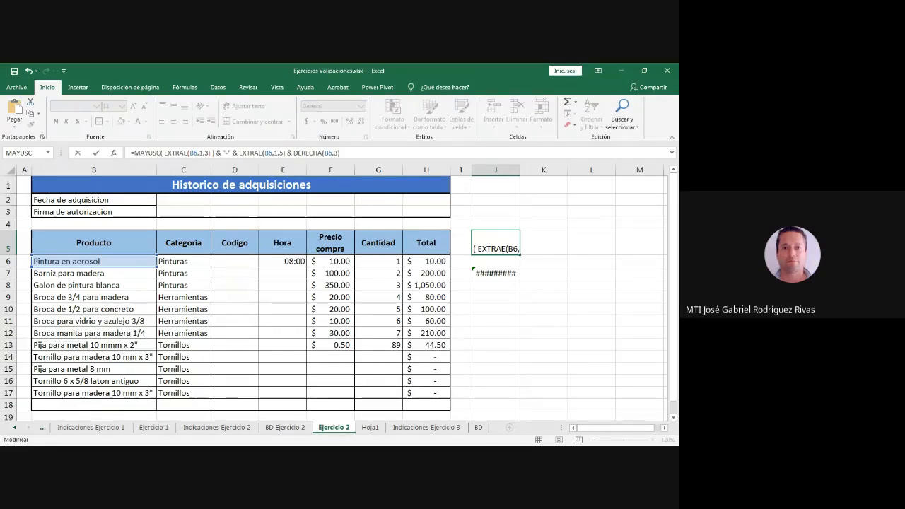
pyautogui.press('Return')
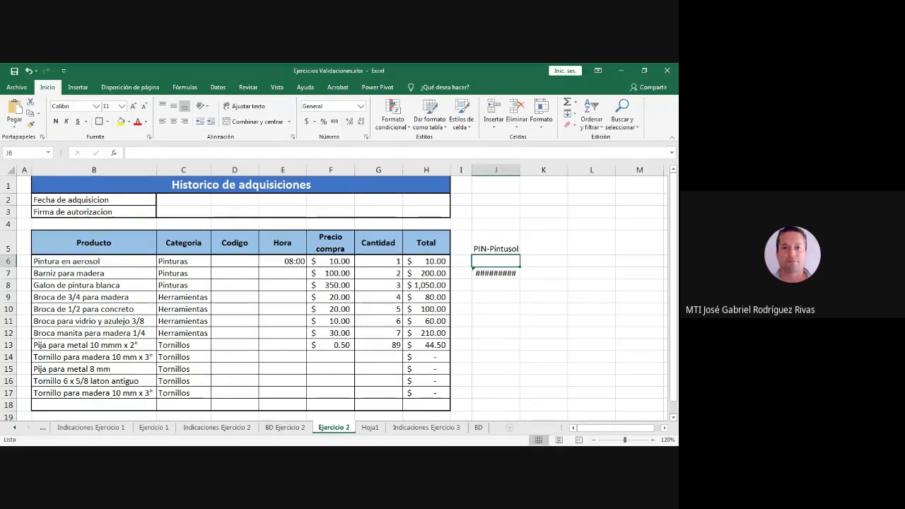
# Clear the leftover test formula from cell J7.
pyautogui.click(495, 247)
pyautogui.click(493, 273)
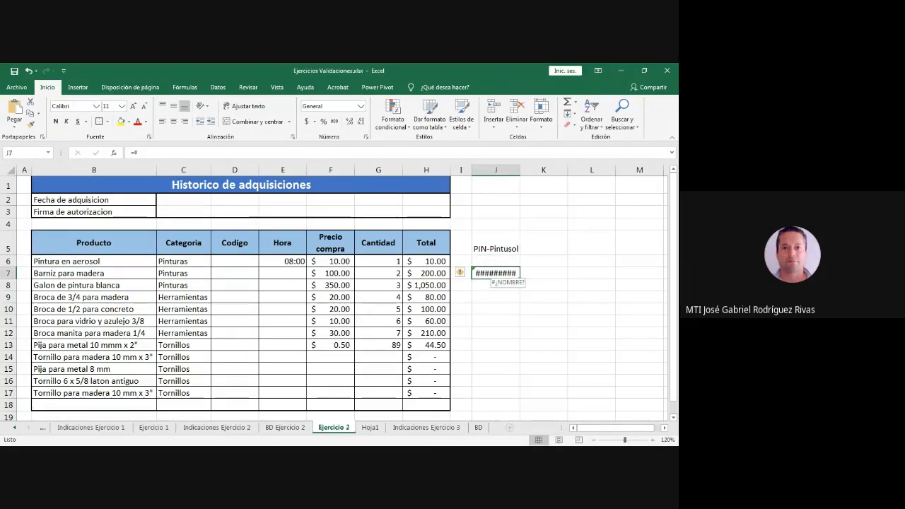
pyautogui.press('Delete')
# Review the full concatenated formula in J5 without changing it.
pyautogui.click(495, 244)
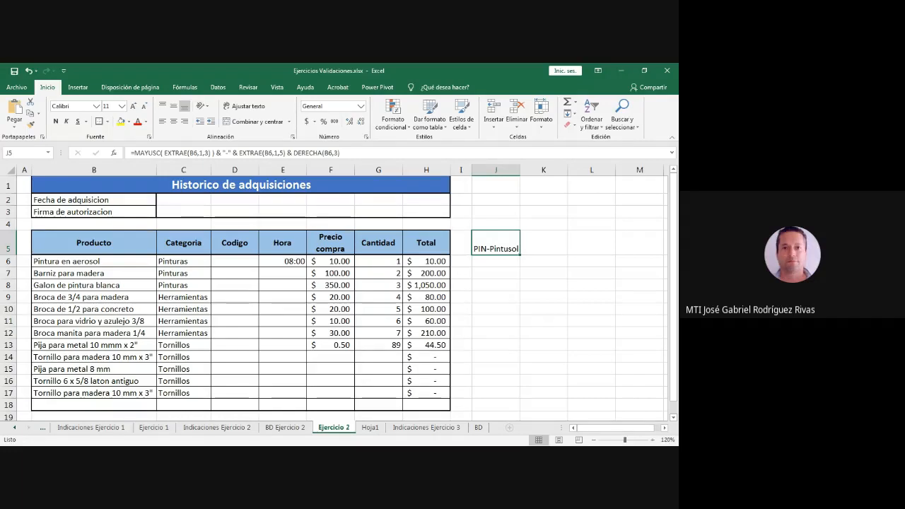
pyautogui.moveTo(342, 153); pyautogui.dragTo(130, 153)
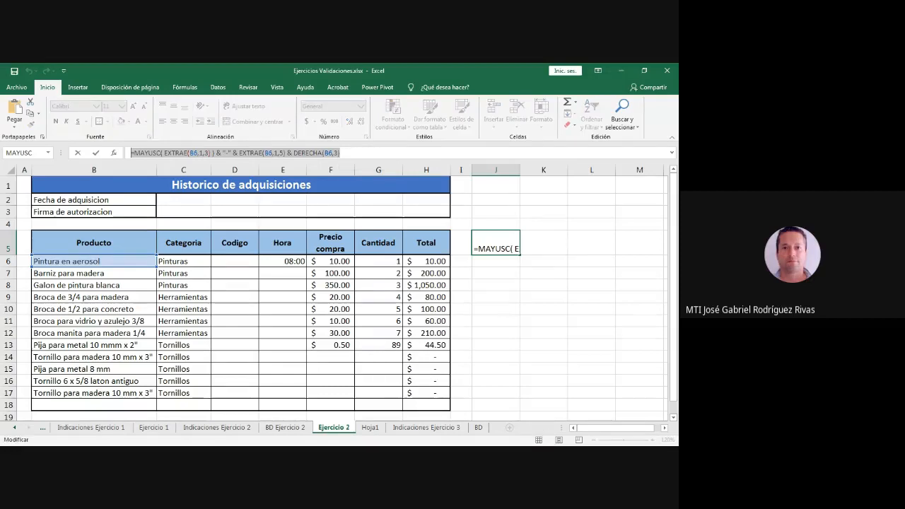
pyautogui.press('Escape')
pyautogui.click(543, 296)
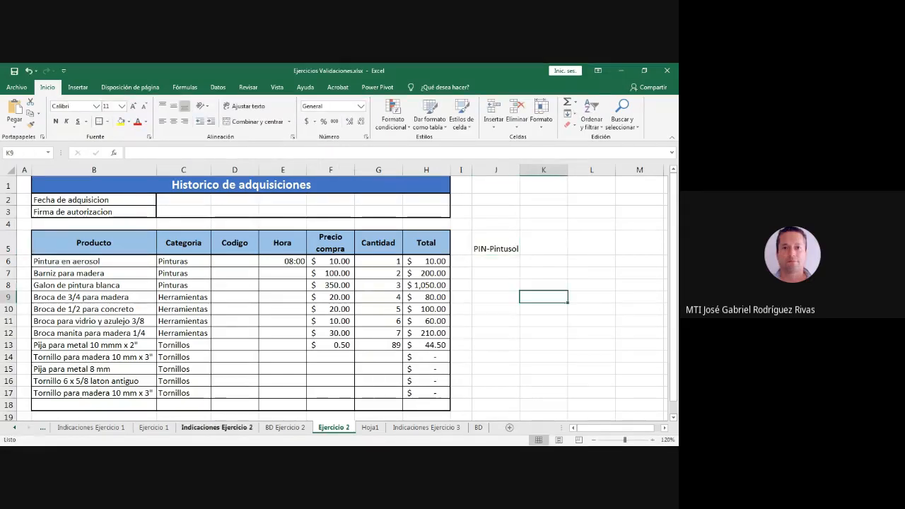
# Check the remaining Codigo rule on the Indicaciones Ejercicio 2 sheet, and select J8 back on Ejercicio 2.
pyautogui.click(217, 428)
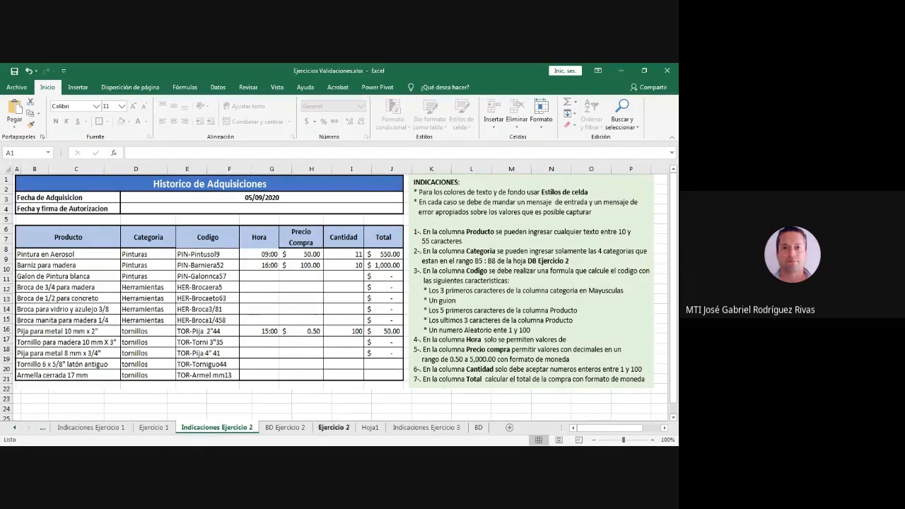
pyautogui.click(334, 427)
pyautogui.click(496, 285)
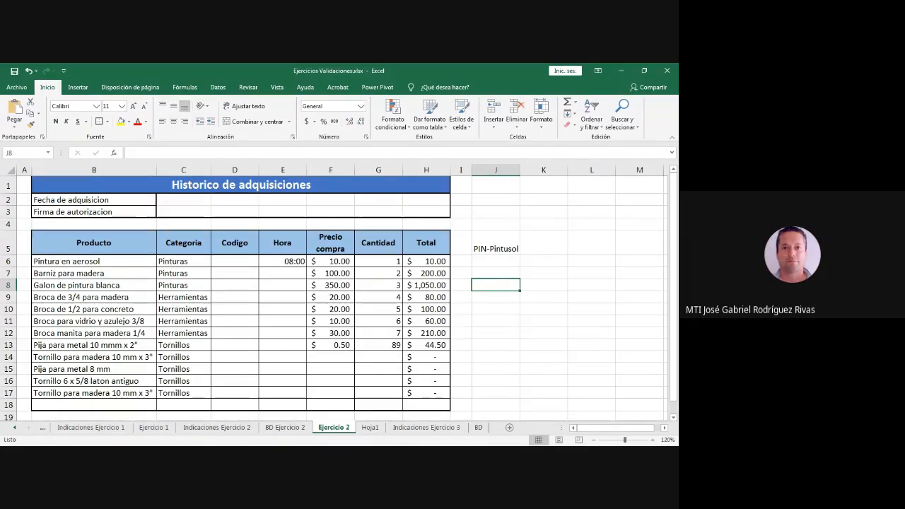
# Enter the random number formula =ALEATORIO.ENTRE(1,100) in J8.
pyautogui.write('=')
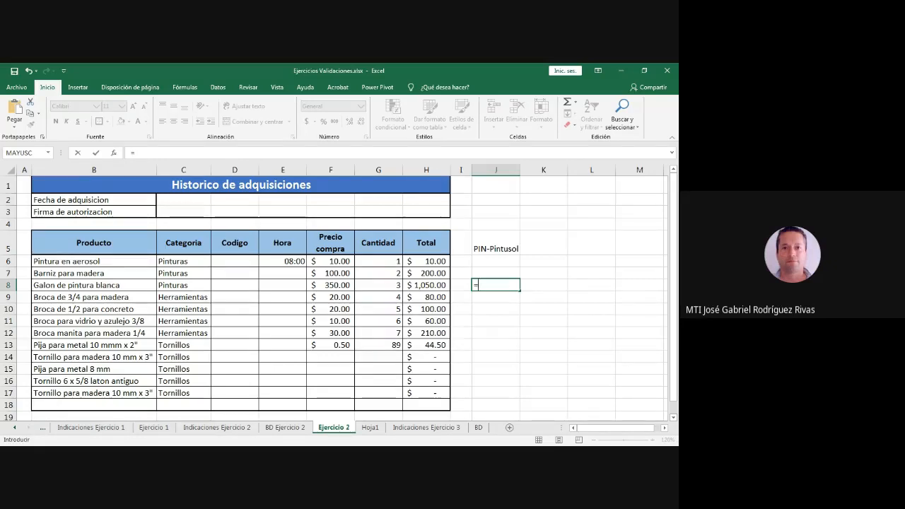
pyautogui.write('ALE')
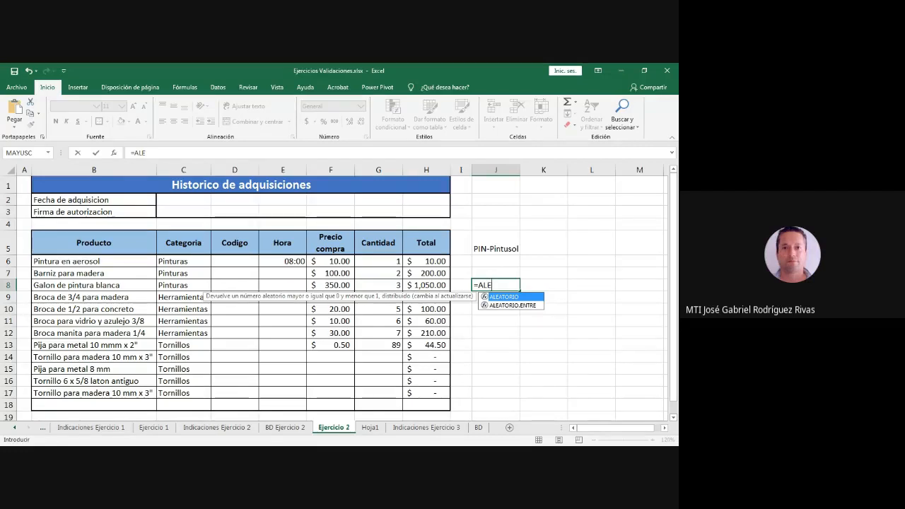
pyautogui.press('Down')
pyautogui.press('Up')
pyautogui.press('Down')
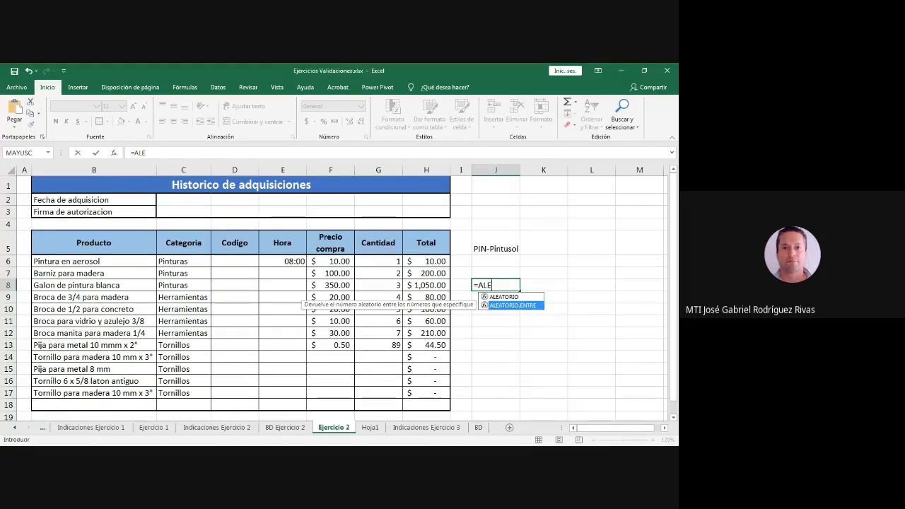
pyautogui.press('Tab')
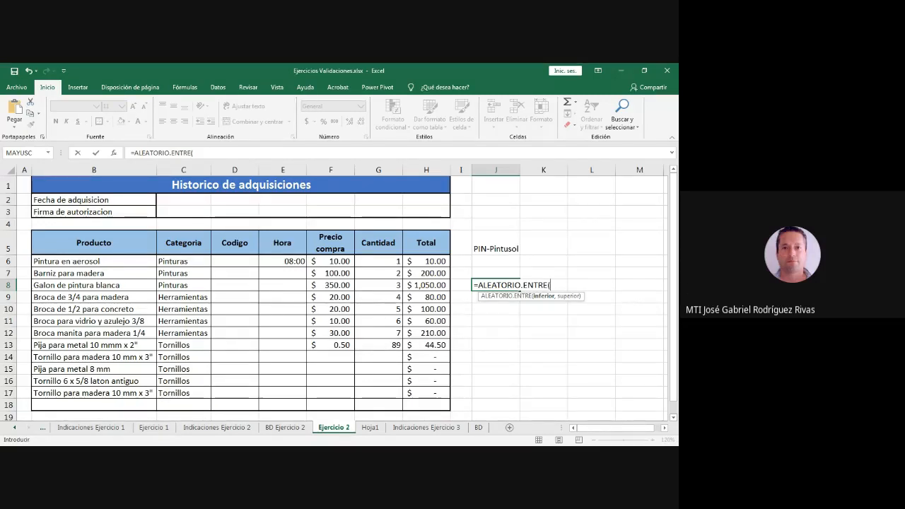
pyautogui.write('1,')
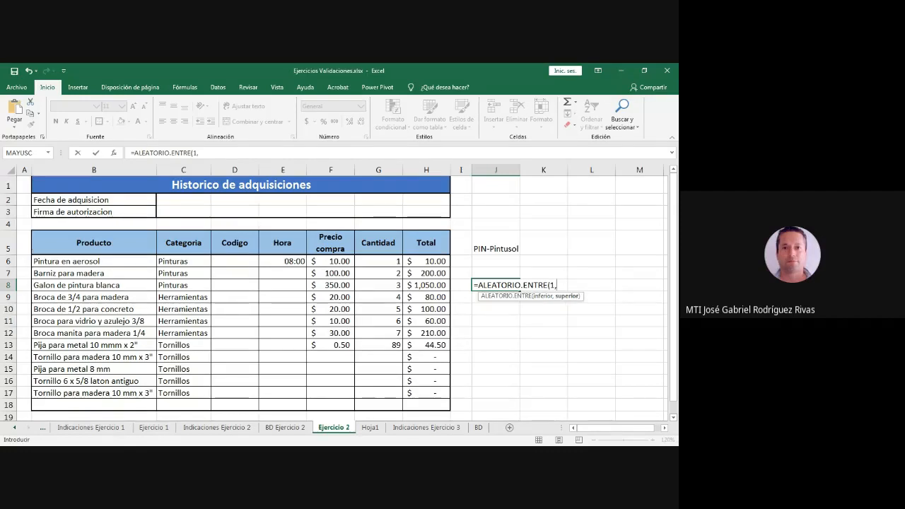
pyautogui.write('100)')
pyautogui.press('Return')
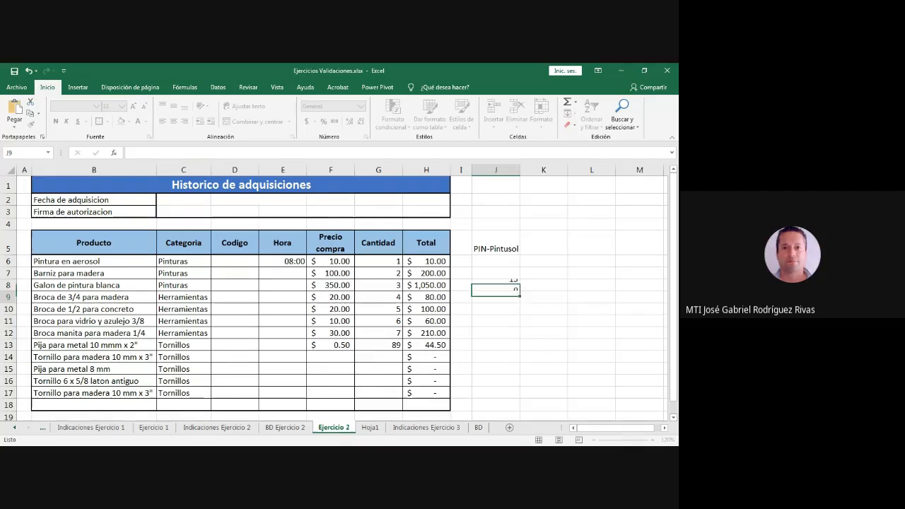
# Copy the ALEATORIO.ENTRE(1,100) expression, without its equals sign, from the formula in J8.
pyautogui.click(495, 284)
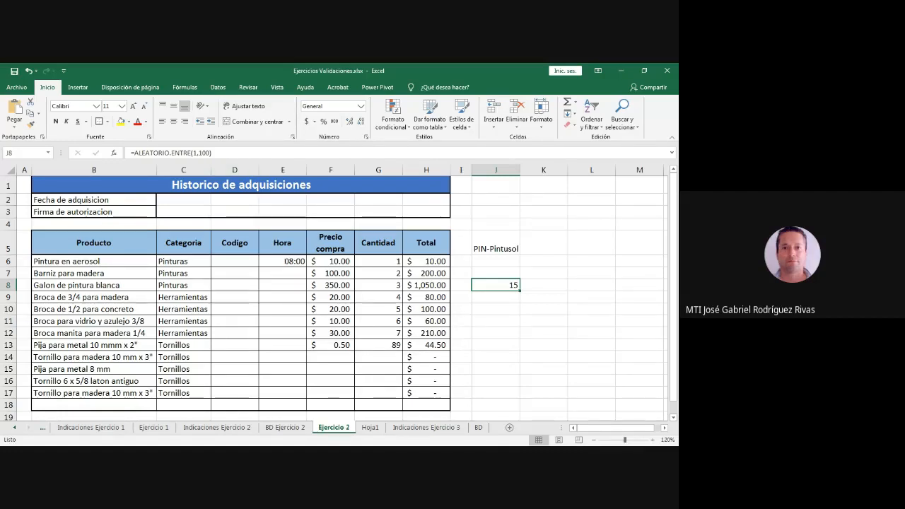
pyautogui.press('F2')
pyautogui.hotkey('shift', 'Left')
pyautogui.hotkey('shift', 'Left')
pyautogui.hotkey('shift', 'Left')
pyautogui.hotkey('shift', 'Left')
pyautogui.hotkey('shift', 'Left')
pyautogui.hotkey('shift', 'Left')
pyautogui.hotkey('shift', 'Left')
pyautogui.hotkey('shift', 'Left')
pyautogui.hotkey('shift', 'Left')
pyautogui.hotkey('shift', 'Left')
pyautogui.hotkey('shift', 'Left')
pyautogui.hotkey('shift', 'Left')
pyautogui.hotkey('shift', 'Left')
pyautogui.hotkey('shift', 'Left')
pyautogui.hotkey('shift', 'Left')
pyautogui.hotkey('shift', 'Left')
pyautogui.hotkey('shift', 'Left')
pyautogui.hotkey('shift', 'Left')
pyautogui.hotkey('shift', 'Left')
pyautogui.hotkey('shift', 'Left')
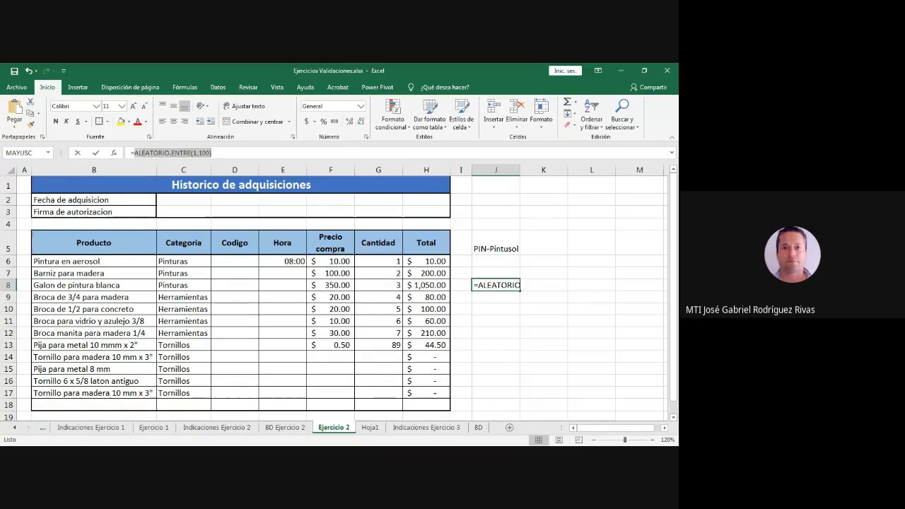
pyautogui.hotkey('ctrl', 'c')
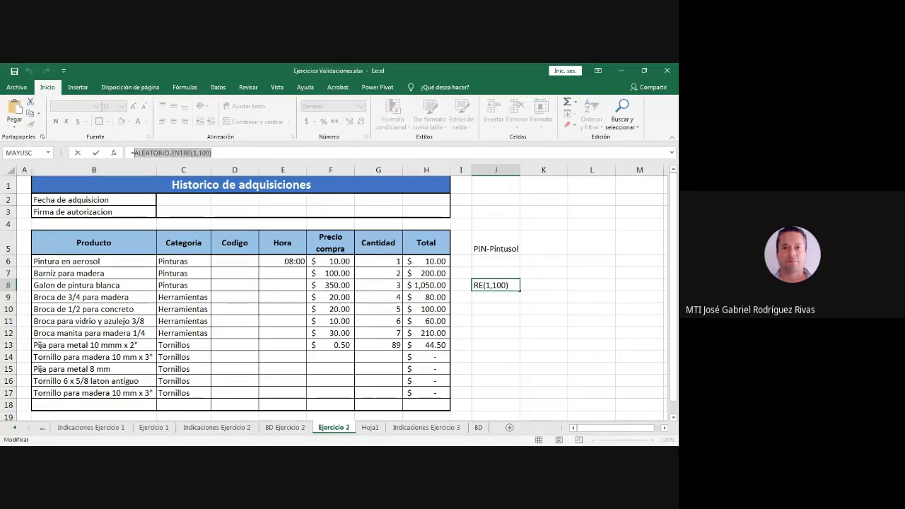
pyautogui.write('x')
# Append & ALEATORIO.ENTRE(1,100) to the end of the concatenated formula in J5 and widen column J to fit the code.
pyautogui.click(495, 243)
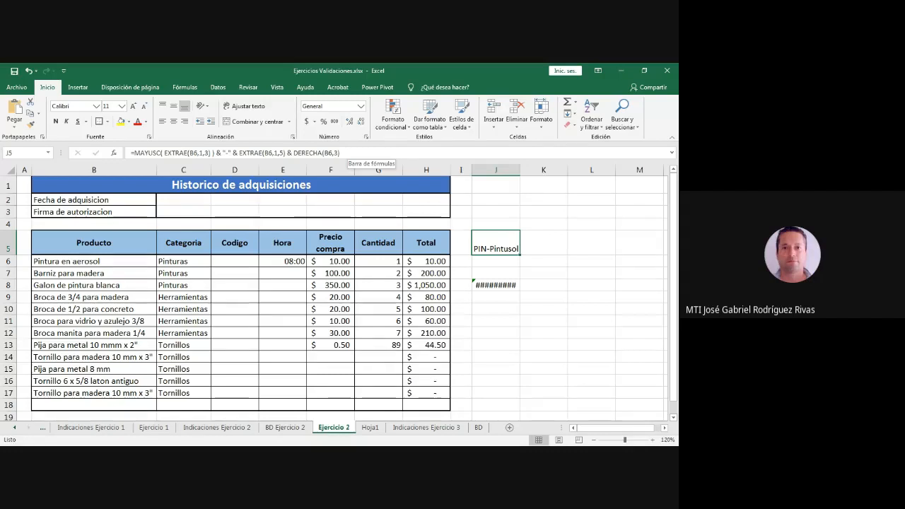
pyautogui.press('F2')
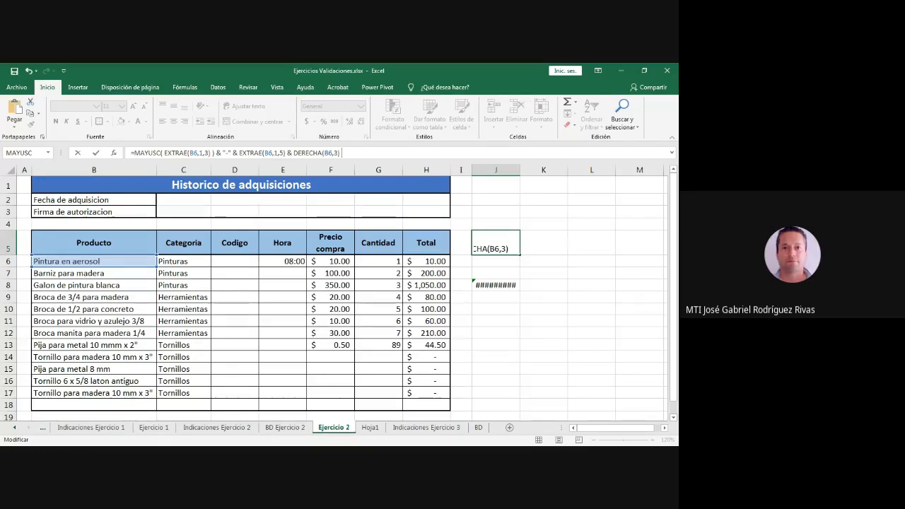
pyautogui.write('&')
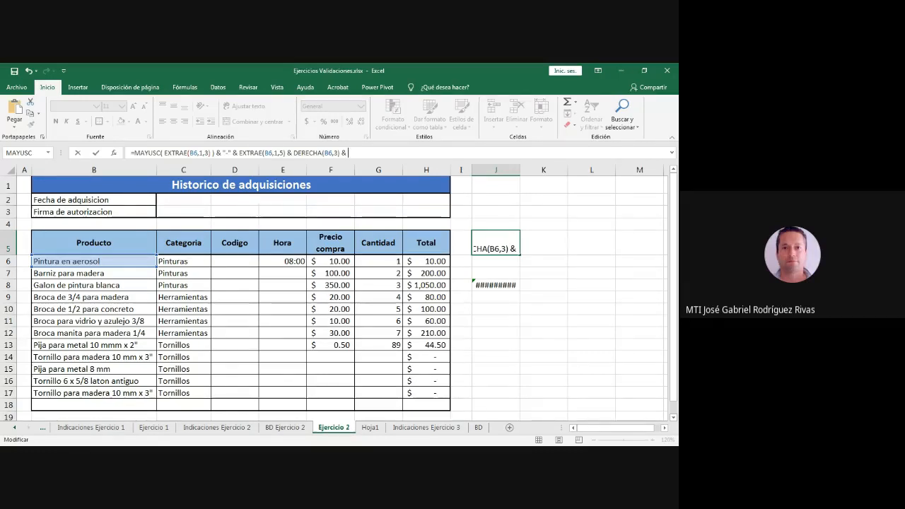
pyautogui.write(' ALEATORIO.ENTRE(1,100)')
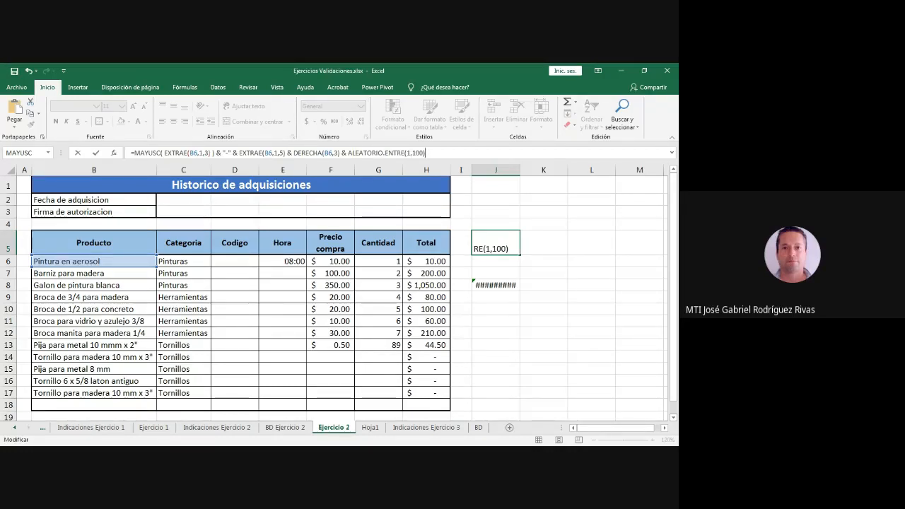
pyautogui.press('Return')
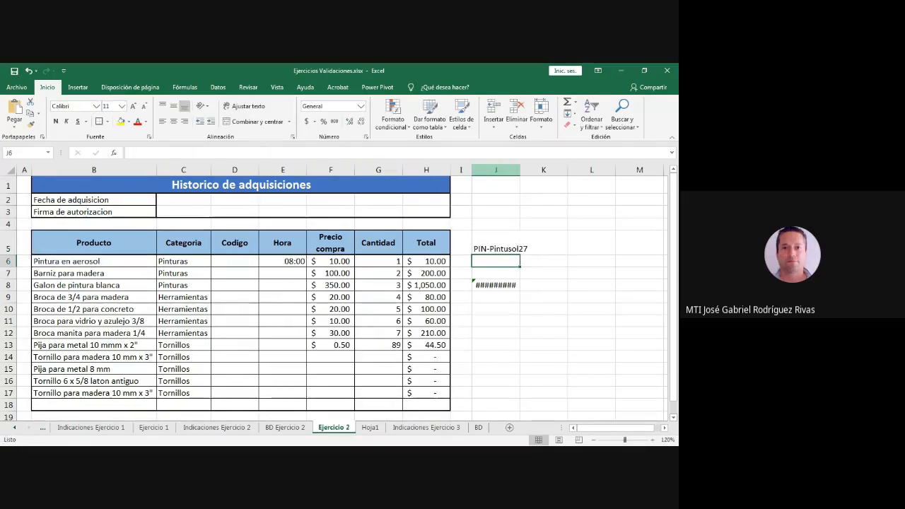
pyautogui.moveTo(520, 170); pyautogui.dragTo(540, 170)
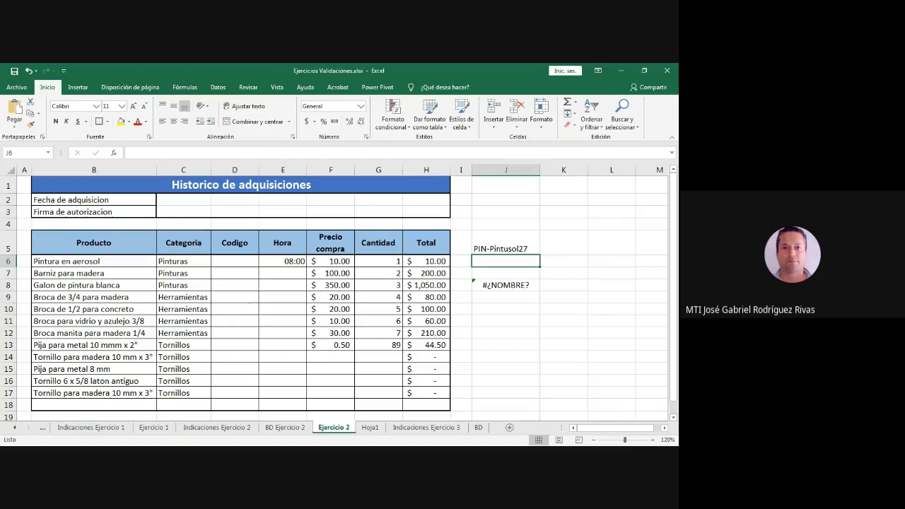
pyautogui.click(506, 244)
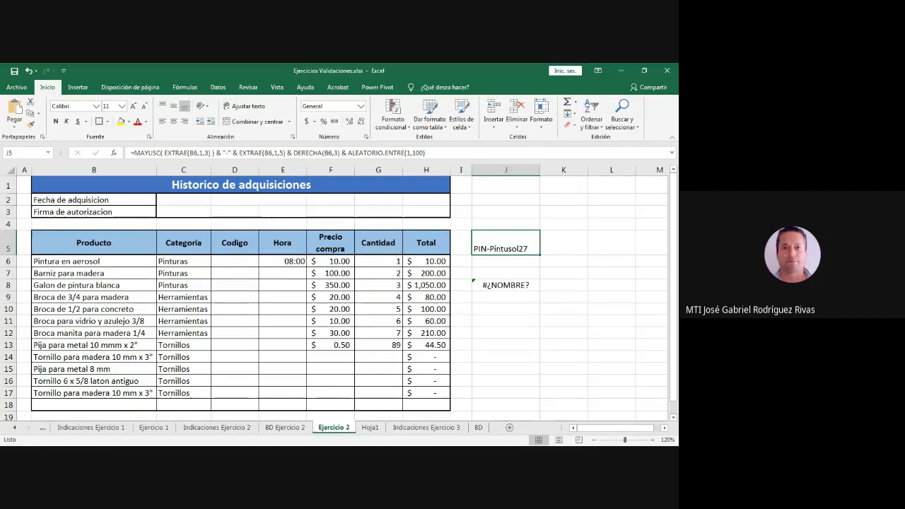
pyautogui.click(423, 153)
pyautogui.moveTo(423, 152); pyautogui.dragTo(131, 152)
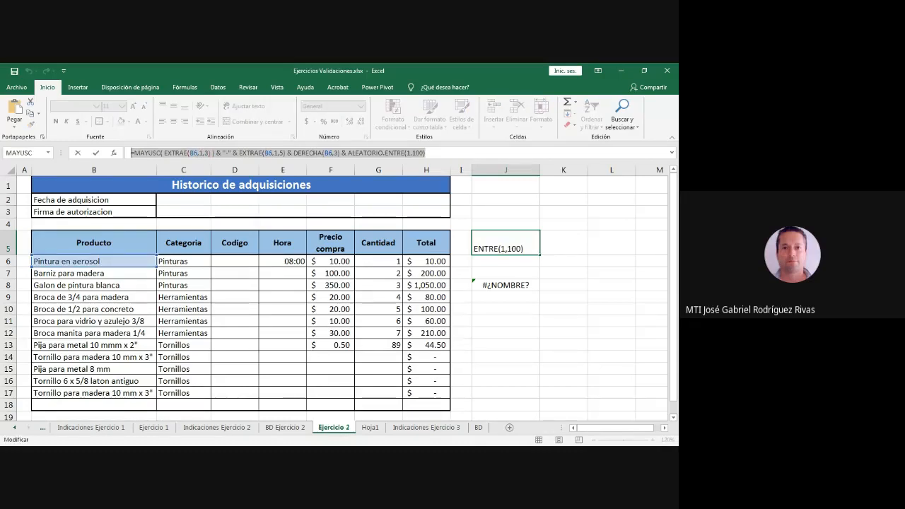
pyautogui.click(505, 273)
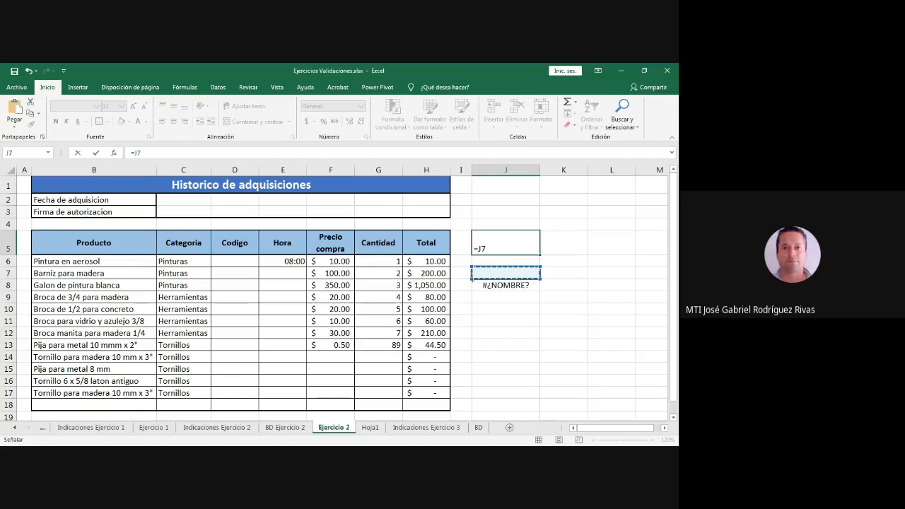
pyautogui.press('Escape')
pyautogui.click(505, 273)
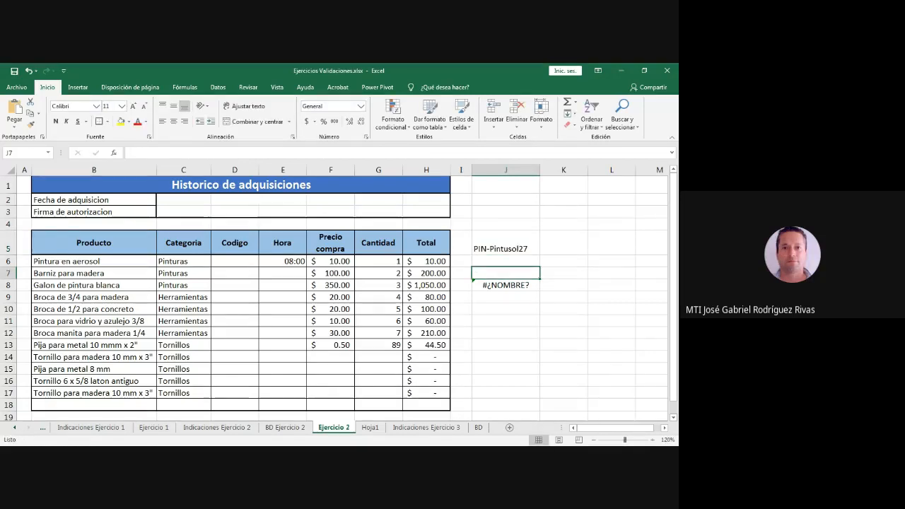
pyautogui.click(235, 261)
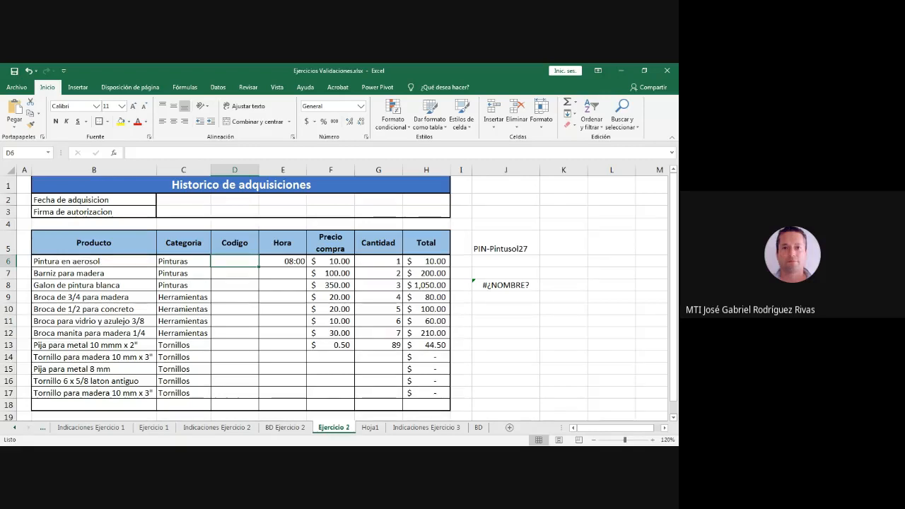
# Copy the full formula text from J5 into the first Codigo cell, D6, and autofit column D.
pyautogui.click(505, 242)
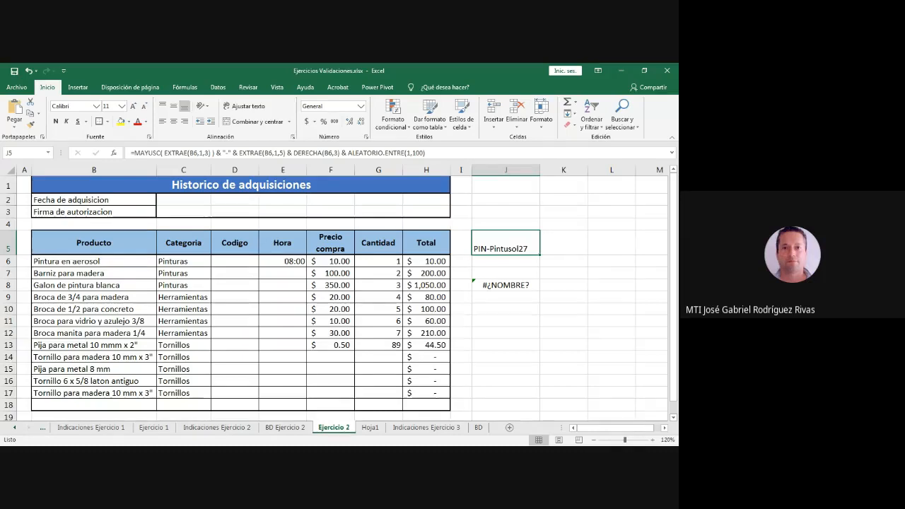
pyautogui.press('F2')
pyautogui.press('F2')
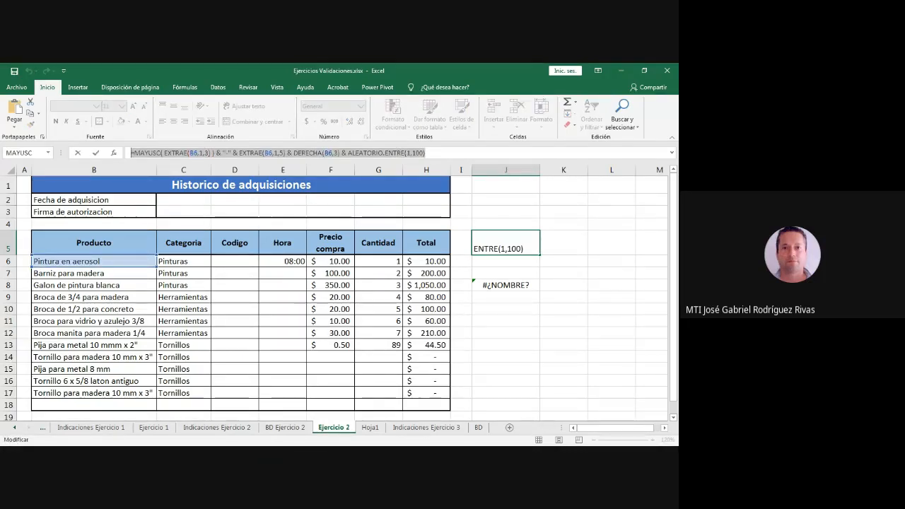
pyautogui.press('Escape')
pyautogui.click(234, 261)
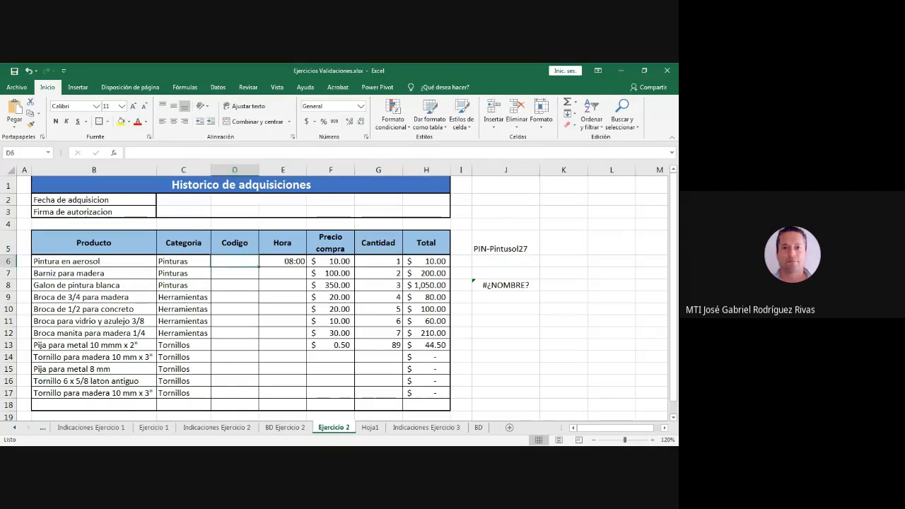
pyautogui.press('F2')
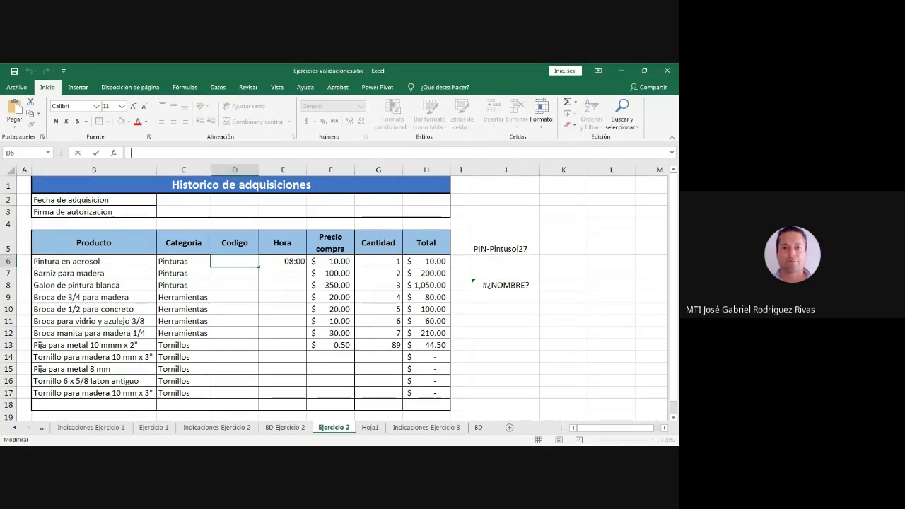
pyautogui.hotkey('ctrl', 'v')
pyautogui.press('Return')
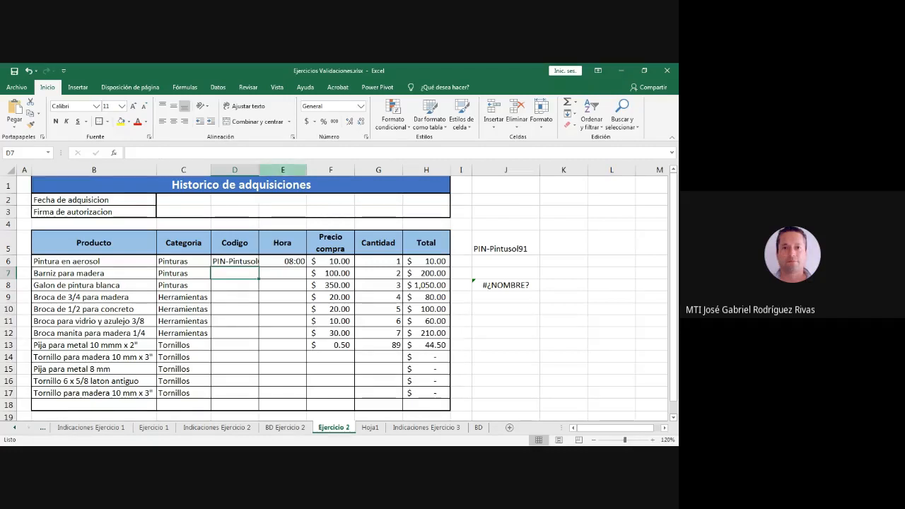
pyautogui.doubleClick(259, 170)
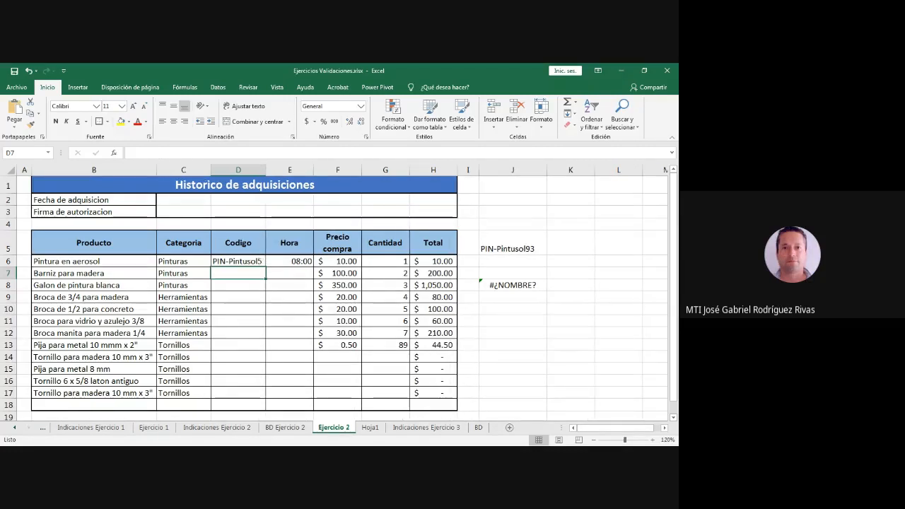
# Fill the D6 formula down the Codigo column to D17 and autofit column D to the longest code.
pyautogui.click(238, 262)
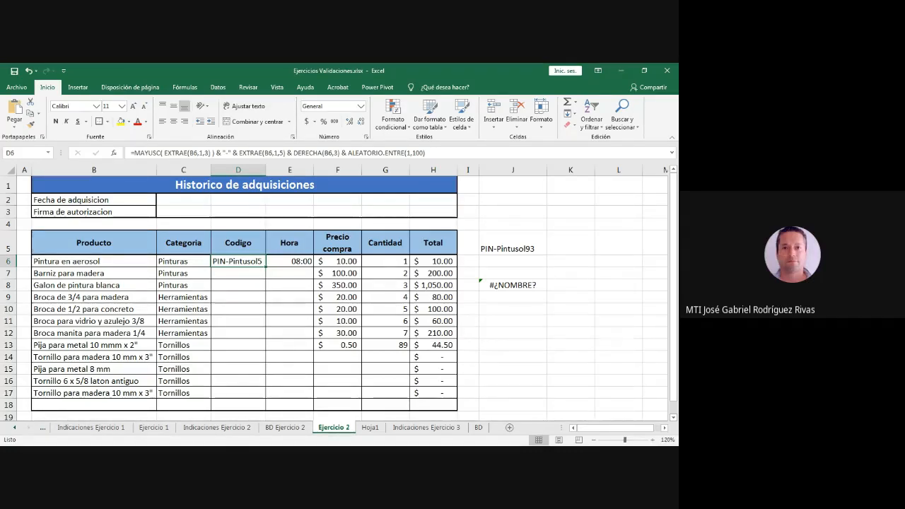
pyautogui.doubleClick(266, 267)
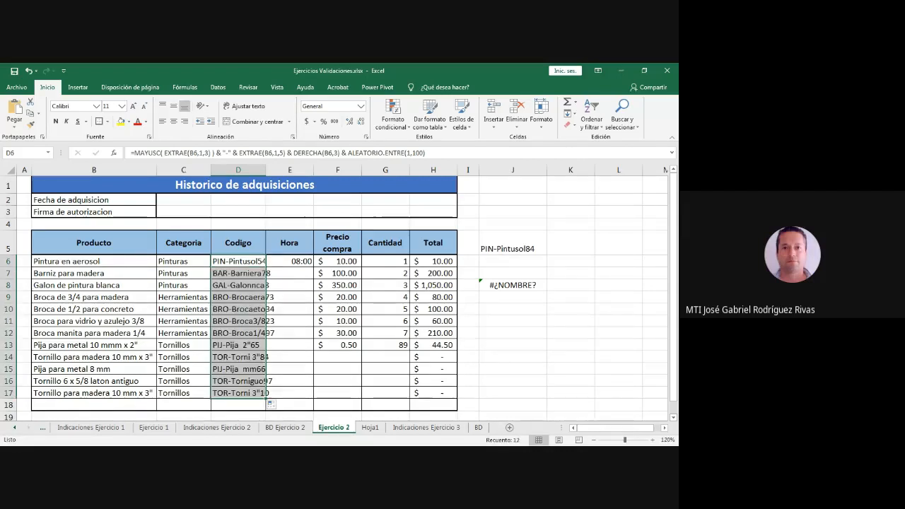
pyautogui.doubleClick(266, 170)
pyautogui.click(301, 284)
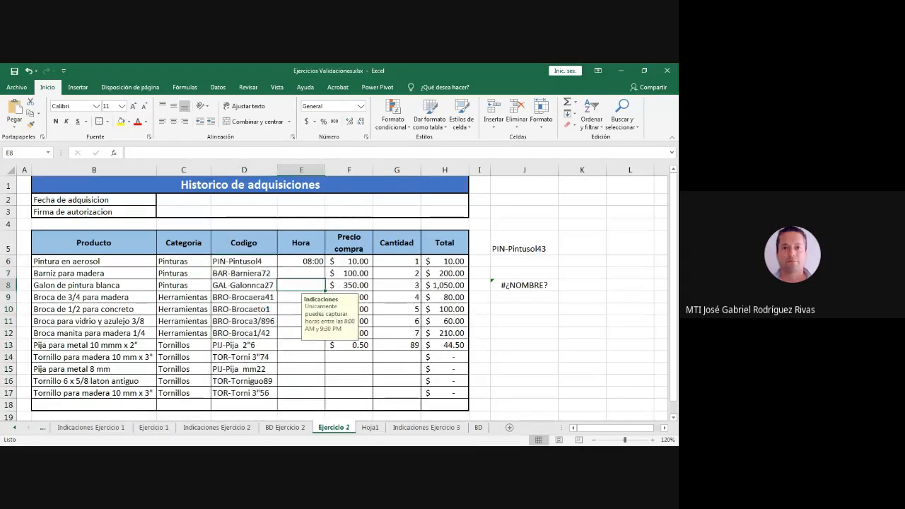
# Examine the generated codes in D6:D17 and how the product reference changes from row to row in the Codigo formulas.
pyautogui.moveTo(244, 261); pyautogui.dragTo(244, 393)
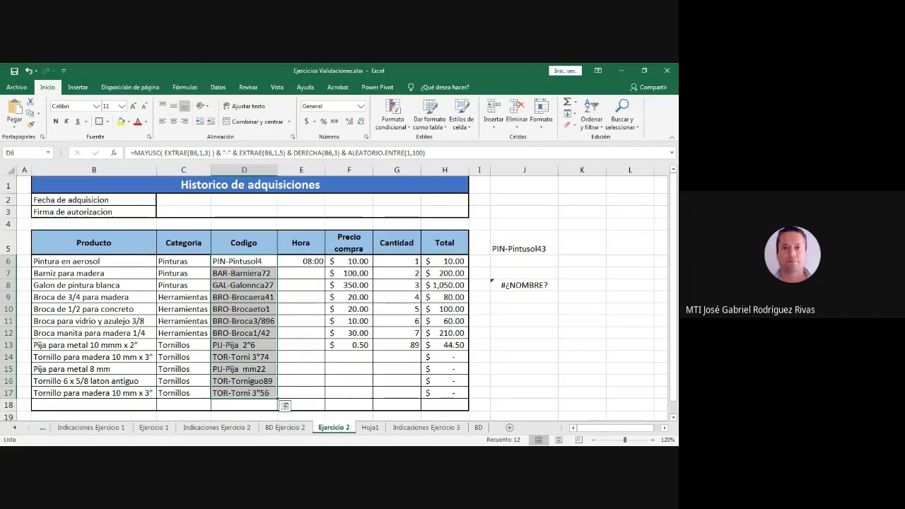
pyautogui.click(302, 262)
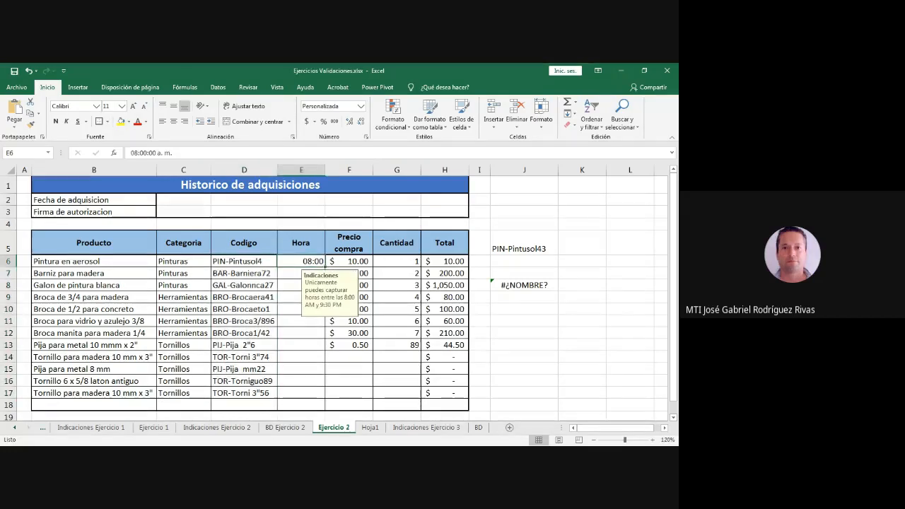
pyautogui.click(243, 262)
pyautogui.click(301, 286)
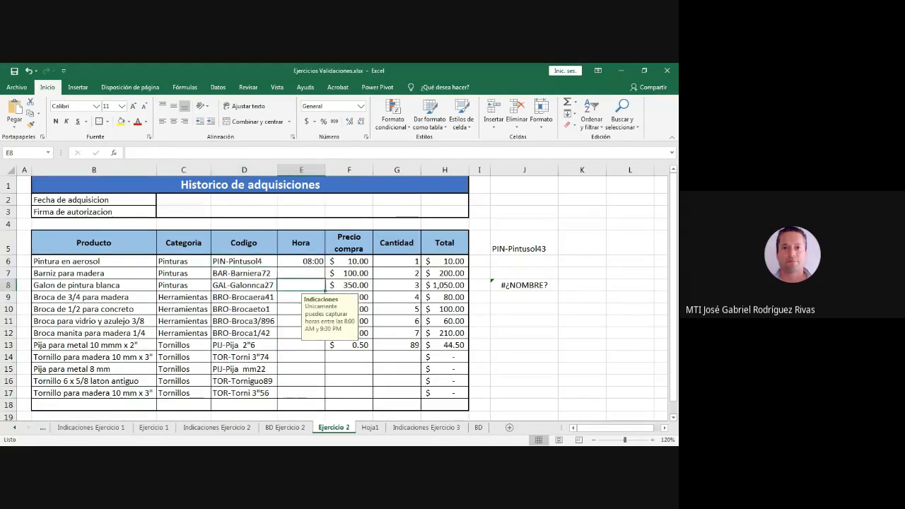
pyautogui.click(349, 273)
pyautogui.click(244, 262)
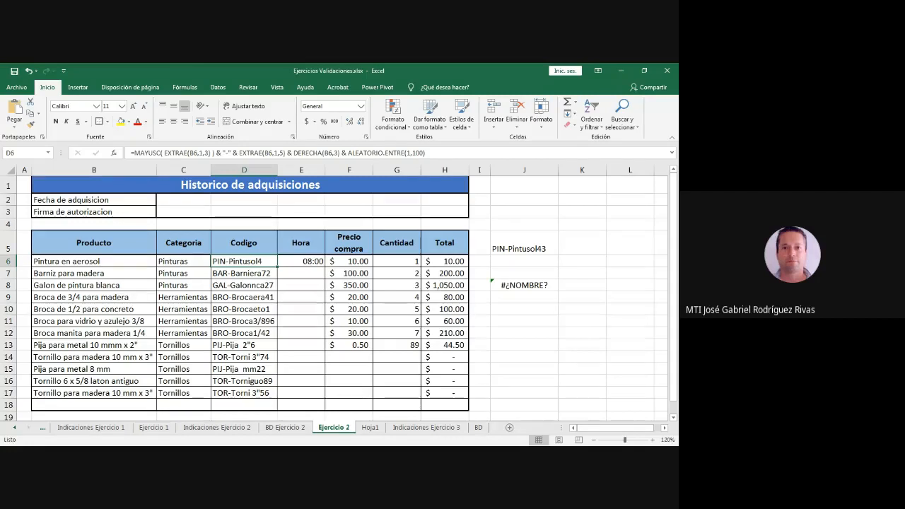
pyautogui.click(244, 285)
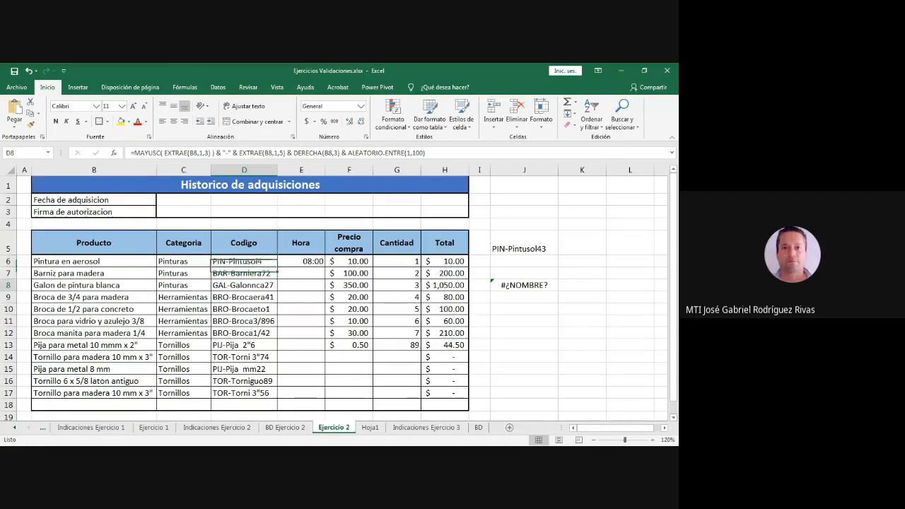
pyautogui.press('Up')
pyautogui.press('Down')
pyautogui.press('Down')
pyautogui.press('Down')
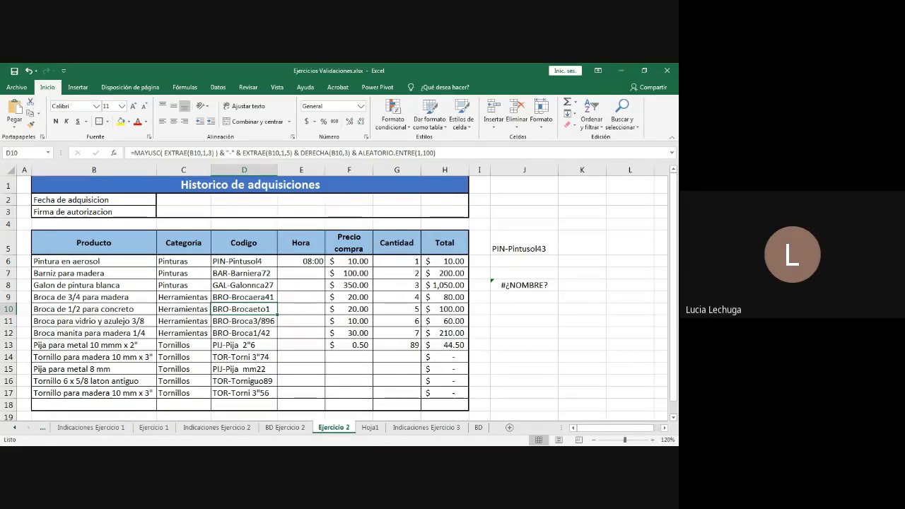
# Clear the generated codes from D7:D17, leaving only the formula in the first Codigo cell, D6.
pyautogui.moveTo(244, 273); pyautogui.dragTo(244, 393)
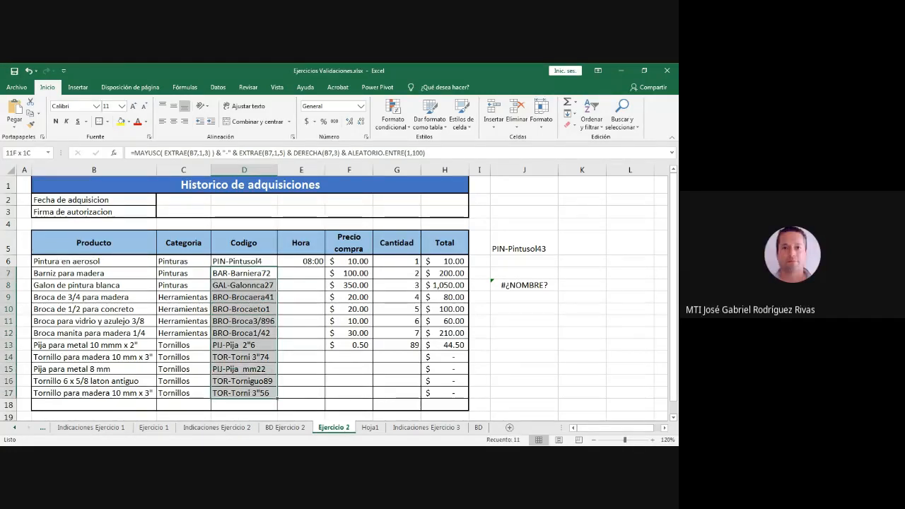
pyautogui.press('Delete')
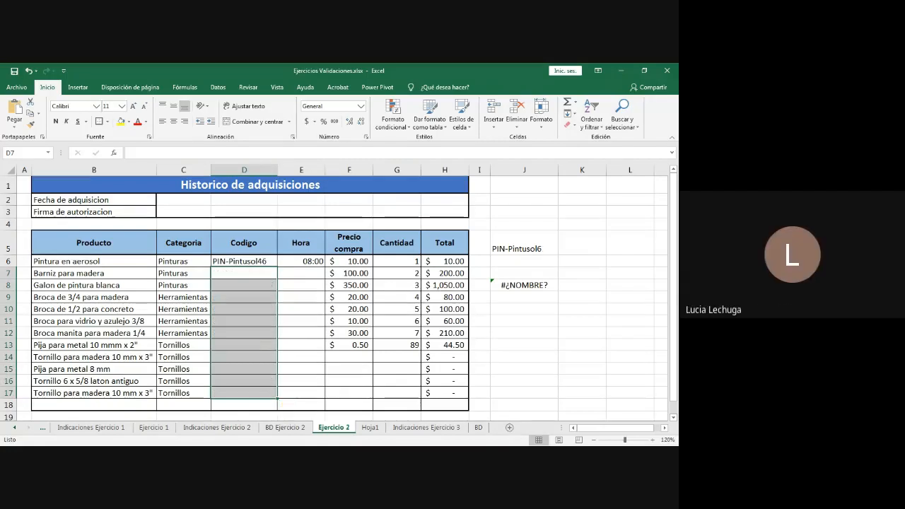
pyautogui.click(301, 285)
pyautogui.click(244, 261)
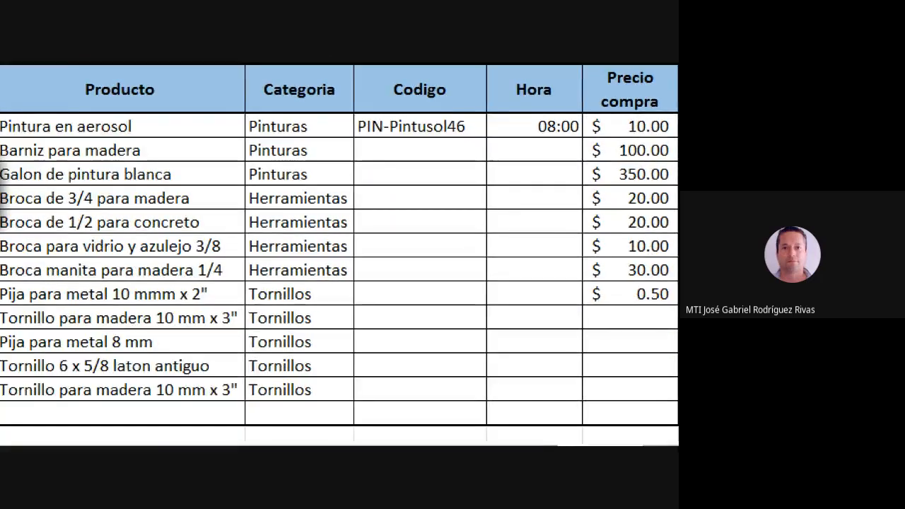
# Fill the D6 formula down the Codigo column and undo that fill.
pyautogui.click(425, 161)
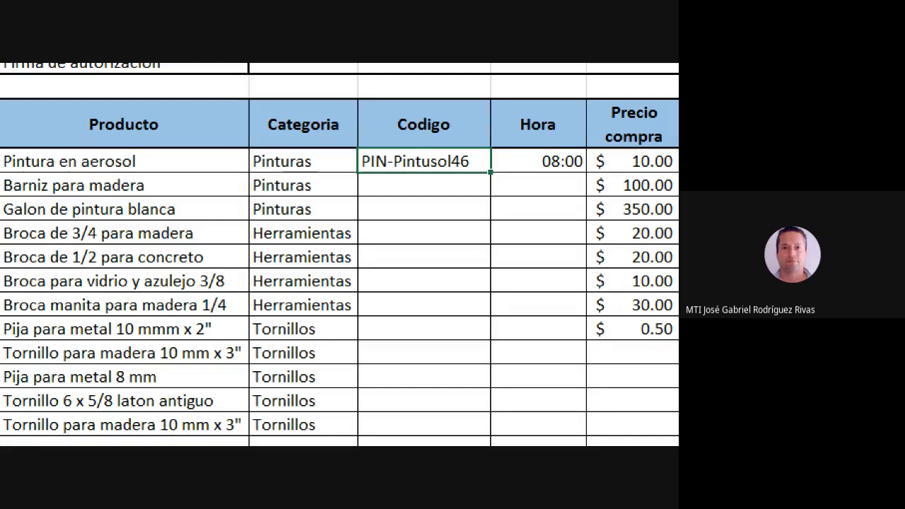
pyautogui.doubleClick(490, 172)
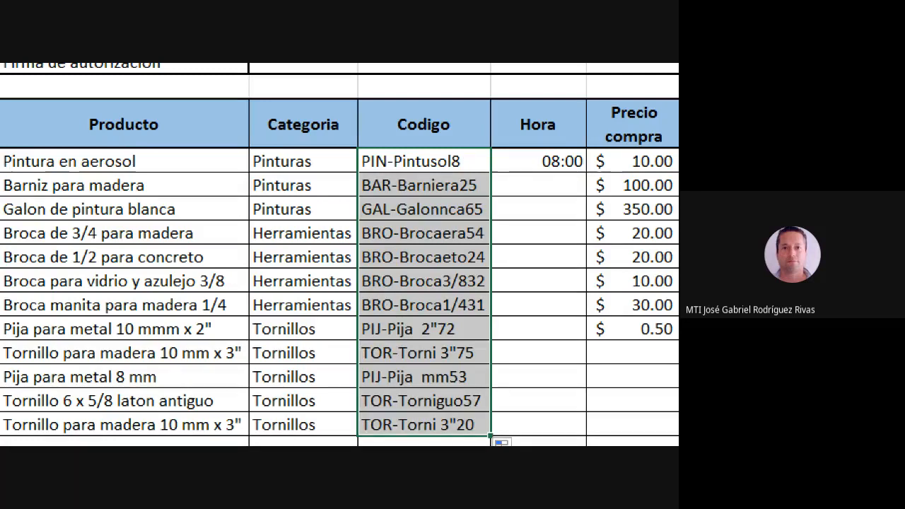
pyautogui.click(424, 161)
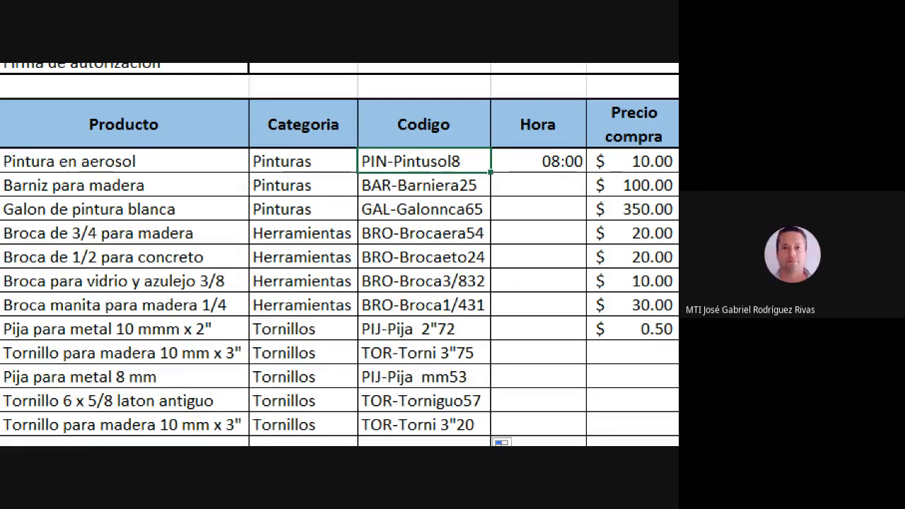
pyautogui.hotkey('ctrl', 'z')
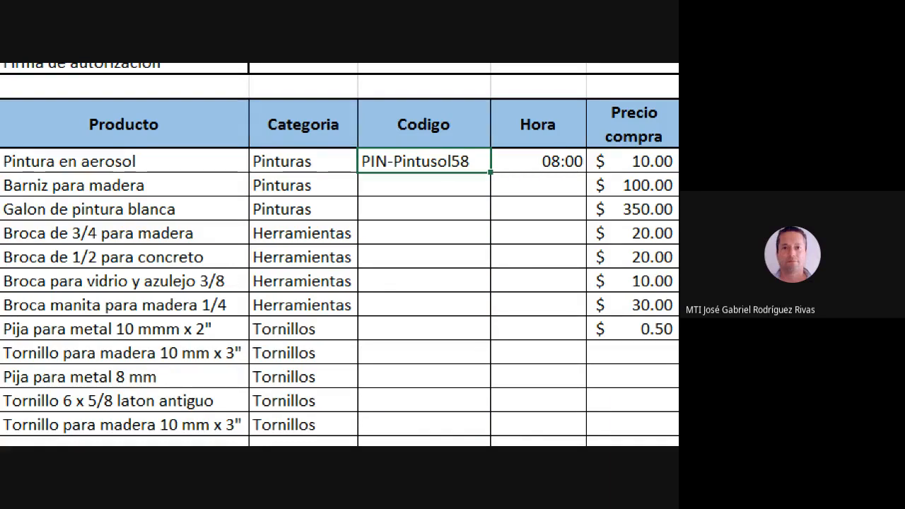
# Delete the Tornillos categories from the last three product rows, C15:C17.
pyautogui.click(424, 185)
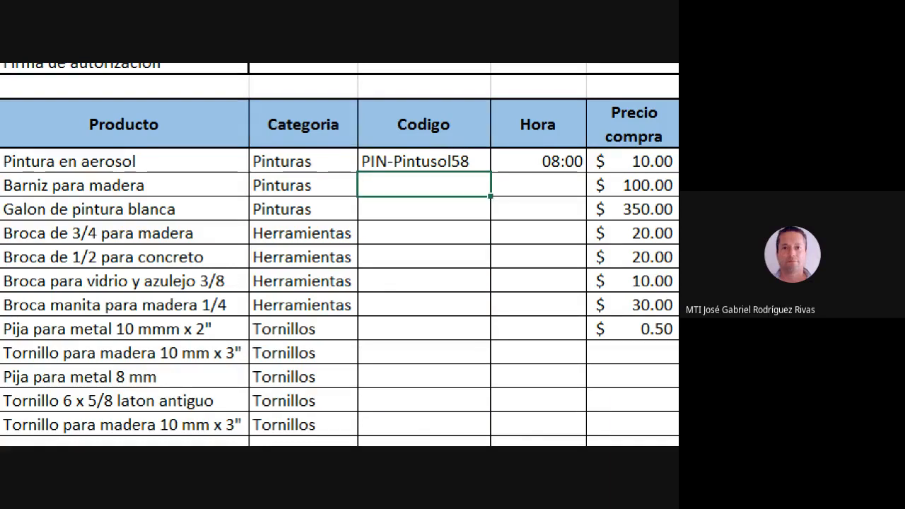
pyautogui.moveTo(303, 185); pyautogui.dragTo(303, 424)
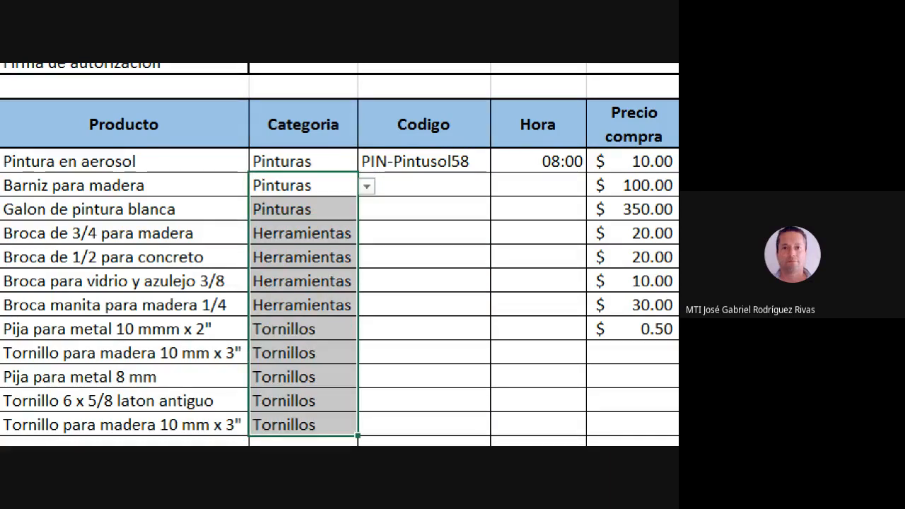
pyautogui.click(424, 185)
pyautogui.scroll(-1, 339, 254)
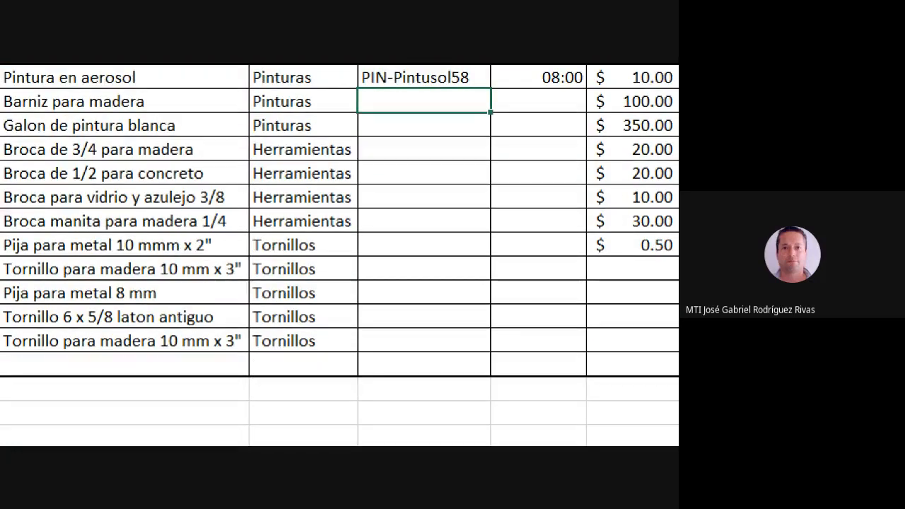
pyautogui.click(303, 364)
pyautogui.scroll(1, 304, 364)
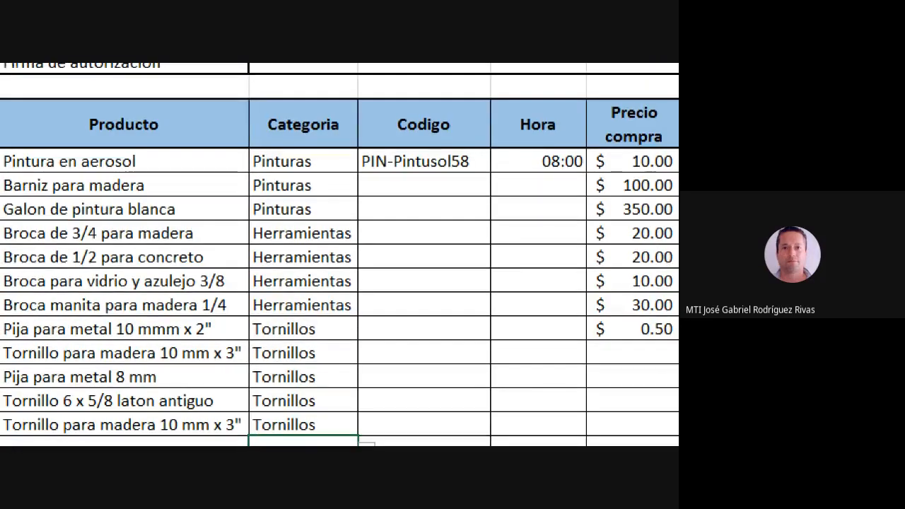
pyautogui.scroll(-1, 303, 341)
pyautogui.moveTo(303, 340); pyautogui.dragTo(303, 293)
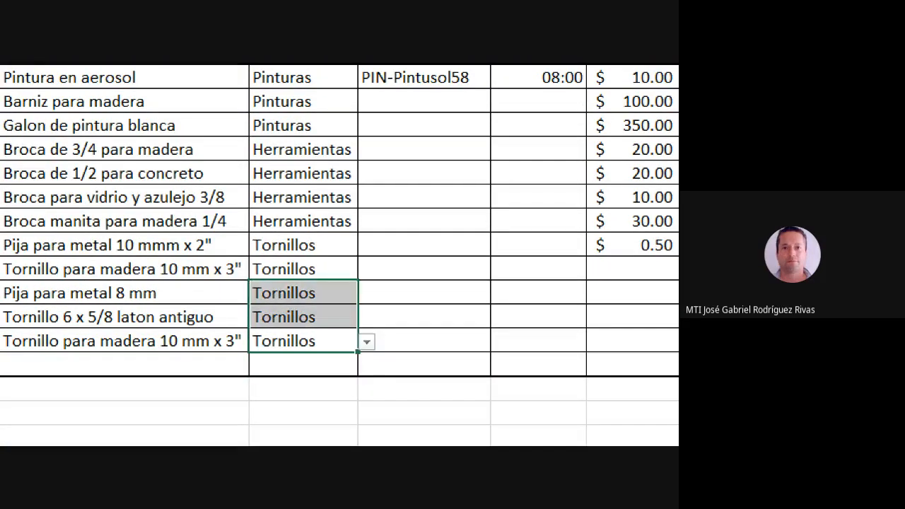
pyautogui.press('Delete')
pyautogui.click(424, 197)
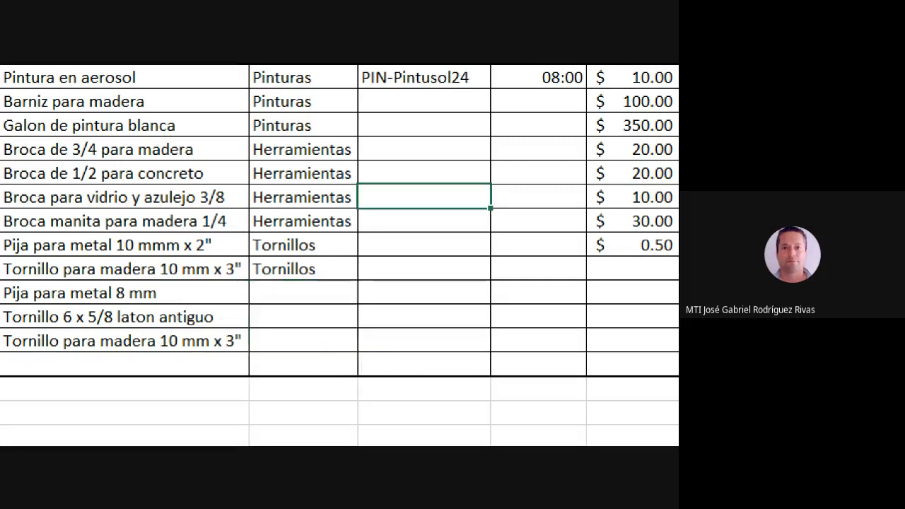
# Fill the D6 formula down to D17 and inspect the last three rows, where Categoria is empty but Producto has text.
pyautogui.scroll(1, 424, 197)
pyautogui.click(425, 192)
pyautogui.click(424, 96)
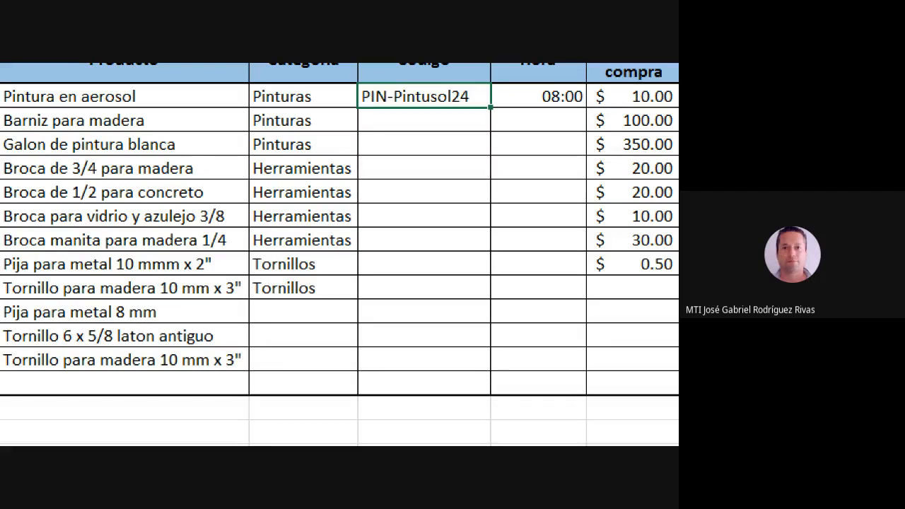
pyautogui.doubleClick(490, 107)
pyautogui.click(303, 312)
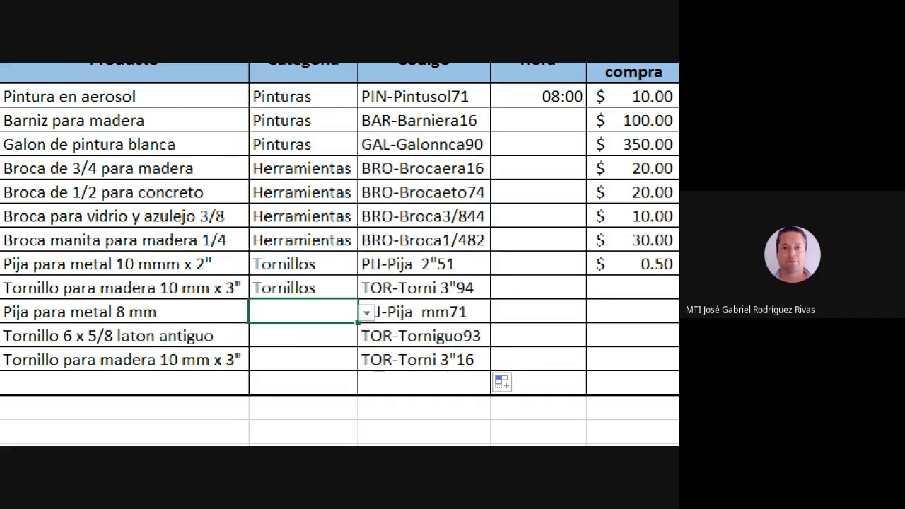
pyautogui.click(302, 287)
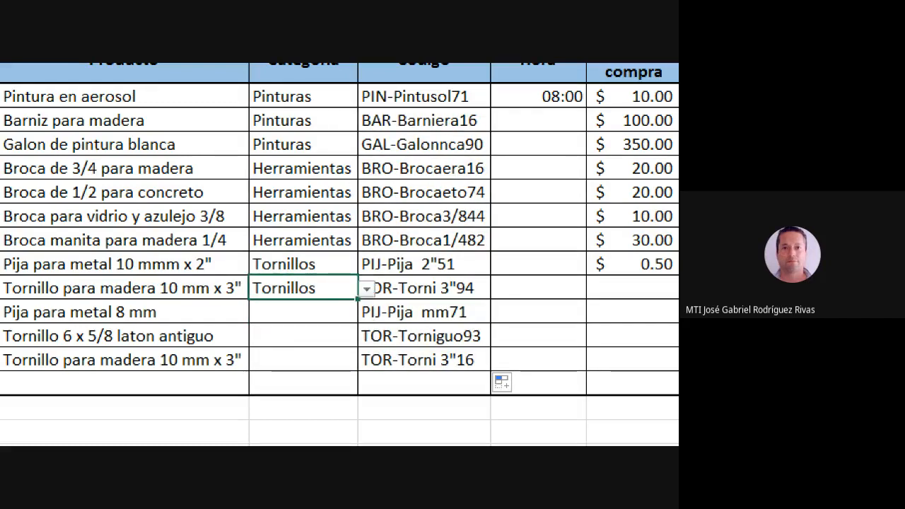
pyautogui.moveTo(126, 312); pyautogui.dragTo(126, 360)
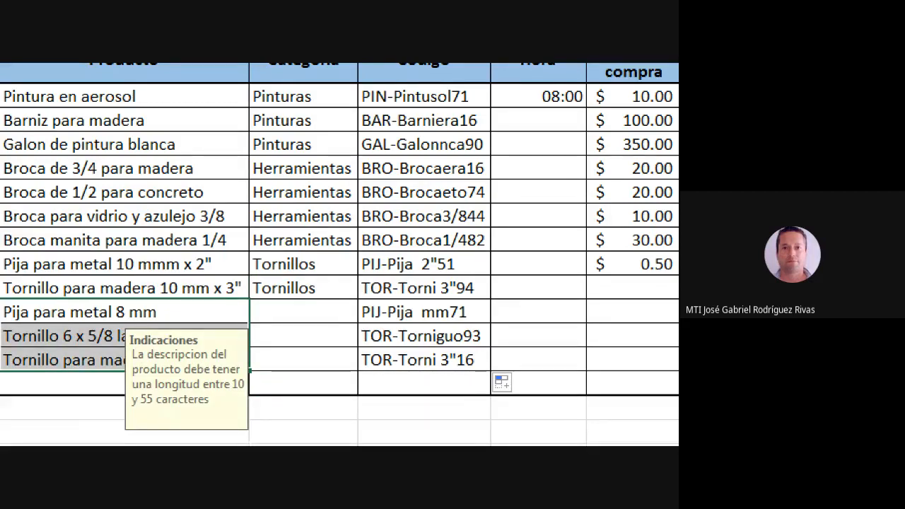
pyautogui.click(527, 216)
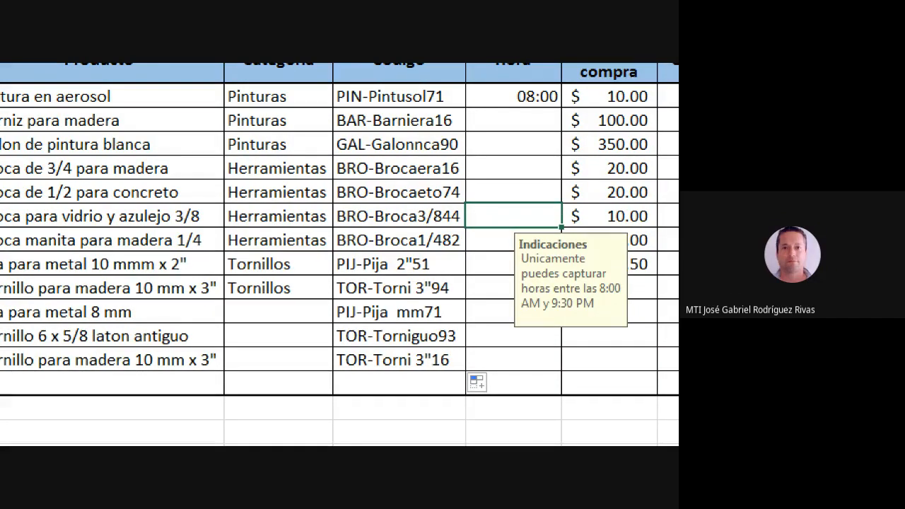
# Clear the codes in D7:D17 and the product descriptions in B15:B17.
pyautogui.moveTo(398, 120); pyautogui.dragTo(399, 359)
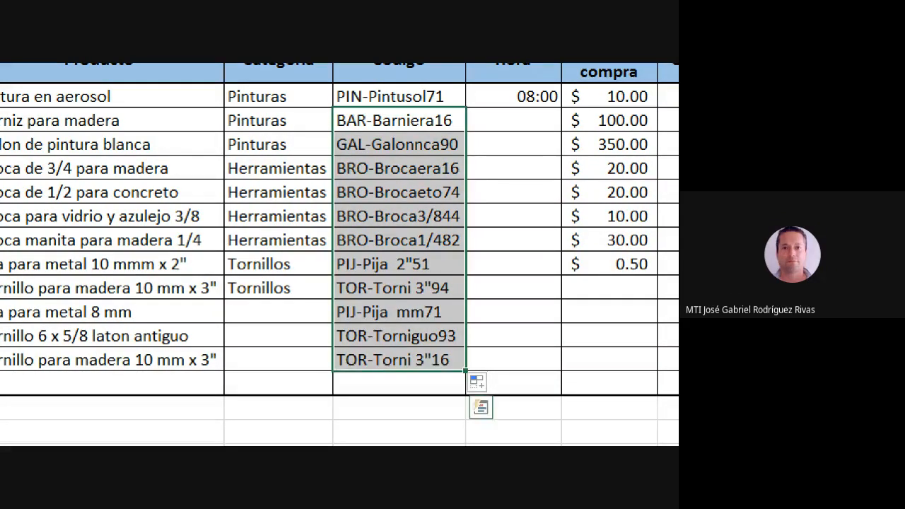
pyautogui.press('Delete')
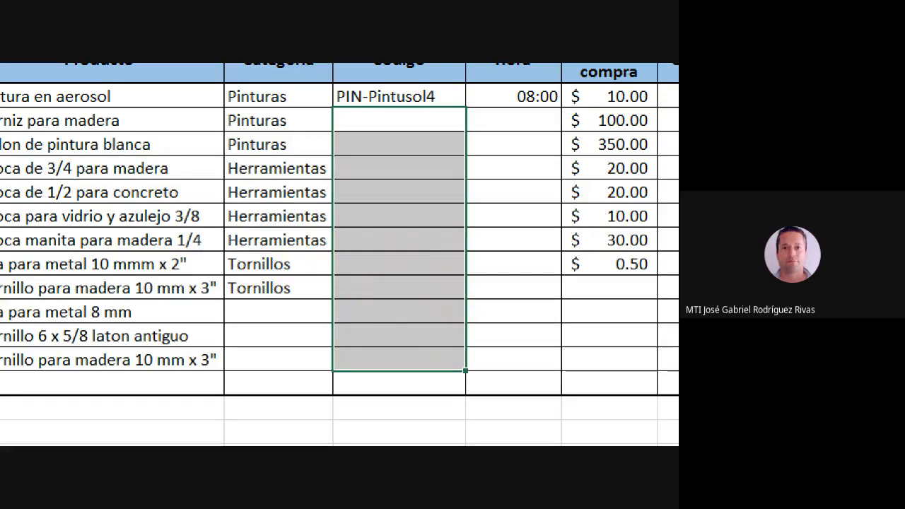
pyautogui.moveTo(106, 312); pyautogui.dragTo(106, 360)
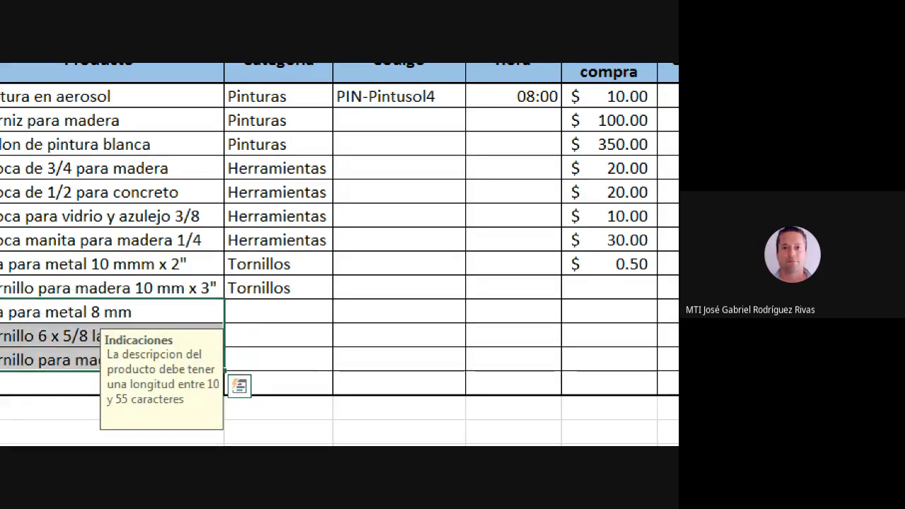
pyautogui.press('Delete')
# Fill the D6 formula down to D17 again and delete the codes in D15:D17, where the rows have no product.
pyautogui.click(399, 96)
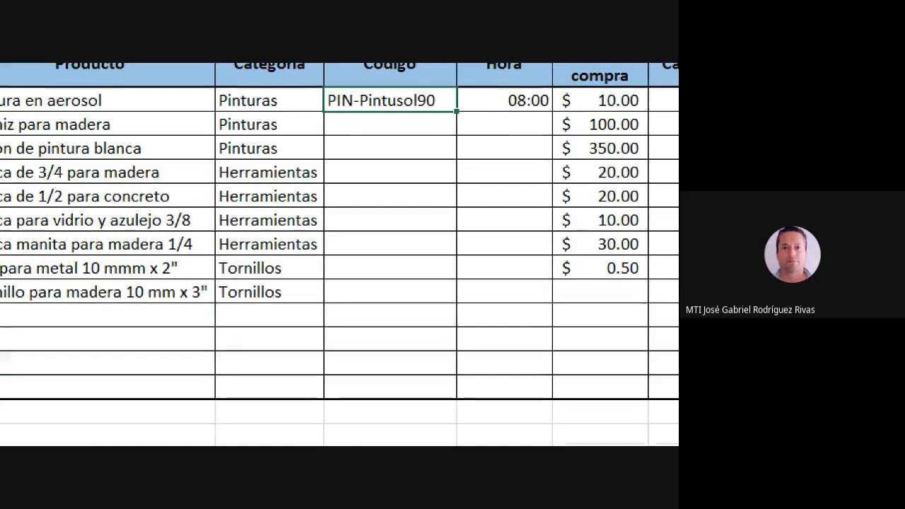
pyautogui.doubleClick(464, 107)
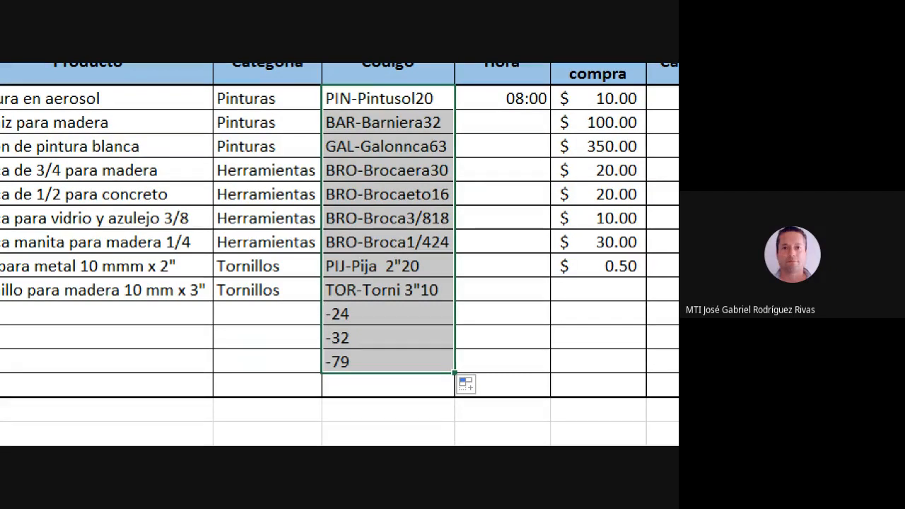
pyautogui.click(387, 267)
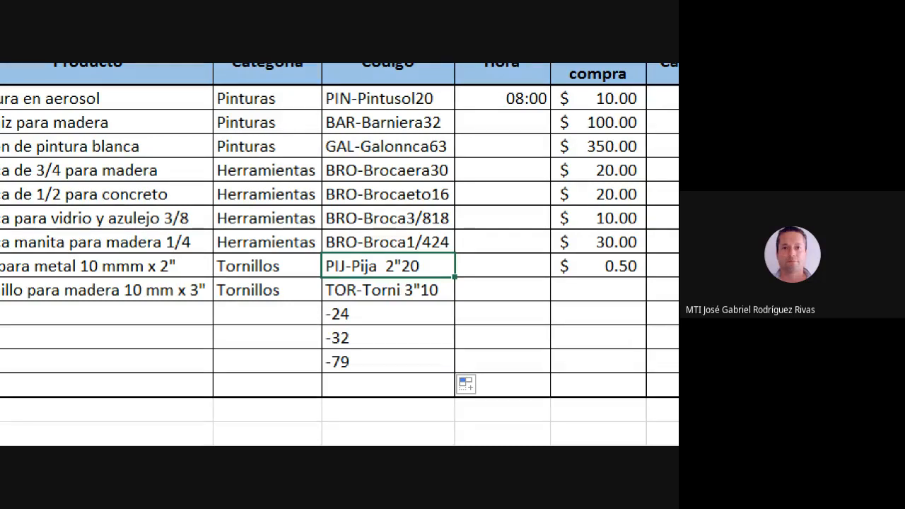
pyautogui.click(387, 314)
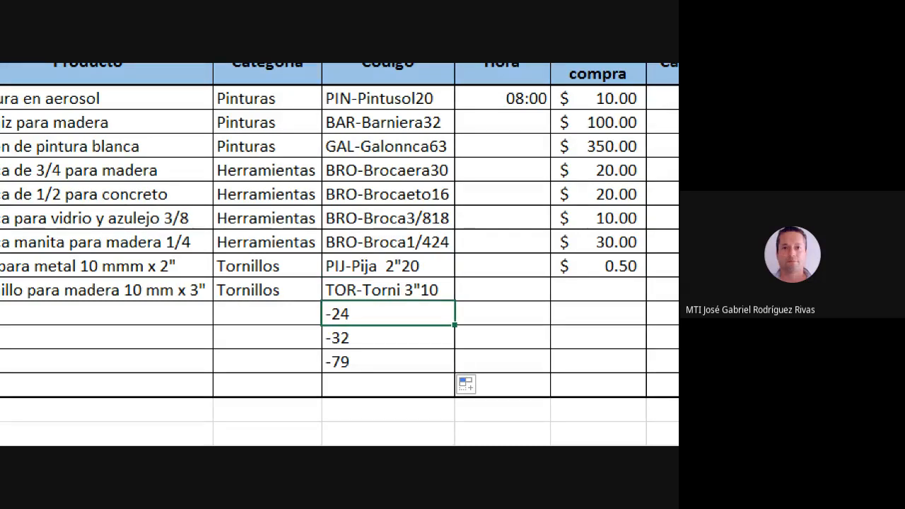
pyautogui.moveTo(387, 314); pyautogui.dragTo(387, 362)
pyautogui.press('Delete')
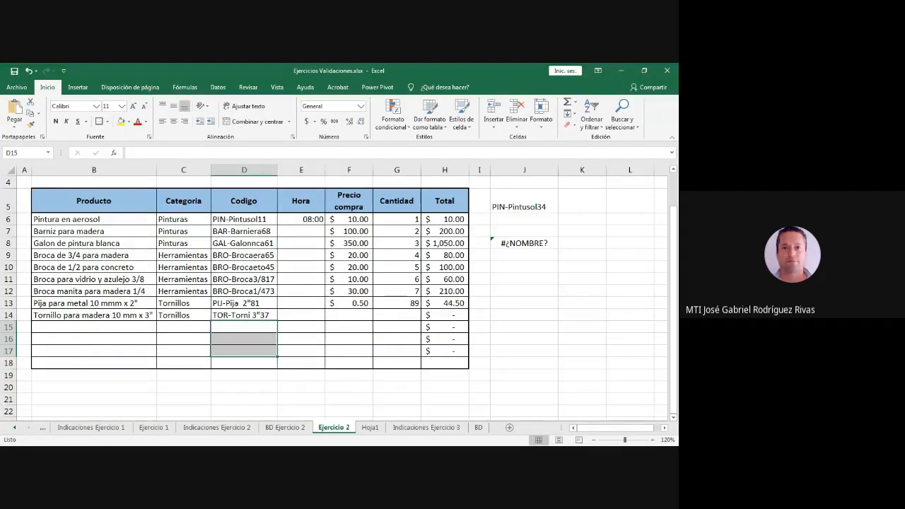
# Undo the test fills and deletions back to before the C15:C17 categories were removed.
pyautogui.click(28, 71)
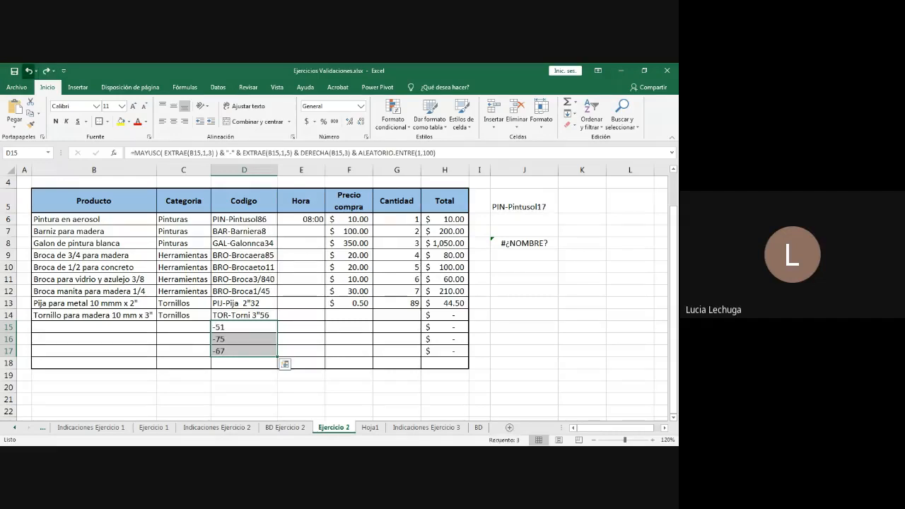
pyautogui.click(28, 71)
pyautogui.click(29, 70)
pyautogui.click(28, 70)
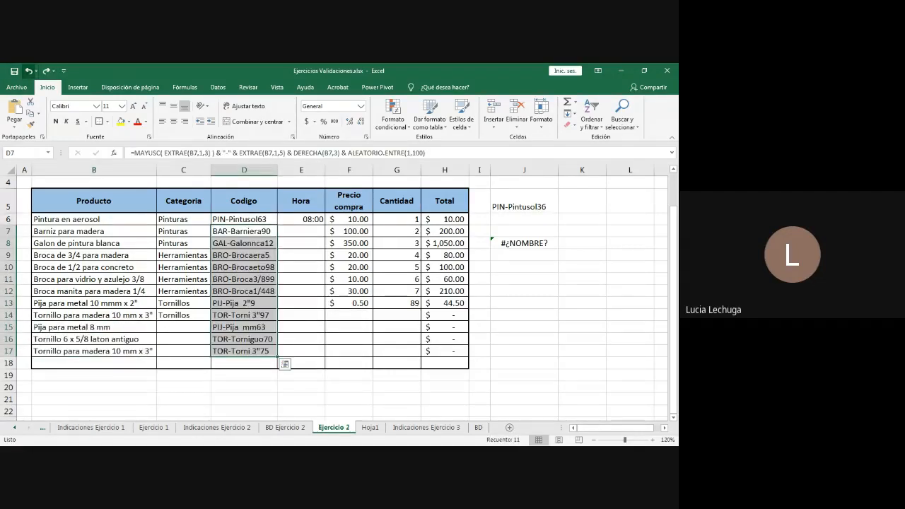
pyautogui.click(29, 71)
pyautogui.click(28, 71)
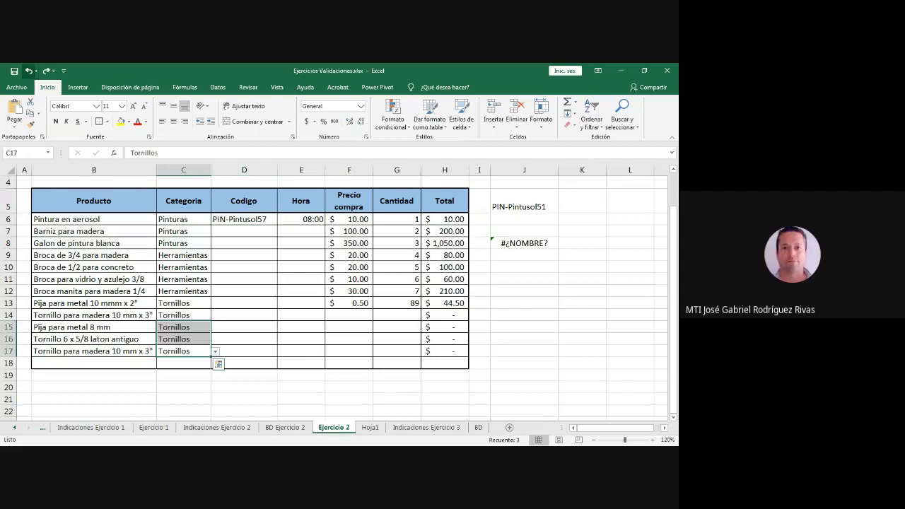
# Fill the D6 formula down the Codigo column to D17 and examine the complete formula with the screen magnified.
pyautogui.click(244, 219)
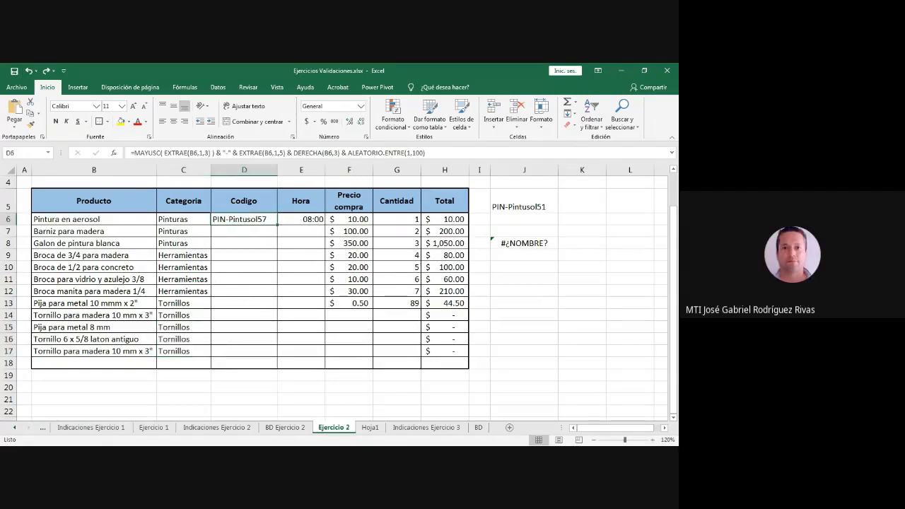
pyautogui.doubleClick(277, 224)
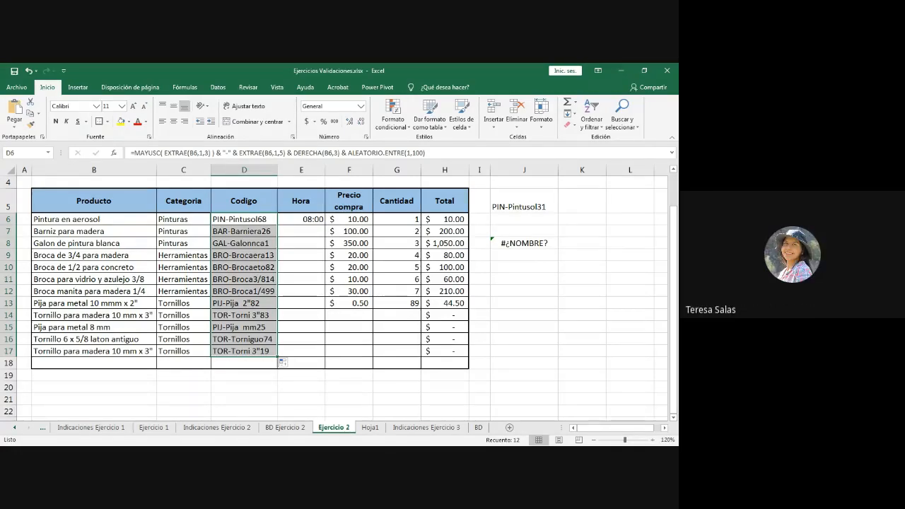
pyautogui.hotkey('alt', 'Tab')
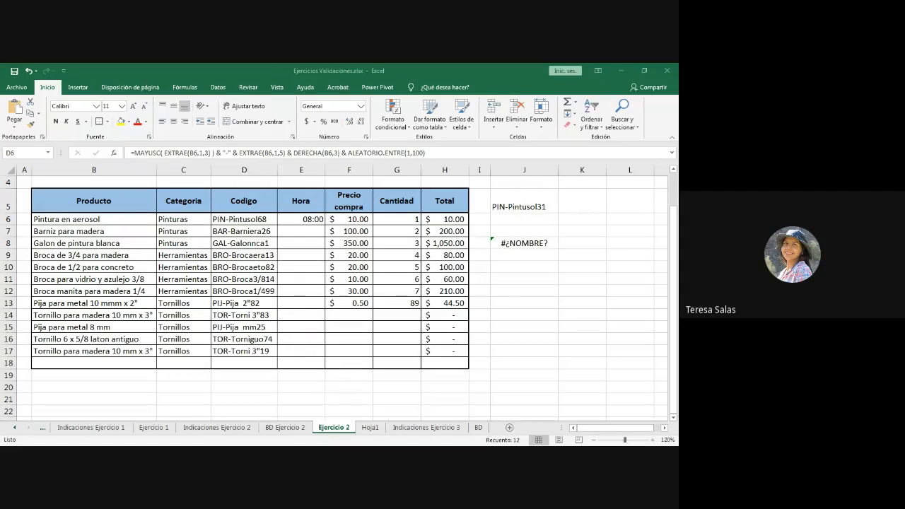
pyautogui.press('super+plus')
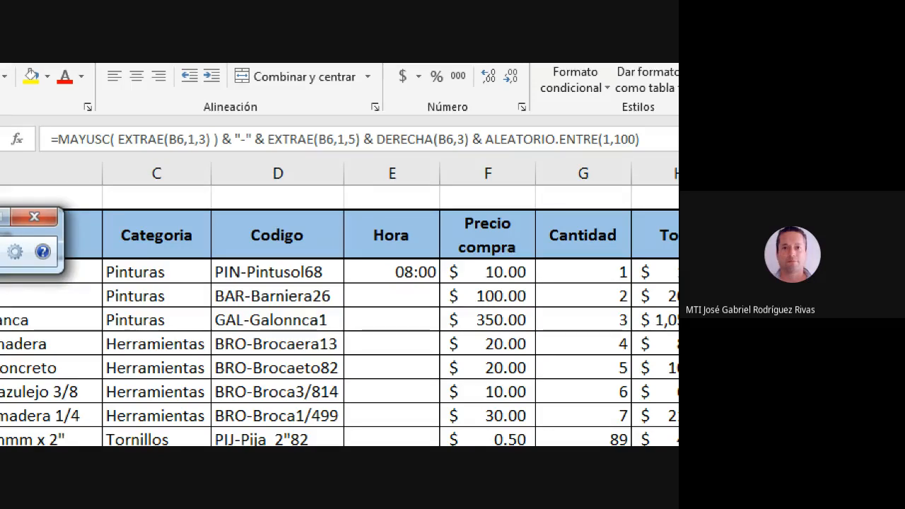
pyautogui.click(99, 140)
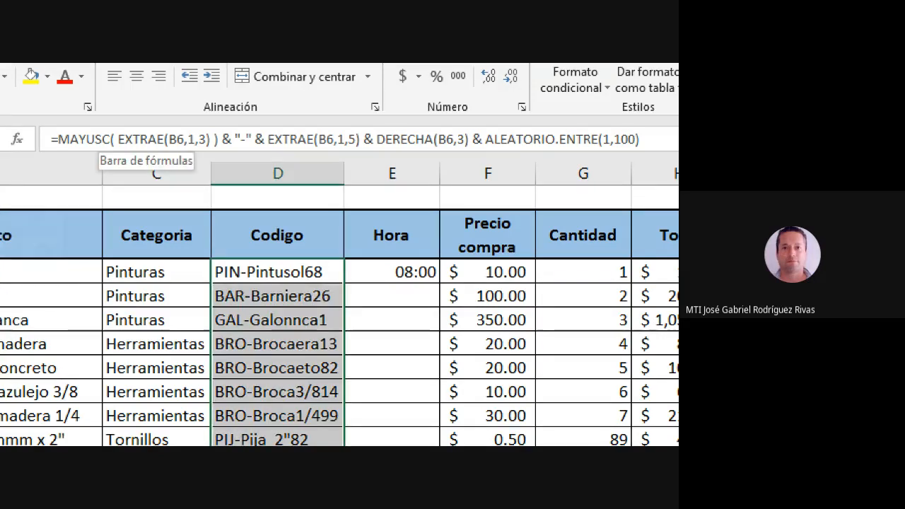
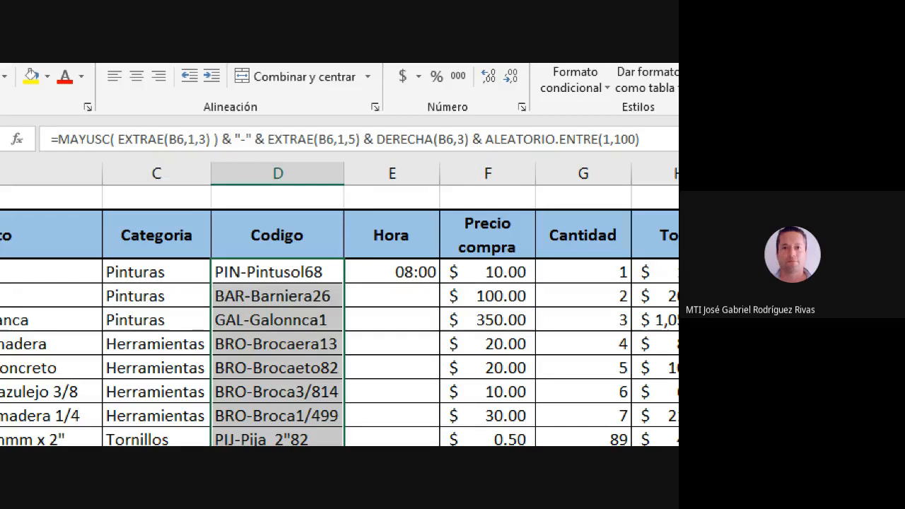
pyautogui.press('super+minus')
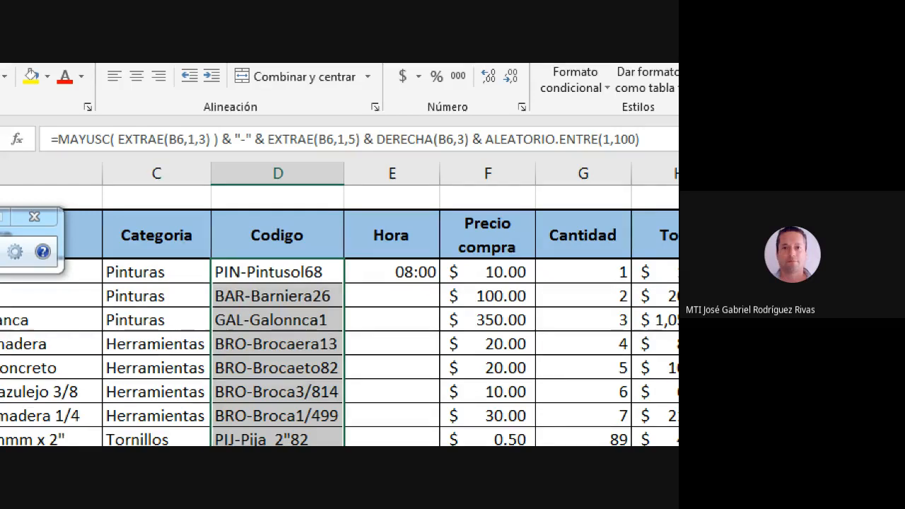
pyautogui.press('super+minus')
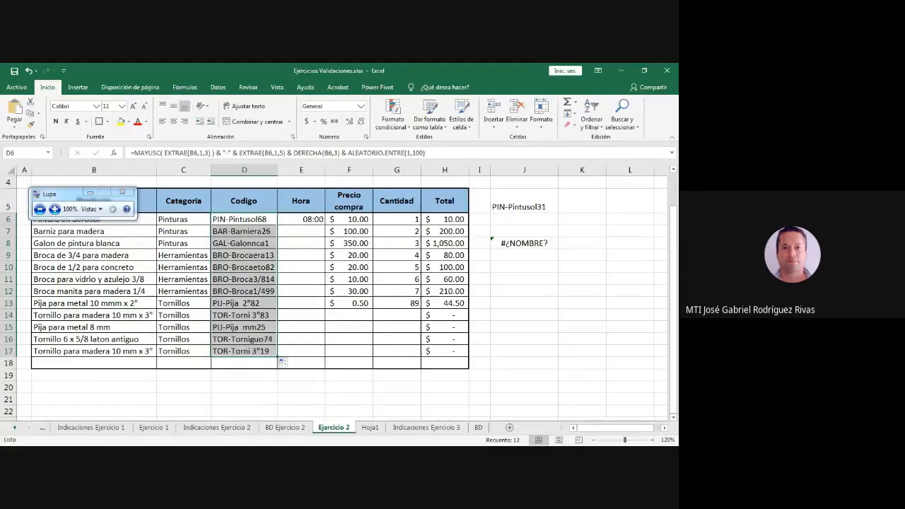
pyautogui.hotkey('alt', 'Tab')
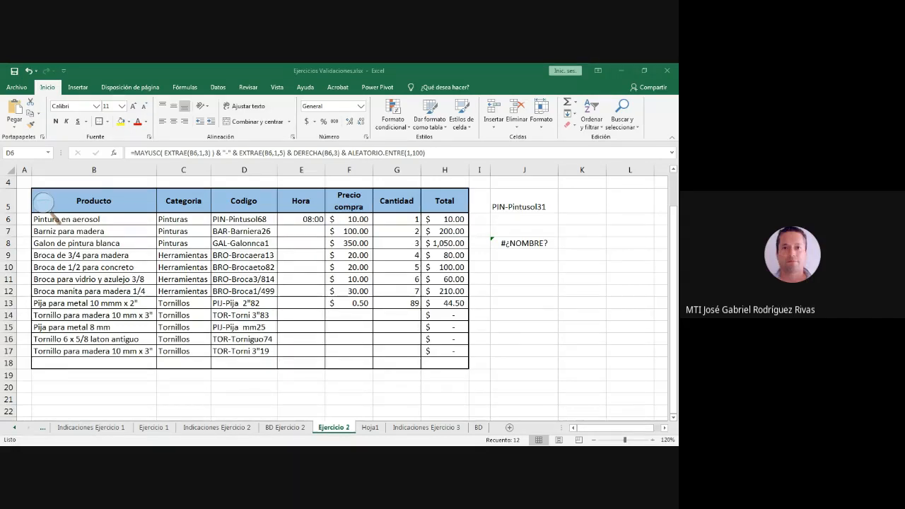
pyautogui.hotkey('alt', 'Tab')
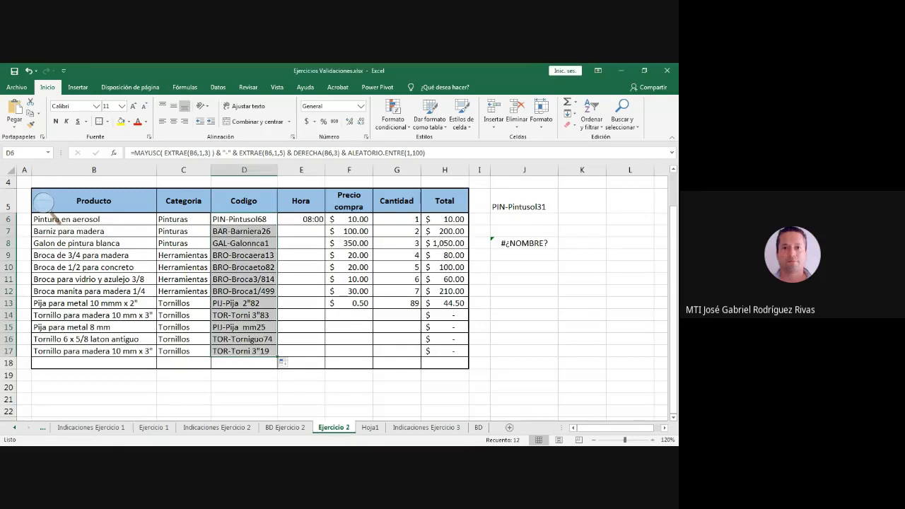
pyautogui.hotkey('alt', 'Tab')
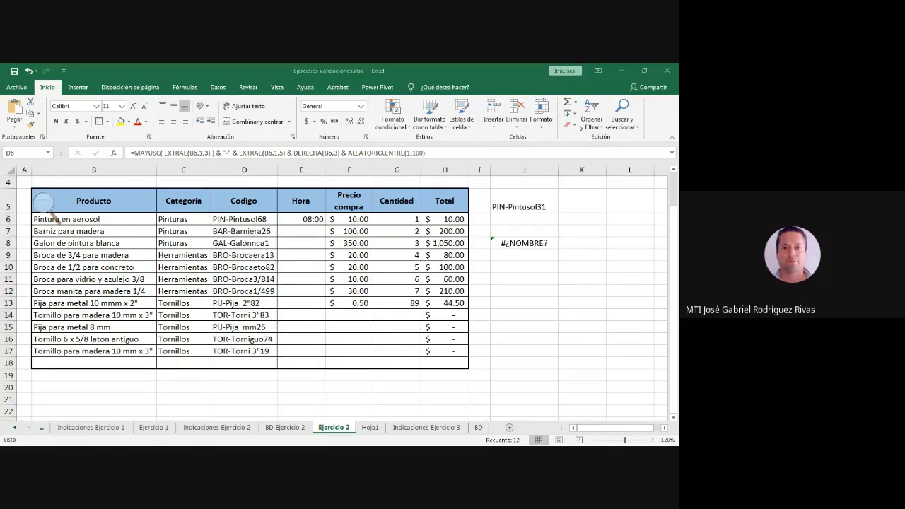
pyautogui.hotkey('alt', 'Tab')
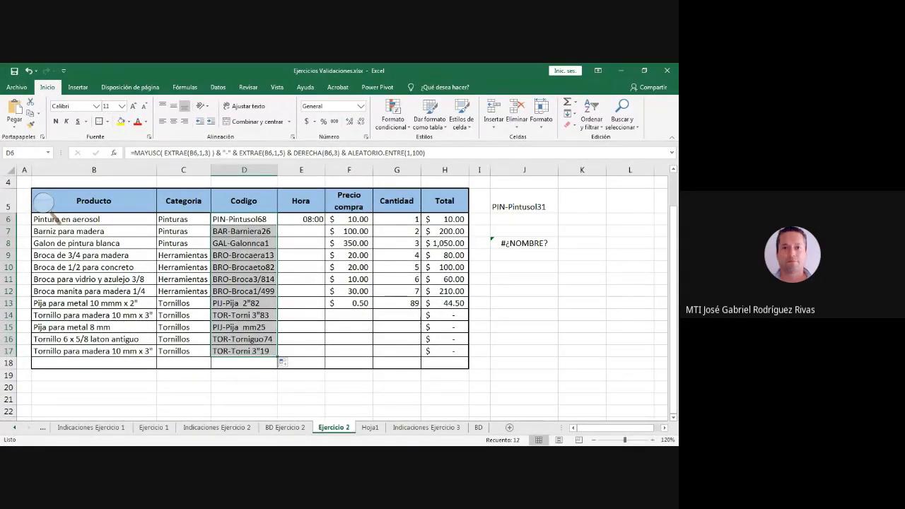
pyautogui.press('super+plus')
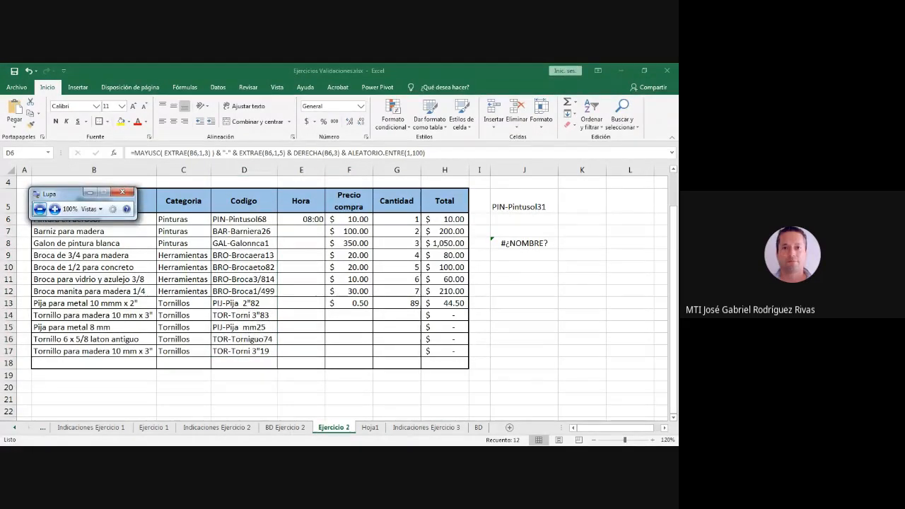
pyautogui.press('super+Escape')
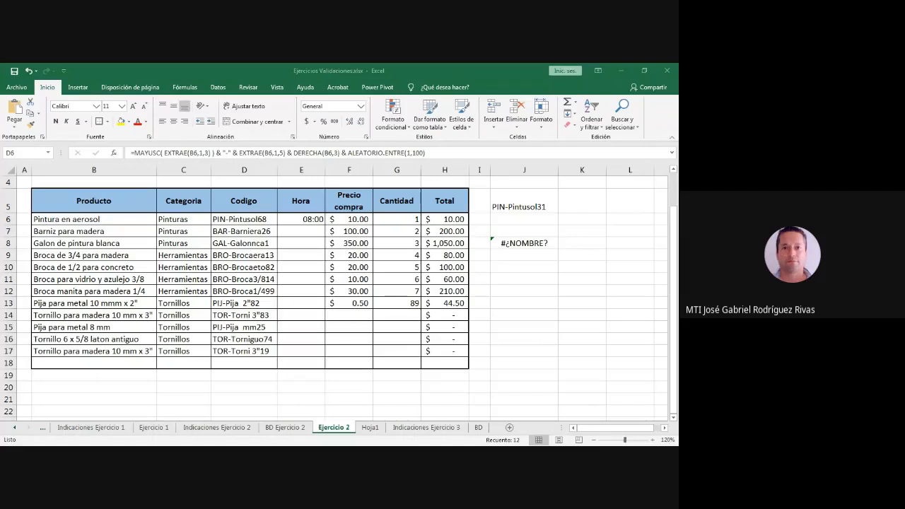
pyautogui.press('super+plus')
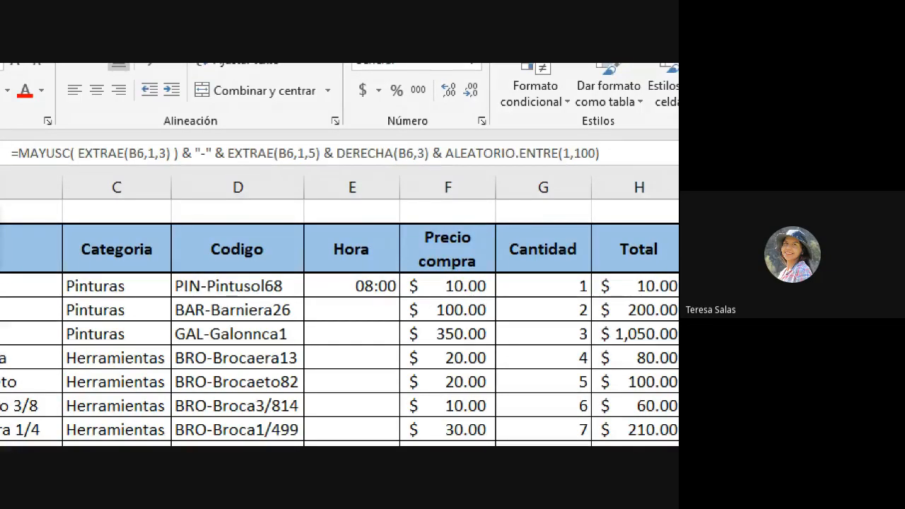
pyautogui.press('super+minus')
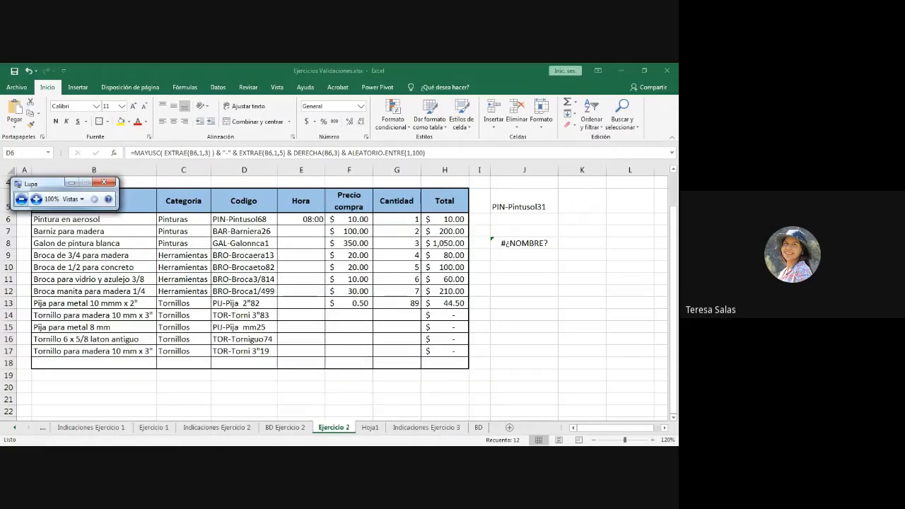
pyautogui.press('super+Escape')
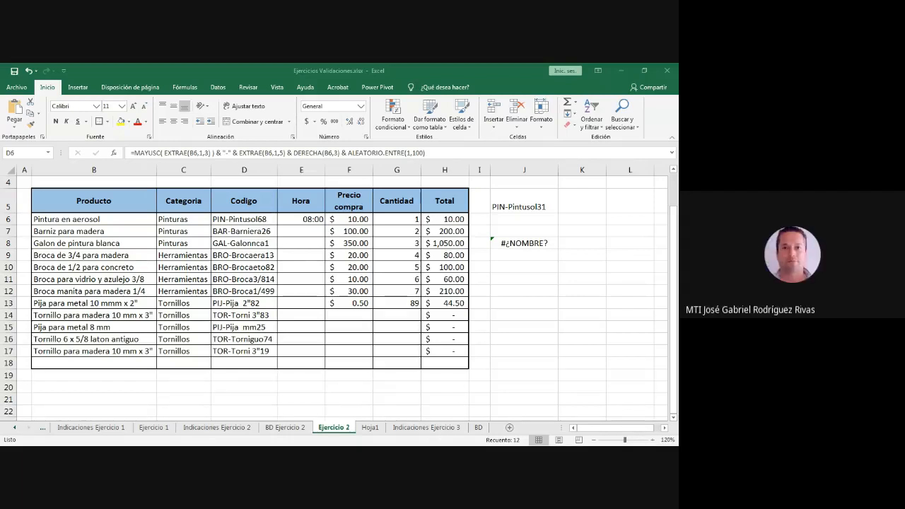
pyautogui.hotkey('alt', 'Tab')
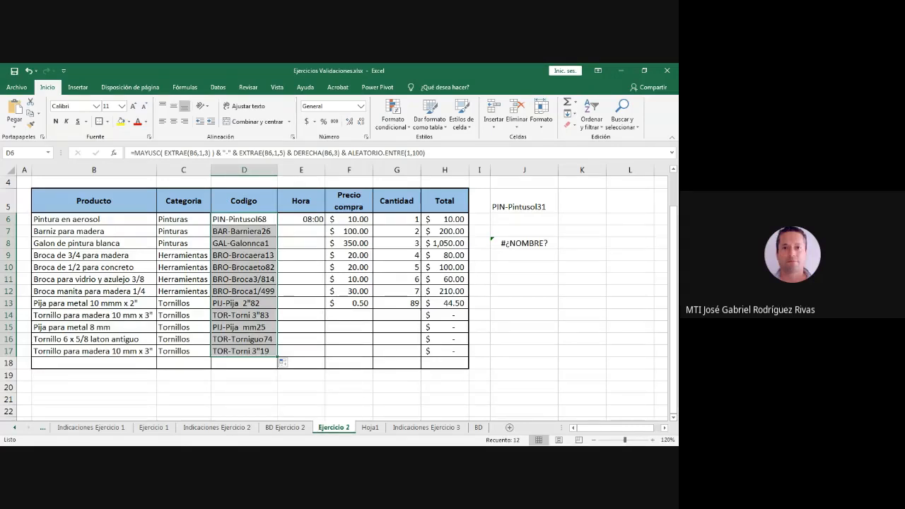
pyautogui.hotkey('alt', 'Tab')
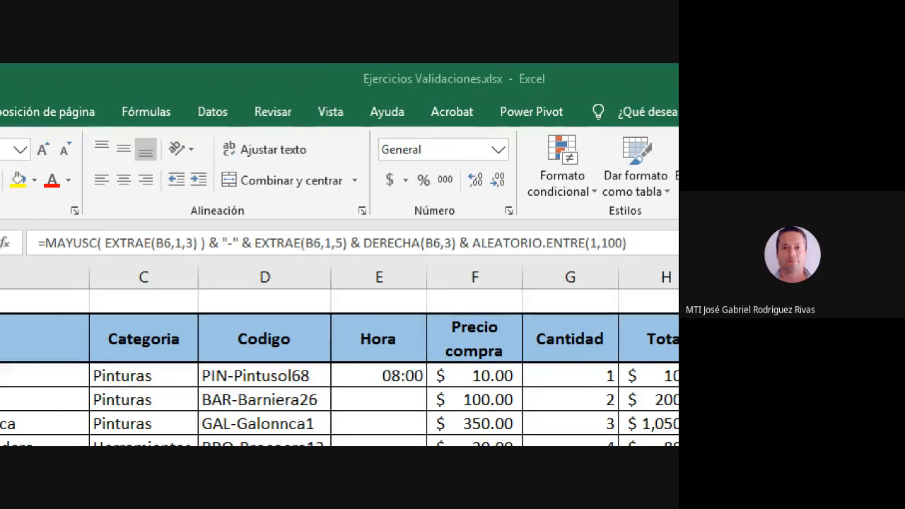
# Inspect the arguments of the second EXTRAE function in the D6 formula without changing it.
pyautogui.click(306, 243)
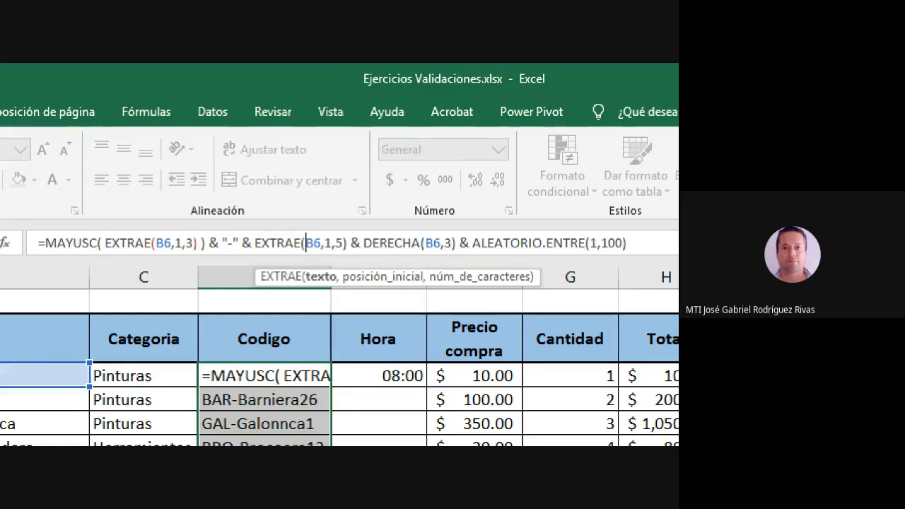
pyautogui.press('Escape')
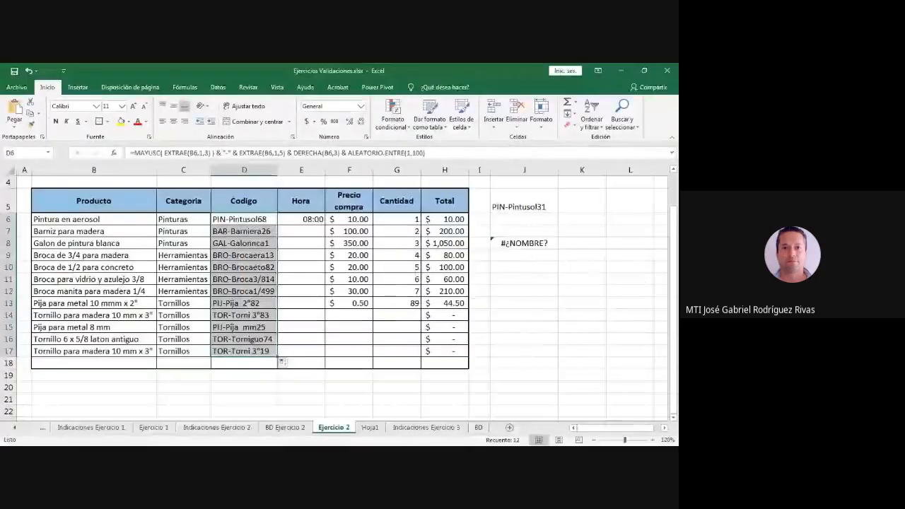
# Replace the product description in B6 with Rotomartillo.
pyautogui.click(23, 275)
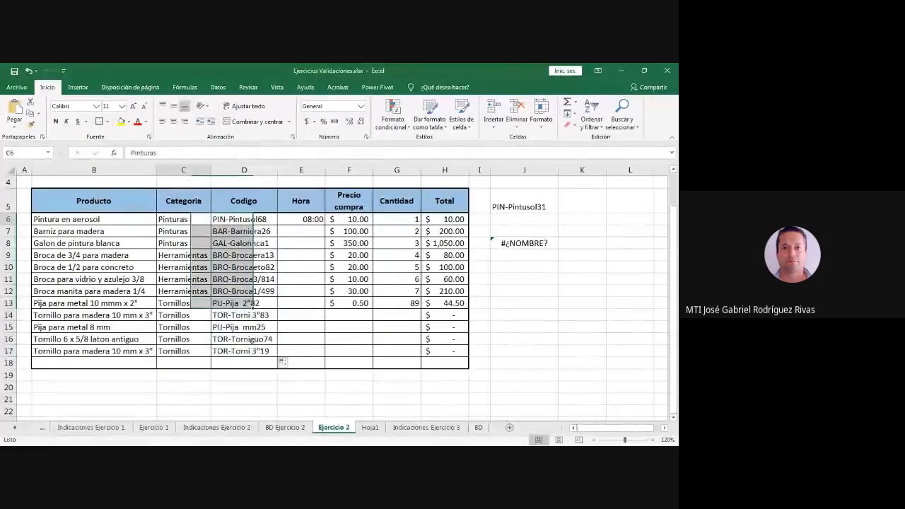
pyautogui.click(93, 219)
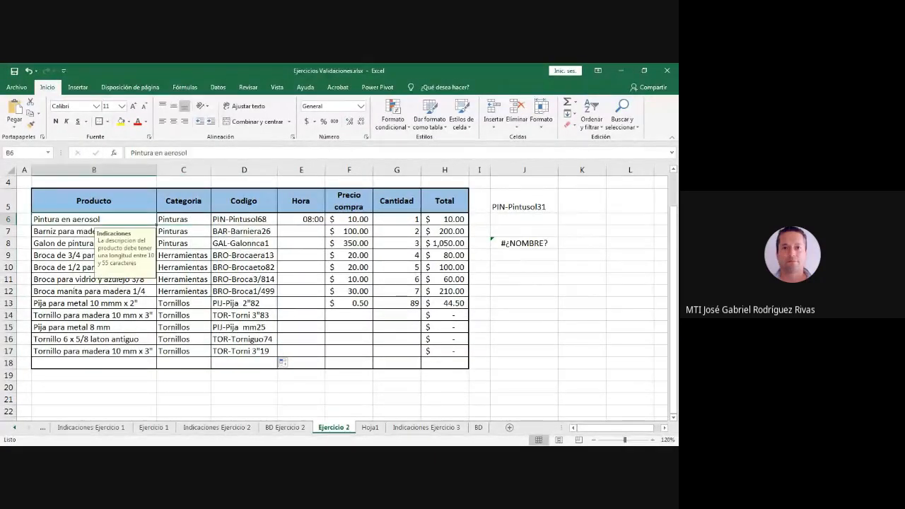
pyautogui.moveTo(188, 153); pyautogui.dragTo(130, 153)
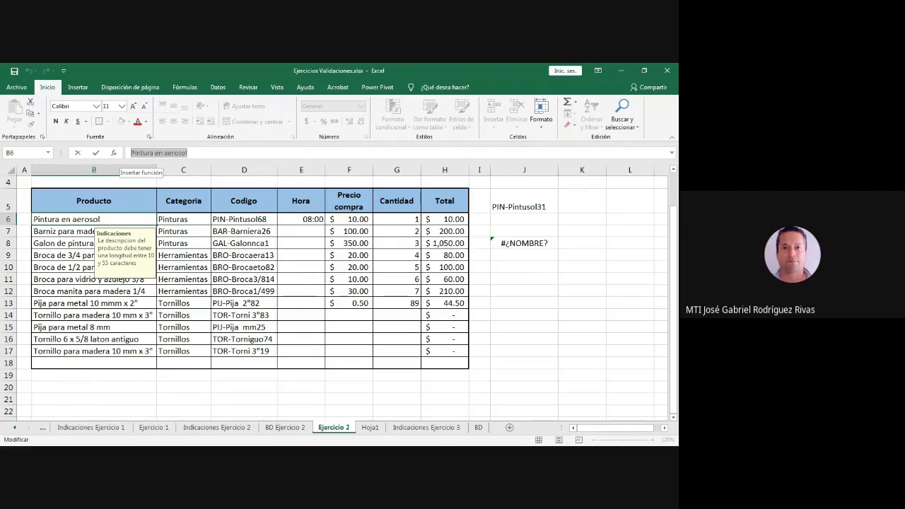
pyautogui.write('r')
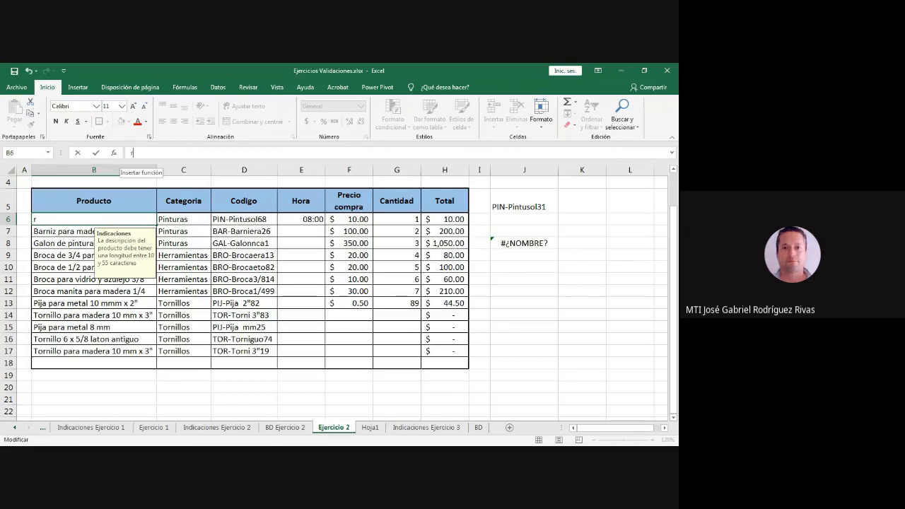
pyautogui.write('OTOMARTILLO')
pyautogui.press('BackSpace')
pyautogui.press('BackSpace')
pyautogui.press('BackSpace')
pyautogui.press('BackSpace')
pyautogui.press('BackSpace')
pyautogui.press('BackSpace')
pyautogui.press('BackSpace')
pyautogui.press('BackSpace')
pyautogui.press('BackSpace')
pyautogui.press('BackSpace')
pyautogui.press('BackSpace')
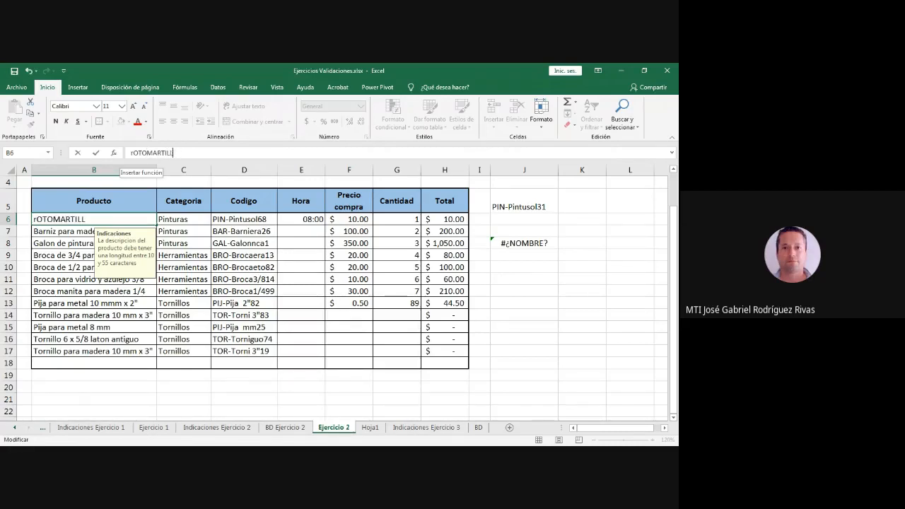
pyautogui.press('BackSpace')
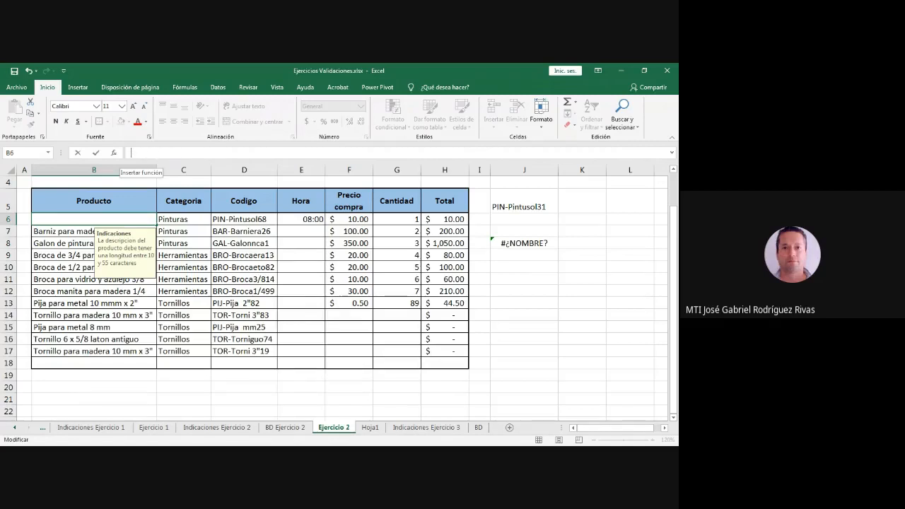
pyautogui.write('Rotomartillo')
pyautogui.press('Return')
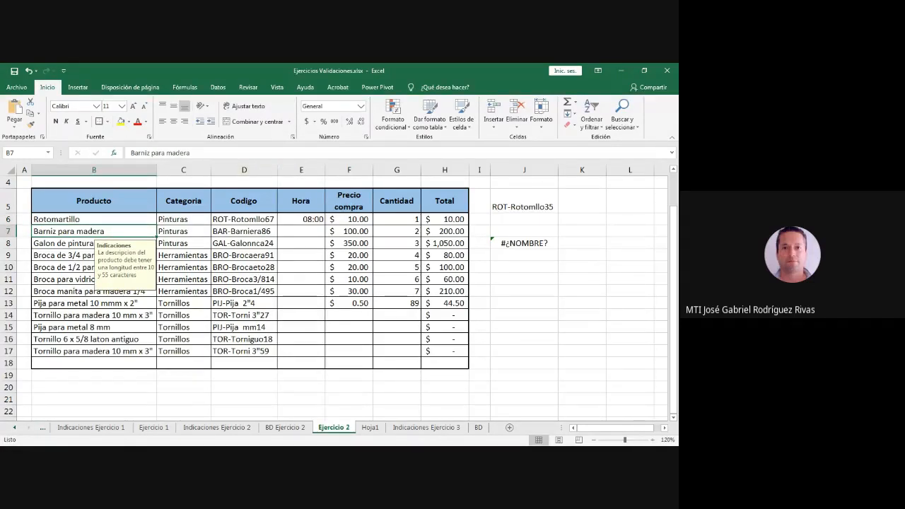
# Check the Codigo requirements on the Indicaciones Ejercicio 2 sheet and open the Ejercicio 2 D6 formula for editing at its first EXTRAE.
pyautogui.click(244, 219)
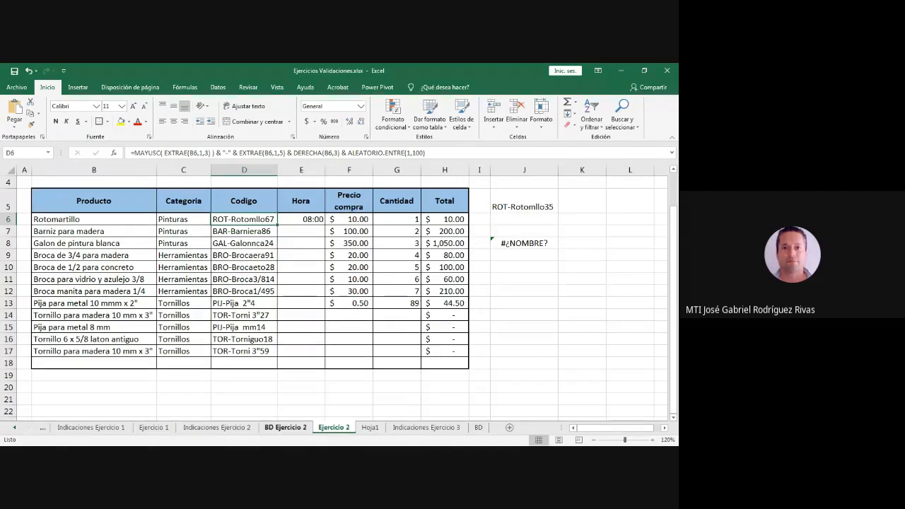
pyautogui.click(216, 427)
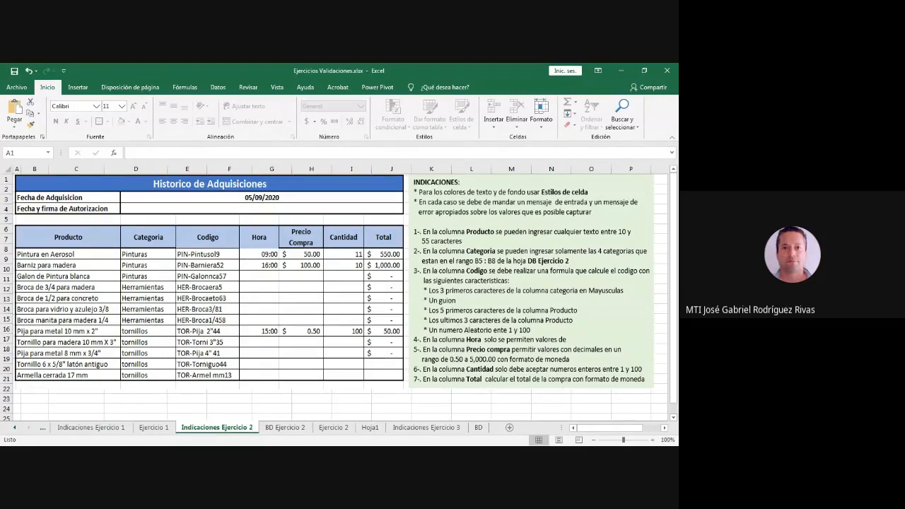
pyautogui.click(333, 428)
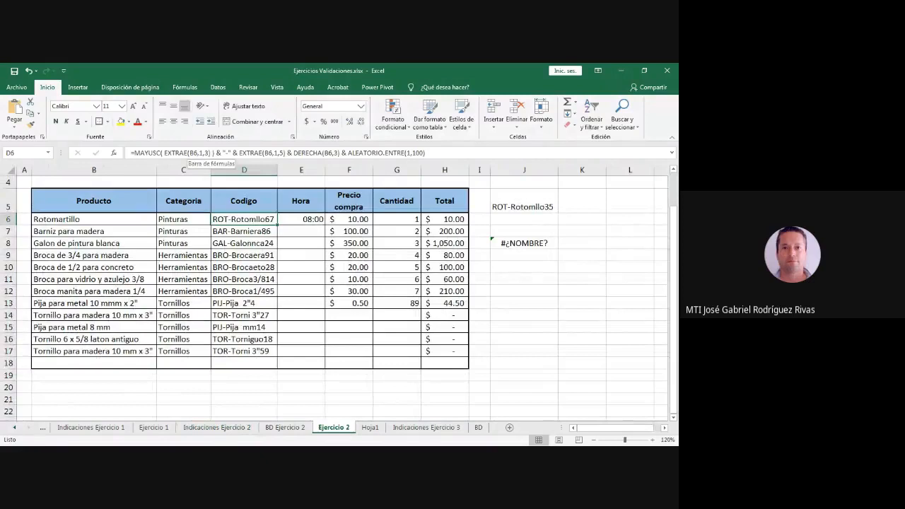
pyautogui.click(189, 152)
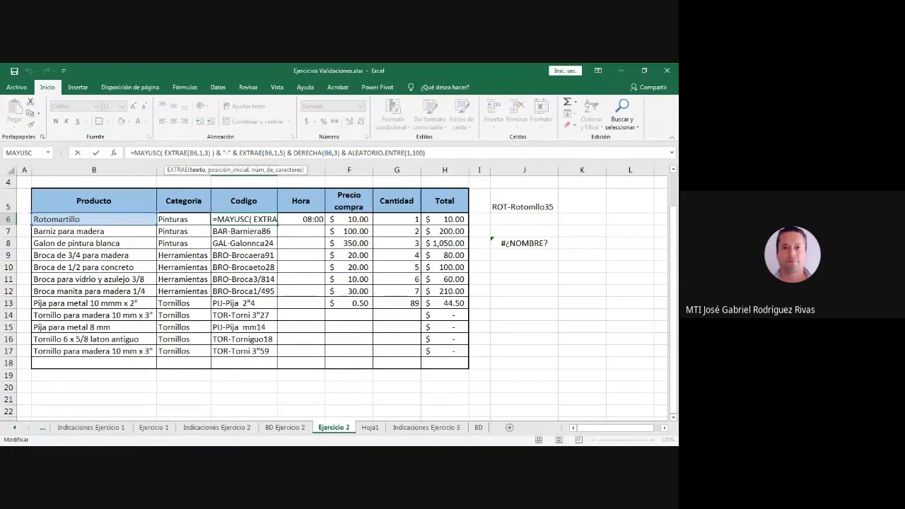
# Edit the Codigo formula in D6 so its uppercase three-letter prefix is extracted from category cell C6.
pyautogui.press('Delete')
pyautogui.write('c')
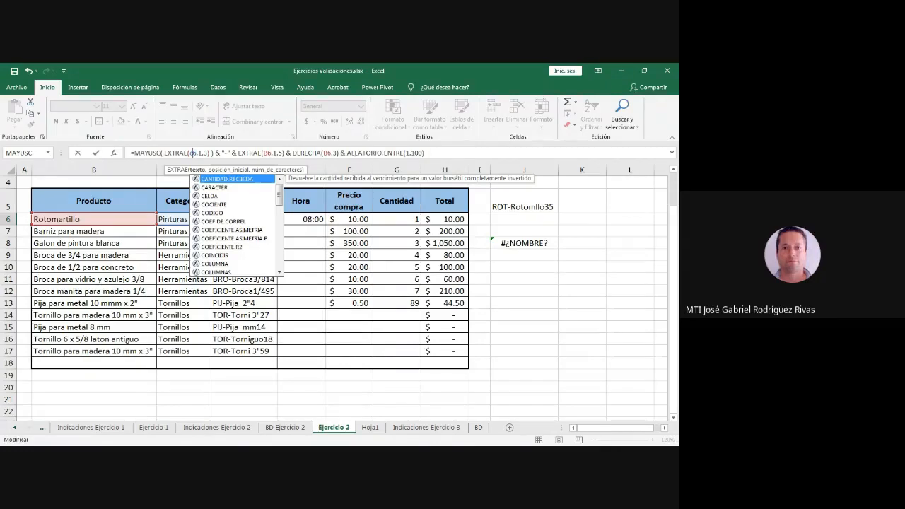
pyautogui.press('BackSpace')
pyautogui.write('B')
pyautogui.press('Return')
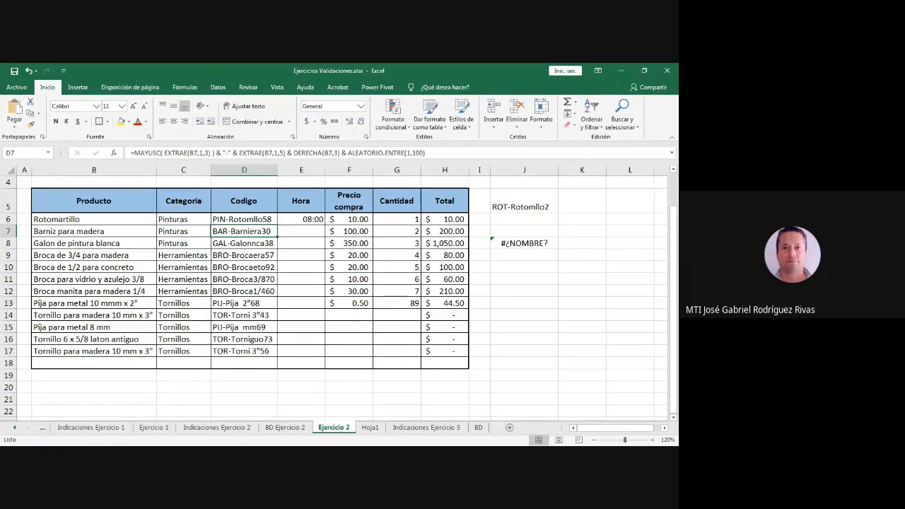
# Copy the D6 code formula down the Codigo column to row 17 and check the formula in D11.
pyautogui.click(244, 219)
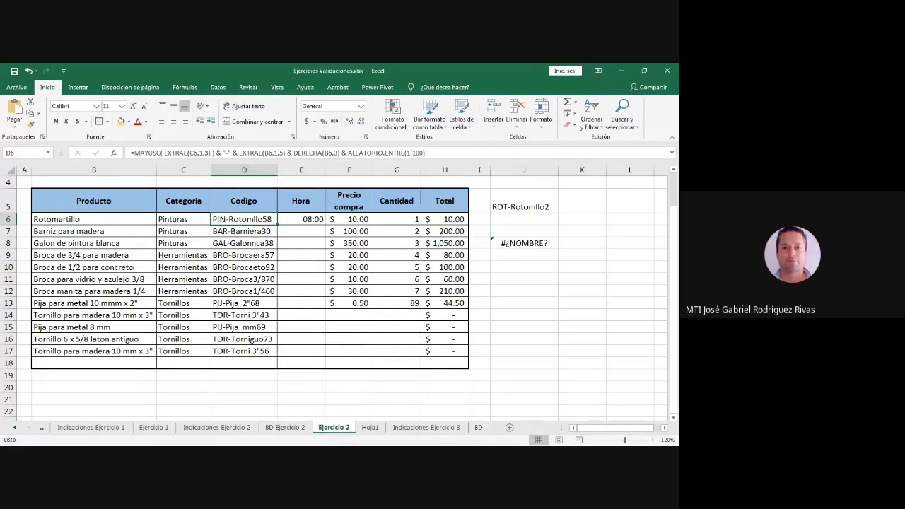
pyautogui.click(244, 279)
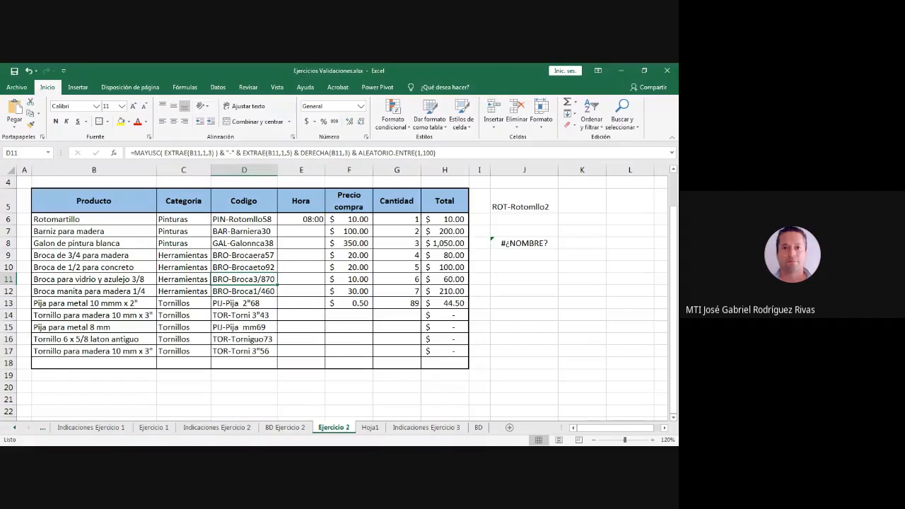
pyautogui.hotkey('alt', 'Tab')
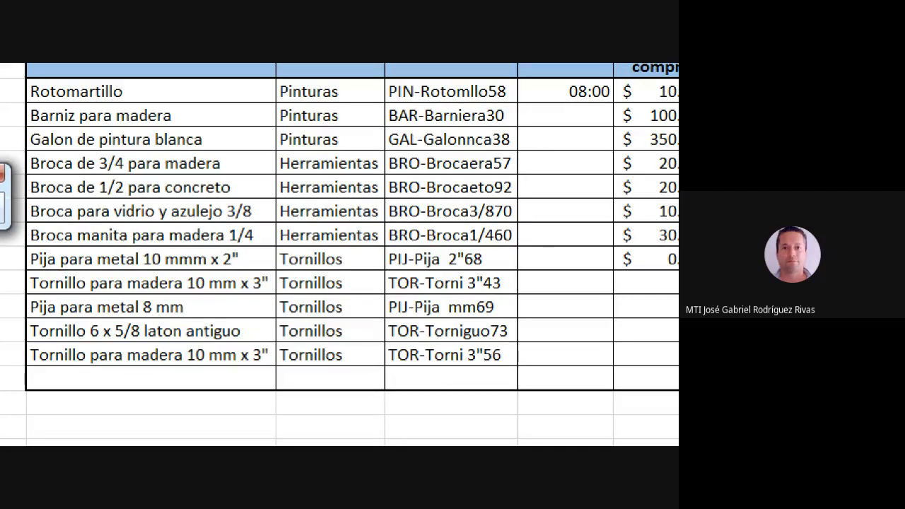
pyautogui.click(446, 246)
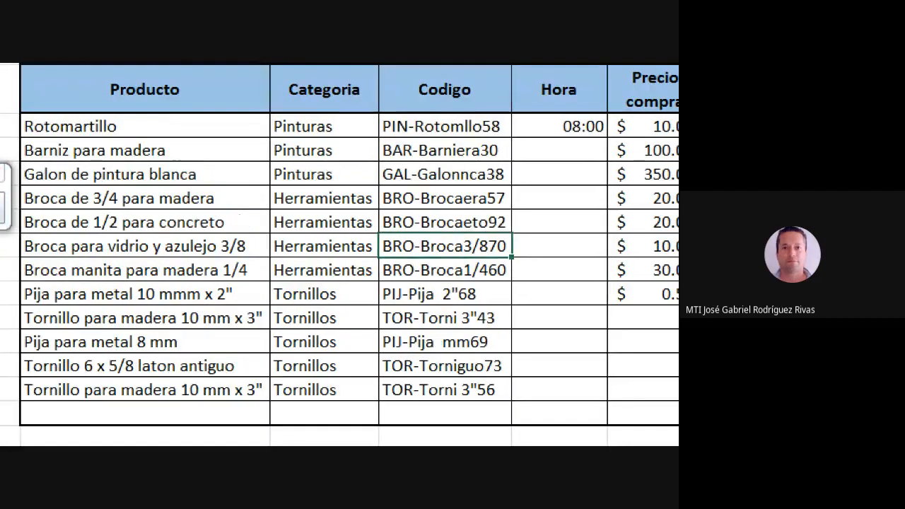
pyautogui.click(445, 127)
pyautogui.doubleClick(511, 138)
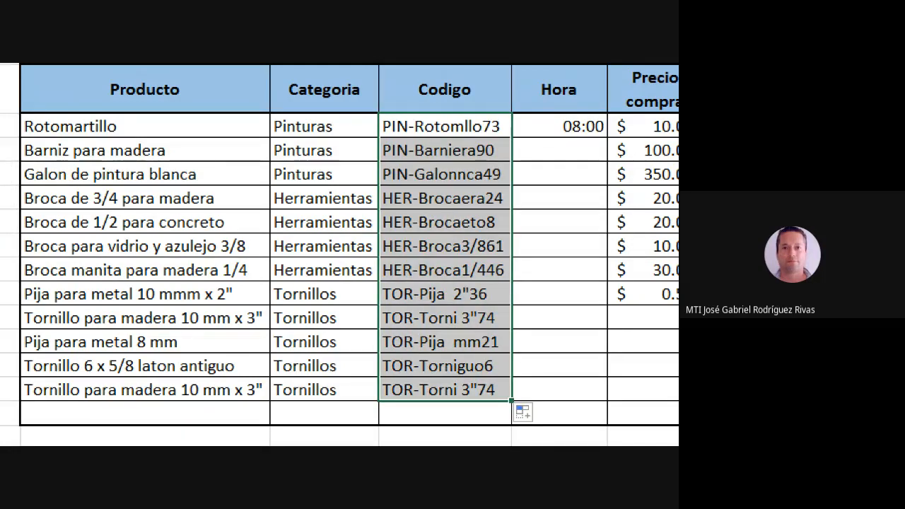
pyautogui.click(445, 246)
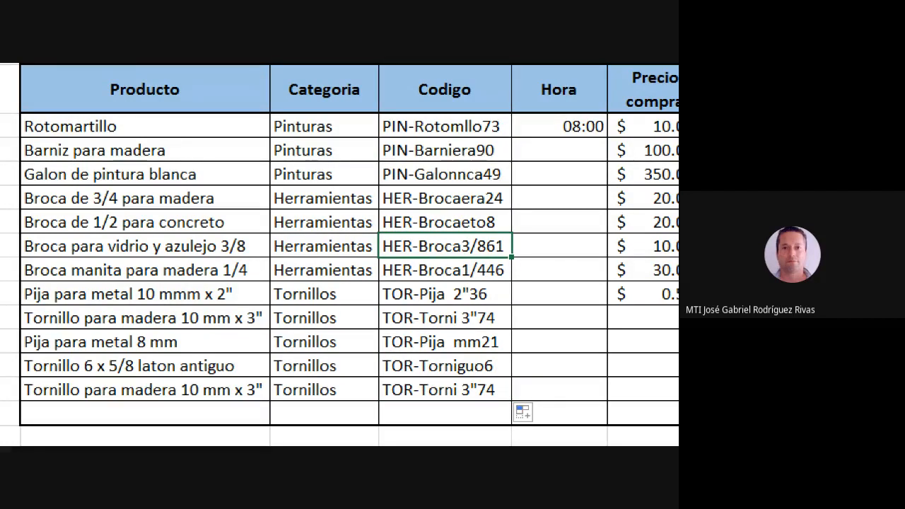
pyautogui.click(324, 246)
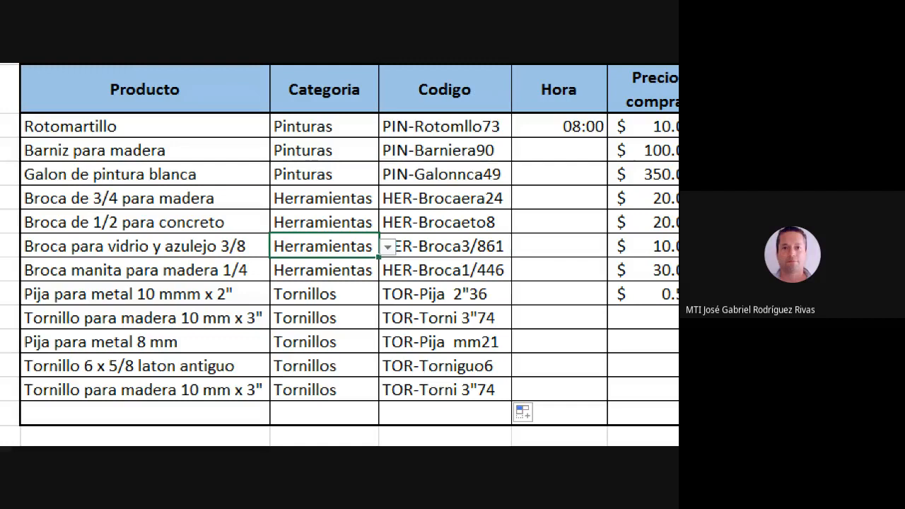
pyautogui.click(446, 246)
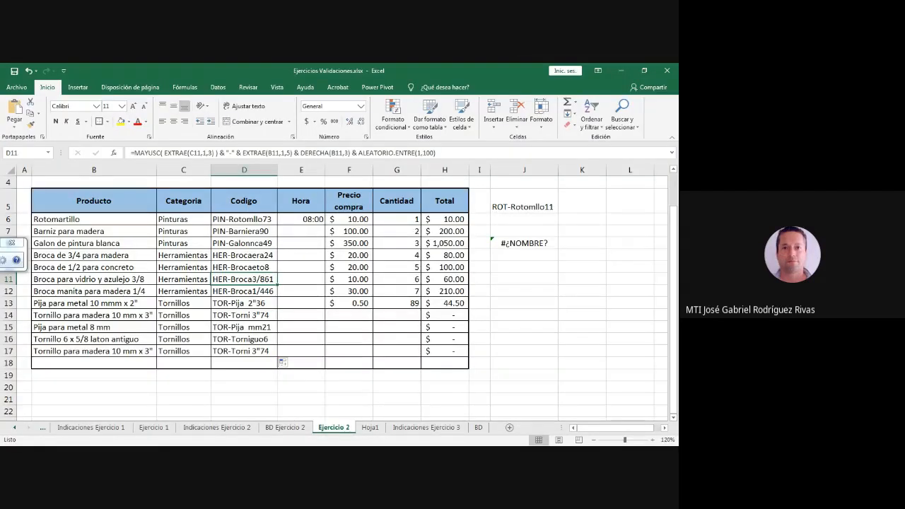
pyautogui.click(244, 219)
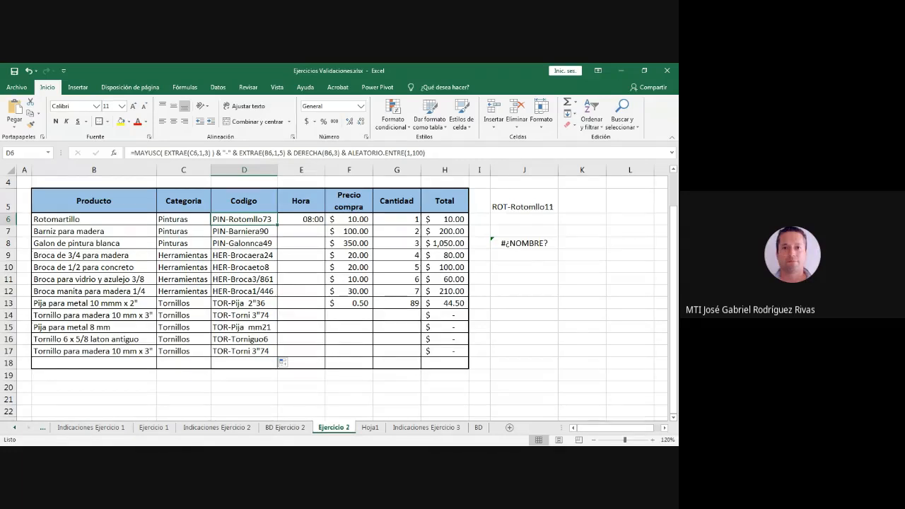
# Open the Indicaciones Ejercicio 3 sheet at 100% zoom and read the validation instructions and sample returns table.
pyautogui.scroll(1, 339, 297)
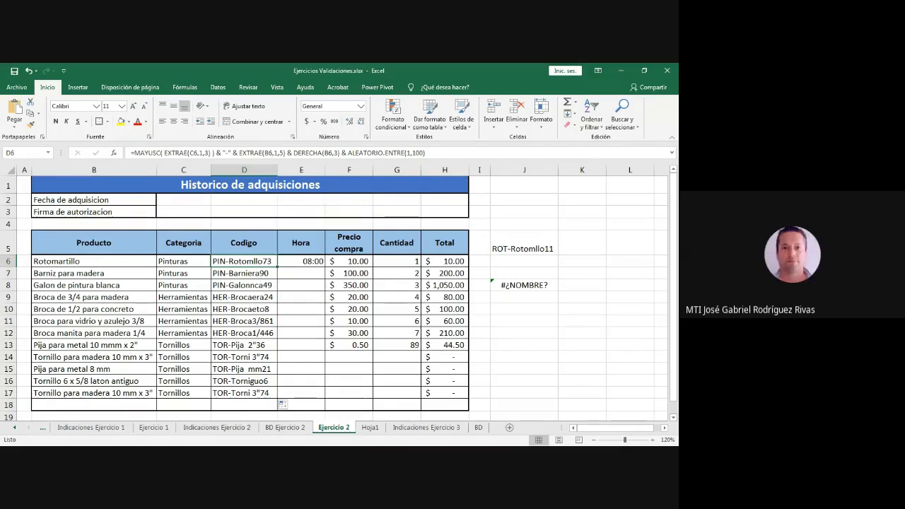
pyautogui.click(427, 428)
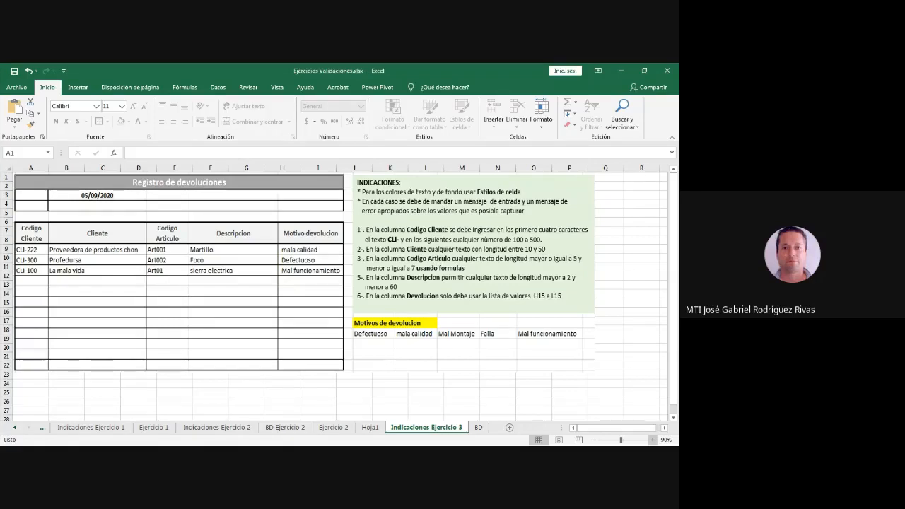
pyautogui.click(651, 440)
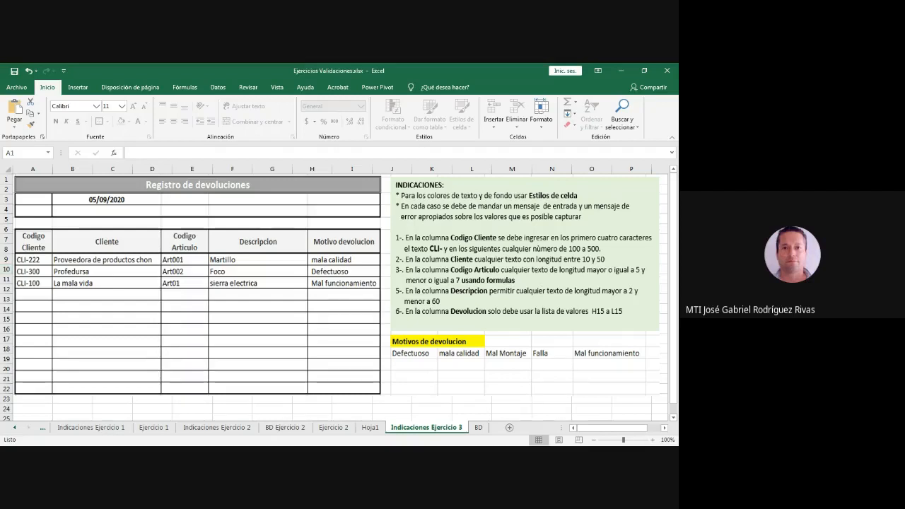
pyautogui.hotkey('alt', 'Tab')
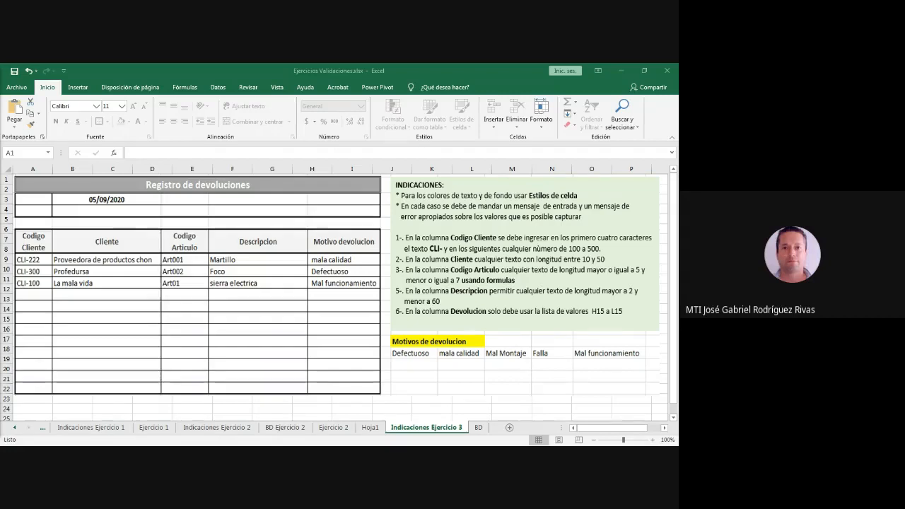
pyautogui.hotkey('alt', 'Tab')
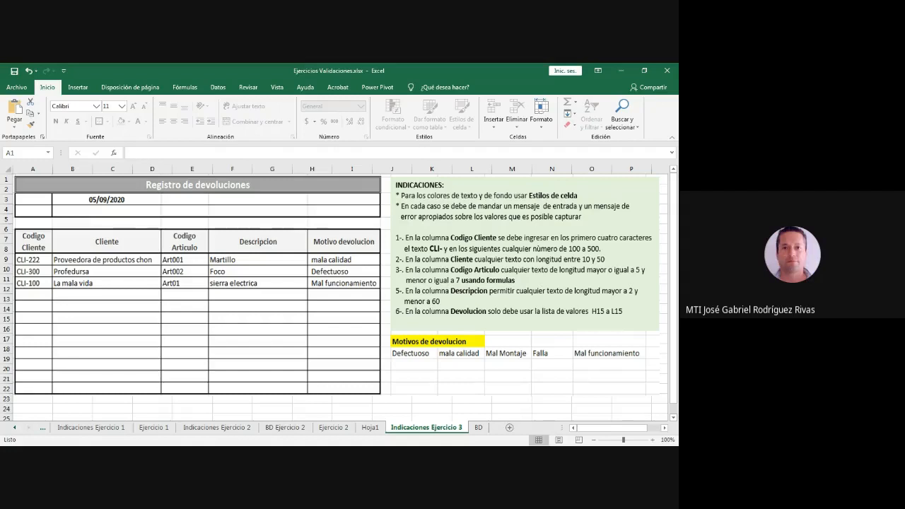
# Add a new worksheet, place it between Indicaciones Ejercicio 3 and BD, and name it Ejercicio 3.
pyautogui.moveTo(562, 428); pyautogui.dragTo(615, 428)
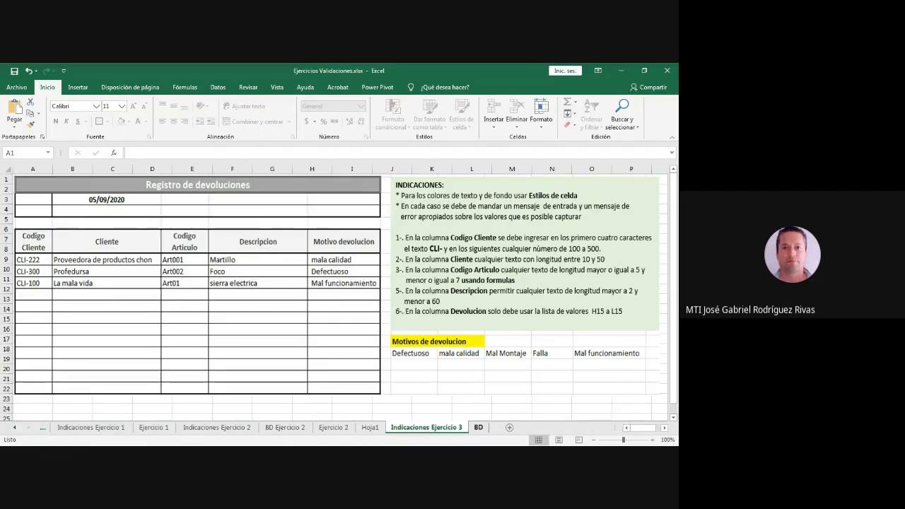
pyautogui.click(478, 428)
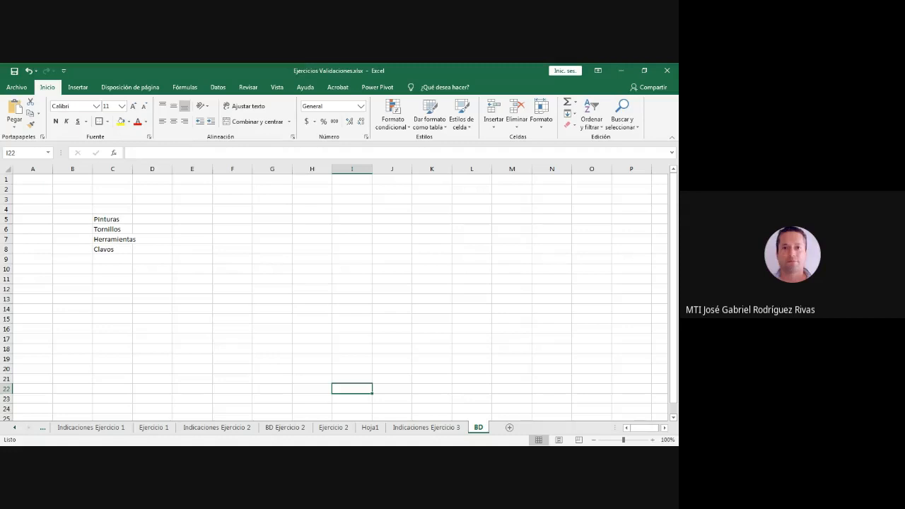
pyautogui.click(509, 428)
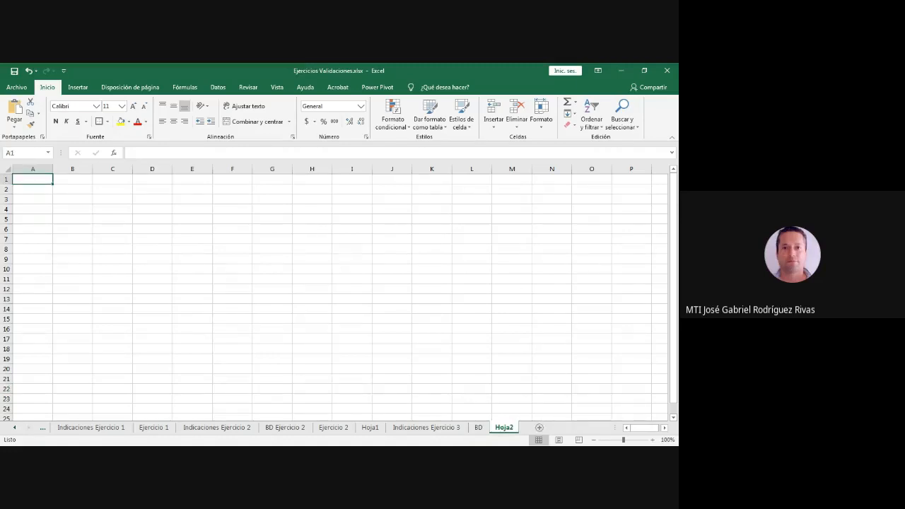
pyautogui.moveTo(504, 428); pyautogui.dragTo(469, 428)
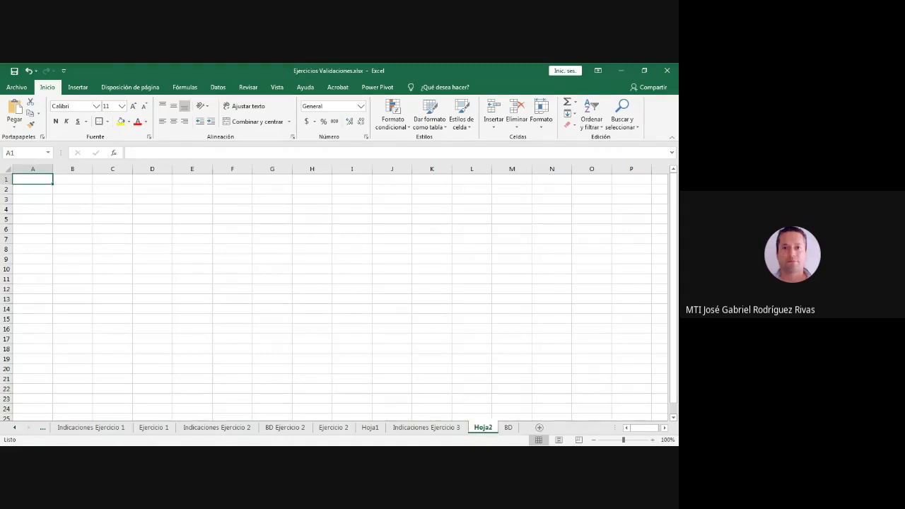
pyautogui.doubleClick(483, 427)
pyautogui.write('Ejer')
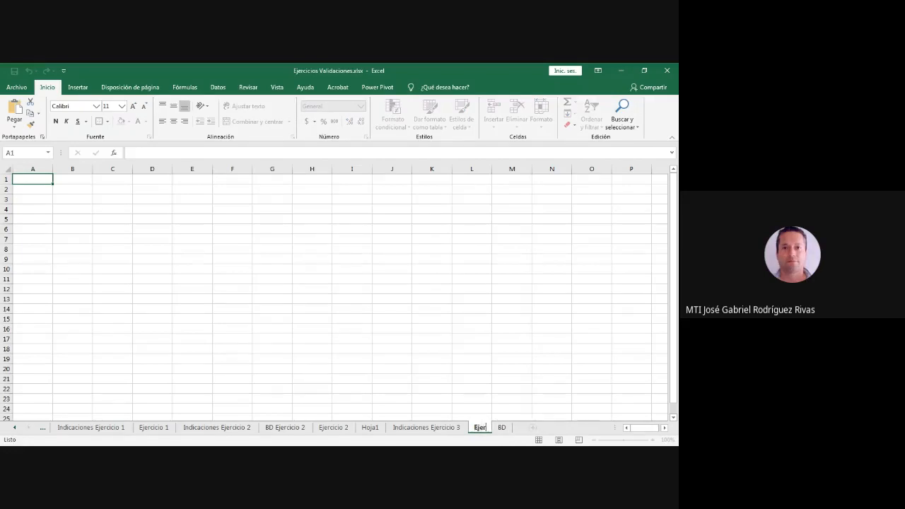
pyautogui.write('cicio 3')
pyautogui.press('Return')
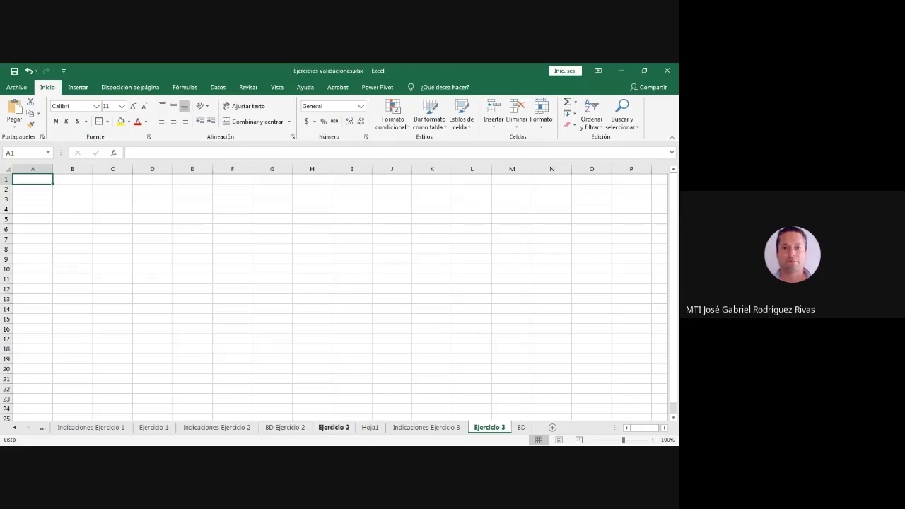
# On the Ejercicio 3 sheet, narrow column A and apply all borders to the range B5:F18.
pyautogui.click(334, 427)
pyautogui.click(489, 428)
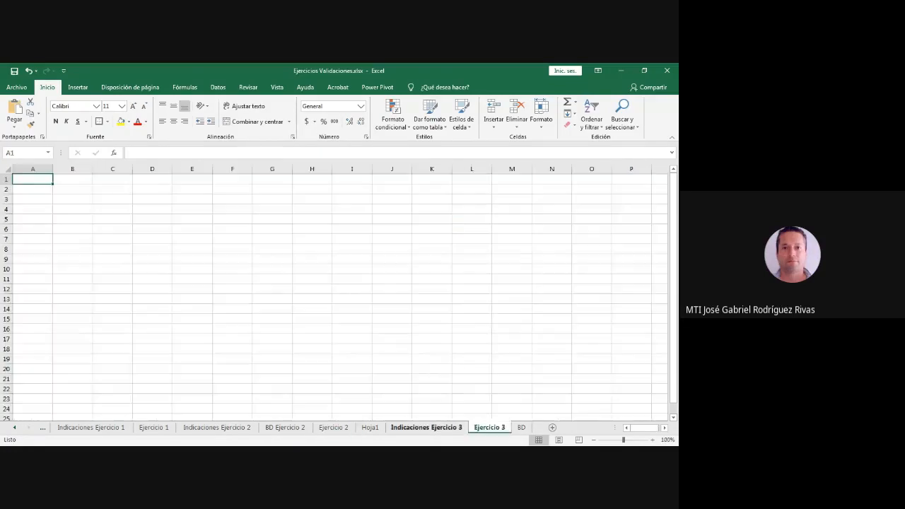
pyautogui.click(426, 428)
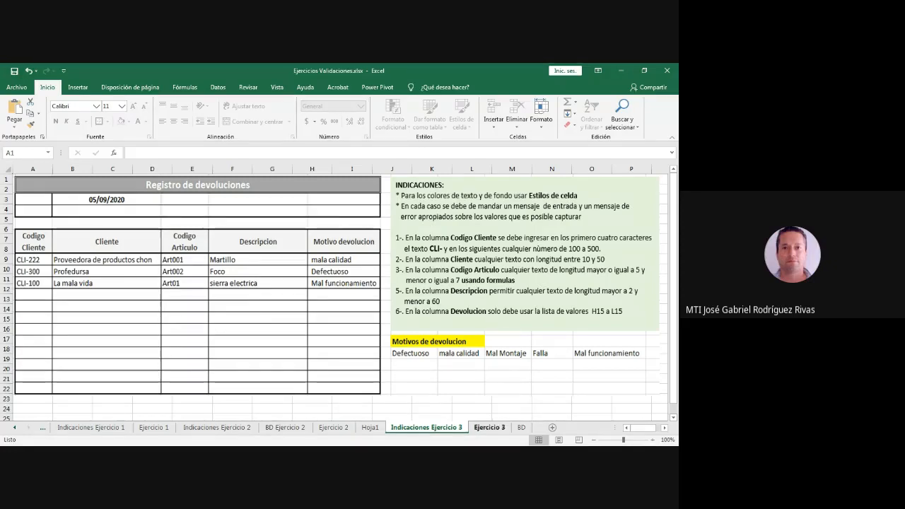
pyautogui.click(489, 427)
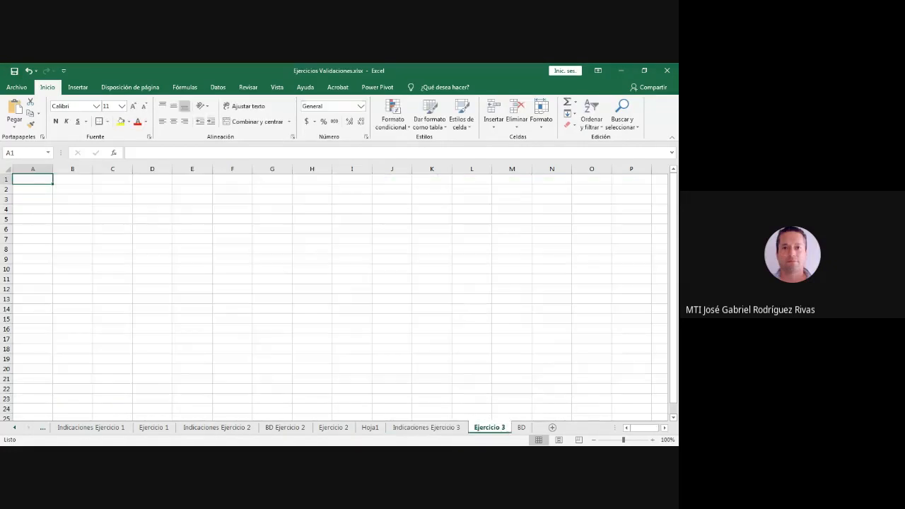
pyautogui.moveTo(53, 168); pyautogui.dragTo(30, 169)
pyautogui.moveTo(51, 219); pyautogui.dragTo(210, 350)
pyautogui.click(651, 440)
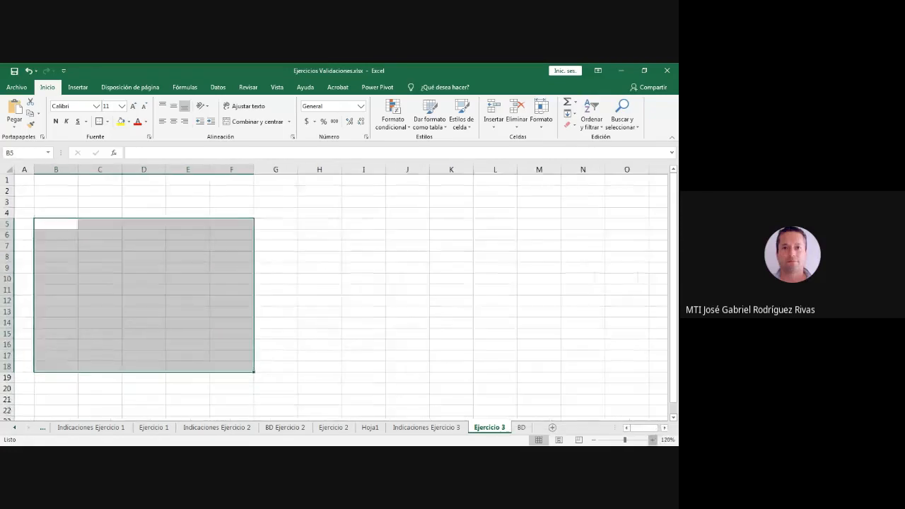
pyautogui.click(651, 440)
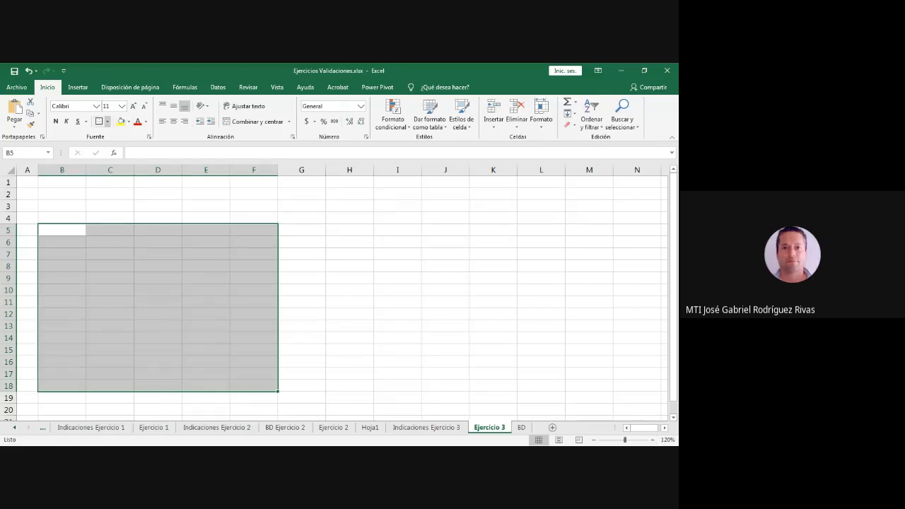
pyautogui.click(107, 122)
pyautogui.click(133, 207)
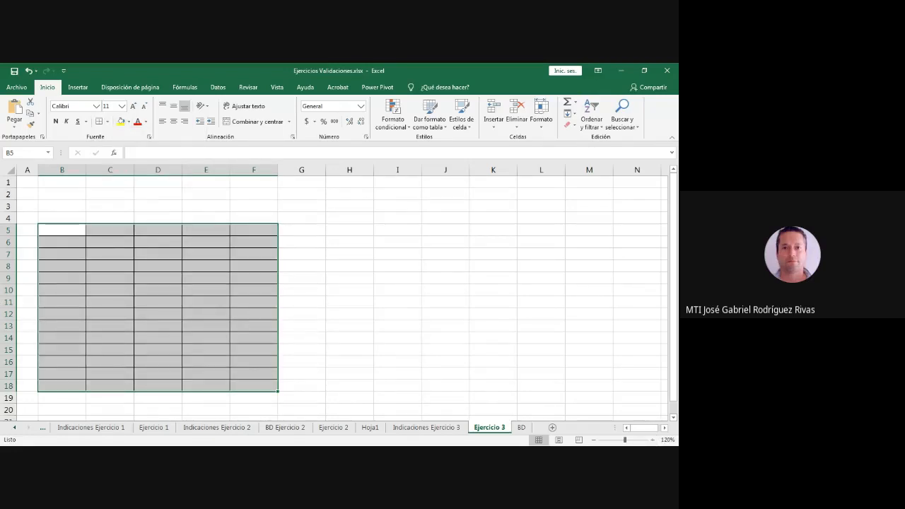
# Apply an outside border around the heading block B1:F3.
pyautogui.moveTo(61, 182); pyautogui.dragTo(255, 206)
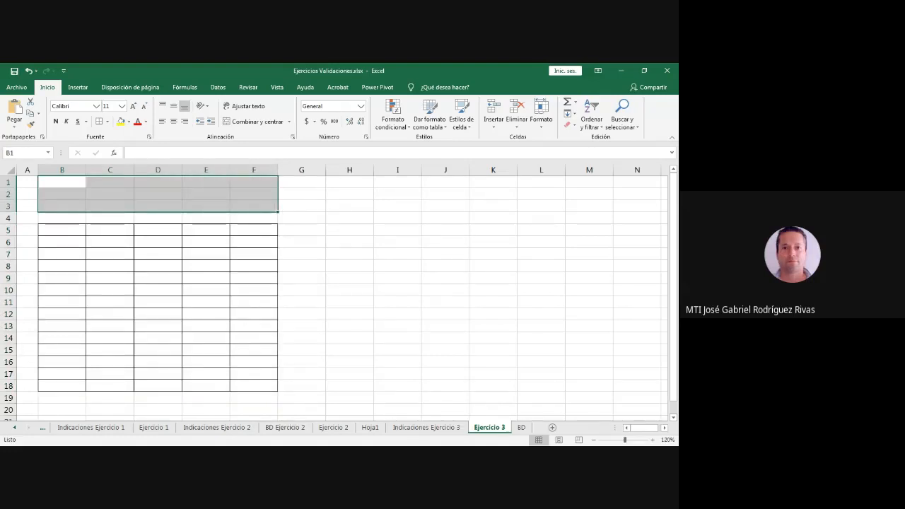
pyautogui.click(107, 122)
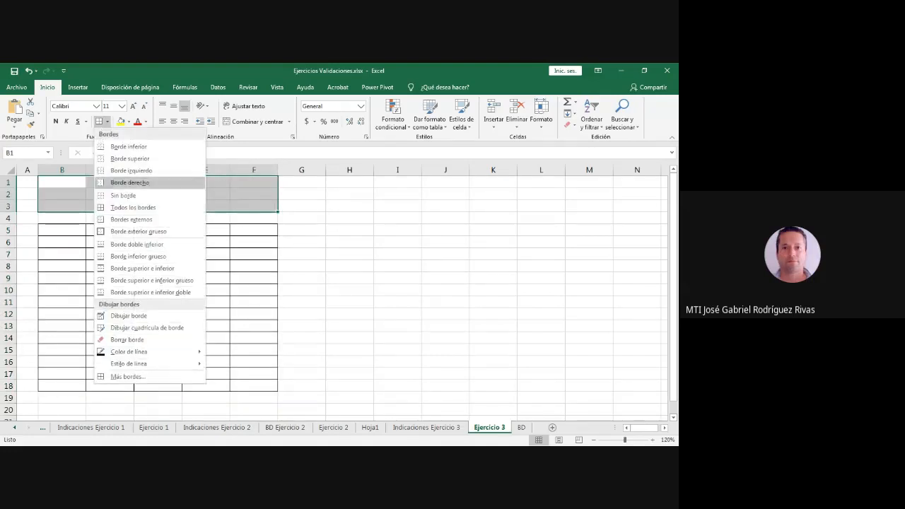
pyautogui.click(131, 219)
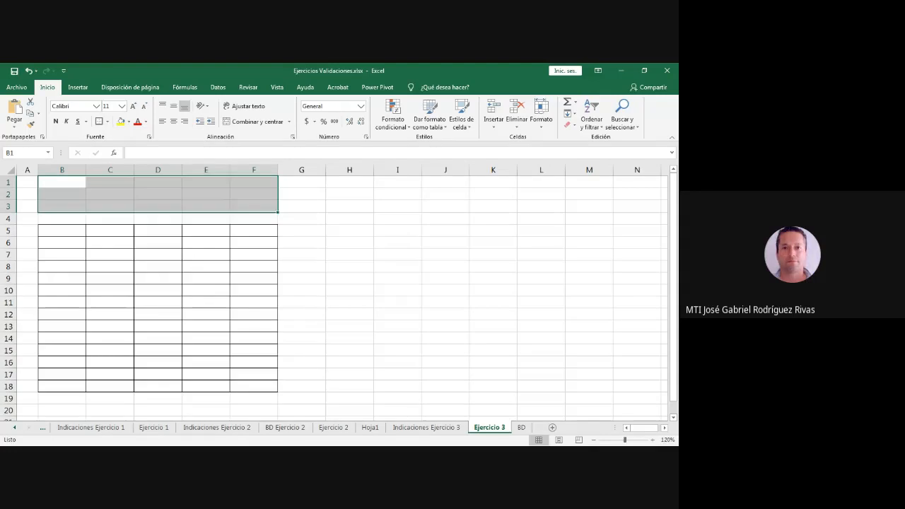
# Enter the first two headers of the bordered table, "codigo cliente" in B5 and "cliente" in C5, following the sample table.
pyautogui.click(61, 230)
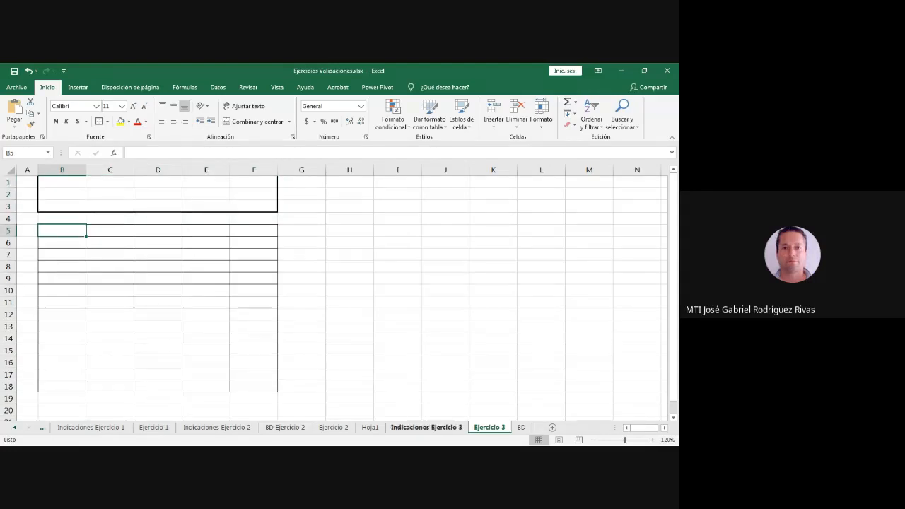
pyautogui.click(426, 427)
pyautogui.click(488, 427)
pyautogui.write('codi')
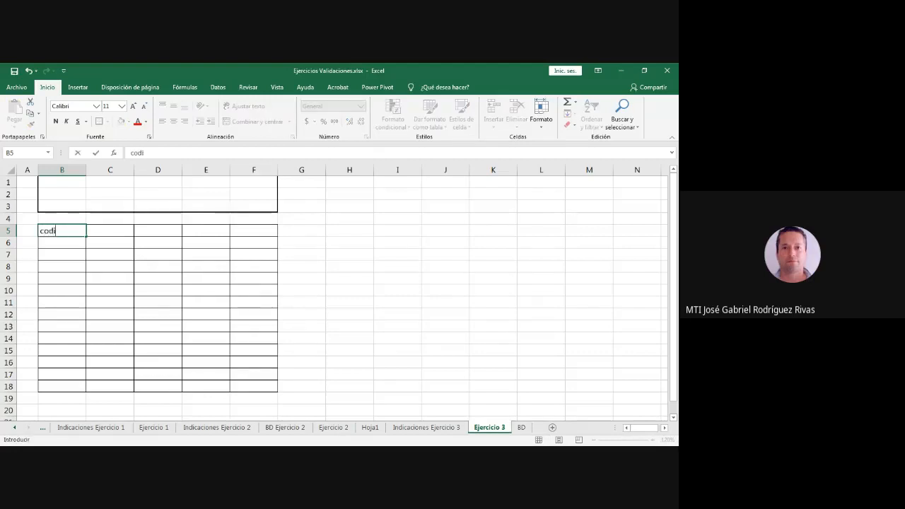
pyautogui.write('go cliente')
pyautogui.press('Tab')
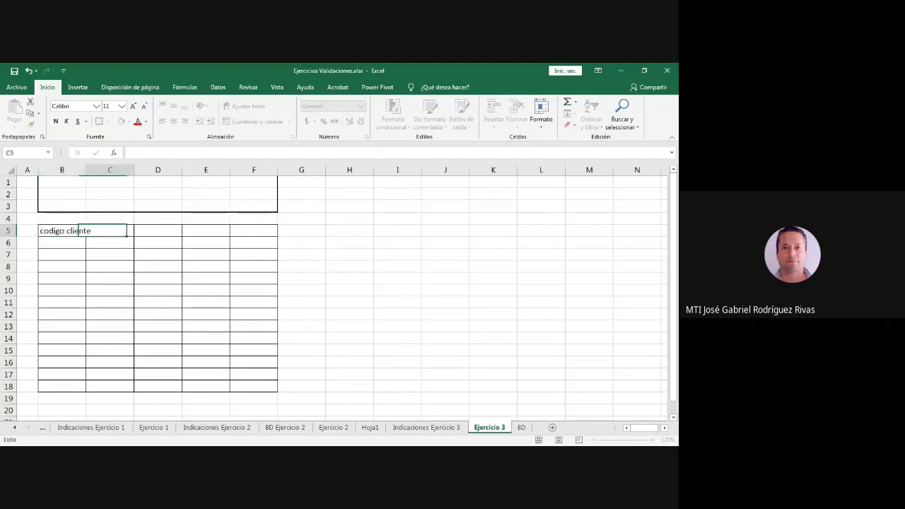
pyautogui.write('cliente')
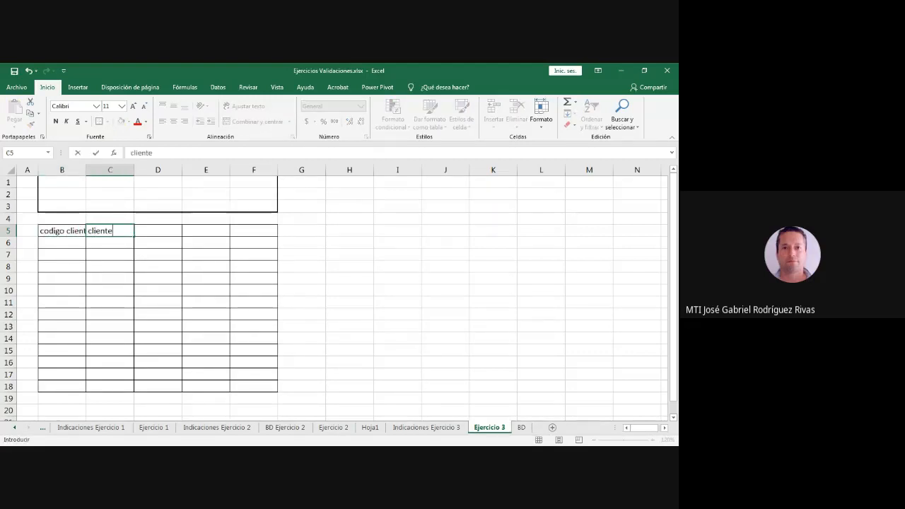
pyautogui.press('Return')
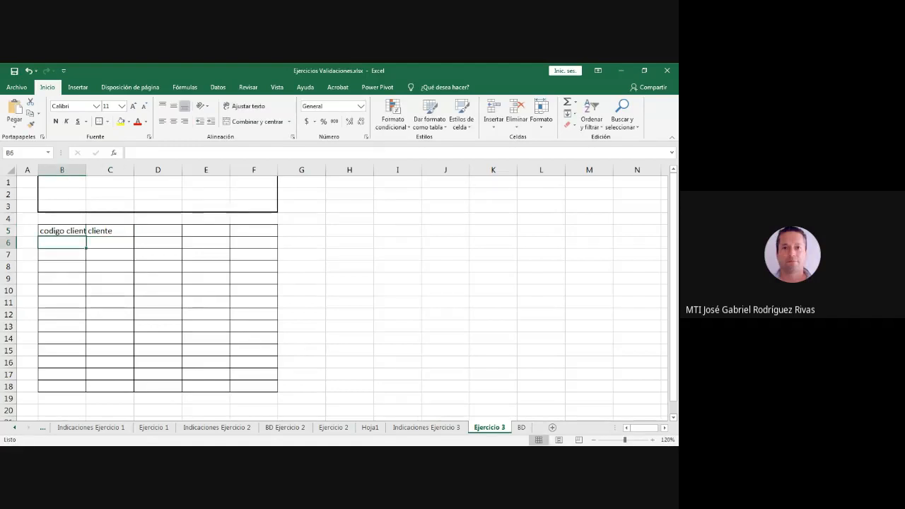
# Enter the headers "codio articulo" in D5 and "descripcion" in E5, consulting the sample table on Indicaciones Ejercicio 3.
pyautogui.hotkey('ctrl', 'pageup')
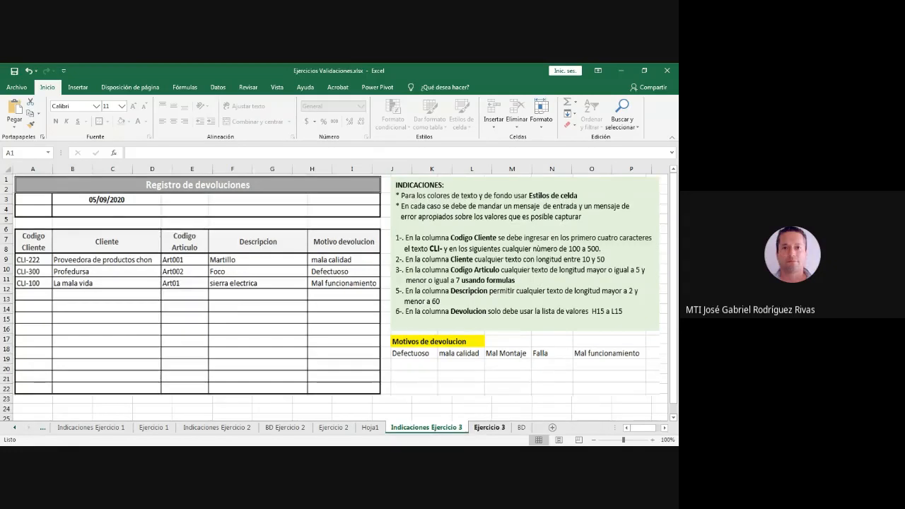
pyautogui.hotkey('ctrl', 'pagedown')
pyautogui.click(158, 230)
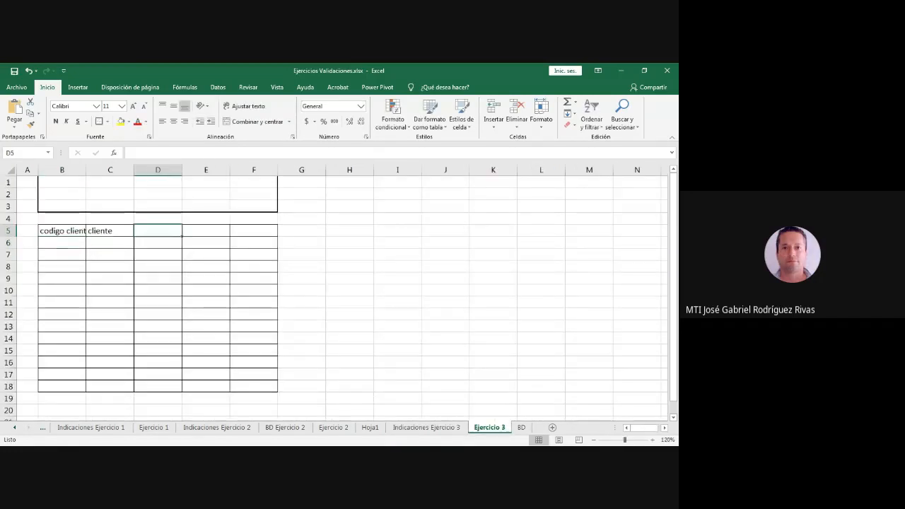
pyautogui.write('codio ar')
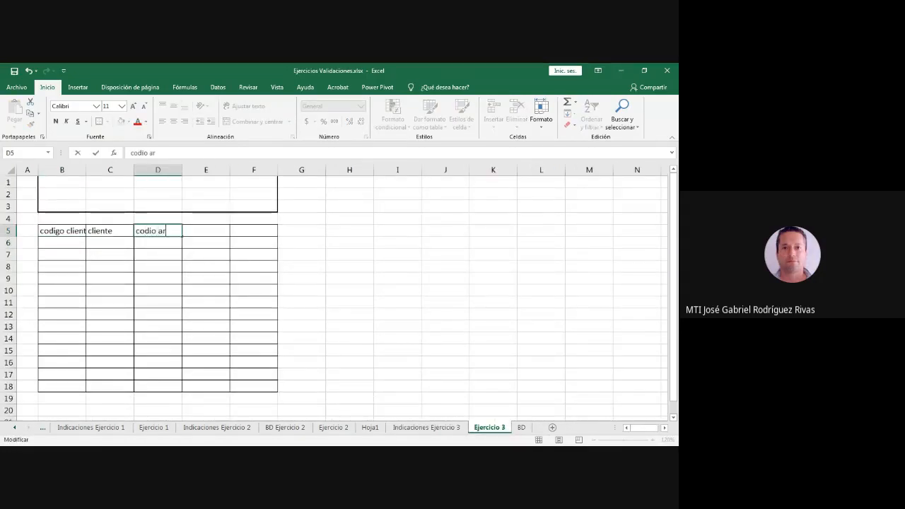
pyautogui.write('ticul')
pyautogui.press('Tab')
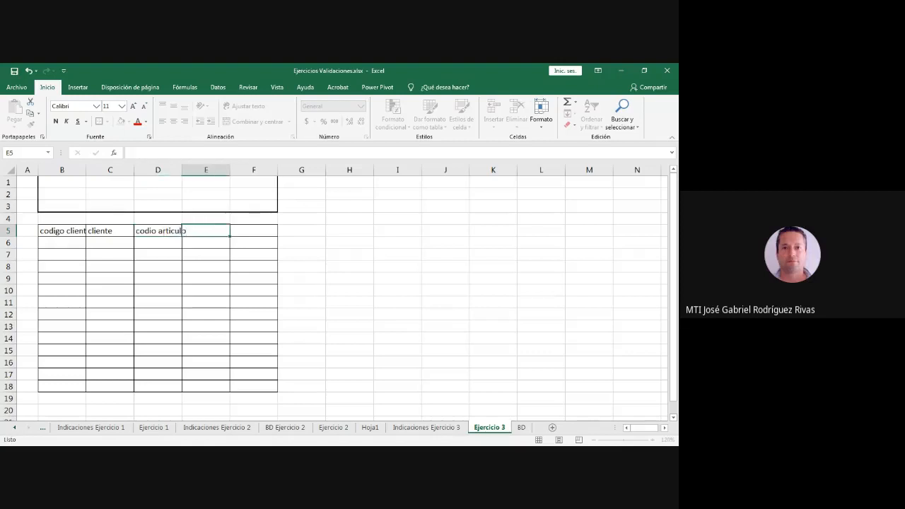
pyautogui.write('descripcion')
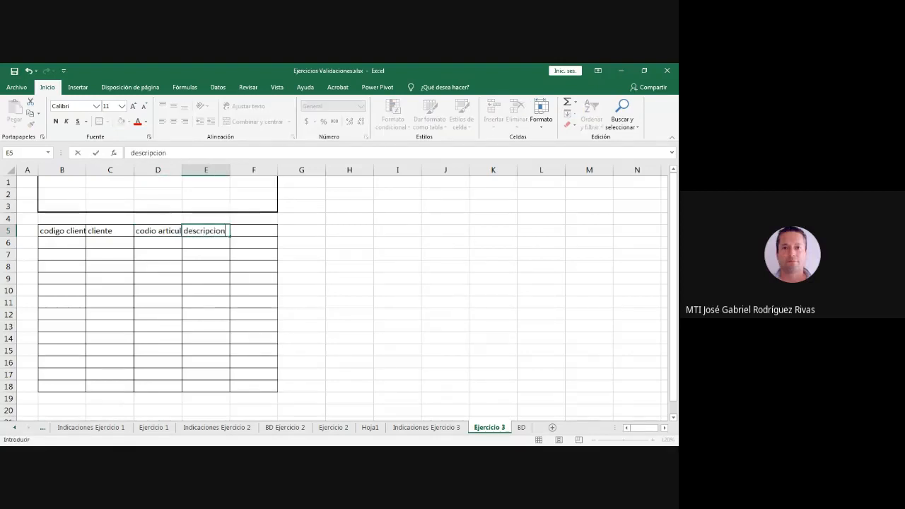
pyautogui.press('Tab')
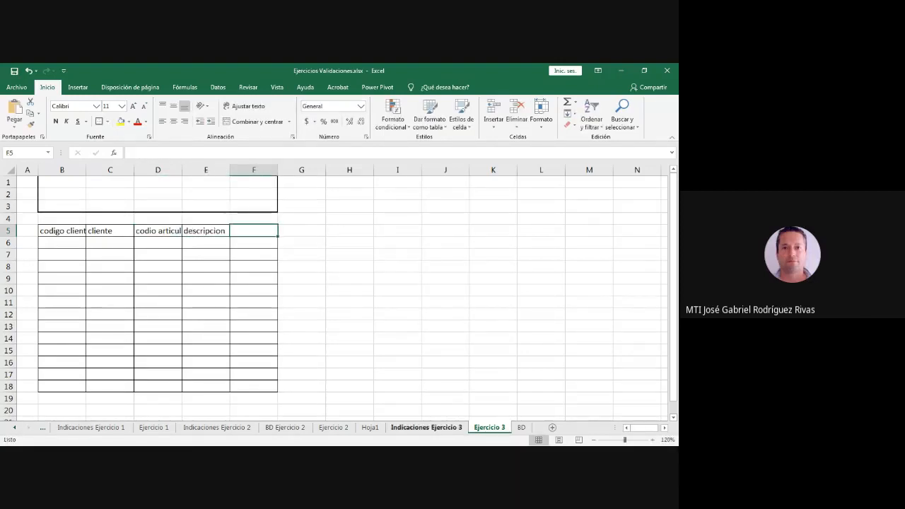
# Check the last column heading on Indicaciones Ejercicio 3 and enter "Motivo devolucion" in F5 of Ejercicio 3.
pyautogui.click(426, 427)
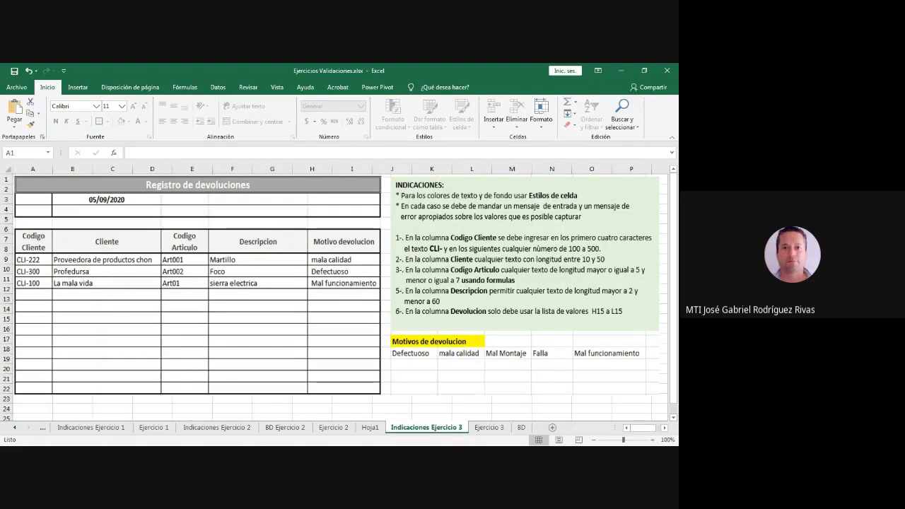
pyautogui.click(489, 427)
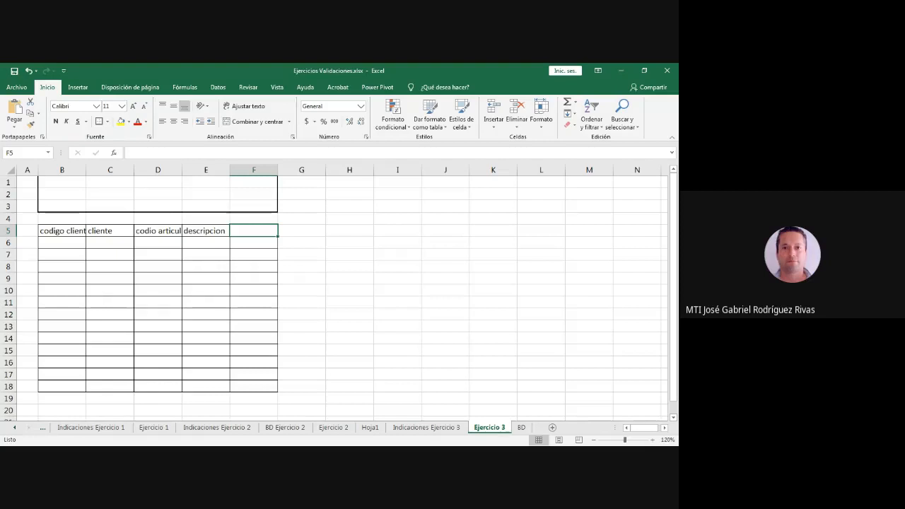
pyautogui.write('Motivo de')
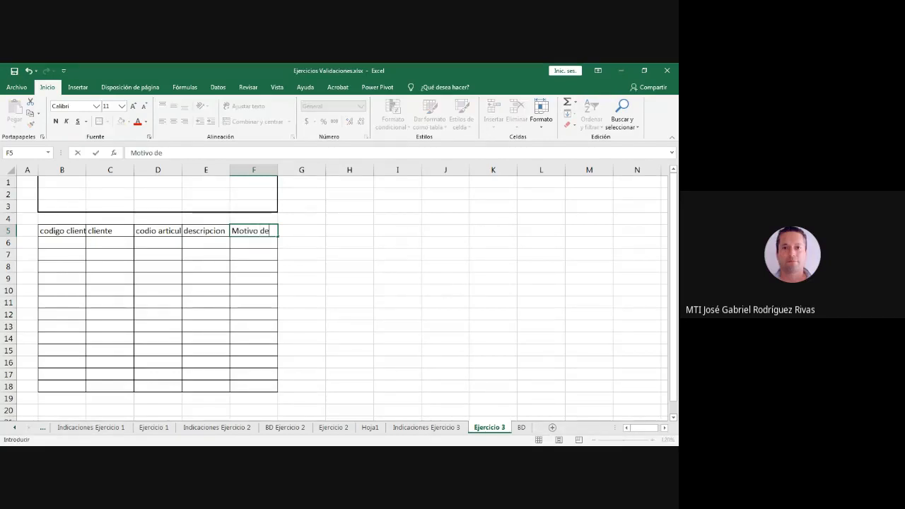
pyautogui.write('volucio')
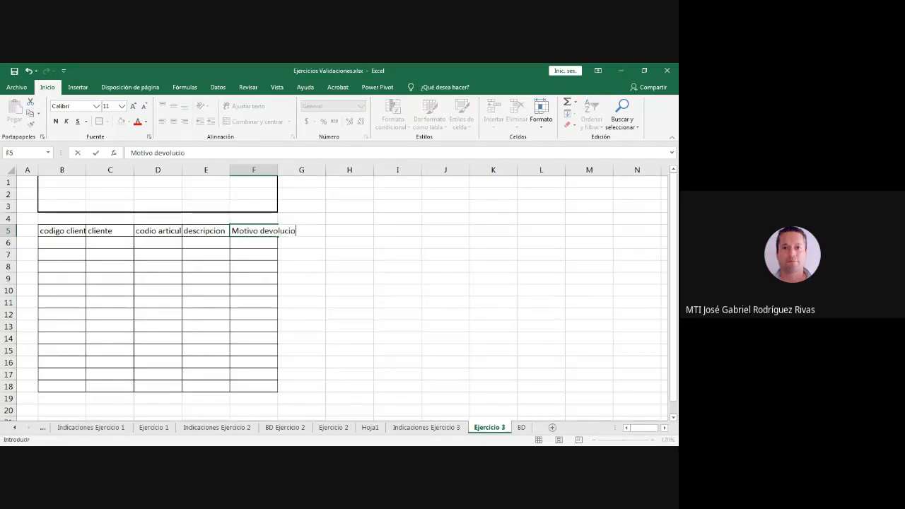
pyautogui.write('n')
pyautogui.press('Return')
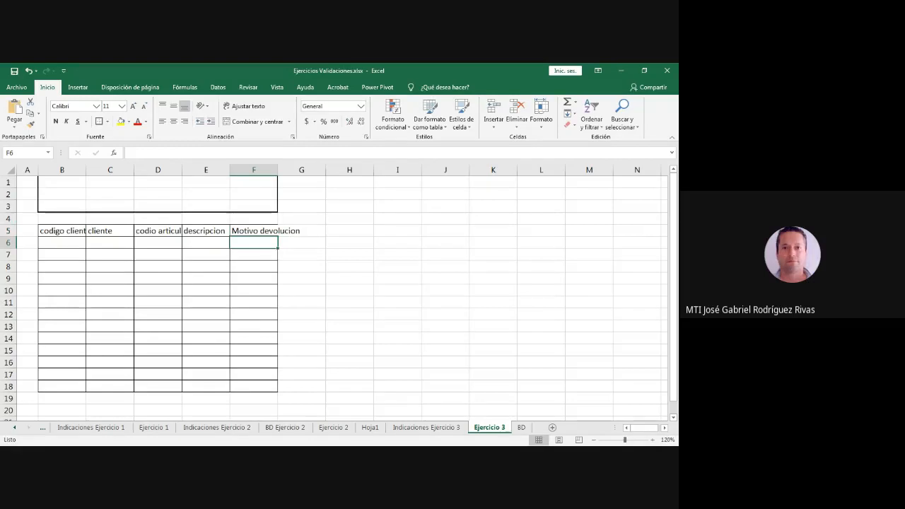
# Widen columns C, E and F of the returns table and wrap the text of header D5.
pyautogui.moveTo(134, 170); pyautogui.dragTo(167, 169)
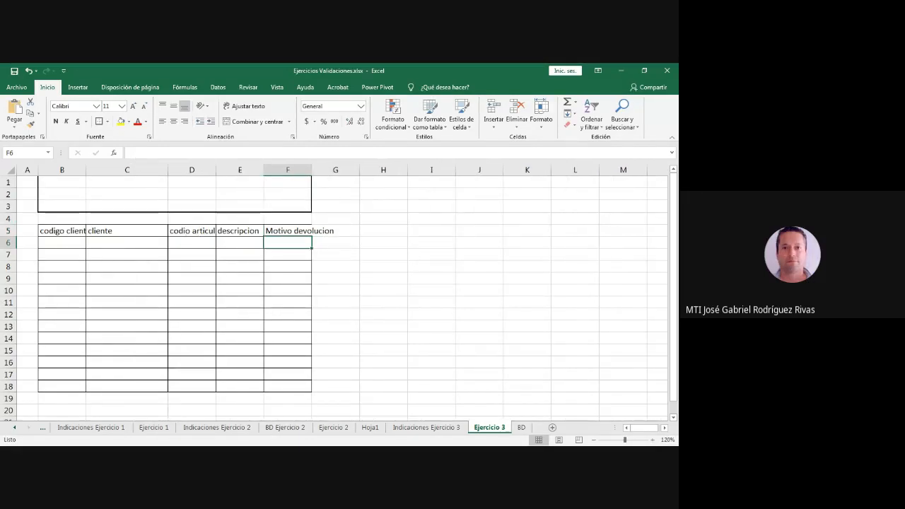
pyautogui.click(213, 232)
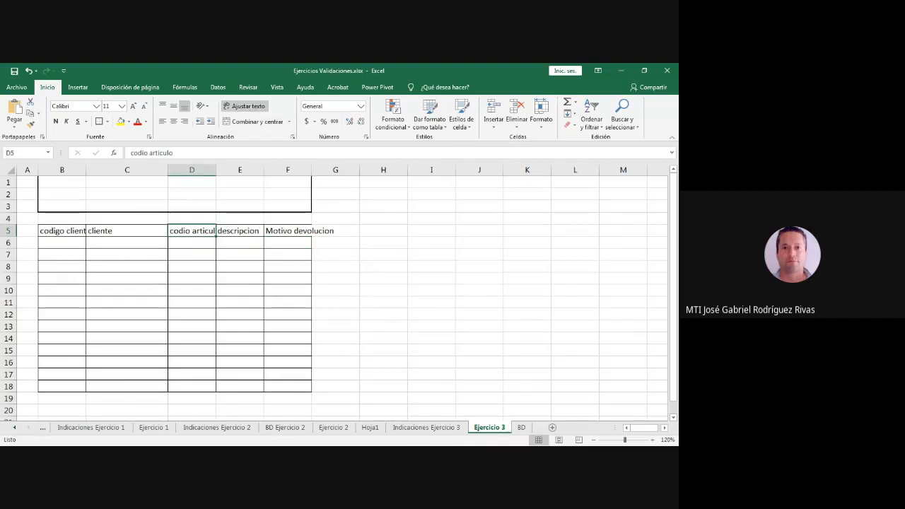
pyautogui.click(244, 106)
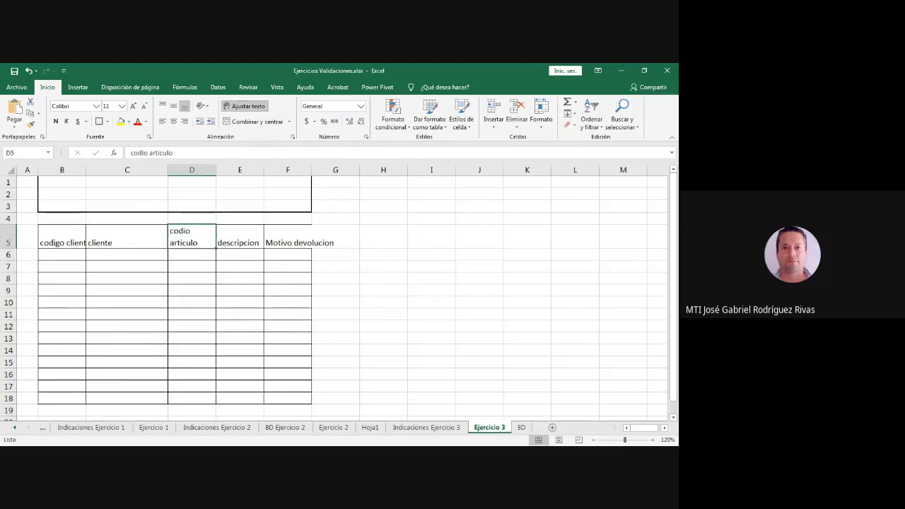
pyautogui.click(240, 237)
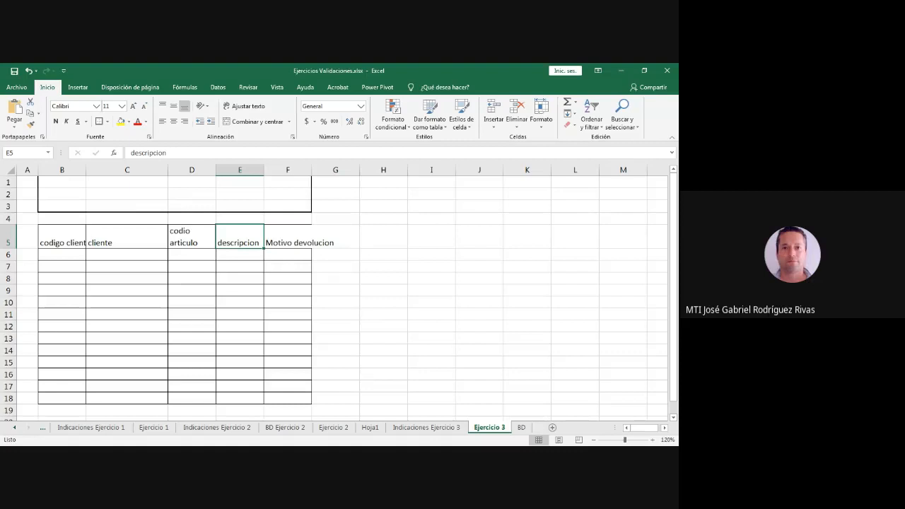
pyautogui.moveTo(263, 169); pyautogui.dragTo(371, 170)
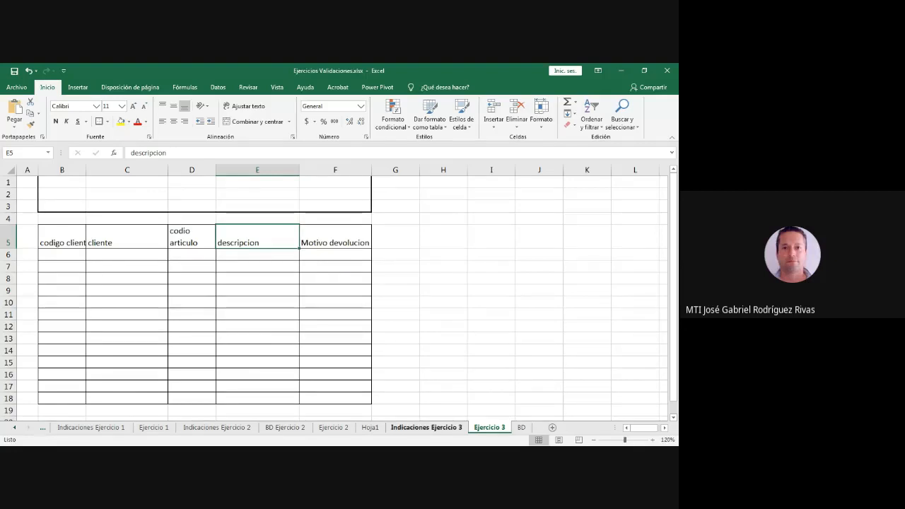
# Check the sample table's title on Indicaciones Ejercicio 3 and enter "registro de devoluciones" in B1 of Ejercicio 3.
pyautogui.click(427, 427)
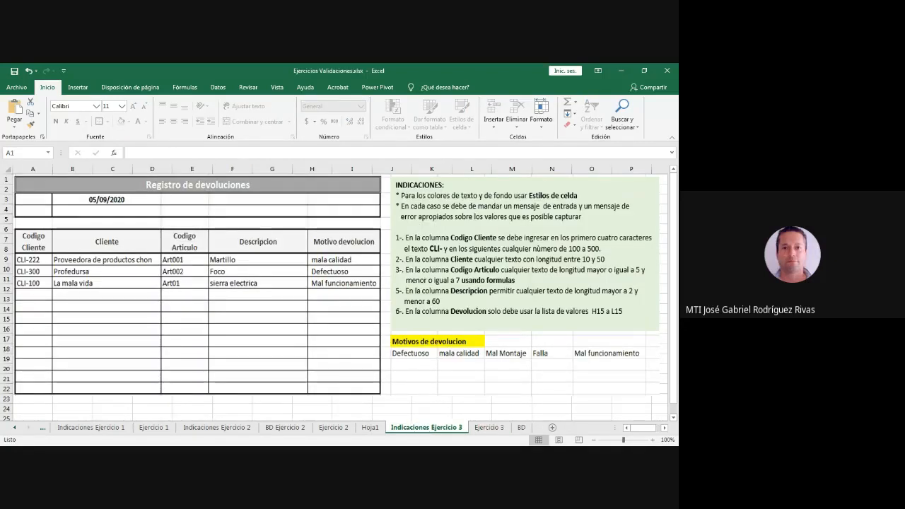
pyautogui.click(488, 427)
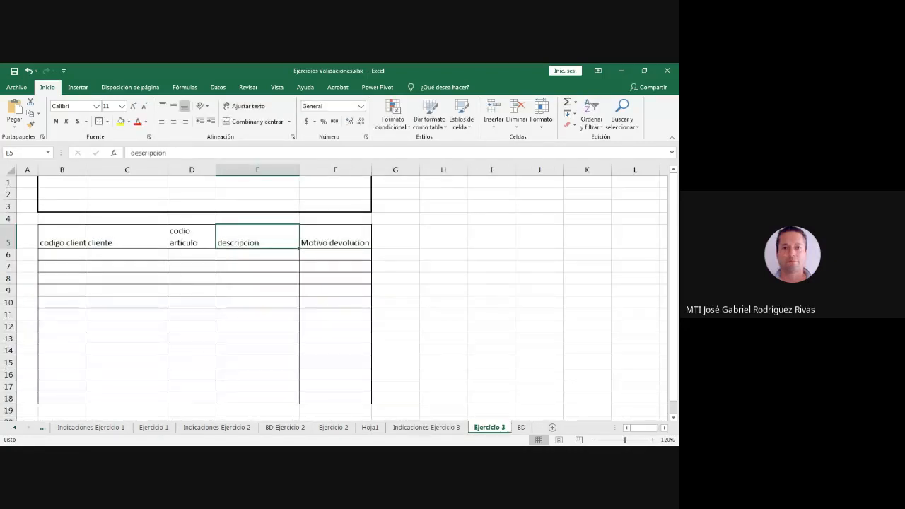
pyautogui.click(62, 182)
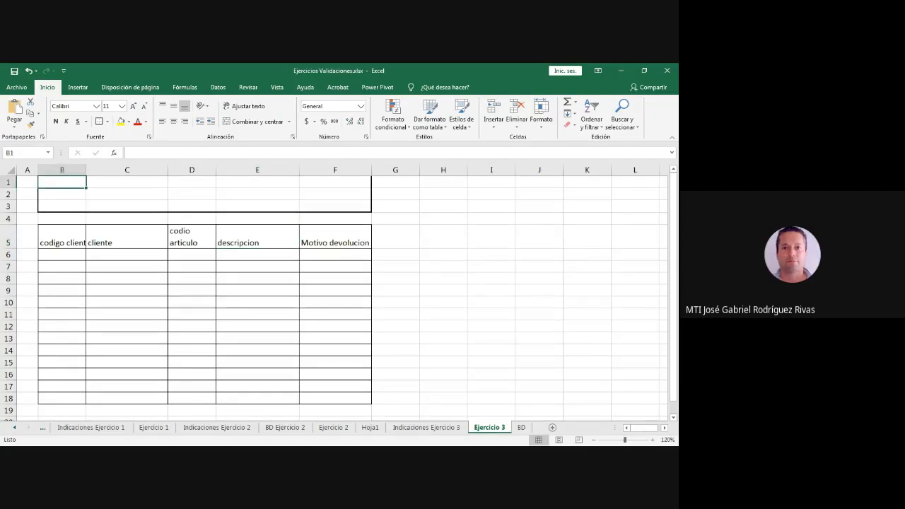
pyautogui.write('registro de')
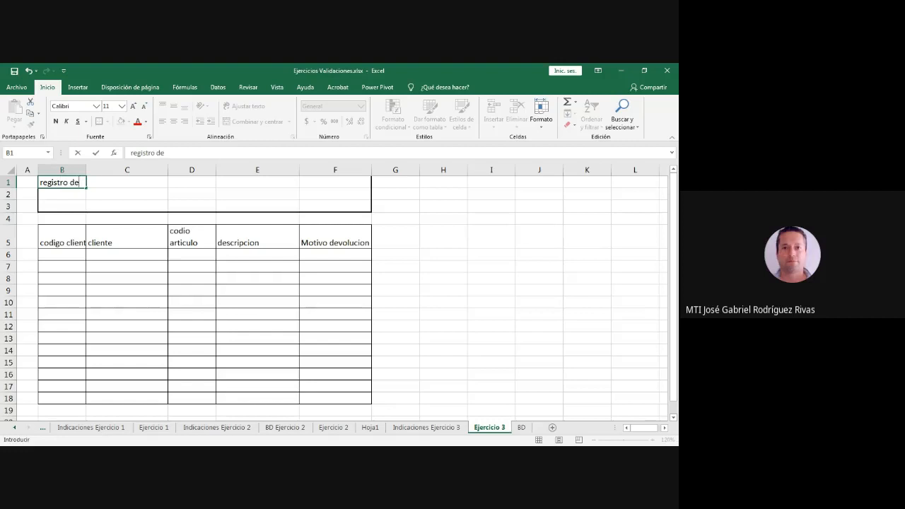
pyautogui.write(' devoluciones')
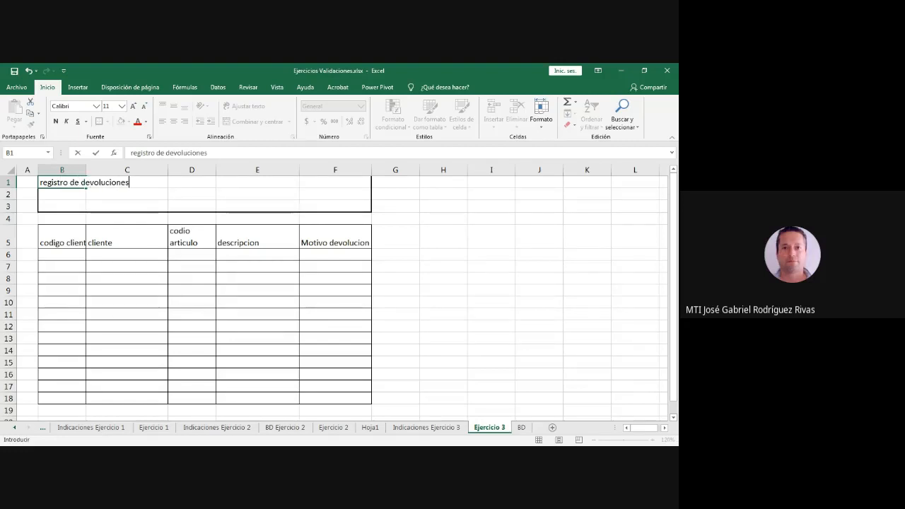
pyautogui.click(443, 206)
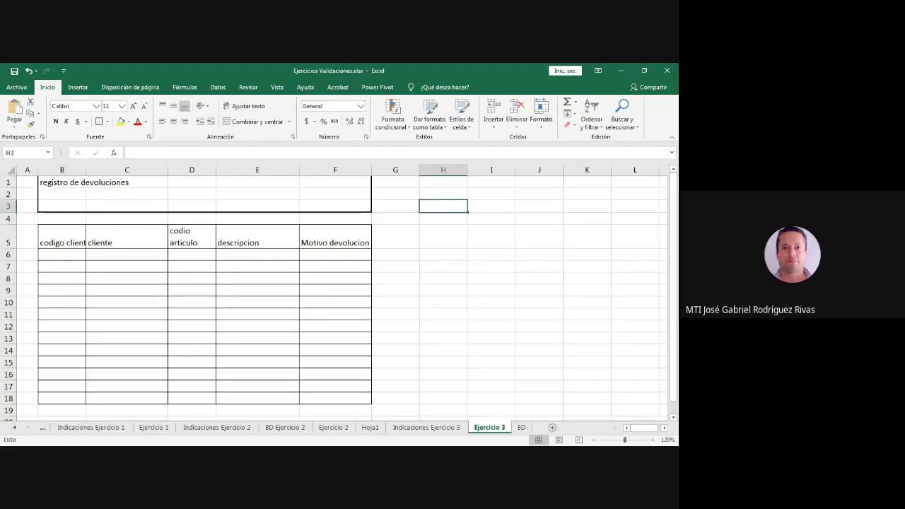
# Merge and center the title across B1:F1 and apply the gray Énfasis3 cell style to it.
pyautogui.moveTo(62, 182); pyautogui.dragTo(335, 183)
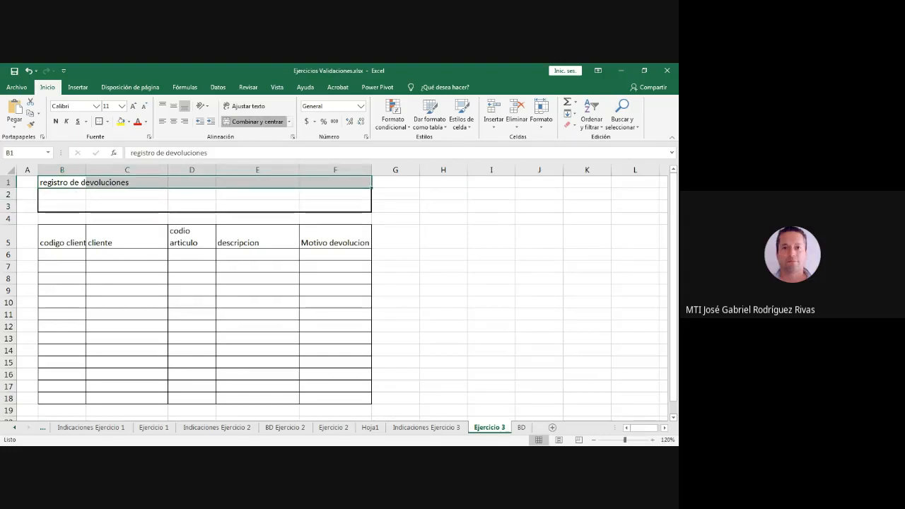
pyautogui.click(258, 122)
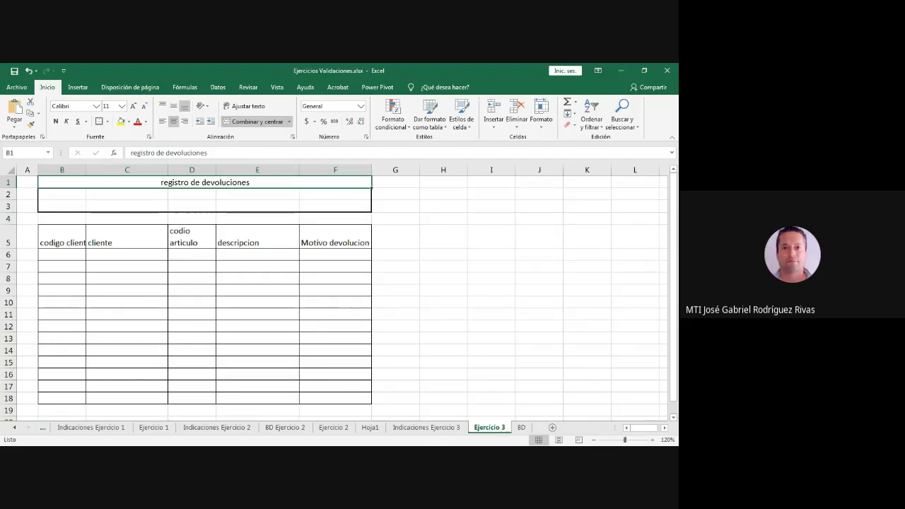
pyautogui.click(461, 113)
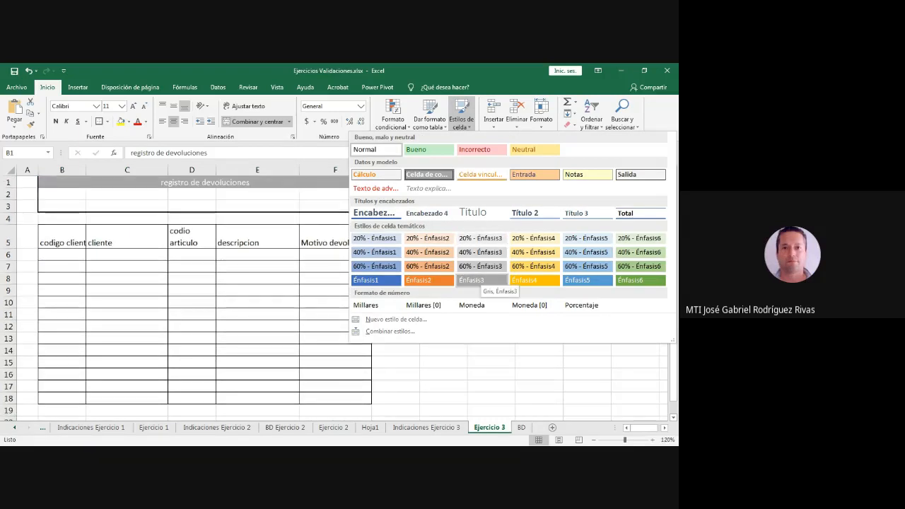
pyautogui.click(475, 280)
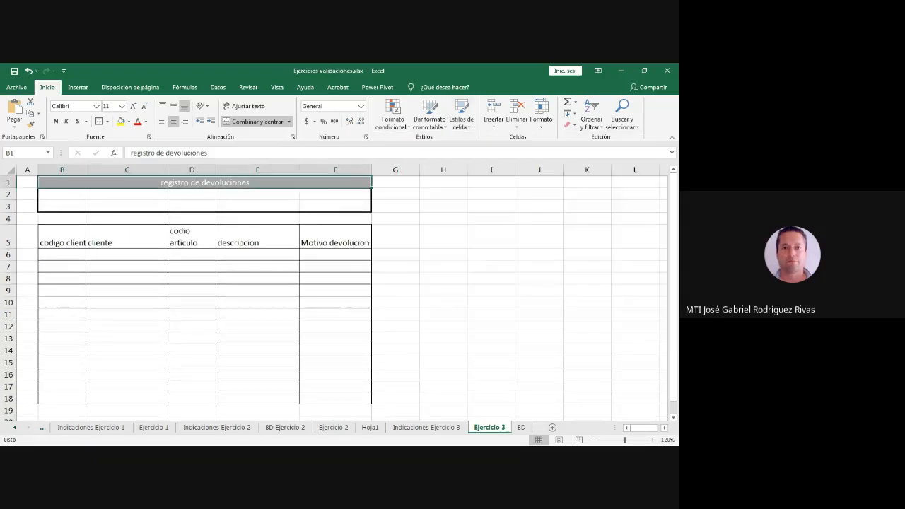
# Make the title in B1 bold at size 14 and capitalize its first letter so it reads "Registro de devoluciones".
pyautogui.click(56, 121)
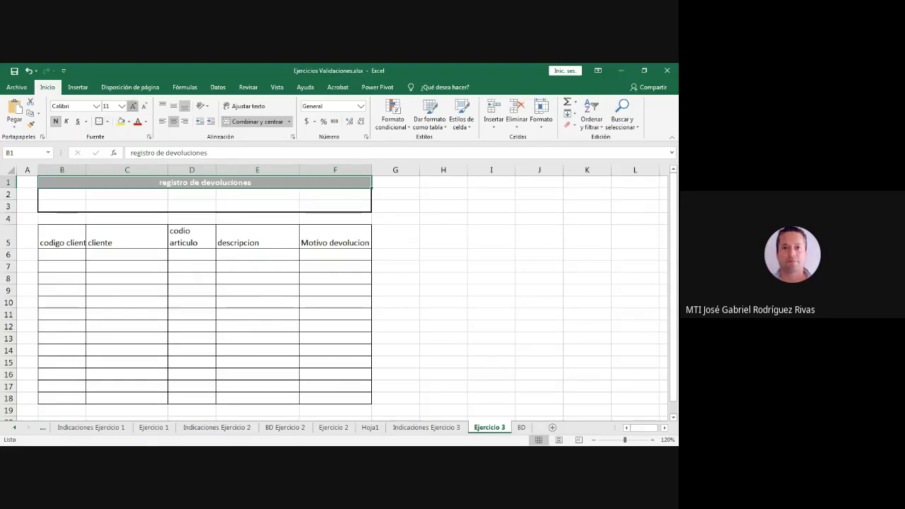
pyautogui.click(133, 106)
pyautogui.click(133, 106)
pyautogui.click(132, 152)
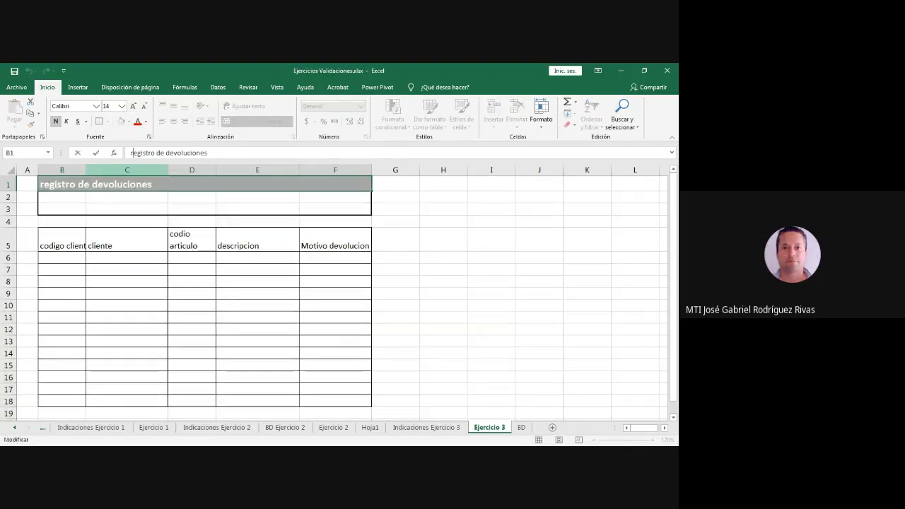
pyautogui.press('Delete')
pyautogui.write('R')
pyautogui.press('Return')
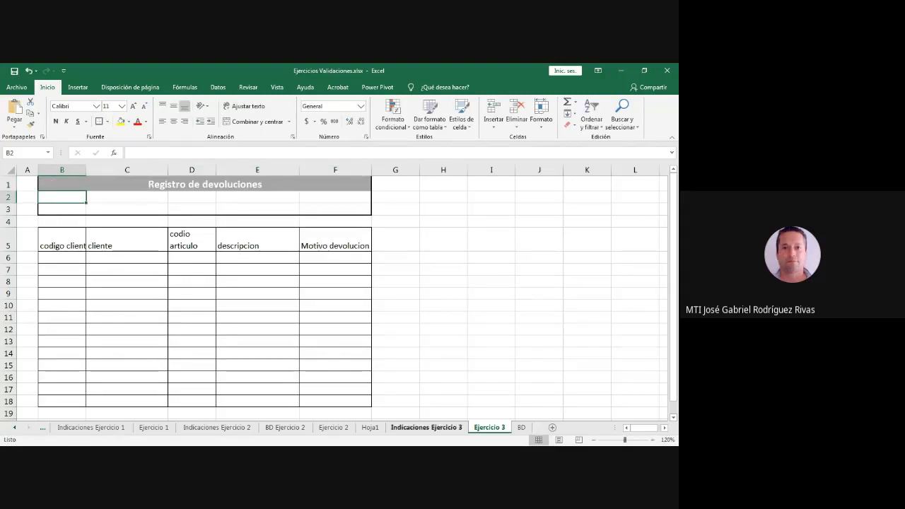
# Compare the table with the sample on Indicaciones Ejercicio 3 and apply a thick outside border around B5:F18 of Ejercicio 3.
pyautogui.hotkey('ctrl', 'pageup')
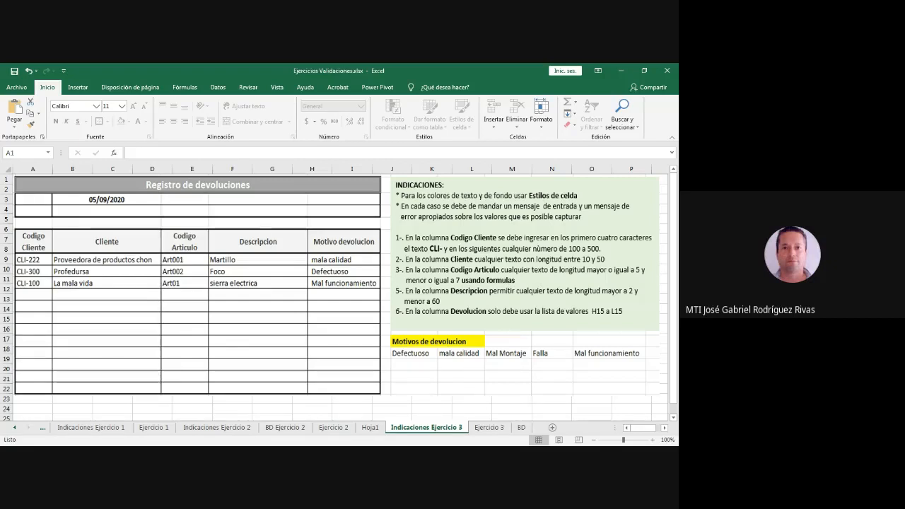
pyautogui.click(490, 427)
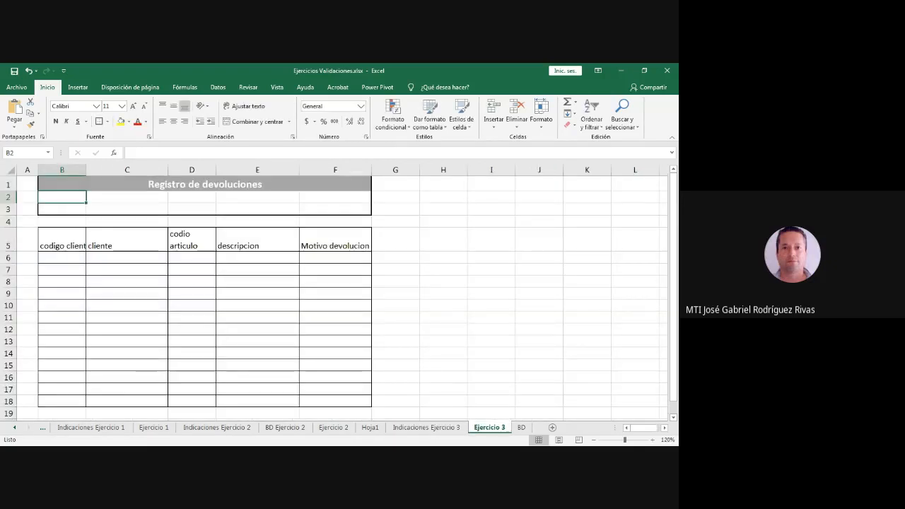
pyautogui.moveTo(62, 240); pyautogui.dragTo(335, 243)
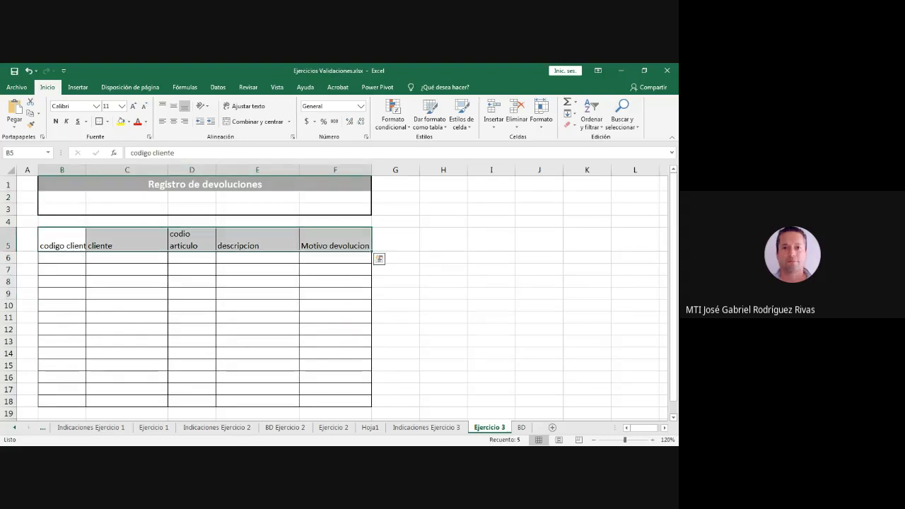
pyautogui.click(443, 269)
pyautogui.moveTo(62, 244); pyautogui.dragTo(335, 401)
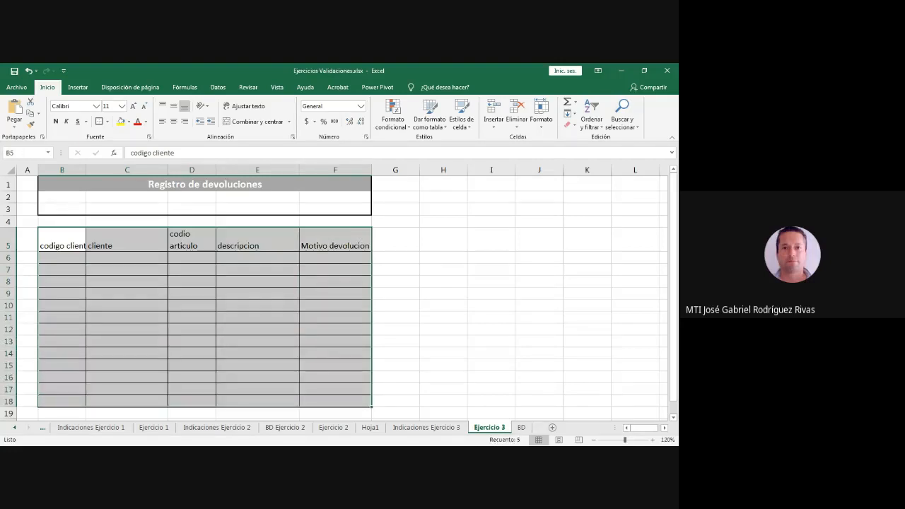
pyautogui.click(99, 121)
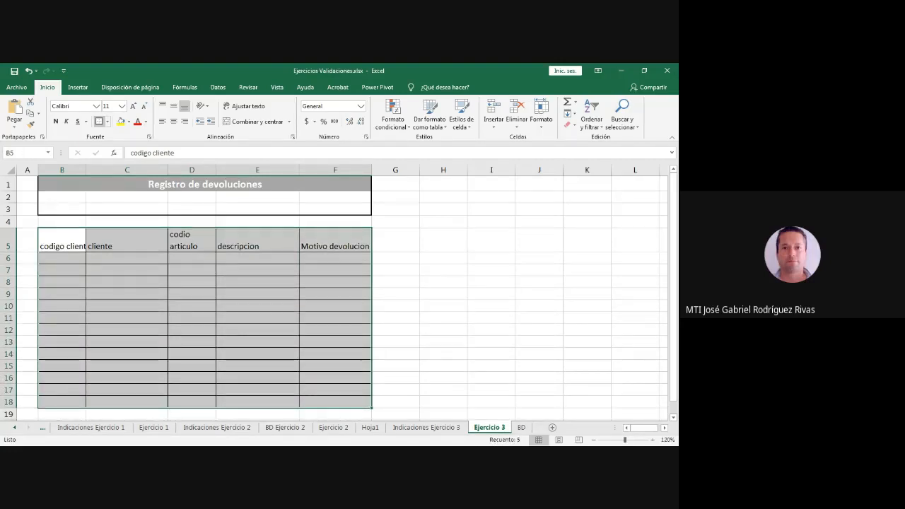
# Apply the 40% - Énfasis3 cell style to headers B5:F5, make them bold, and center them horizontally and vertically.
pyautogui.moveTo(62, 244); pyautogui.dragTo(335, 244)
pyautogui.click(461, 119)
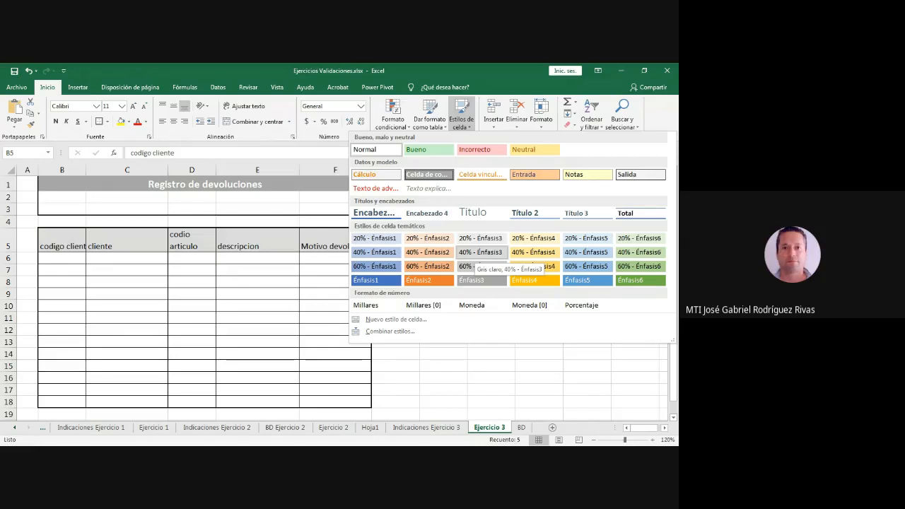
pyautogui.click(480, 251)
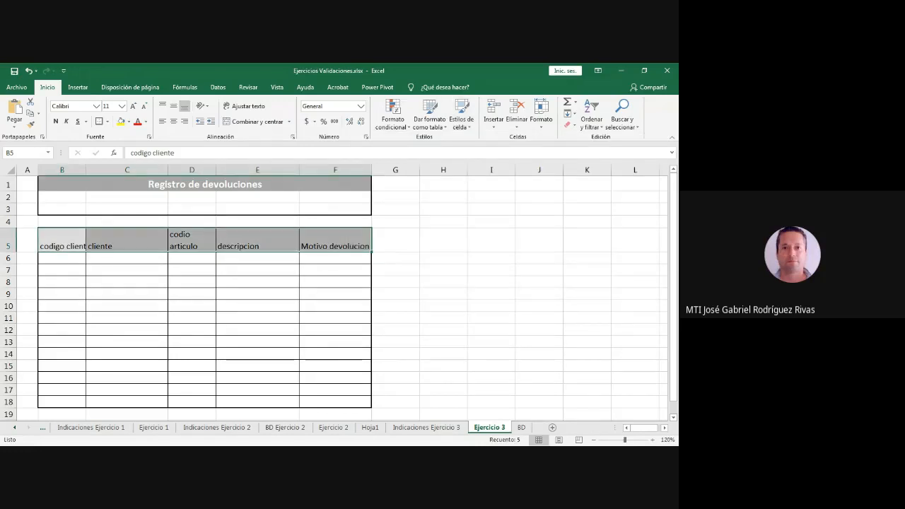
pyautogui.click(56, 121)
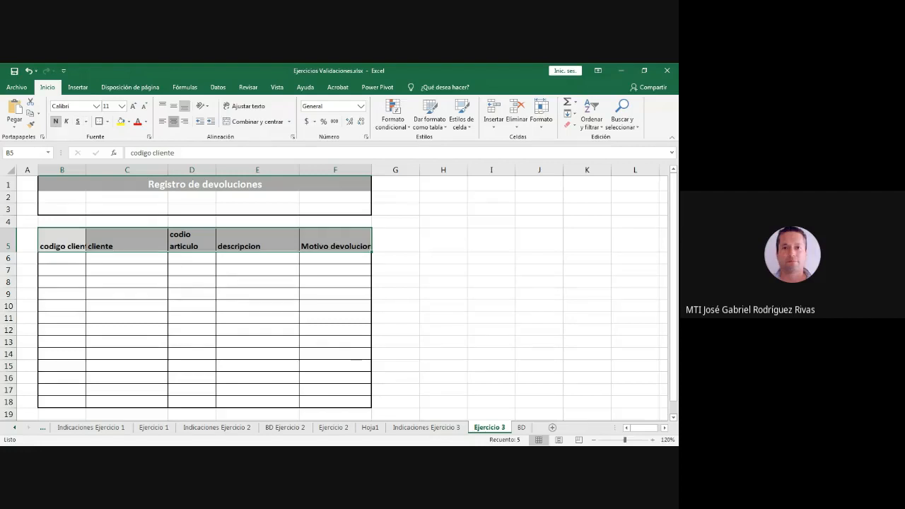
pyautogui.click(174, 121)
pyautogui.click(173, 105)
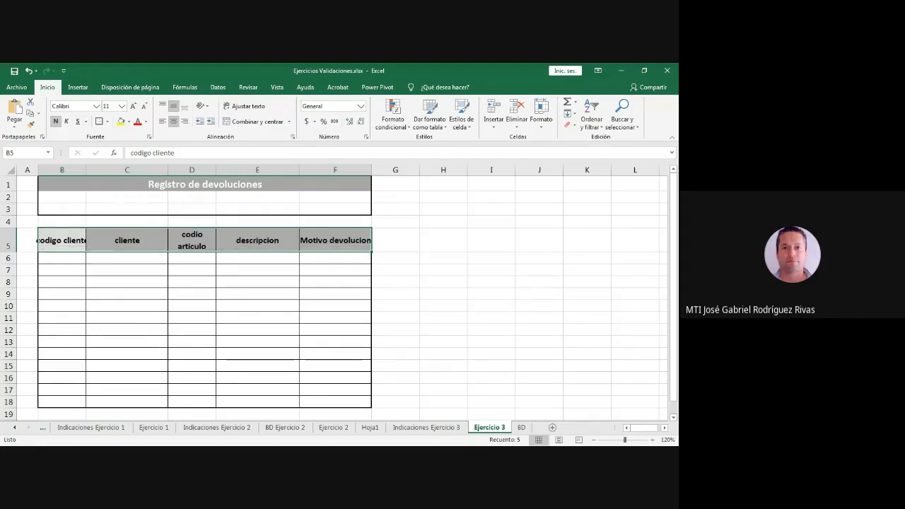
# Correct the header in D5 so it reads "Codigo articulo".
pyautogui.click(191, 240)
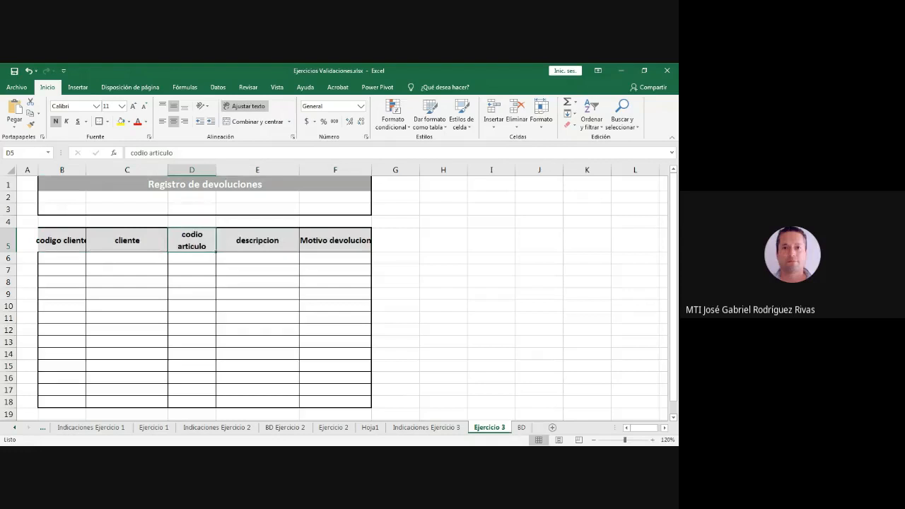
pyautogui.press('F2')
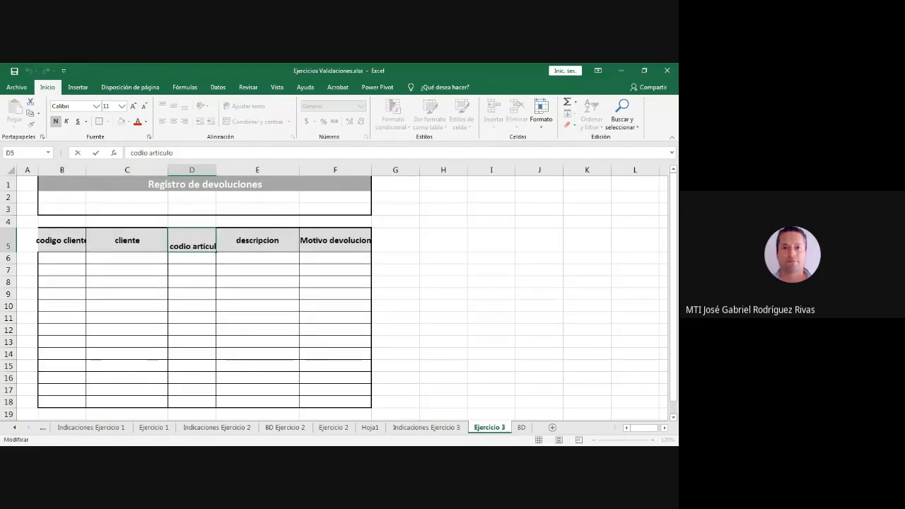
pyautogui.click(198, 185)
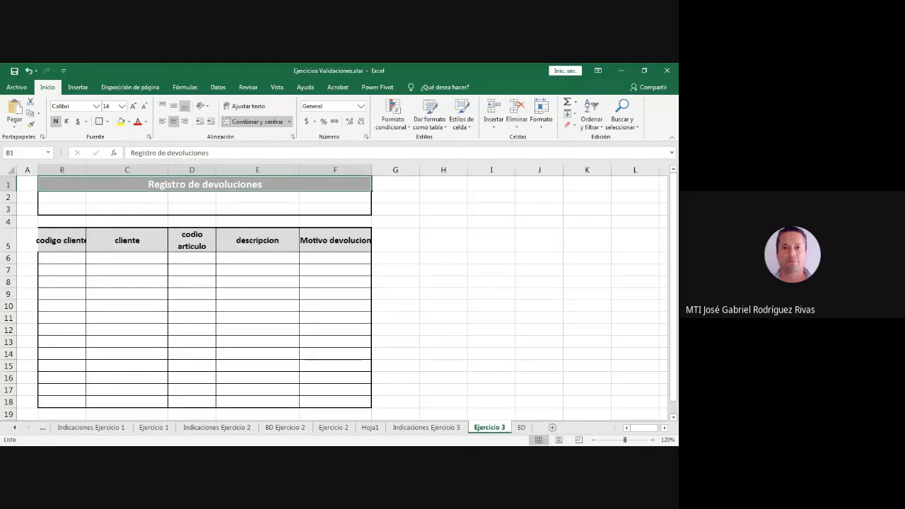
pyautogui.click(191, 240)
pyautogui.click(134, 153)
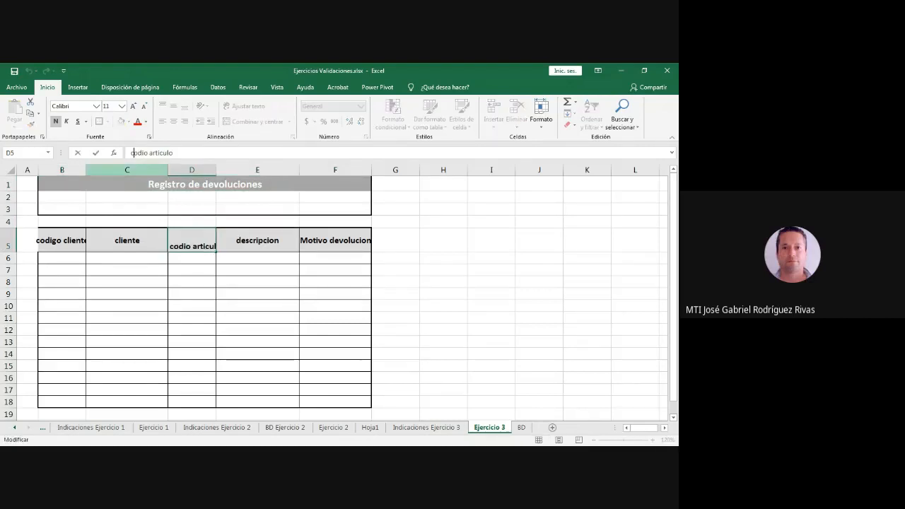
pyautogui.press('BackSpace')
pyautogui.write('Codi')
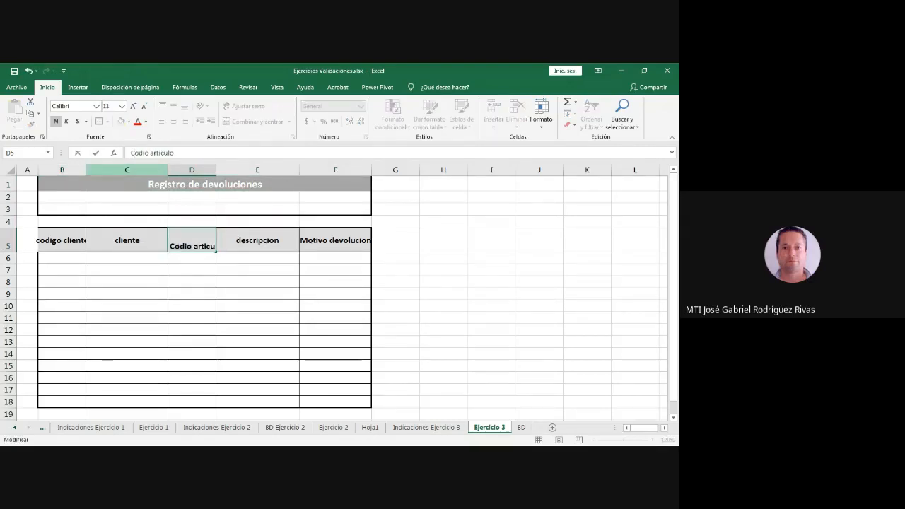
pyautogui.write('g')
pyautogui.press('Return')
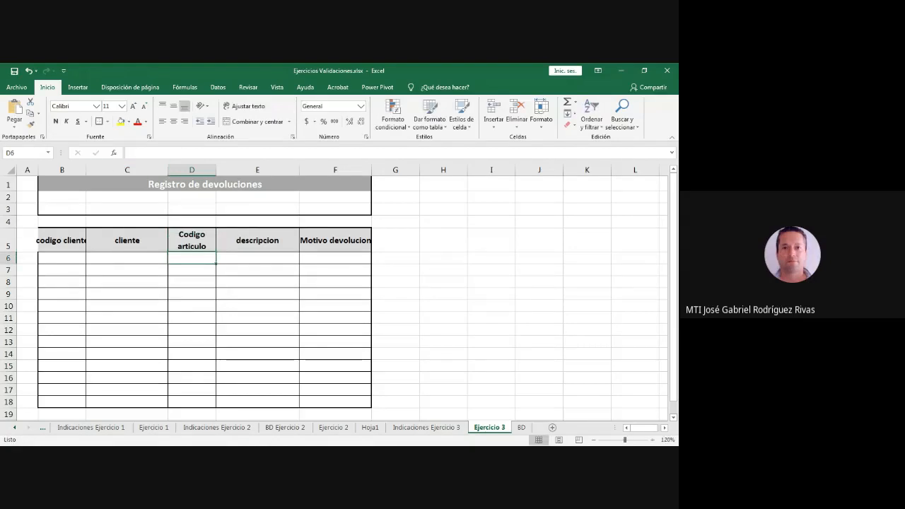
# Auto-fit the width of column B to its "codigo cliente" header and select B6.
pyautogui.doubleClick(85, 170)
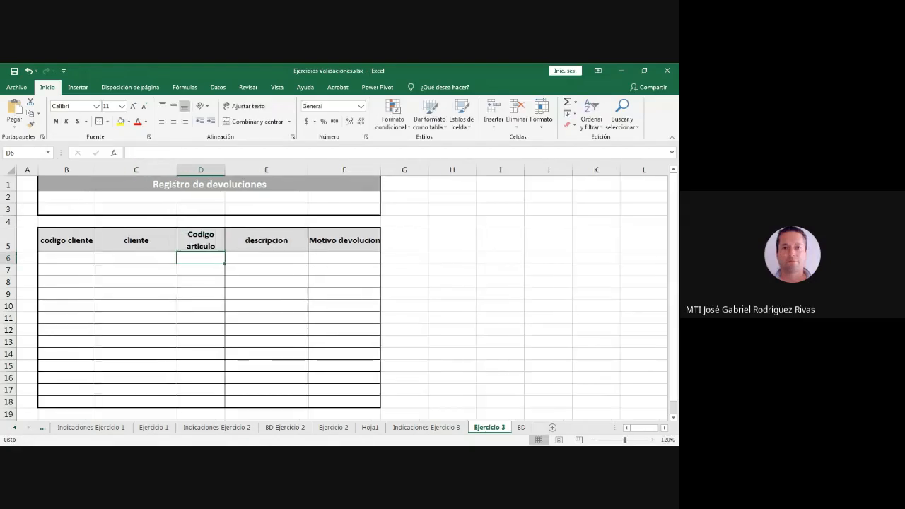
pyautogui.click(452, 270)
pyautogui.click(67, 258)
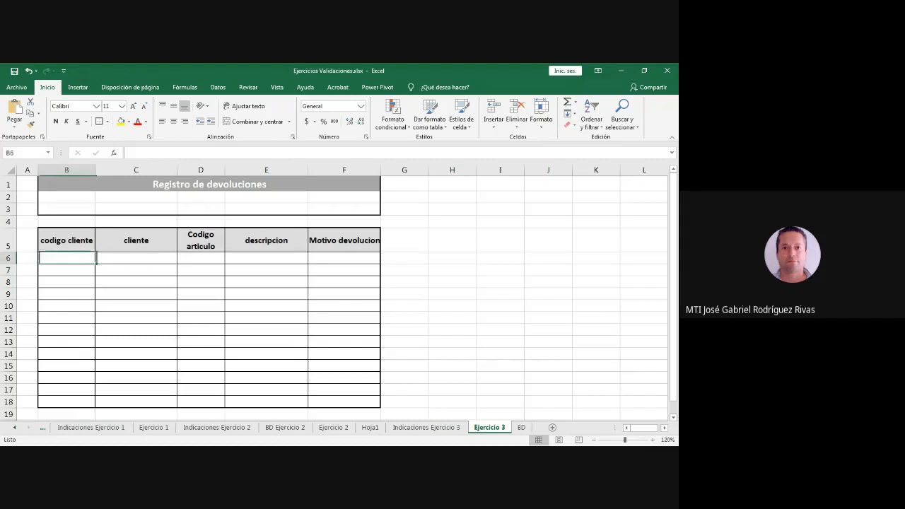
# Review the validation rules on Indicaciones Ejercicio 3 and slightly narrow column G of Ejercicio 3.
pyautogui.hotkey('alt', 'Tab')
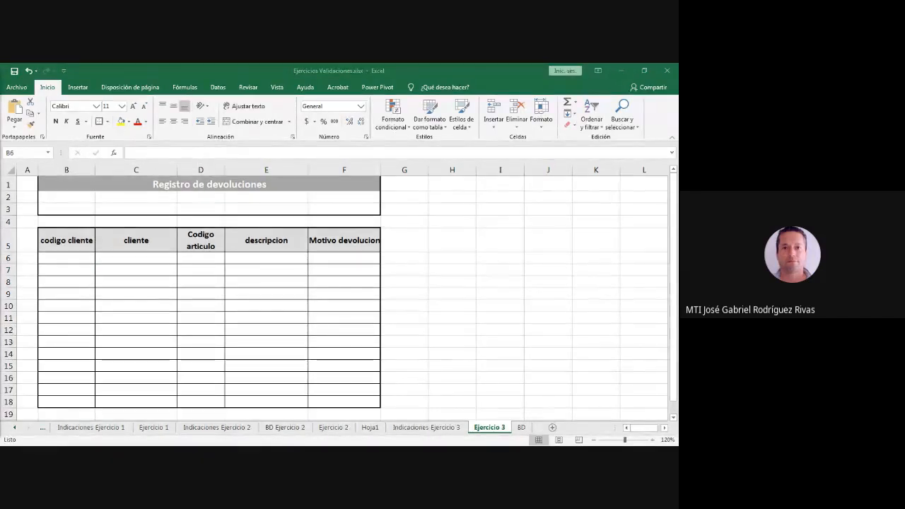
pyautogui.hotkey('alt', 'Tab')
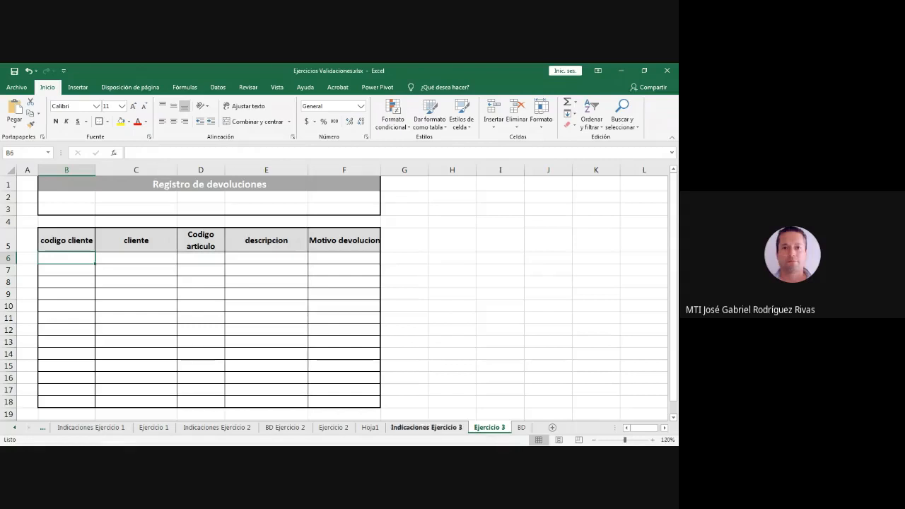
pyautogui.click(426, 427)
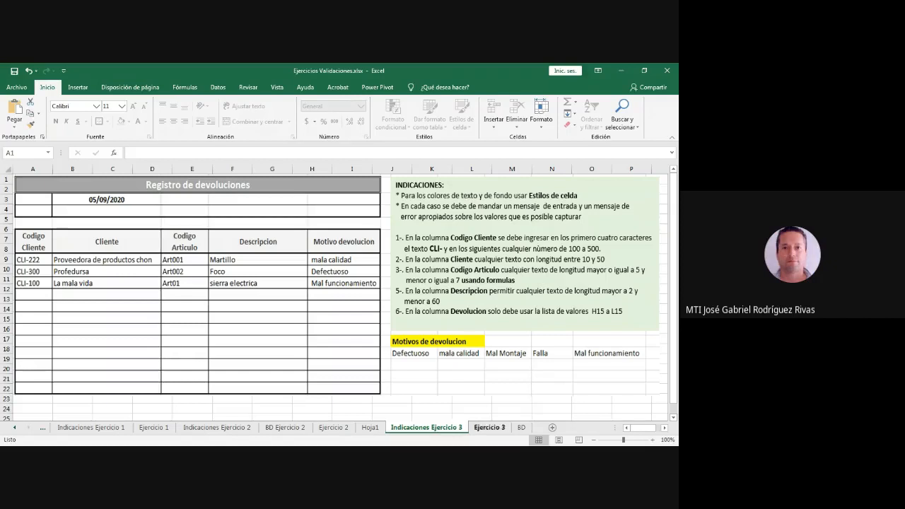
pyautogui.click(489, 428)
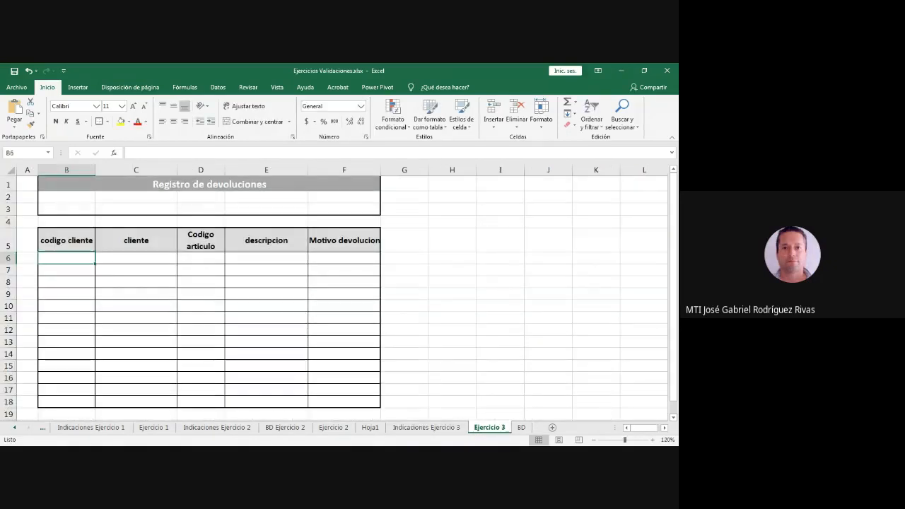
pyautogui.click(404, 270)
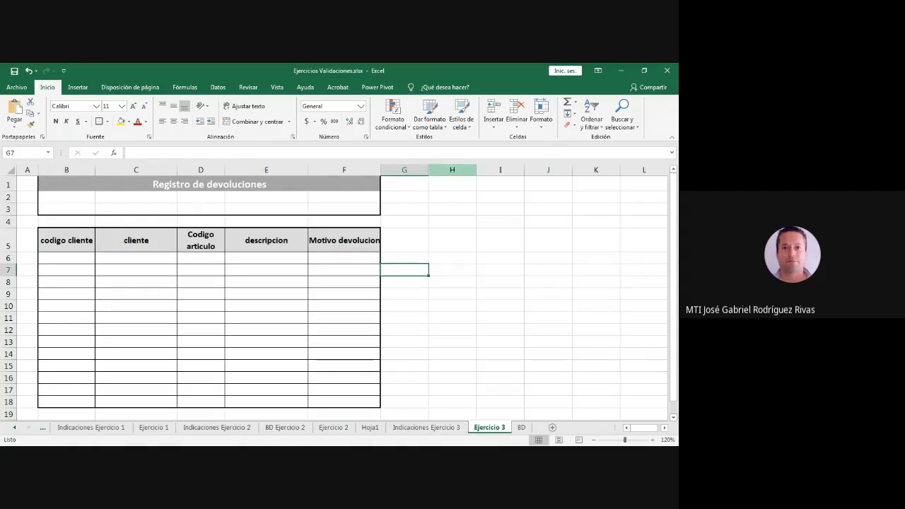
pyautogui.moveTo(428, 170); pyautogui.dragTo(409, 169)
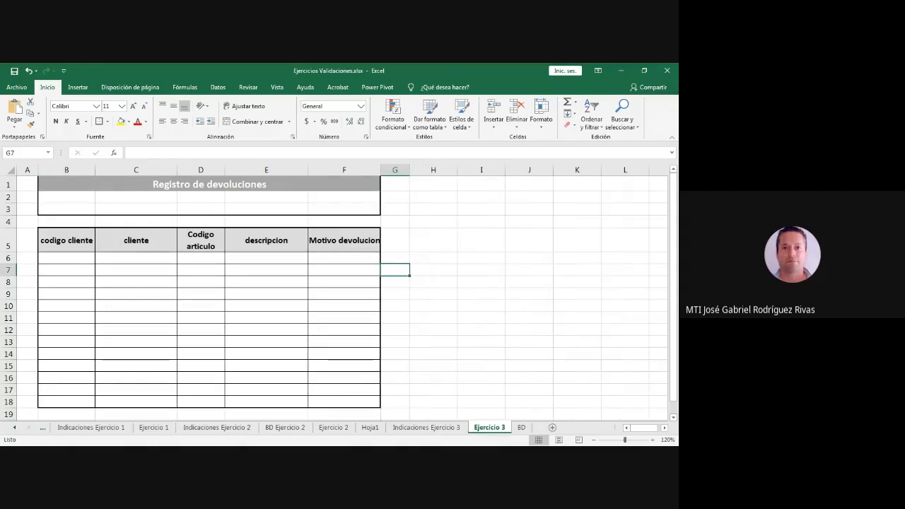
# Enter the formula =IZQUIERDA(B6,4) in H6 to extract the first four characters of the client code.
pyautogui.click(434, 258)
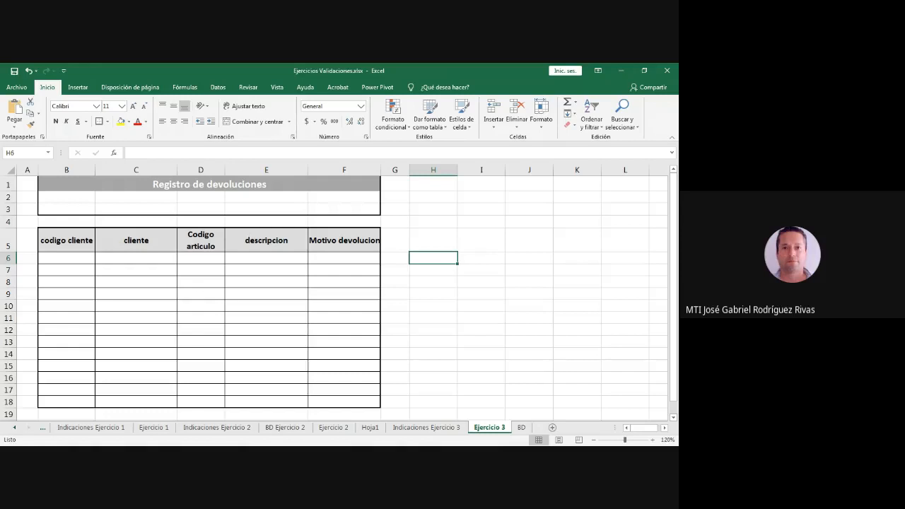
pyautogui.write('=')
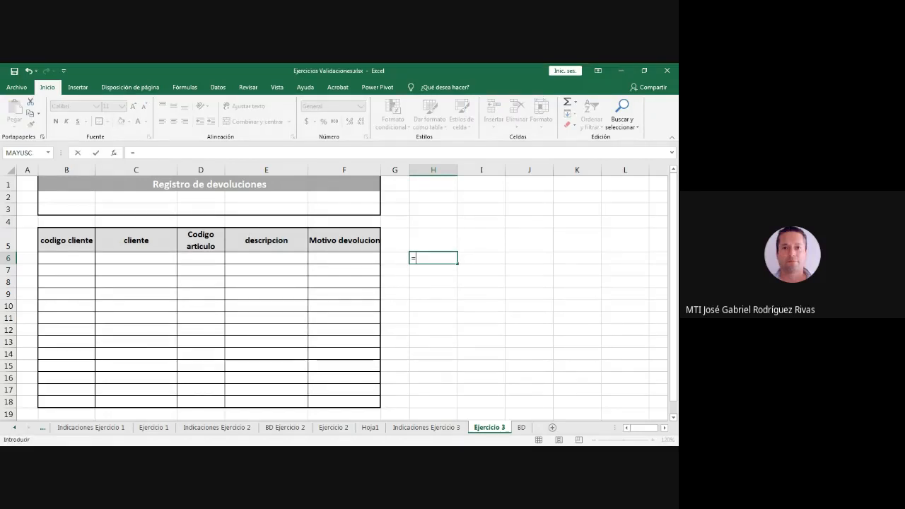
pyautogui.write('i')
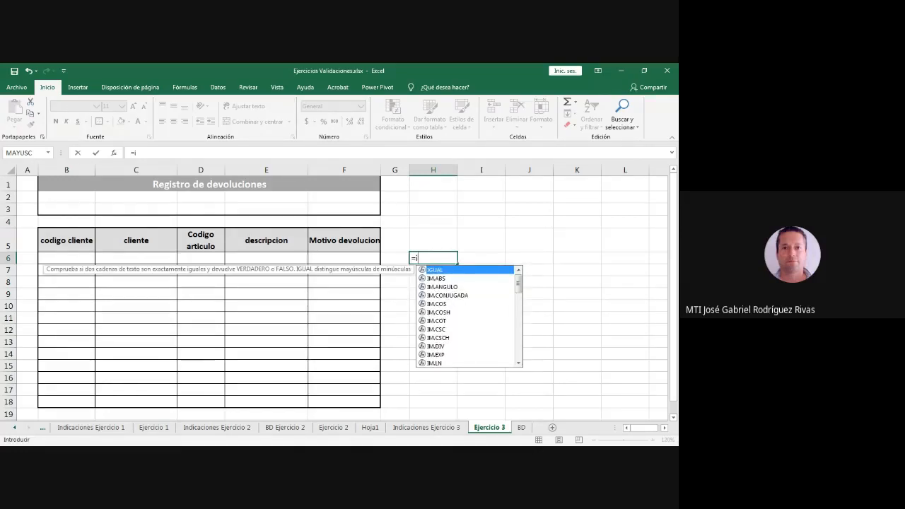
pyautogui.write('zquier')
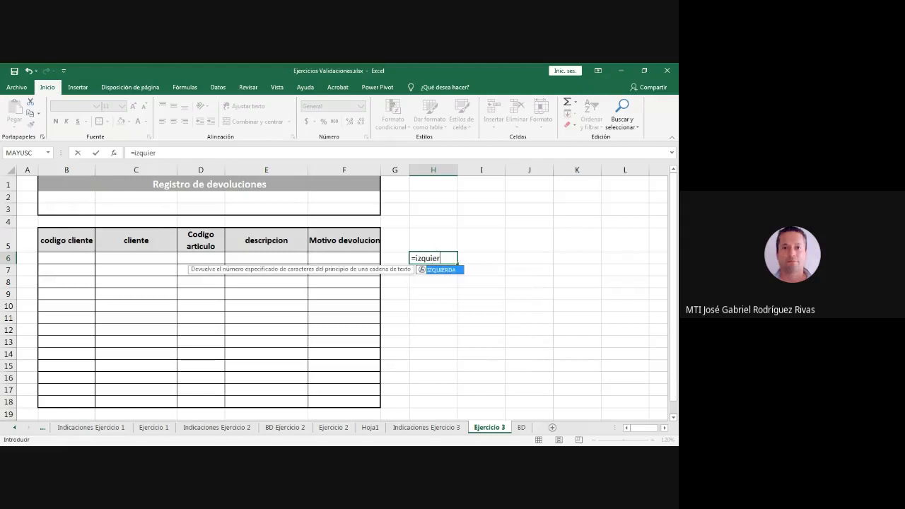
pyautogui.write('da')
pyautogui.write('(')
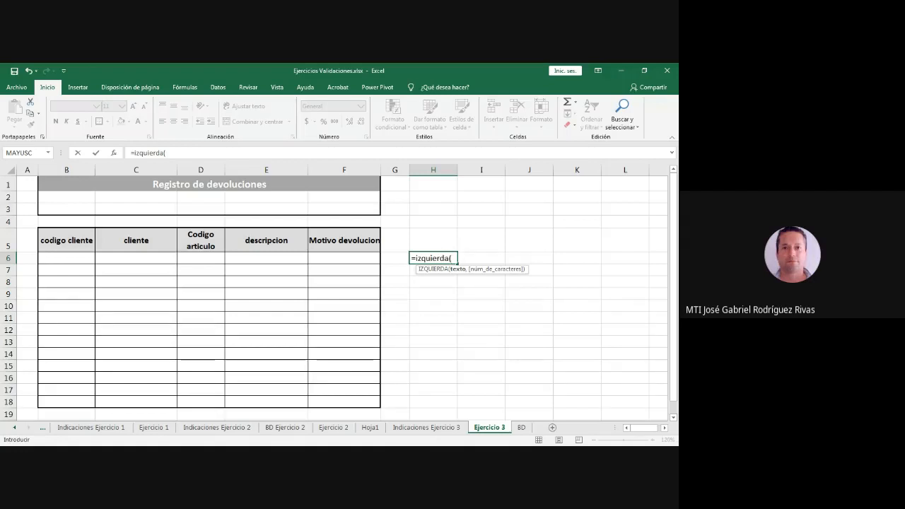
pyautogui.click(67, 258)
pyautogui.write(',')
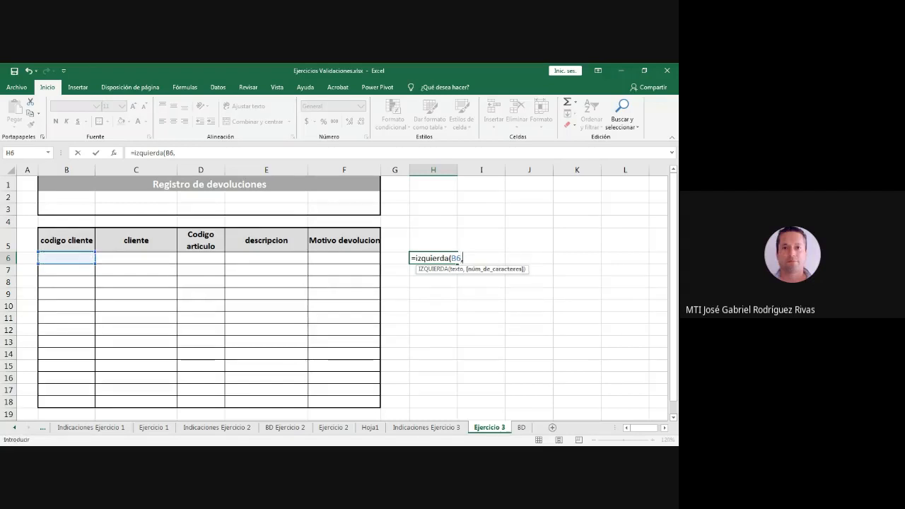
pyautogui.write('4)')
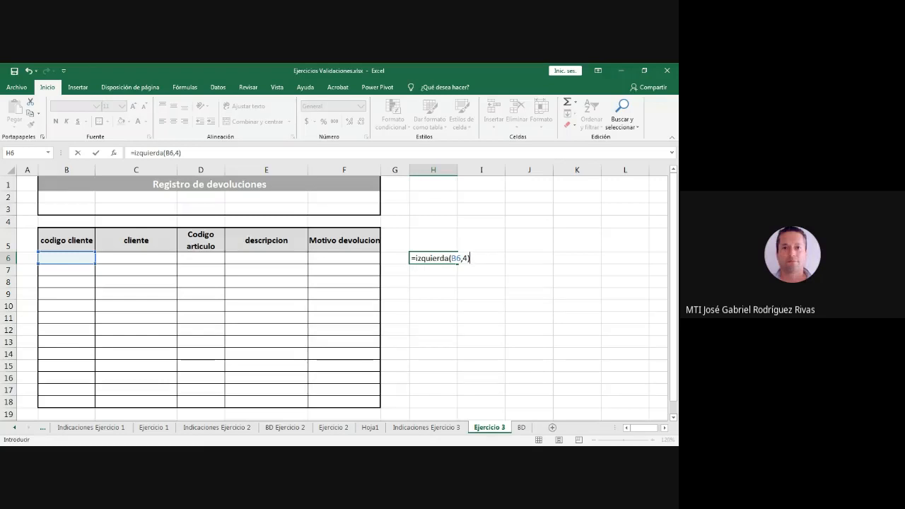
pyautogui.hotkey('ctrl', 'Return')
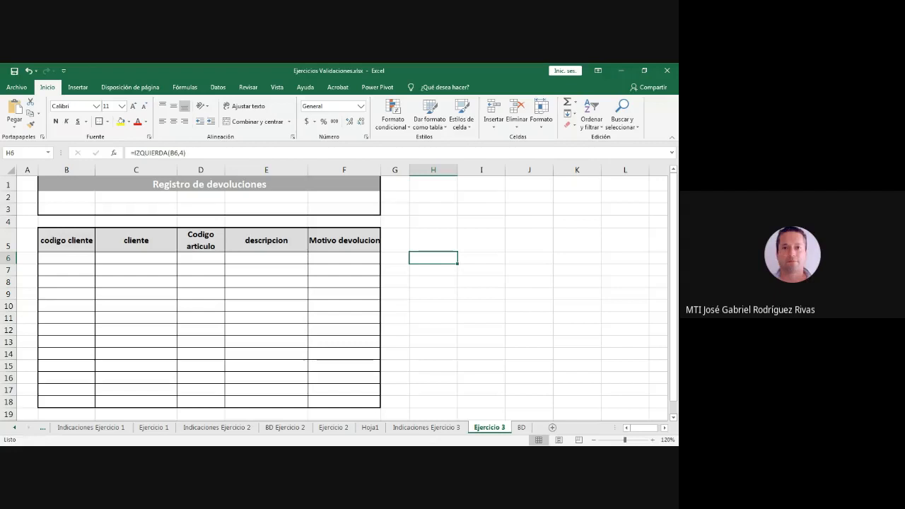
# Enter the sample code "codigoxxx" in B6 to test the formula, and select H6 to examine its result.
pyautogui.click(67, 258)
pyautogui.write('codigo')
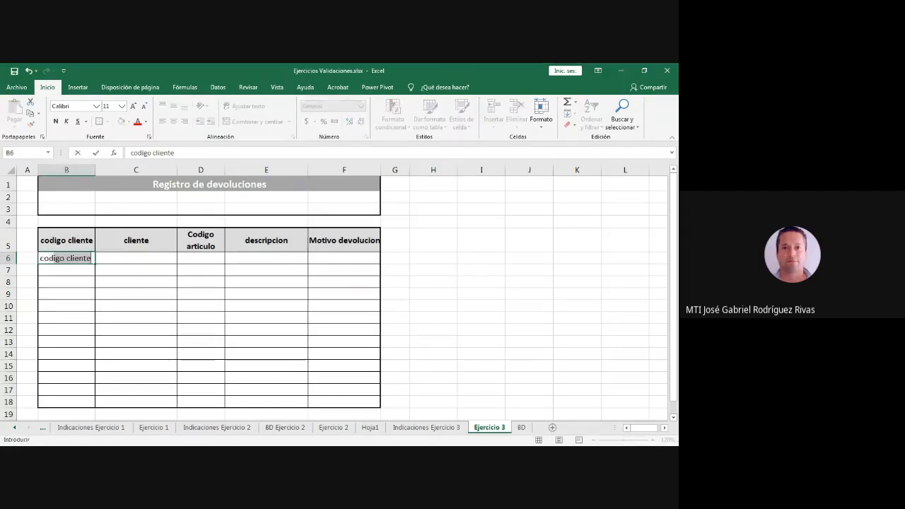
pyautogui.write('xxx')
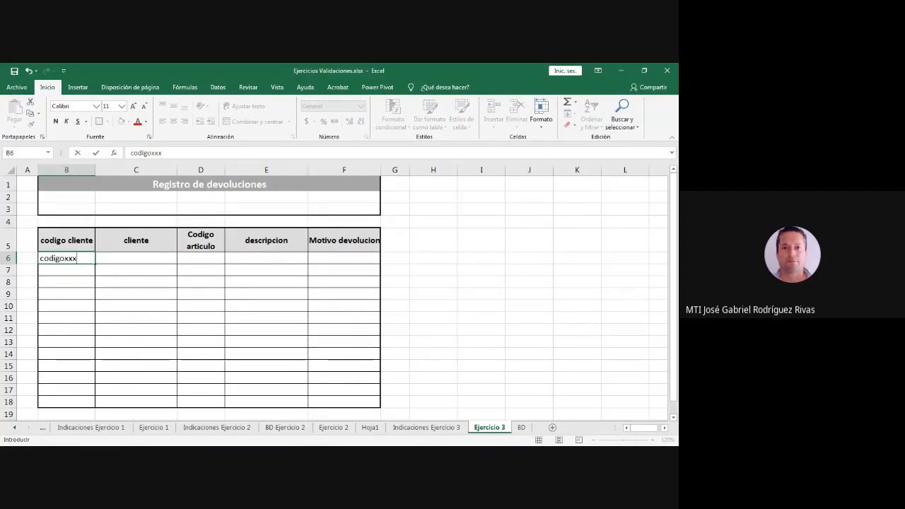
pyautogui.press('Return')
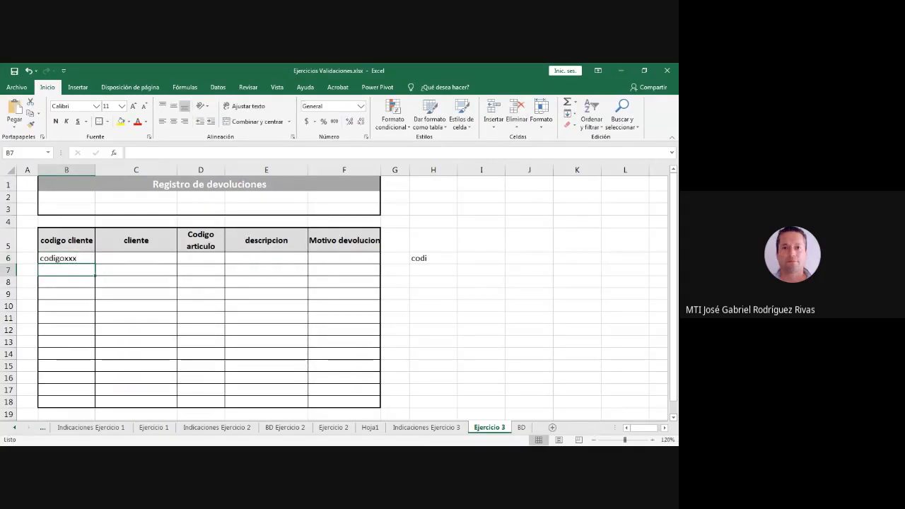
pyautogui.click(434, 258)
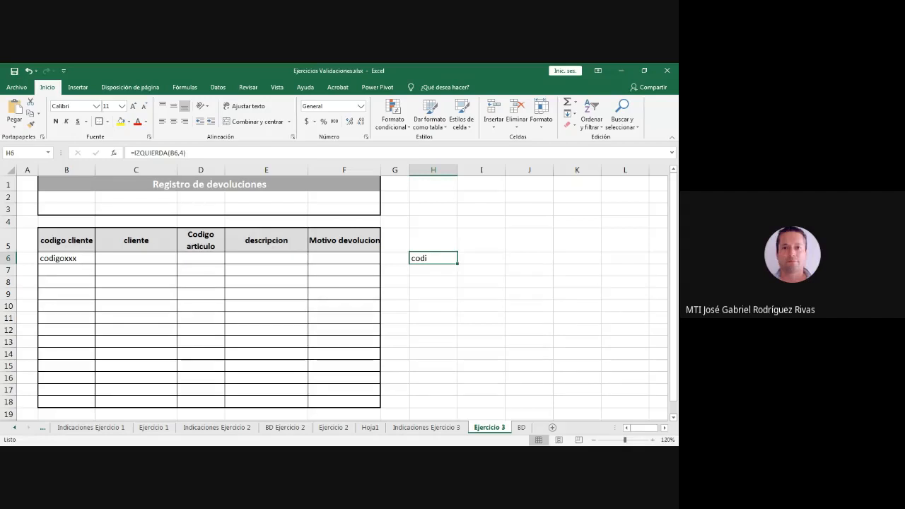
# Extend the H6 formula to =IZQUIERDA(B6,4) = "CLI-" to check the code's prefix, and review the comparison.
pyautogui.click(433, 294)
pyautogui.click(433, 258)
pyautogui.press('F2')
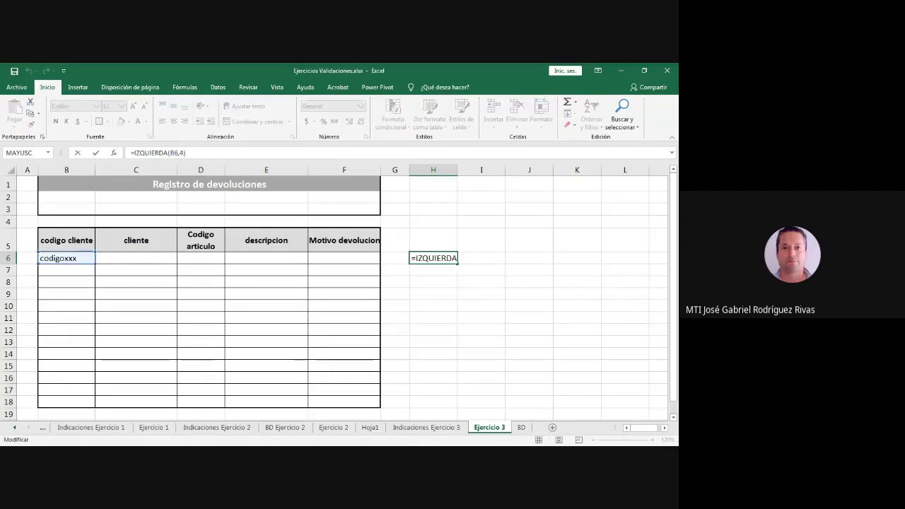
pyautogui.write('=')
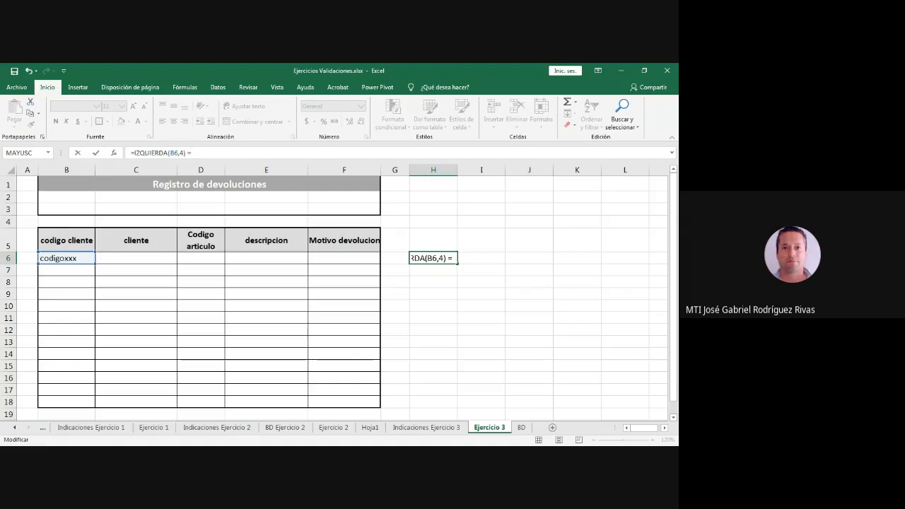
pyautogui.write(' "CLI-')
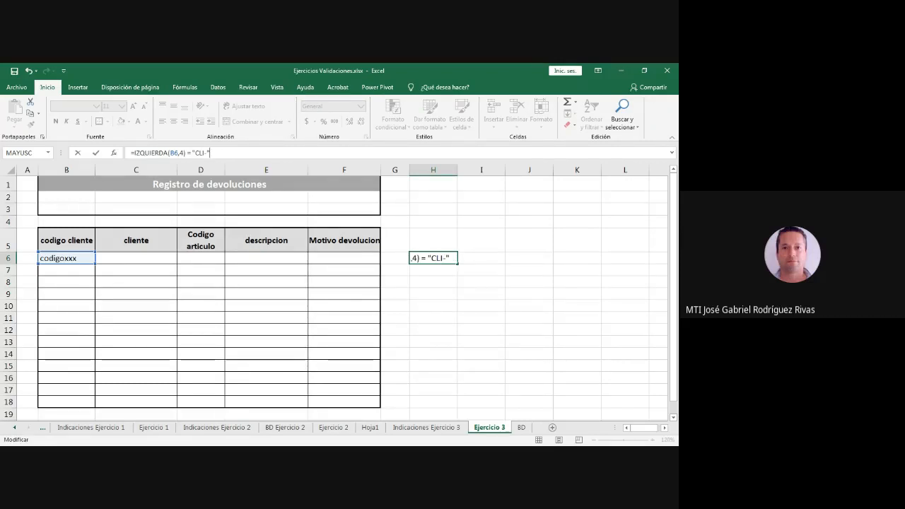
pyautogui.press('Return')
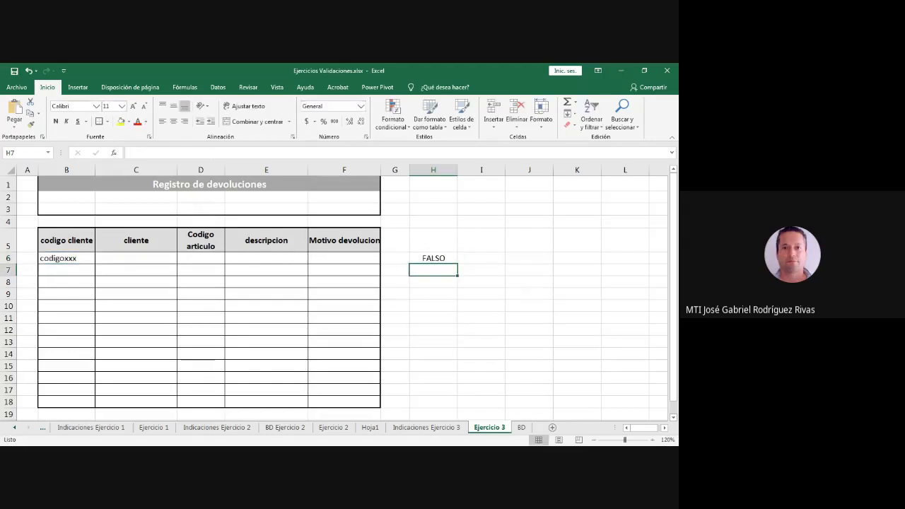
pyautogui.click(434, 258)
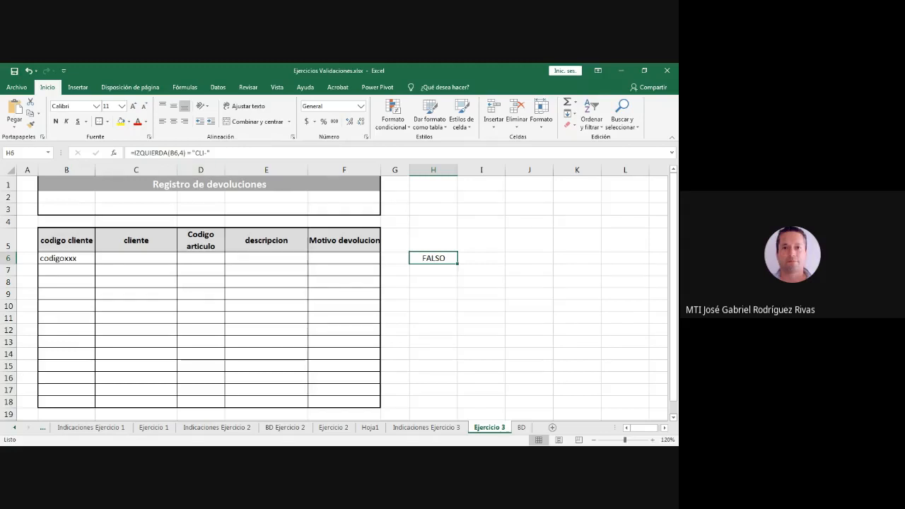
pyautogui.moveTo(135, 153); pyautogui.dragTo(175, 153)
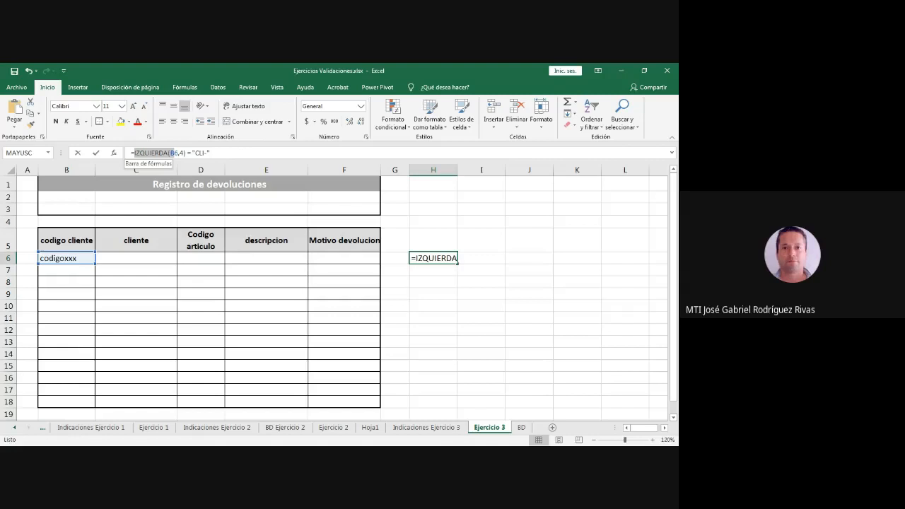
pyautogui.moveTo(175, 153); pyautogui.dragTo(206, 153)
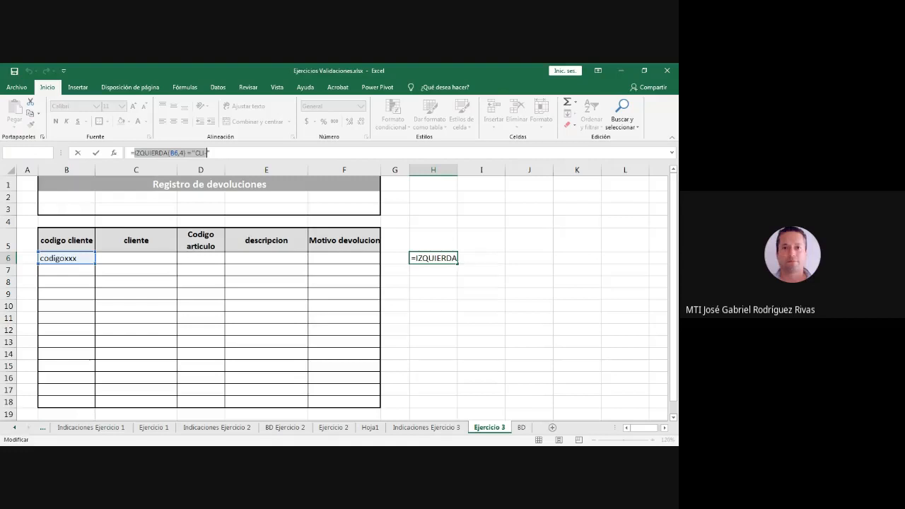
pyautogui.press('Return')
pyautogui.click(434, 258)
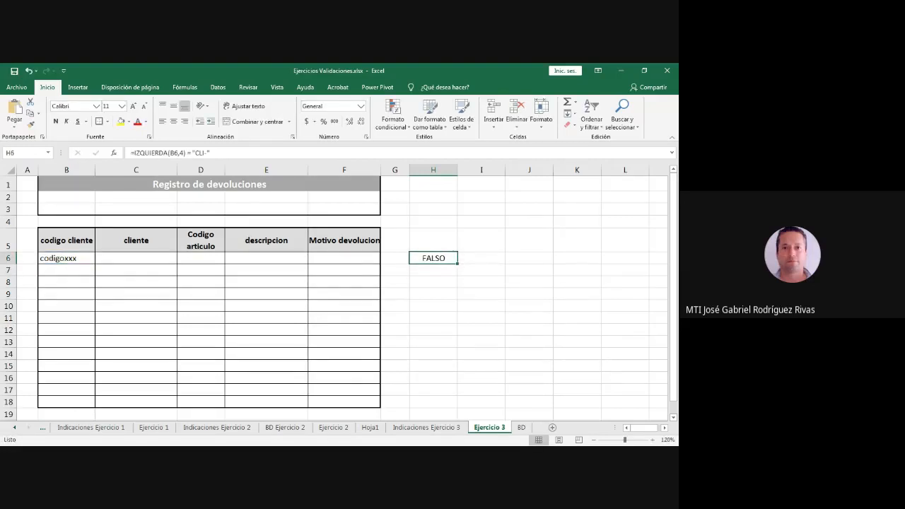
# Replace the sample in B6 with a test client code made of uppercase CLI- and a three-digit number.
pyautogui.click(66, 258)
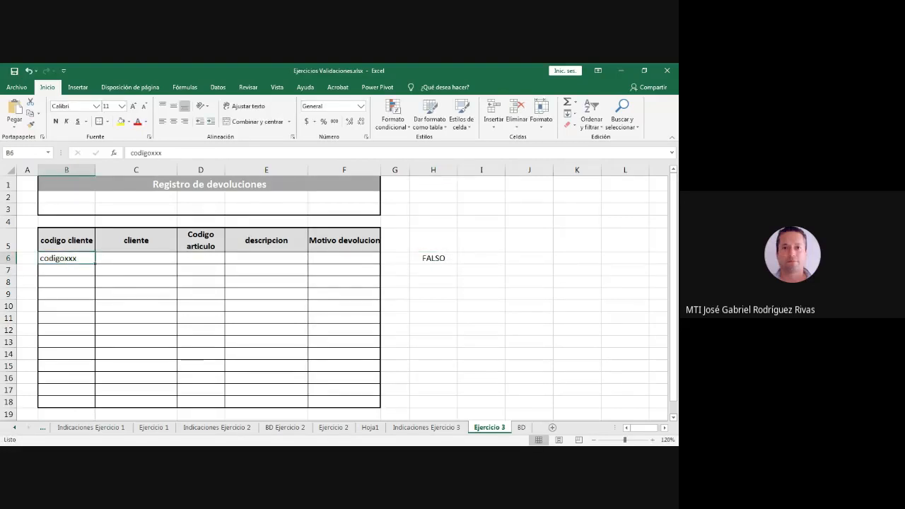
pyautogui.write('cli-')
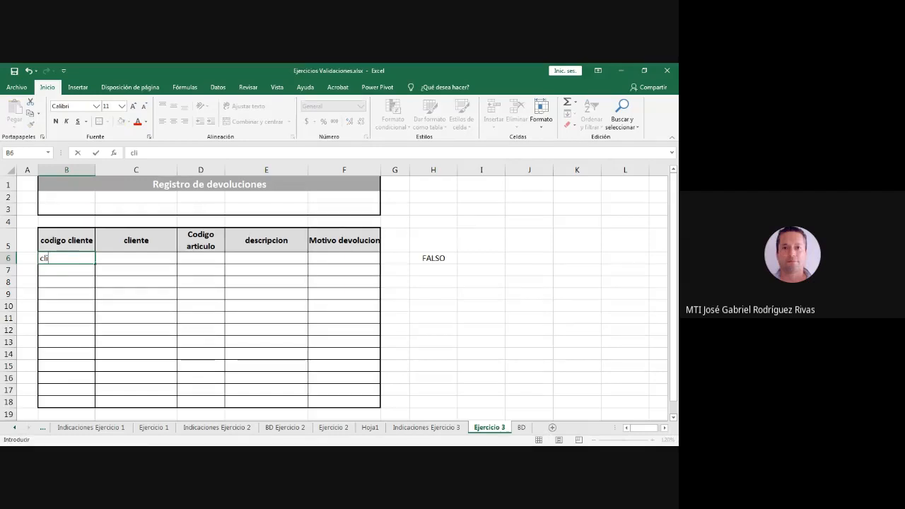
pyautogui.press('BackSpace')
pyautogui.press('BackSpace')
pyautogui.press('BackSpace')
pyautogui.press('BackSpace')
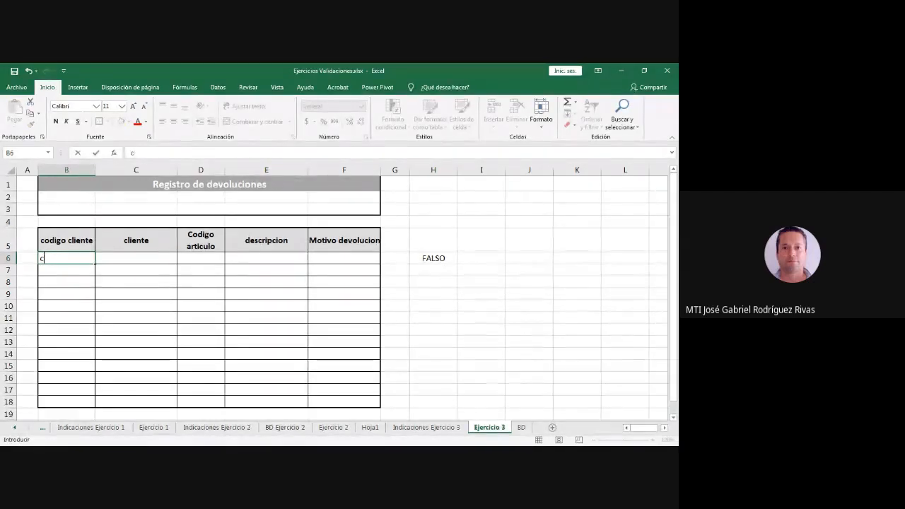
pyautogui.write('CLI-123')
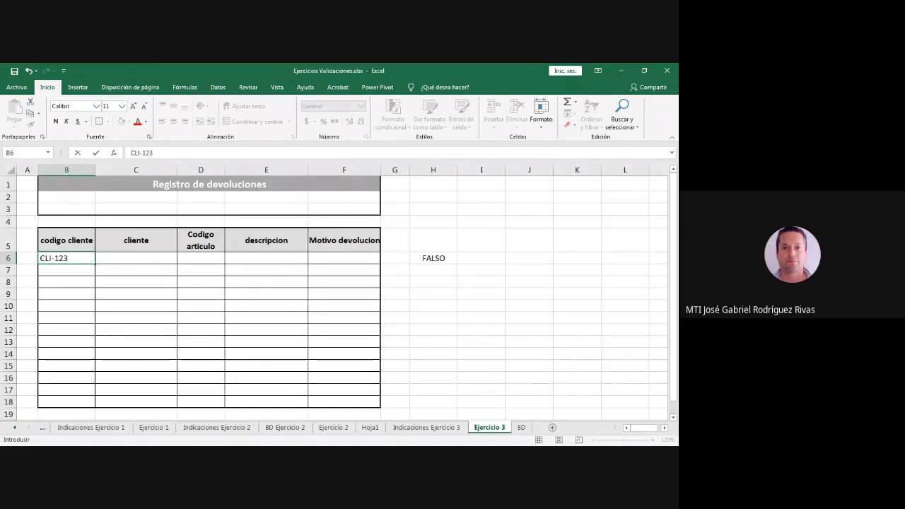
pyautogui.press('Return')
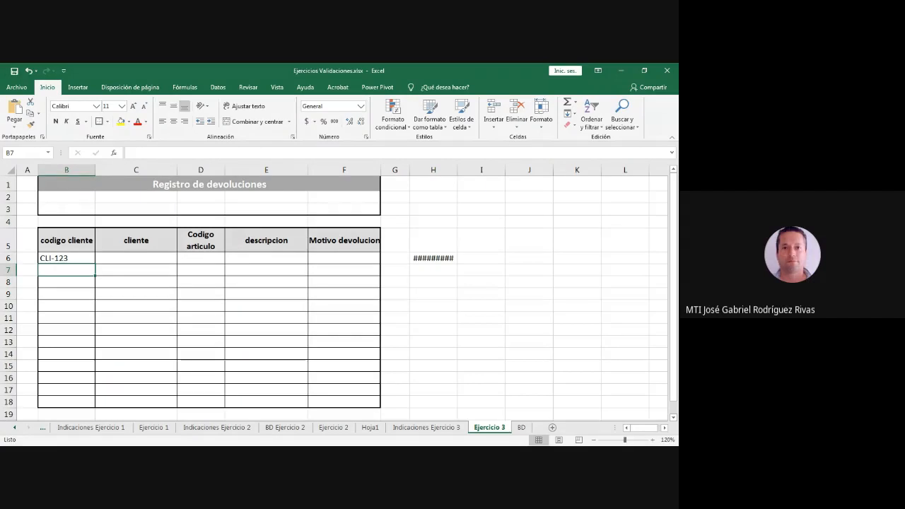
# Auto-fit the width of column H to its contents and review the prefix comparison formula in H6.
pyautogui.click(433, 258)
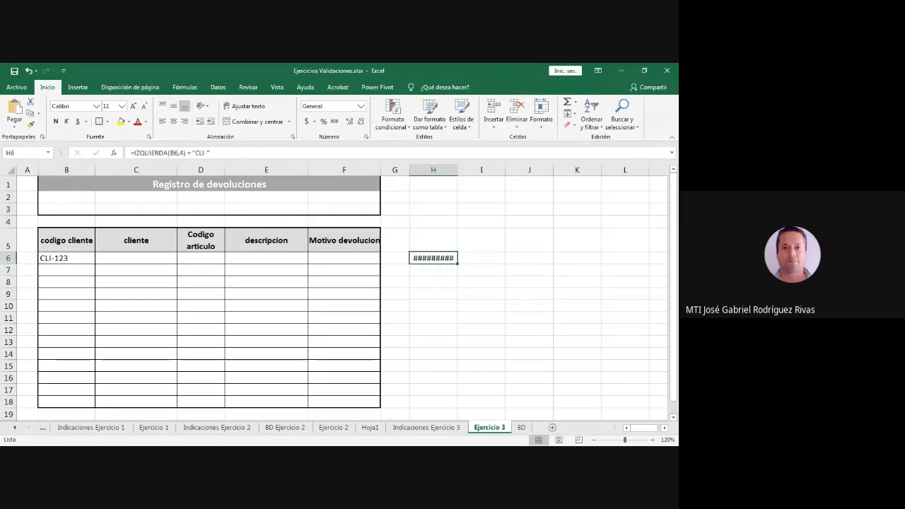
pyautogui.doubleClick(458, 170)
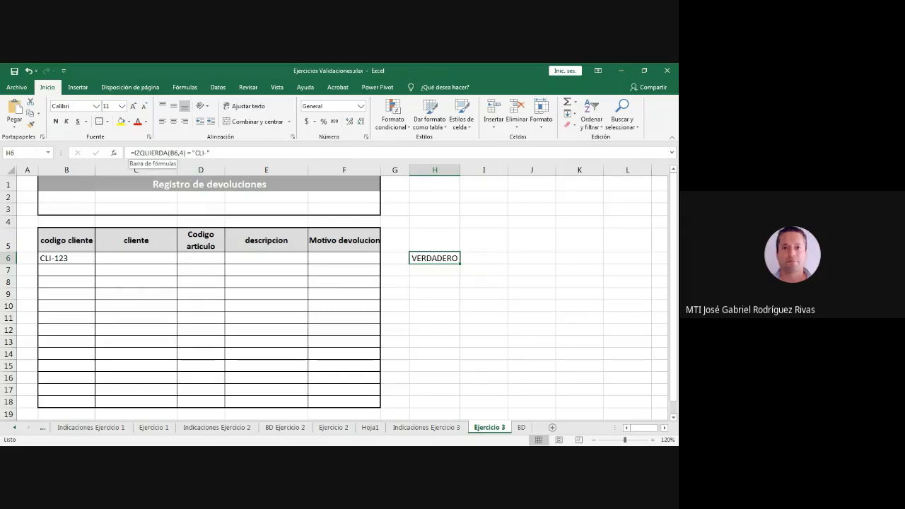
pyautogui.moveTo(134, 152); pyautogui.dragTo(210, 153)
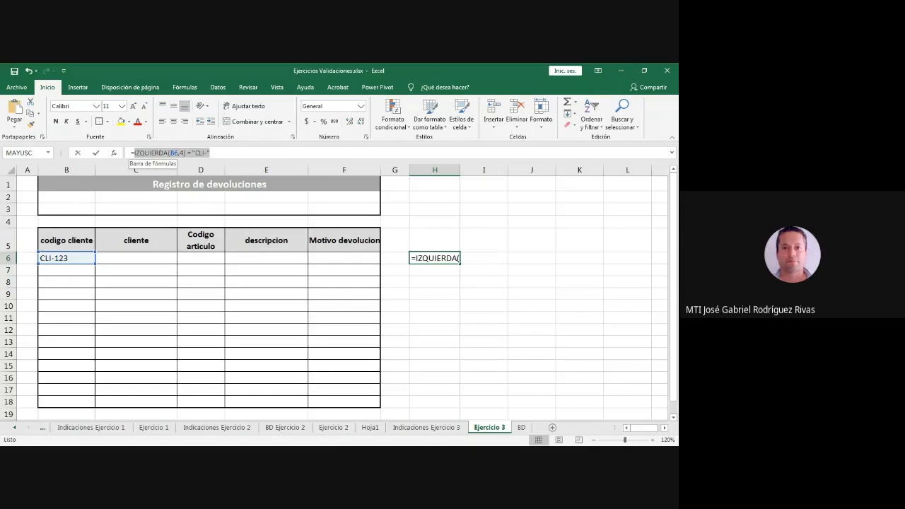
pyautogui.press('Return')
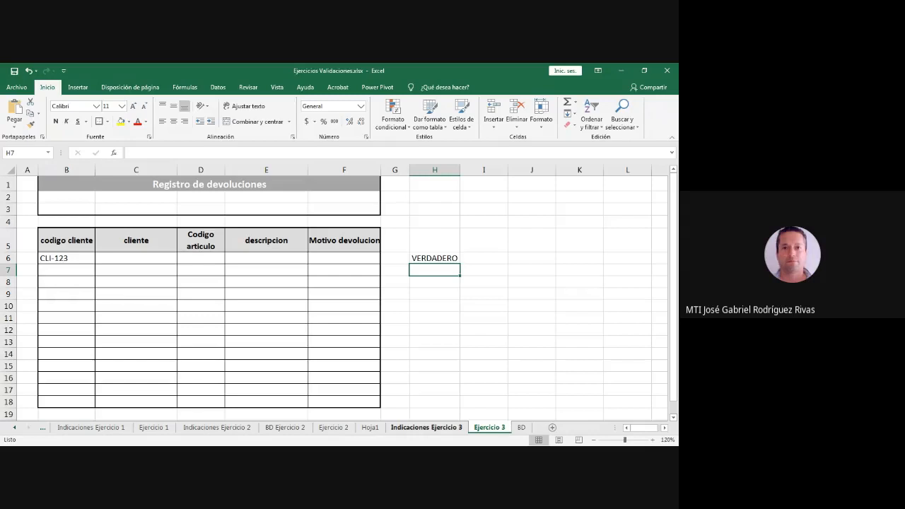
# Review the client code rule on Indicaciones Ejercicio 3 and return to Ejercicio 3.
pyautogui.hotkey('alt', 'Tab')
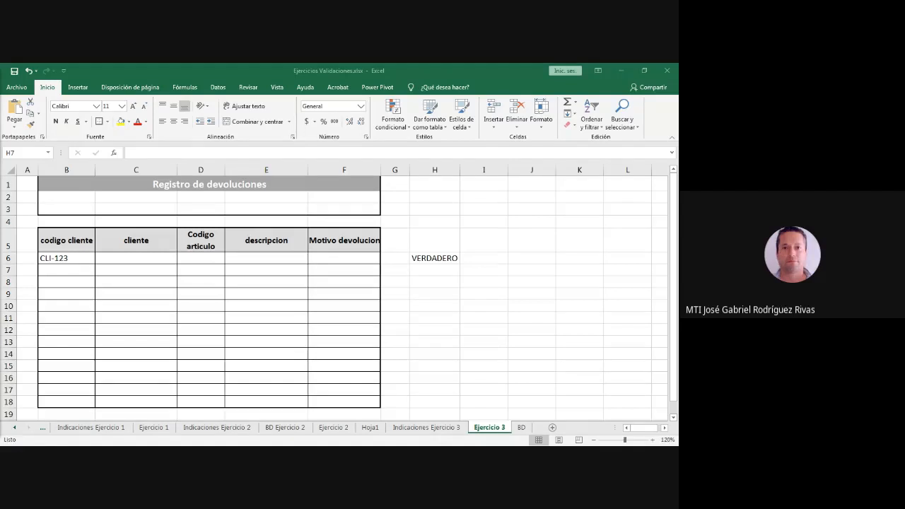
pyautogui.hotkey('alt', 'Tab')
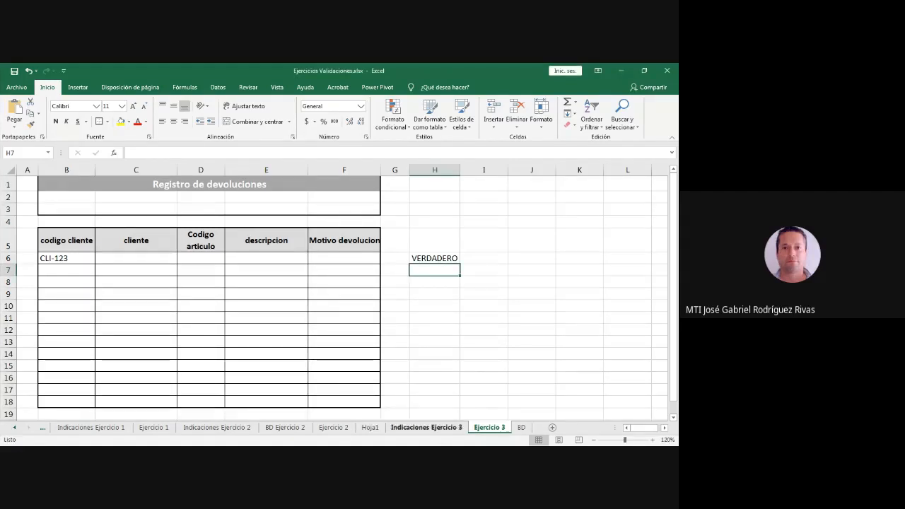
pyautogui.click(426, 427)
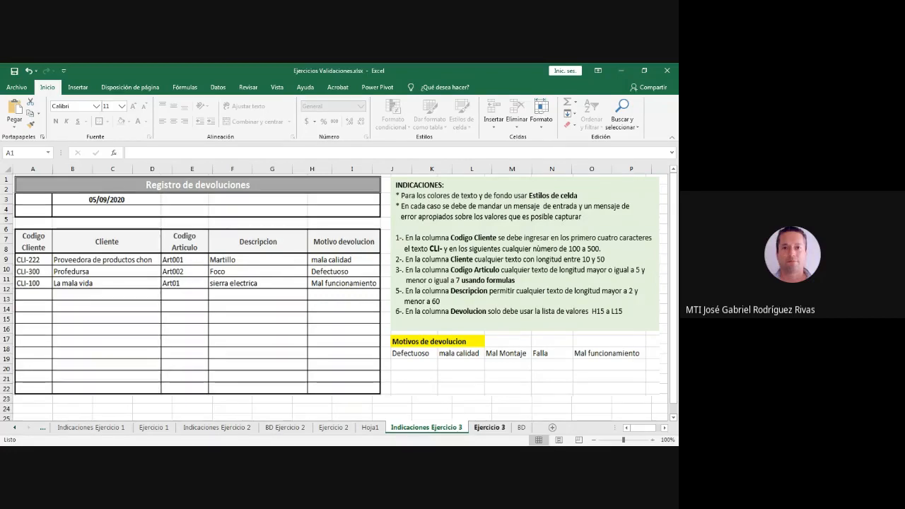
pyautogui.click(488, 427)
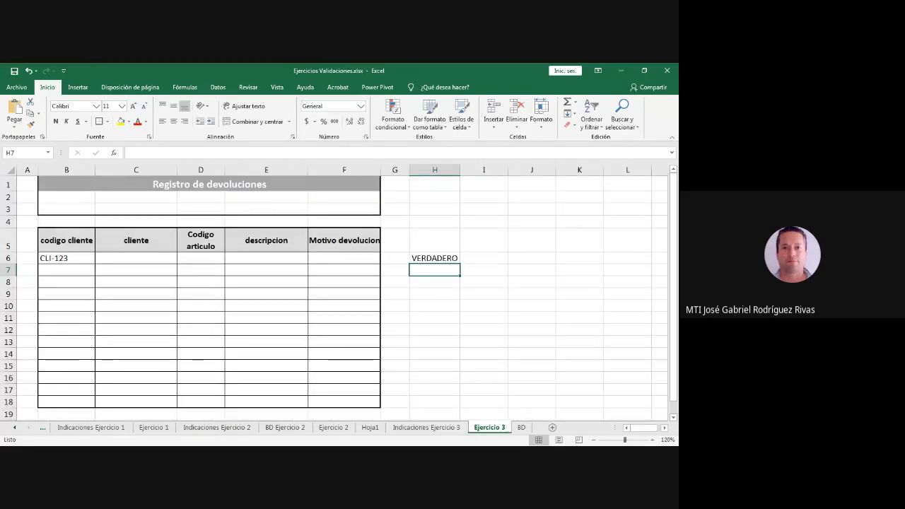
pyautogui.click(435, 282)
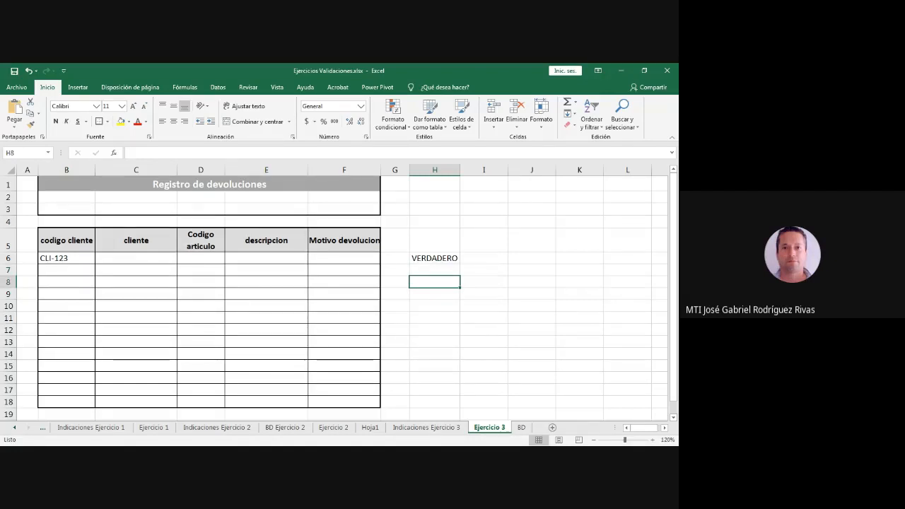
pyautogui.write('=')
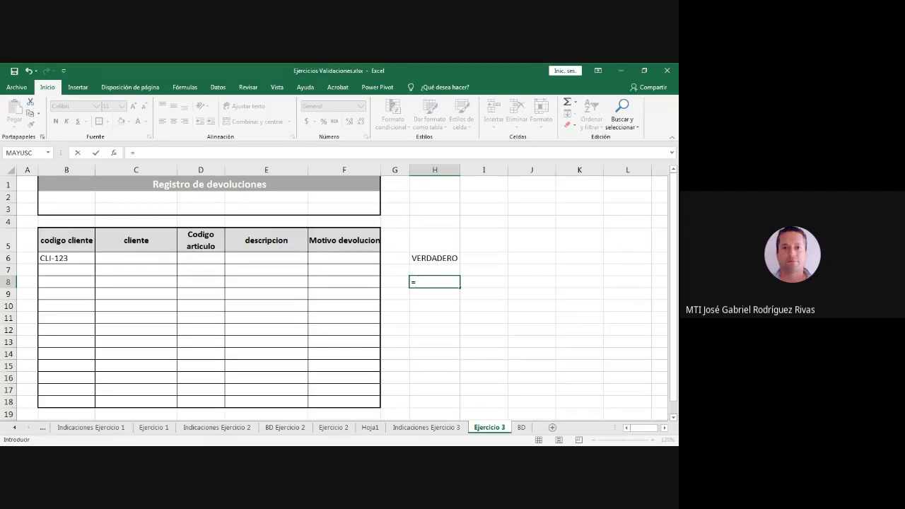
pyautogui.press('BackSpace')
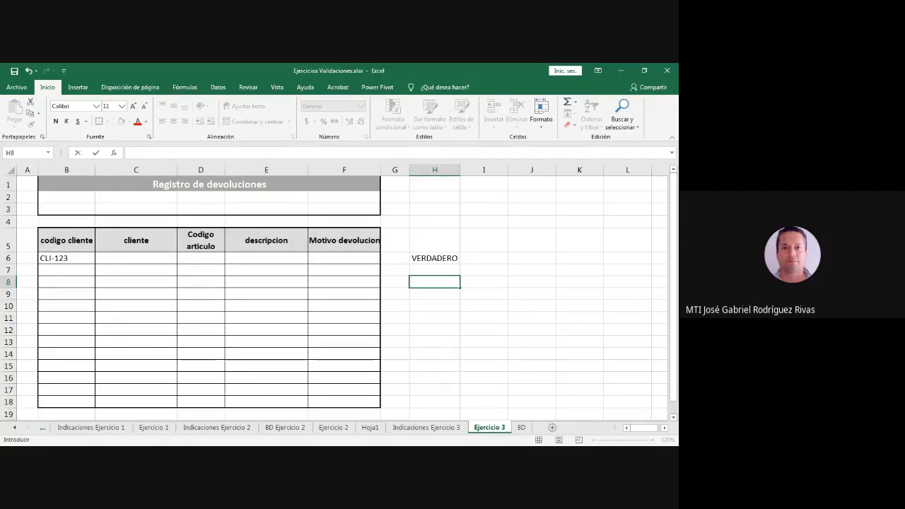
# Enter the test number 100 in B7, below the sample client code.
pyautogui.click(66, 270)
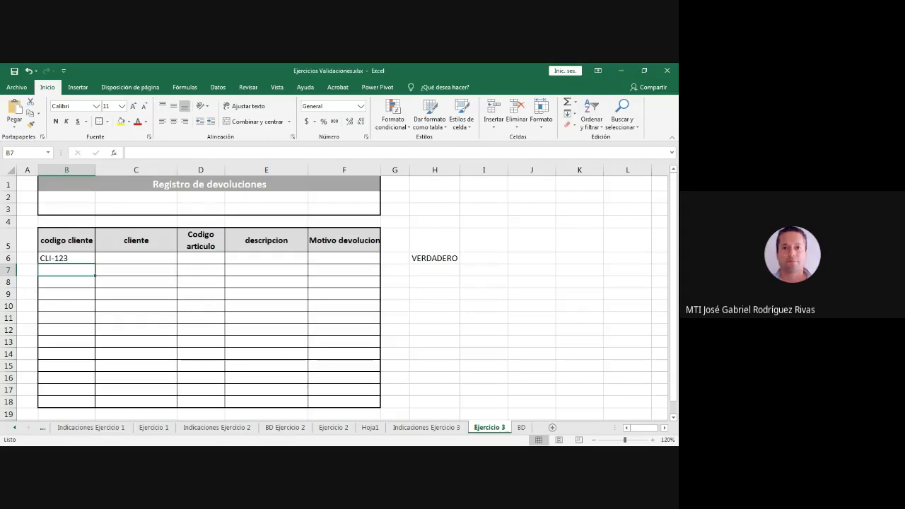
pyautogui.write('100')
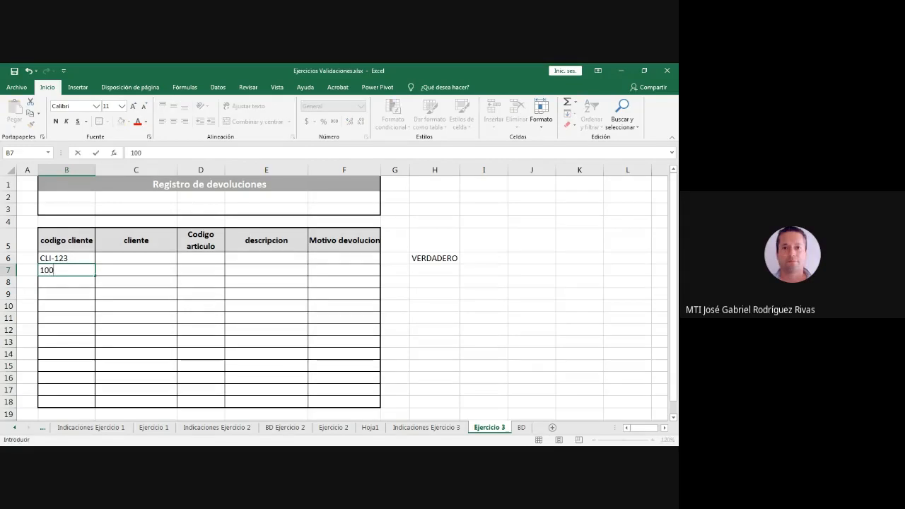
pyautogui.press('Return')
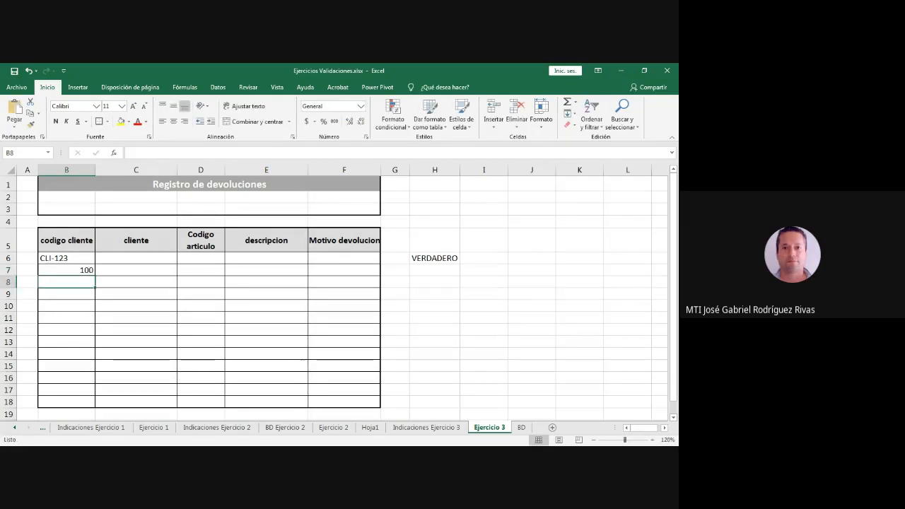
# Enter the formula =B7>100 in H7 to compare the test number with the lower limit.
pyautogui.click(435, 270)
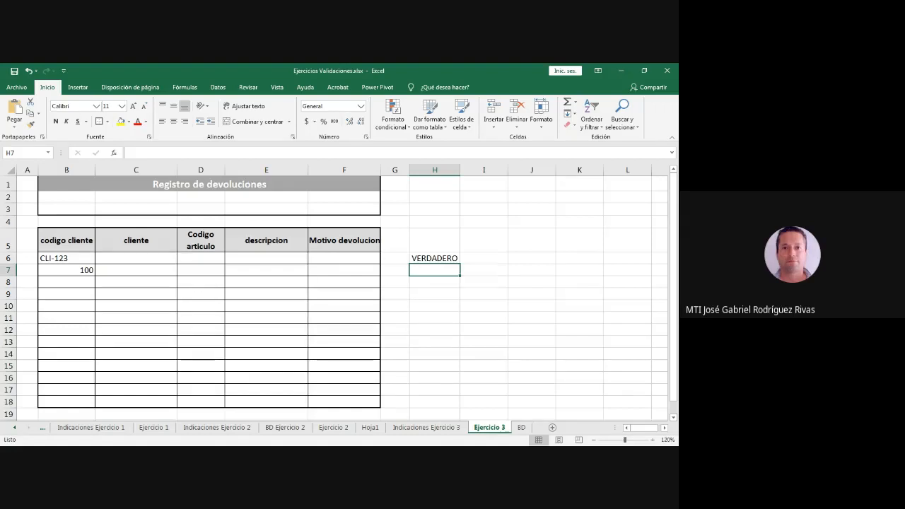
pyautogui.write('=')
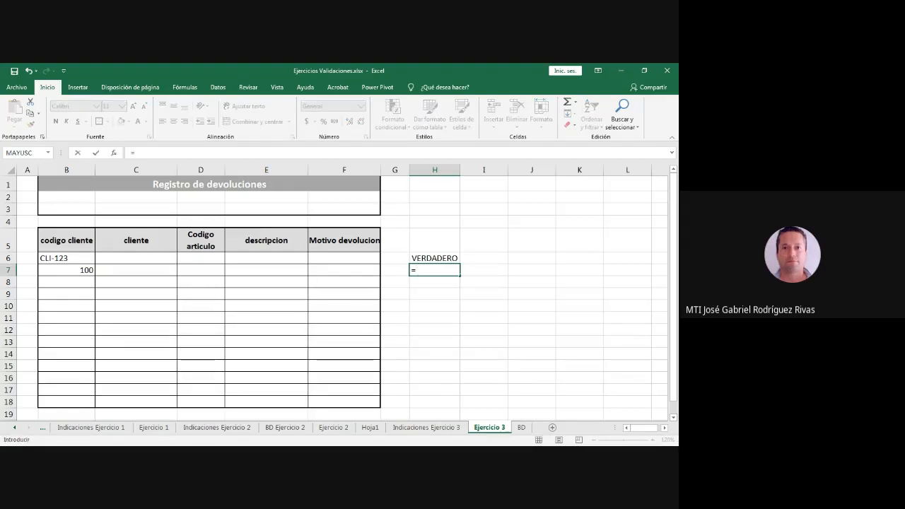
pyautogui.write('>=')
pyautogui.press('BackSpace')
pyautogui.press('BackSpace')
pyautogui.click(67, 270)
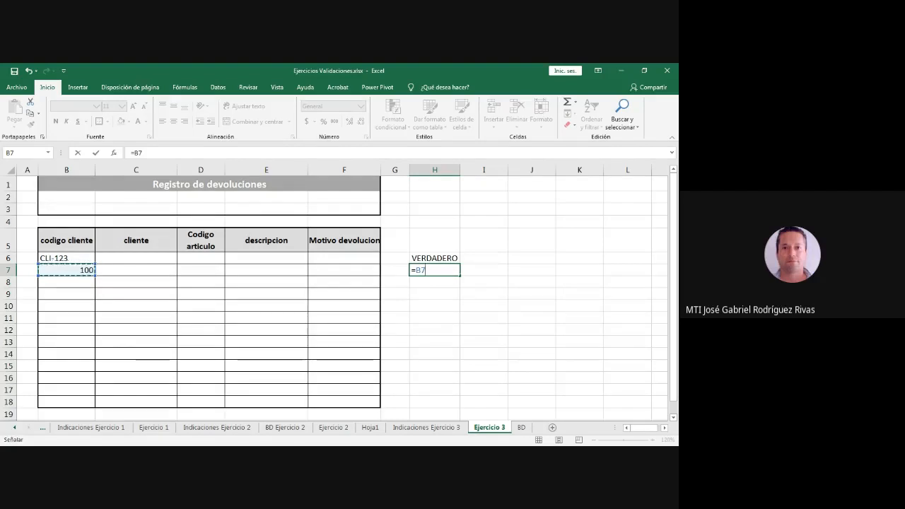
pyautogui.write('>100')
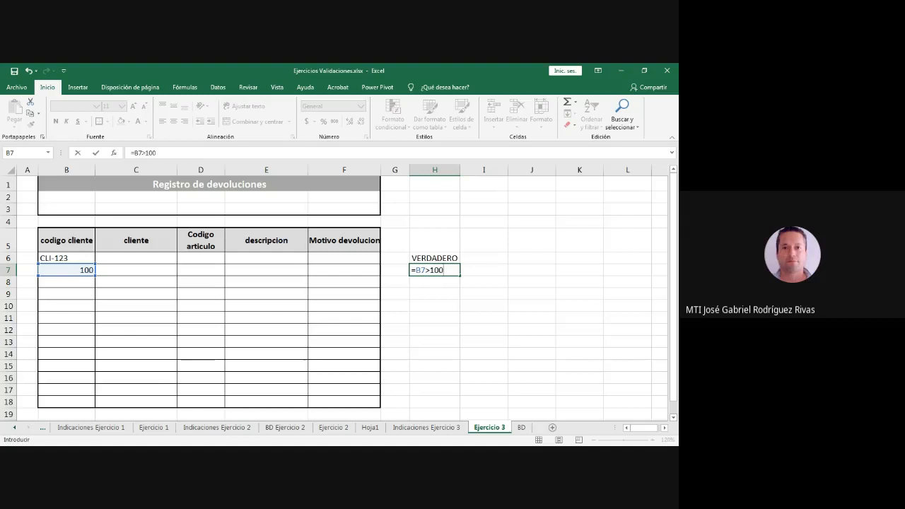
pyautogui.press('Return')
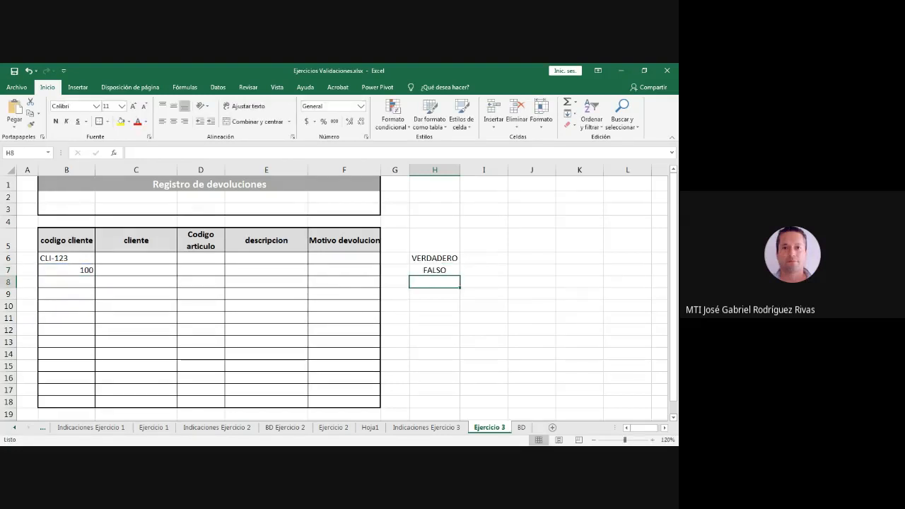
# Change the comparison in H7 to =B7>=100 so that the lower limit itself is included.
pyautogui.click(435, 270)
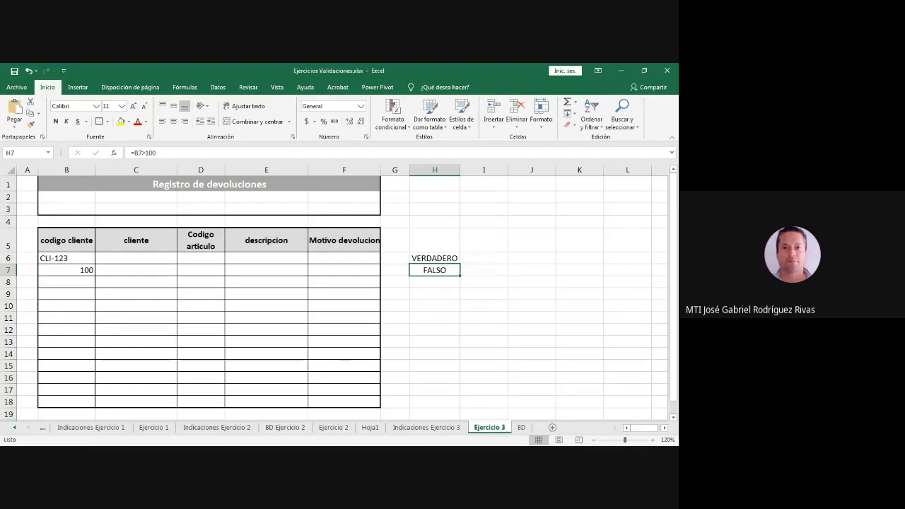
pyautogui.press('F2')
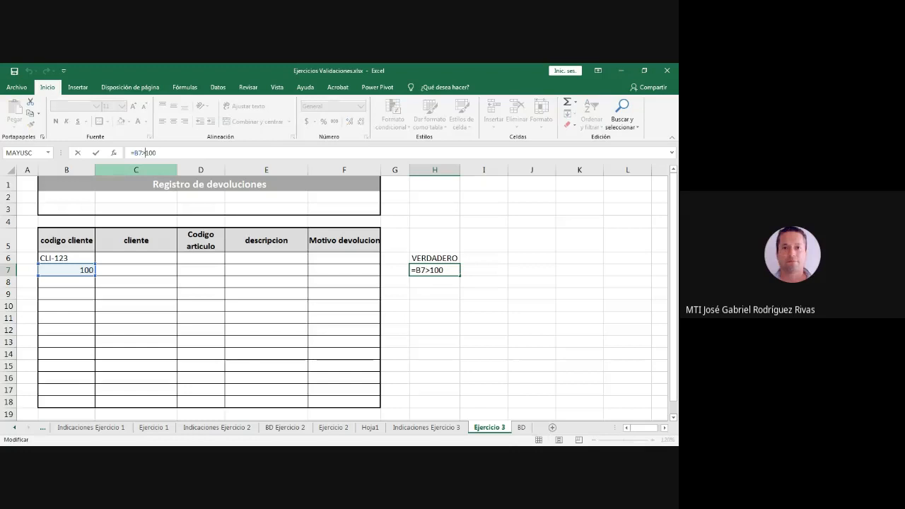
pyautogui.click(146, 153)
pyautogui.write('=')
pyautogui.press('Return')
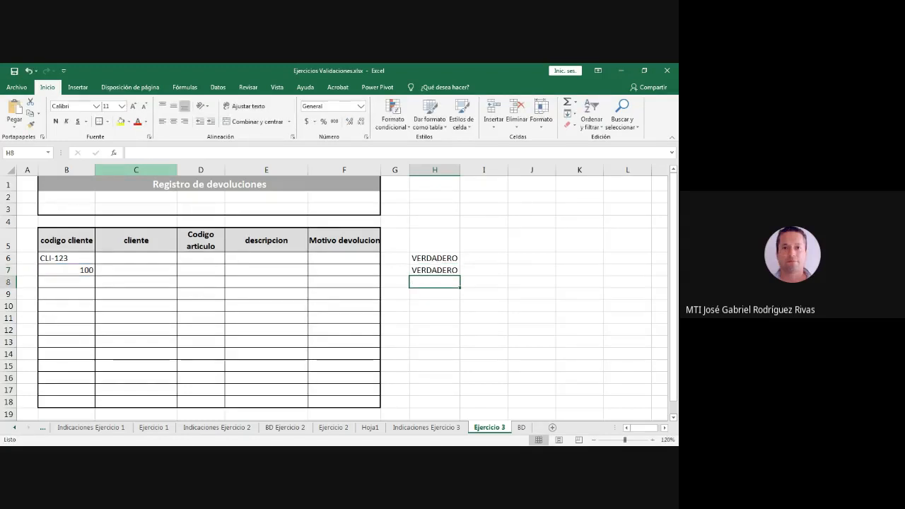
# Extend the H7 formula to =Y(B7>=100, B7<=500) so that it checks both the lower and upper limits.
pyautogui.click(434, 270)
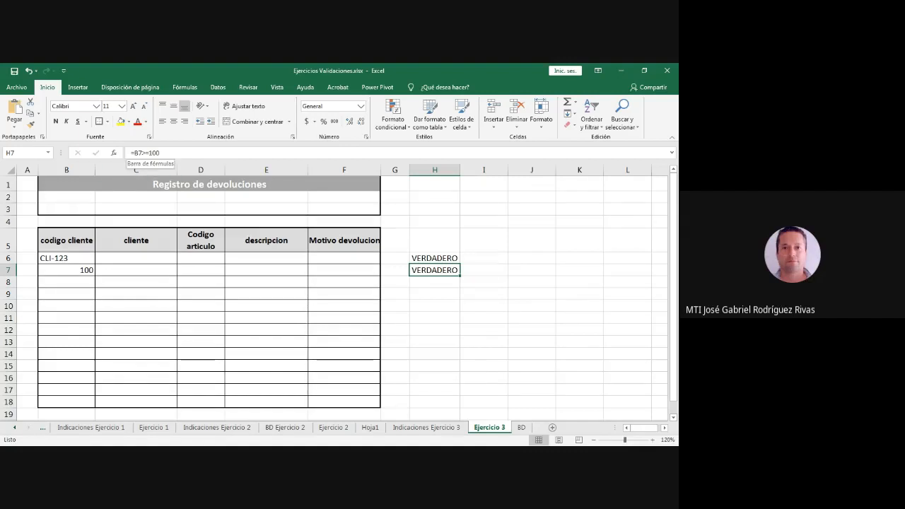
pyautogui.click(133, 153)
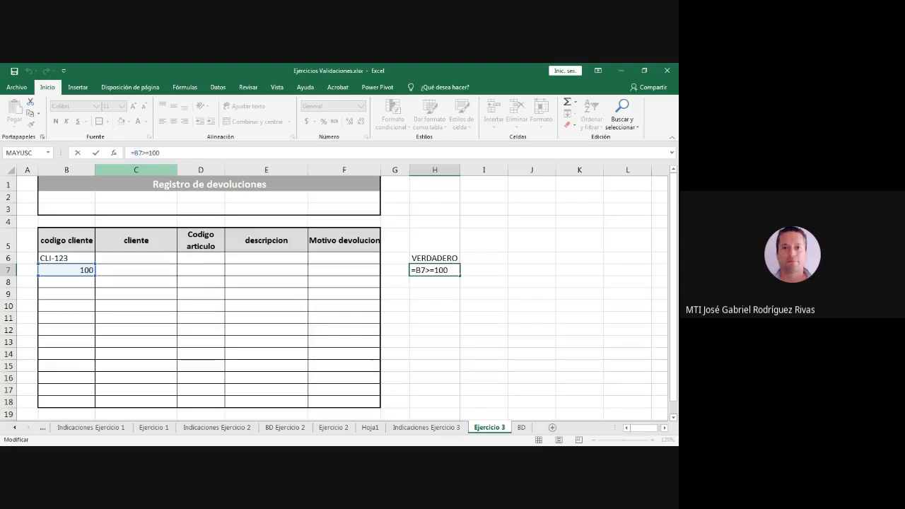
pyautogui.write('y')
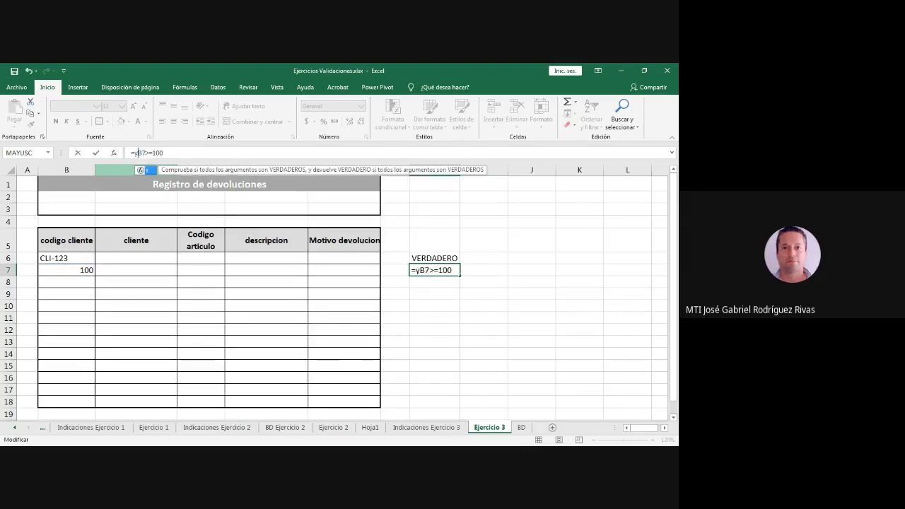
pyautogui.press('BackSpace')
pyautogui.write('Y(')
pyautogui.click(149, 153)
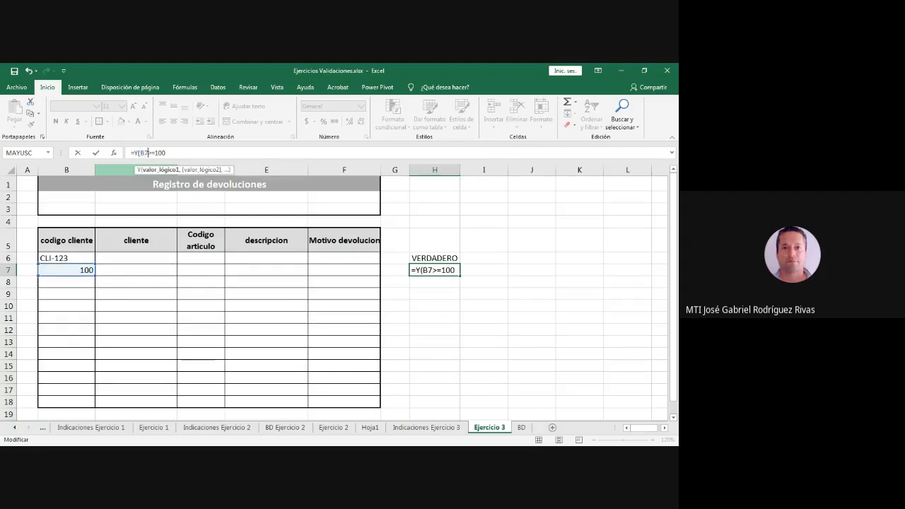
pyautogui.press('Right')
pyautogui.press('Right')
pyautogui.press('Right')
pyautogui.write(',')
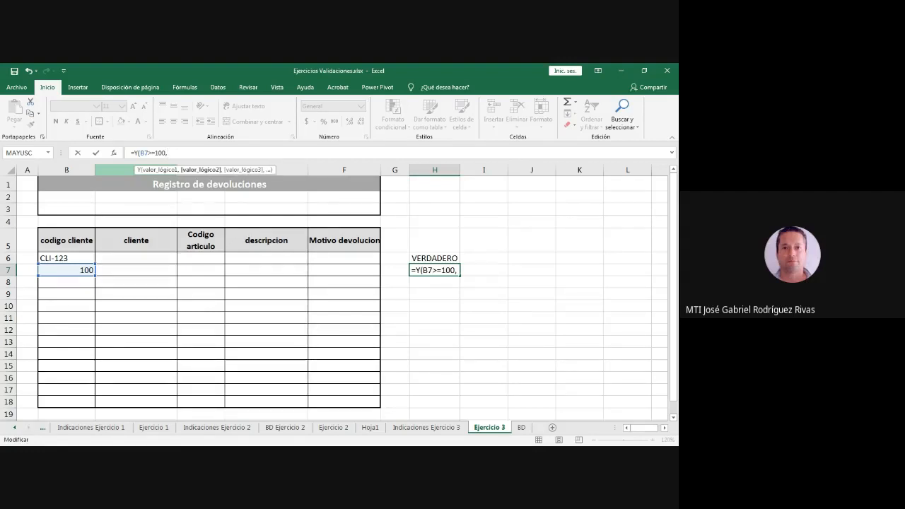
pyautogui.write(' B')
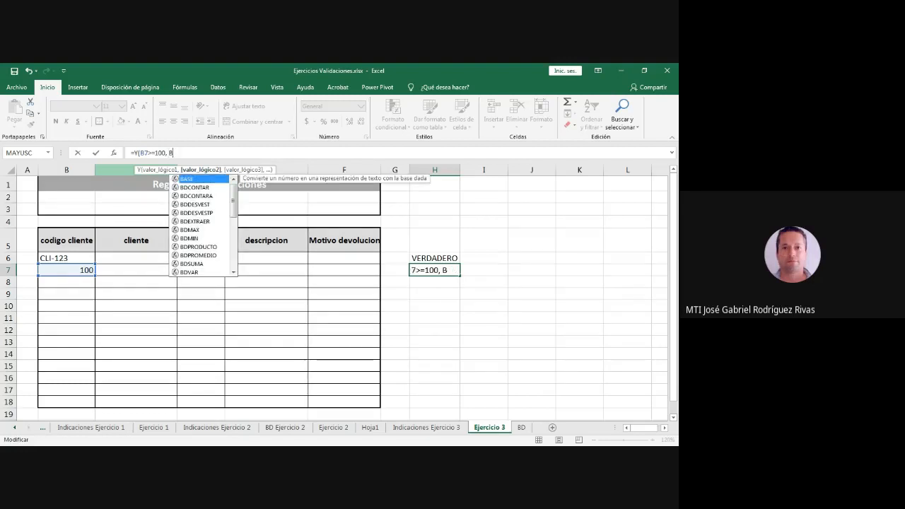
pyautogui.write('7')
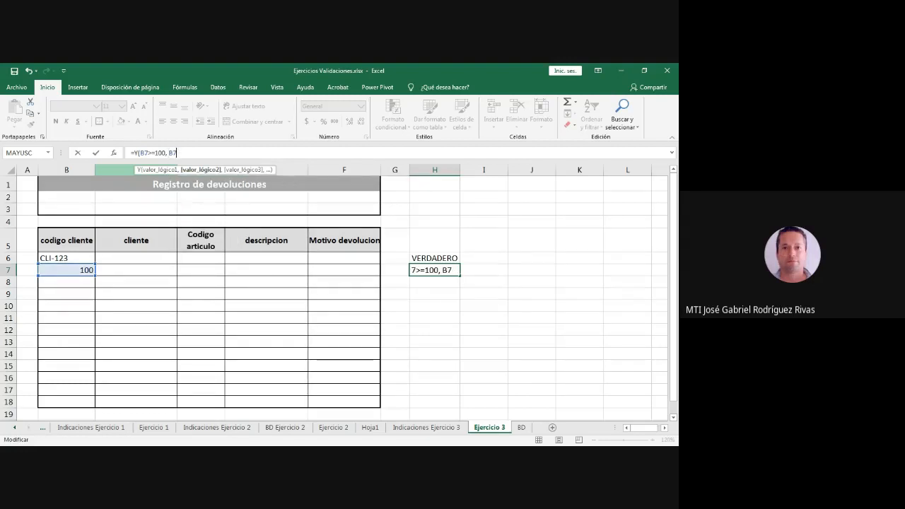
pyautogui.write('<=500)')
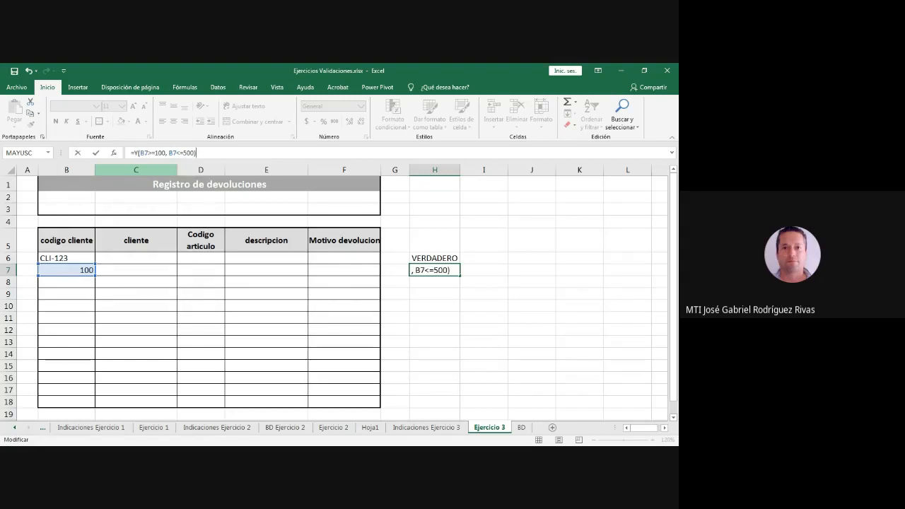
pyautogui.press('Return')
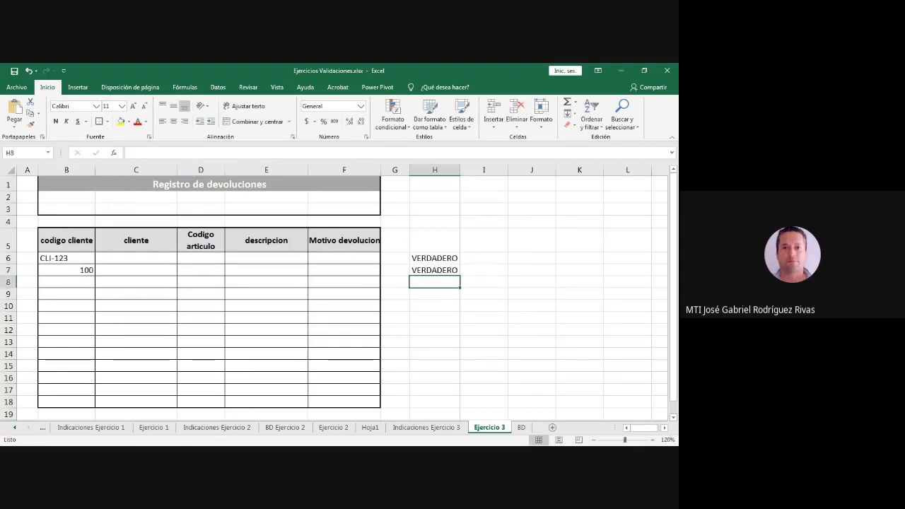
pyautogui.click(435, 270)
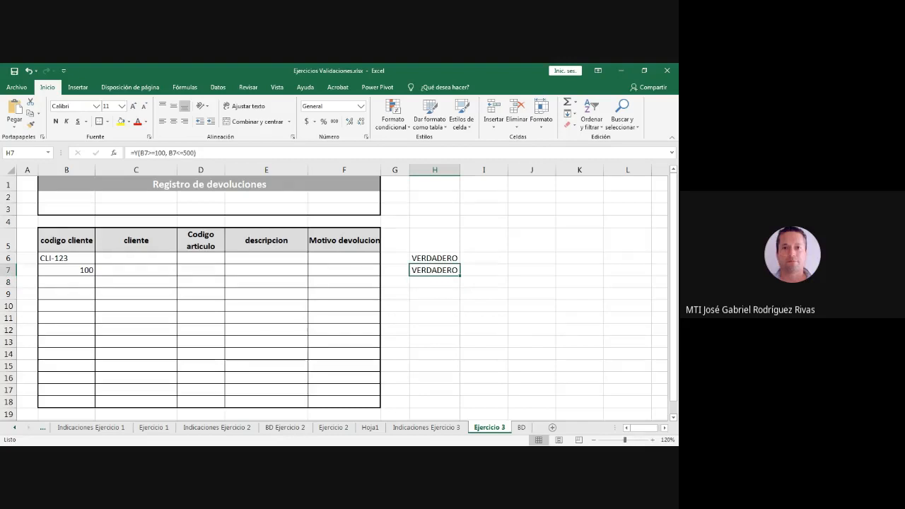
# Test the range formula in H7 with a number below the lower limit by entering 99 in B7.
pyautogui.click(66, 270)
pyautogui.click(434, 270)
pyautogui.click(66, 270)
pyautogui.write('99')
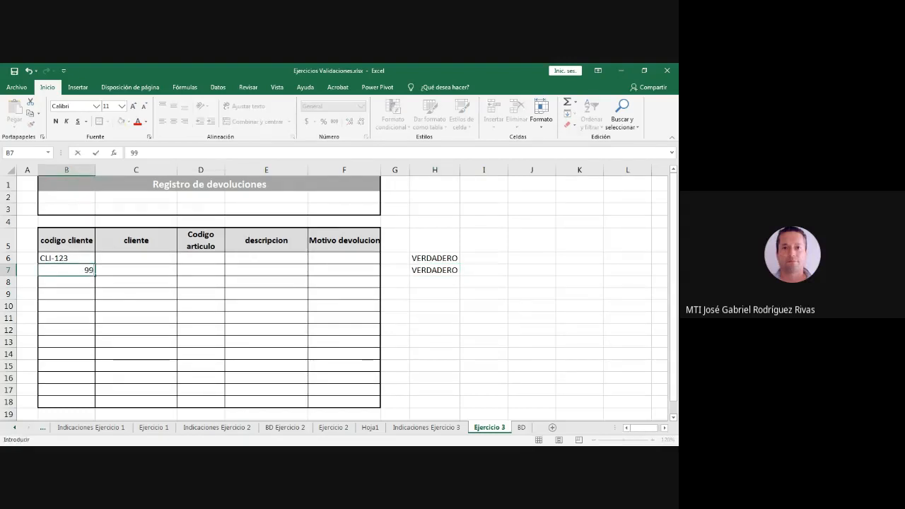
pyautogui.press('Return')
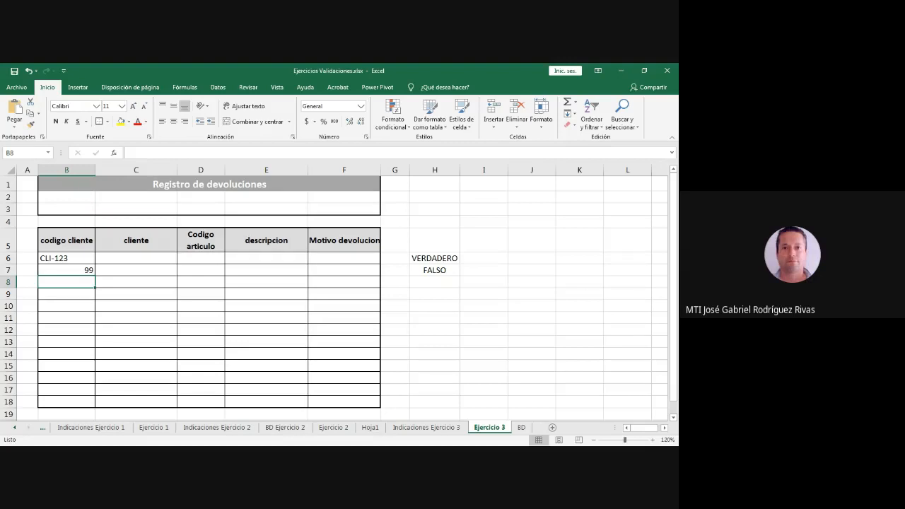
pyautogui.press('Up')
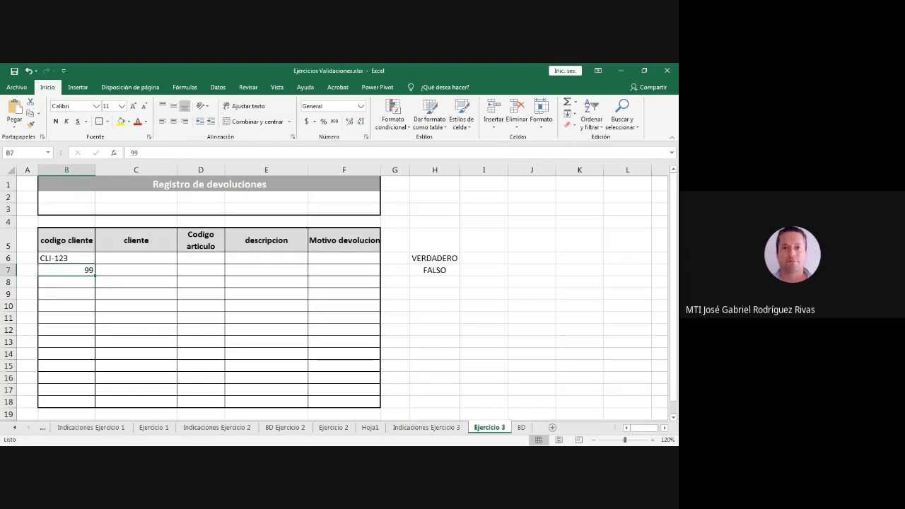
# Replace the test number in B7 with 500 to test the range formula at its upper limit.
pyautogui.click(435, 282)
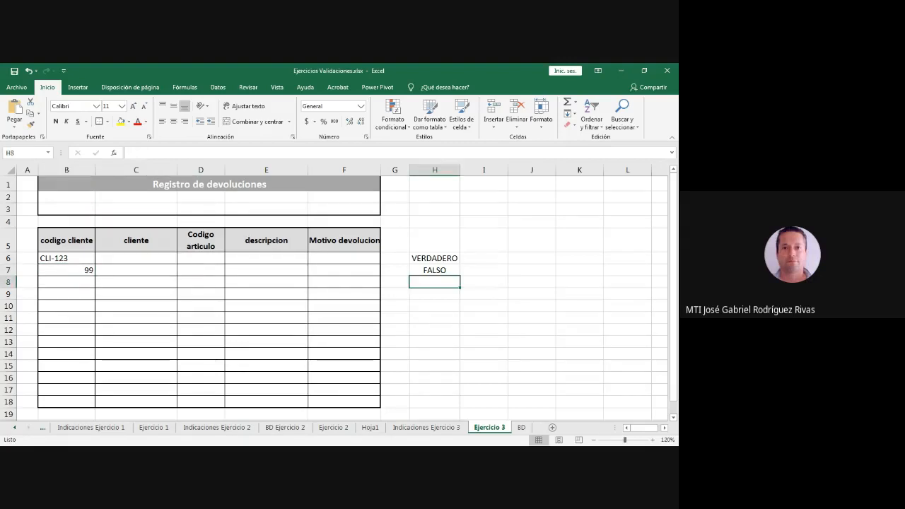
pyautogui.click(434, 270)
pyautogui.click(66, 270)
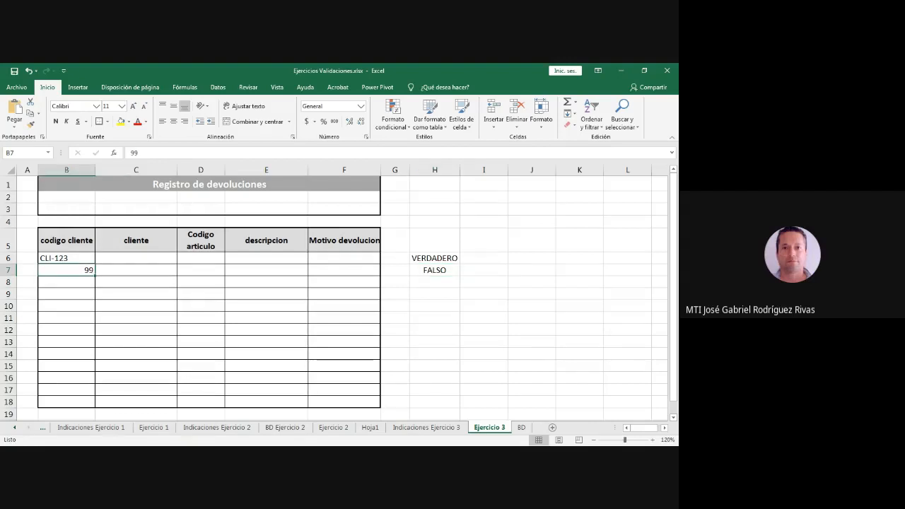
pyautogui.moveTo(141, 152); pyautogui.dragTo(130, 152)
pyautogui.write('500')
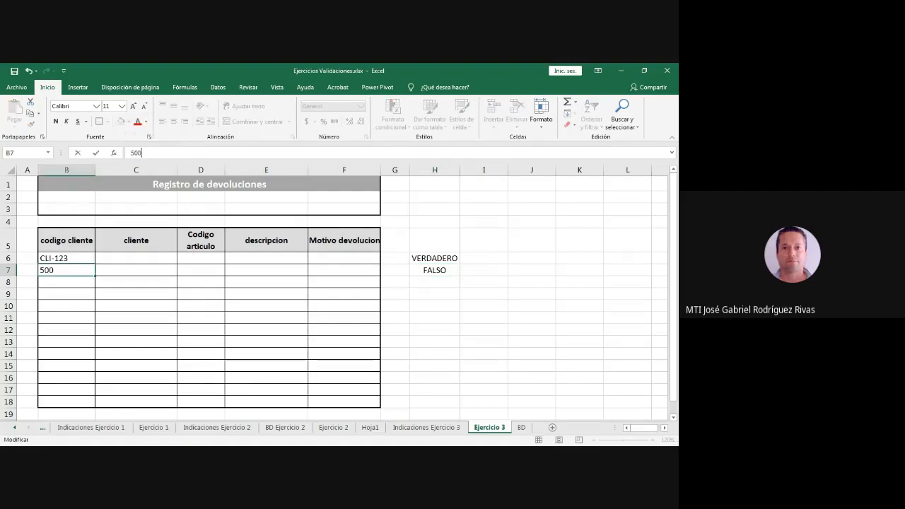
pyautogui.press('Return')
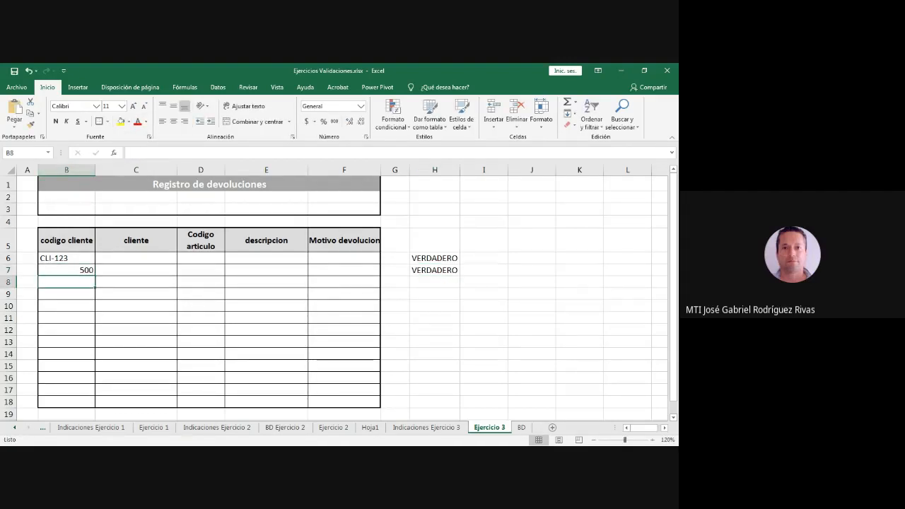
# Enter 501 in B7 to test the H7 range formula above its upper limit.
pyautogui.click(67, 270)
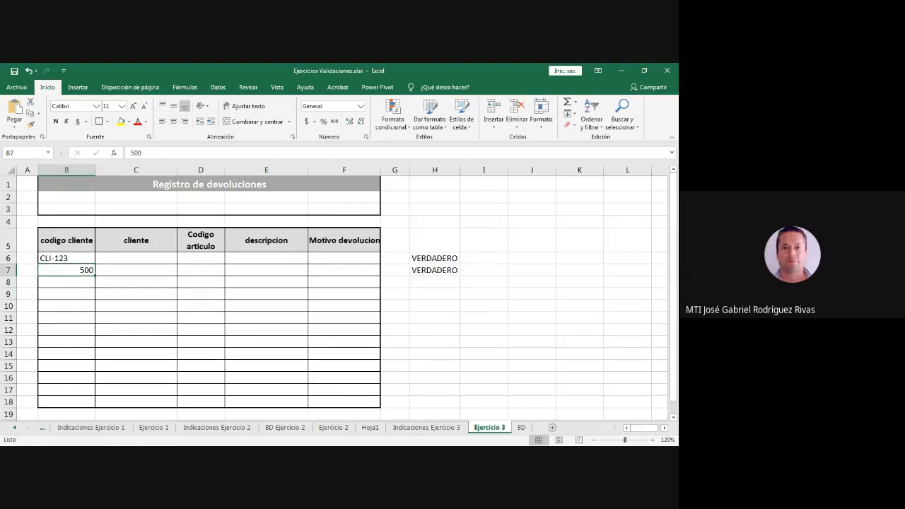
pyautogui.write('501')
pyautogui.press('Return')
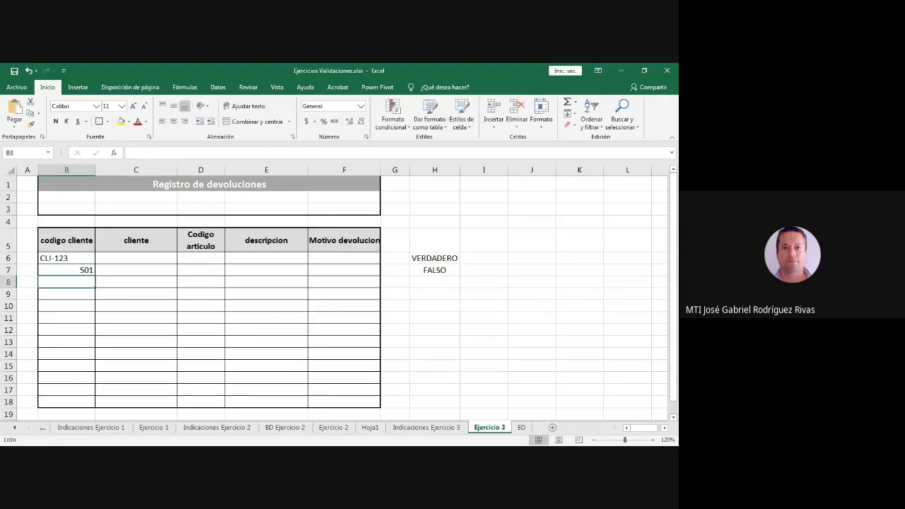
pyautogui.click(67, 270)
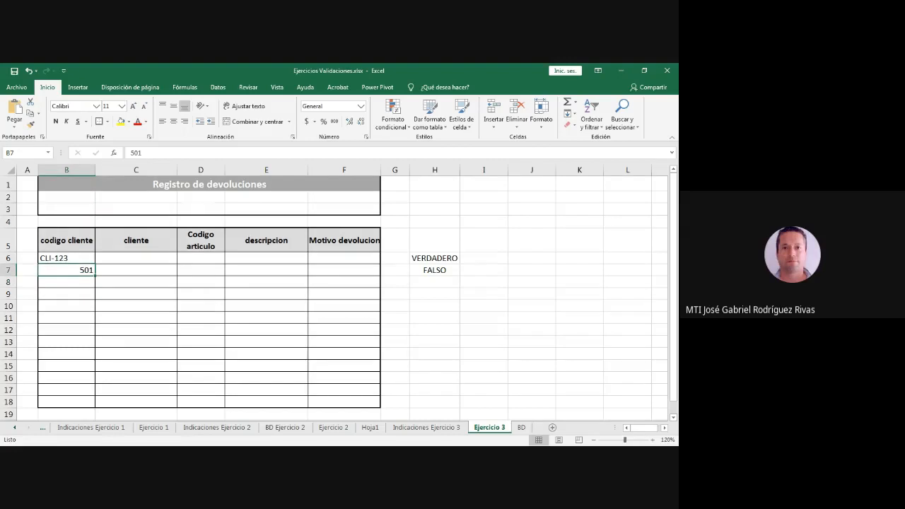
pyautogui.click(435, 269)
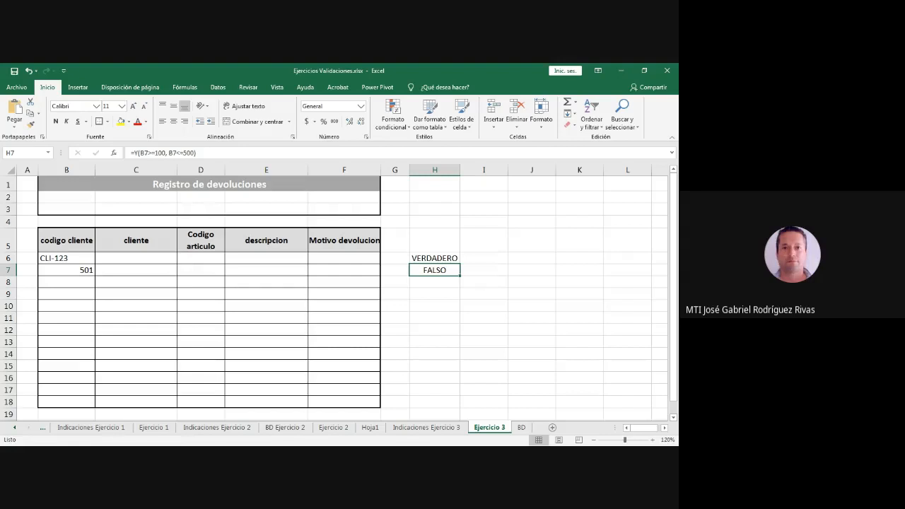
pyautogui.click(66, 270)
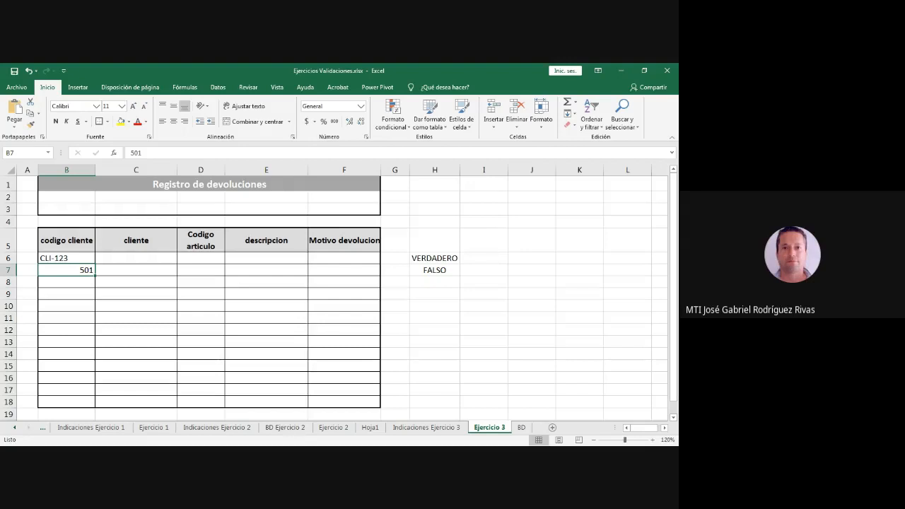
# Reread the client code rule on Indicaciones Ejercicio 3 and go back to the sample code in B6 of Ejercicio 3.
pyautogui.click(427, 428)
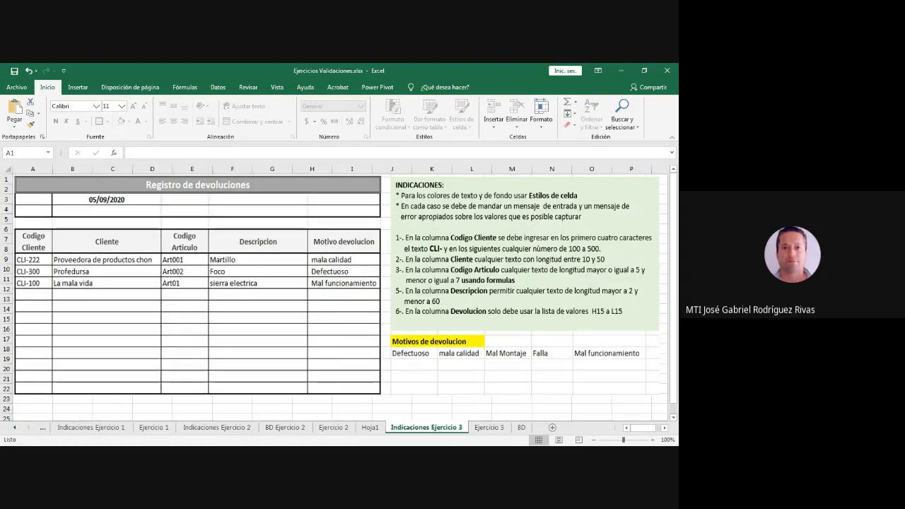
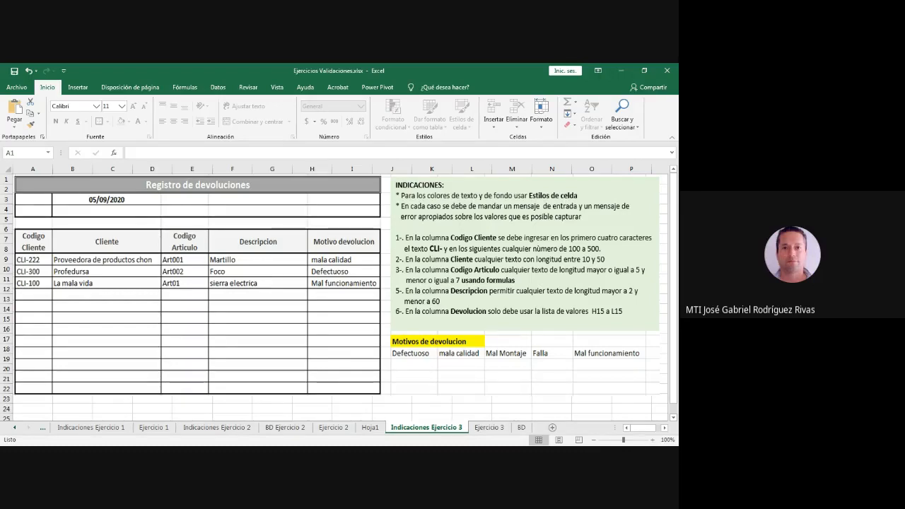
pyautogui.click(489, 427)
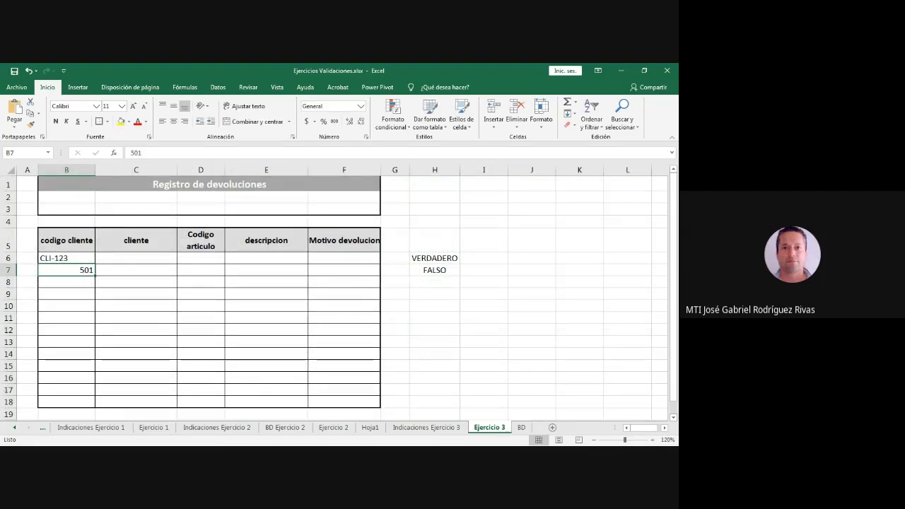
pyautogui.click(67, 258)
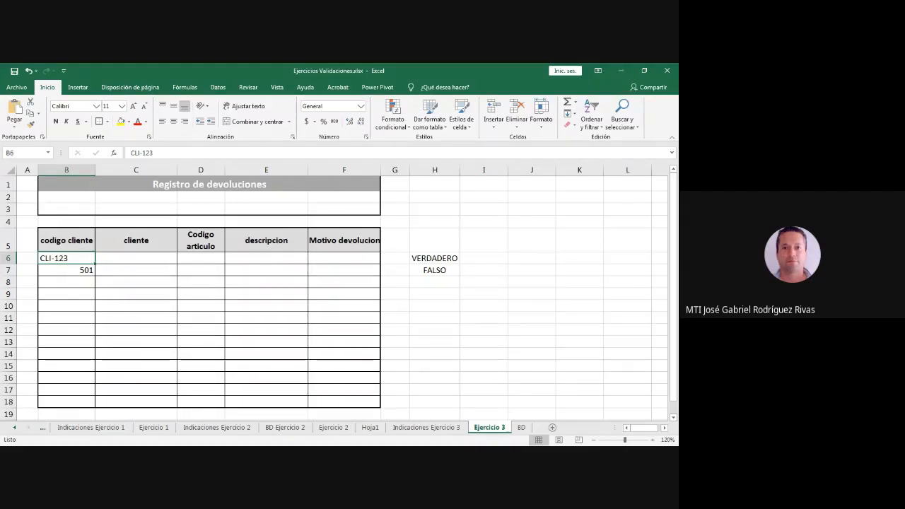
# Enter the formula =EXTRAE(B6,5,4) in H8 to extract the numeric part of the sample client code.
pyautogui.click(435, 270)
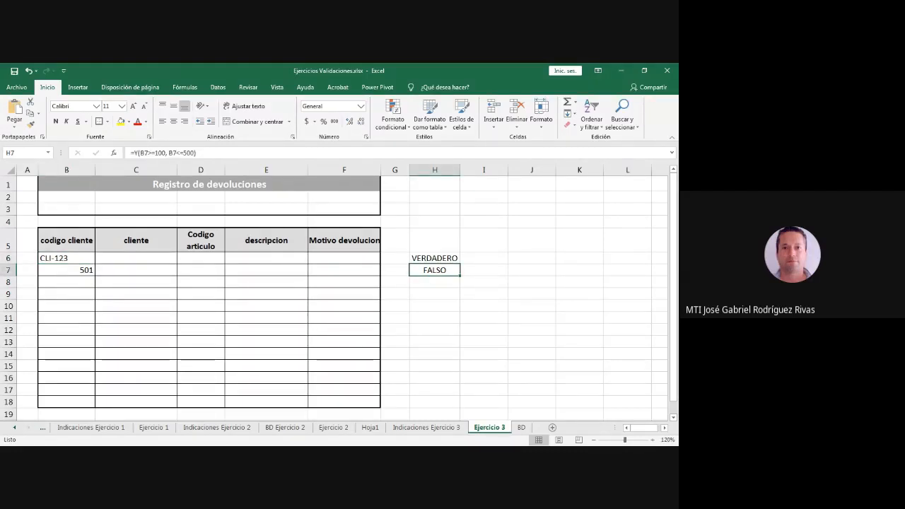
pyautogui.click(434, 282)
pyautogui.write('=EXTRAE')
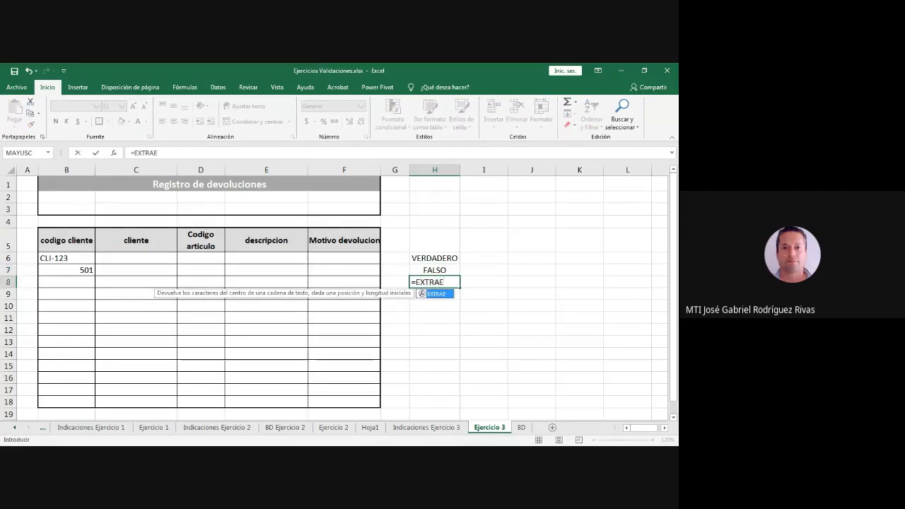
pyautogui.write('(')
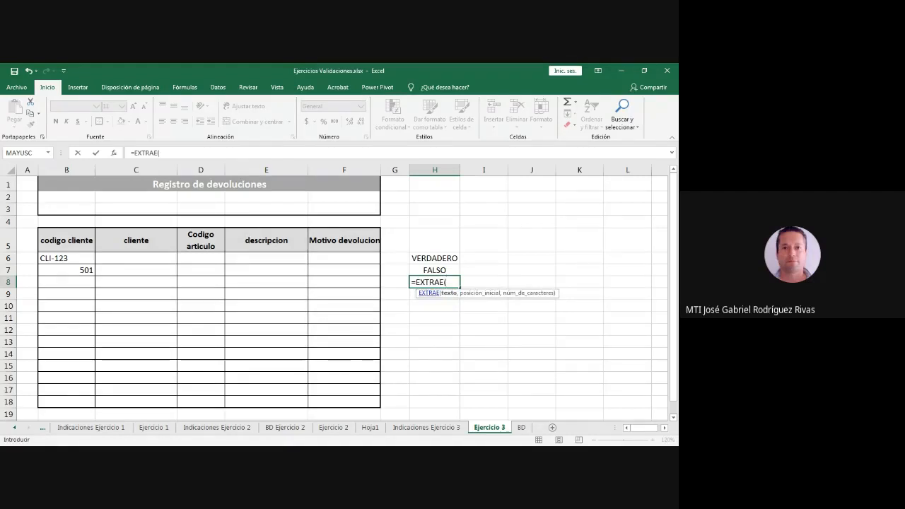
pyautogui.write('B6')
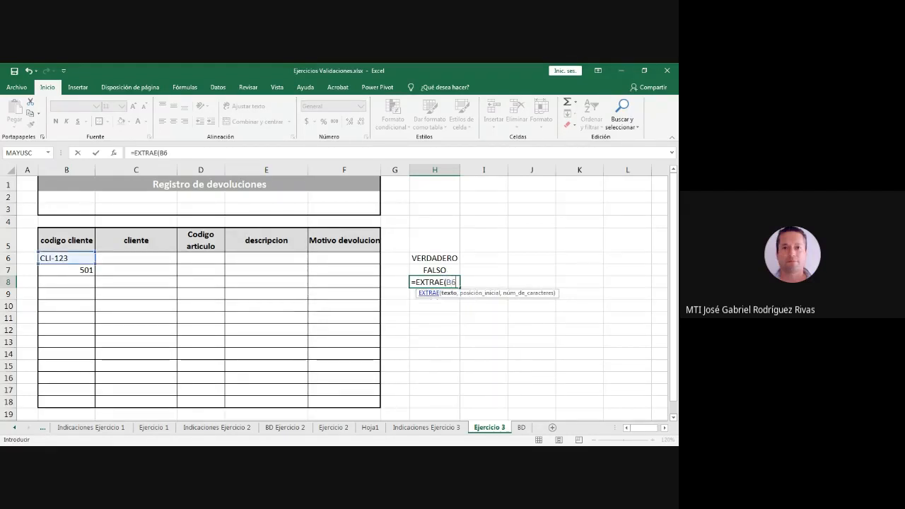
pyautogui.write(',')
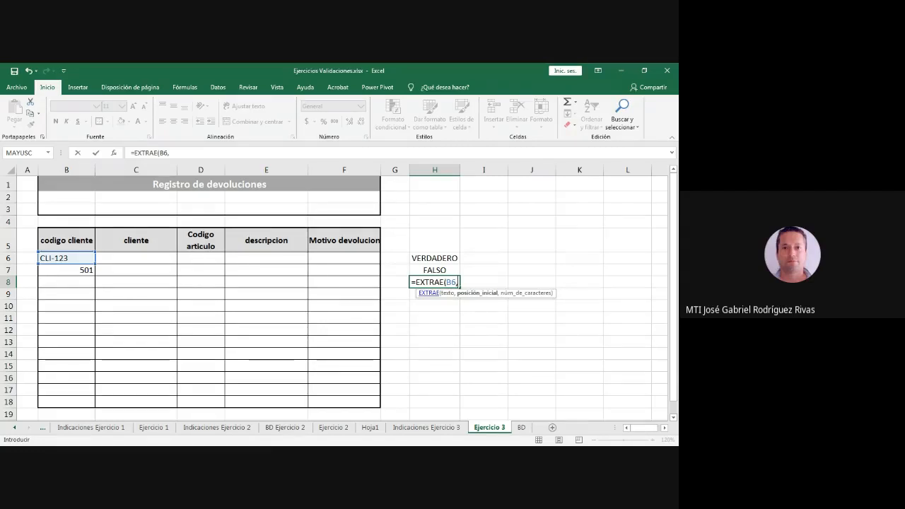
pyautogui.write('5,')
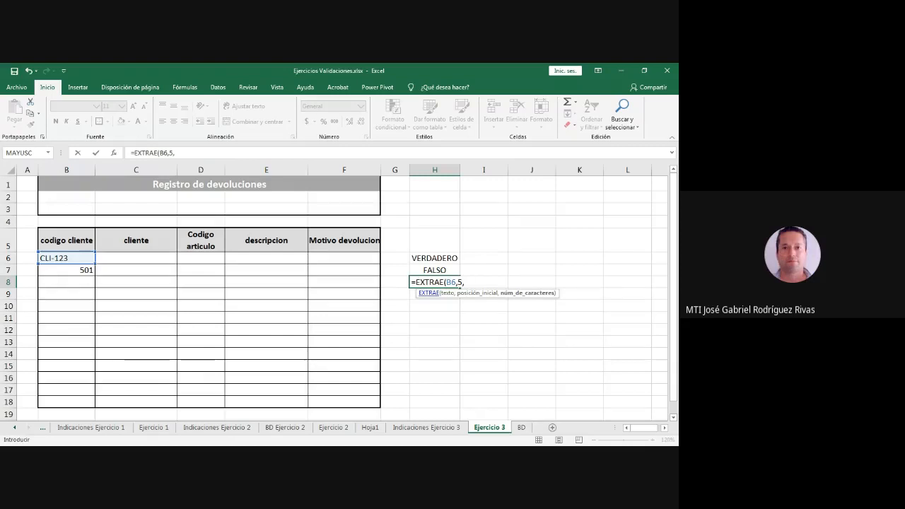
pyautogui.write('4)')
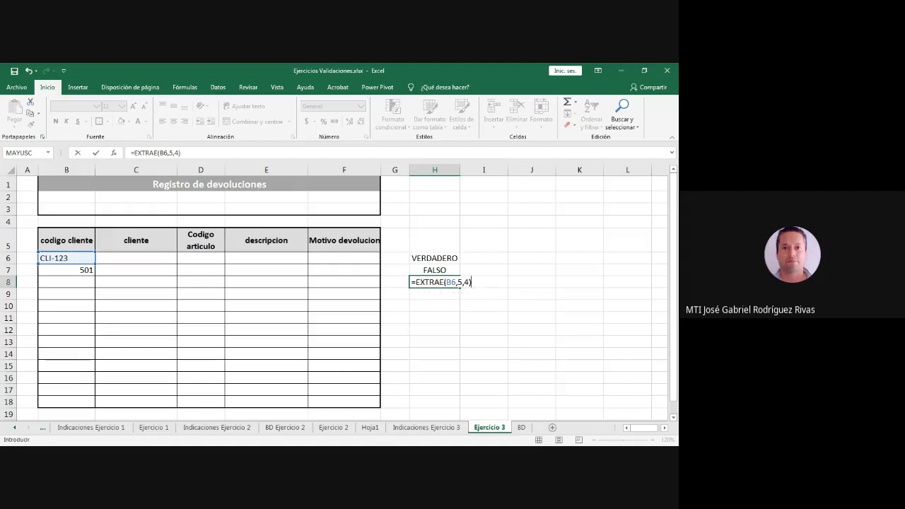
pyautogui.press('Return')
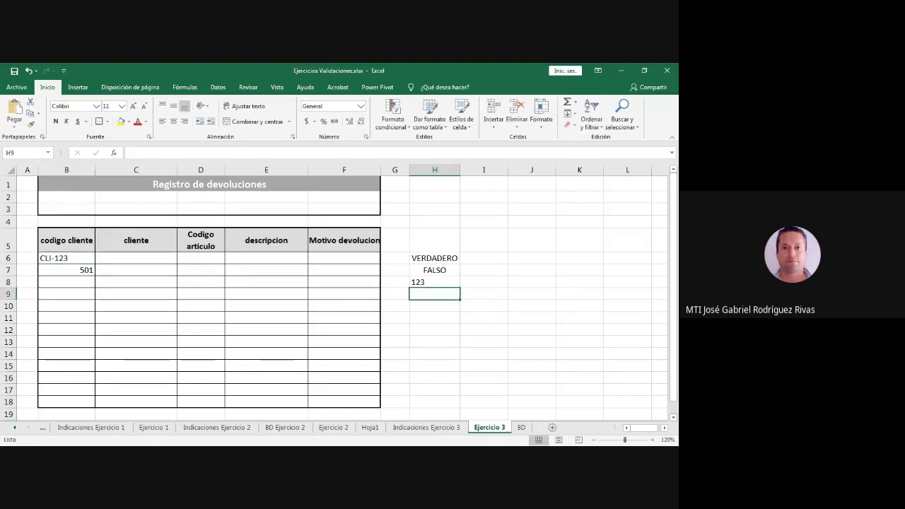
pyautogui.click(435, 282)
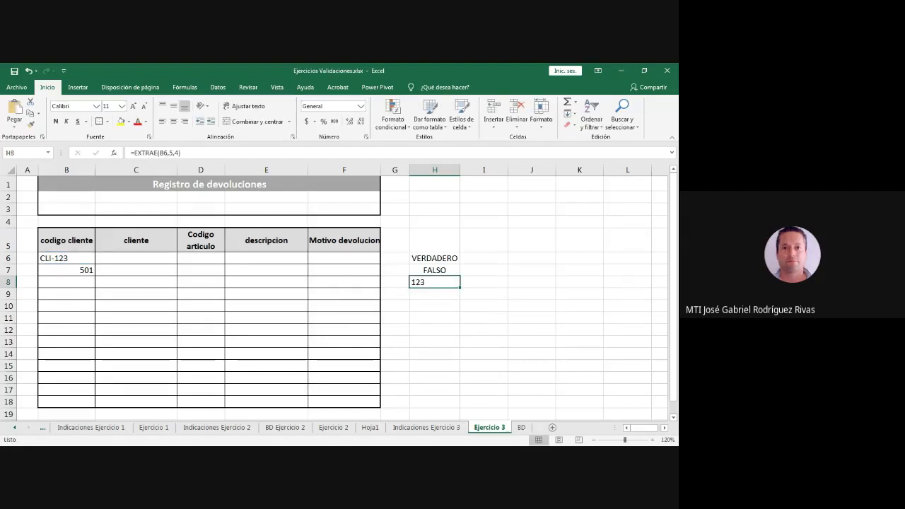
# Review the sample code in B6 alongside the prefix, range and extraction formulas in H6, H7 and H8.
pyautogui.click(66, 258)
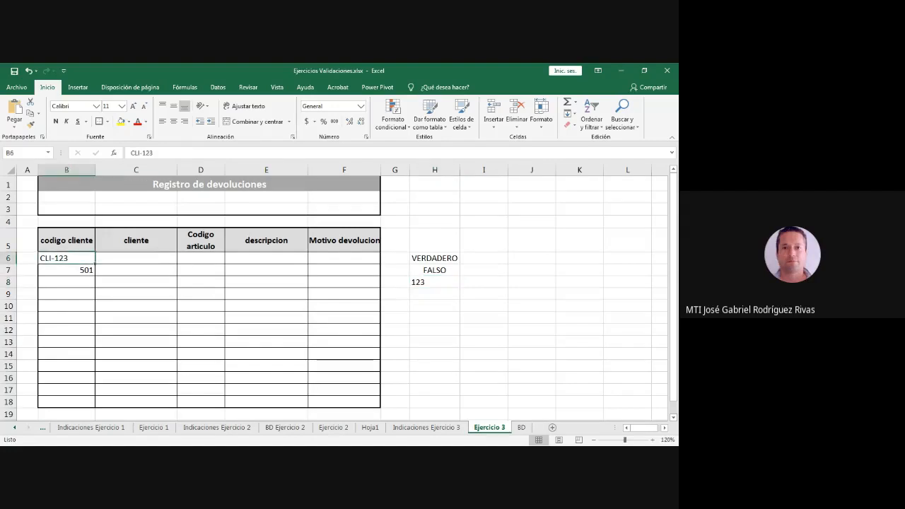
pyautogui.click(435, 282)
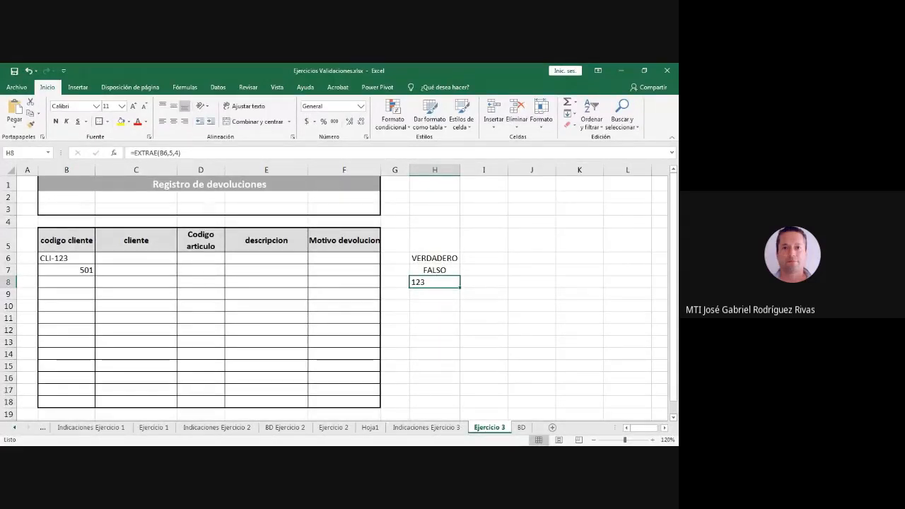
pyautogui.hotkey('alt', 'Tab')
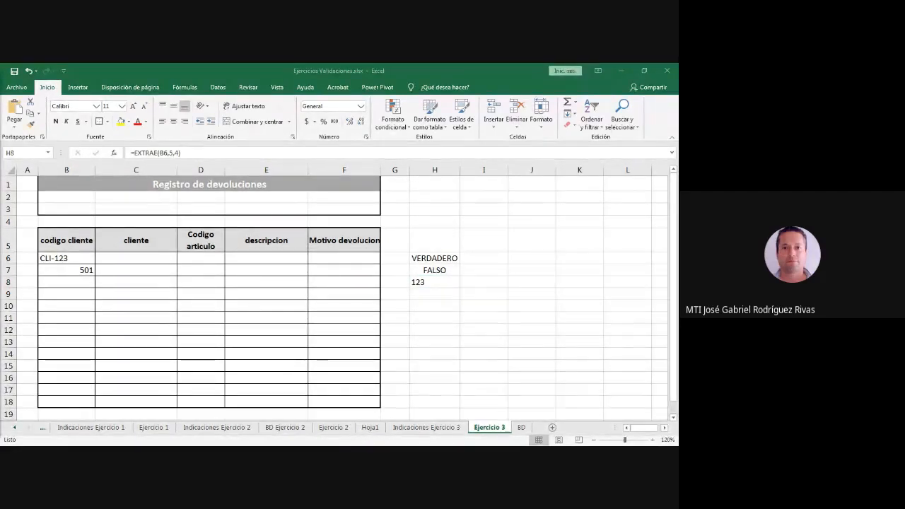
pyautogui.hotkey('alt', 'Tab')
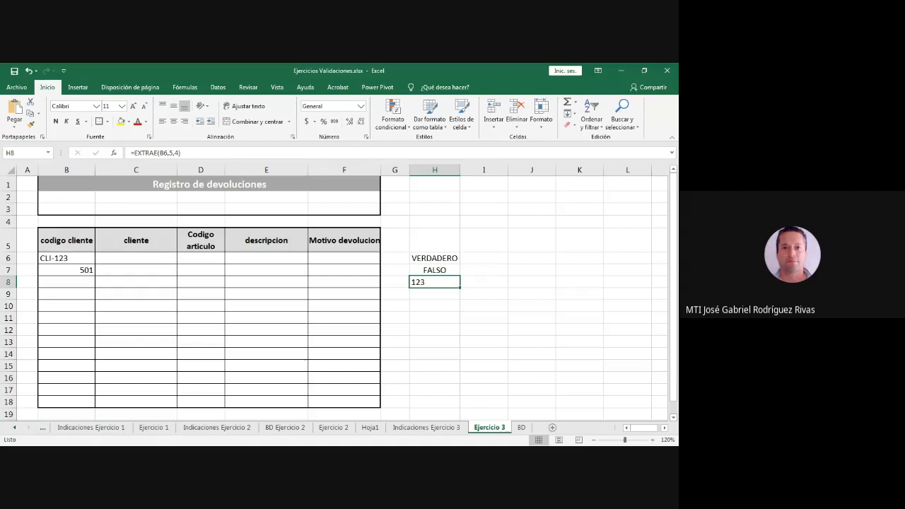
pyautogui.click(435, 270)
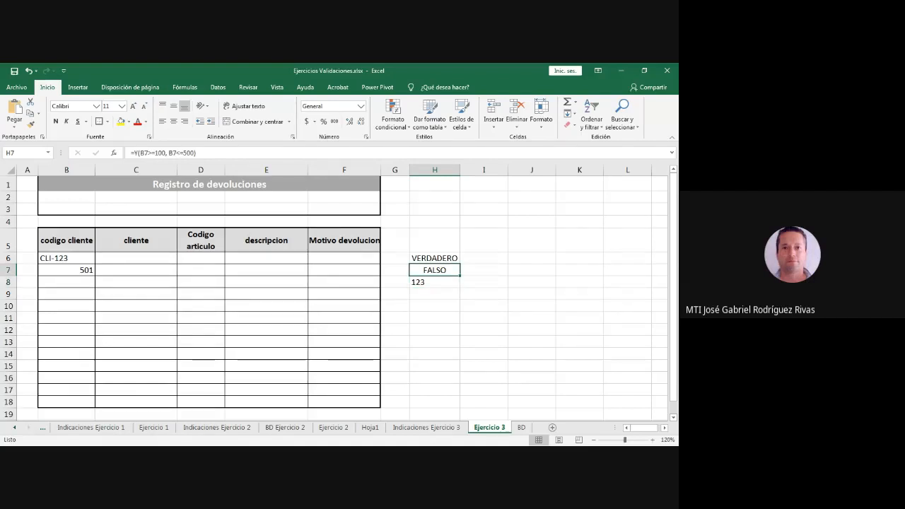
pyautogui.click(435, 282)
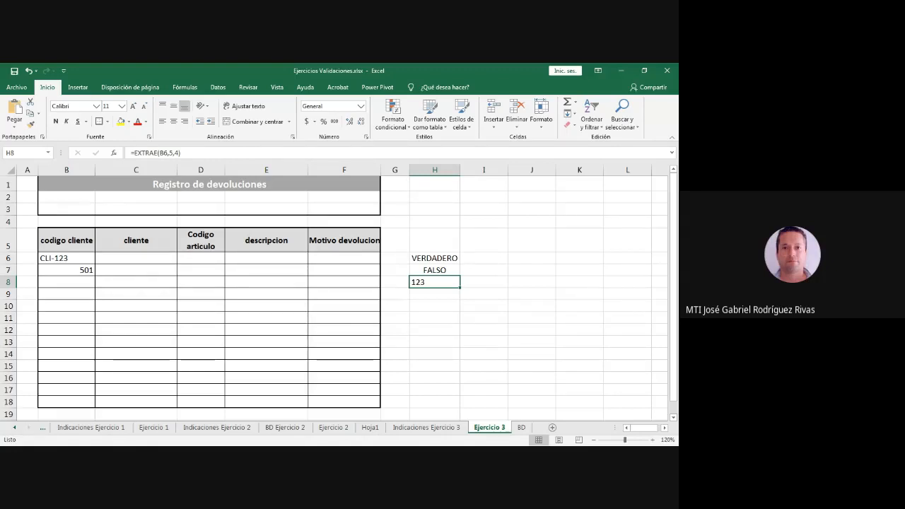
pyautogui.click(434, 258)
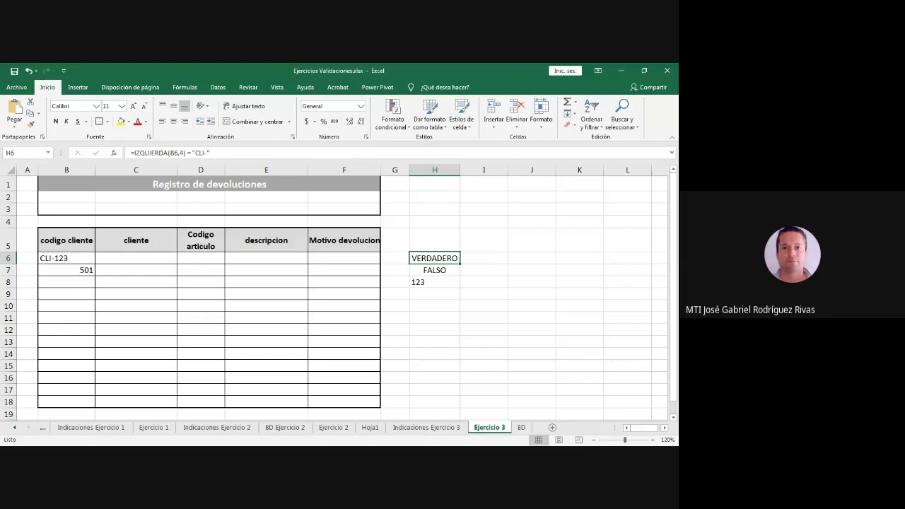
pyautogui.click(435, 270)
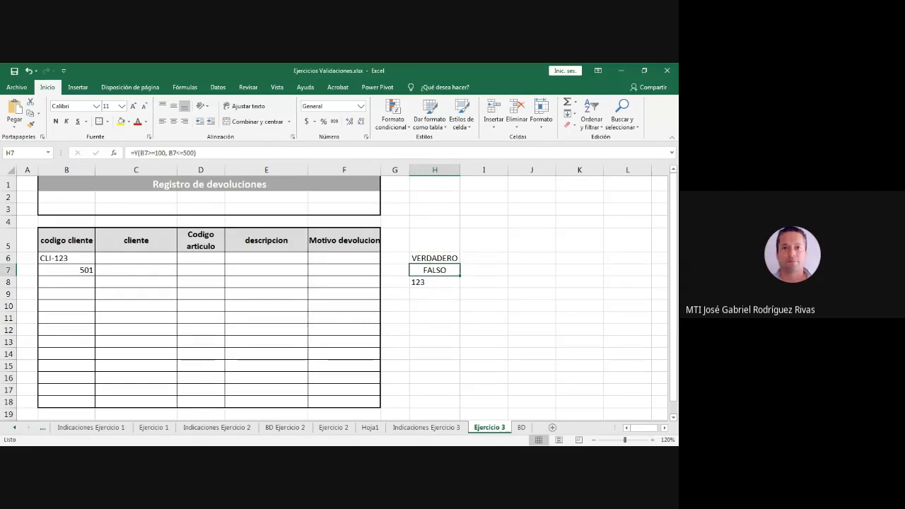
# Append >=100 to the EXTRAE formula in H8 to compare the extracted number with the lower limit.
pyautogui.click(435, 282)
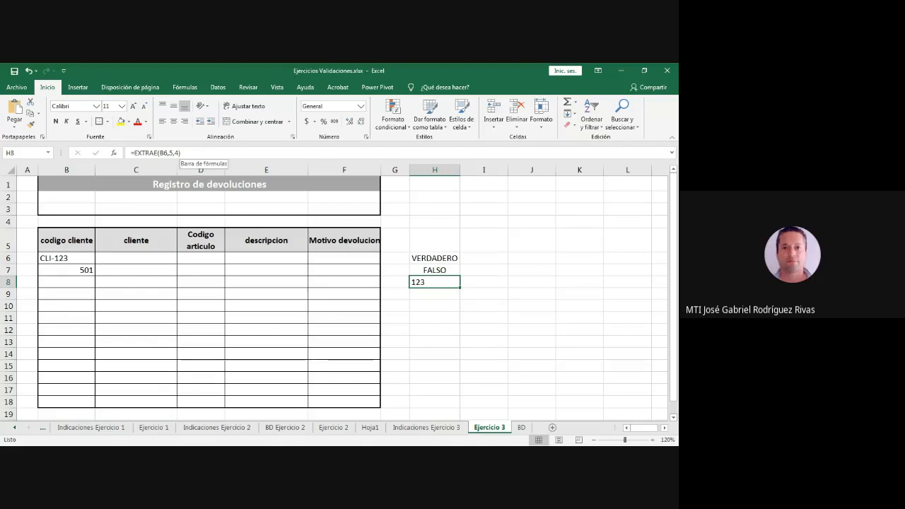
pyautogui.click(202, 152)
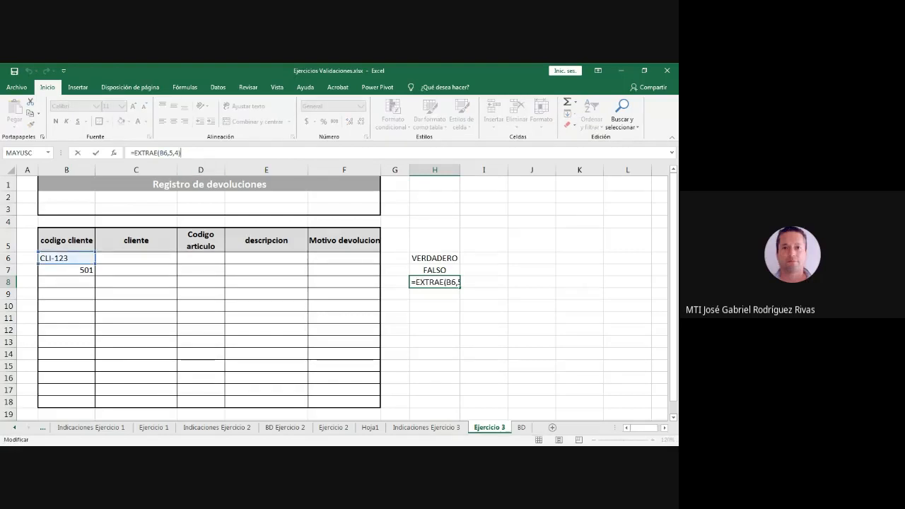
pyautogui.write('>=100')
pyautogui.press('Return')
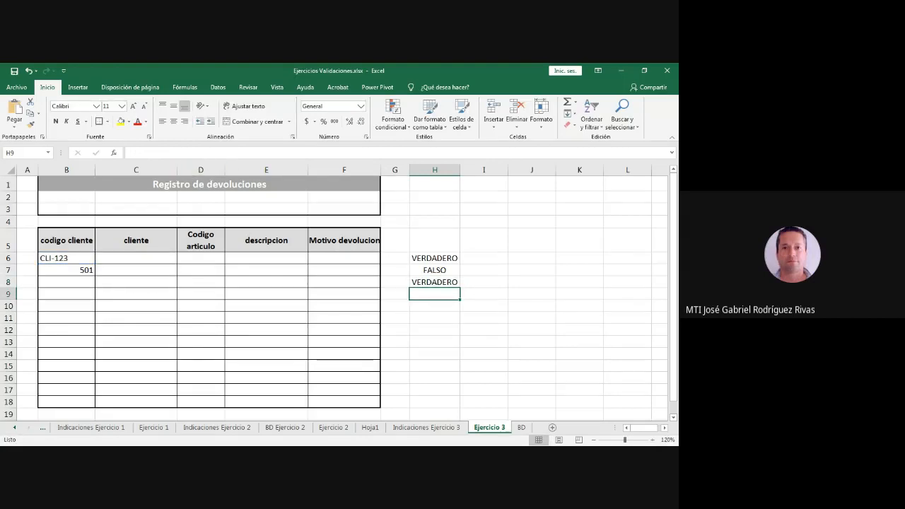
# Change the sample client code in B6 to CLI-99 to test the H8 comparison below its lower limit.
pyautogui.click(435, 282)
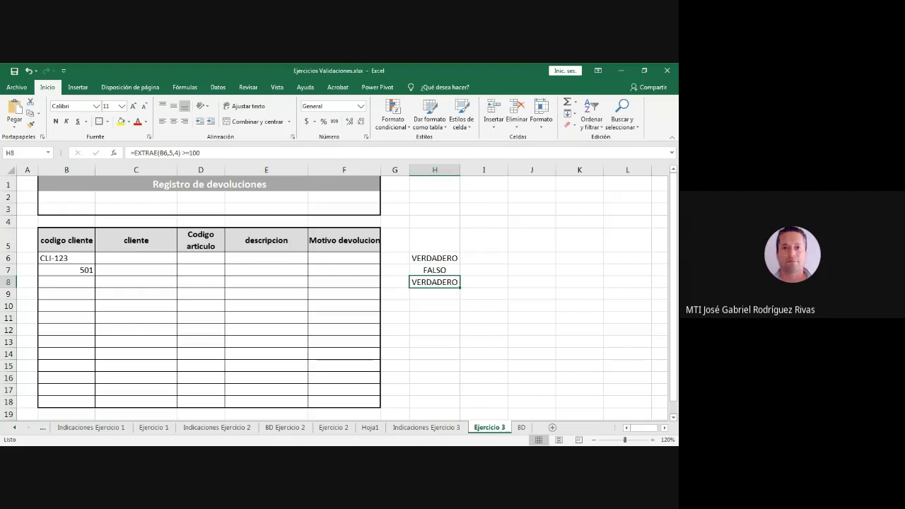
pyautogui.click(66, 258)
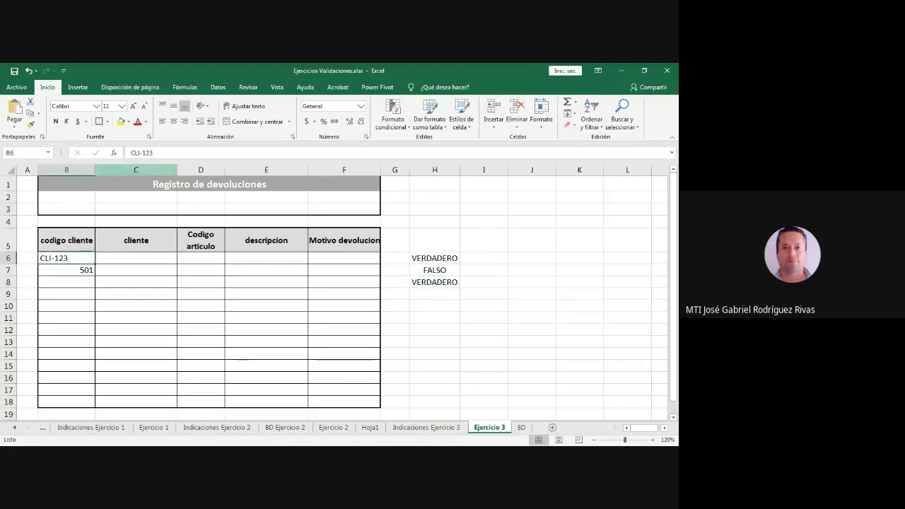
pyautogui.moveTo(154, 153); pyautogui.dragTo(145, 153)
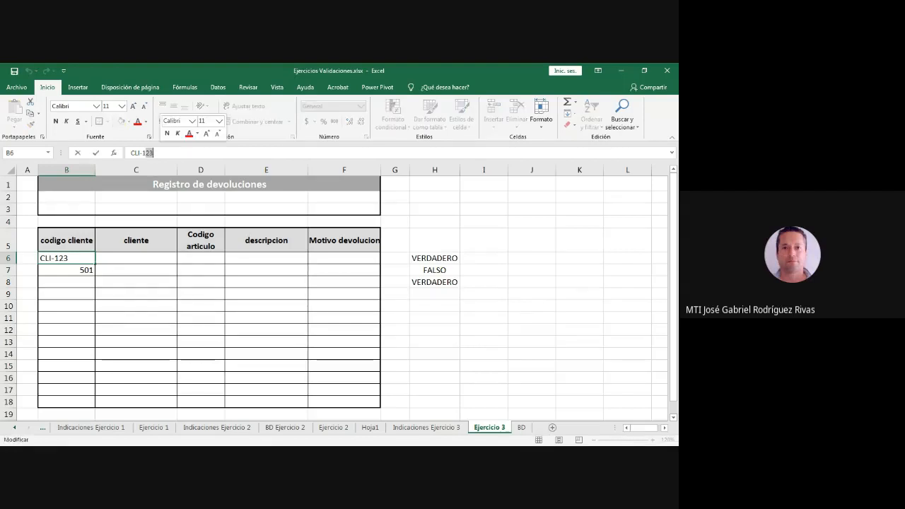
pyautogui.press('BackSpace')
pyautogui.press('BackSpace')
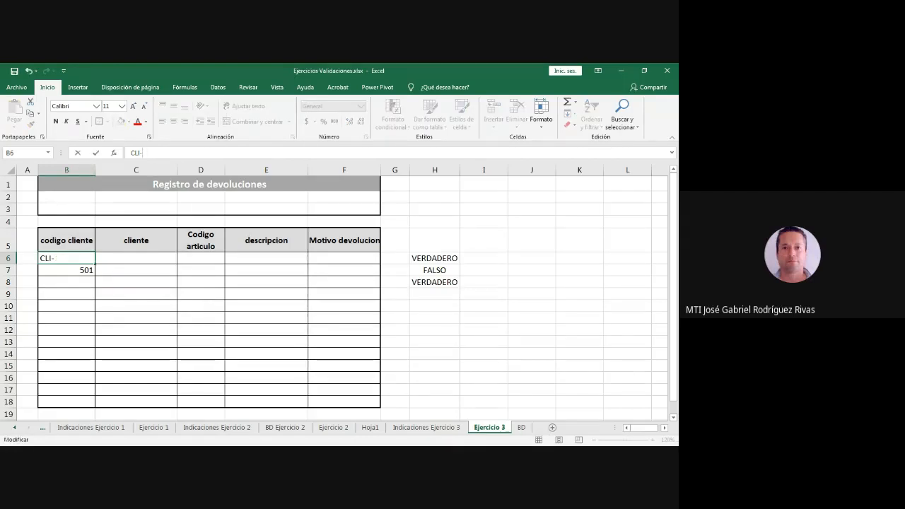
pyautogui.write('99')
pyautogui.press('Return')
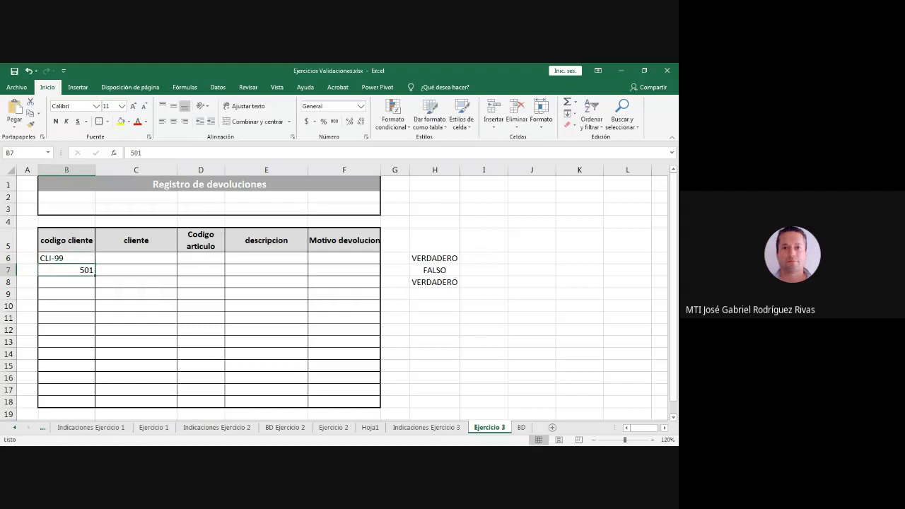
# Compare the code in B6 with the H8 formula, magnifying the sheet briefly and examining the EXTRAE(B6,5,4) part.
pyautogui.click(66, 258)
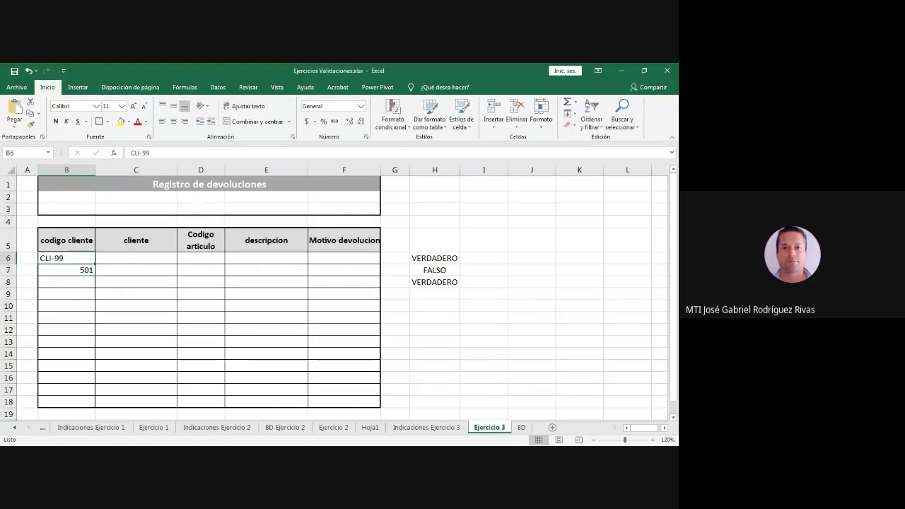
pyautogui.click(435, 282)
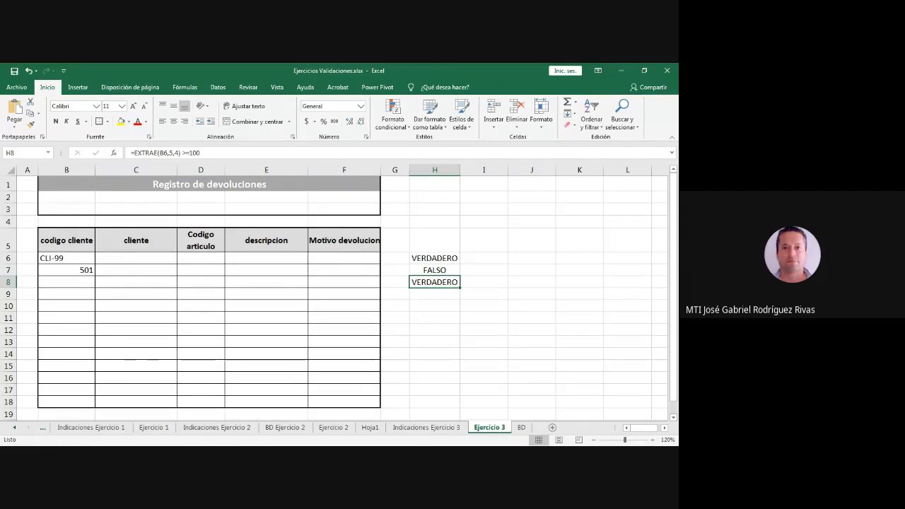
pyautogui.click(66, 258)
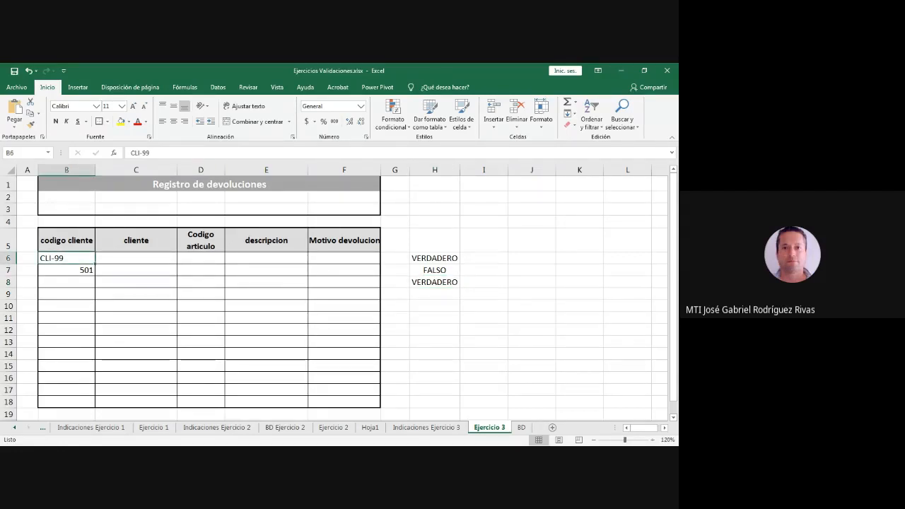
pyautogui.click(435, 282)
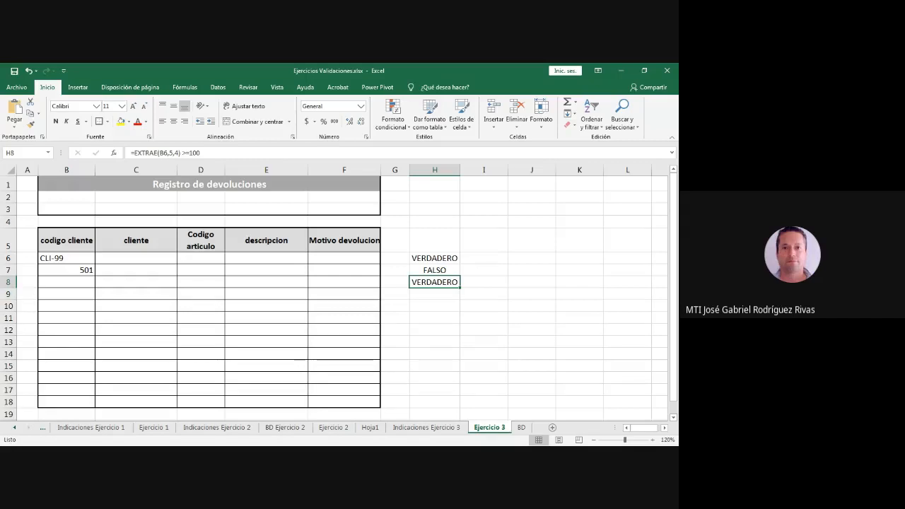
pyautogui.press('super+plus')
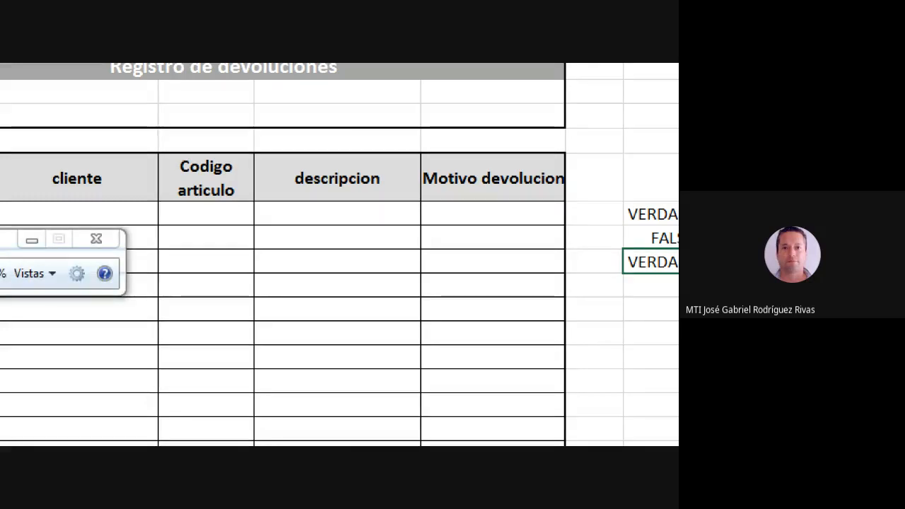
pyautogui.press('super+minus')
pyautogui.click(434, 306)
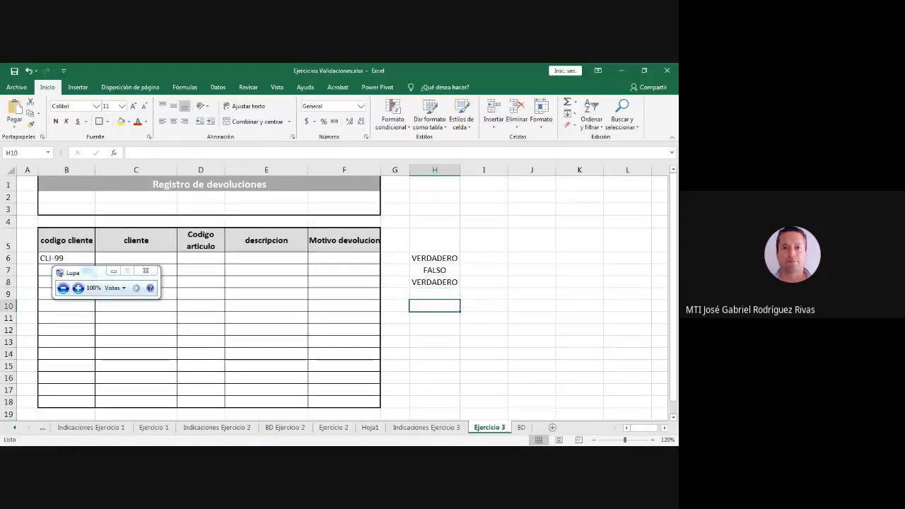
pyautogui.click(435, 282)
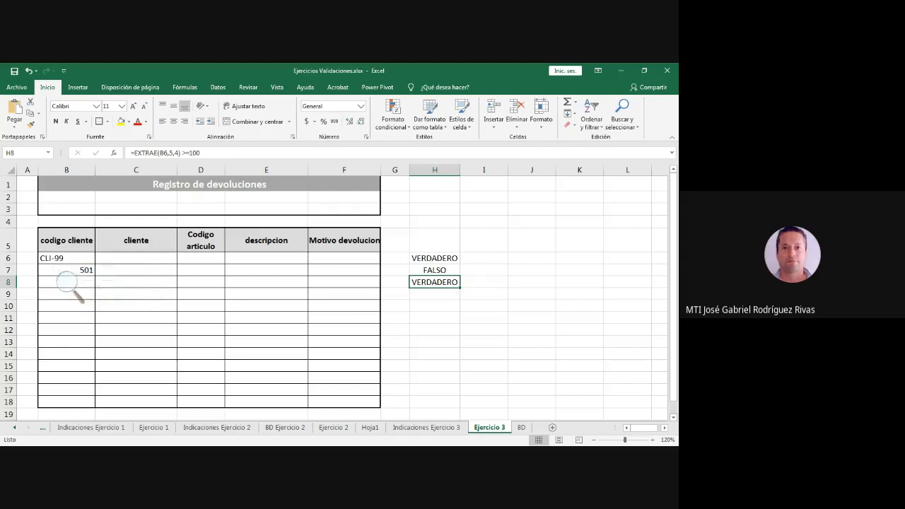
pyautogui.moveTo(134, 153); pyautogui.dragTo(178, 153)
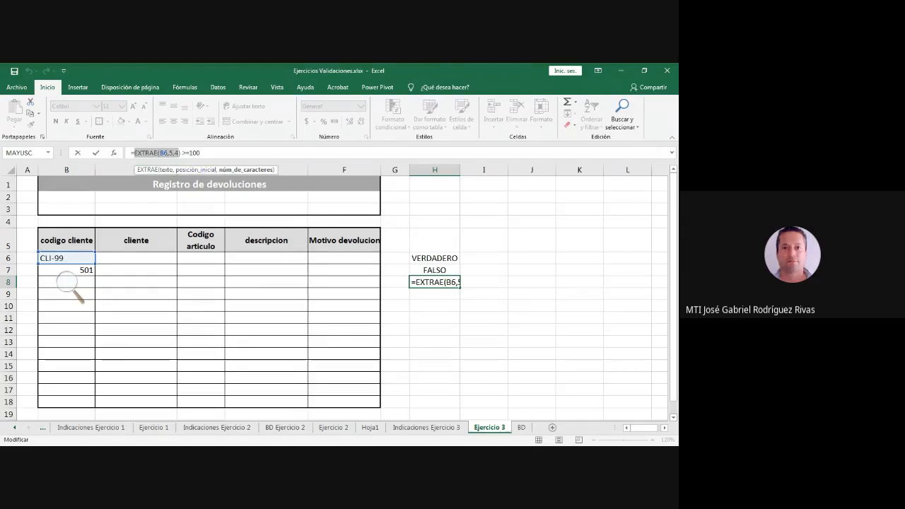
pyautogui.press('End')
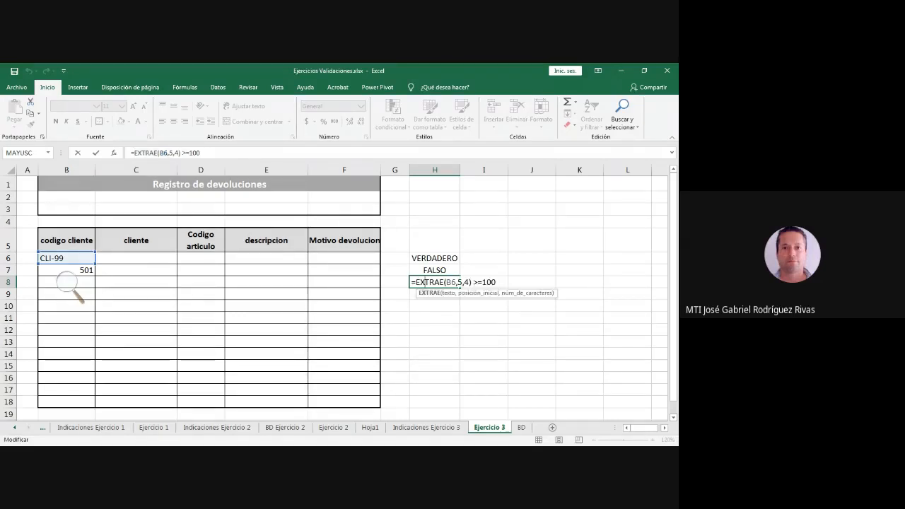
pyautogui.press('Return')
pyautogui.press('Up')
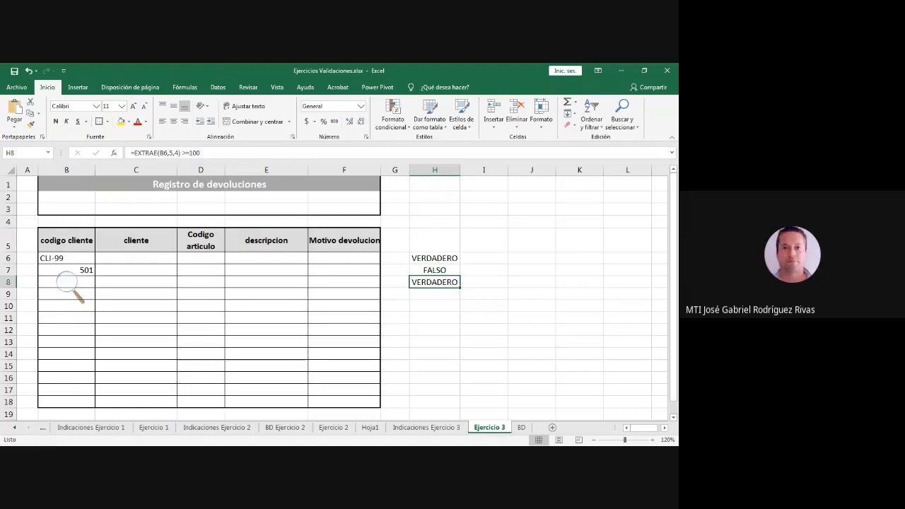
# Remove the >=100 comparison from the H8 formula so that it only extracts the number with =EXTRAE(B6,5,4).
pyautogui.click(200, 152)
pyautogui.moveTo(201, 153); pyautogui.dragTo(134, 153)
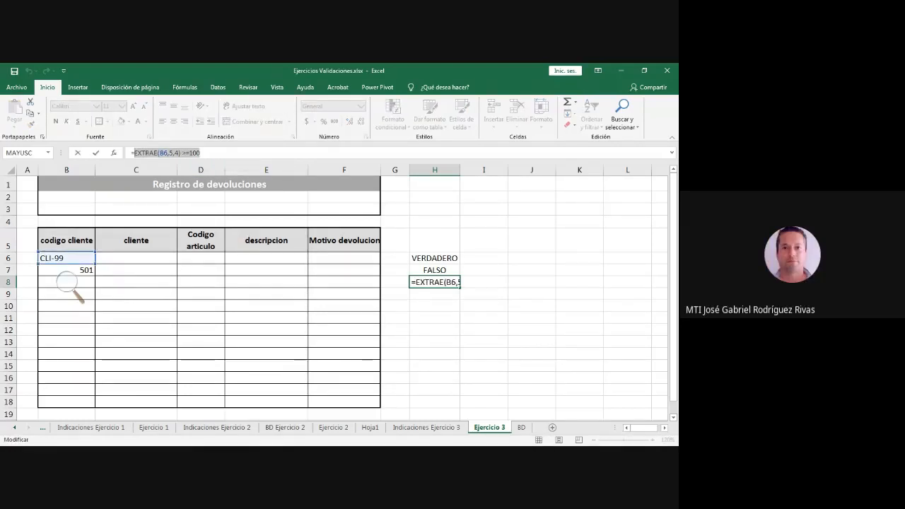
pyautogui.moveTo(181, 152); pyautogui.dragTo(138, 153)
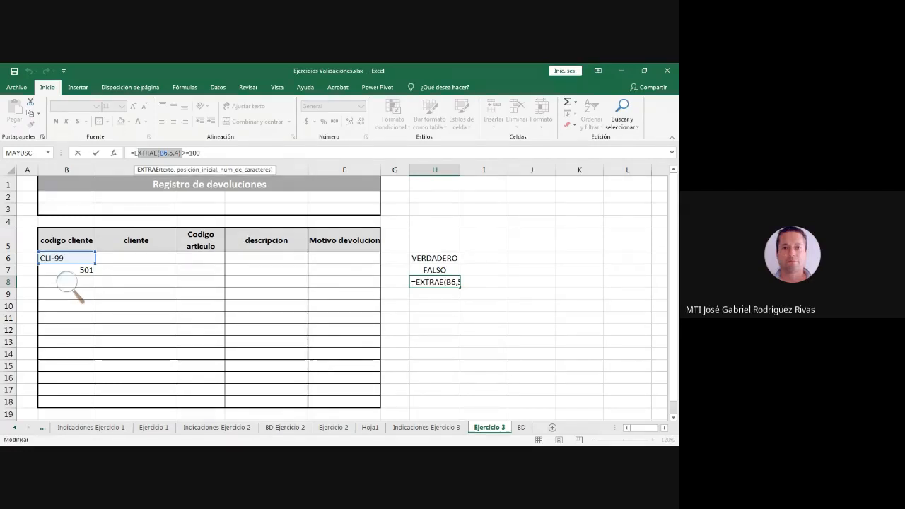
pyautogui.click(201, 152)
pyautogui.press('BackSpace')
pyautogui.press('BackSpace')
pyautogui.press('BackSpace')
pyautogui.press('BackSpace')
pyautogui.press('BackSpace')
pyautogui.press('BackSpace')
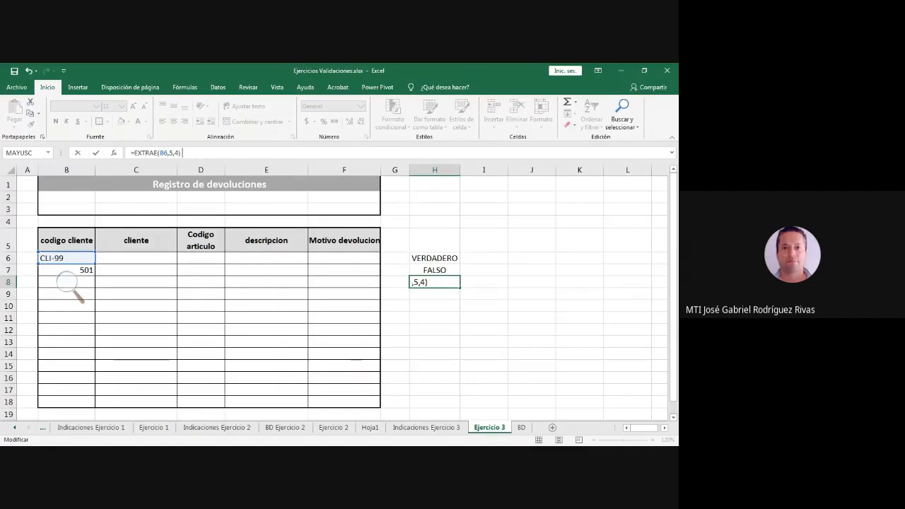
pyautogui.press('Return')
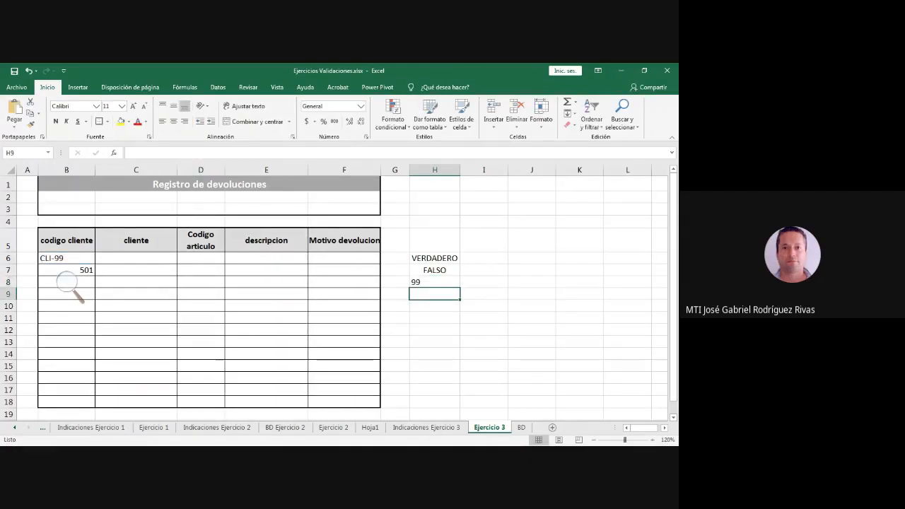
# Restore the lower-limit comparison in H8 so the formula reads =EXTRAE(B6,5,4) >=100, and reselect the cell.
pyautogui.press('Up')
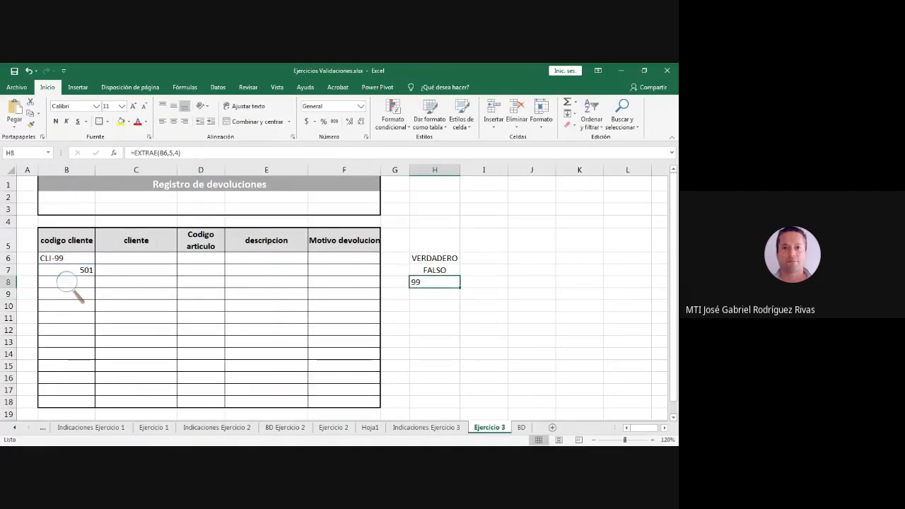
pyautogui.press('F2')
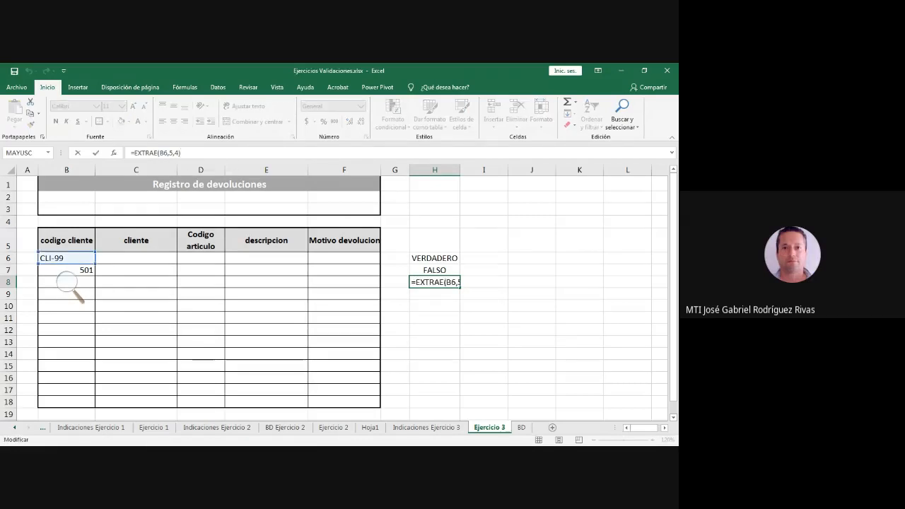
pyautogui.write('>0100')
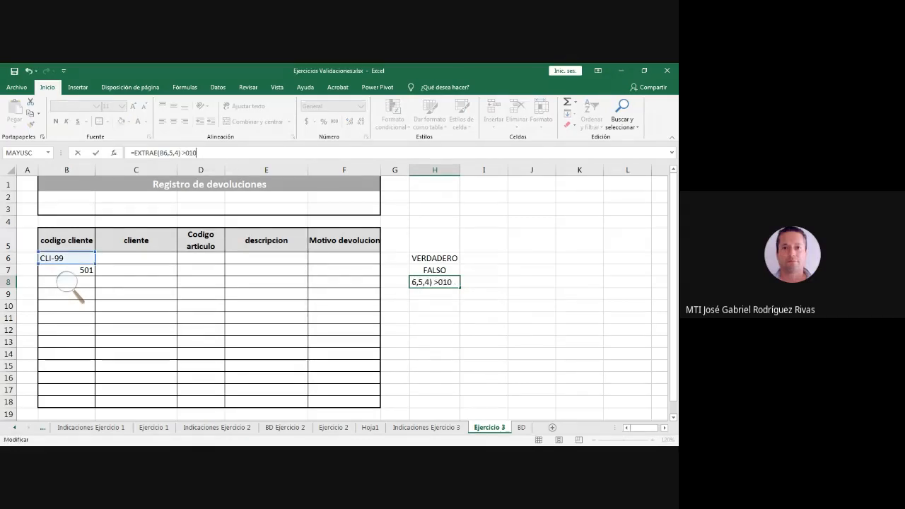
pyautogui.press('BackSpace')
pyautogui.press('BackSpace')
pyautogui.press('BackSpace')
pyautogui.press('BackSpace')
pyautogui.write('=100')
pyautogui.press('Return')
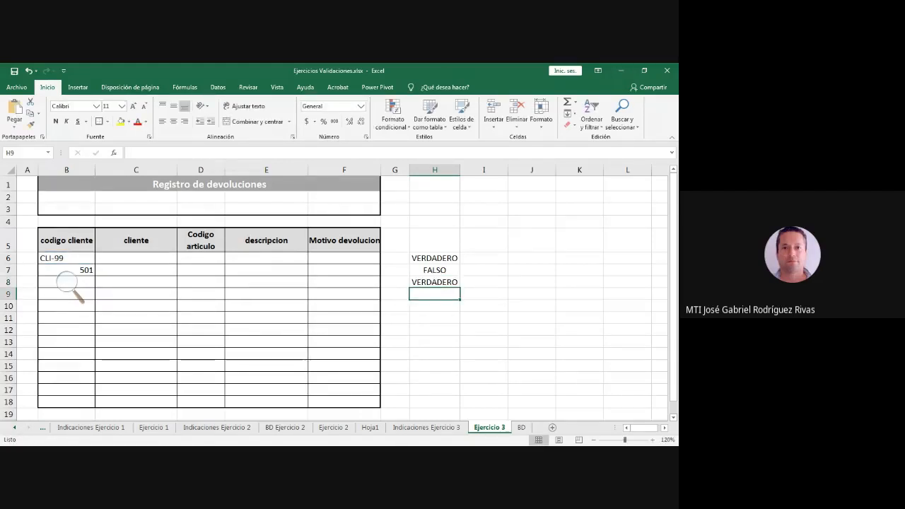
pyautogui.press('Up')
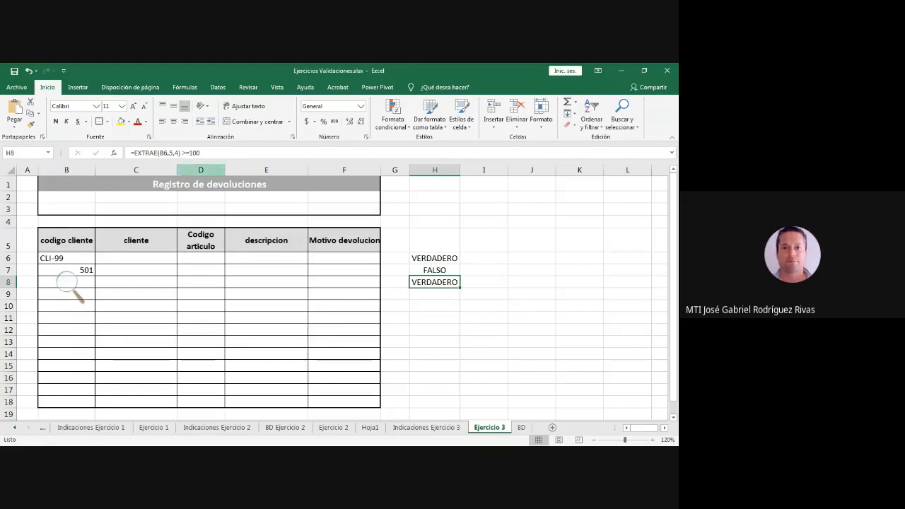
# Strip the >=100 comparison from the H8 formula, leaving =EXTRAE(B6,5,4), and reselect the cell.
pyautogui.moveTo(182, 152); pyautogui.dragTo(200, 153)
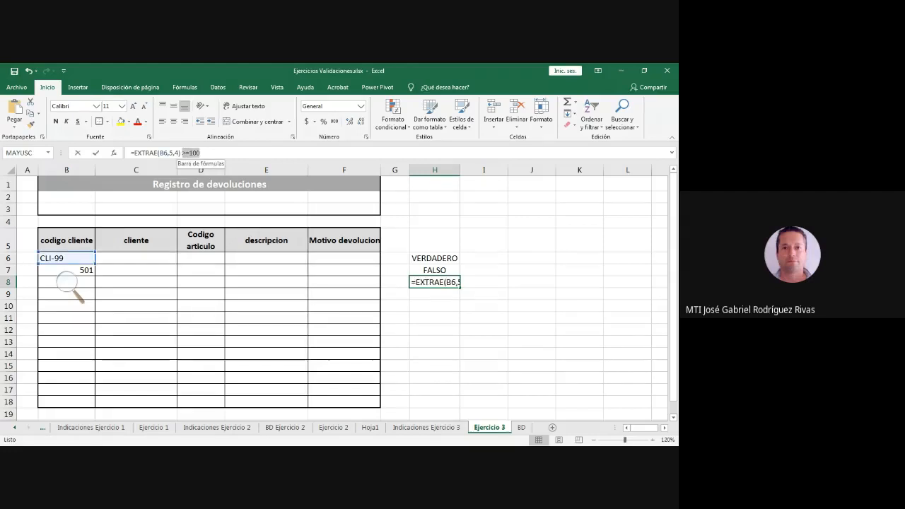
pyautogui.press('Delete')
pyautogui.press('Return')
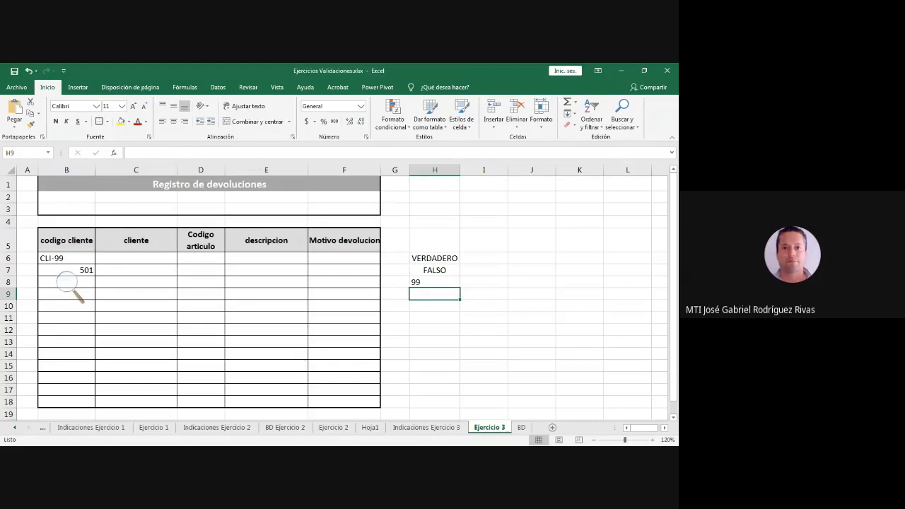
pyautogui.press('Up')
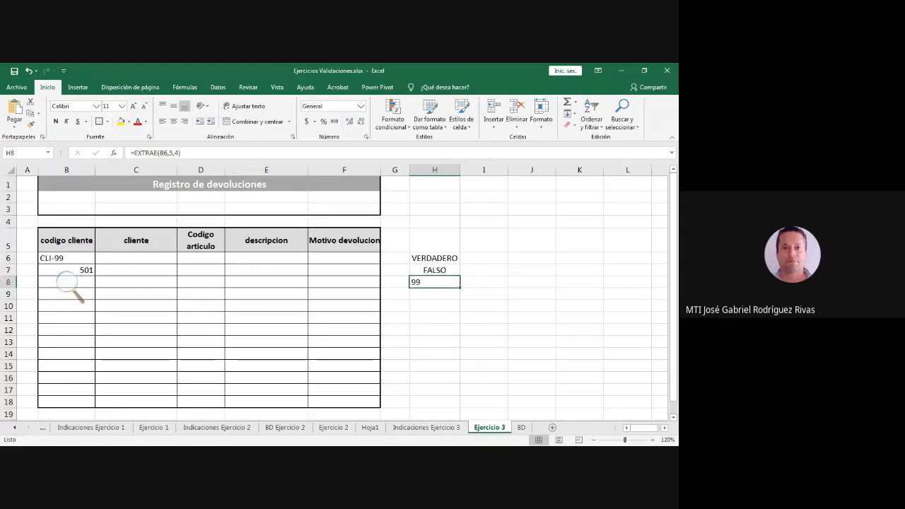
# Compare the client code in B6 with the value that the H8 formula extracts from it.
pyautogui.click(67, 258)
pyautogui.click(435, 282)
pyautogui.press('Down')
pyautogui.press('Down')
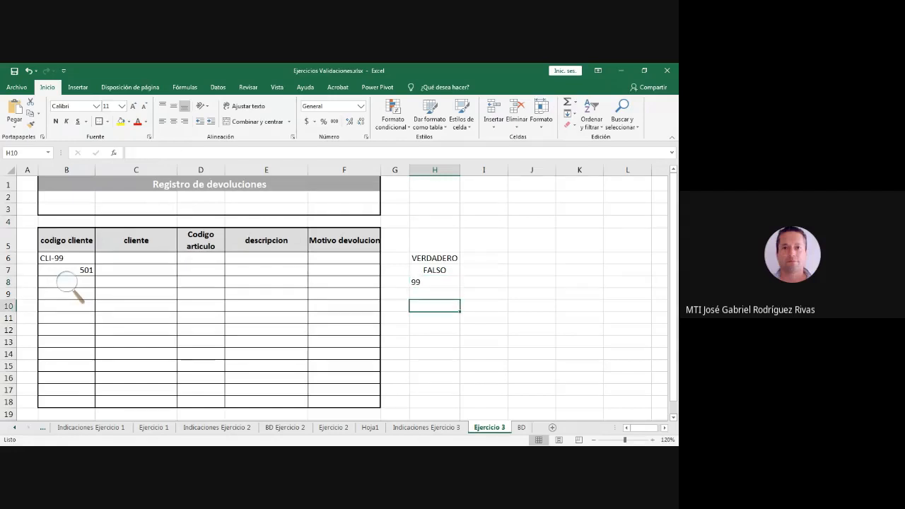
pyautogui.press('Up')
pyautogui.press('Up')
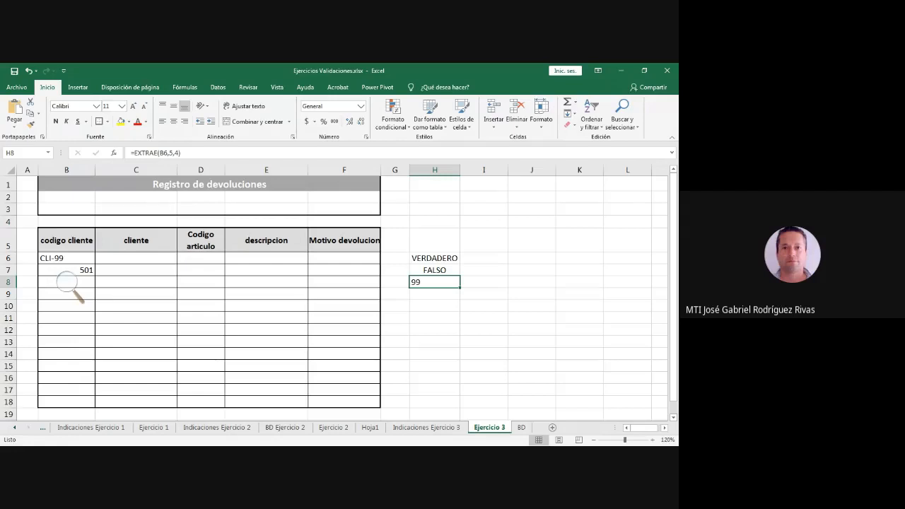
# Enter the plain number 99 in J8 to compare its alignment with H8, and clear J8 again.
pyautogui.press('Right')
pyautogui.press('Right')
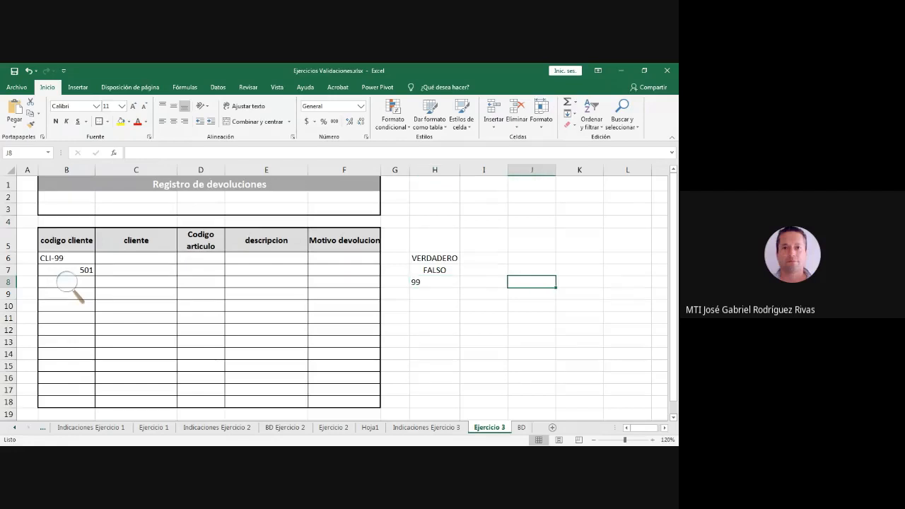
pyautogui.write('99')
pyautogui.press('Return')
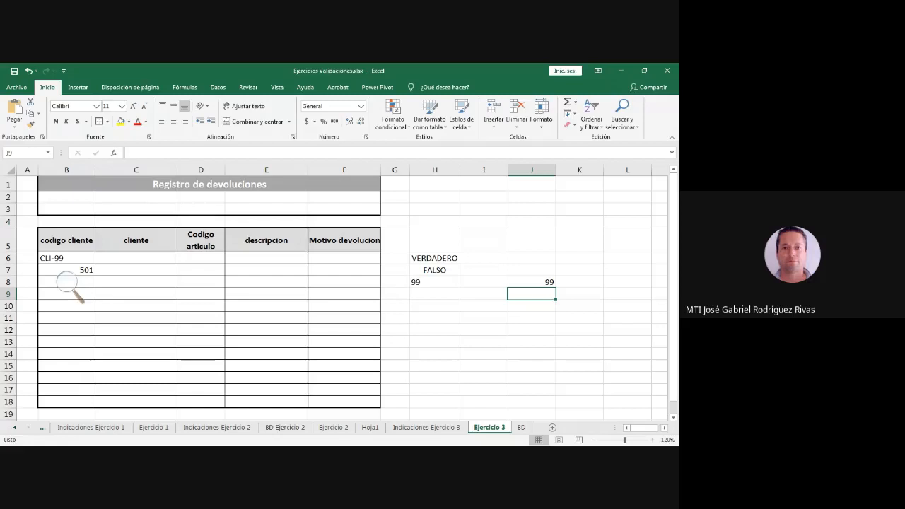
pyautogui.press('Up')
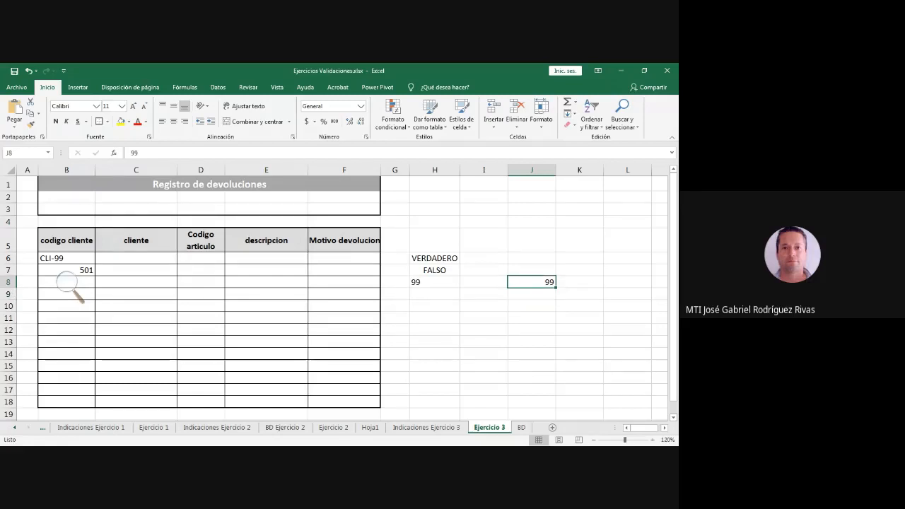
pyautogui.press('Delete')
pyautogui.press('Left')
pyautogui.press('Left')
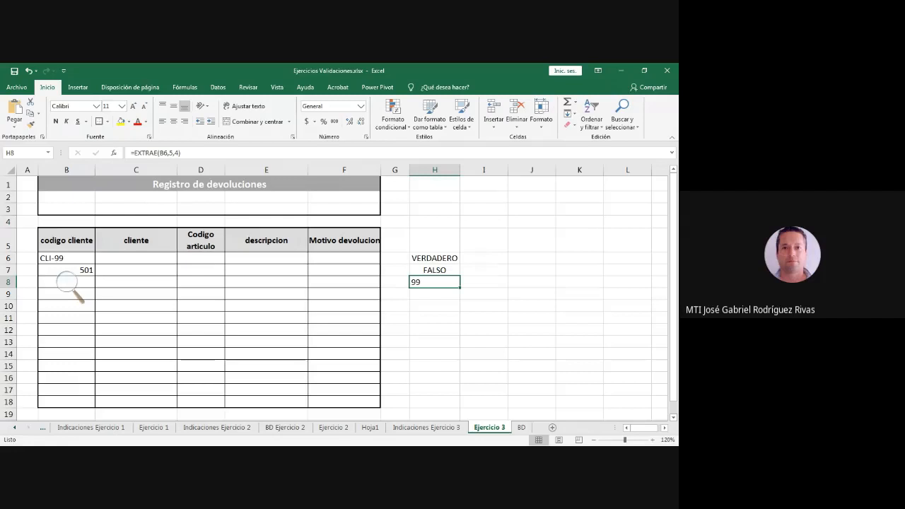
pyautogui.press('F2')
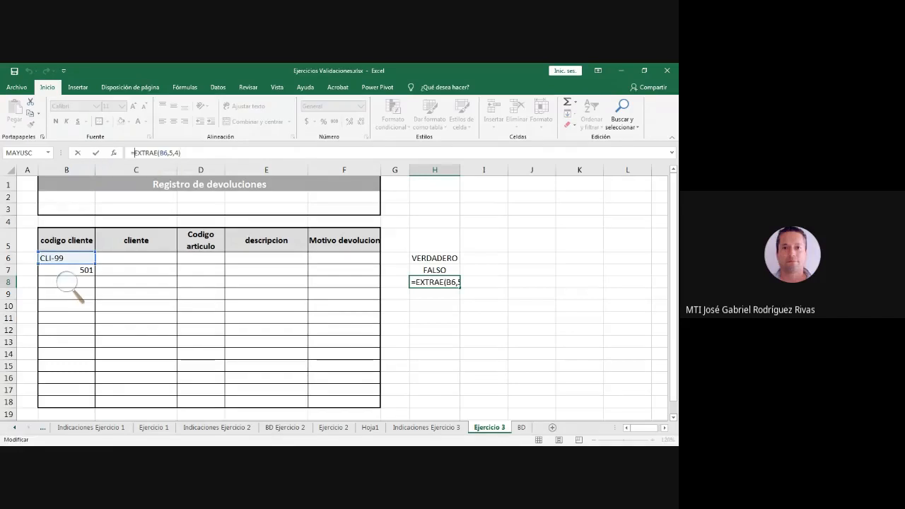
pyautogui.click(434, 306)
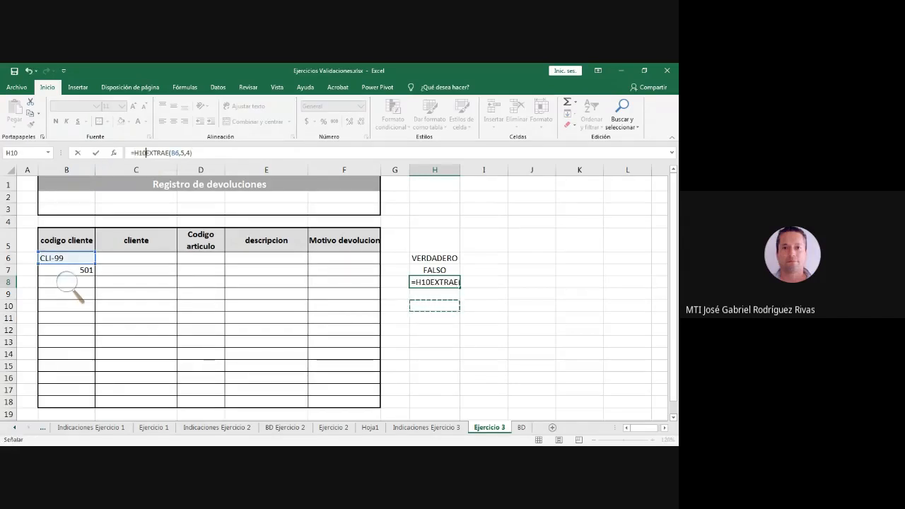
pyautogui.press('Escape')
# Try to build a conversion formula in H10 with the VALOR.NUMERO function.
pyautogui.click(435, 306)
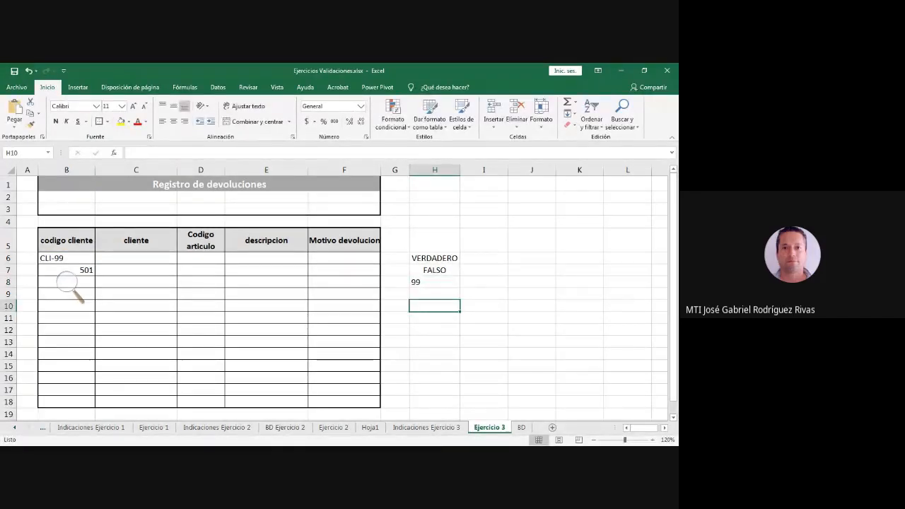
pyautogui.write('=VALOR')
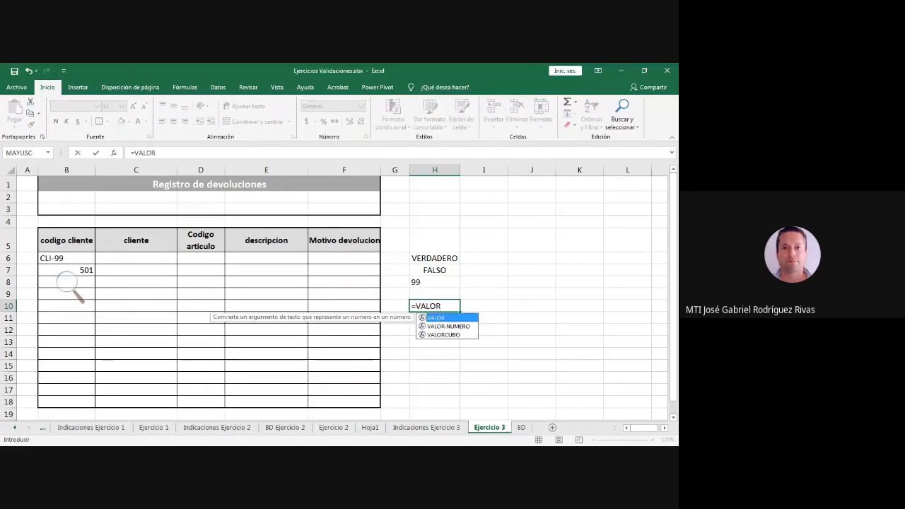
pyautogui.press('Down')
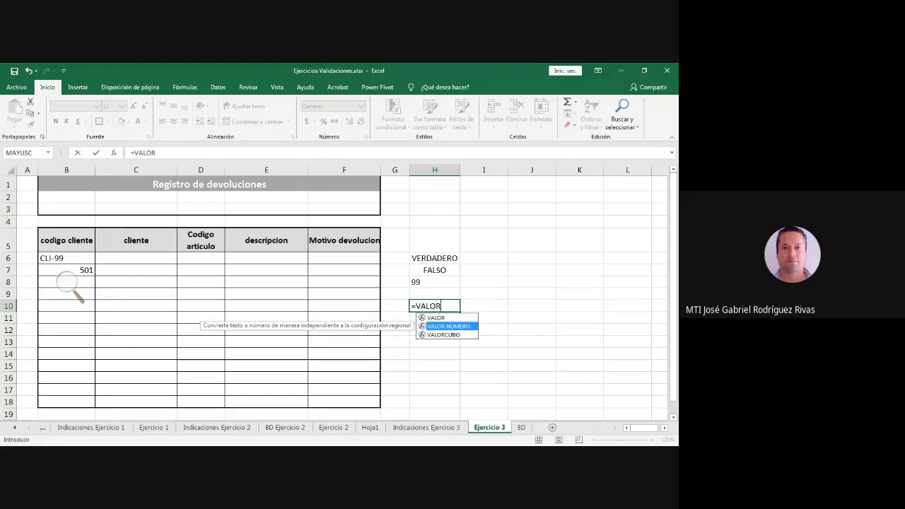
pyautogui.click(435, 282)
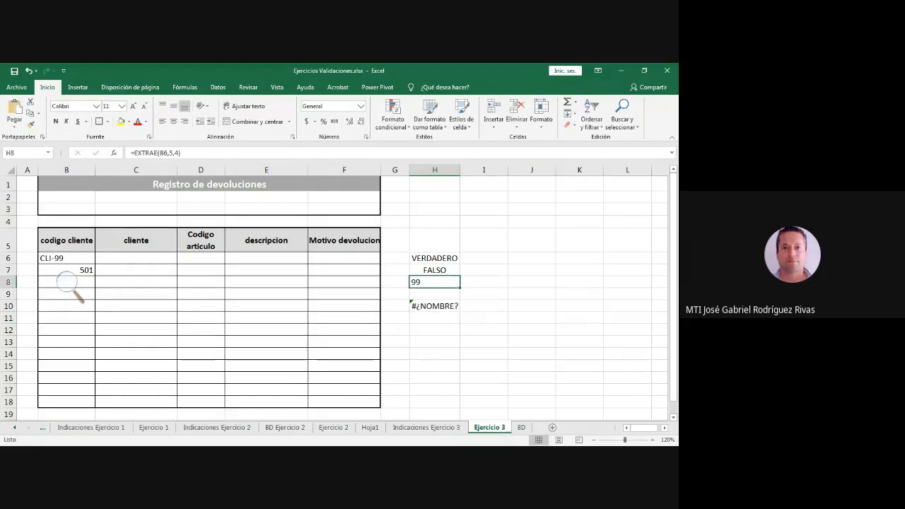
pyautogui.press('Down')
pyautogui.press('Down')
pyautogui.press('BackSpace')
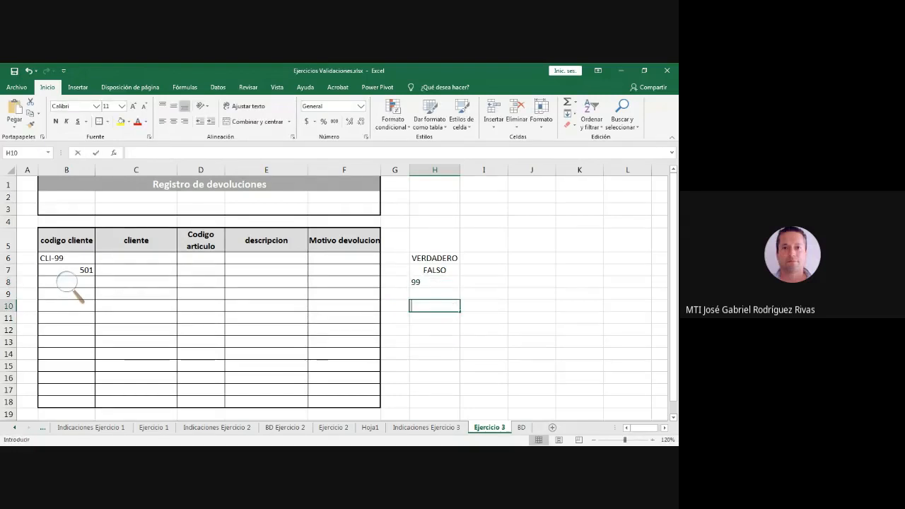
pyautogui.write('=VALOR')
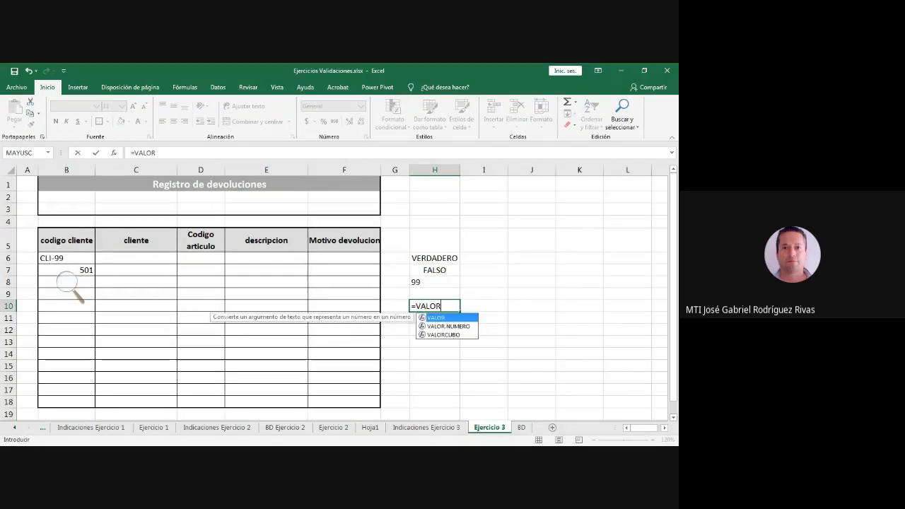
pyautogui.press('Down')
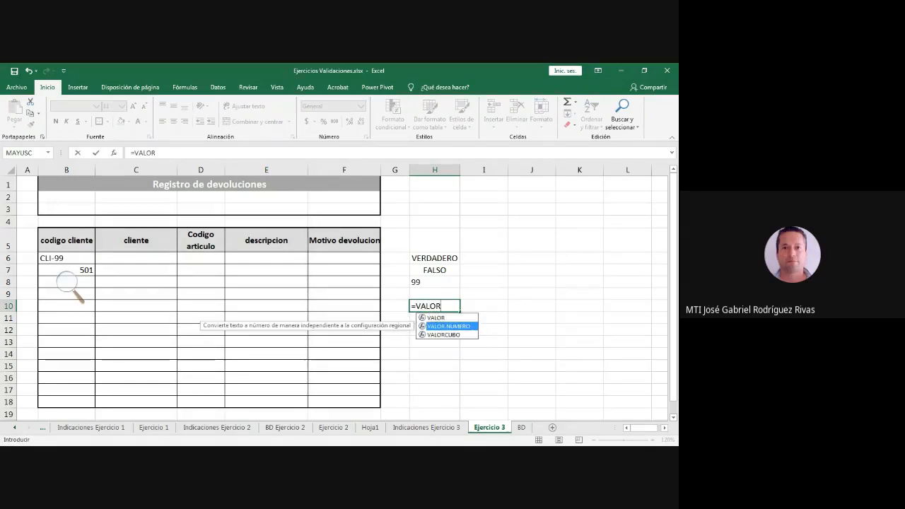
pyautogui.press('Tab')
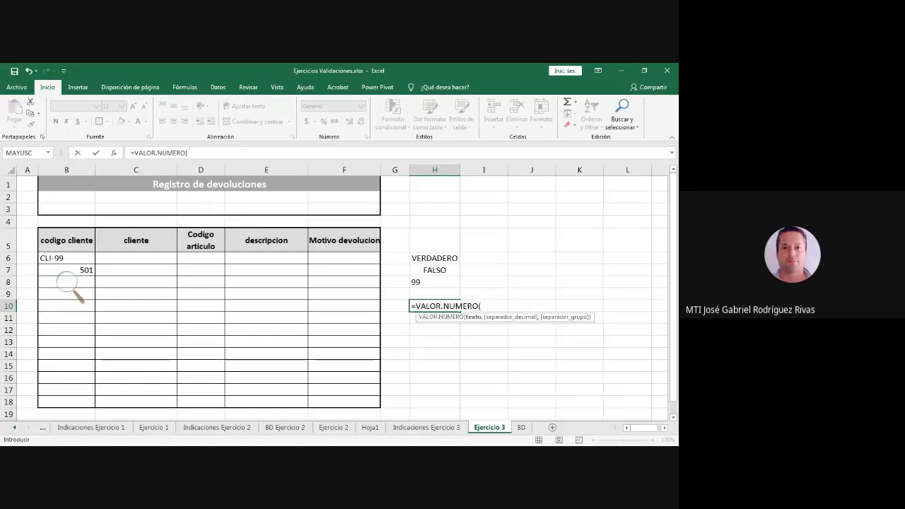
pyautogui.press('Escape')
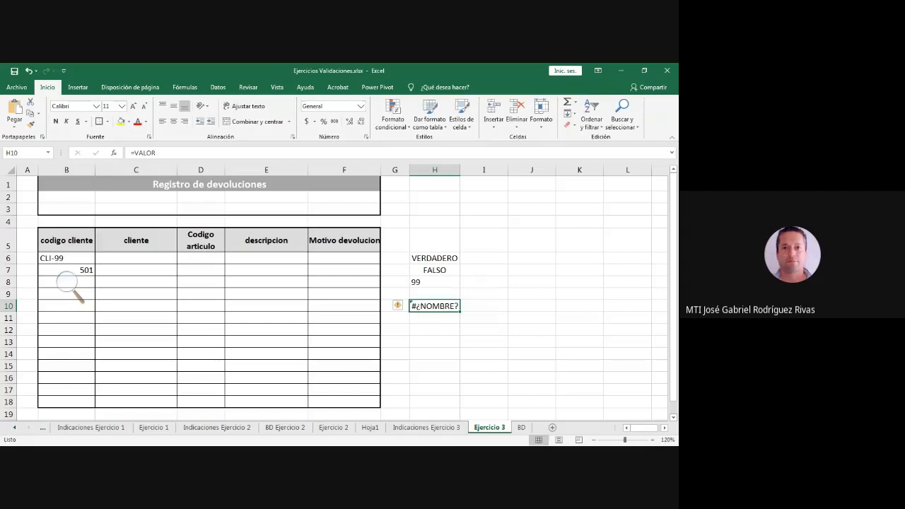
# Clear the incomplete =VALOR entry from H10.
pyautogui.press('Up')
pyautogui.press('Up')
pyautogui.press('Down')
pyautogui.press('Down')
pyautogui.press('Delete')
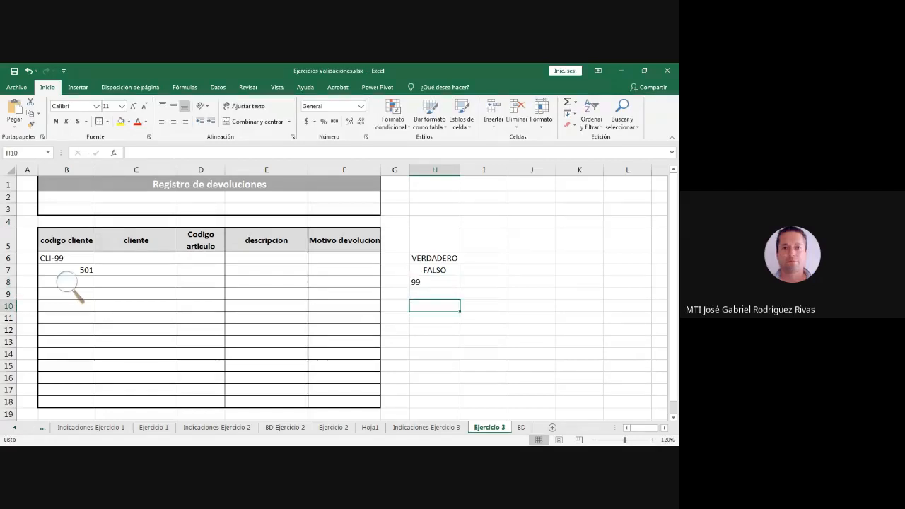
# Wrap the H8 extraction in VALOR.NUMERO so the formula reads =VALOR.NUMERO(EXTRAE(B6,5,4)), and reselect the cell.
pyautogui.press('Up')
pyautogui.press('Up')
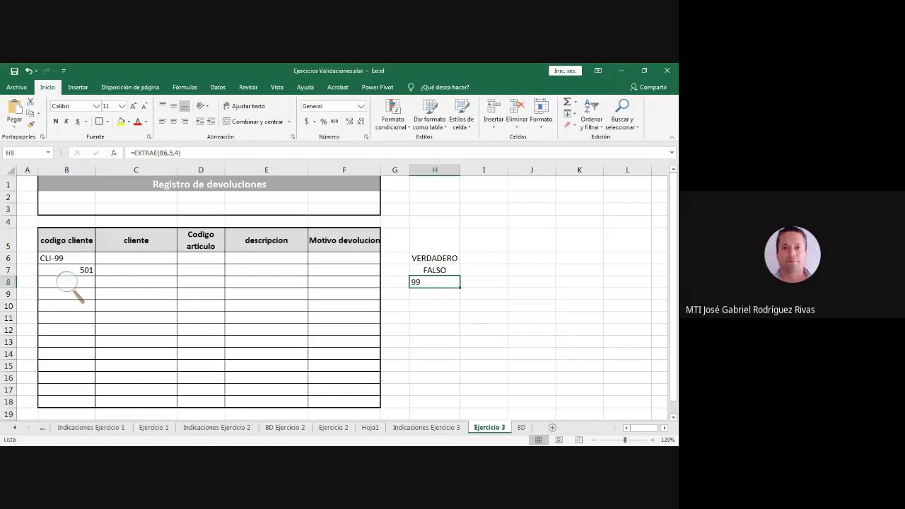
pyautogui.press('F2')
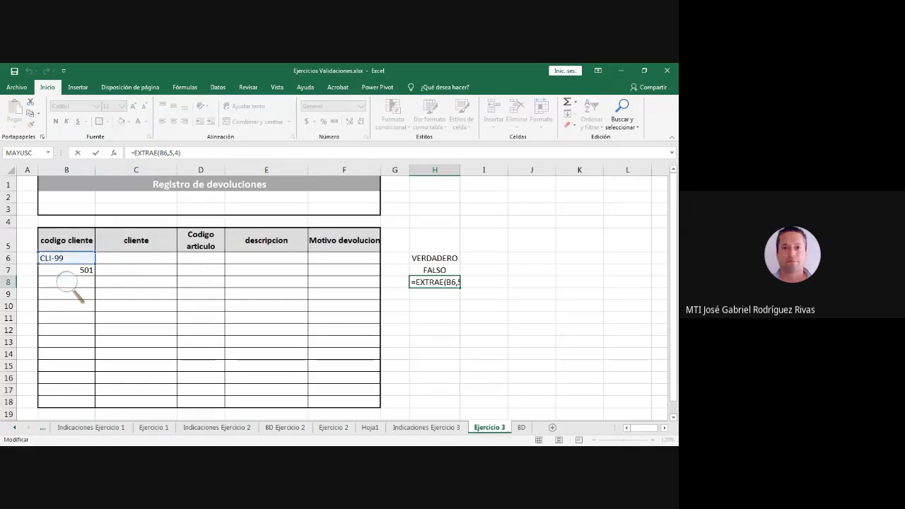
pyautogui.press('Home')
pyautogui.press('Right')
pyautogui.write('VALOR')
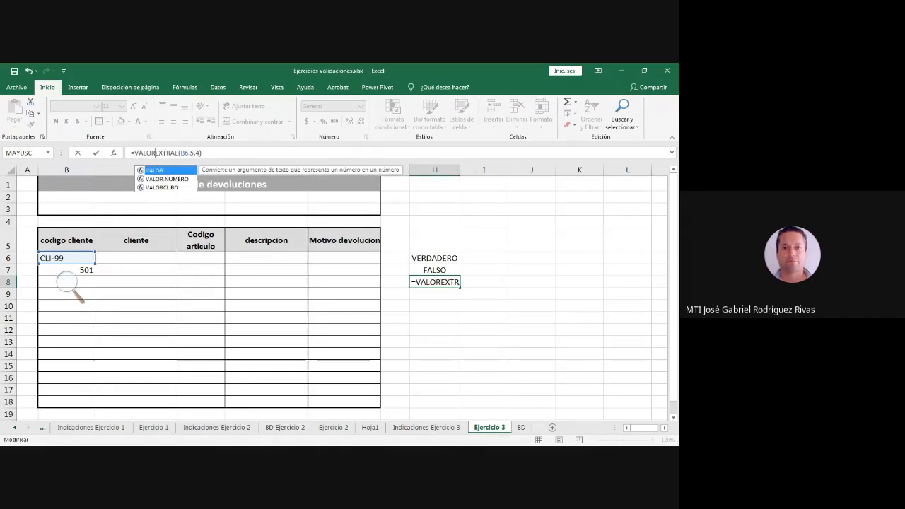
pyautogui.press('Down')
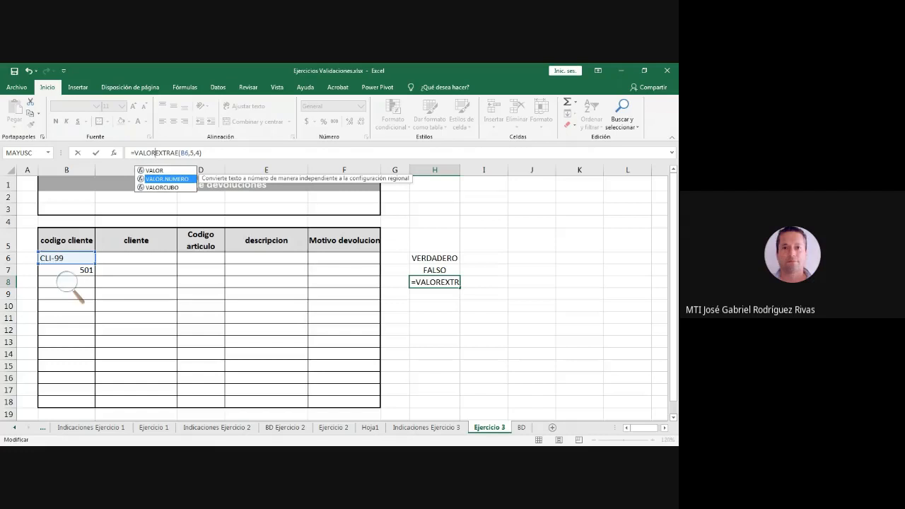
pyautogui.press('Tab')
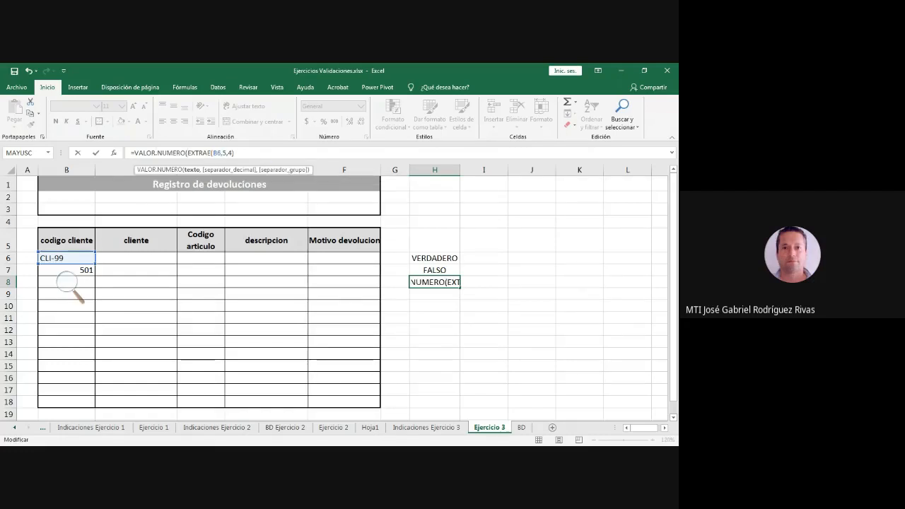
pyautogui.press('End')
pyautogui.write(')')
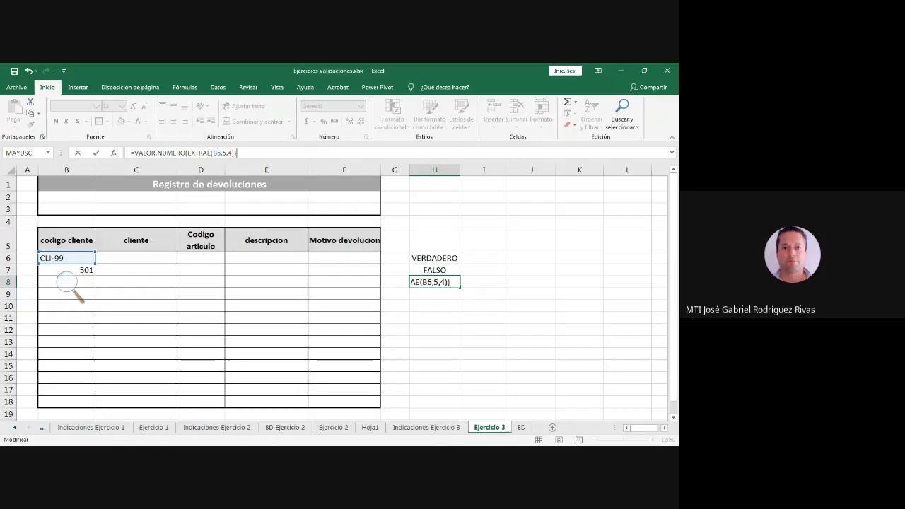
pyautogui.press('Return')
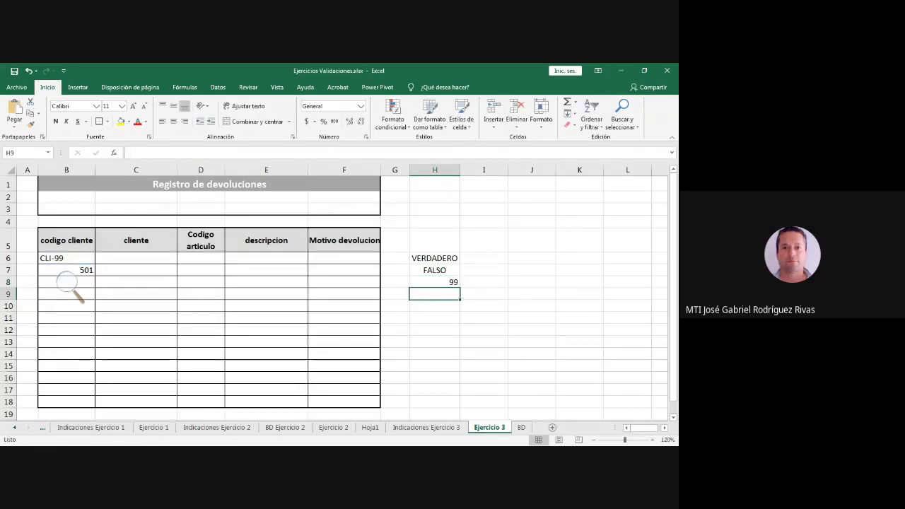
pyautogui.press('Up')
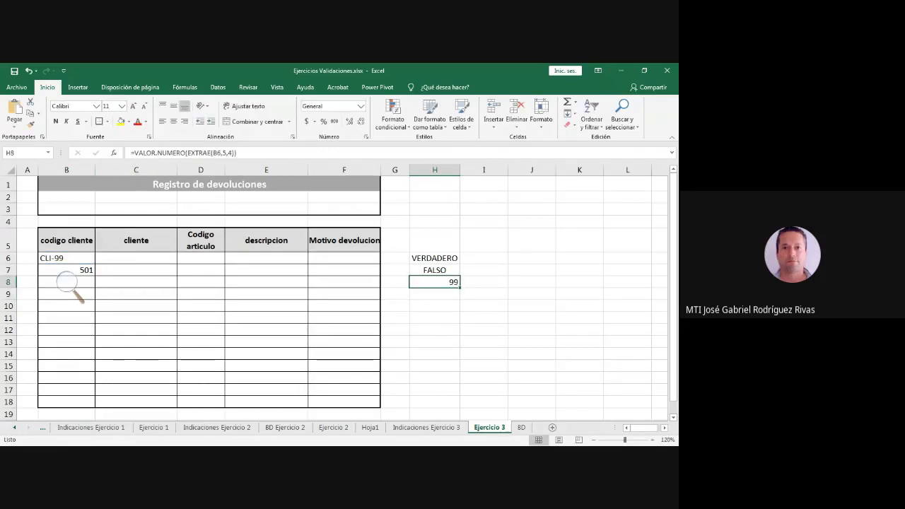
# Append the lower-limit comparison in H8 so the formula reads =VALOR.NUMERO(EXTRAE(B6,5,4)) >= 100.
pyautogui.press('F2')
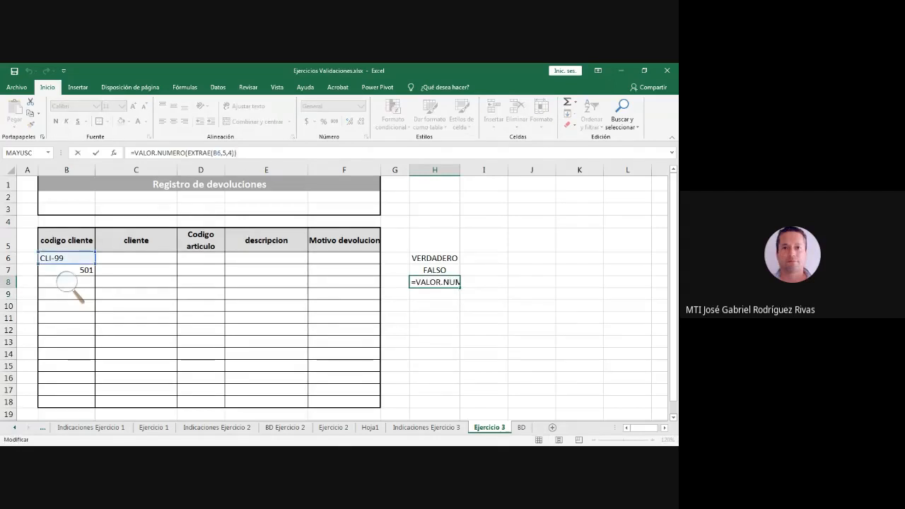
pyautogui.press('Return')
pyautogui.press('Up')
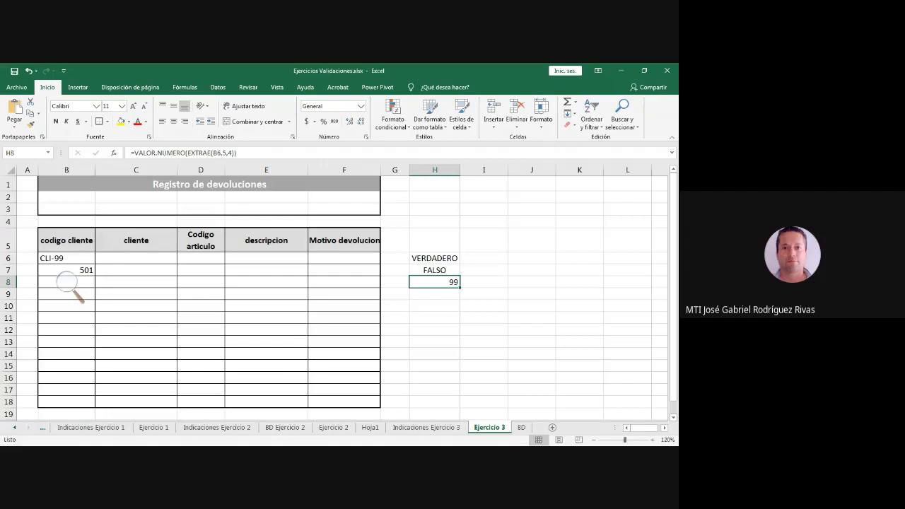
pyautogui.press('F2')
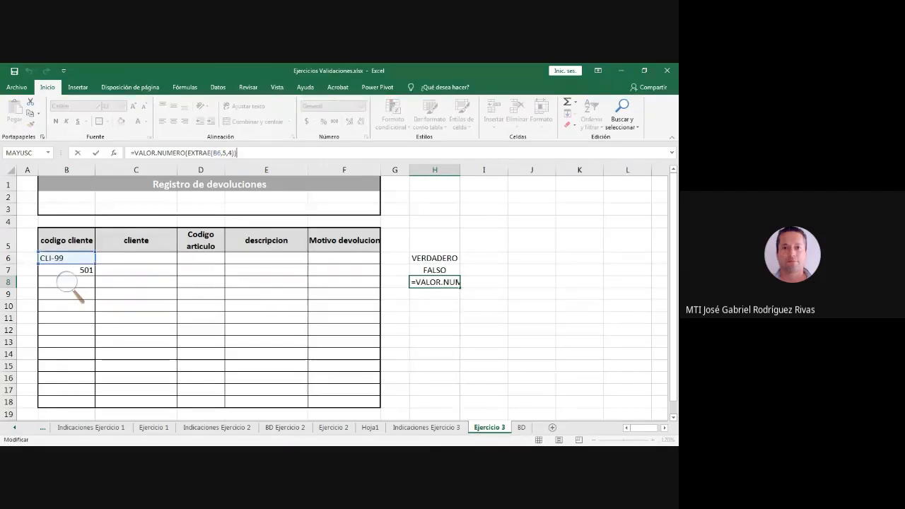
pyautogui.write('>=')
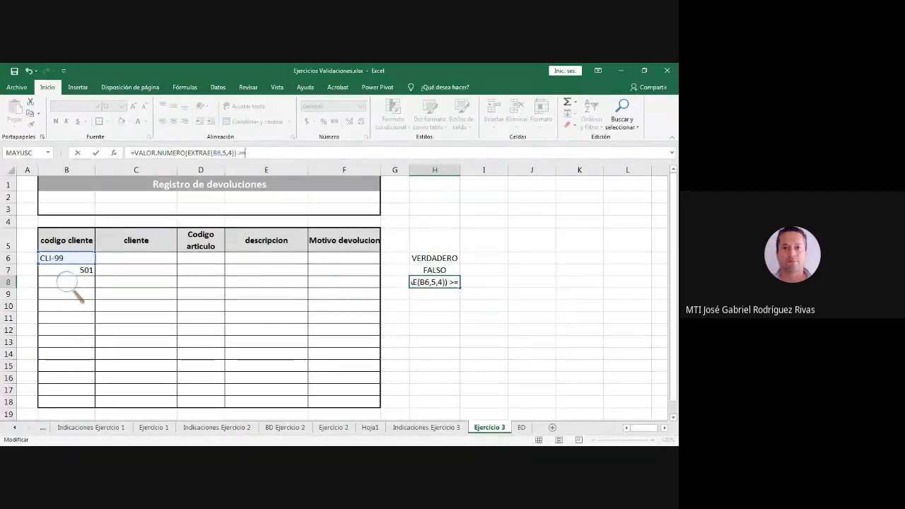
pyautogui.write(' 100')
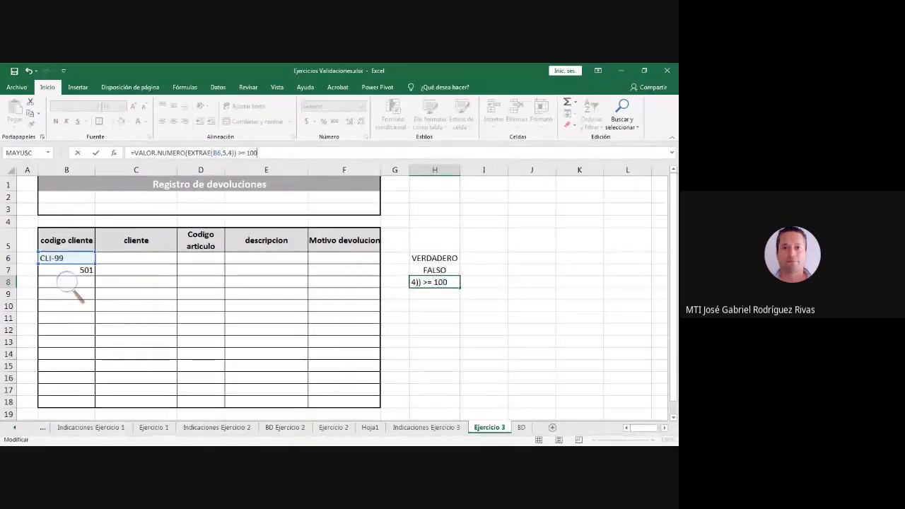
pyautogui.press('Return')
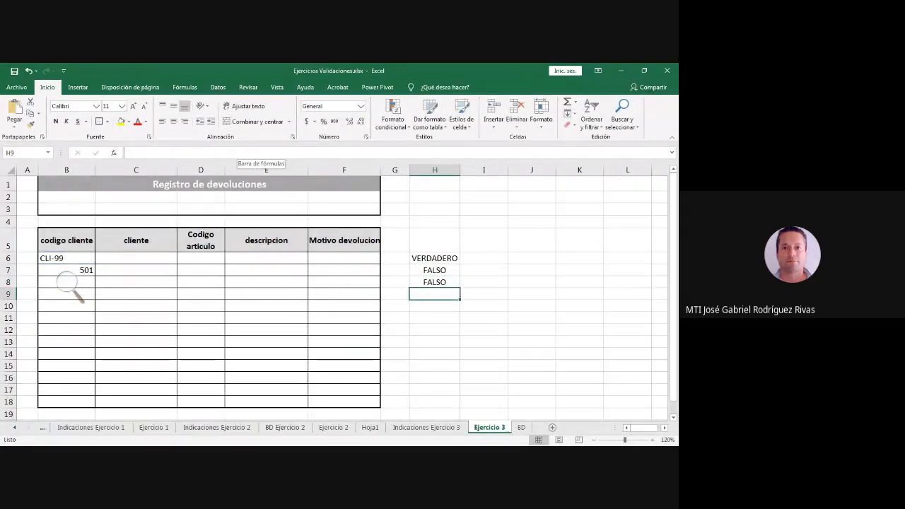
# Copy the expression VALOR.NUMERO(EXTRAE(B6,5,4)) >= 100 from H8 without its equals sign, leaving the cell unmodified.
pyautogui.press('Up')
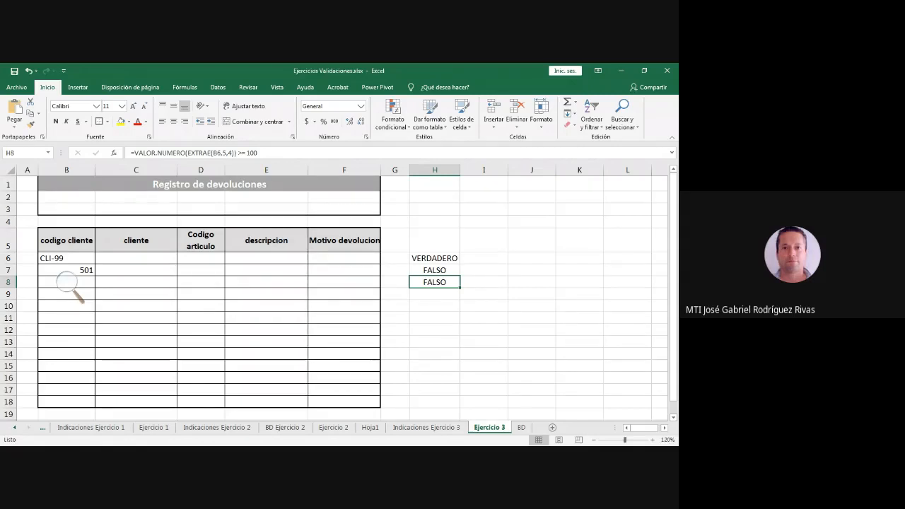
pyautogui.click(257, 152)
pyautogui.moveTo(257, 152); pyautogui.dragTo(134, 152)
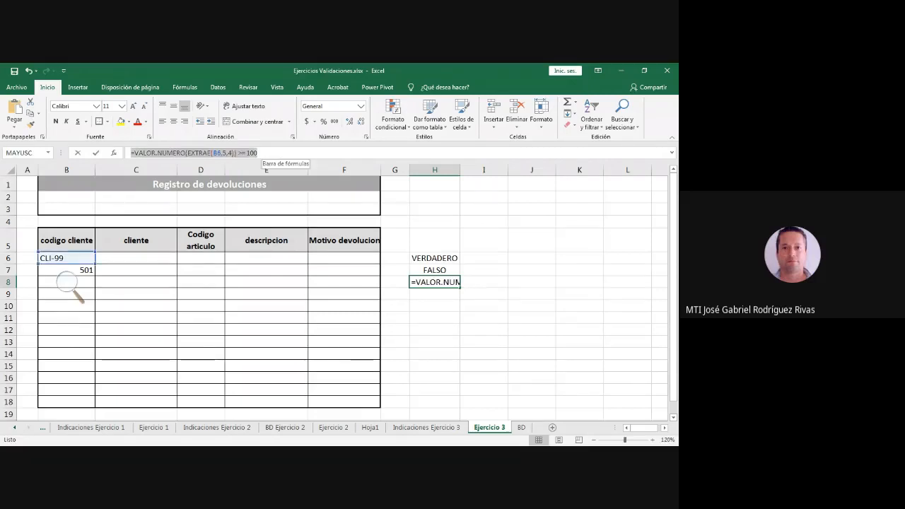
pyautogui.hotkey('ctrl', 'c')
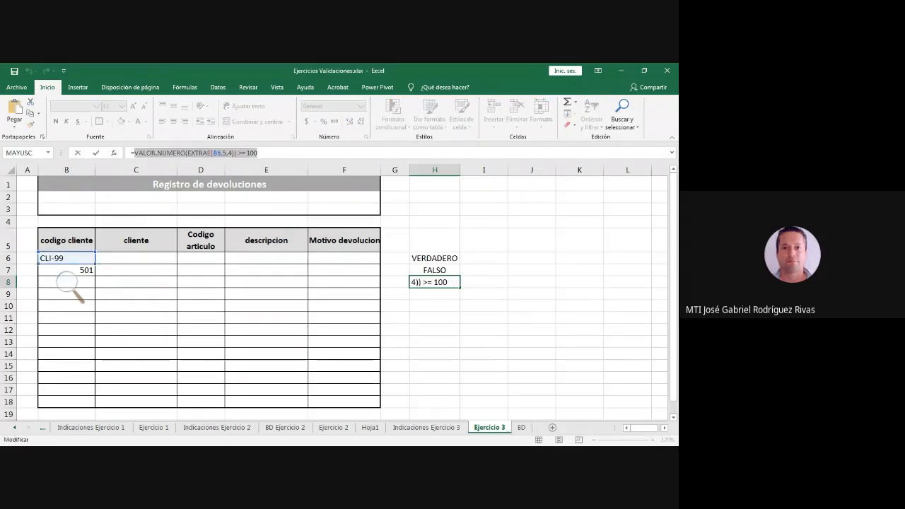
pyautogui.click(348, 258)
pyautogui.click(435, 258)
pyautogui.press('Escape')
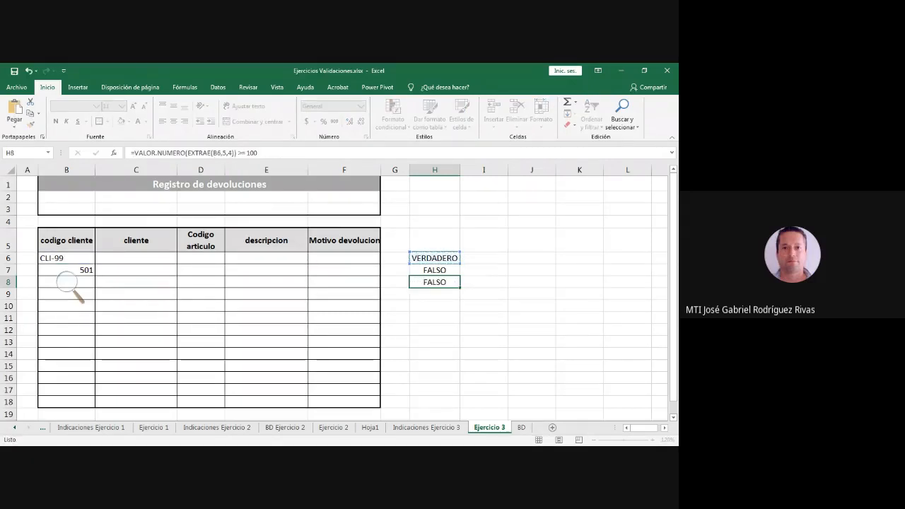
# Review the CLI- prefix formula in H6 and the Y range formula in H7.
pyautogui.click(434, 258)
pyautogui.click(214, 153)
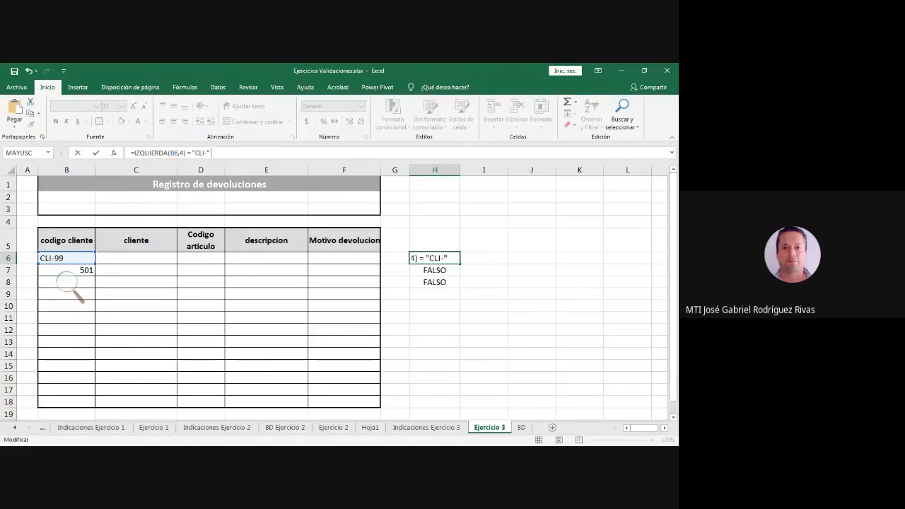
pyautogui.hotkey('ctrl', 'Return')
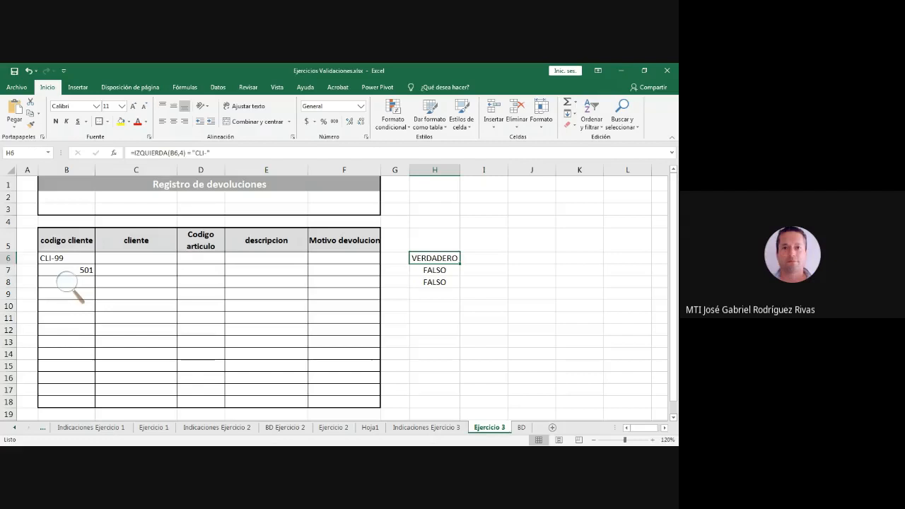
pyautogui.press('Down')
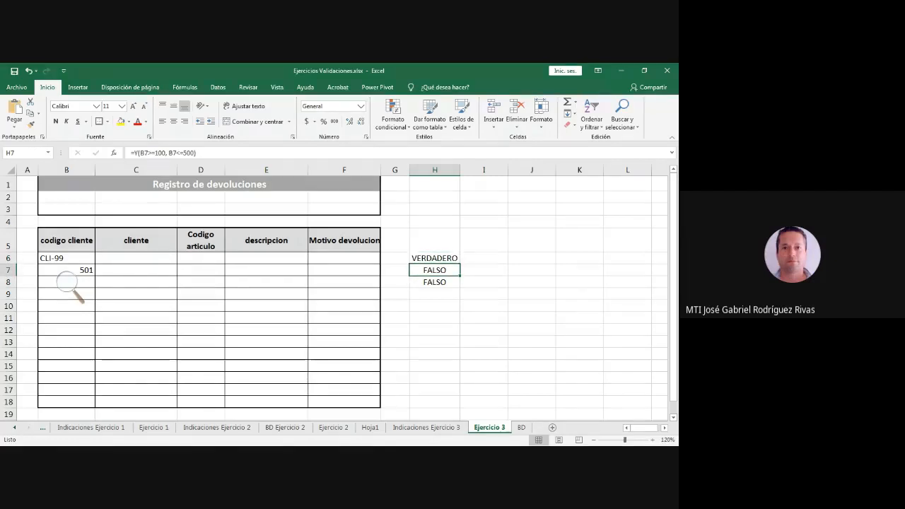
pyautogui.moveTo(198, 153); pyautogui.dragTo(138, 153)
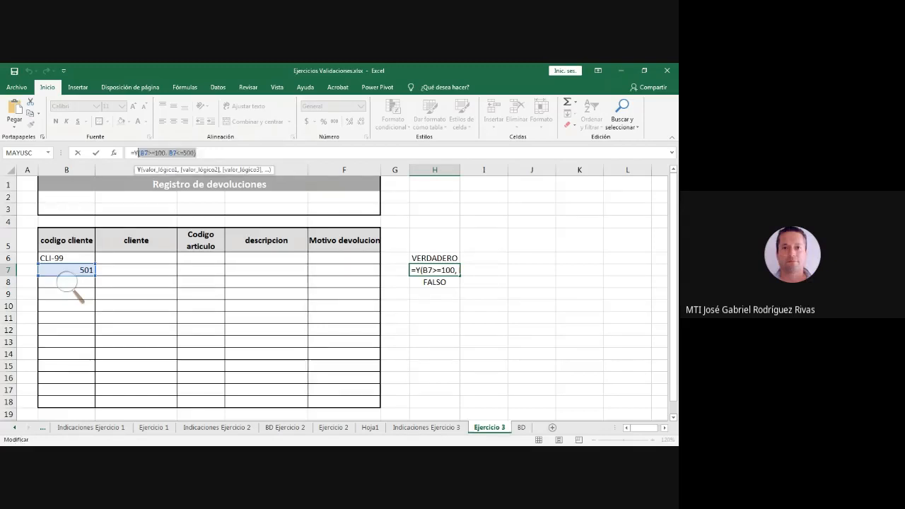
pyautogui.hotkey('ctrl', 'Return')
pyautogui.press('Up')
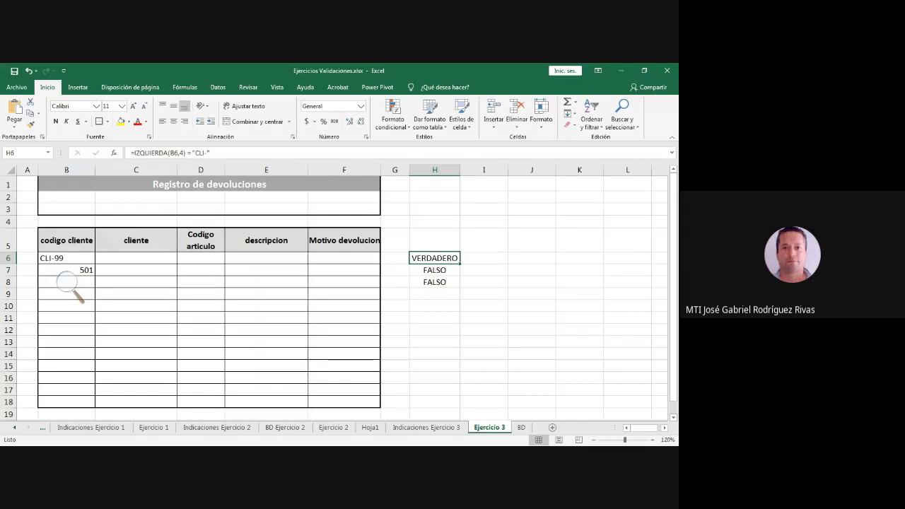
# Start wrapping the H6 prefix test in the Y function and add VALOR.NUMERO(EXTRAE(B6,5,4)) >= 100 as the second condition.
pyautogui.press('F2')
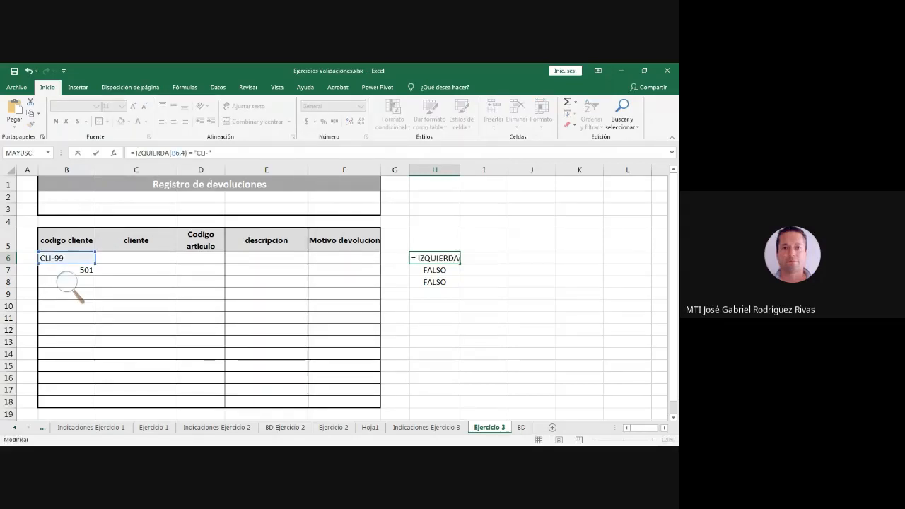
pyautogui.write('y')
pyautogui.press('BackSpace')
pyautogui.write('Y')
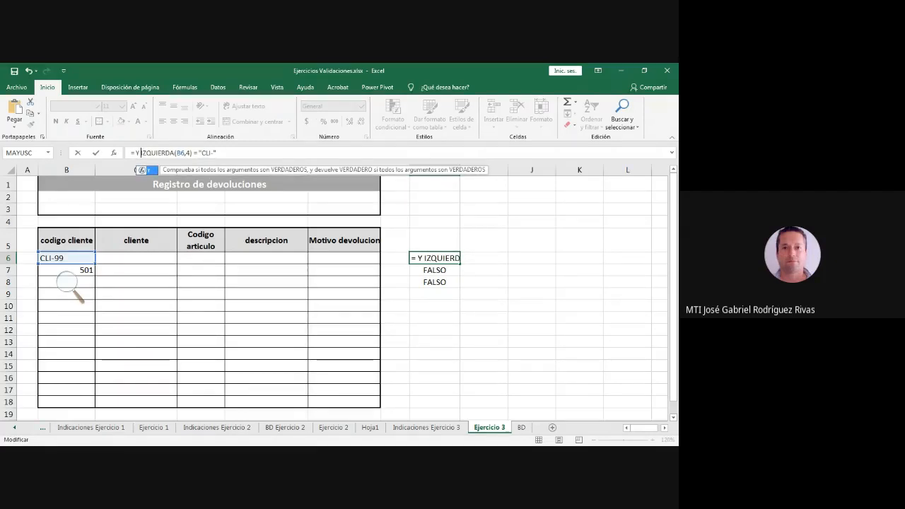
pyautogui.write(' (')
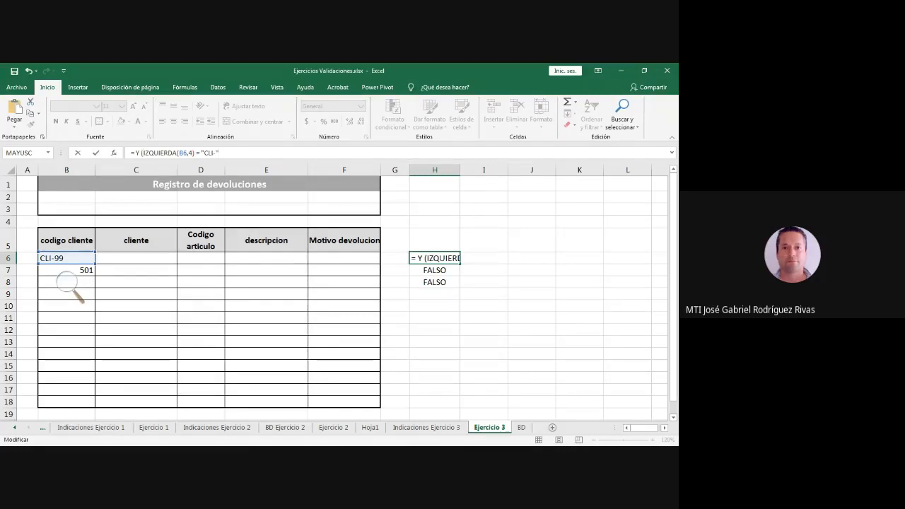
pyautogui.write(',')
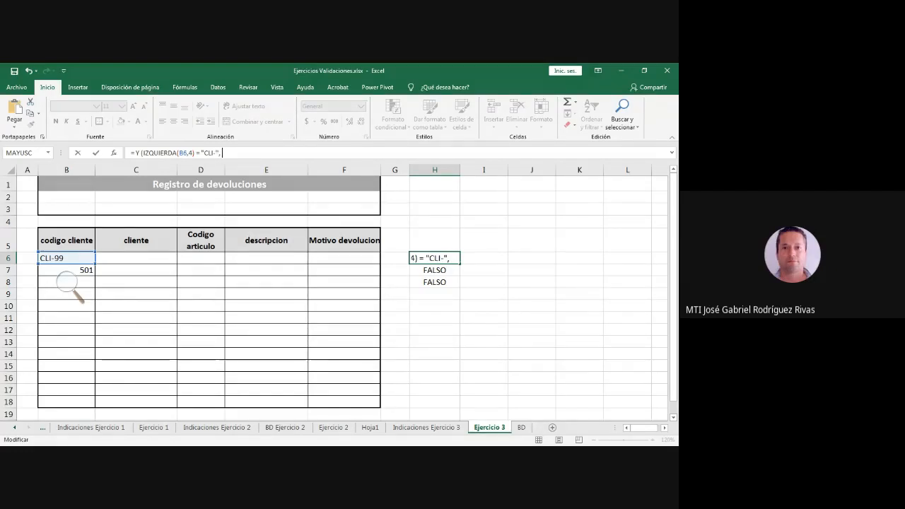
pyautogui.write('VALOR.NUMERO(EXTRAE(B6,5,4)) >= 100')
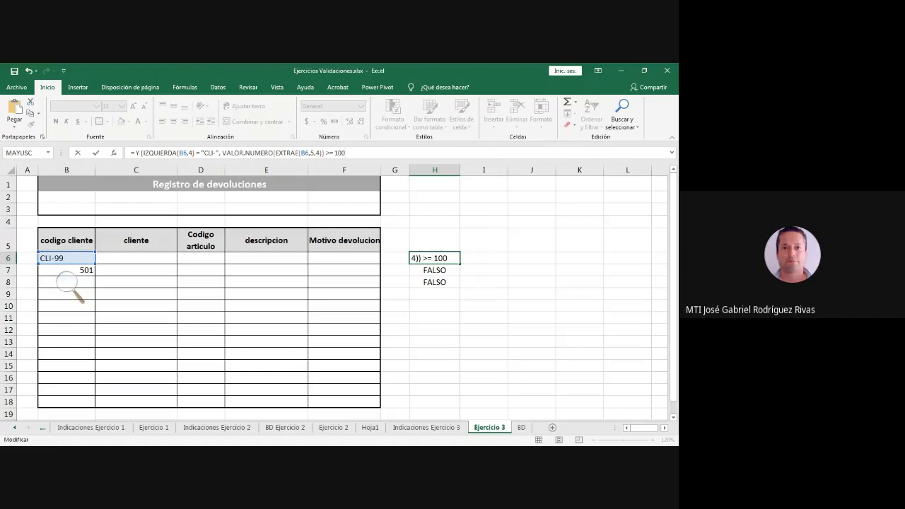
# Check the EXTRAE arguments in H6 and append another copy of VALOR.NUMERO(EXTRAE(B6,5,4)) >= 100 as the third condition.
pyautogui.click(301, 152)
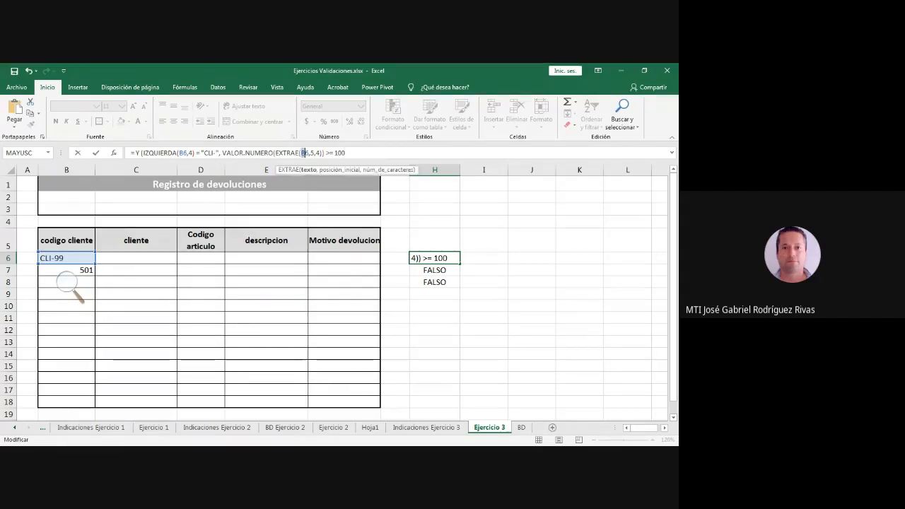
pyautogui.click(316, 153)
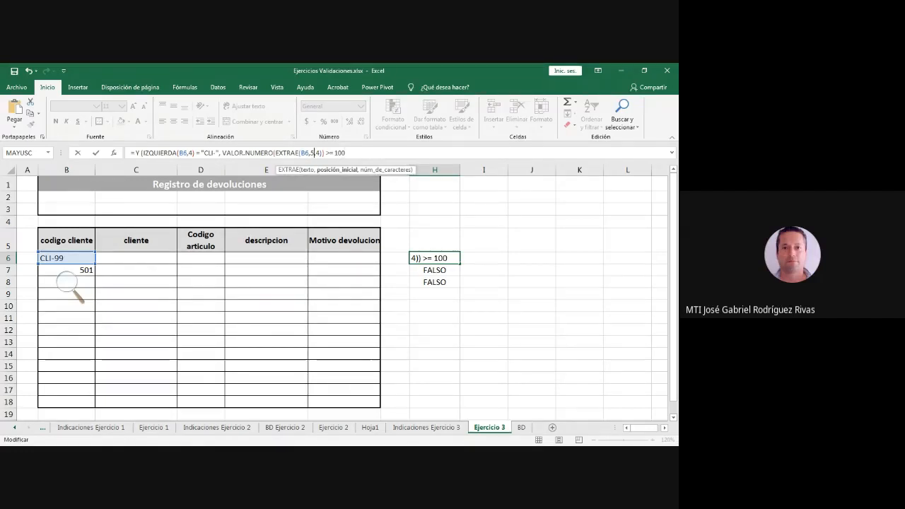
pyautogui.moveTo(316, 152); pyautogui.dragTo(320, 153)
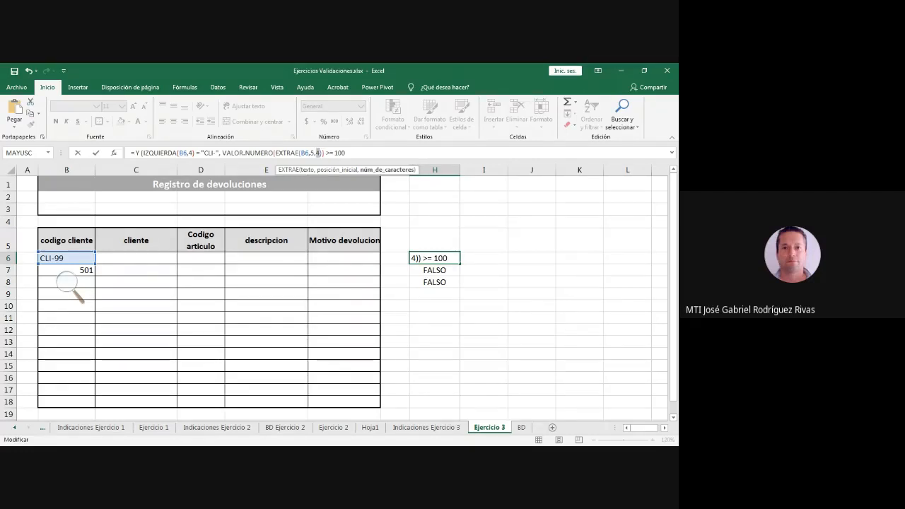
pyautogui.click(346, 152)
pyautogui.write(',')
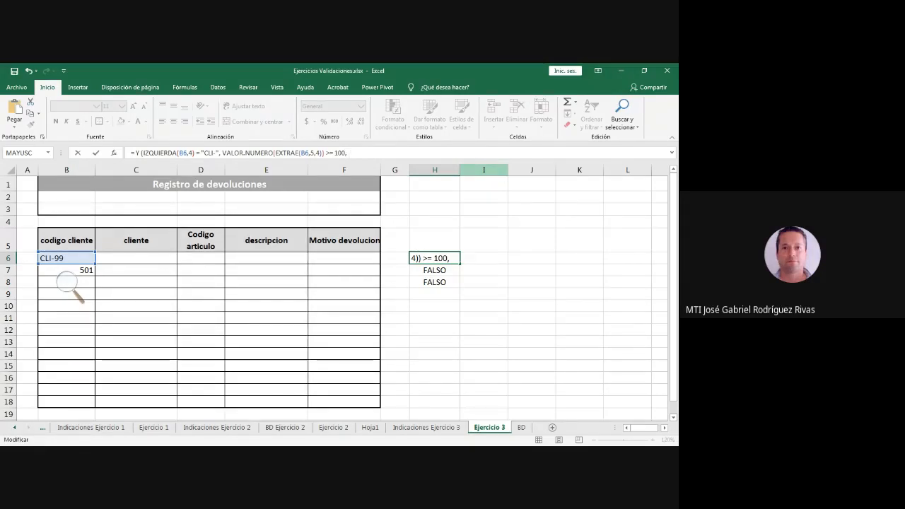
pyautogui.hotkey('ctrl', 'v')
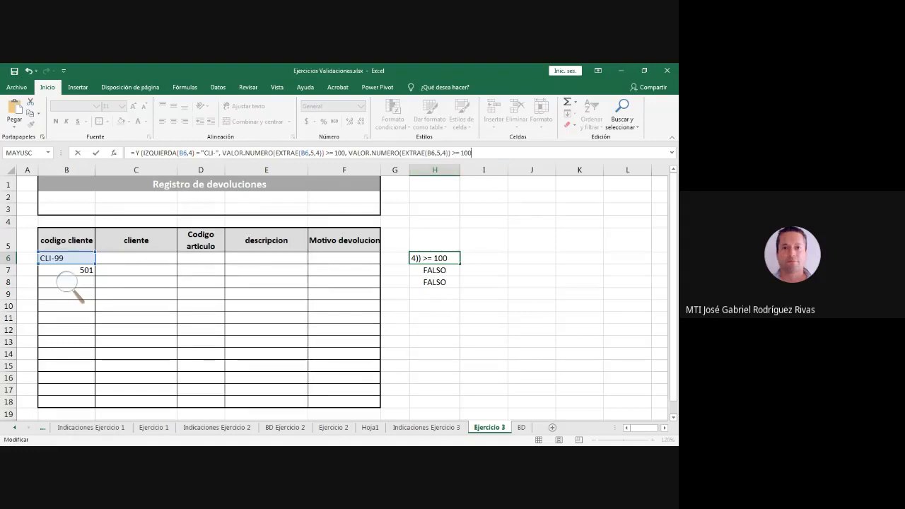
# Change the comparison in the third condition of the H6 formula to <= 500.
pyautogui.moveTo(349, 153); pyautogui.dragTo(425, 153)
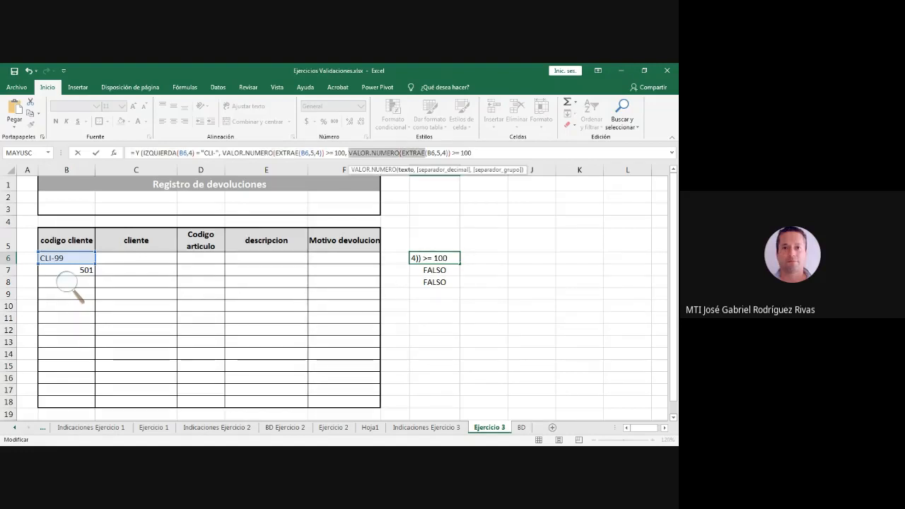
pyautogui.moveTo(425, 152); pyautogui.dragTo(434, 152)
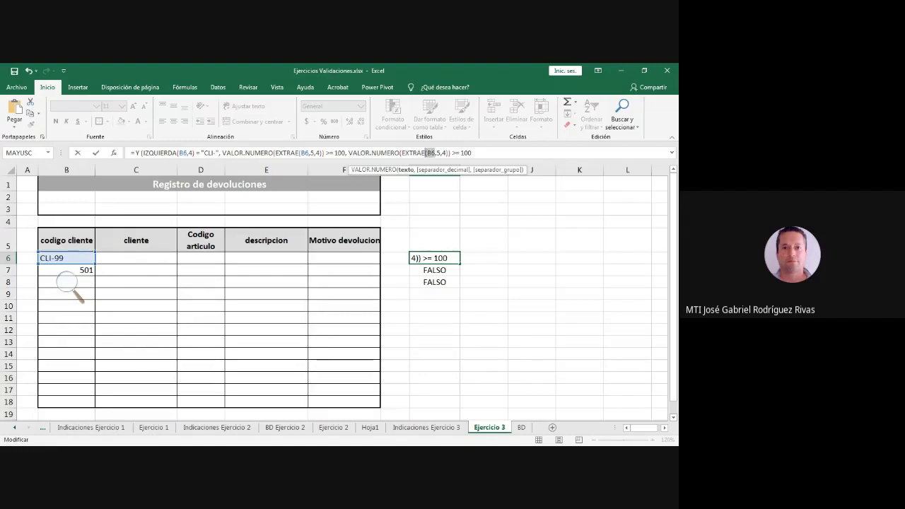
pyautogui.click(435, 152)
pyautogui.press('Right')
pyautogui.press('Right')
pyautogui.press('Right')
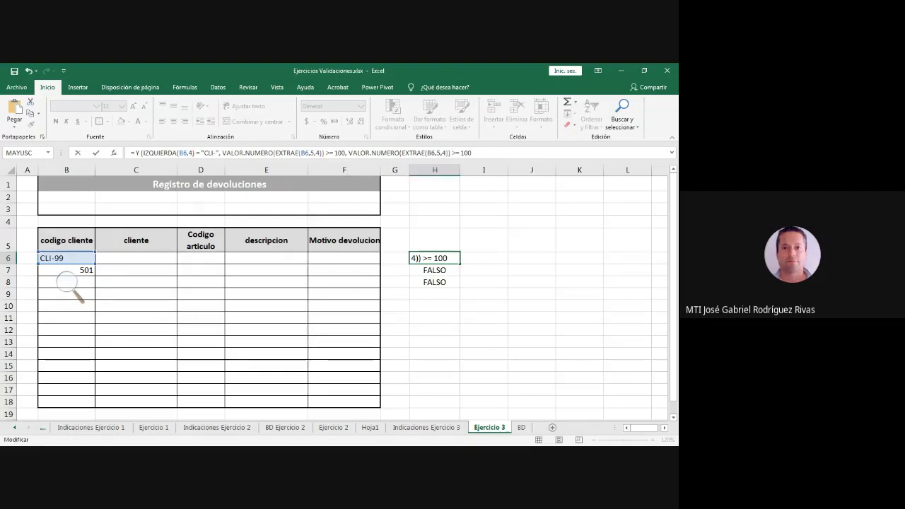
pyautogui.press('BackSpace')
pyautogui.write('<')
pyautogui.press('Right')
pyautogui.press('Right')
pyautogui.press('Right')
pyautogui.press('BackSpace')
pyautogui.write('%')
pyautogui.press('BackSpace')
pyautogui.write('5')
pyautogui.click(473, 152)
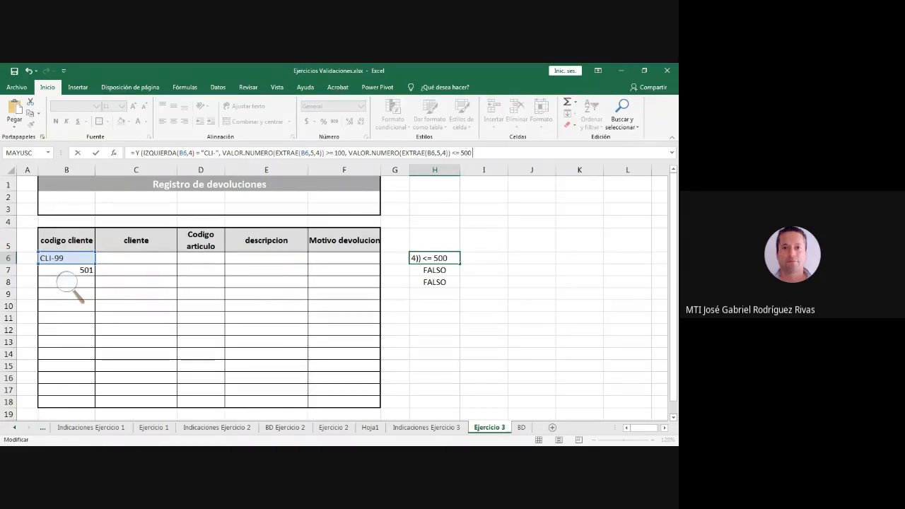
# Close the Y function in H6, enter the formula accepting Excel's proposed correction, and reselect the cell.
pyautogui.write(')')
pyautogui.press('Return')
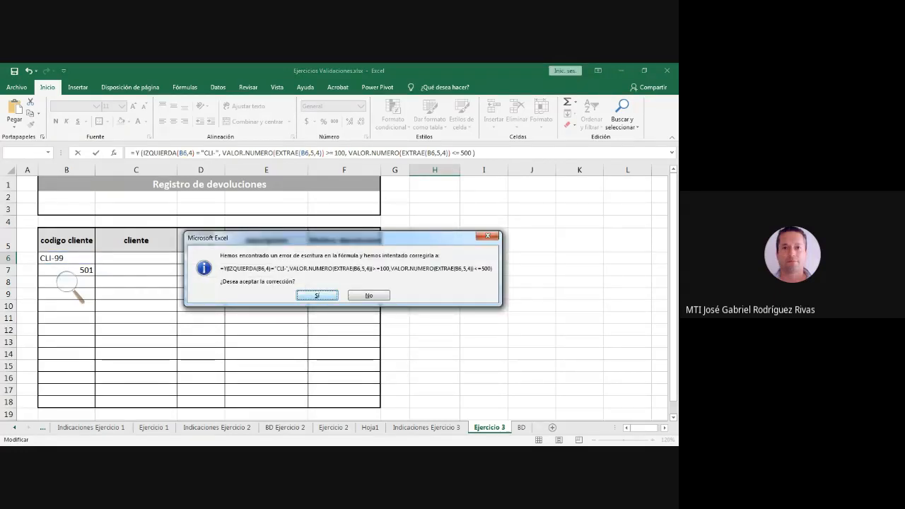
pyautogui.press('Return')
pyautogui.press('Up')
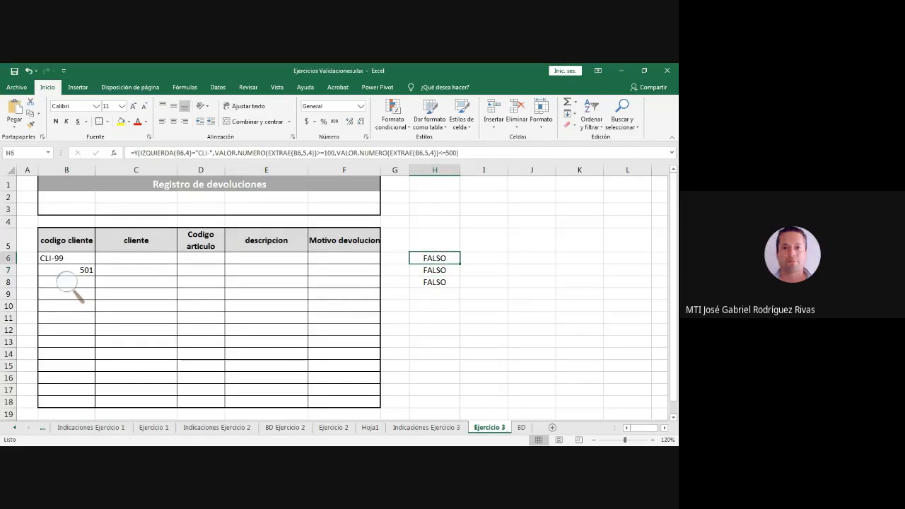
# Delete the separate test formulas in H7 and H8.
pyautogui.press('Down')
pyautogui.hotkey('shift', 'Down')
pyautogui.press('Delete')
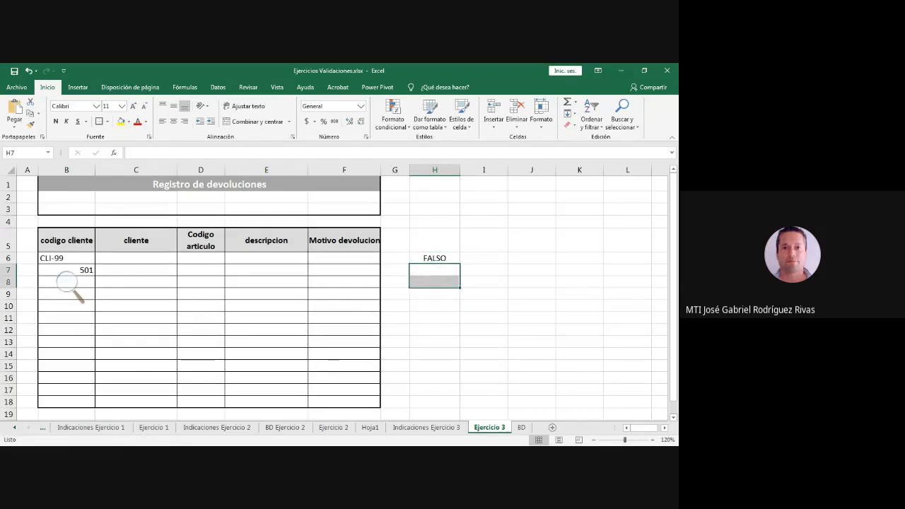
# Review the combined Y formula in H6 against the client code in B6.
pyautogui.press('Up')
pyautogui.press('F2')
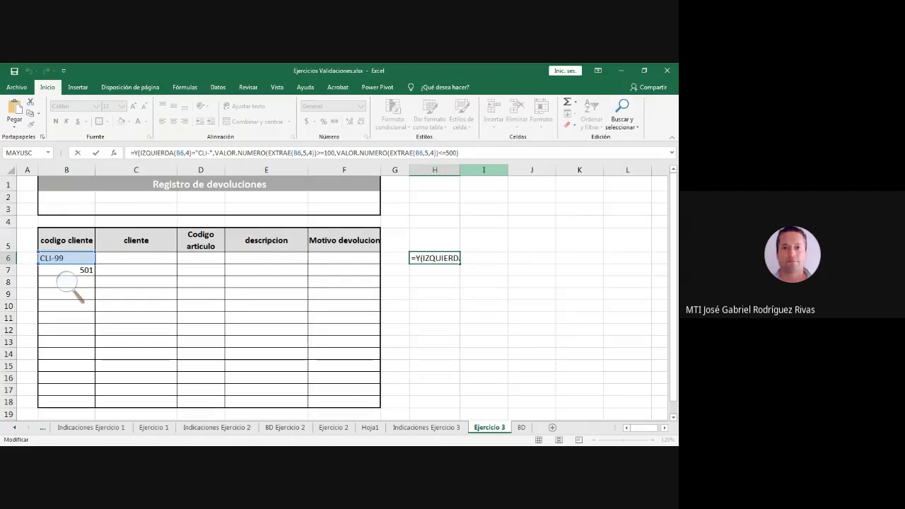
pyautogui.press('Return')
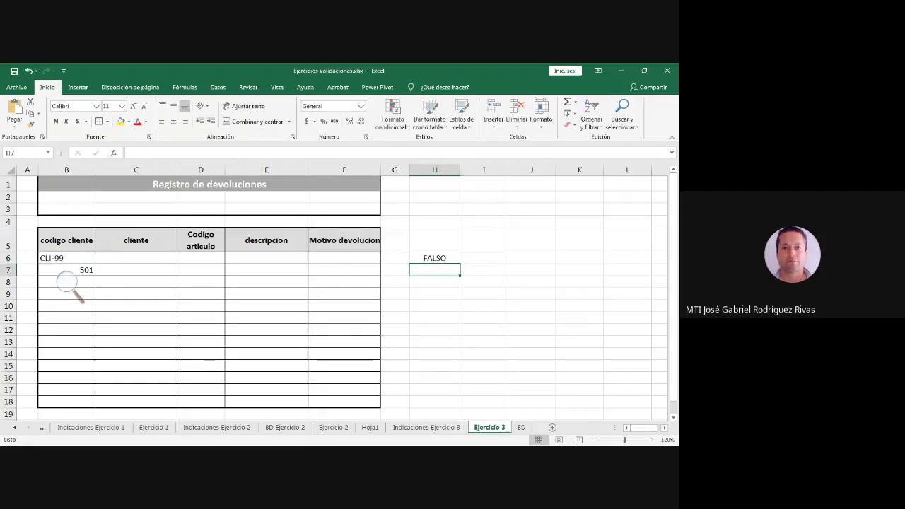
pyautogui.press('Up')
pyautogui.click(66, 258)
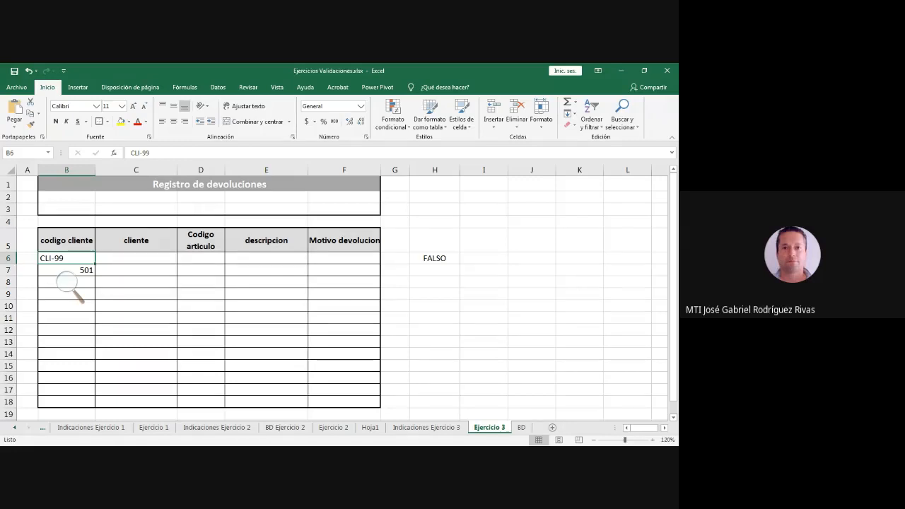
pyautogui.click(435, 258)
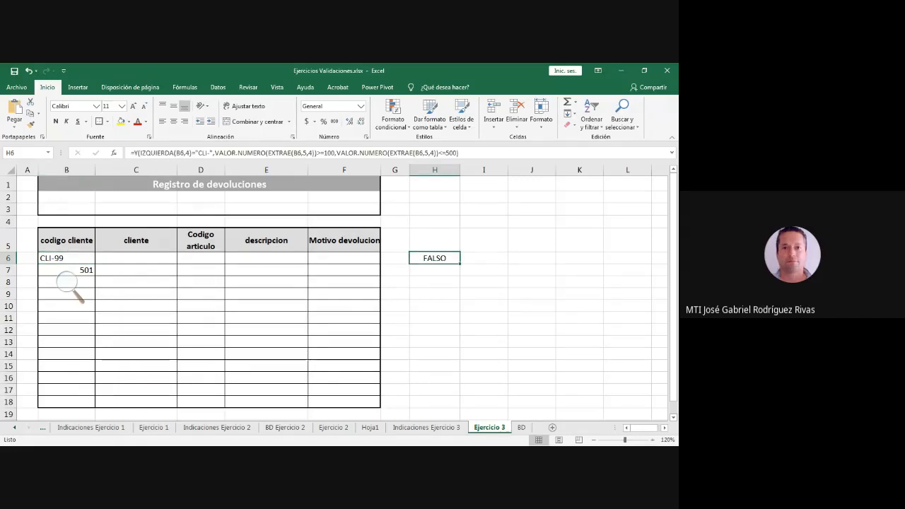
# Test the lower limit by changing the number after the CLI- prefix in B6 to 100.
pyautogui.click(67, 258)
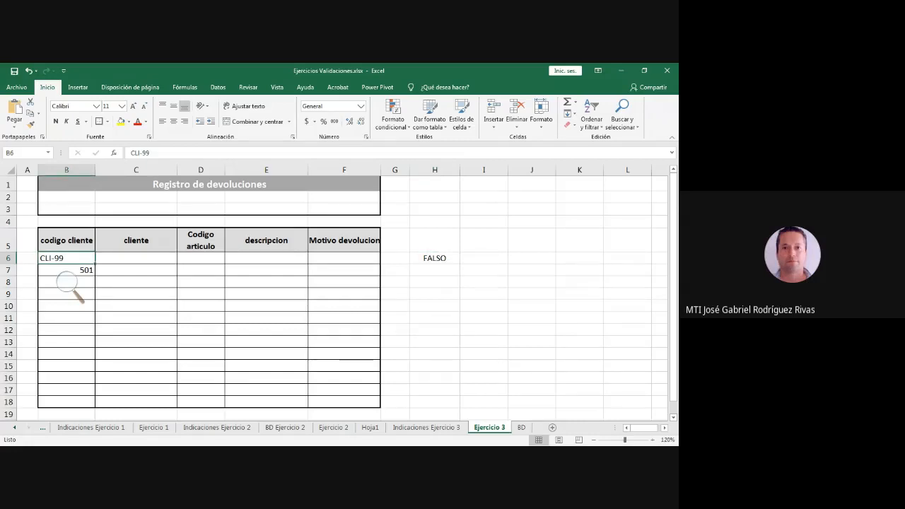
pyautogui.press('F2')
pyautogui.press('BackSpace')
pyautogui.write('1')
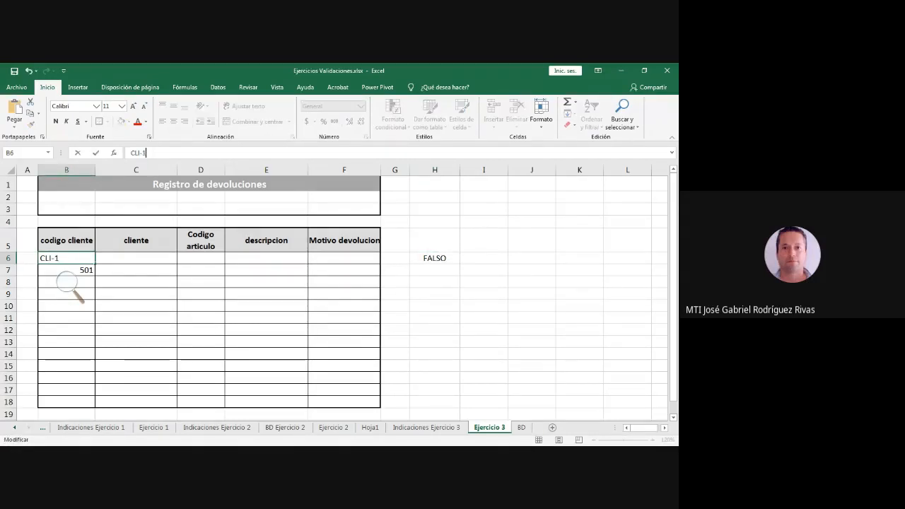
pyautogui.write('00')
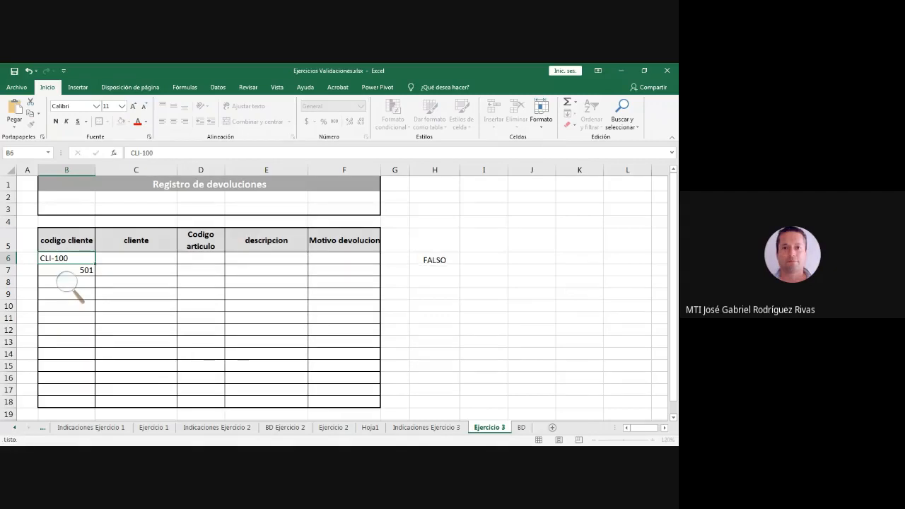
pyautogui.press('Return')
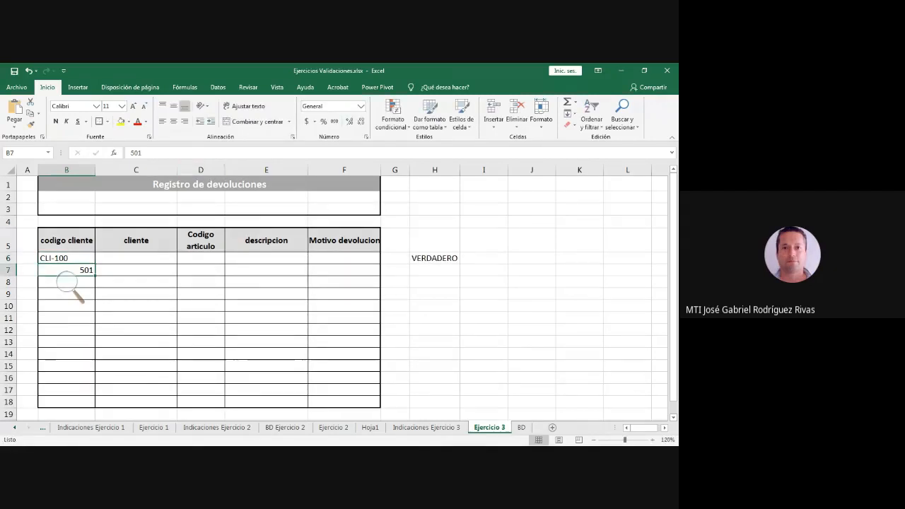
# Change the numeric part of the test client code in B6 to 500.
pyautogui.press('Up')
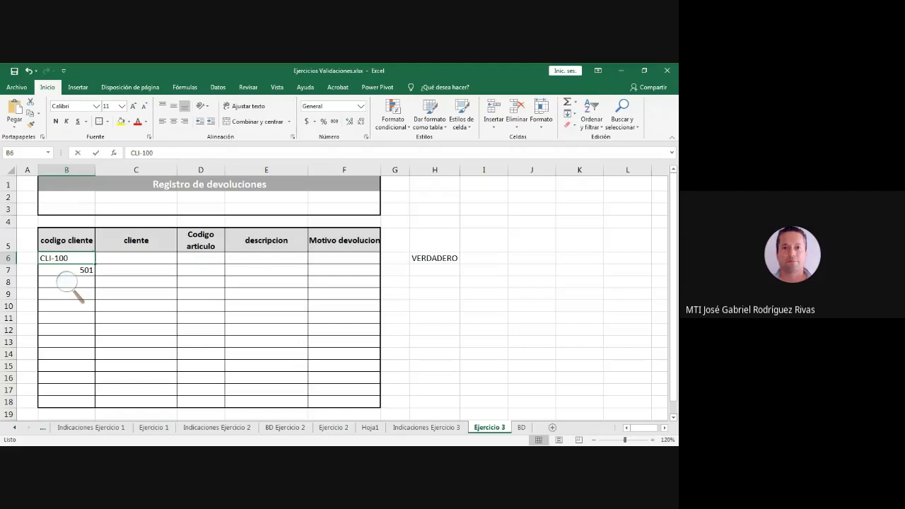
pyautogui.press('F2')
pyautogui.press('BackSpace')
pyautogui.press('BackSpace')
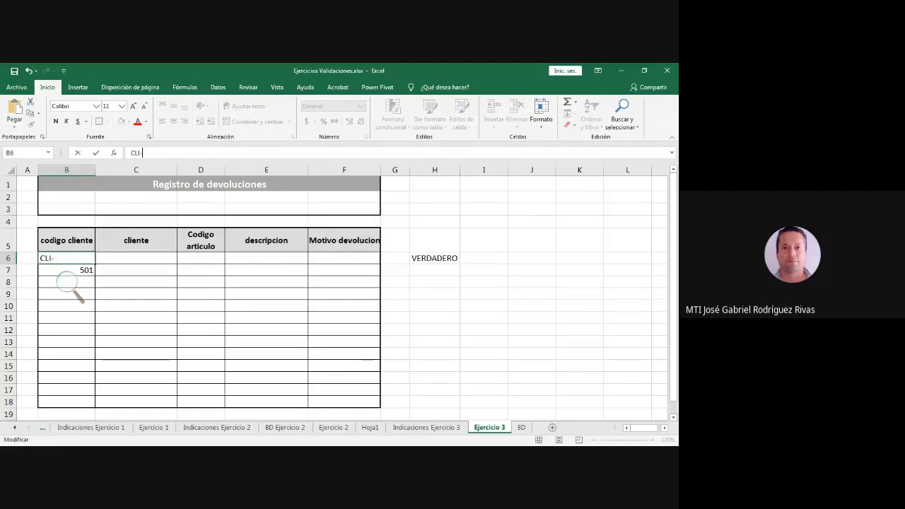
pyautogui.write('500')
pyautogui.press('Return')
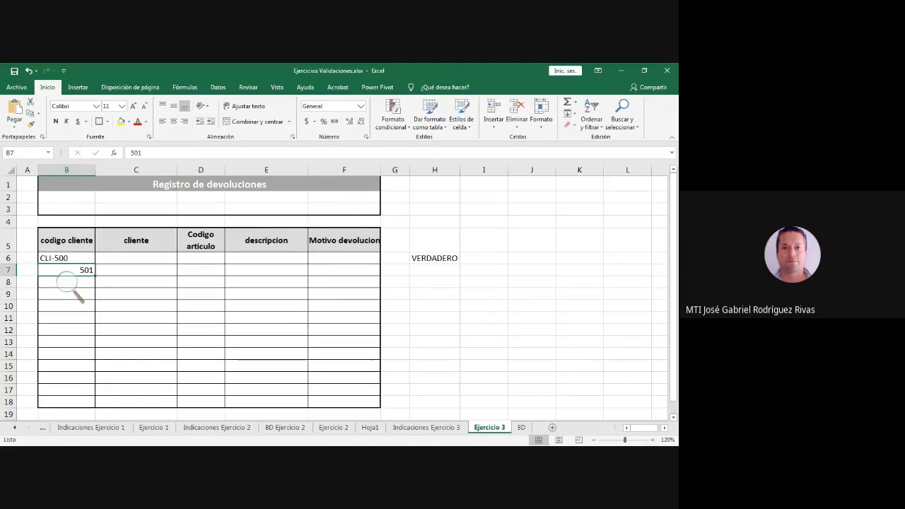
# Set the number in B6's test client code to 501 to test the formula's upper limit.
pyautogui.press('Up')
pyautogui.press('F2')
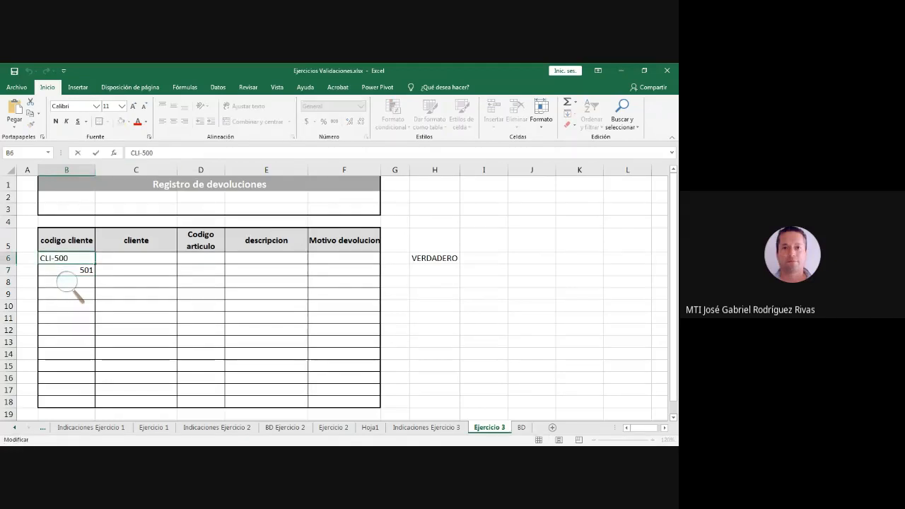
pyautogui.press('BackSpace')
pyautogui.write('1')
pyautogui.press('Return')
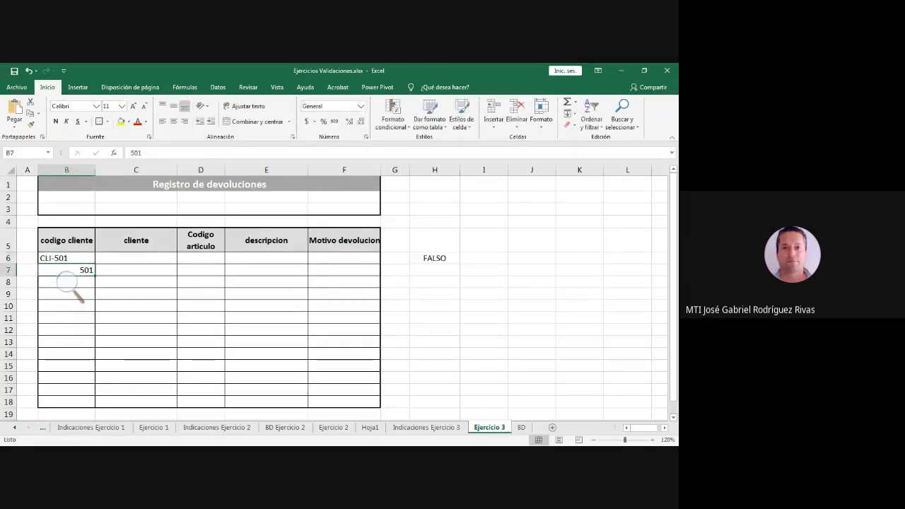
# Examine the H6 formula's prefix condition and its lower and upper number limits.
pyautogui.click(434, 258)
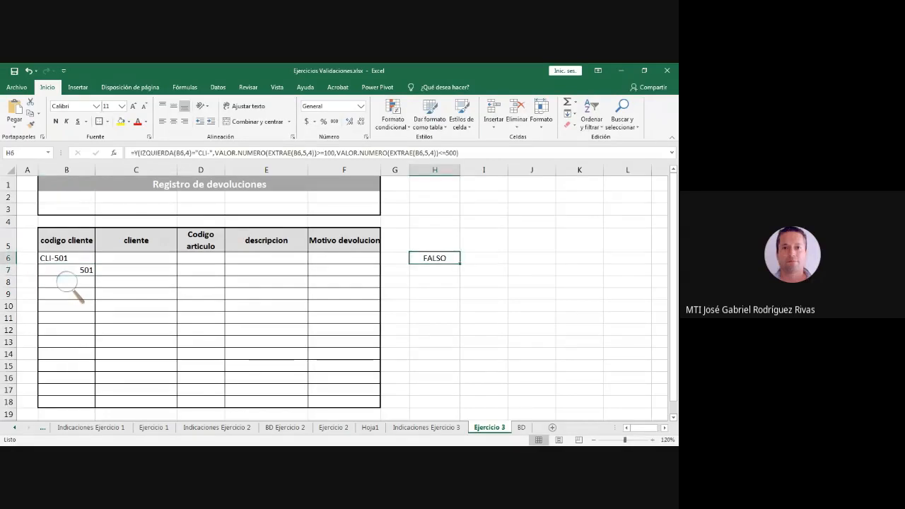
pyautogui.click(202, 153)
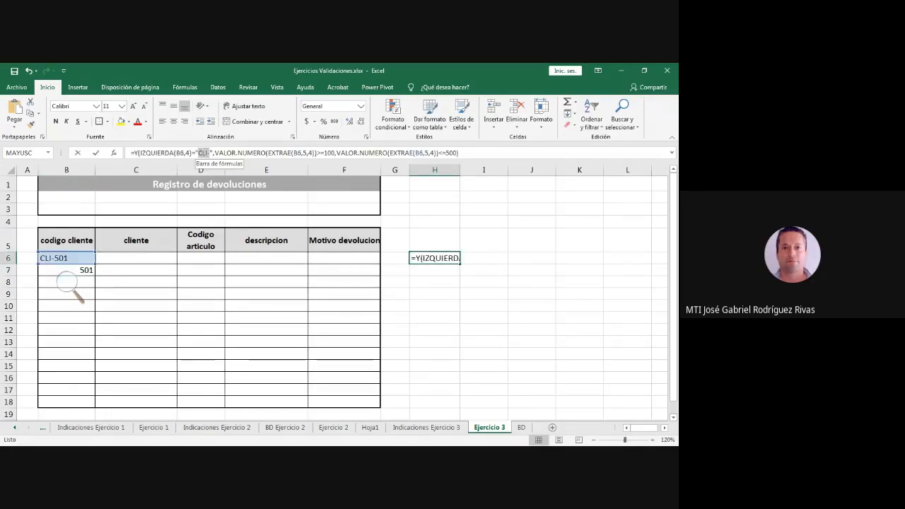
pyautogui.moveTo(316, 152); pyautogui.dragTo(332, 153)
pyautogui.moveTo(441, 153); pyautogui.dragTo(457, 152)
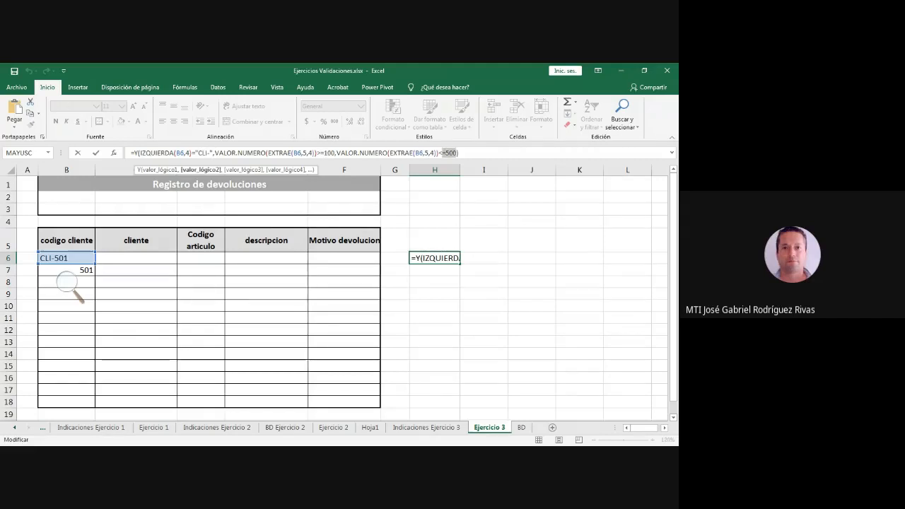
pyautogui.hotkey('ctrl', 'Return')
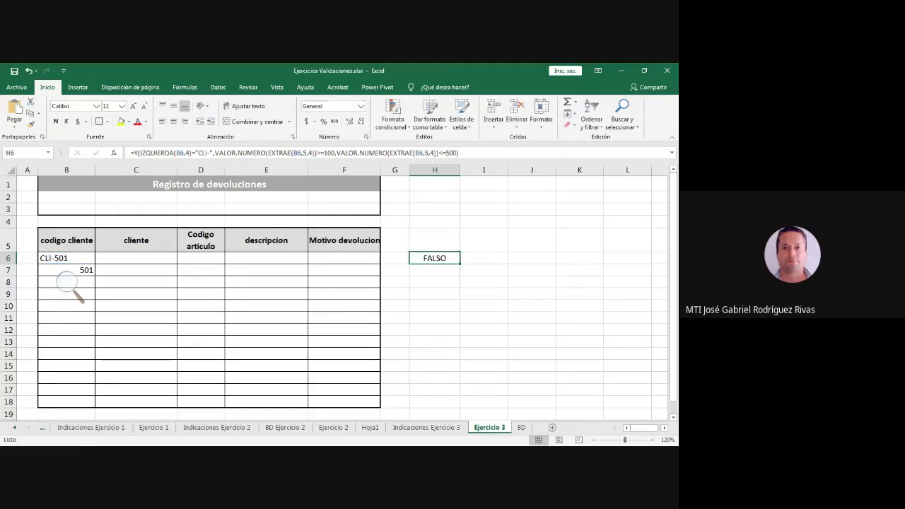
# Restore the number in B6's test client code to 500.
pyautogui.click(66, 259)
pyautogui.press('F2')
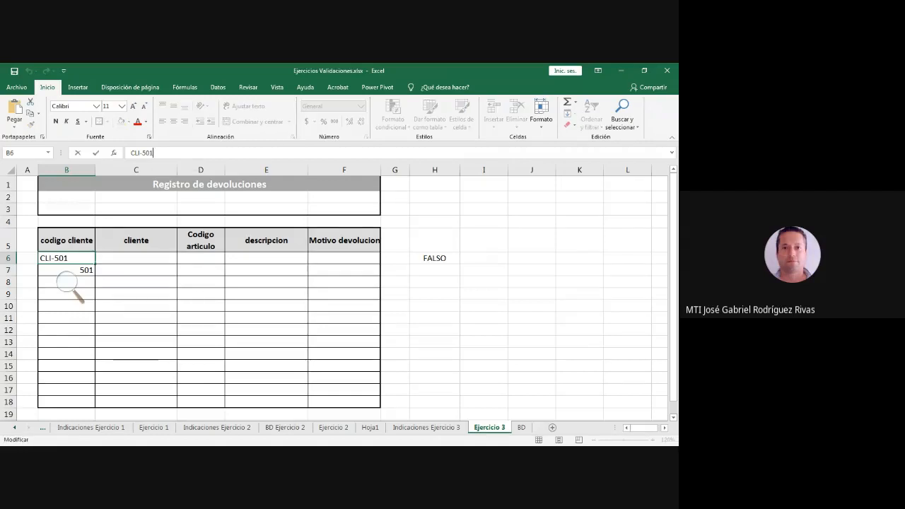
pyautogui.write('O')
pyautogui.press('Return')
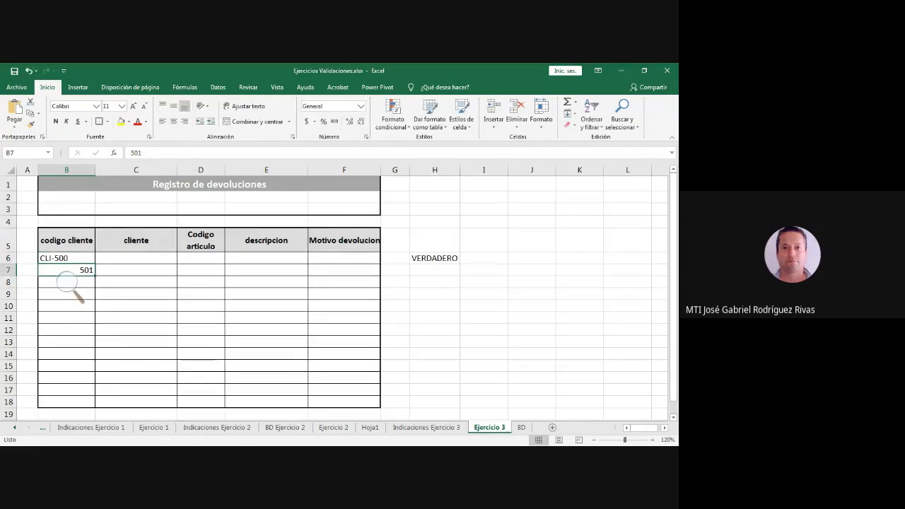
# Remove the hyphen from the test client code in B6 to test the prefix condition.
pyautogui.press('Up')
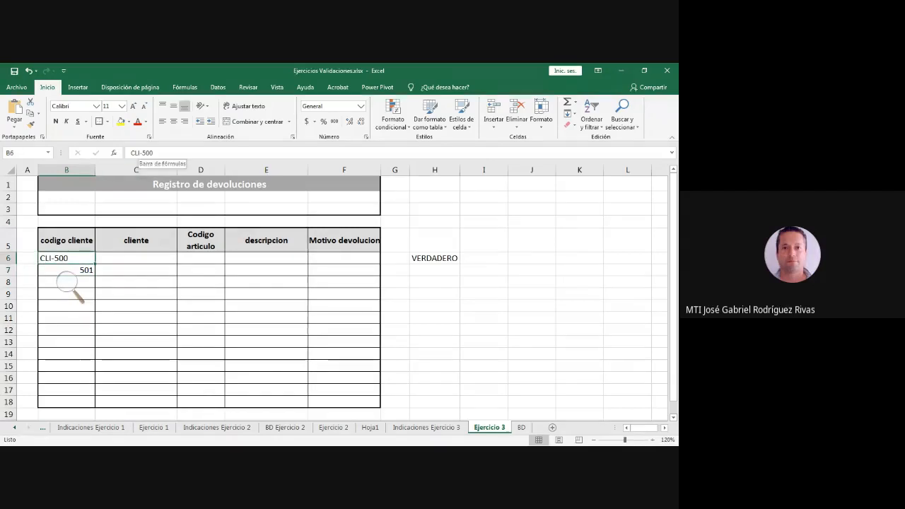
pyautogui.click(142, 153)
pyautogui.press('BackSpace')
pyautogui.press('Return')
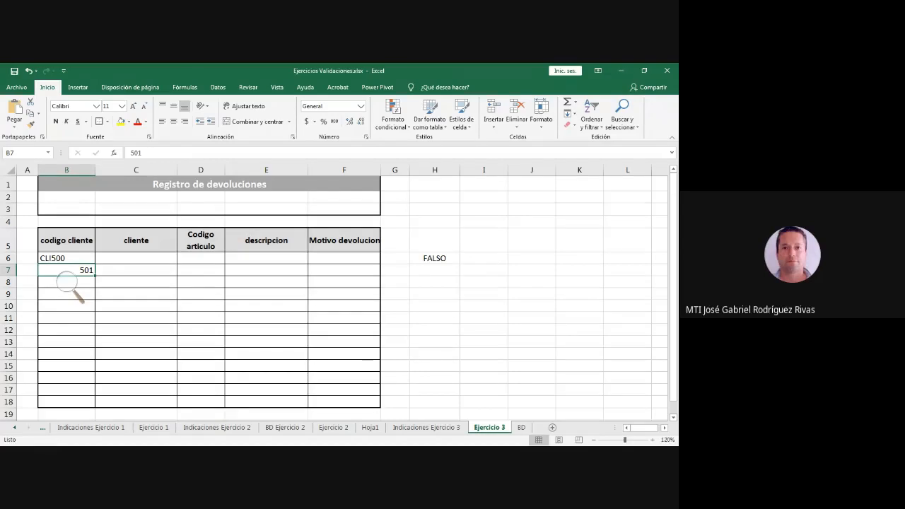
# Copy the full text of the validation formula in H6, keeping the cell's formula intact.
pyautogui.press('Up')
pyautogui.hotkey('ctrl', 'Right')
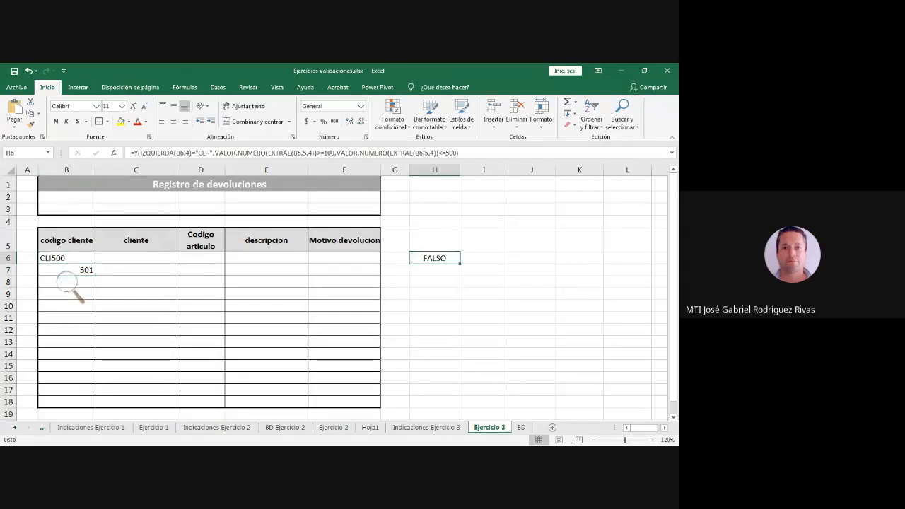
pyautogui.press('F2')
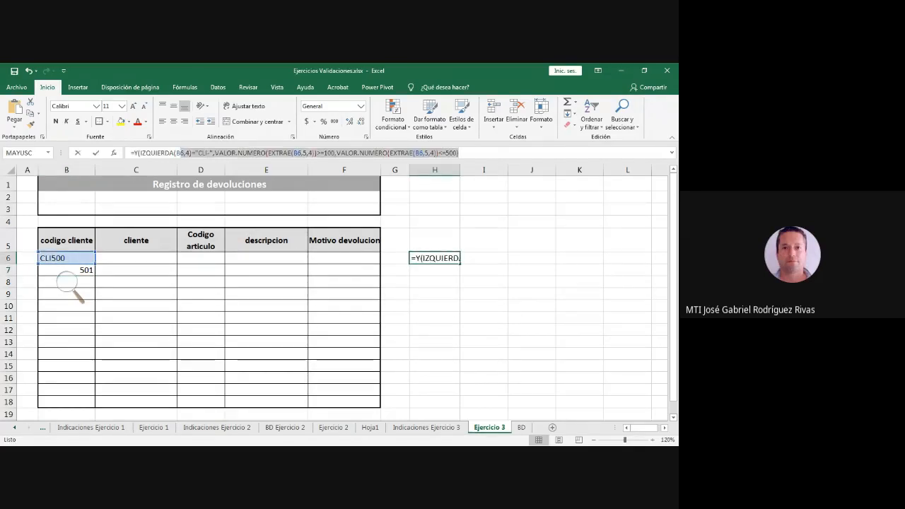
pyautogui.moveTo(181, 153); pyautogui.dragTo(131, 153)
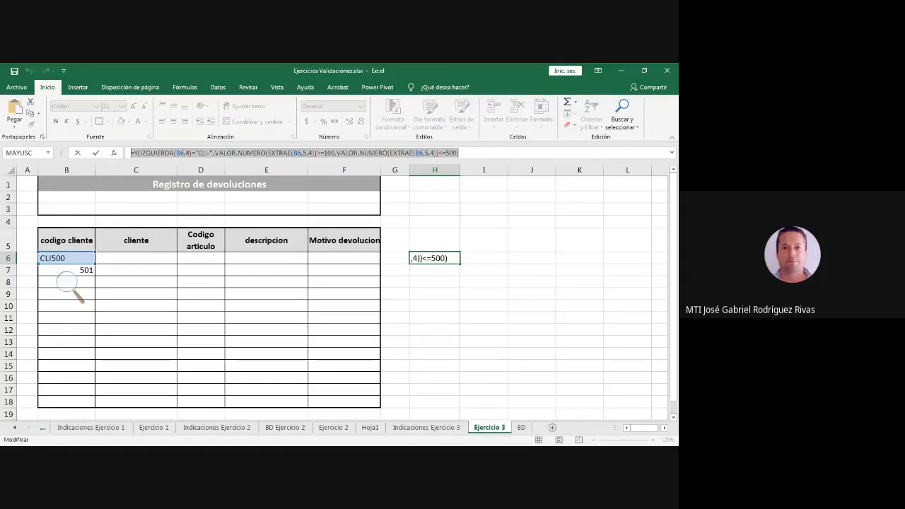
pyautogui.press('Return')
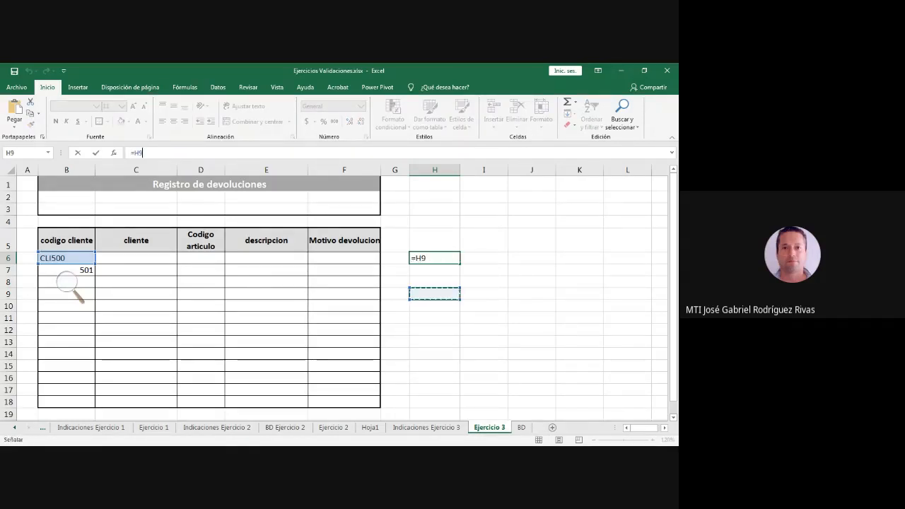
pyautogui.press('Up')
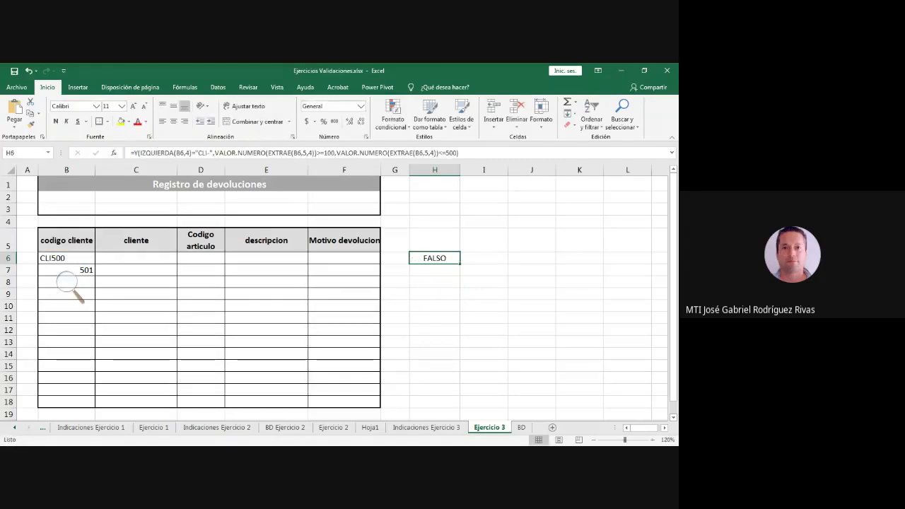
# Clear the test entries from B6:B10 in the codigo cliente column.
pyautogui.click(135, 282)
pyautogui.moveTo(66, 258); pyautogui.dragTo(66, 306)
pyautogui.press('Delete')
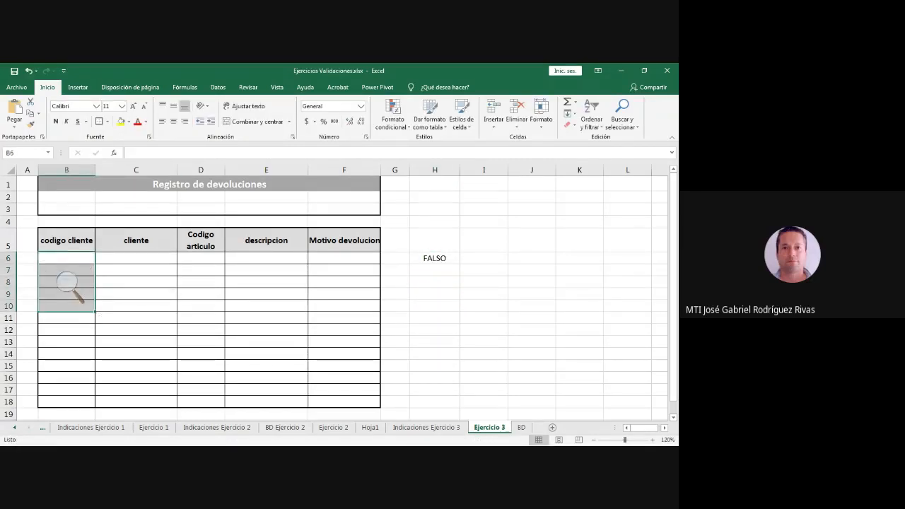
# Apply a Personalizada data validation rule to B6:B18, using the formula copied from H6.
pyautogui.click(135, 282)
pyautogui.moveTo(67, 258); pyautogui.dragTo(66, 402)
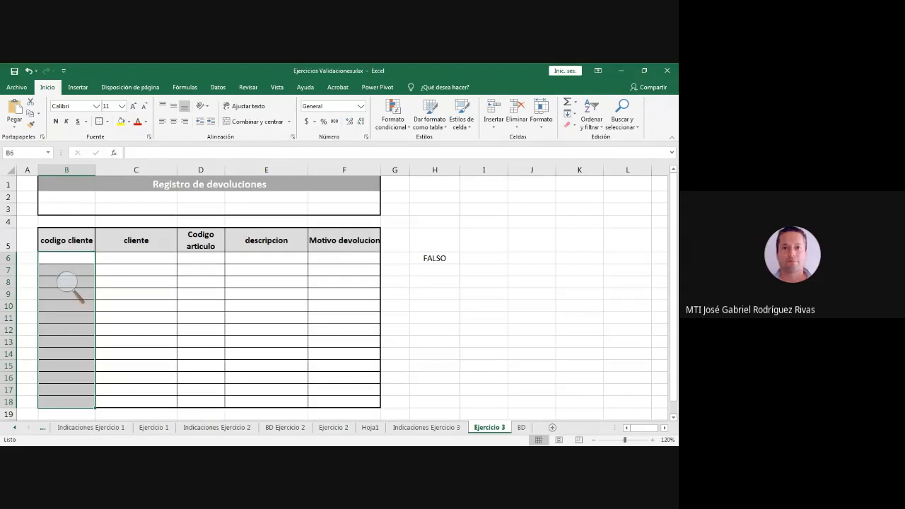
pyautogui.click(218, 87)
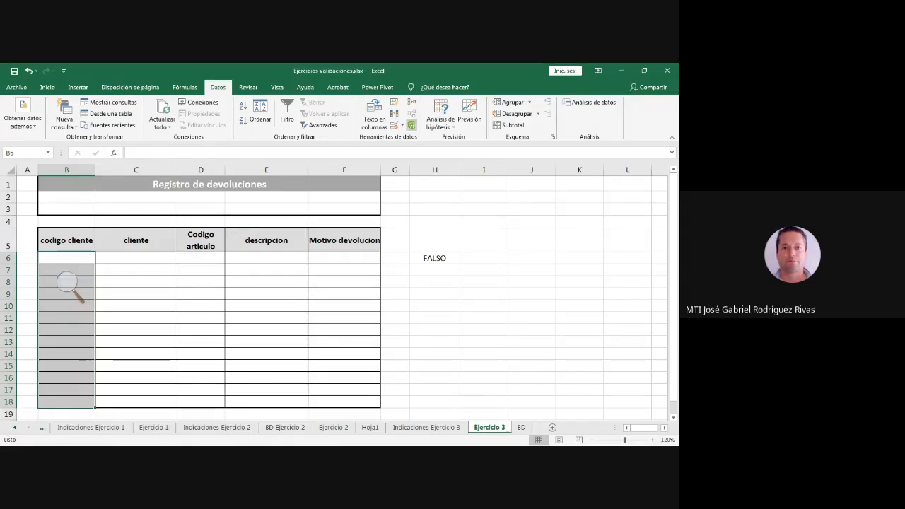
pyautogui.click(402, 126)
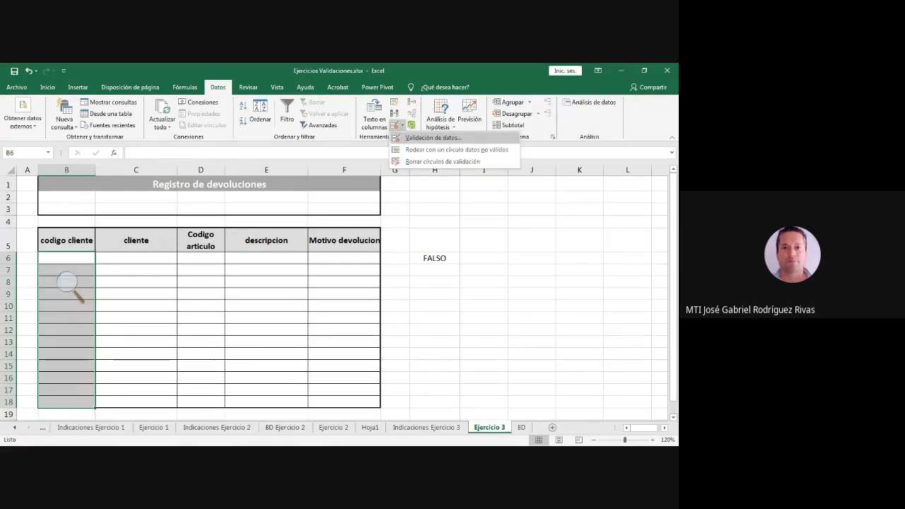
pyautogui.click(433, 137)
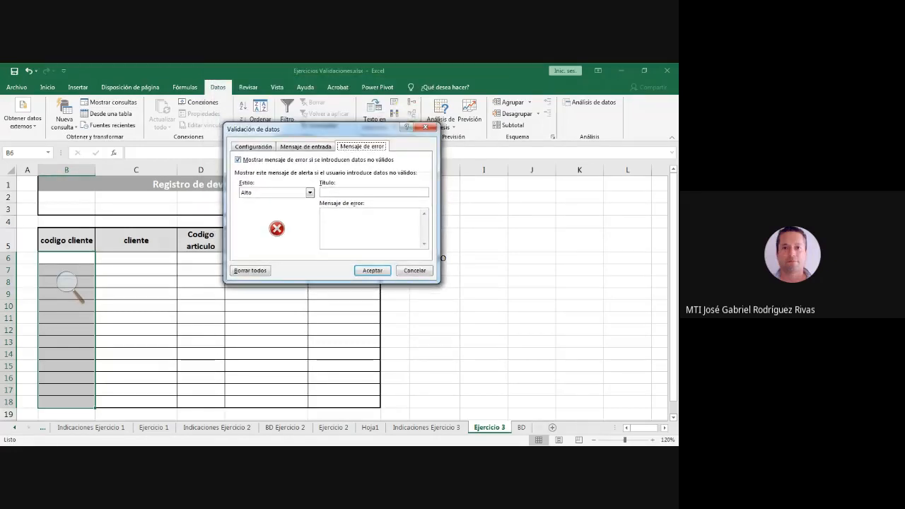
pyautogui.click(253, 146)
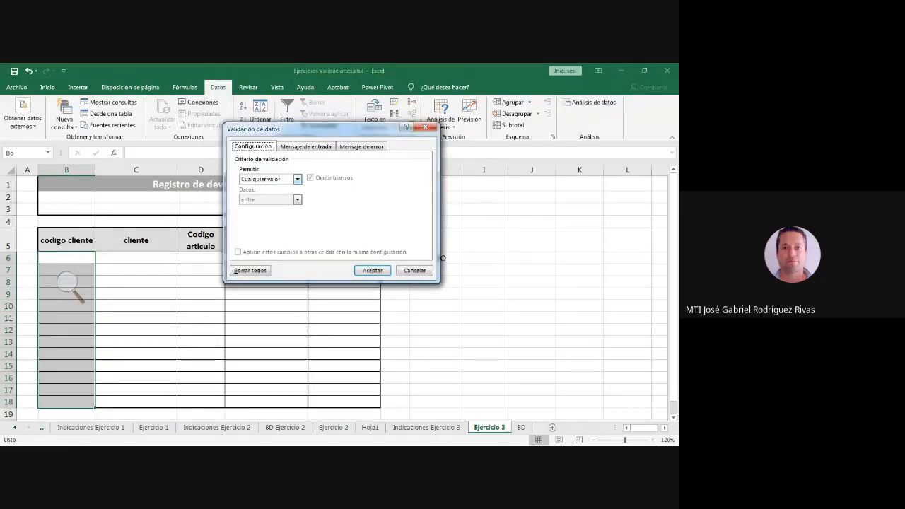
pyautogui.click(298, 179)
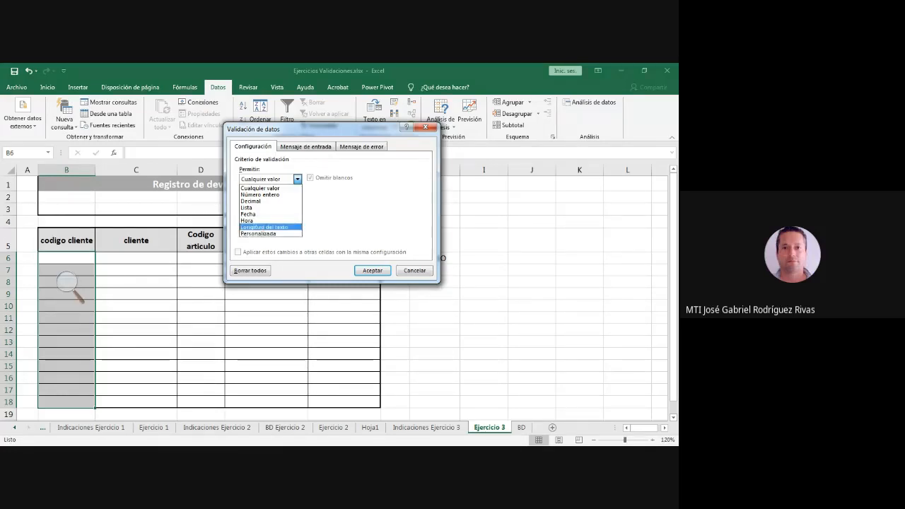
pyautogui.click(260, 233)
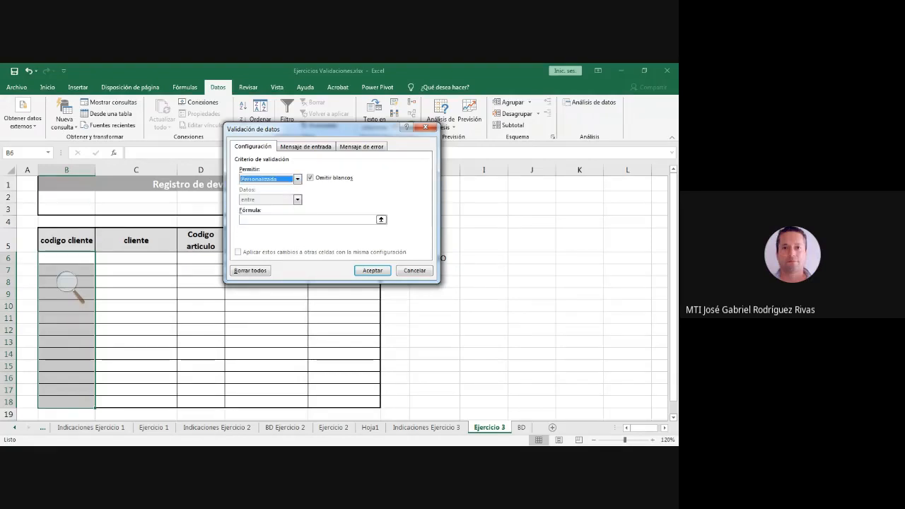
pyautogui.click(283, 220)
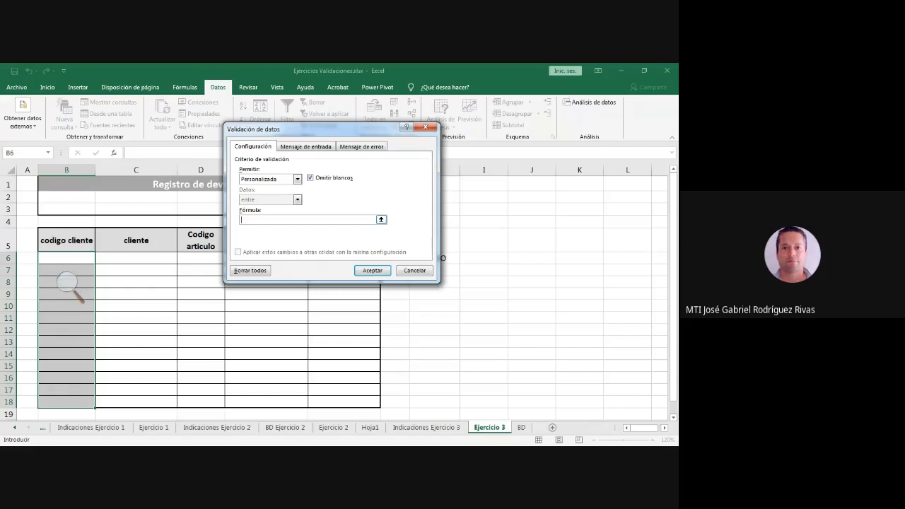
pyautogui.hotkey('ctrl', 'v')
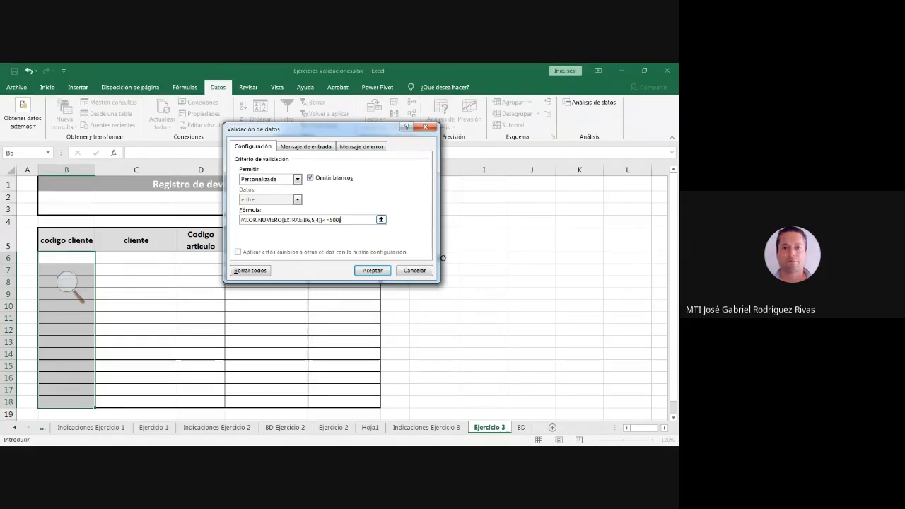
pyautogui.press('Return')
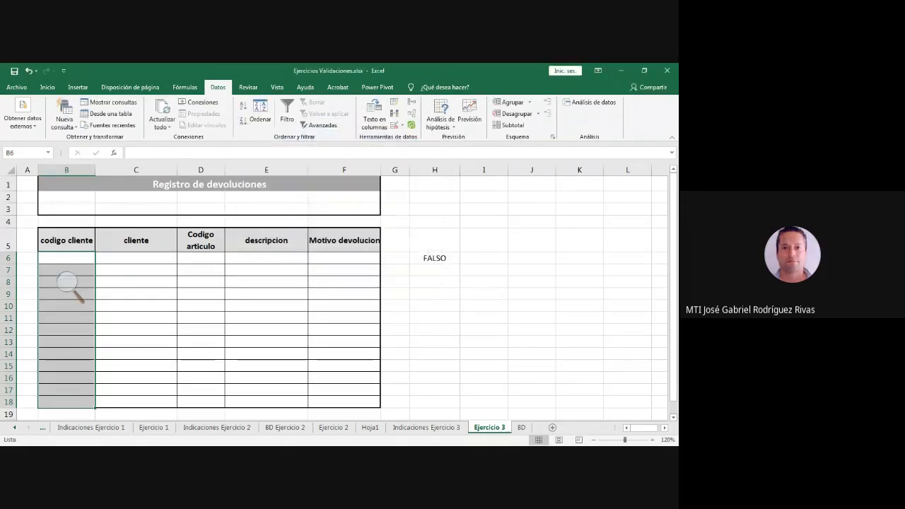
# Try to enter a client code in B6 with prefix CLI- and number 99, choosing to retry the entry.
pyautogui.click(135, 294)
pyautogui.click(66, 258)
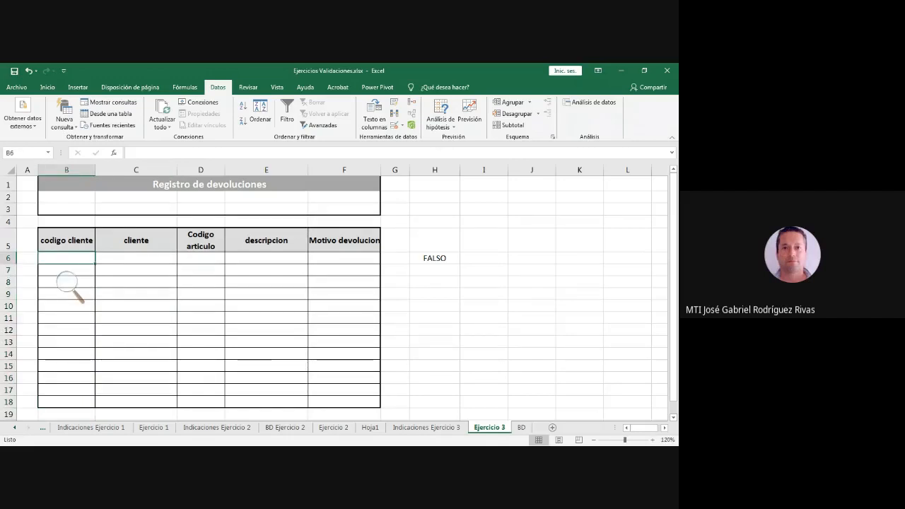
pyautogui.write('CLI-')
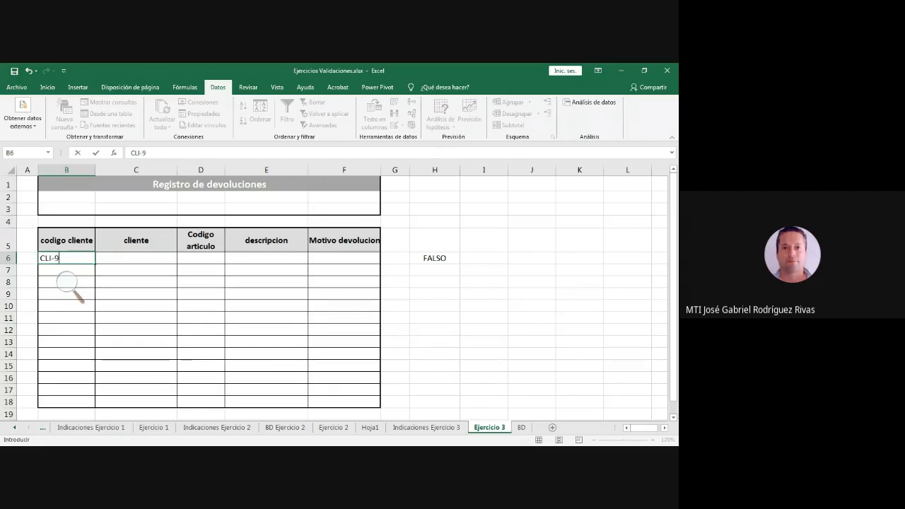
pyautogui.write('9')
pyautogui.press('Return')
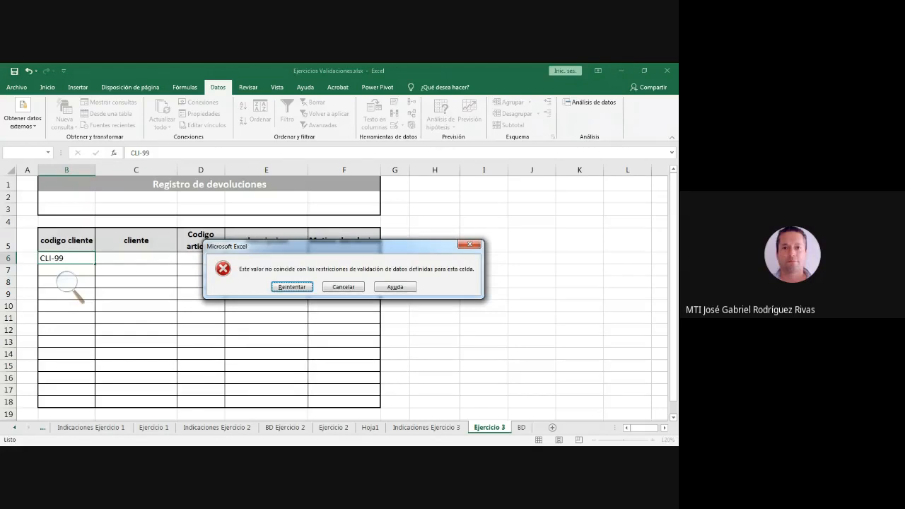
pyautogui.press('Return')
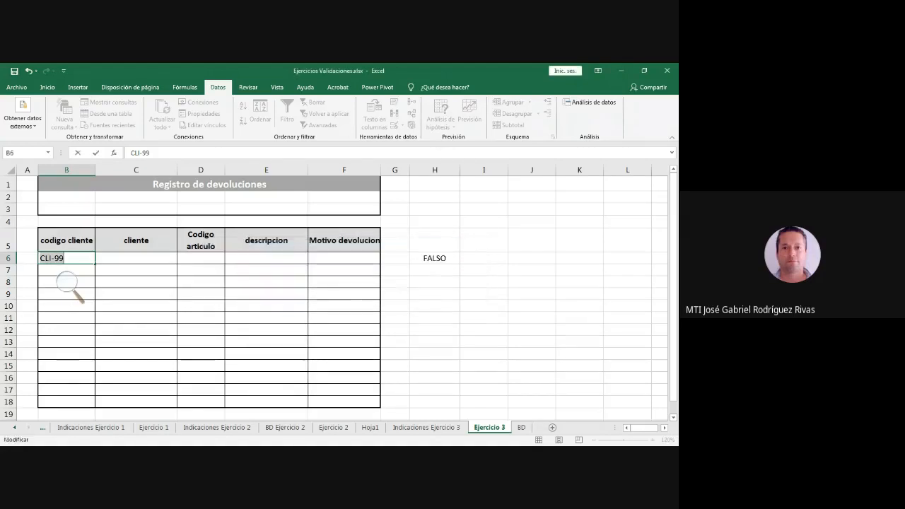
# Correct the client code being edited in B6 to prefix CLI- and number 100 and enter it.
pyautogui.press('Right')
pyautogui.press('BackSpace')
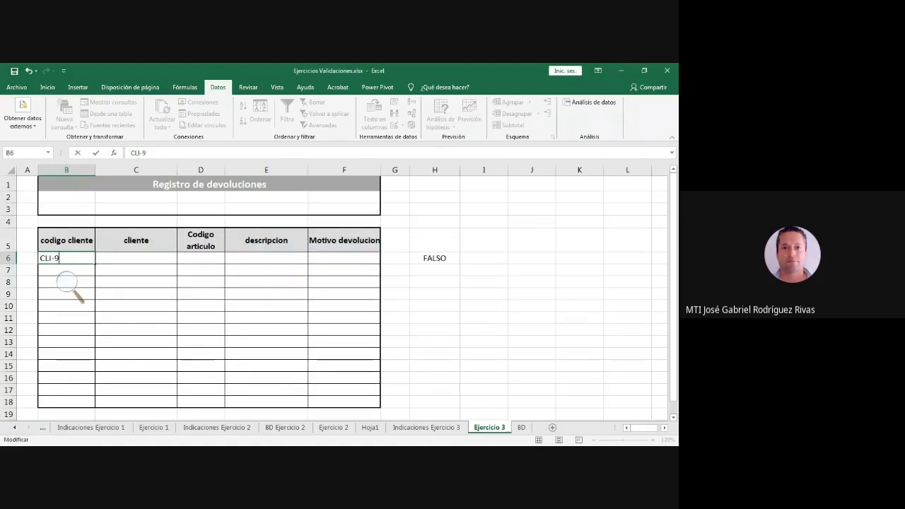
pyautogui.write('100')
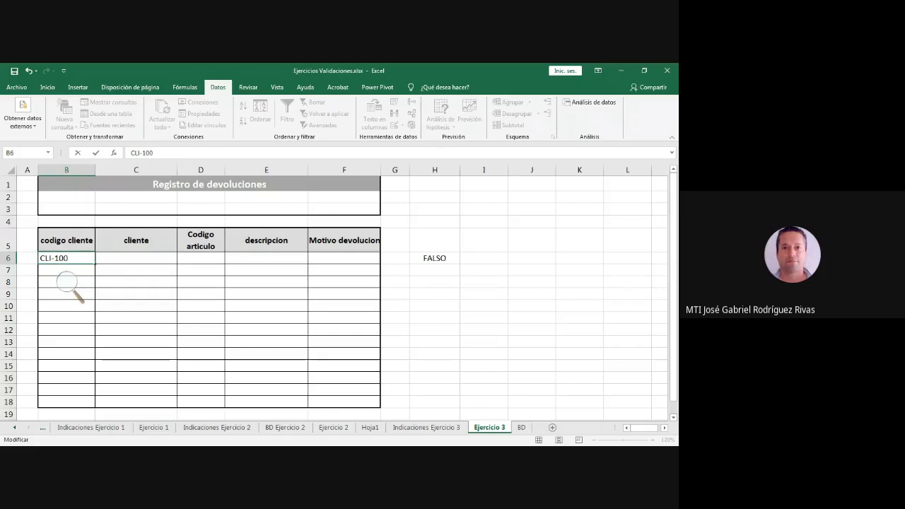
pyautogui.press('Return')
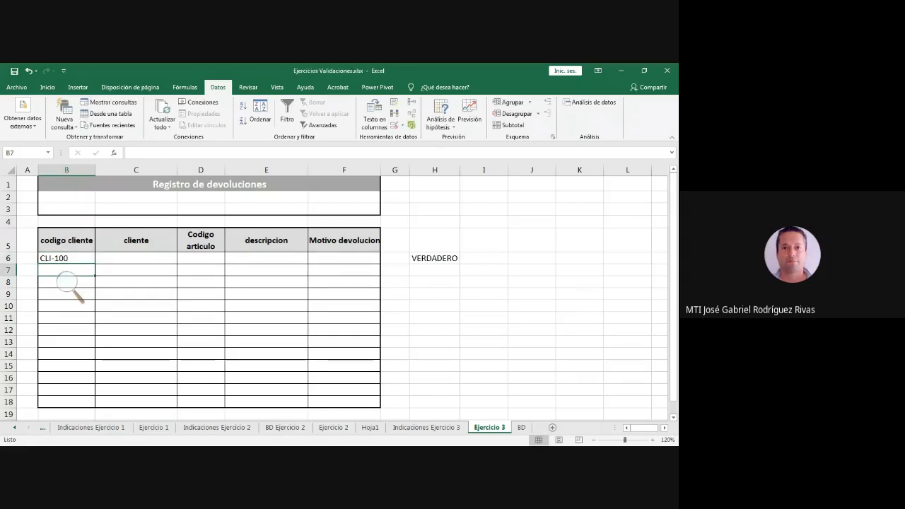
# Change the number of the client code in B6 to 500, keeping the CLI- prefix.
pyautogui.press('Up')
pyautogui.press('F2')
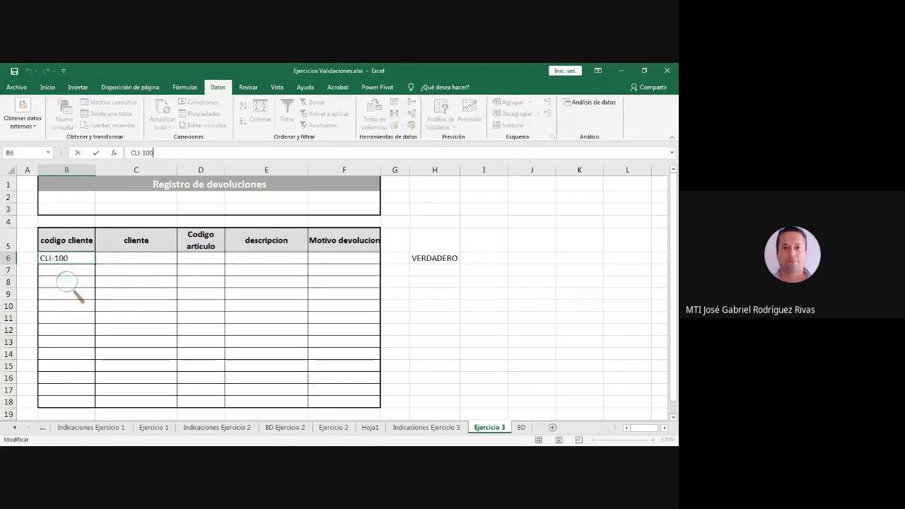
pyautogui.press('BackSpace')
pyautogui.press('BackSpace')
pyautogui.press('BackSpace')
pyautogui.write('500')
pyautogui.press('Return')
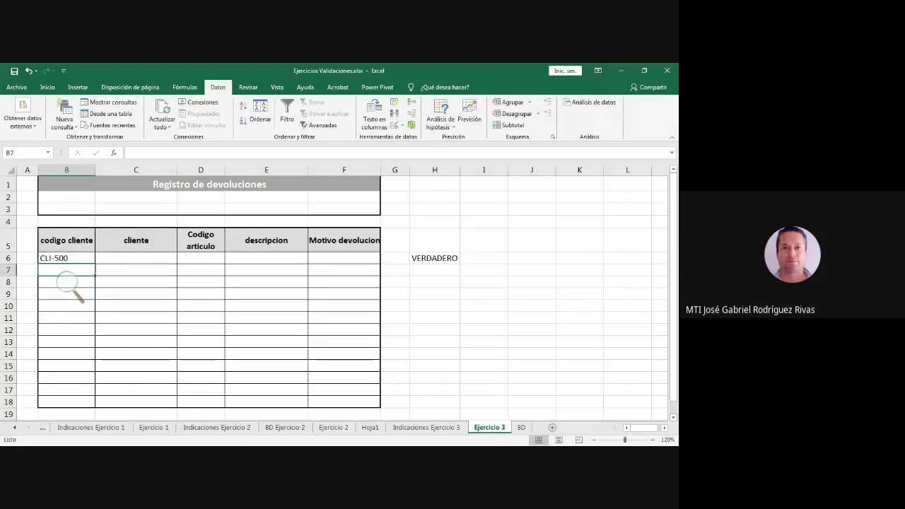
# Try to change the number of the client code in B6 to 501, then cancel the entry.
pyautogui.press('Up')
pyautogui.press('F2')
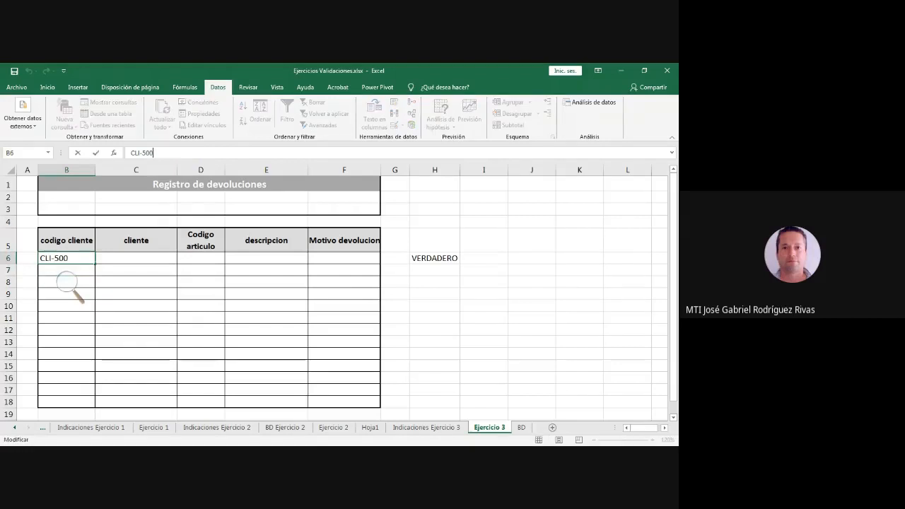
pyautogui.press('BackSpace')
pyautogui.write('1')
pyautogui.press('Return')
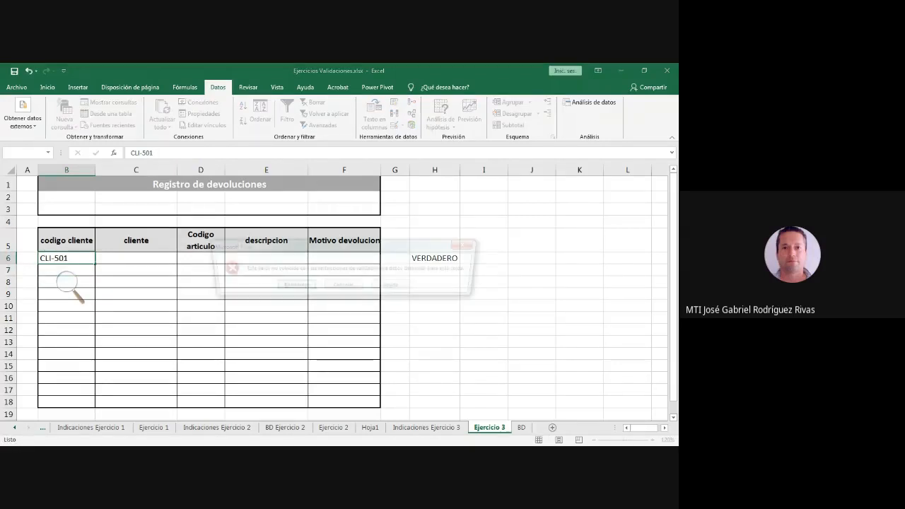
pyautogui.press('Escape')
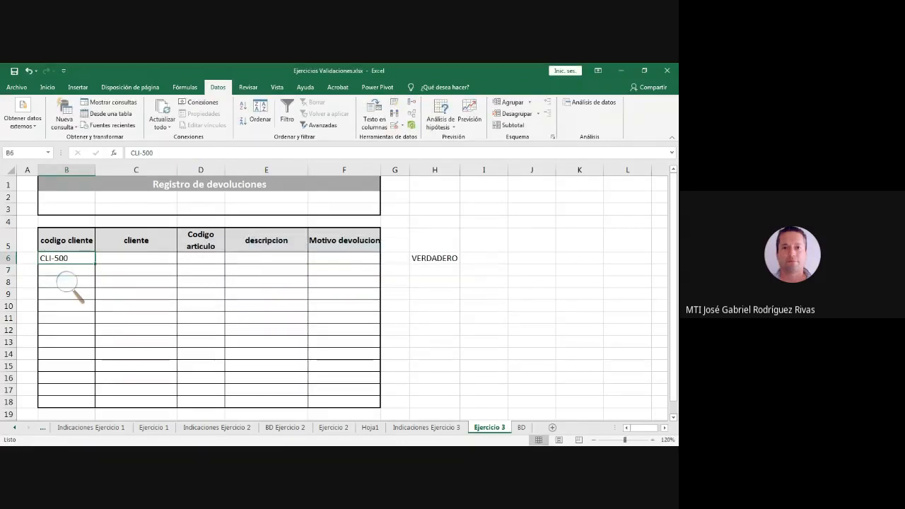
# On the Ejercicio 2 sheet, try to enter the text KUK as the Precio compra in F14.
pyautogui.click(139, 152)
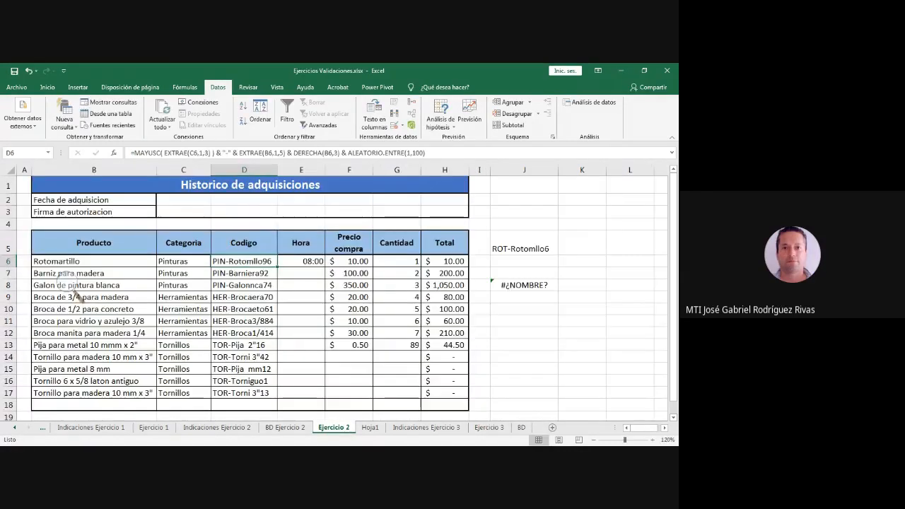
pyautogui.press('Right')
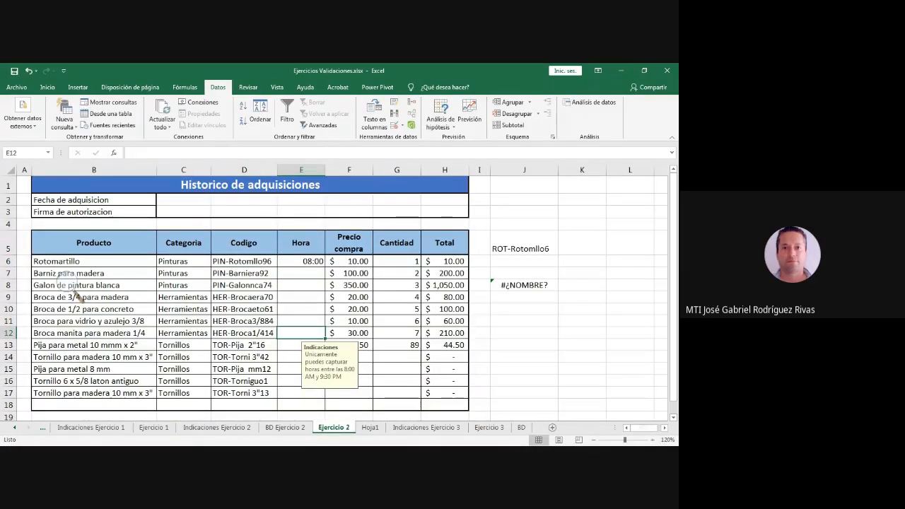
pyautogui.click(652, 440)
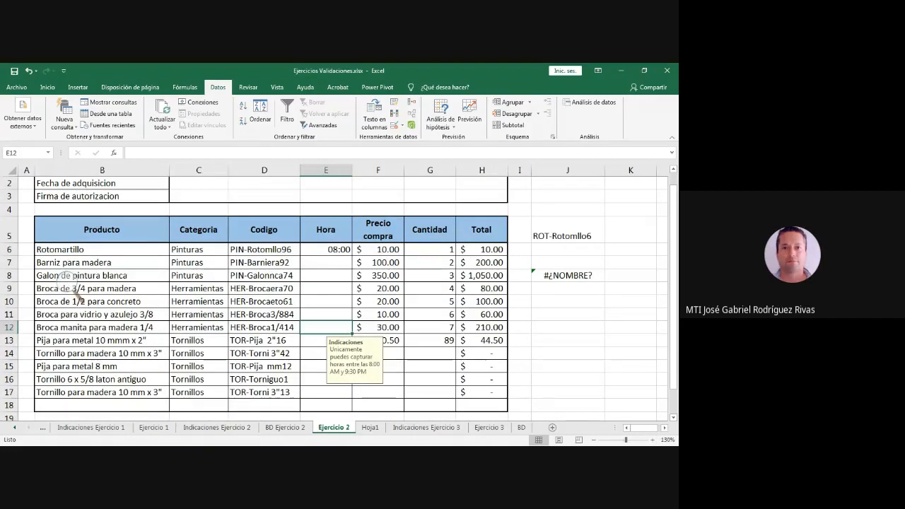
pyautogui.click(430, 288)
pyautogui.click(378, 353)
pyautogui.write('KUK')
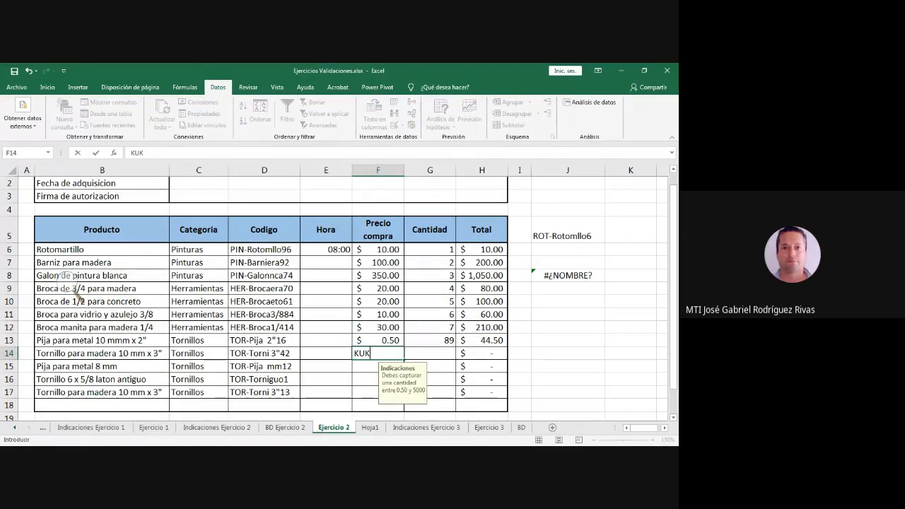
pyautogui.press('Return')
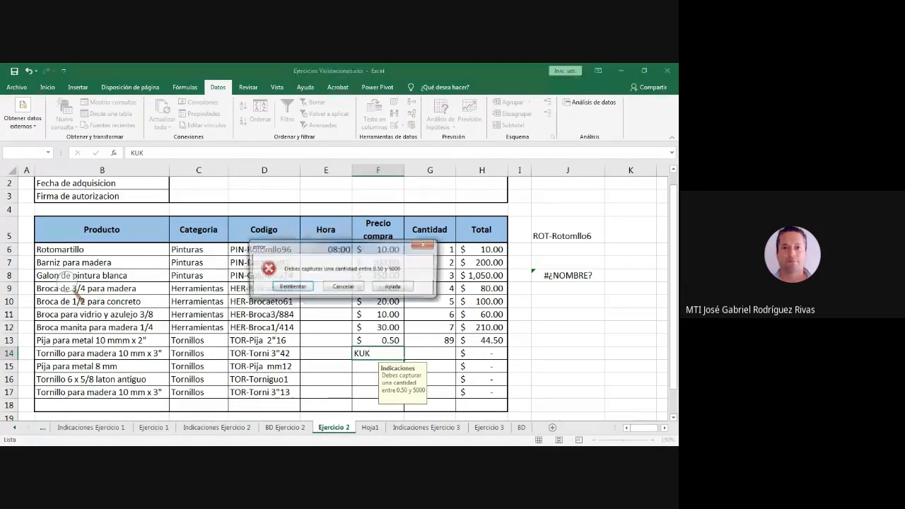
# Enter 77 as the Cantidad in G14, replacing the mistyped text LL before committing it.
pyautogui.click(429, 354)
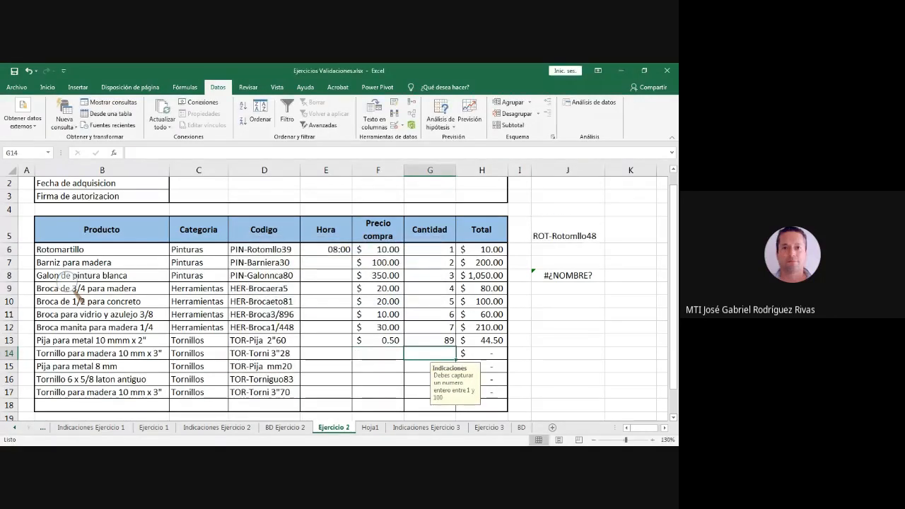
pyautogui.write('LL')
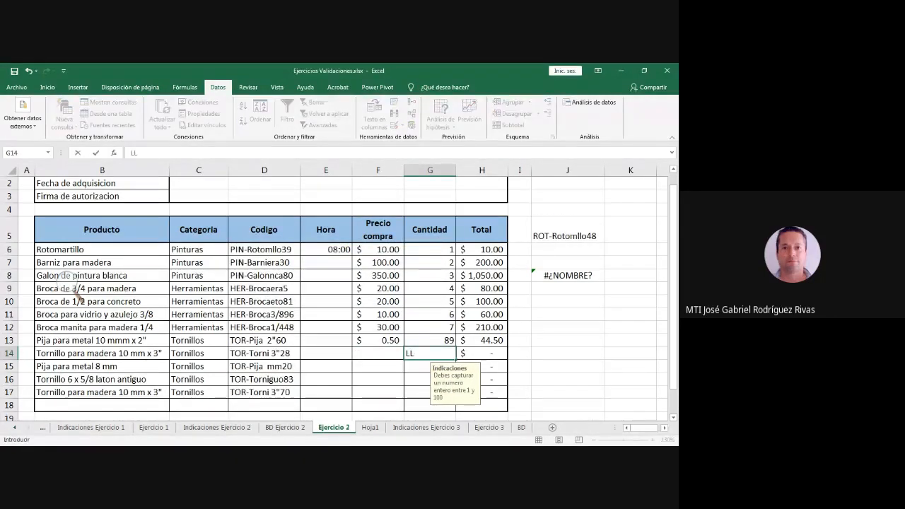
pyautogui.press('BackSpace')
pyautogui.press('BackSpace')
pyautogui.write('77')
pyautogui.press('Return')
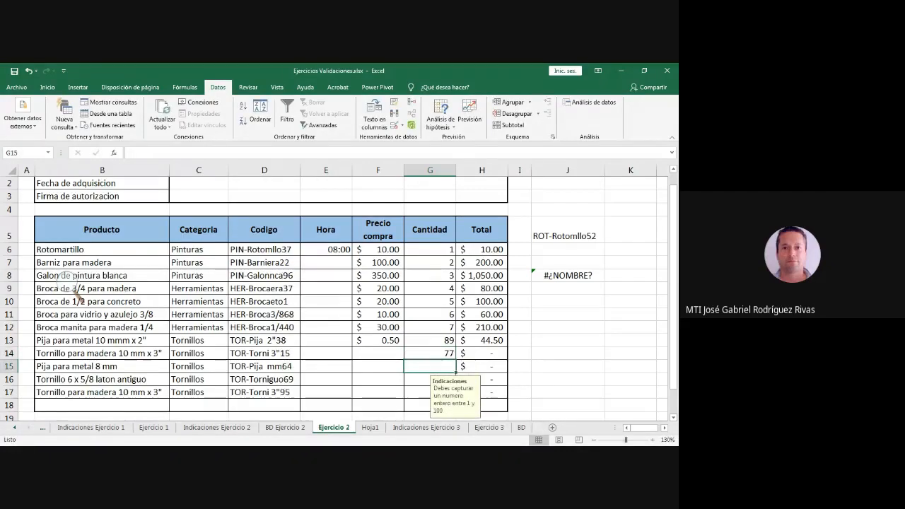
# Set the Cantidad for Rotomartillo in G6 to 100 after checking the Codigo formula in D6.
pyautogui.moveTo(261, 249); pyautogui.dragTo(262, 391)
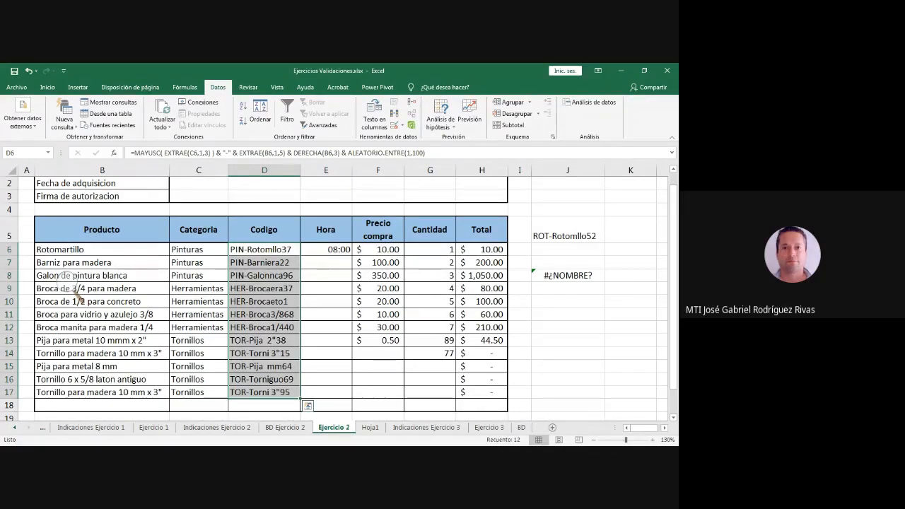
pyautogui.click(430, 250)
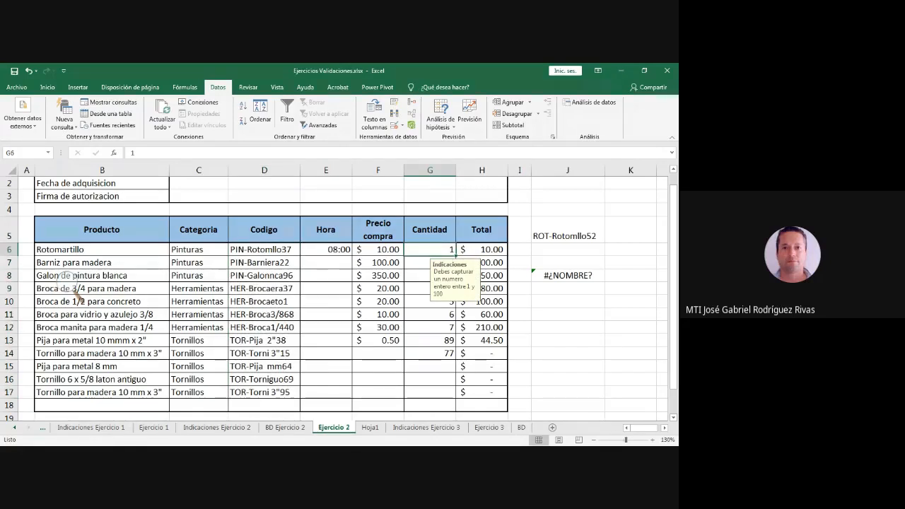
pyautogui.click(264, 250)
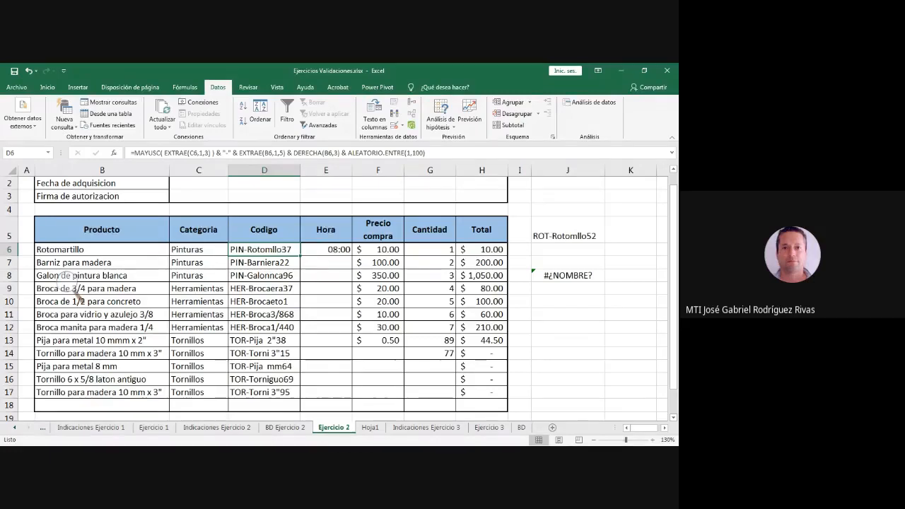
pyautogui.click(430, 250)
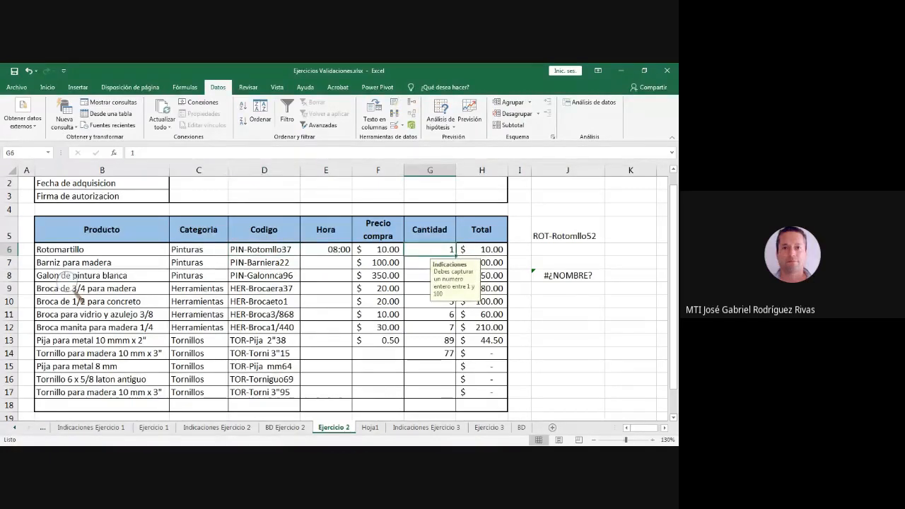
pyautogui.write('100')
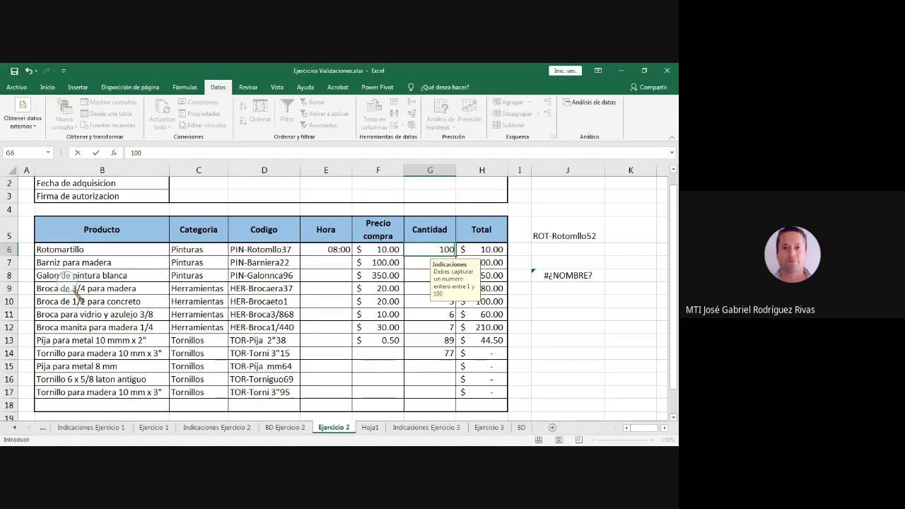
pyautogui.press('Return')
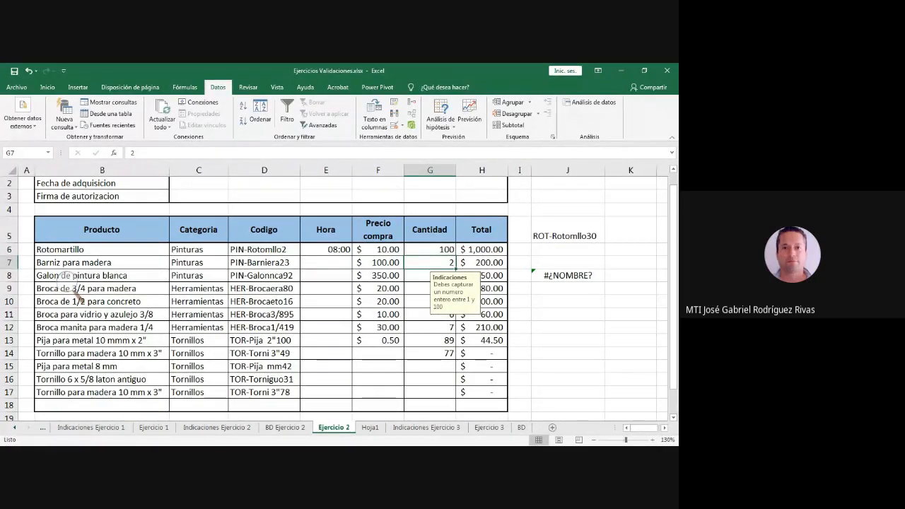
# Set the Cantidad in G14 to 10 and select the recalculated codes in D6:D17.
pyautogui.moveTo(263, 249); pyautogui.dragTo(264, 392)
pyautogui.click(430, 353)
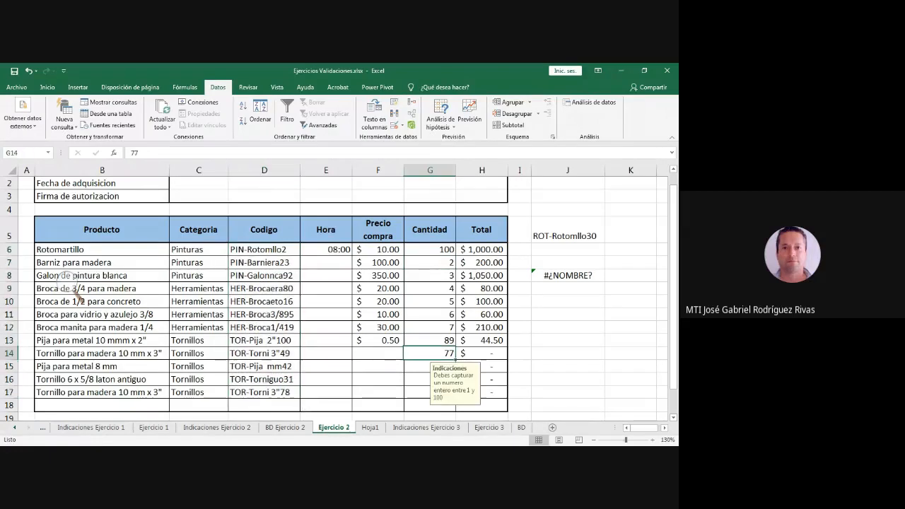
pyautogui.write('10')
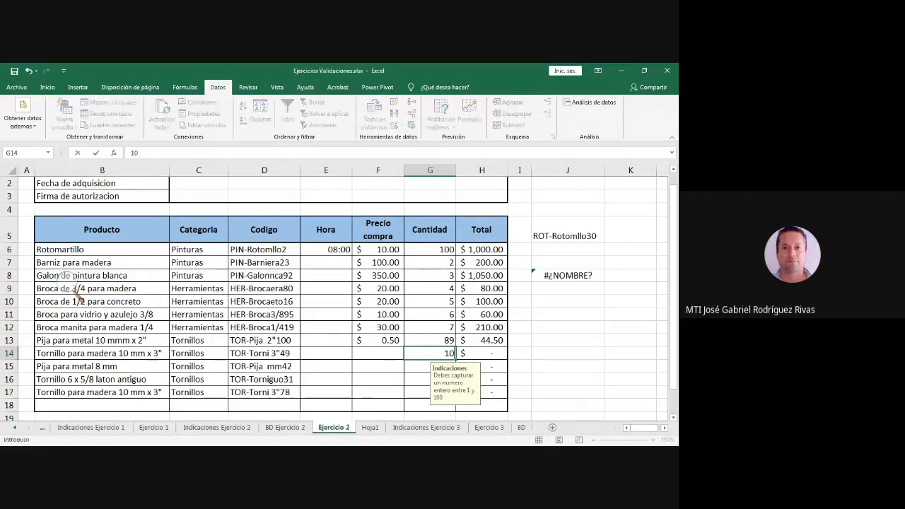
pyautogui.press('Return')
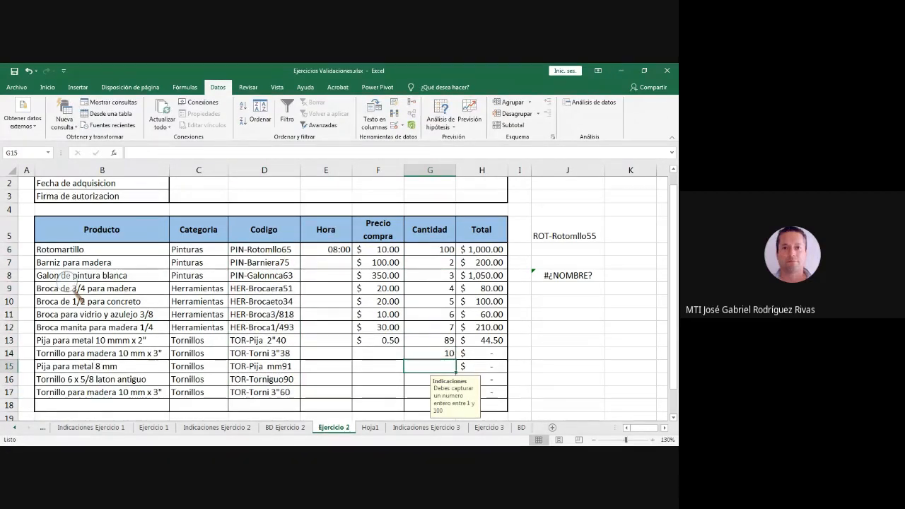
pyautogui.moveTo(263, 248); pyautogui.dragTo(264, 393)
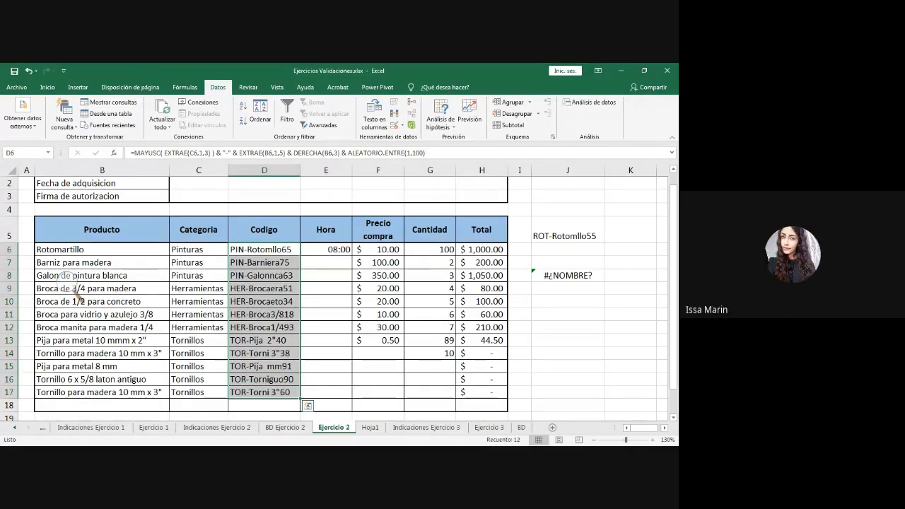
# On the Ejercicio 3 sheet, open the validation formula in H6 for editing and enlarge the view with the Lupa magnifier.
pyautogui.click(489, 427)
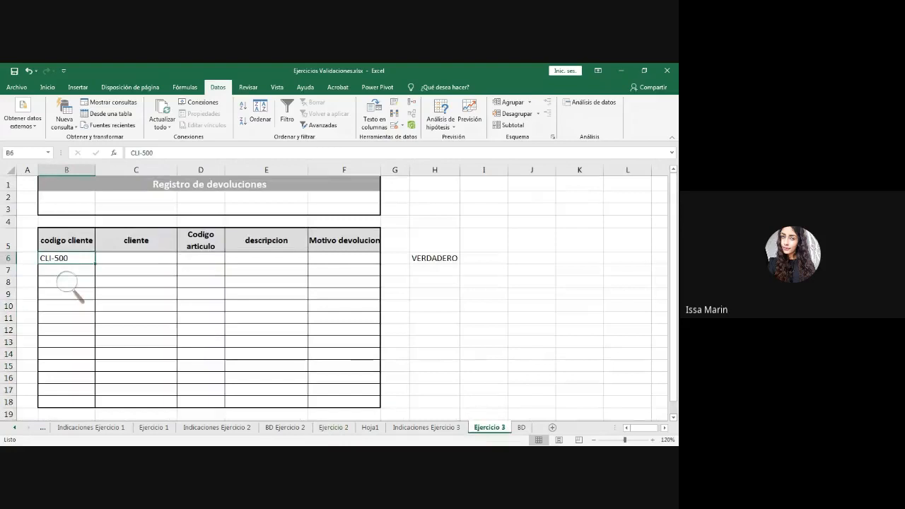
pyautogui.press('Return')
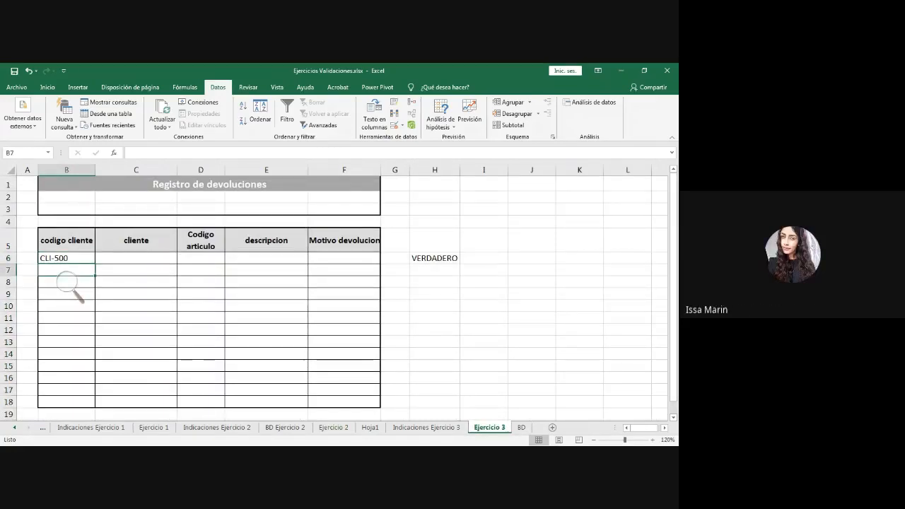
pyautogui.press('Up')
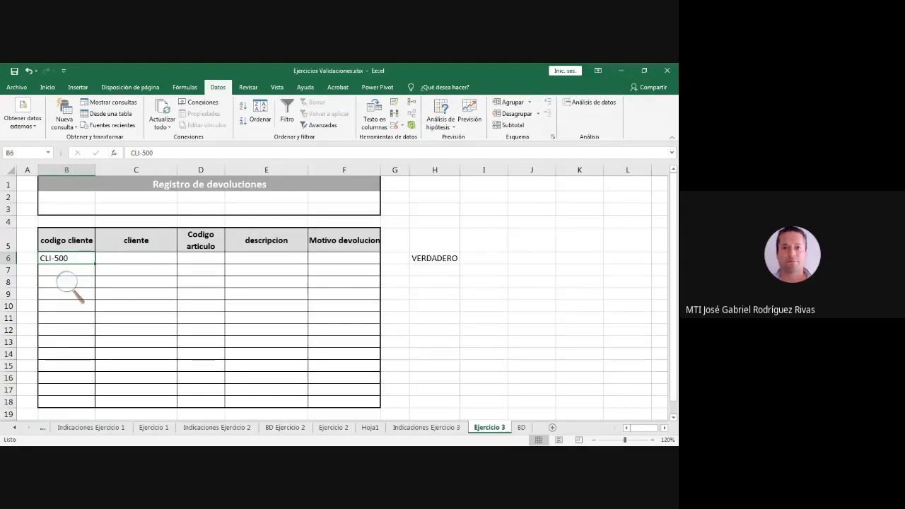
pyautogui.hotkey('ctrl', 'Right')
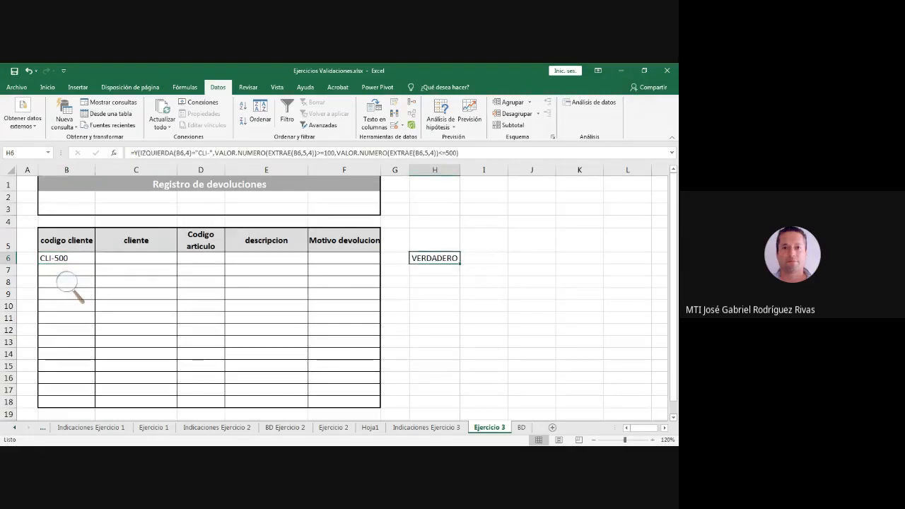
pyautogui.moveTo(460, 152); pyautogui.dragTo(134, 153)
pyautogui.click(459, 153)
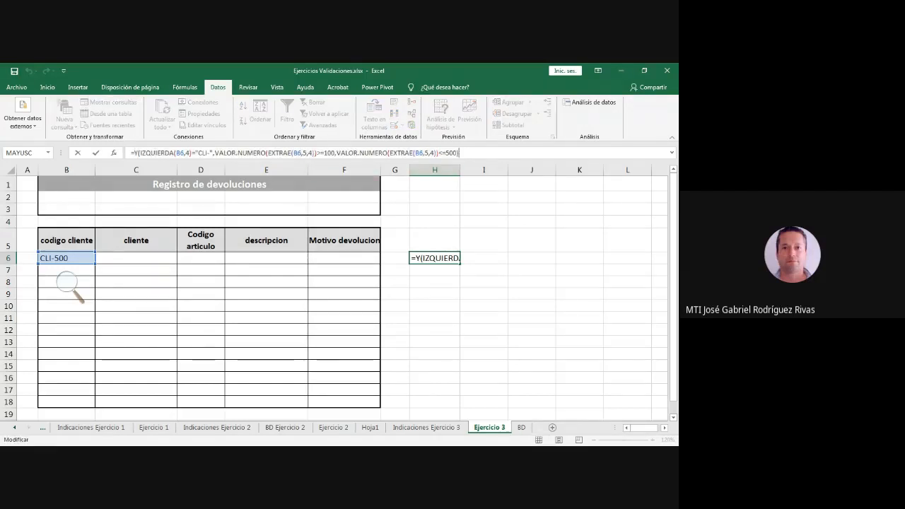
pyautogui.click(69, 286)
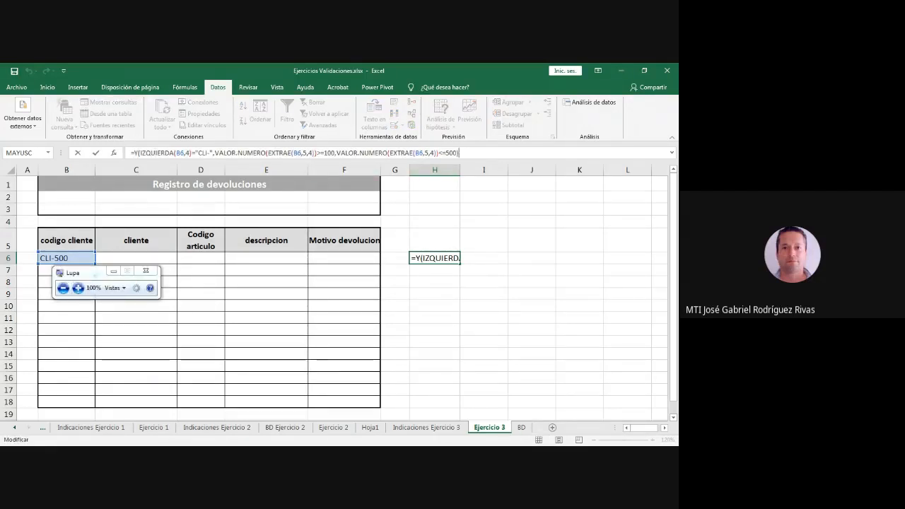
pyautogui.click(78, 288)
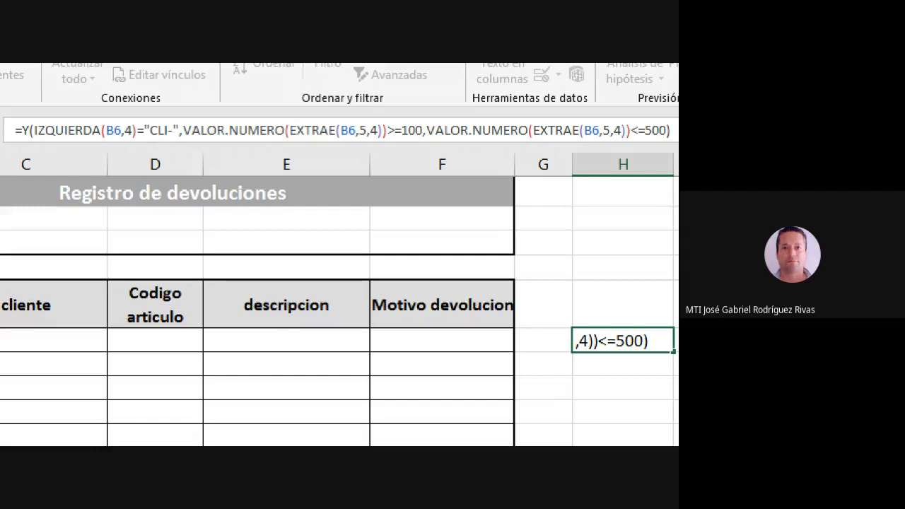
# Highlight the equals sign at the start of the H6 formula and set the Y function name apart with spaces.
pyautogui.press('Home')
pyautogui.hotkey('shift', 'Right')
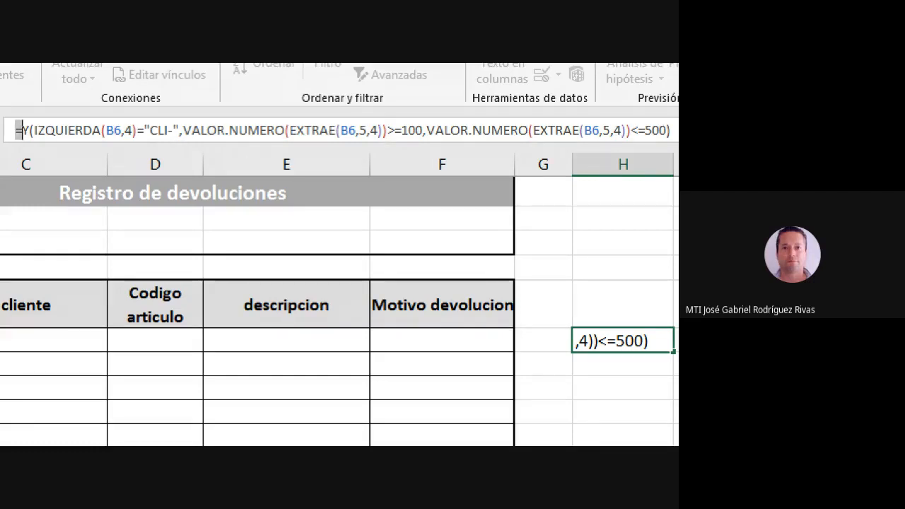
pyautogui.click(30, 130)
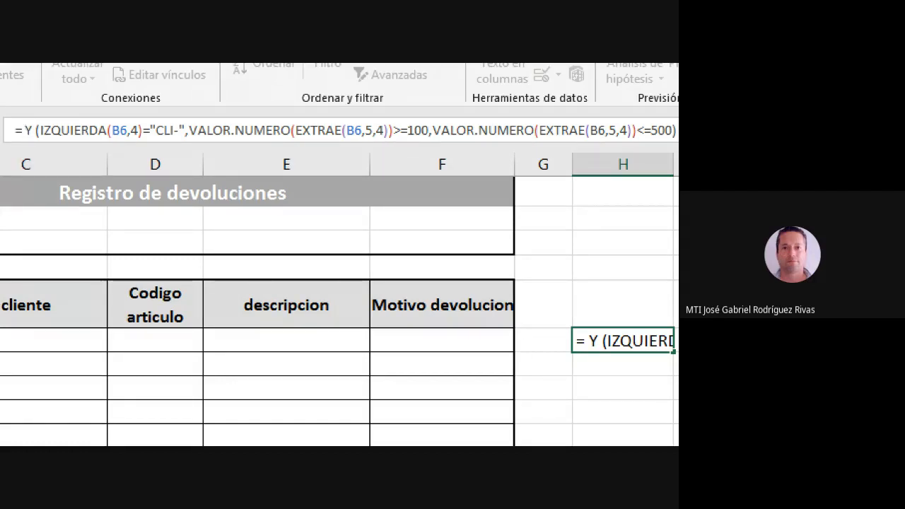
# Highlight the condition IZQUIERDA(B6,4)="CLI-" in the H6 formula, along with the Y function that contains it.
pyautogui.hotkey('shift', 'Right')
pyautogui.hotkey('shift', 'Right')
pyautogui.hotkey('shift', 'Right')
pyautogui.hotkey('shift', 'Right')
pyautogui.hotkey('shift', 'Right')
pyautogui.hotkey('shift', 'Right')
pyautogui.hotkey('shift', 'Right')
pyautogui.hotkey('shift', 'Right')
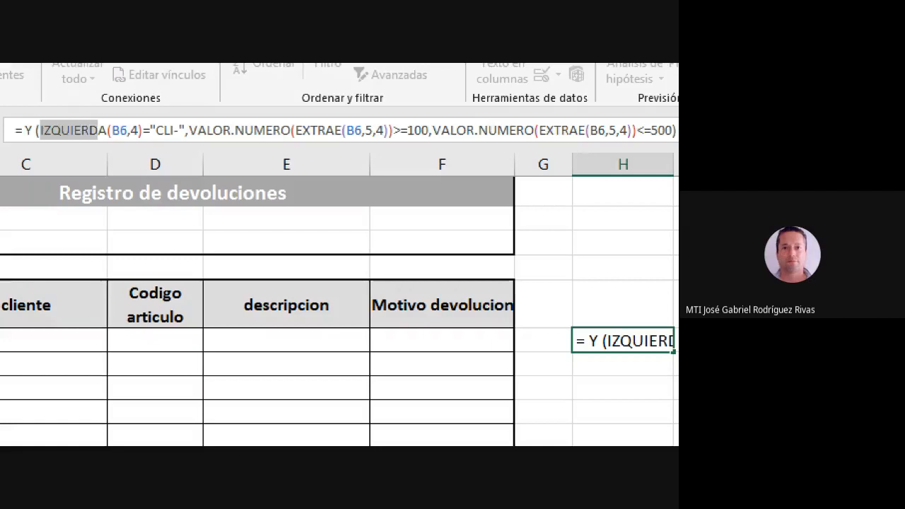
pyautogui.hotkey('shift', 'Right')
pyautogui.hotkey('shift', 'Right')
pyautogui.hotkey('shift', 'Right')
pyautogui.hotkey('shift', 'Right')
pyautogui.hotkey('shift', 'Right')
pyautogui.hotkey('shift', 'Right')
pyautogui.hotkey('shift', 'Right')
pyautogui.hotkey('shift', 'Right')
pyautogui.hotkey('shift', 'Right')
pyautogui.hotkey('shift', 'Right')
pyautogui.hotkey('shift', 'Right')
pyautogui.hotkey('shift', 'Right')
pyautogui.hotkey('shift', 'Right')
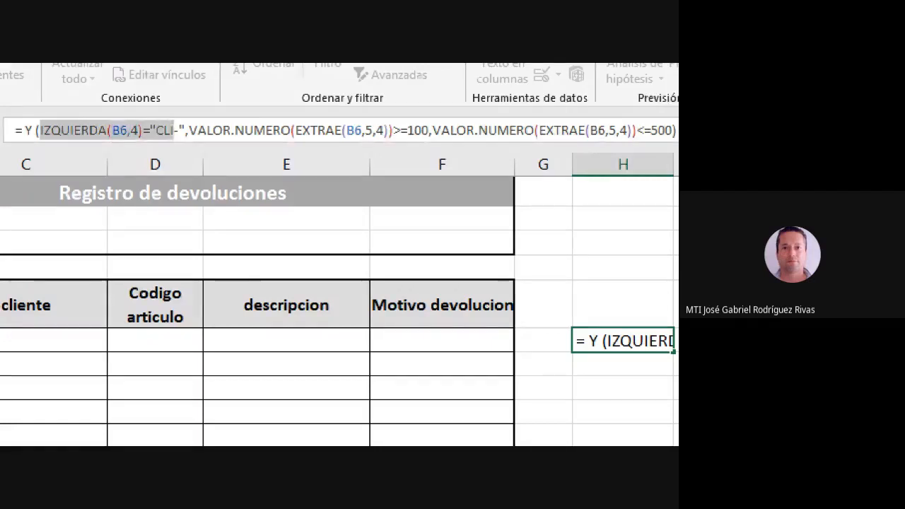
pyautogui.hotkey('shift', 'Right')
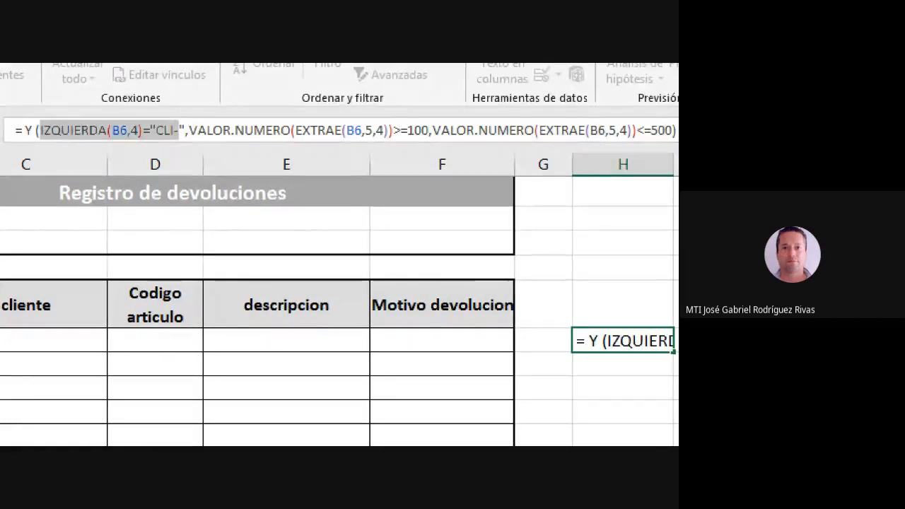
pyautogui.doubleClick(157, 131)
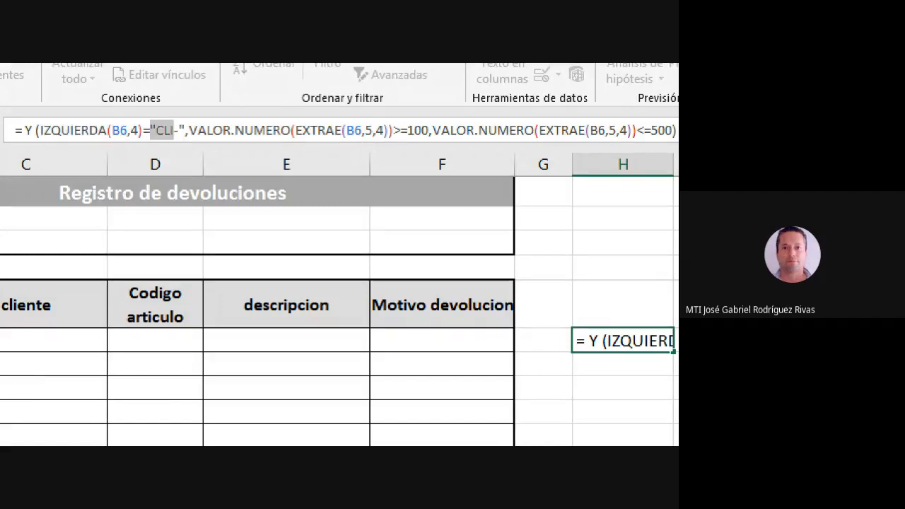
pyautogui.doubleClick(29, 130)
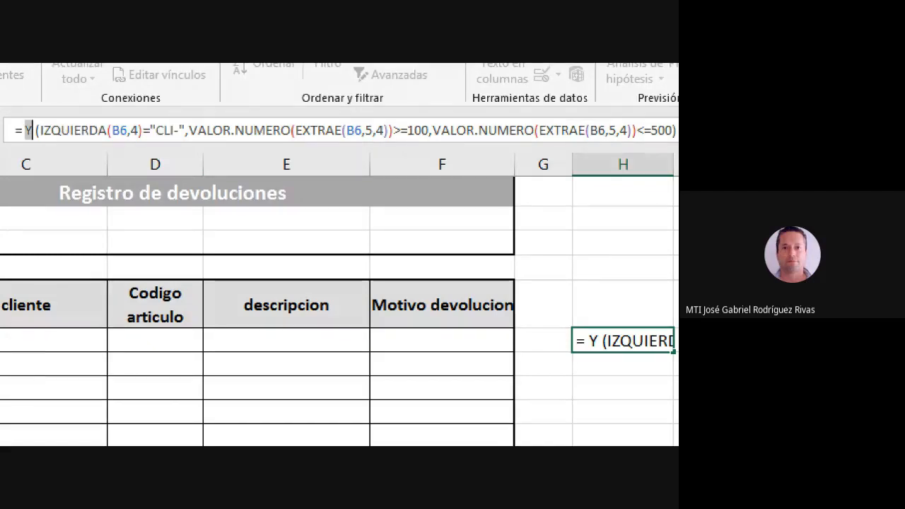
# Highlight the condition VALOR.NUMERO(EXTRAE(B6,5,4))>=100 and the Y function in the H6 formula, and finish editing the cell.
pyautogui.moveTo(189, 131); pyautogui.dragTo(415, 131)
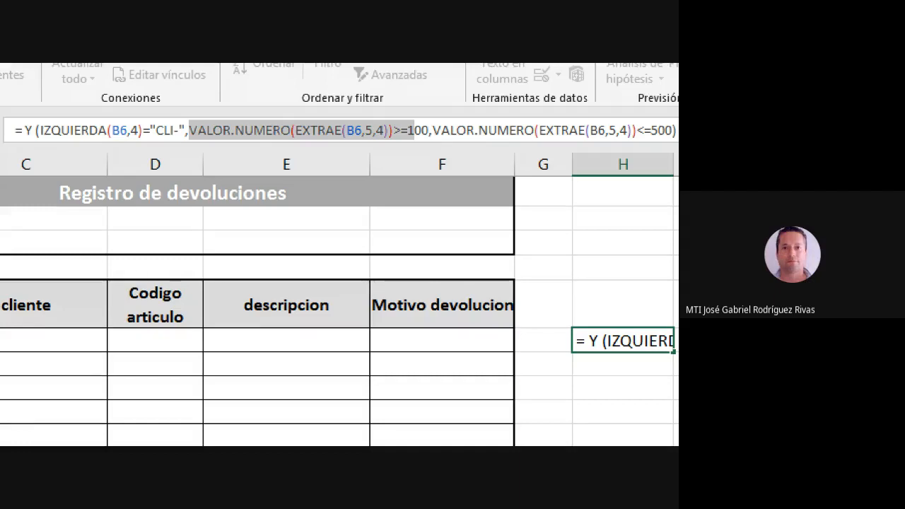
pyautogui.hotkey('shift', 'Right')
pyautogui.hotkey('shift', 'Right')
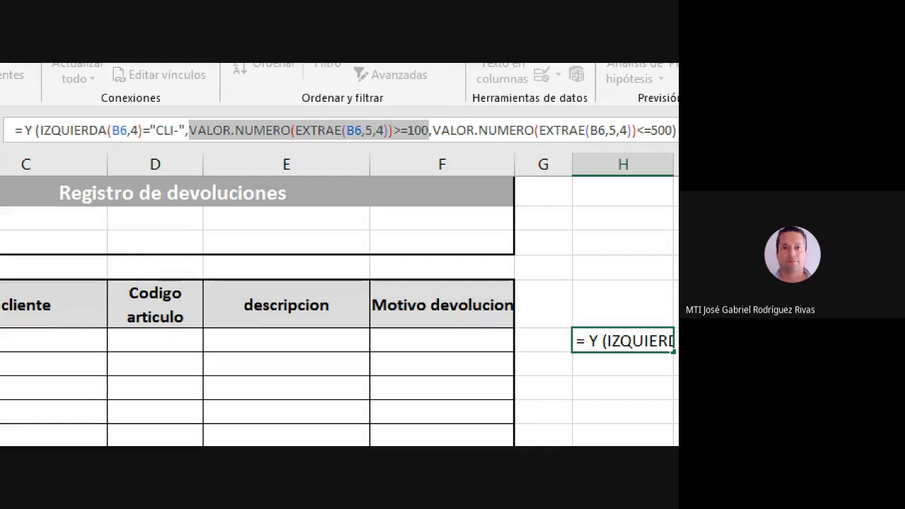
pyautogui.doubleClick(28, 130)
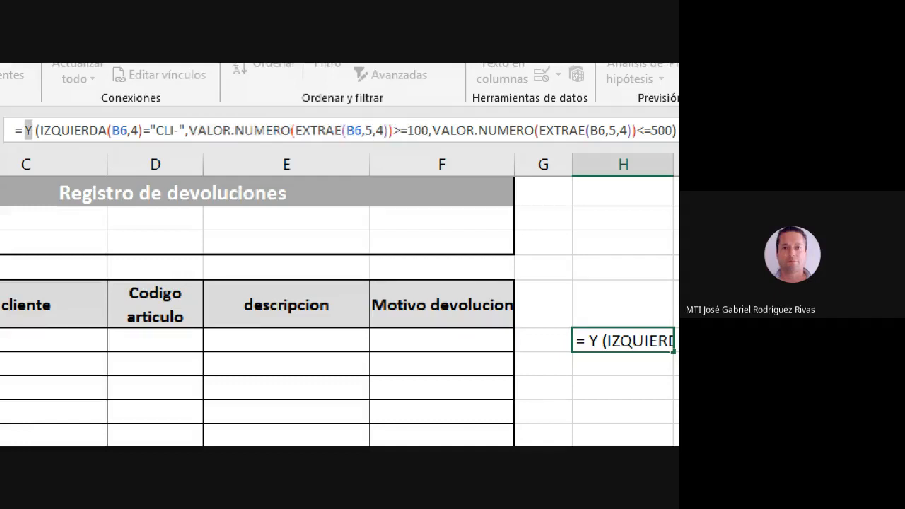
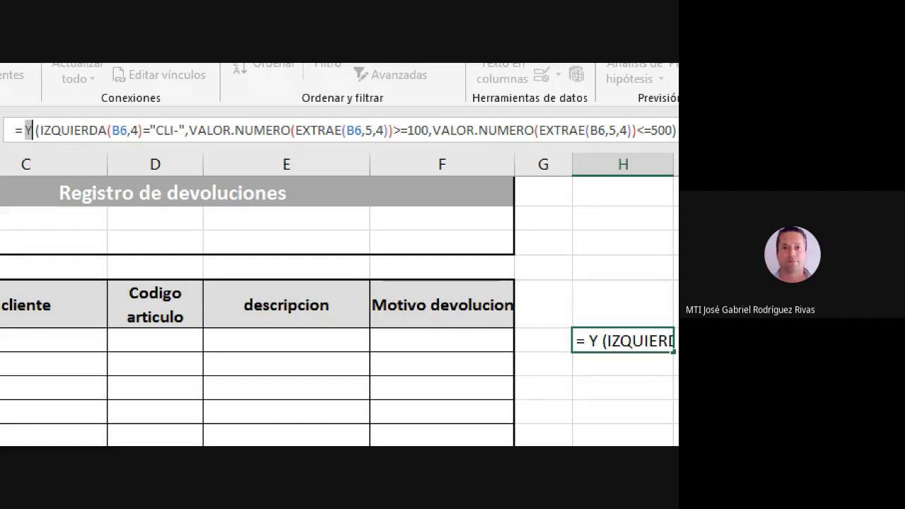
pyautogui.hotkey('ctrl', 'Return')
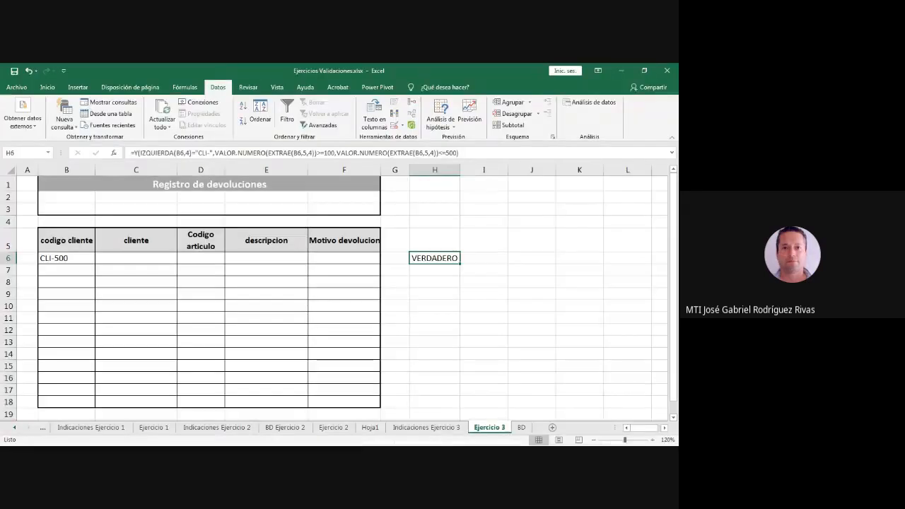
# Select the codigo cliente cells B6:B18 on the Ejercicio 3 sheet and return to B7.
pyautogui.click(395, 282)
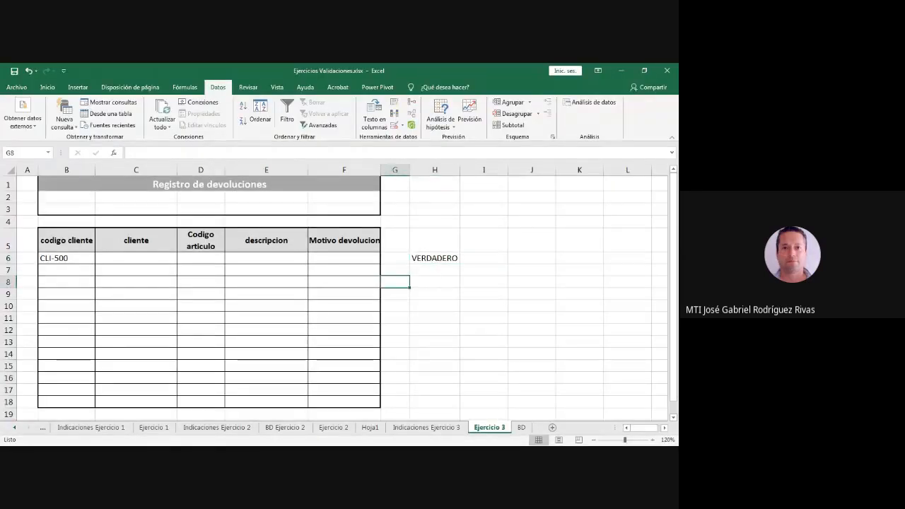
pyautogui.click(66, 270)
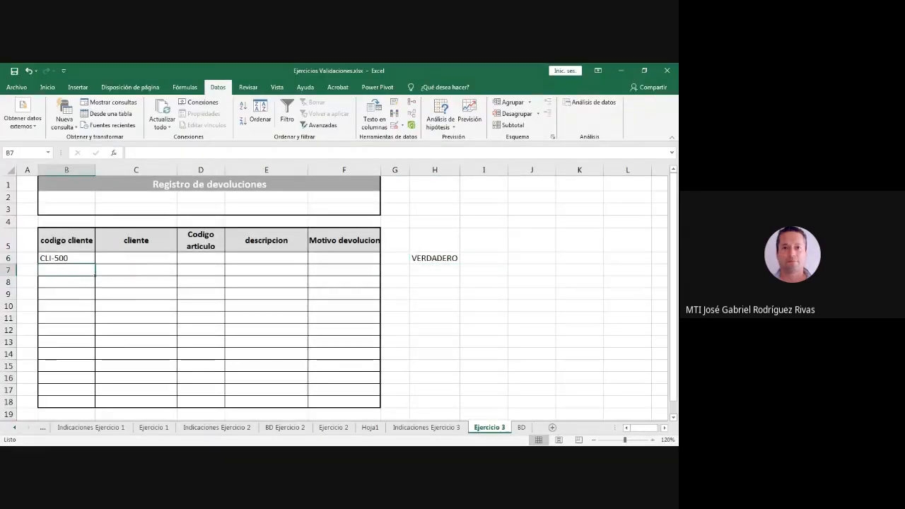
pyautogui.moveTo(67, 258); pyautogui.dragTo(66, 400)
pyautogui.click(66, 270)
# On the Ejercicio 2 sheet, select the codes in D6:D17 to review the Codigo formula.
pyautogui.click(332, 426)
pyautogui.click(326, 326)
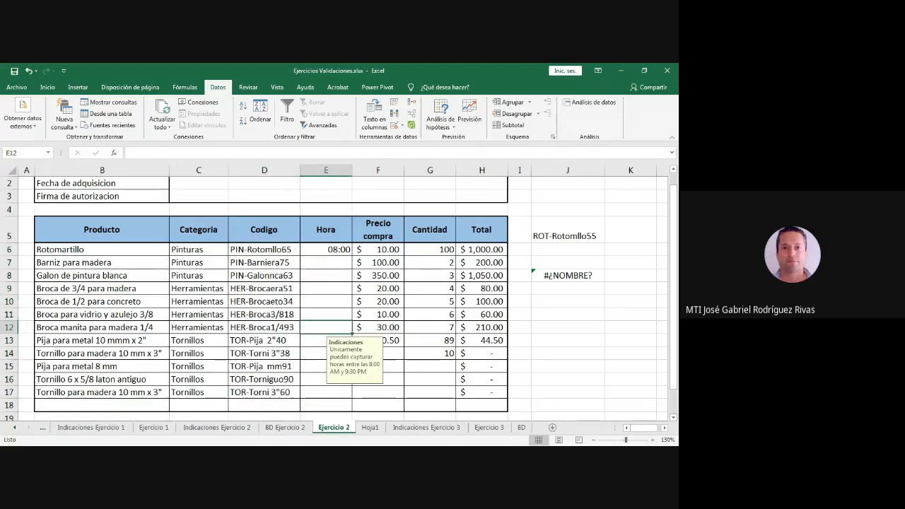
pyautogui.moveTo(264, 249); pyautogui.dragTo(286, 393)
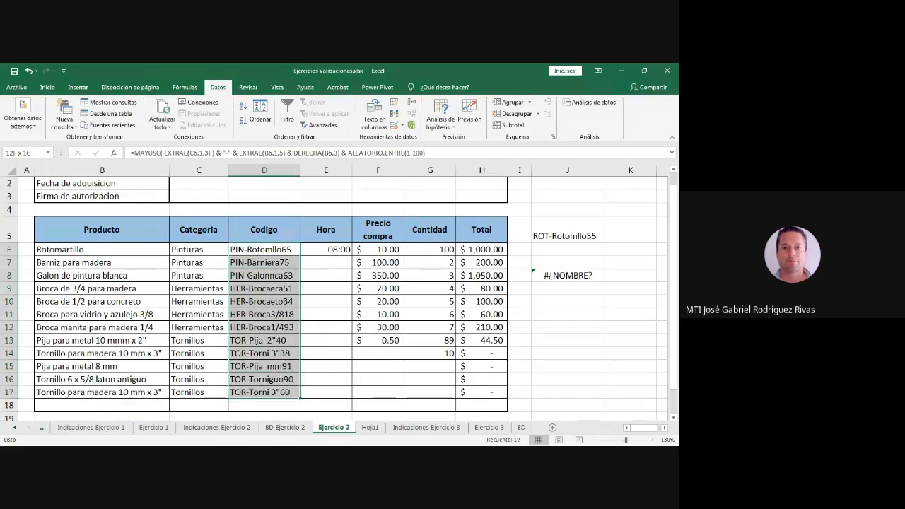
pyautogui.click(264, 405)
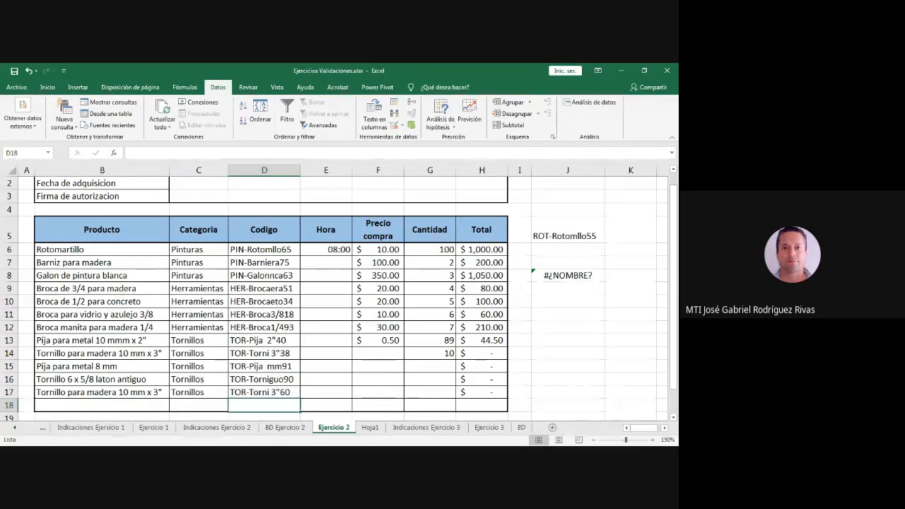
pyautogui.moveTo(265, 249); pyautogui.dragTo(282, 393)
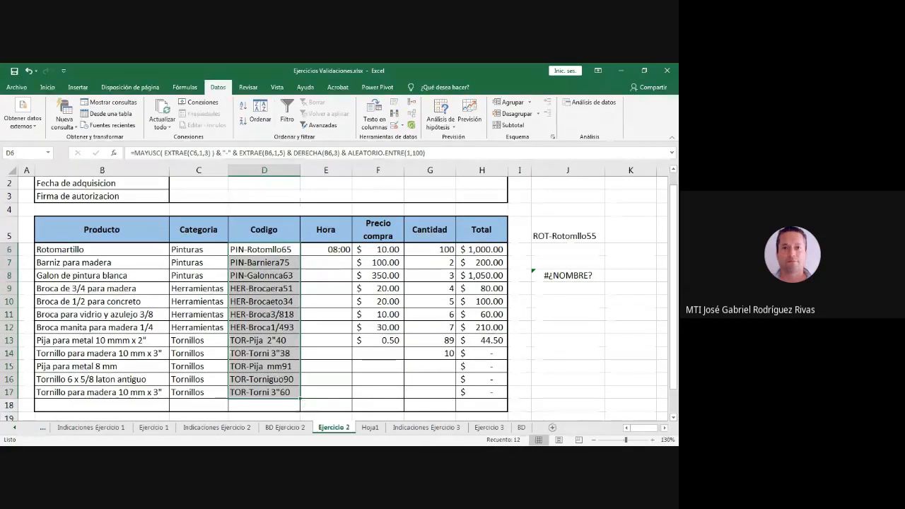
# Change the Categoria of Rotomartillo in C6 to Herramientas and check its Codigo in D6.
pyautogui.click(102, 250)
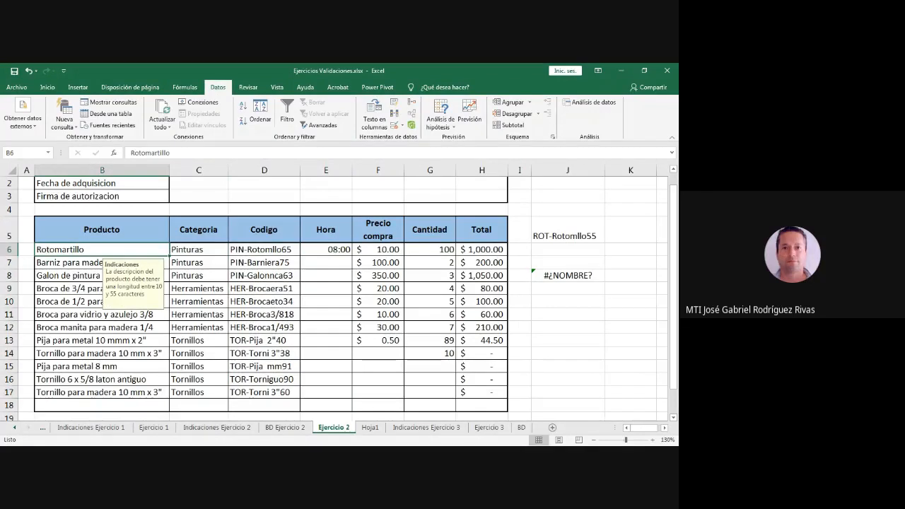
pyautogui.click(198, 249)
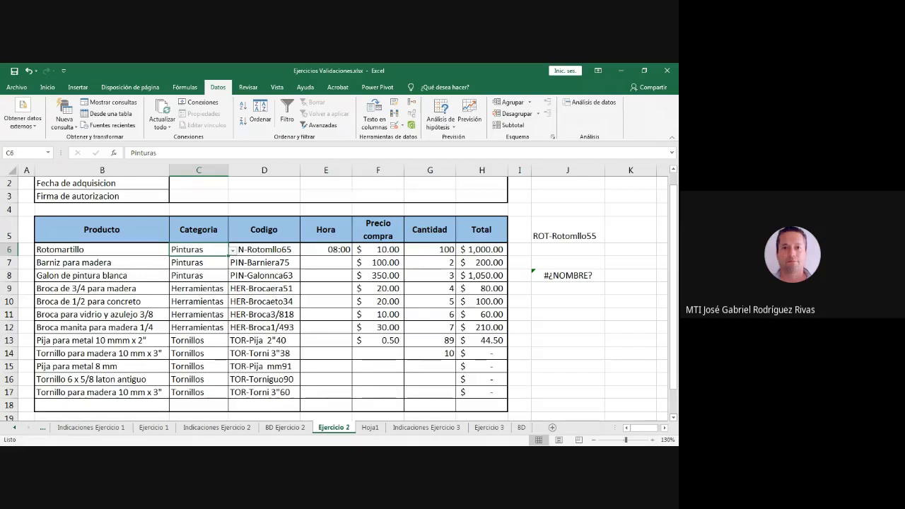
pyautogui.hotkey('alt', 'Down')
pyautogui.press('Down')
pyautogui.press('Down')
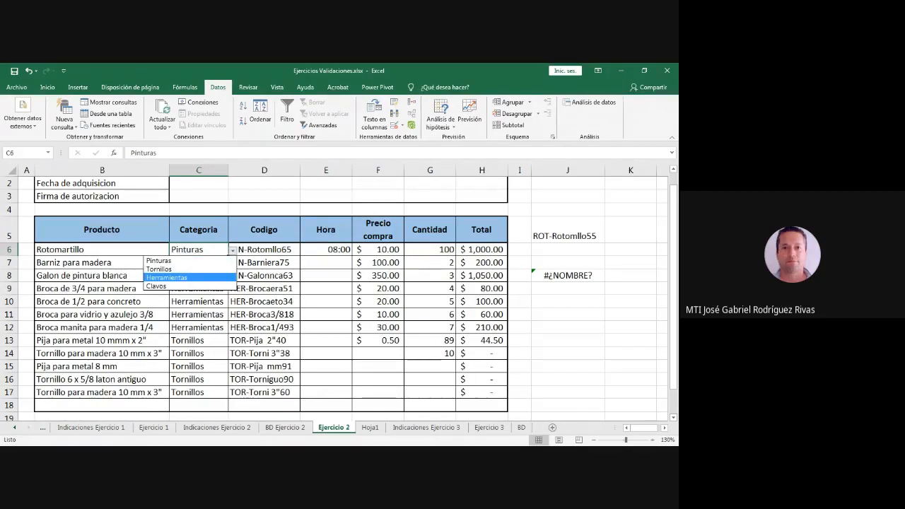
pyautogui.press('Return')
pyautogui.click(263, 249)
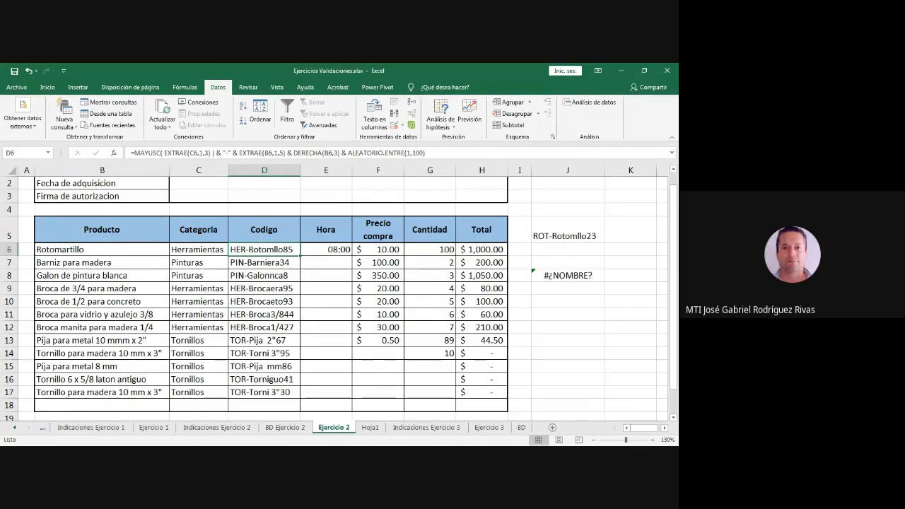
# Select the Codigo column and its source cells B6:C17, and return to cell B7 on the Ejercicio 3 sheet.
pyautogui.moveTo(264, 229); pyautogui.dragTo(264, 405)
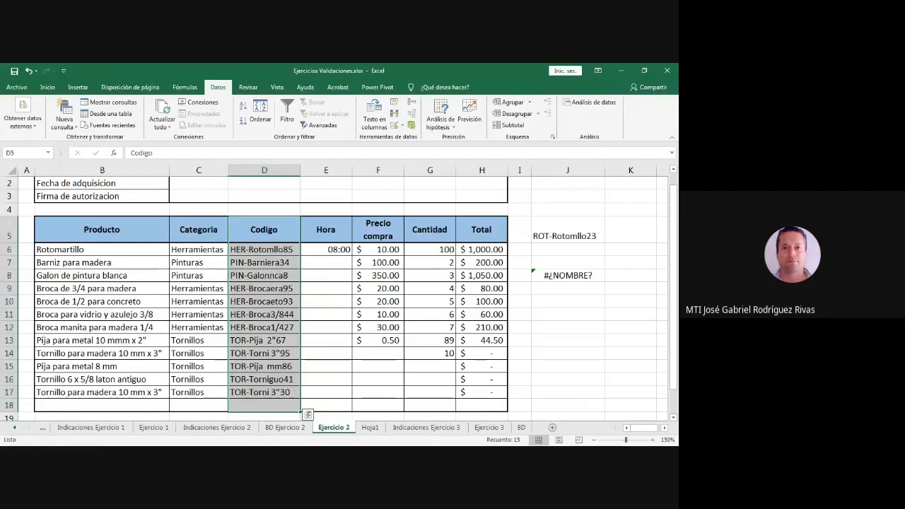
pyautogui.moveTo(102, 249); pyautogui.dragTo(197, 391)
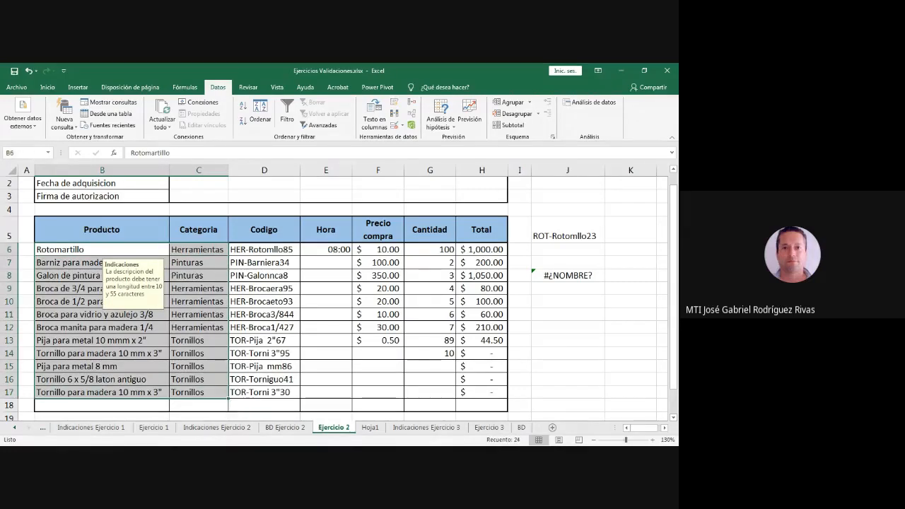
pyautogui.click(489, 427)
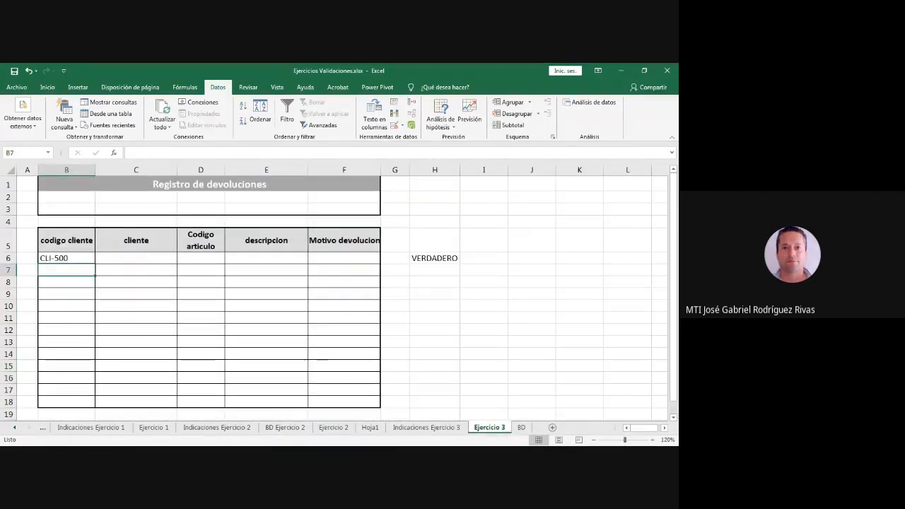
pyautogui.click(135, 282)
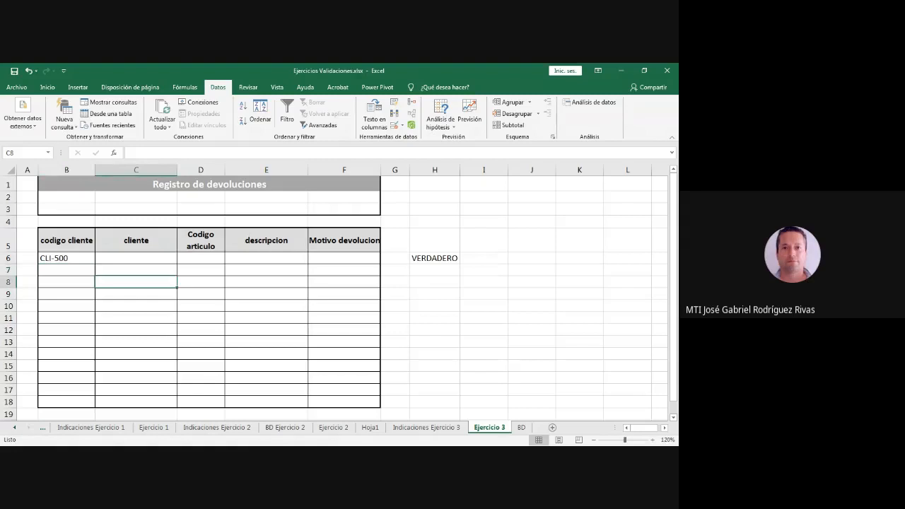
pyautogui.click(66, 270)
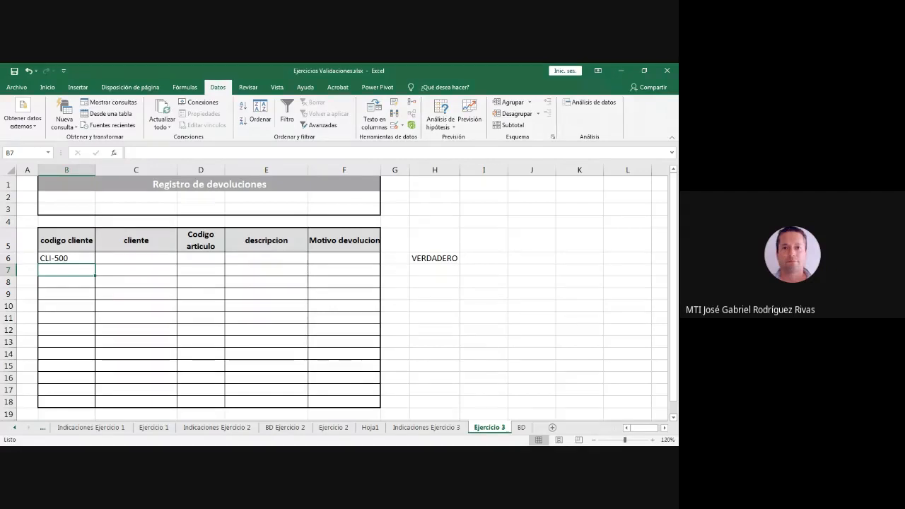
pyautogui.hotkey('alt', 'Tab')
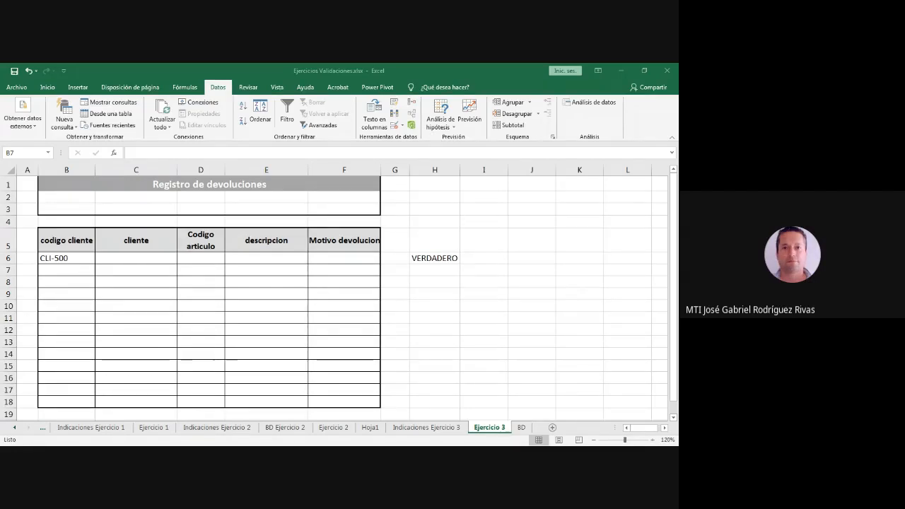
pyautogui.hotkey('alt', 'Tab')
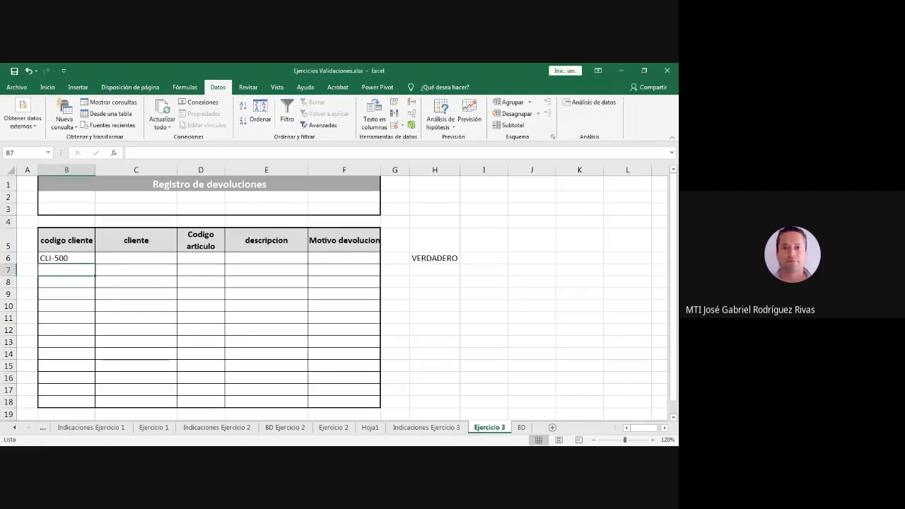
pyautogui.hotkey('alt', 'Tab')
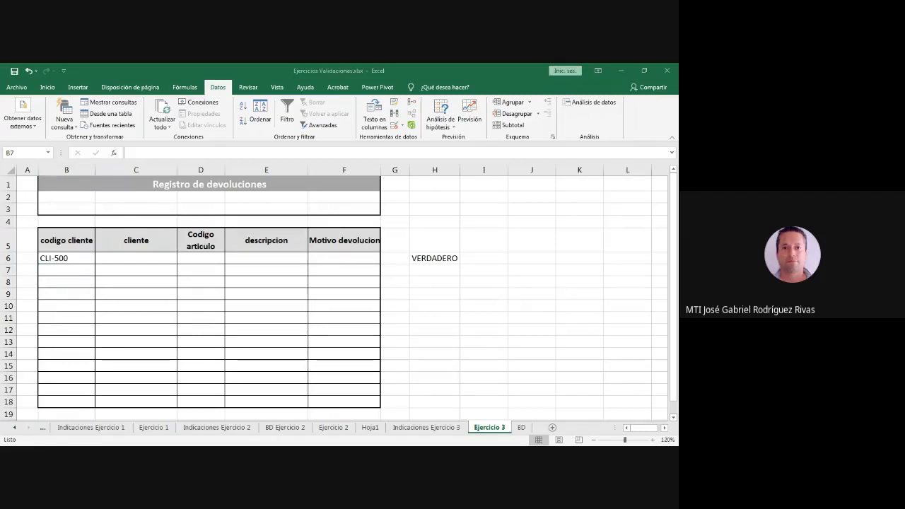
pyautogui.hotkey('alt', 'Tab')
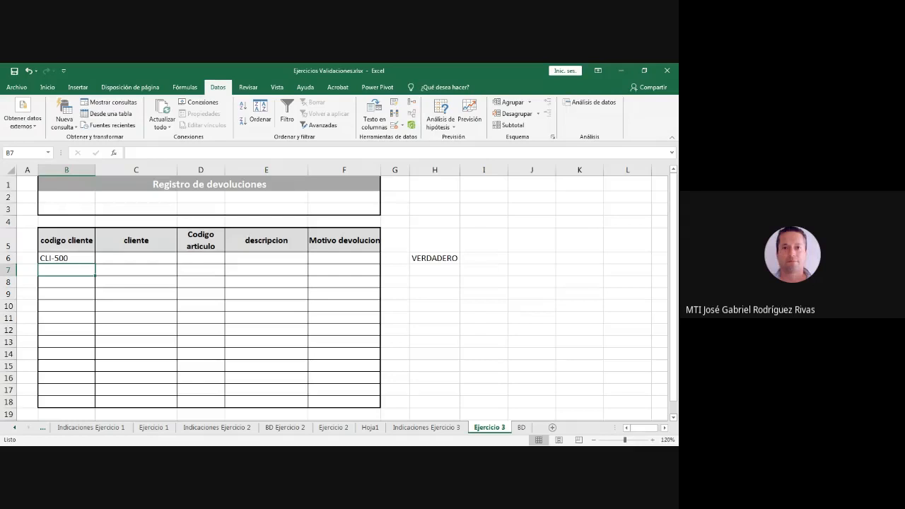
# Show the Indicaciones Ejercicio 3 sheet and try to open a second workbook with the same name.
pyautogui.click(426, 427)
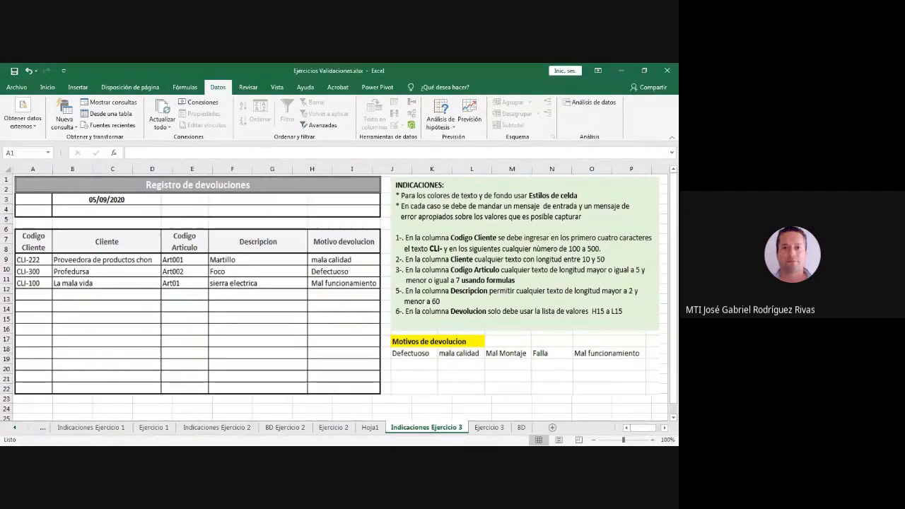
pyautogui.hotkey('alt', 'Tab')
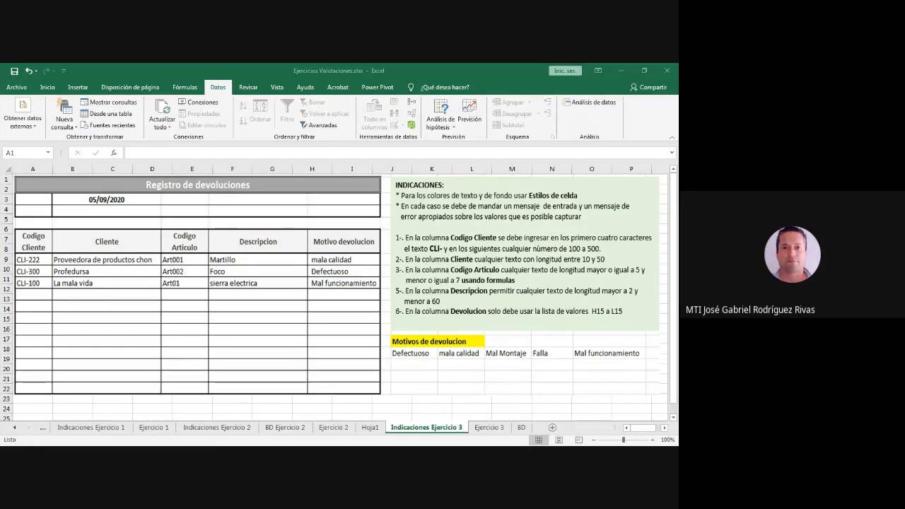
pyautogui.press('super+d')
pyautogui.press('super+d')
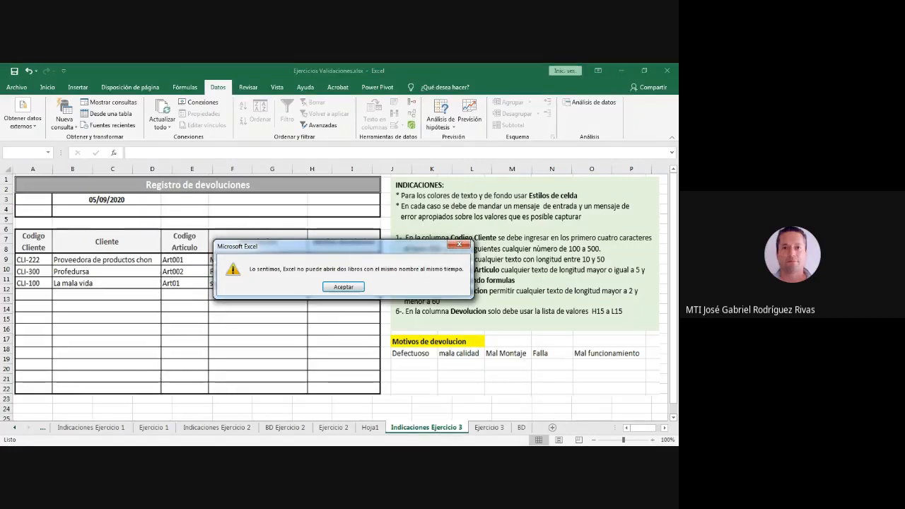
pyautogui.press('Return')
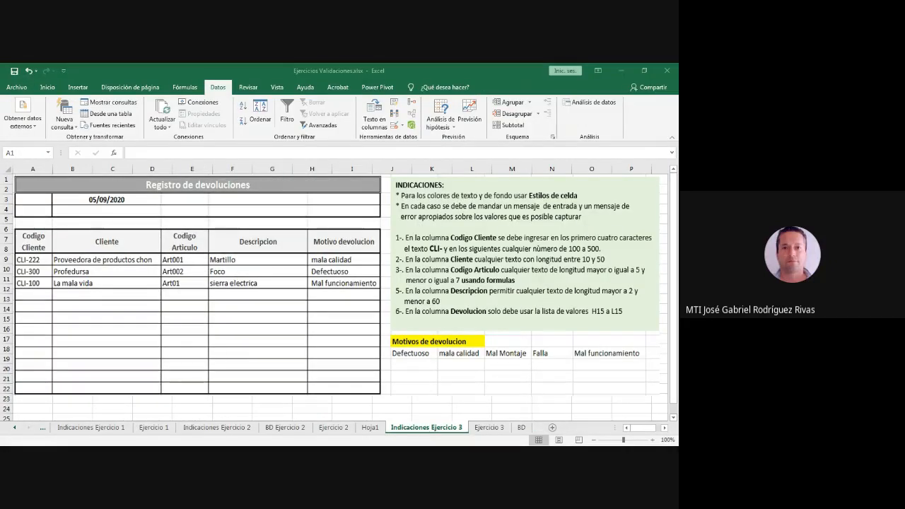
# Return to the Ejercicio 3 sheet and select the codigo cliente cells B6:B18.
pyautogui.click(489, 427)
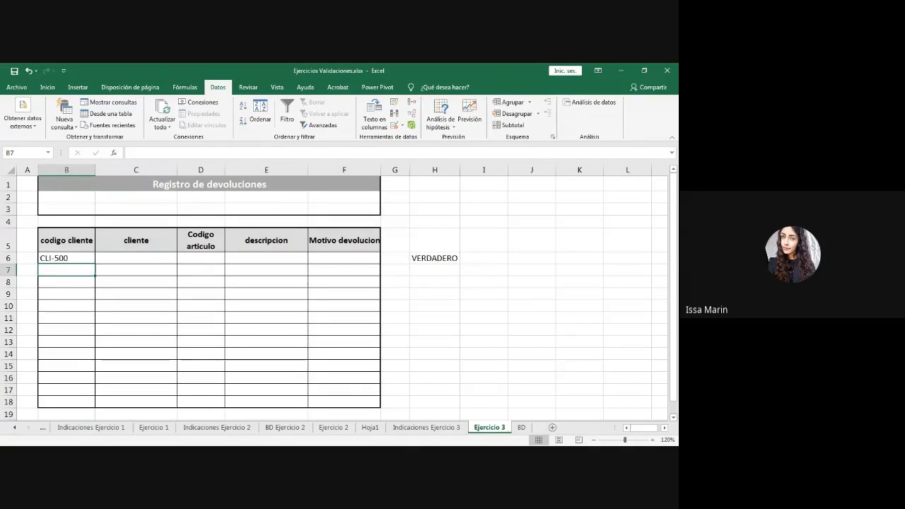
pyautogui.hotkey('alt', 'Tab')
pyautogui.hotkey('alt', 'Tab')
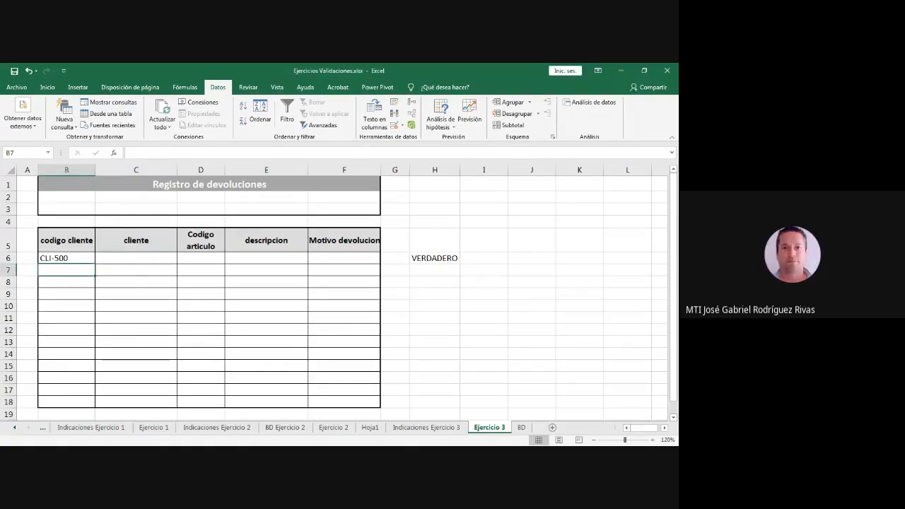
pyautogui.click(66, 258)
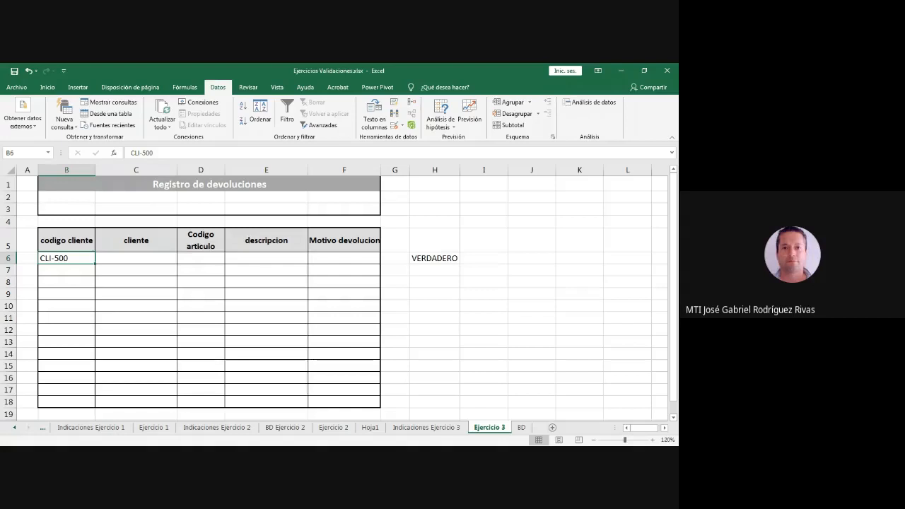
pyautogui.click(136, 258)
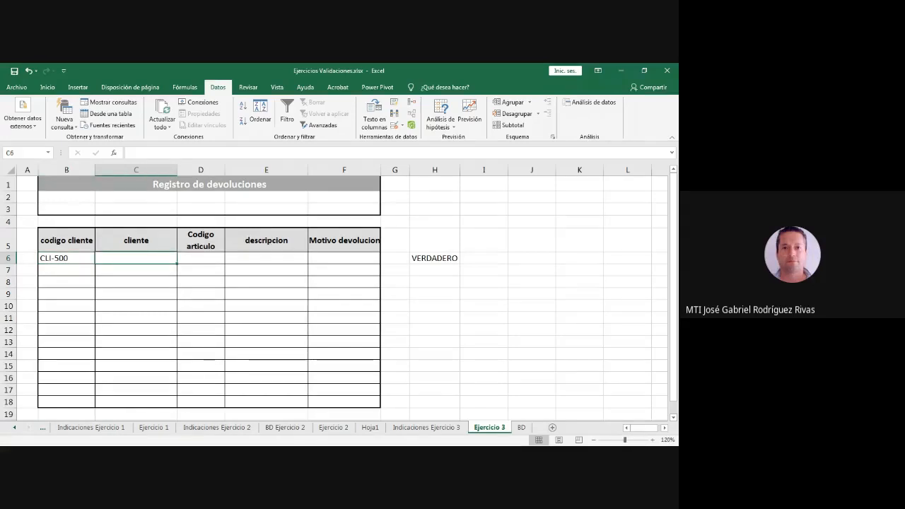
pyautogui.moveTo(54, 258); pyautogui.dragTo(63, 402)
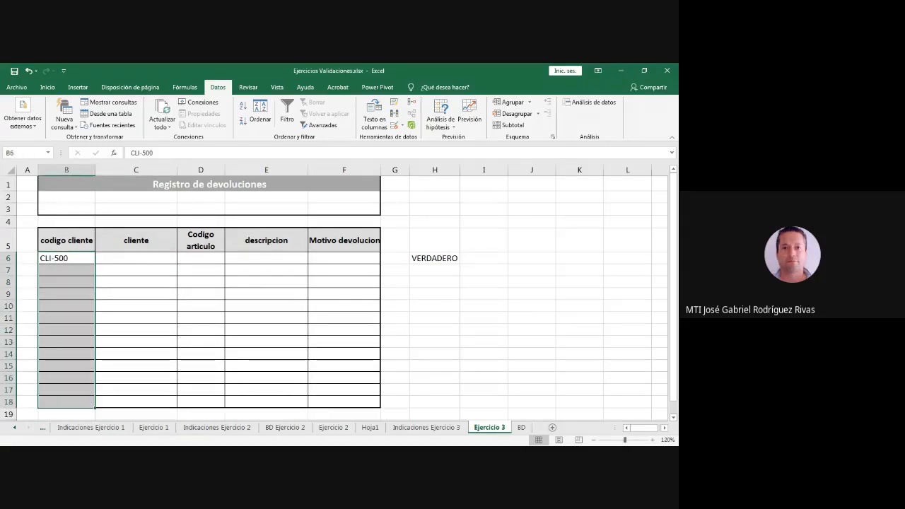
# Examine the second condition of the H6 formula, VALOR.NUMERO(EXTRAE(B6,5,4))>=100, highlighting its start position, extraction and comparison parts.
pyautogui.click(435, 258)
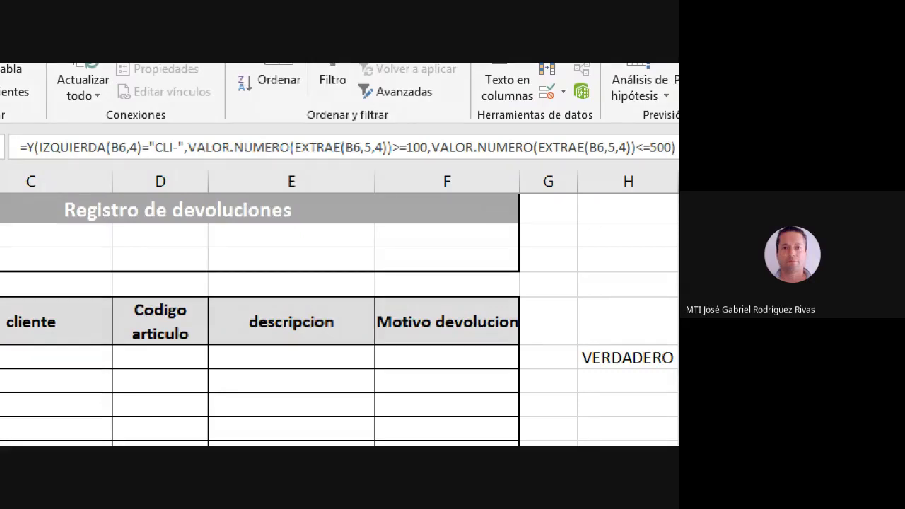
pyautogui.click(628, 357)
pyautogui.moveTo(188, 147); pyautogui.dragTo(428, 147)
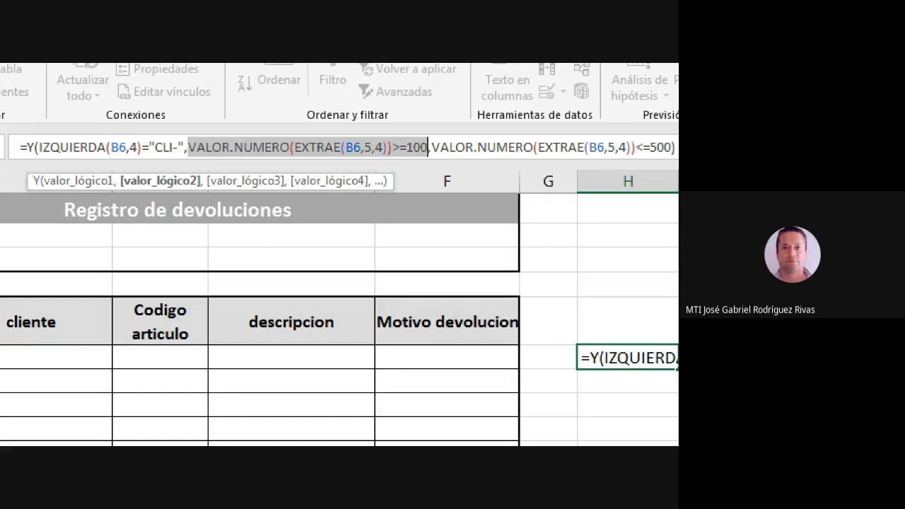
pyautogui.click(367, 147)
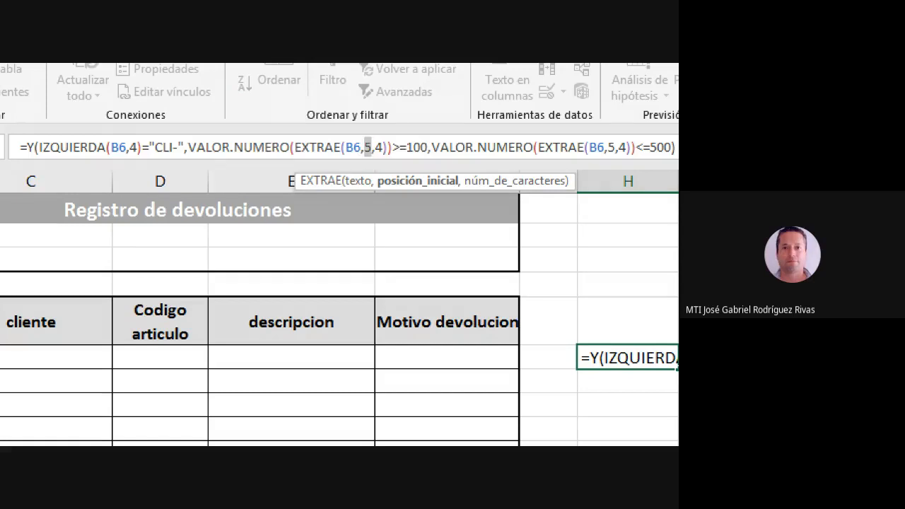
pyautogui.moveTo(372, 147); pyautogui.dragTo(187, 147)
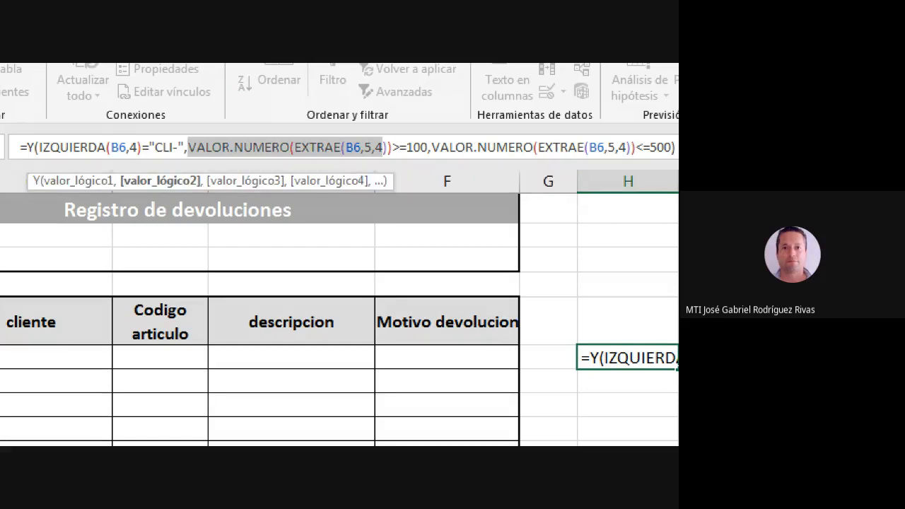
pyautogui.moveTo(387, 147); pyautogui.dragTo(427, 147)
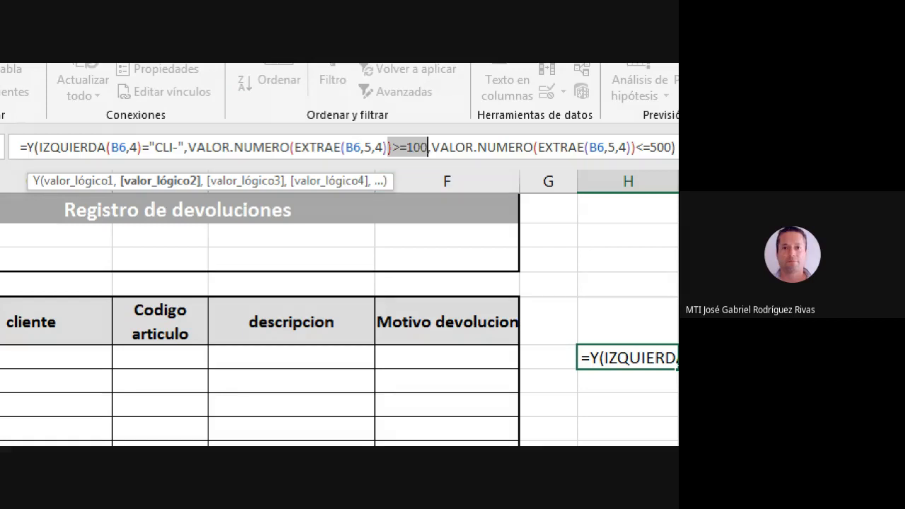
# Examine the third condition of the H6 formula, VALOR.NUMERO(EXTRAE(B6,5,4))<=500, highlighting its nested EXTRAE arguments.
pyautogui.moveTo(431, 147); pyautogui.dragTo(633, 147)
pyautogui.click(523, 147)
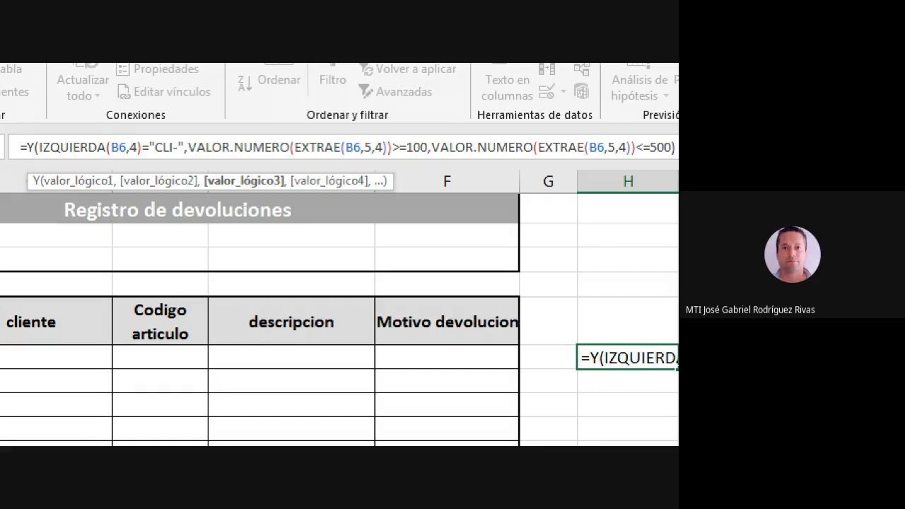
pyautogui.moveTo(538, 147); pyautogui.dragTo(626, 147)
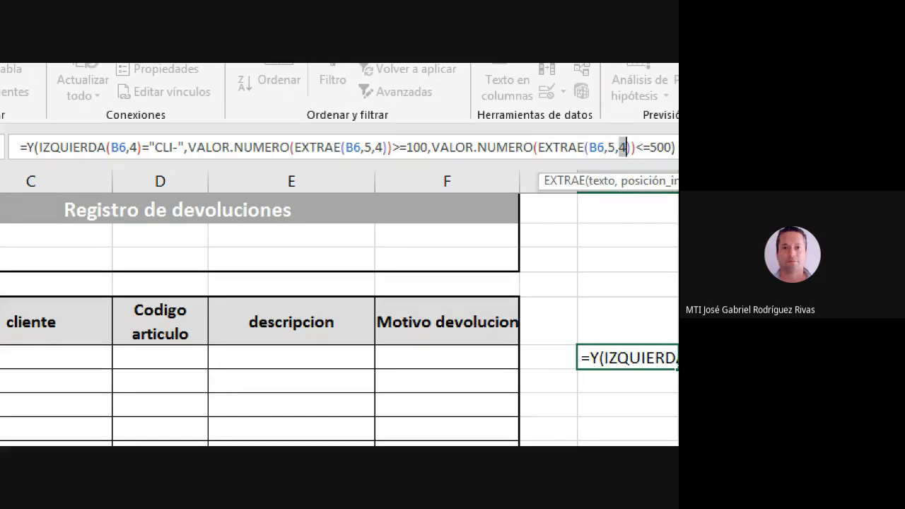
pyautogui.moveTo(431, 147); pyautogui.dragTo(630, 147)
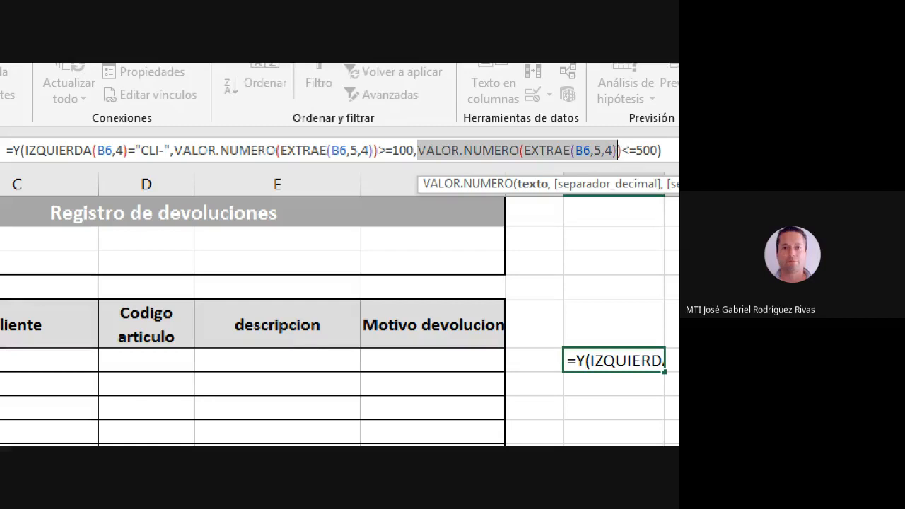
pyautogui.press('super+minus')
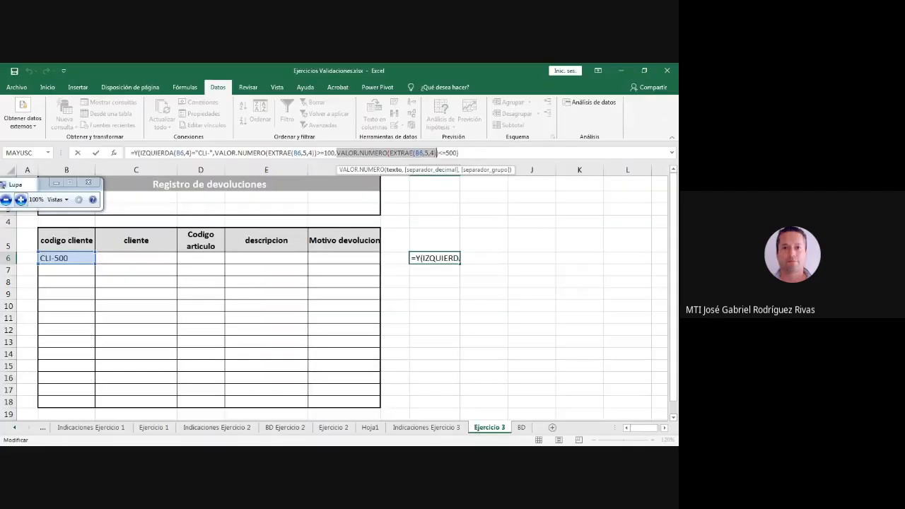
pyautogui.hotkey('alt', 'Tab')
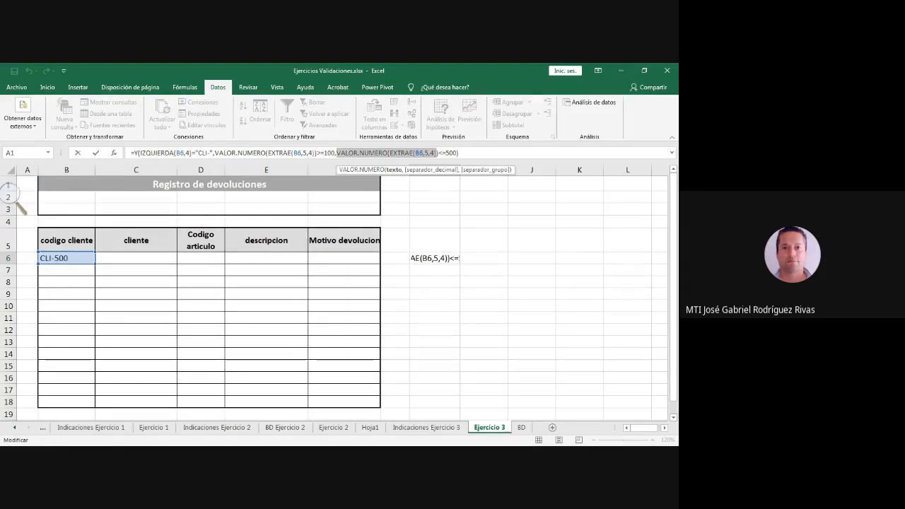
pyautogui.click(201, 270)
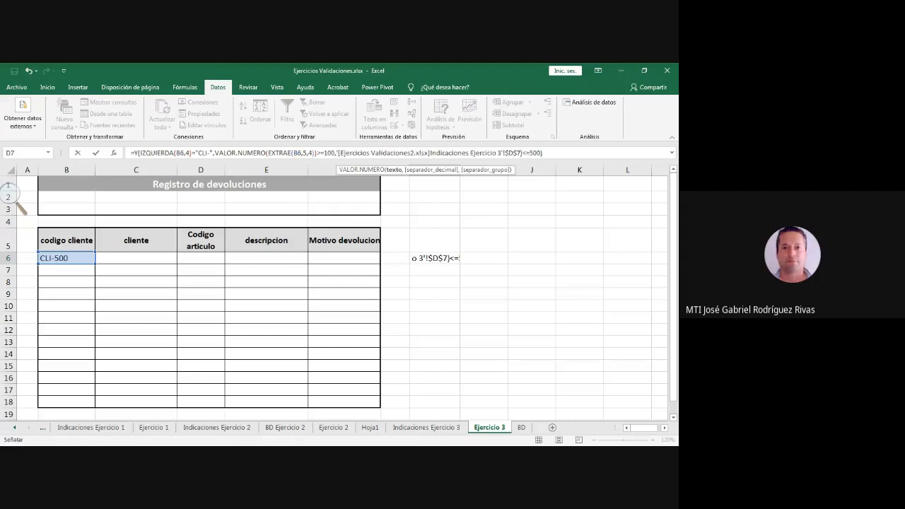
pyautogui.press('Escape')
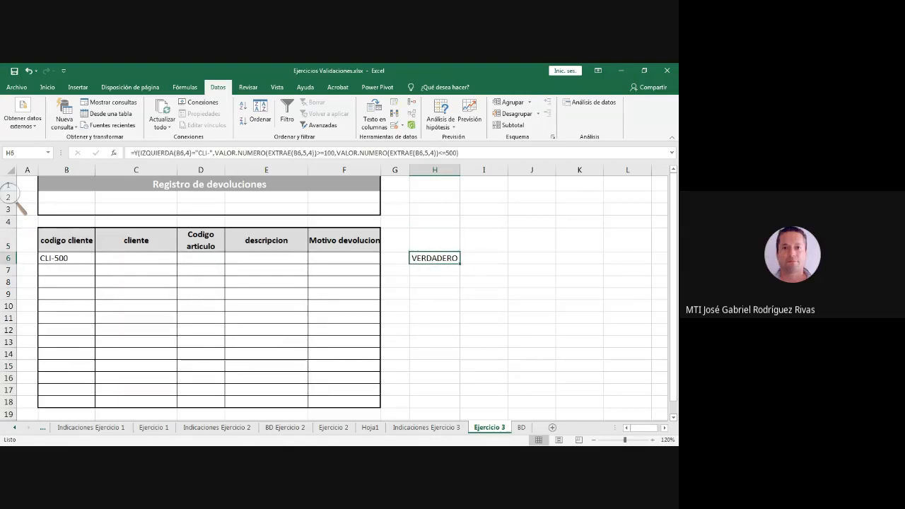
# Review the custom data validation formula applied to B6:B18 and compare it with the formula in H6.
pyautogui.moveTo(67, 258); pyautogui.dragTo(66, 402)
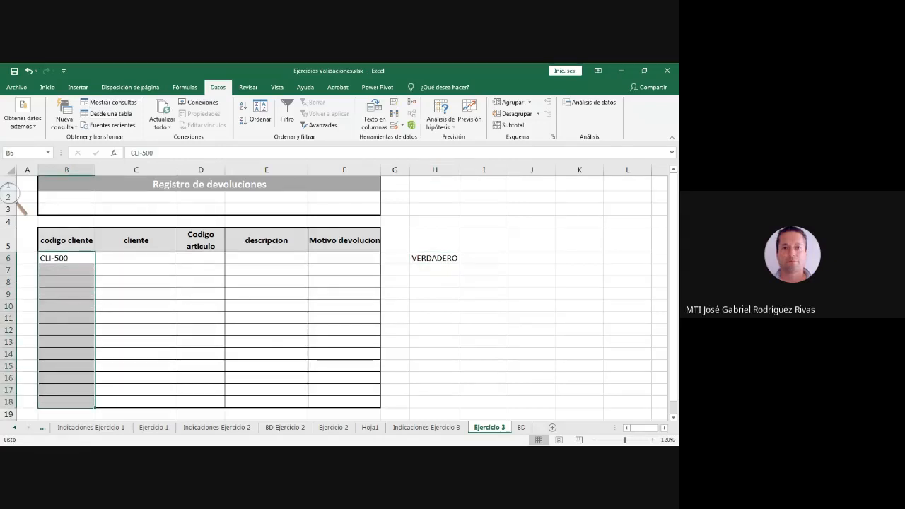
pyautogui.click(395, 125)
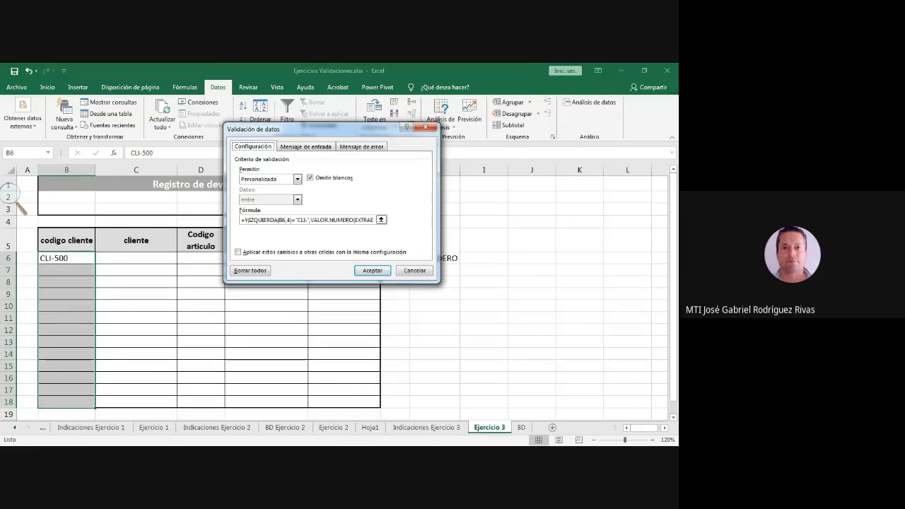
pyautogui.click(361, 220)
pyautogui.click(381, 220)
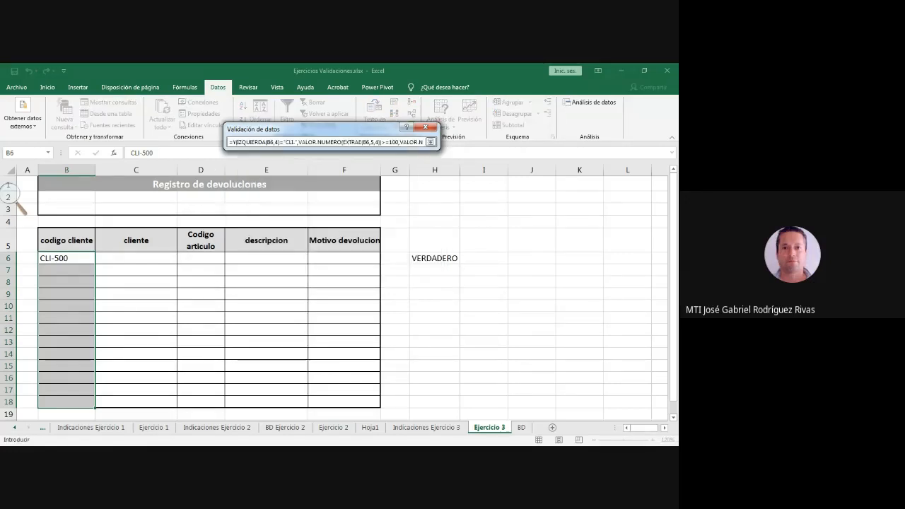
pyautogui.click(430, 142)
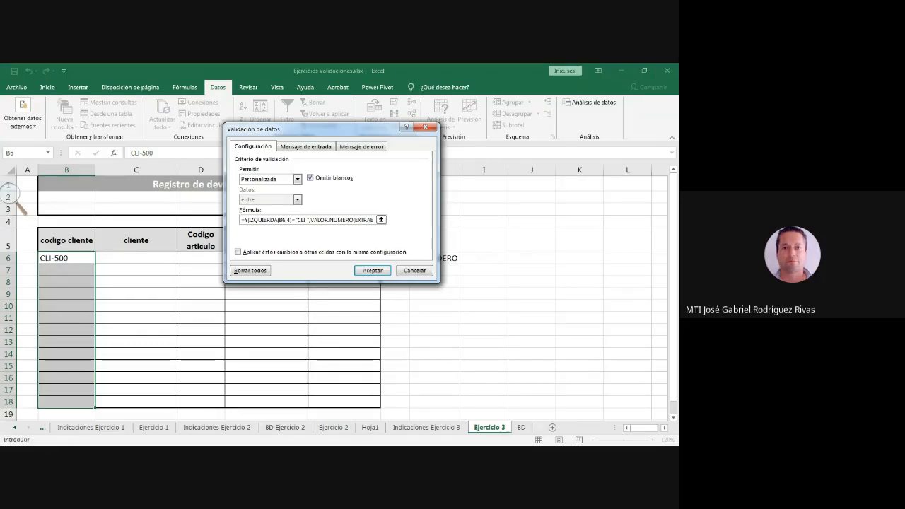
pyautogui.press('Return')
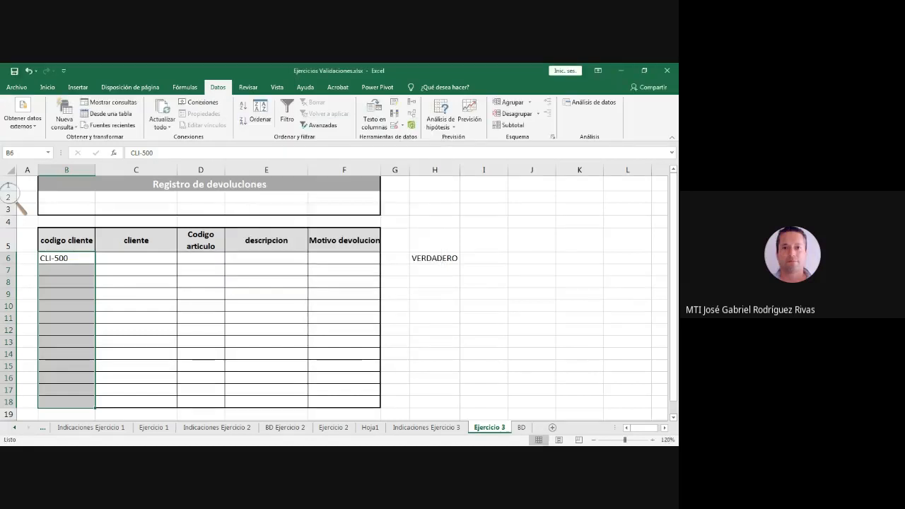
pyautogui.click(435, 258)
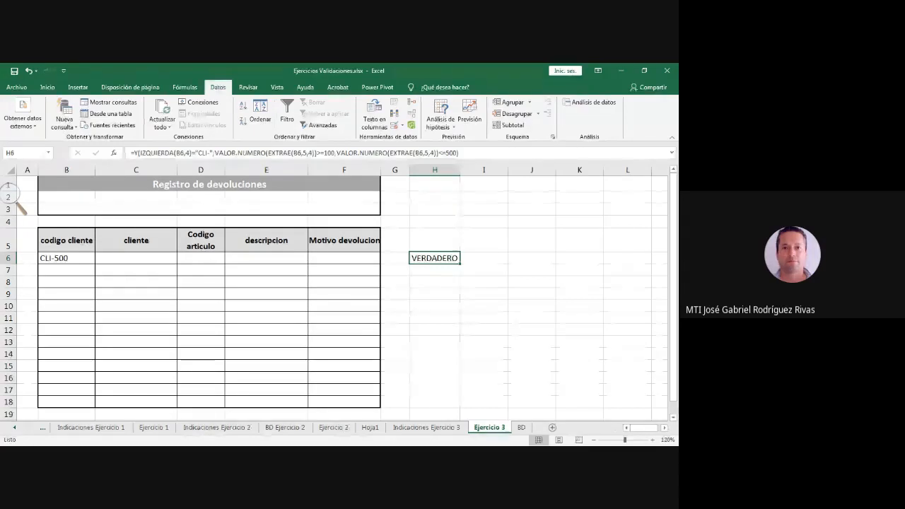
pyautogui.hotkey('alt', 'Tab')
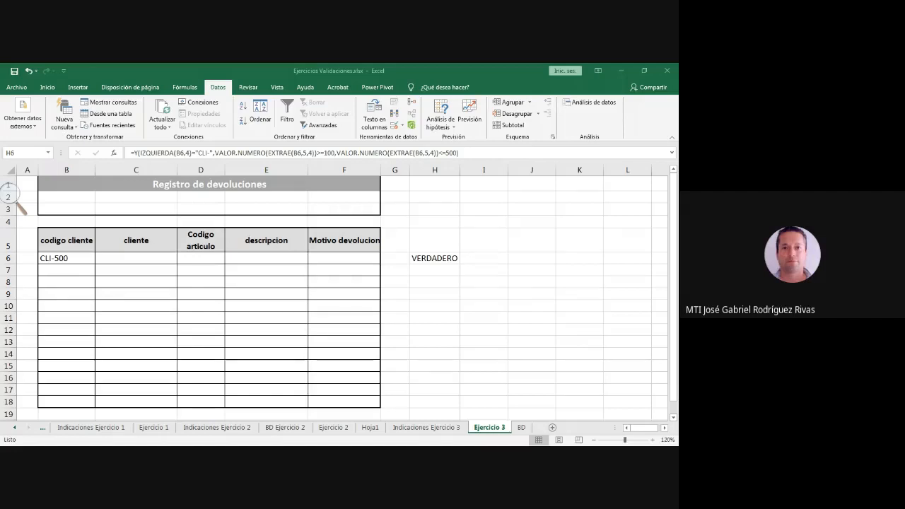
pyautogui.hotkey('alt', 'Tab')
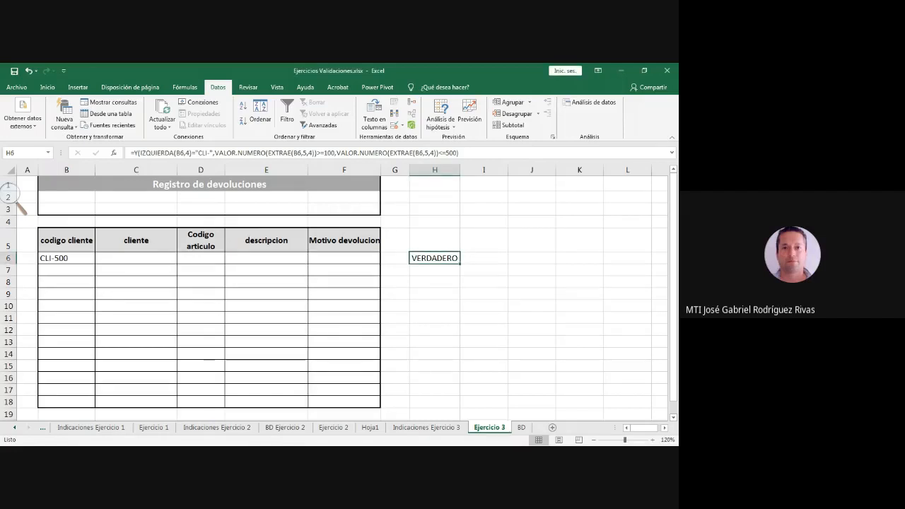
pyautogui.hotkey('alt', 'Tab')
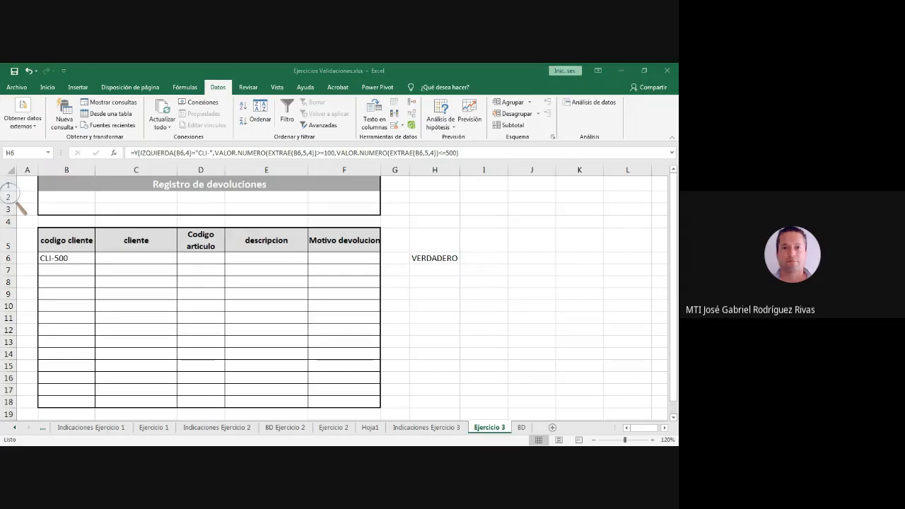
pyautogui.hotkey('alt', 'Tab')
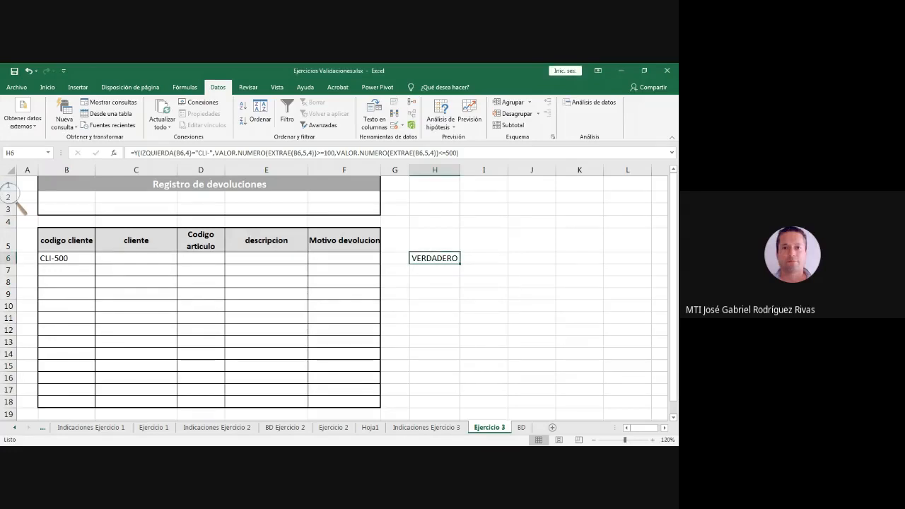
pyautogui.scroll(-3, 19, 207)
pyautogui.scroll(3, 20, 207)
pyautogui.hotkey('alt', 'Tab')
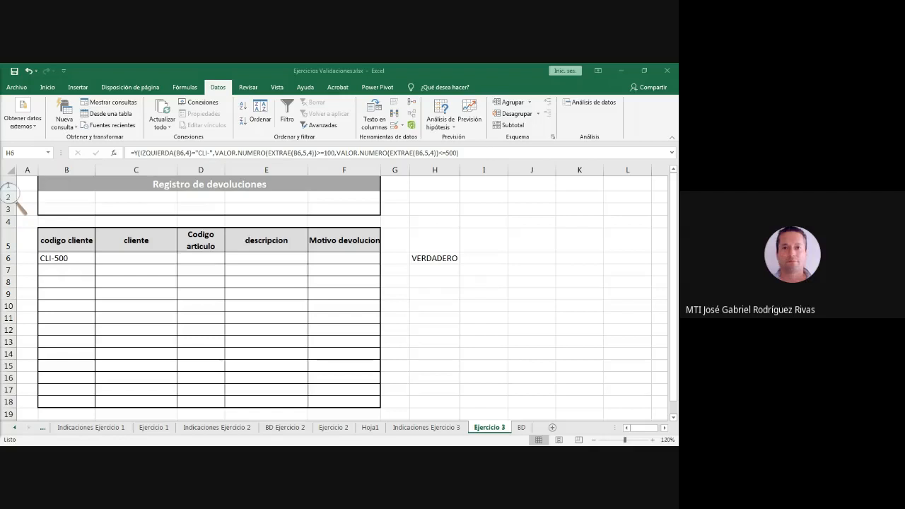
pyautogui.hotkey('alt', 'Tab')
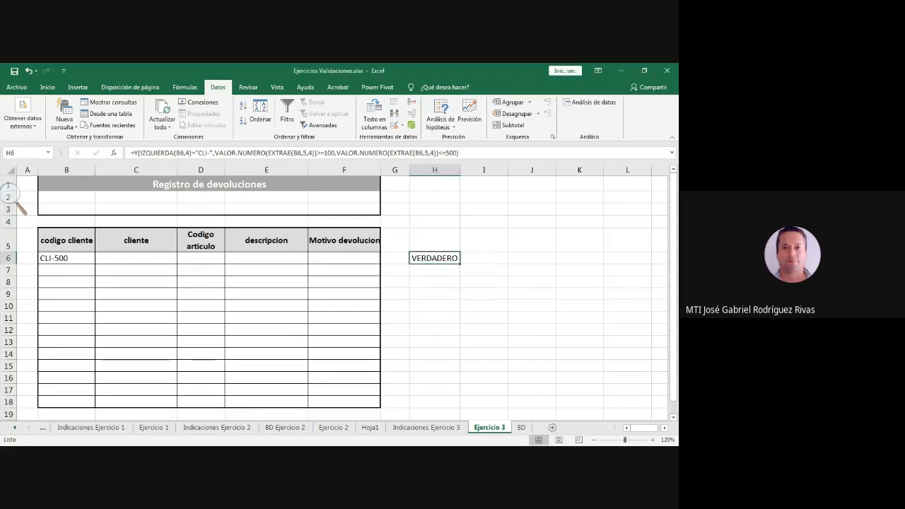
# Select the codigo cliente column B5:B18 and consult its rule on the Indicaciones Ejercicio 3 sheet before returning to Ejercicio 3.
pyautogui.moveTo(67, 241); pyautogui.dragTo(67, 401)
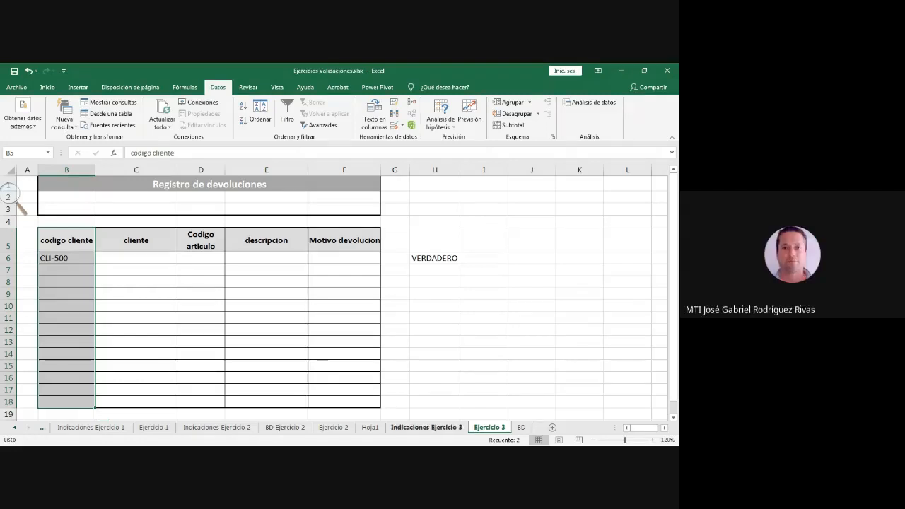
pyautogui.click(427, 428)
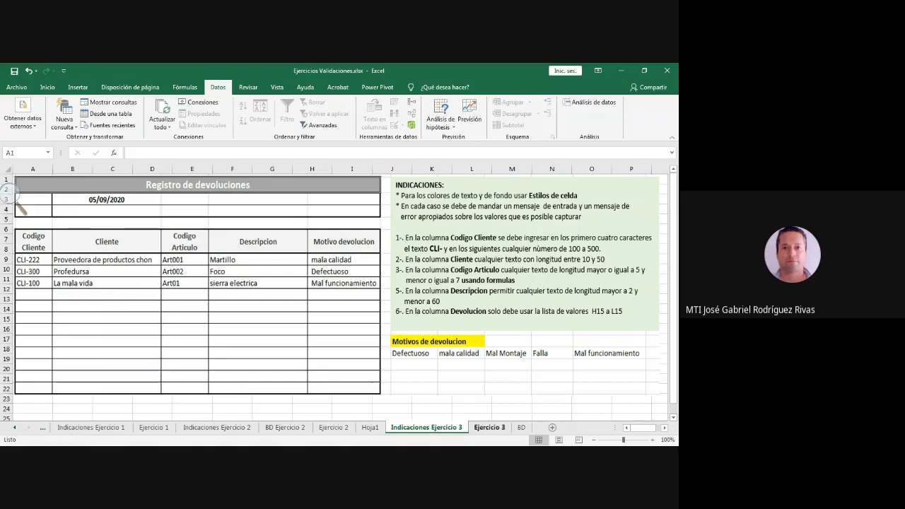
pyautogui.click(489, 427)
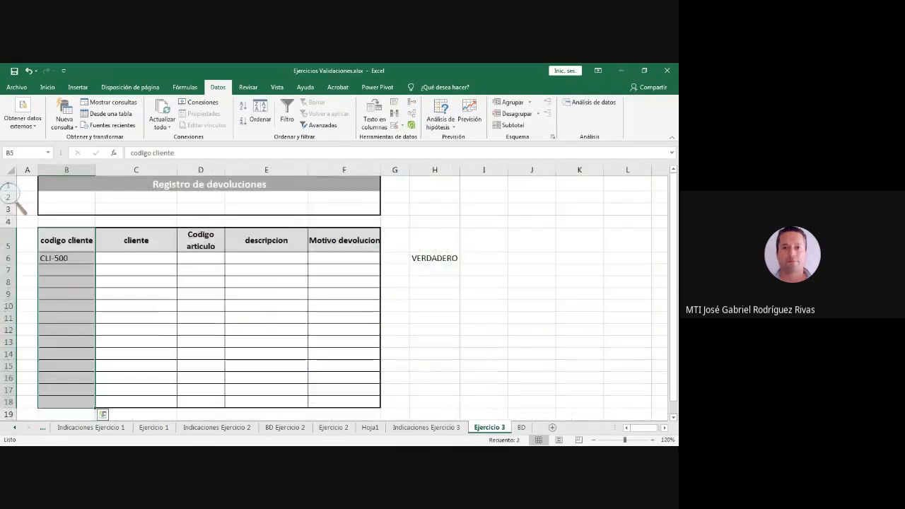
# Select the formula cell H6 and magnify the screen with Lupa.
pyautogui.click(434, 258)
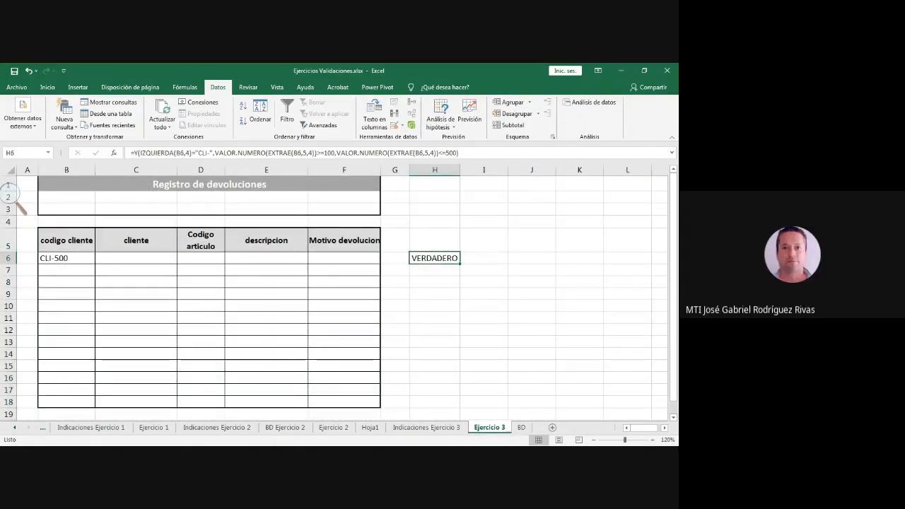
pyautogui.click(10, 193)
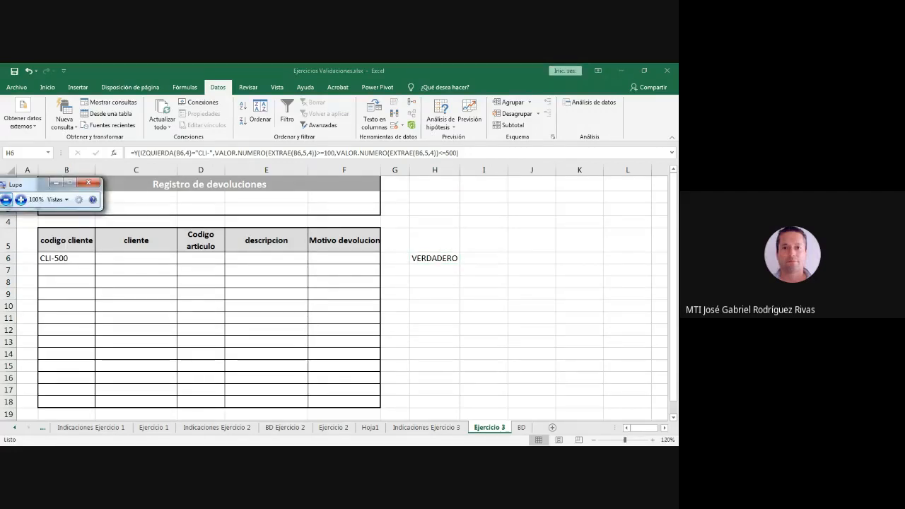
pyautogui.moveTo(28, 184); pyautogui.dragTo(0, 200)
pyautogui.click(21, 200)
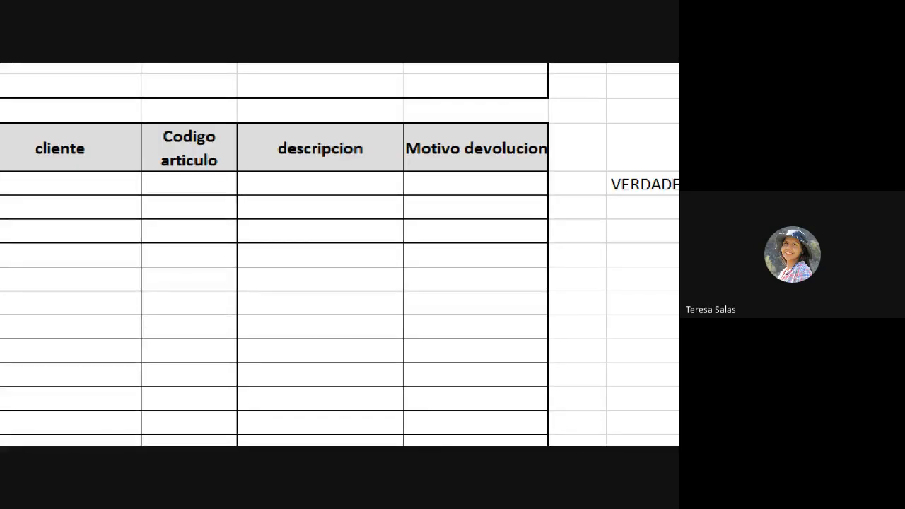
# Turn off the screen magnification, select formula cell H6 and view its full formula magnified.
pyautogui.press('super+Escape')
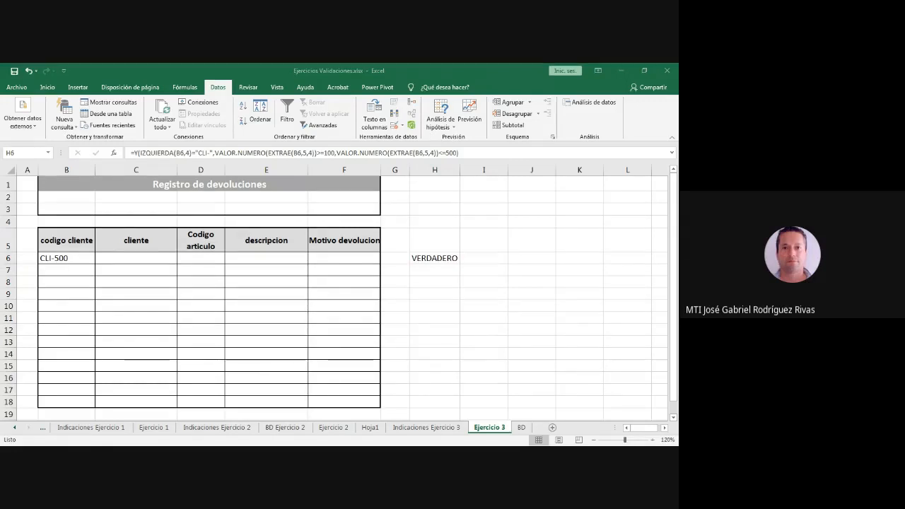
pyautogui.click(435, 258)
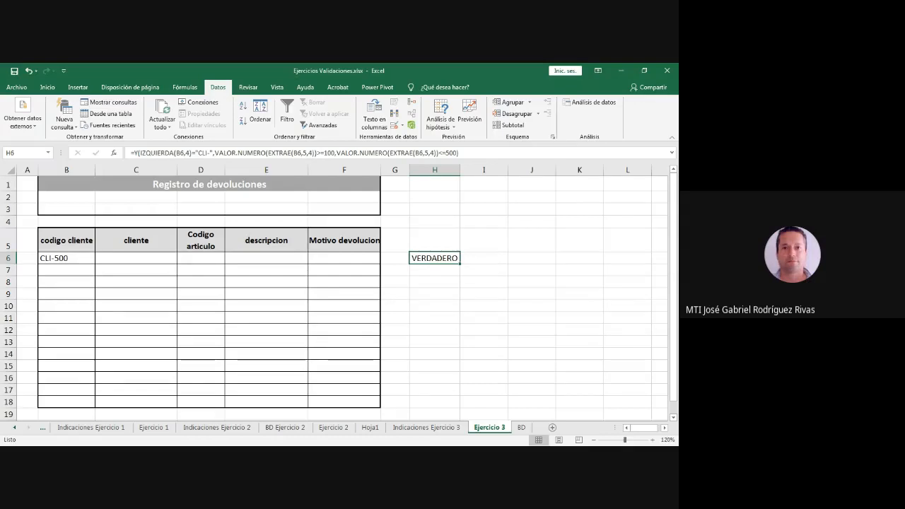
pyautogui.hotkey('alt', 'Tab')
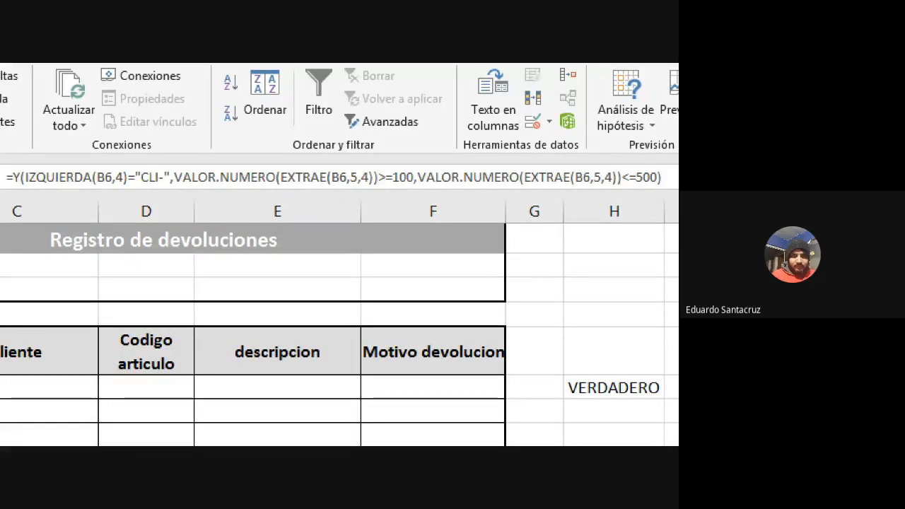
pyautogui.press('super+minus')
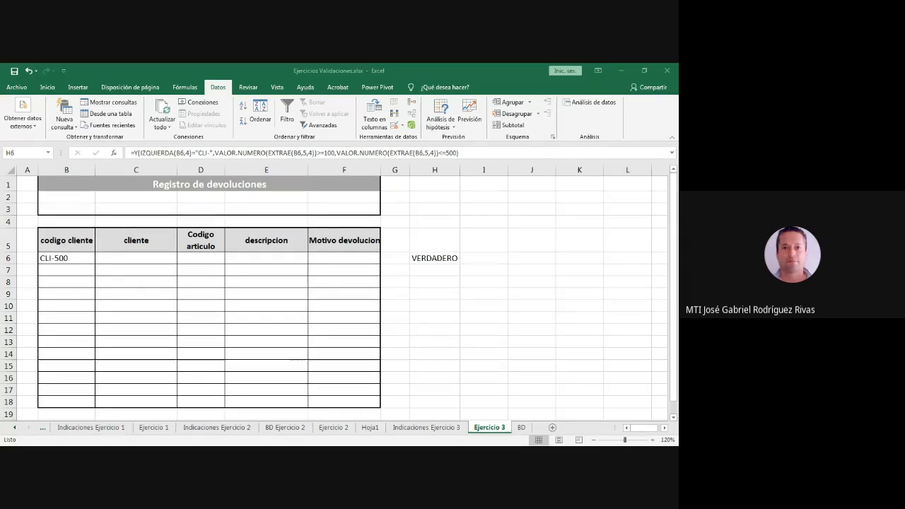
pyautogui.press('super+d')
pyautogui.press('super+d')
pyautogui.press('Escape')
pyautogui.click(117, 258)
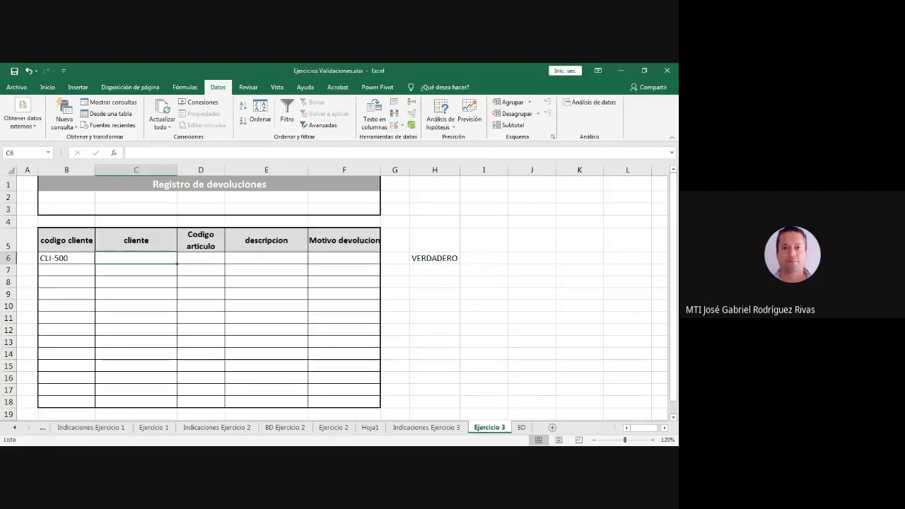
# Open the data validation settings for B6:B18 and examine the Personalizada formula and its B6 reference.
pyautogui.moveTo(66, 259); pyautogui.dragTo(66, 402)
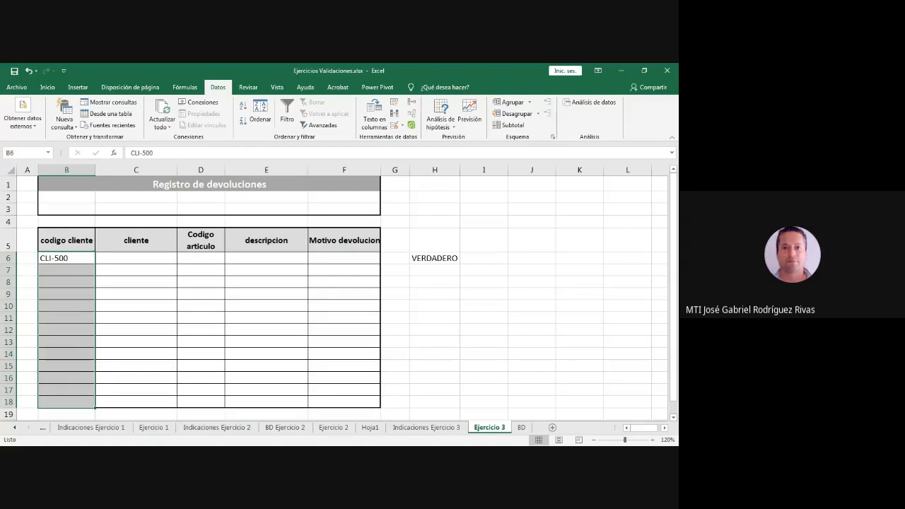
pyautogui.click(394, 125)
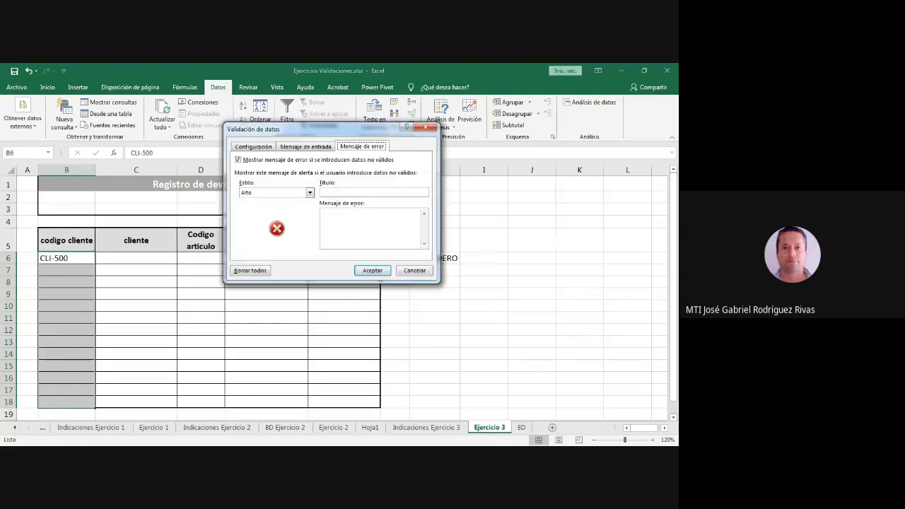
pyautogui.click(253, 147)
pyautogui.moveTo(283, 129); pyautogui.dragTo(183, 240)
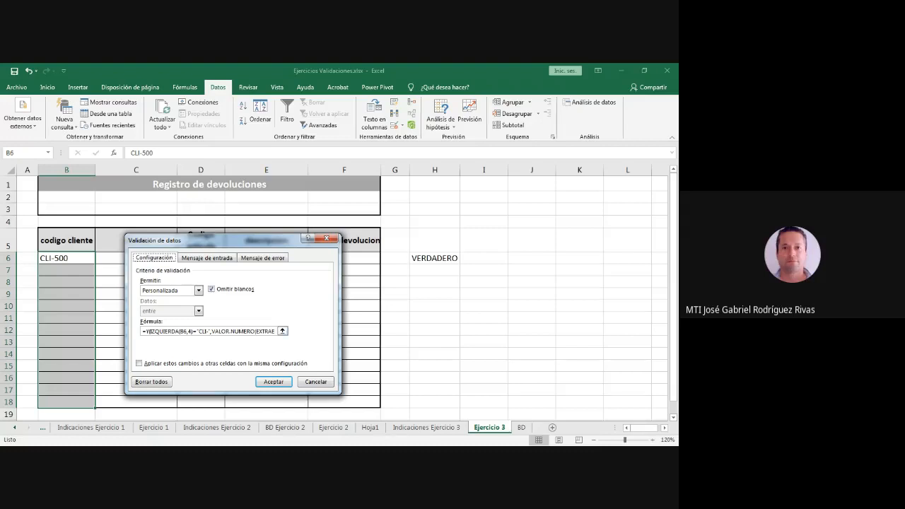
pyautogui.click(187, 331)
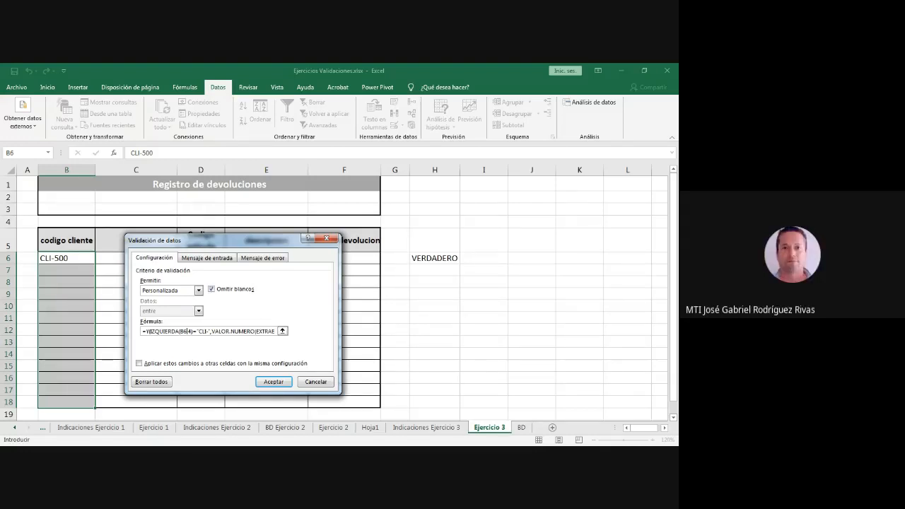
pyautogui.hotkey('alt', 'Tab')
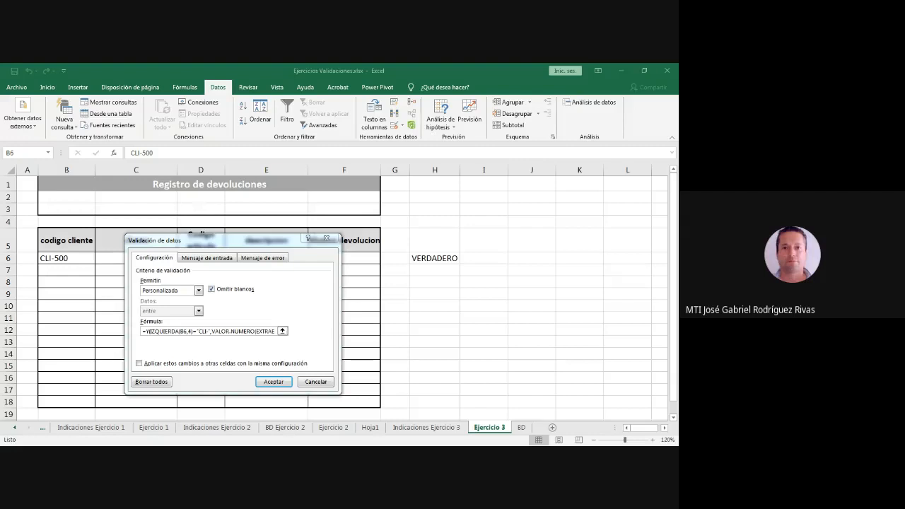
pyautogui.click(208, 331)
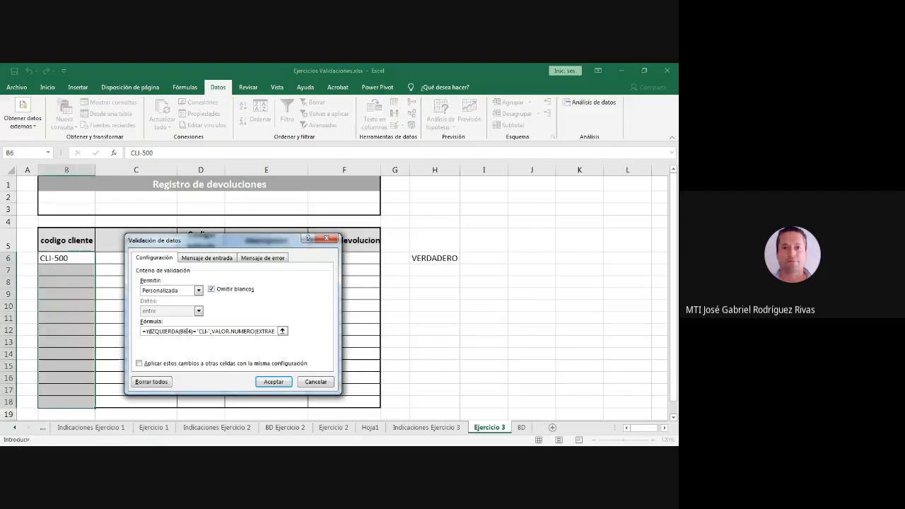
pyautogui.hotkey('alt', 'Tab')
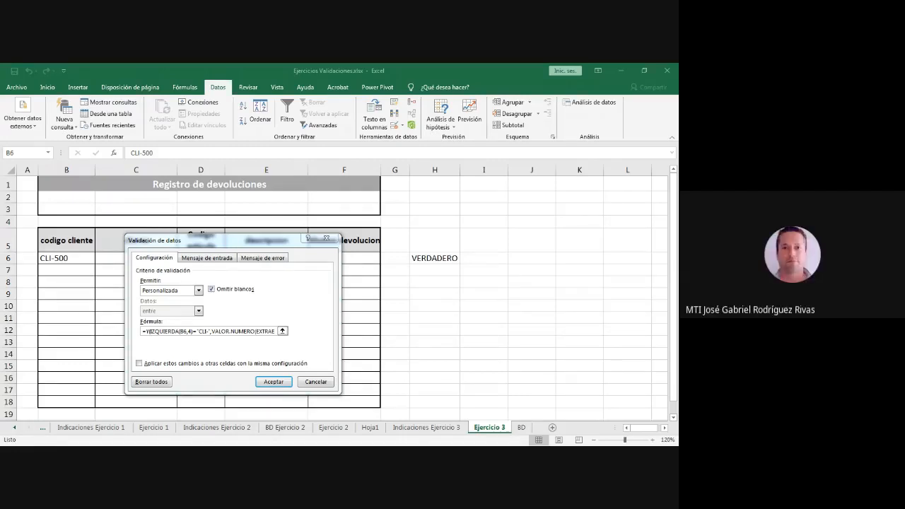
pyautogui.click(188, 331)
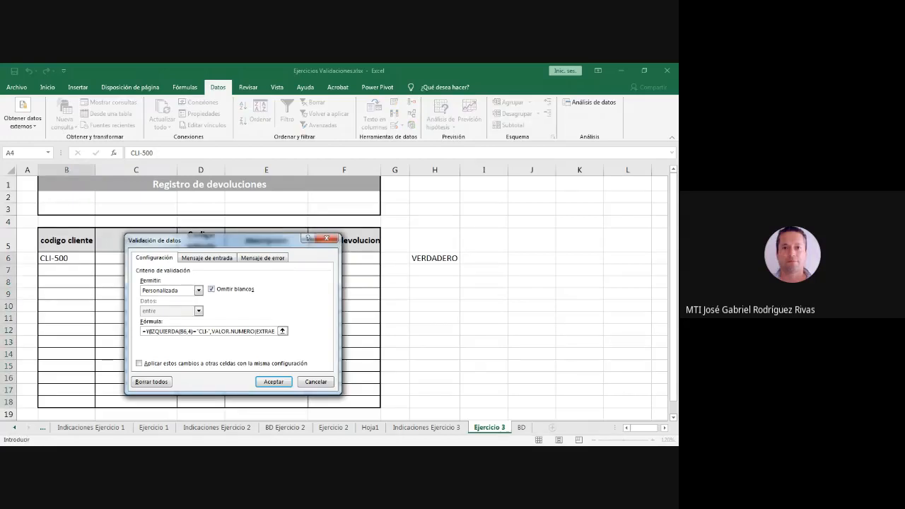
pyautogui.press('Left')
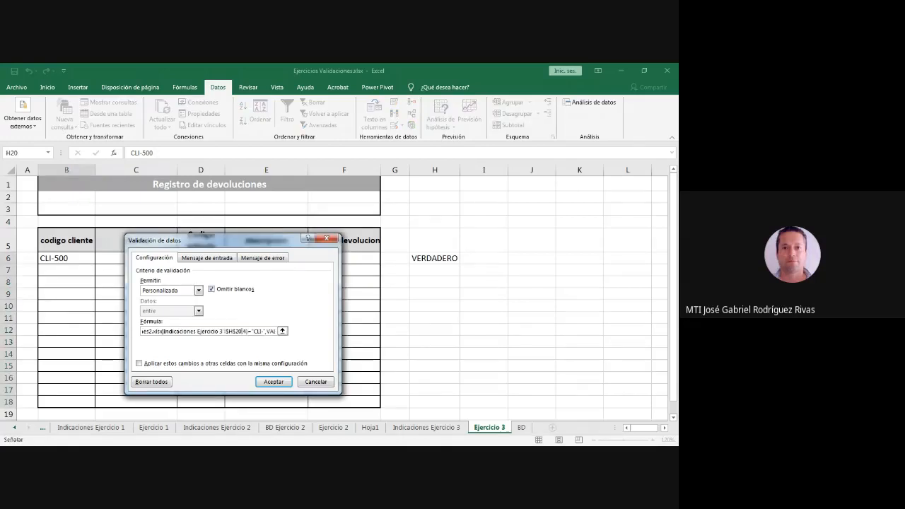
pyautogui.write('=LA')
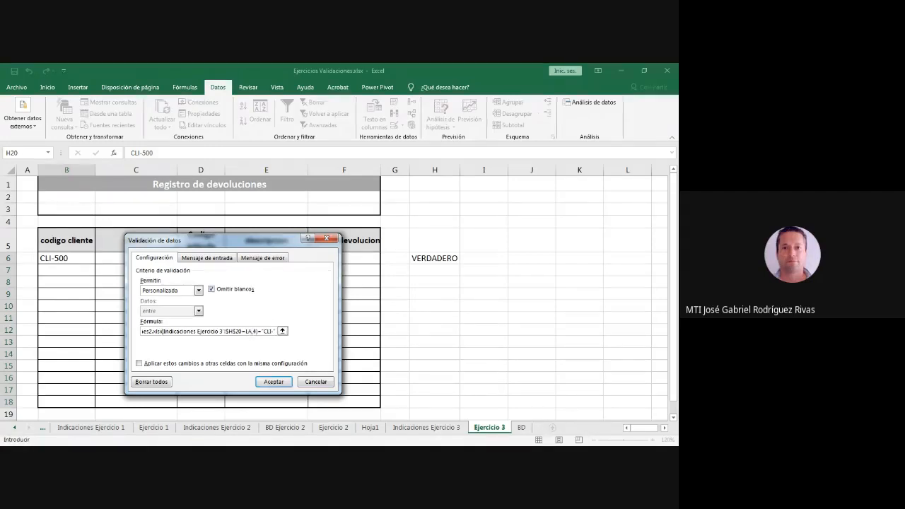
pyautogui.press('Return')
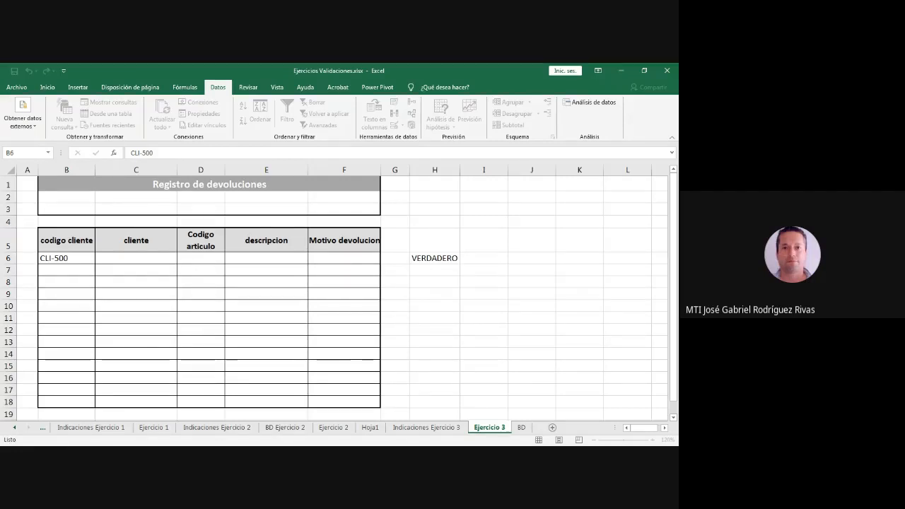
pyautogui.press('Return')
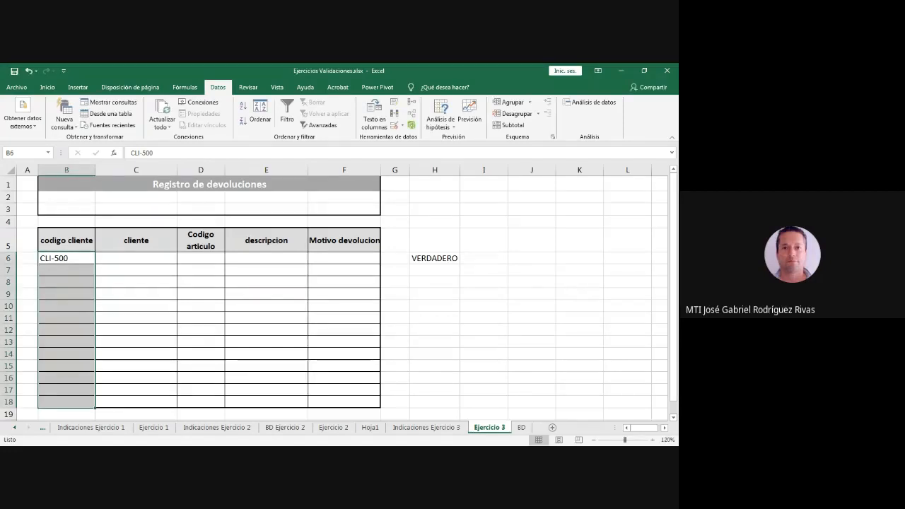
# Consult the column rules on the Indicaciones Ejercicio 3 sheet and return to Ejercicio 3.
pyautogui.hotkey('alt', 'Tab')
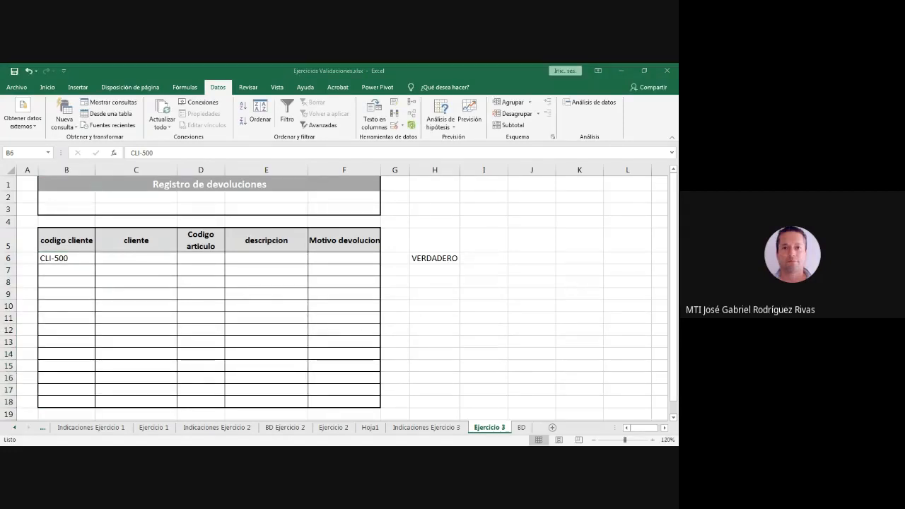
pyautogui.hotkey('alt', 'Tab')
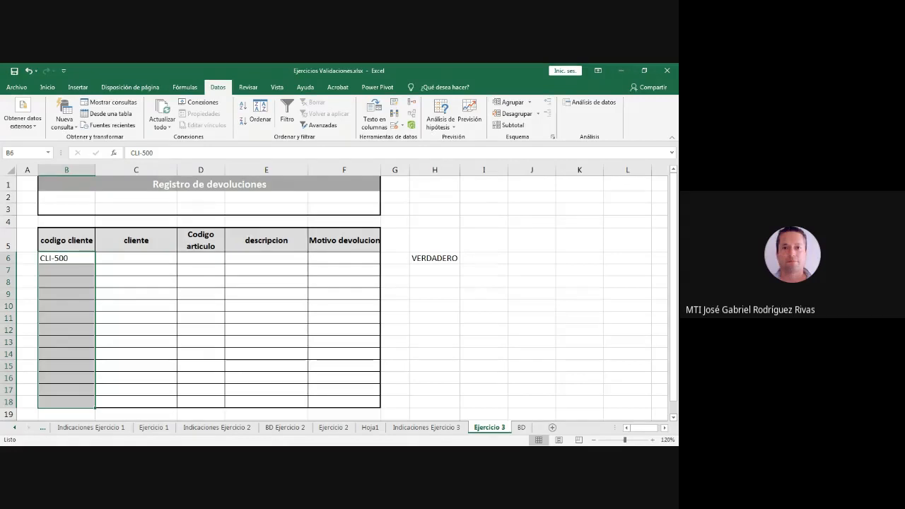
pyautogui.click(426, 427)
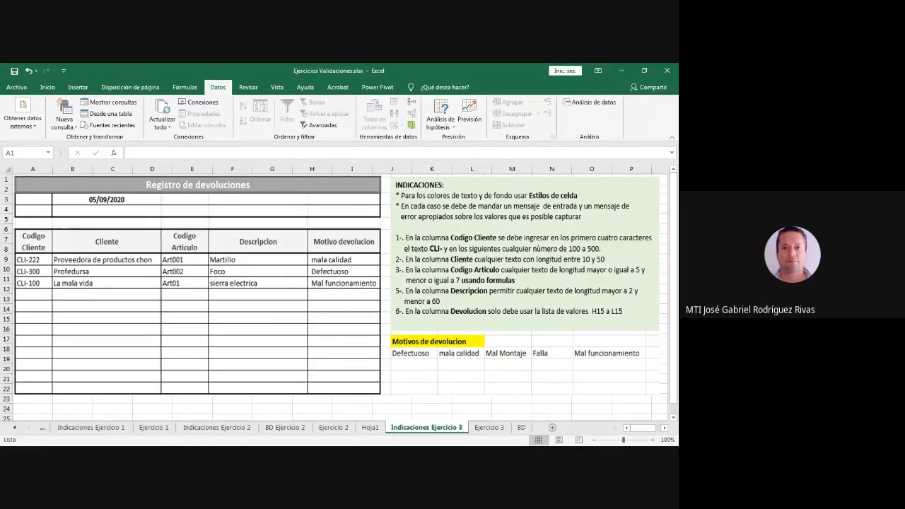
pyautogui.click(489, 427)
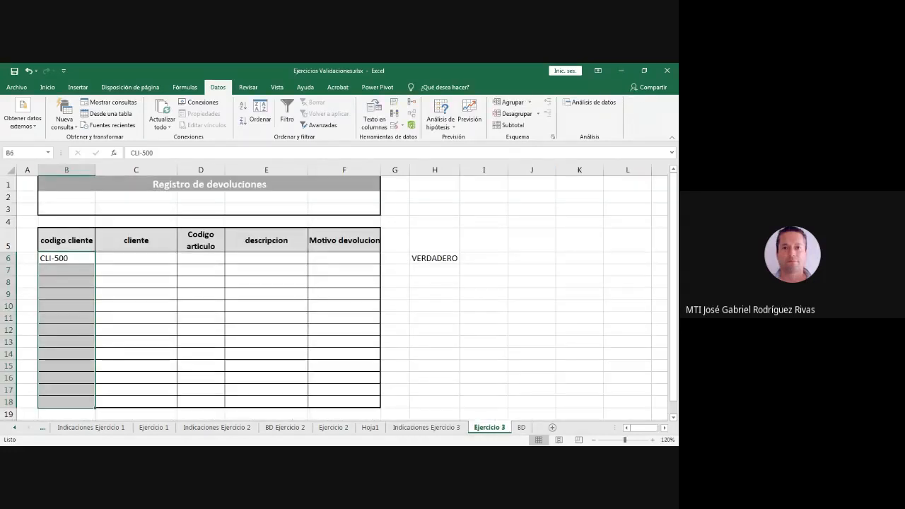
pyautogui.click(200, 258)
pyautogui.moveTo(201, 258); pyautogui.dragTo(201, 401)
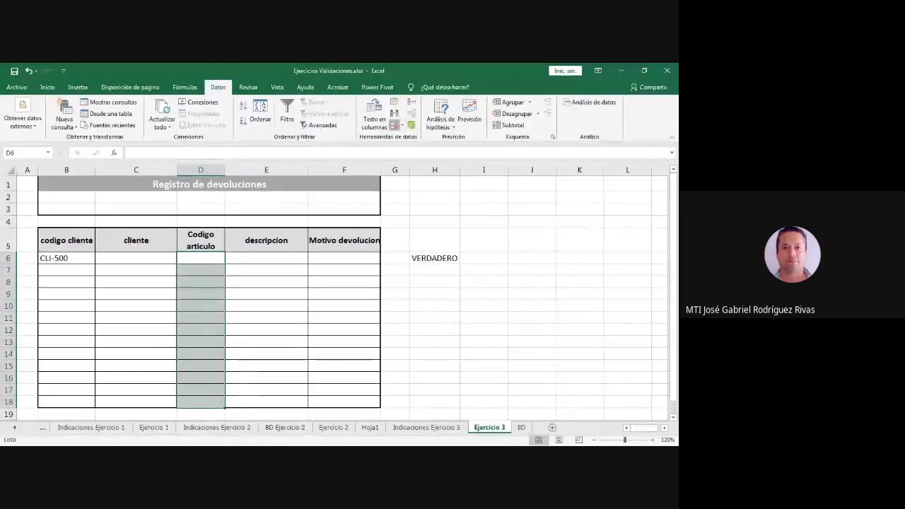
pyautogui.click(394, 125)
pyautogui.moveTo(508, 222); pyautogui.dragTo(428, 188)
pyautogui.click(454, 239)
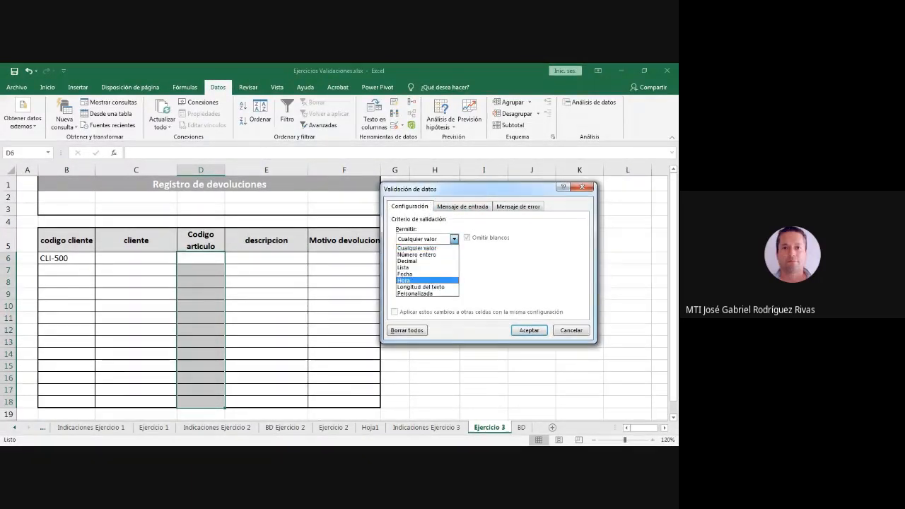
pyautogui.click(420, 287)
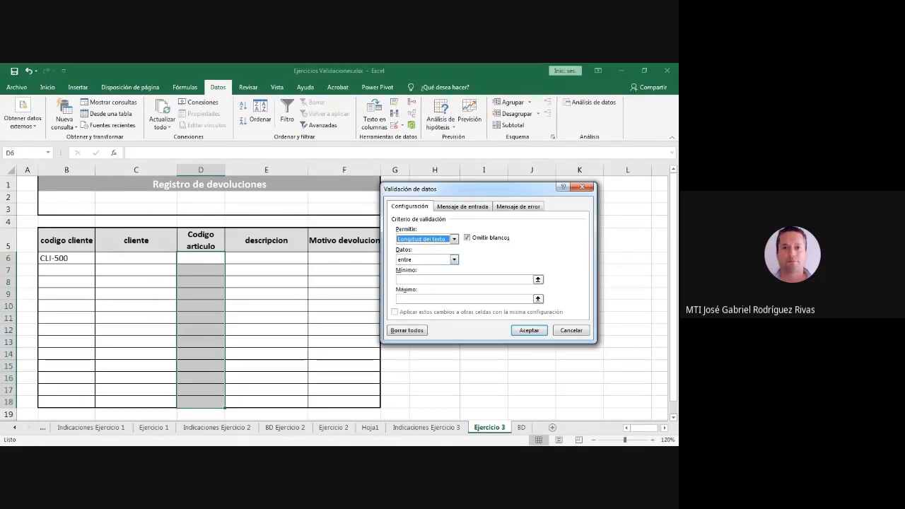
pyautogui.click(453, 239)
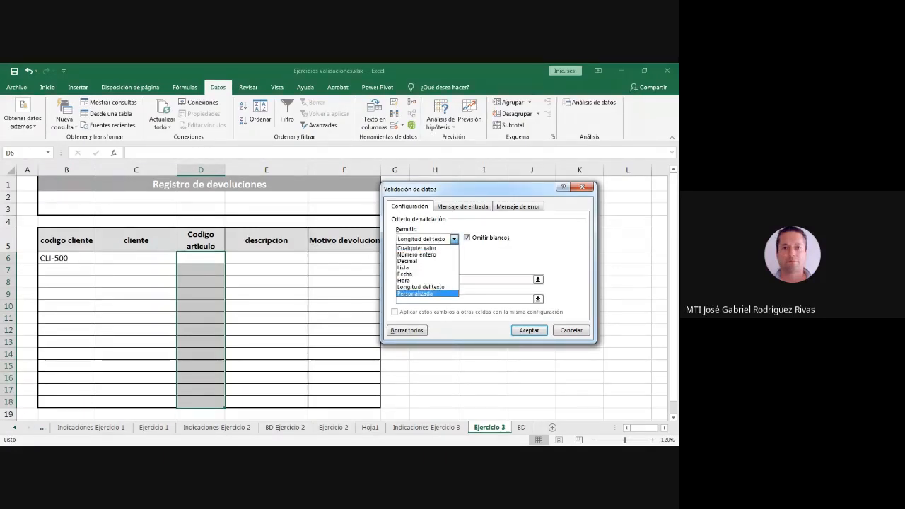
pyautogui.click(416, 294)
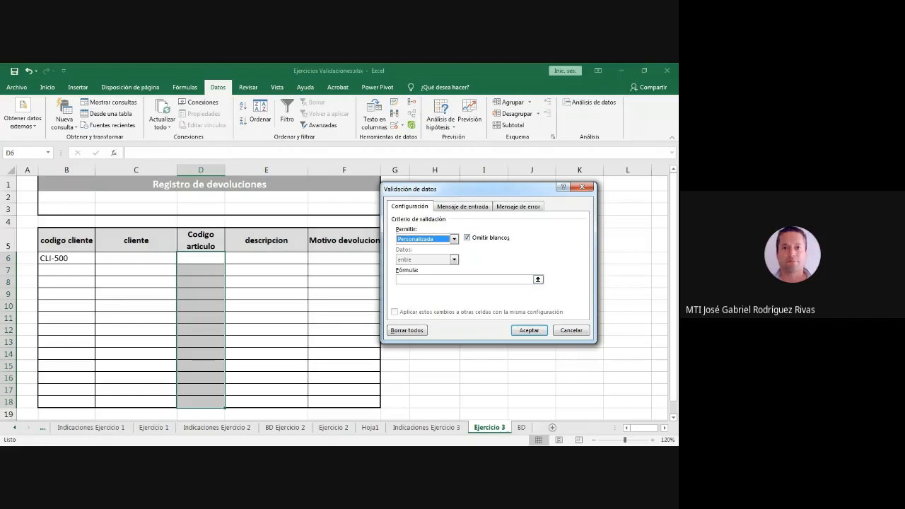
pyautogui.click(464, 280)
pyautogui.click(571, 330)
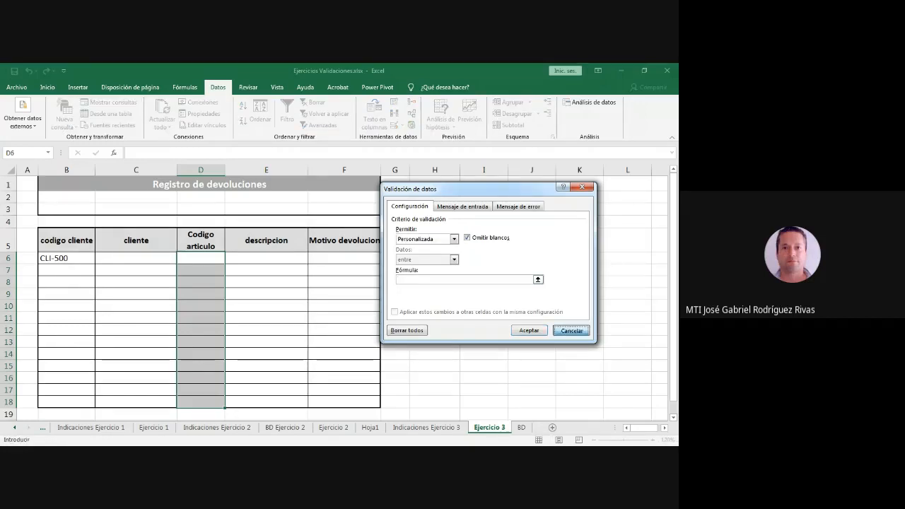
# Enter "ferretera durango" as the cliente in cell C6.
pyautogui.click(434, 294)
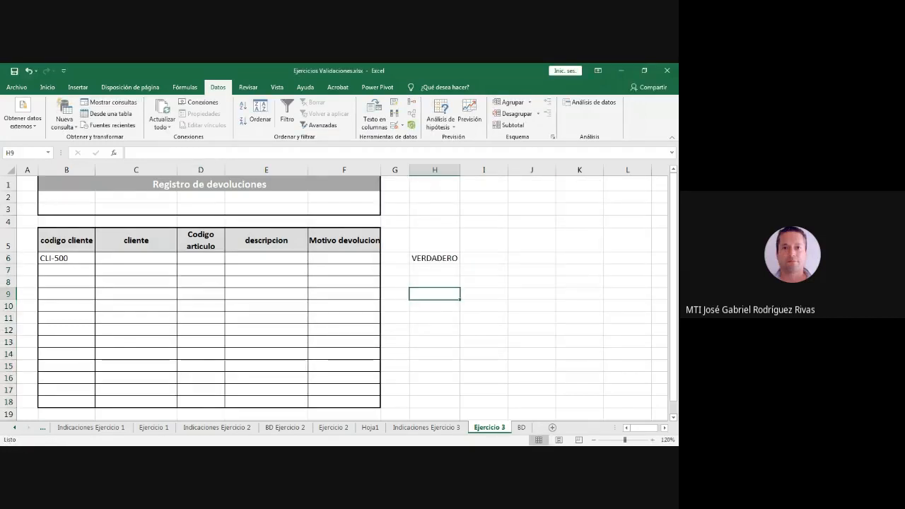
pyautogui.click(435, 271)
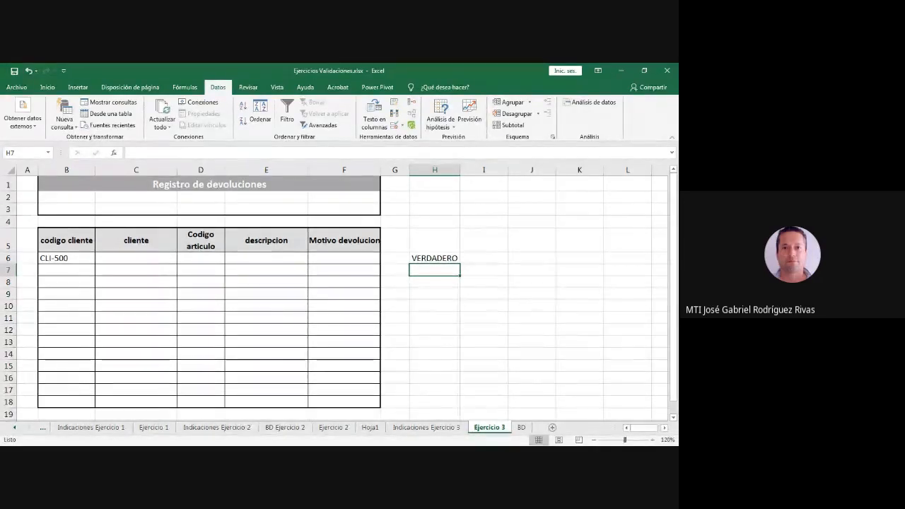
pyautogui.click(136, 258)
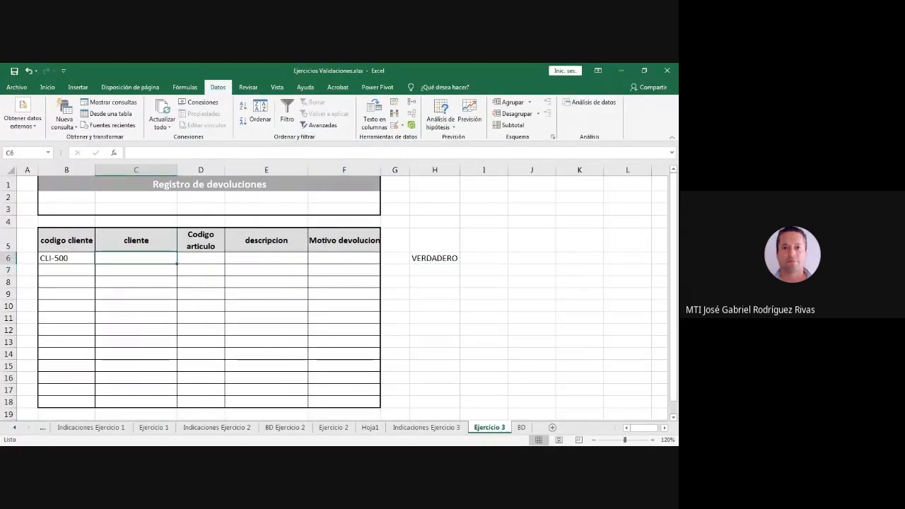
pyautogui.write('ferretera')
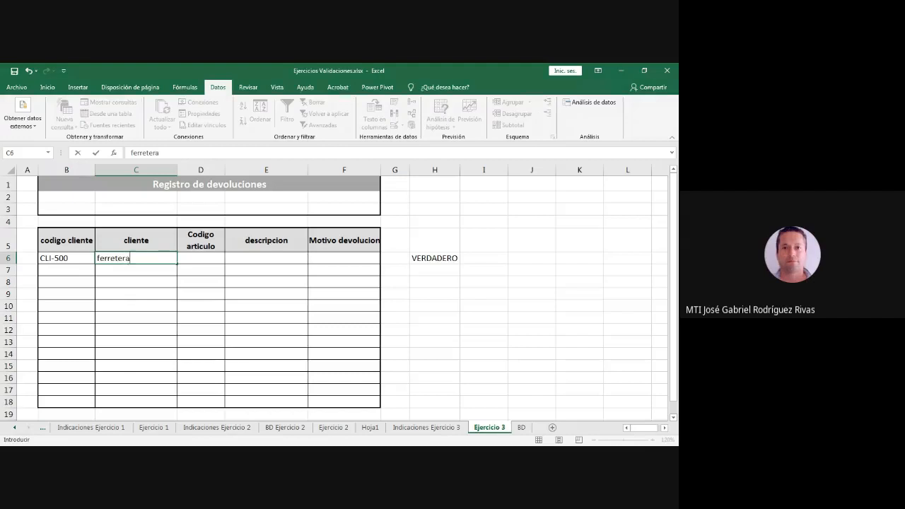
pyautogui.write(' durango')
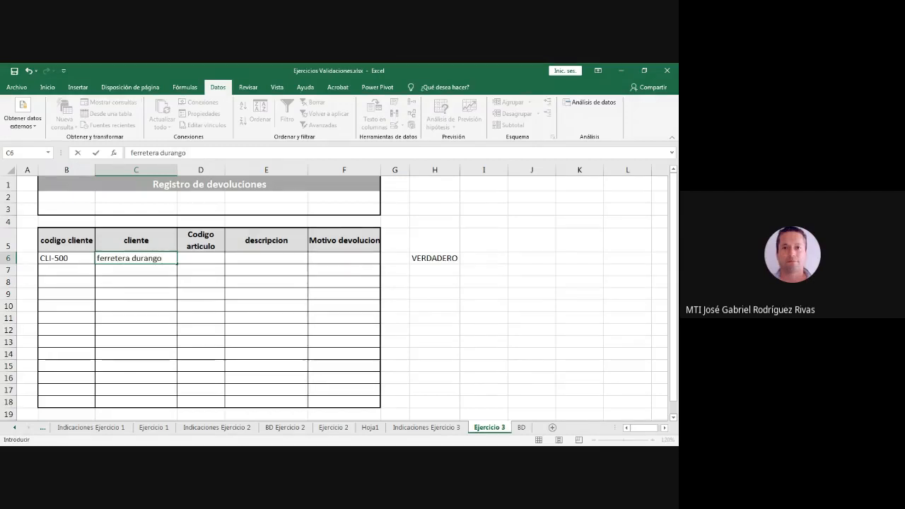
pyautogui.press('Return')
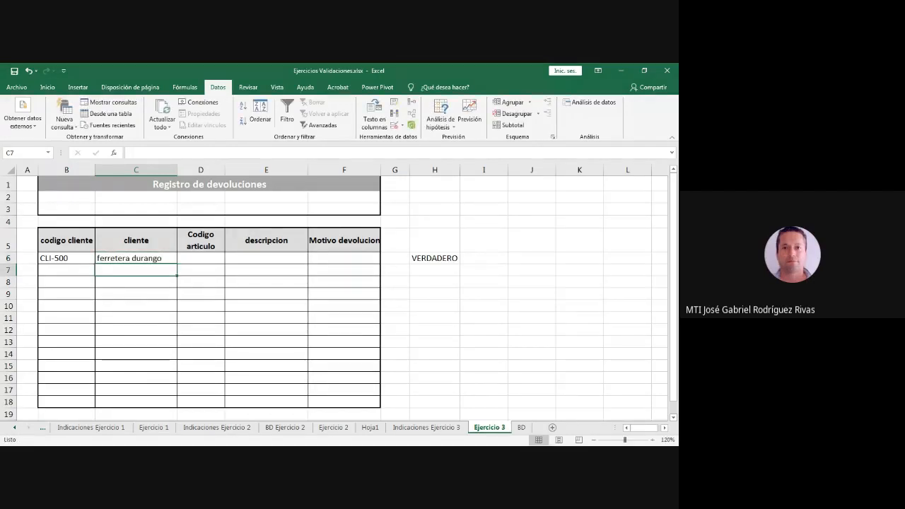
# Enter the formula =LARGO(C6) in cell H8 to count the characters of the cliente text.
pyautogui.click(434, 282)
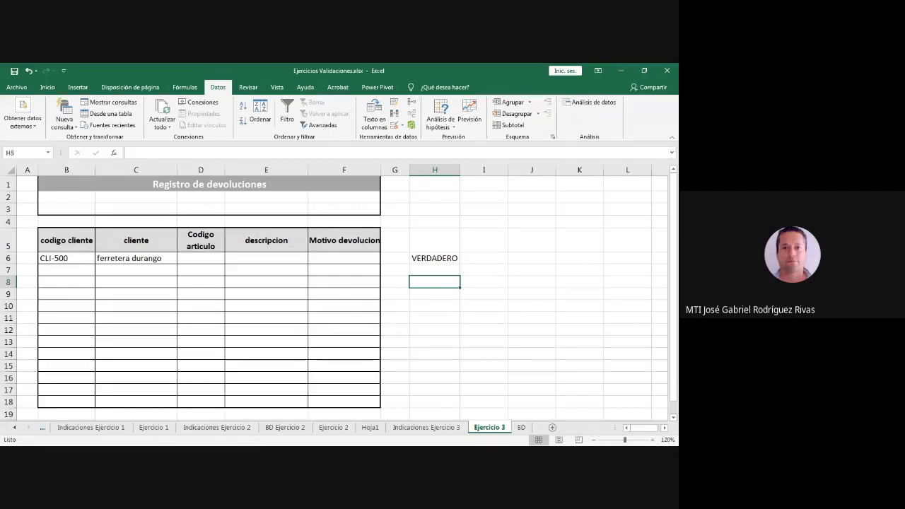
pyautogui.write('=')
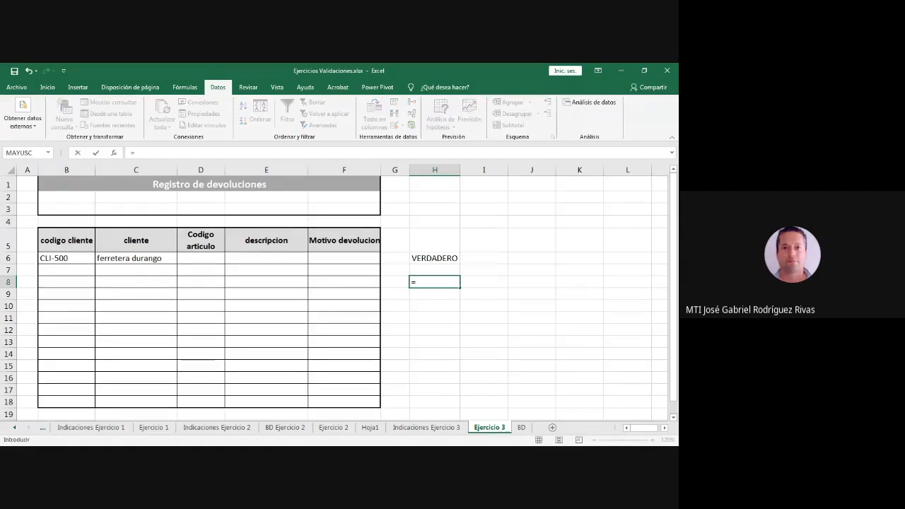
pyautogui.write('largo')
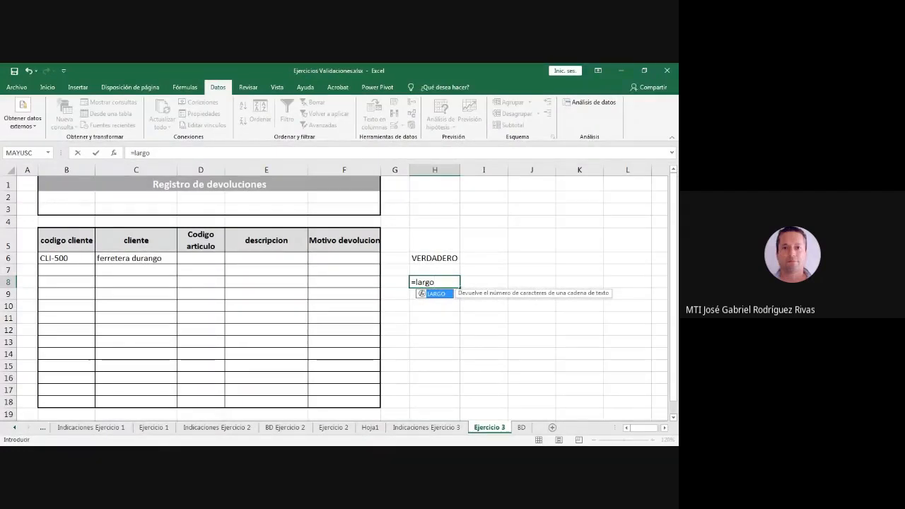
pyautogui.write('(')
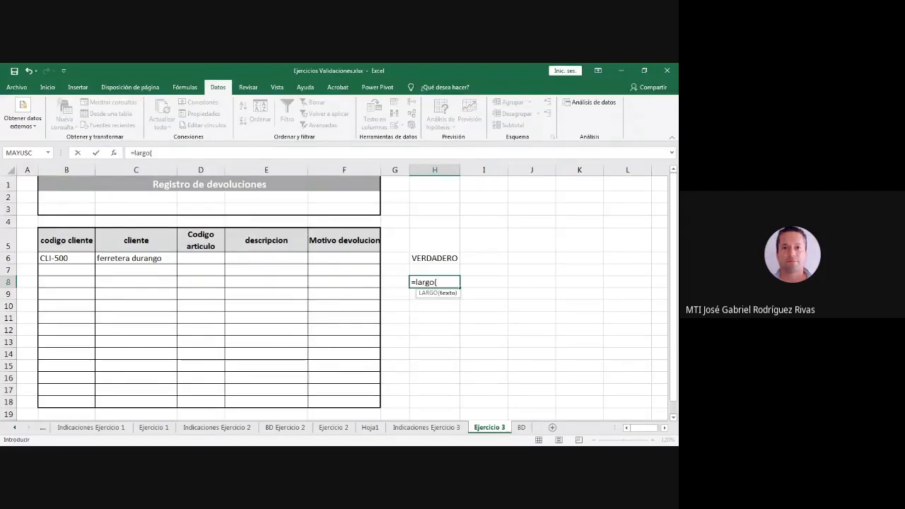
pyautogui.click(136, 258)
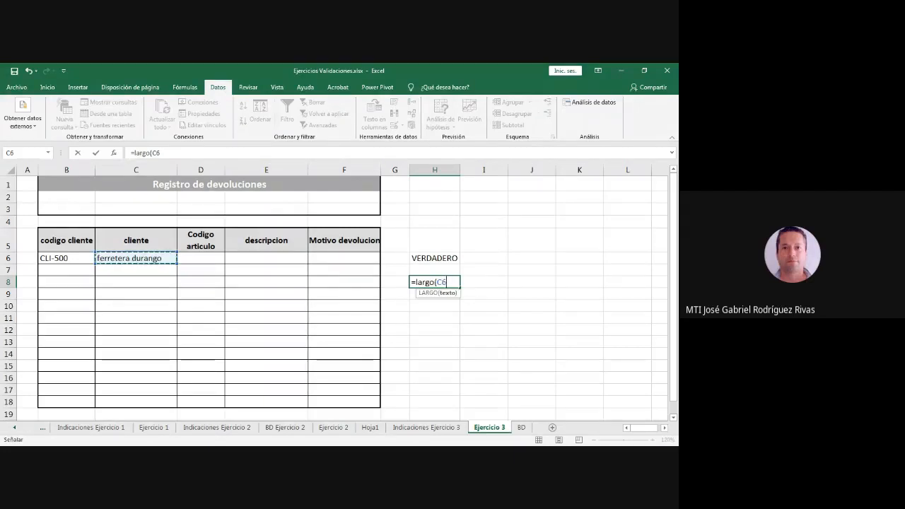
pyautogui.write(')')
pyautogui.press('Return')
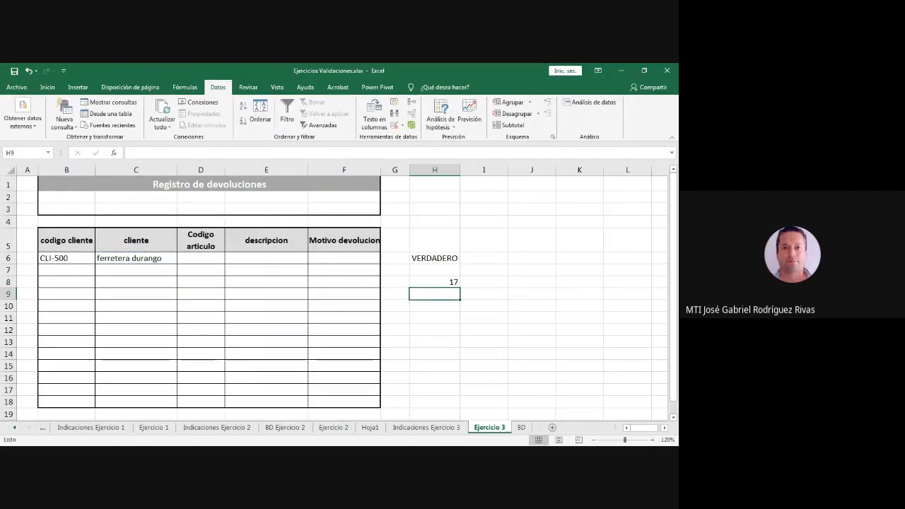
# Extend the H8 formula to test for a minimum length, making it =LARGO(C6) >= 7.
pyautogui.click(435, 282)
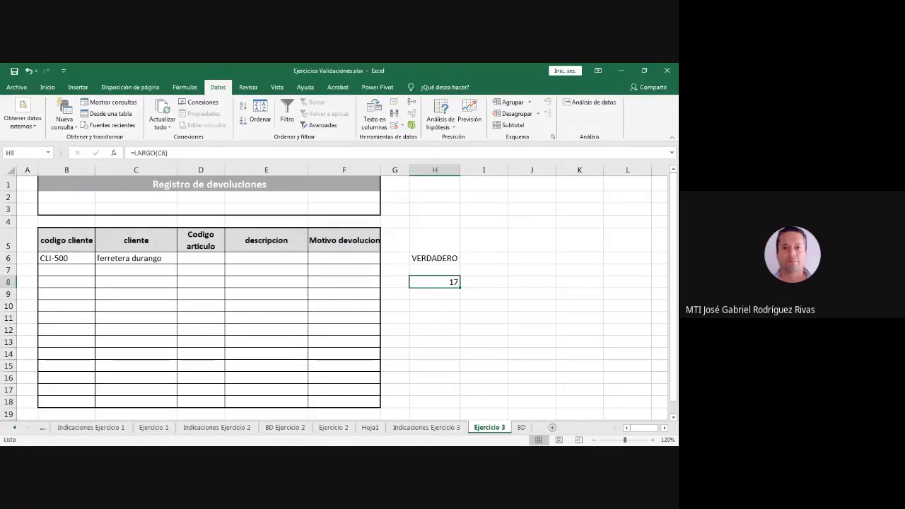
pyautogui.click(204, 153)
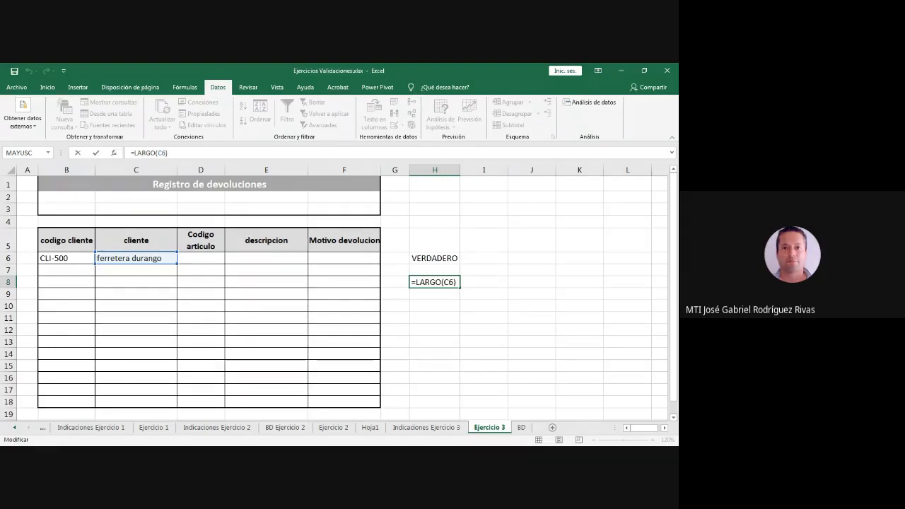
pyautogui.write('>')
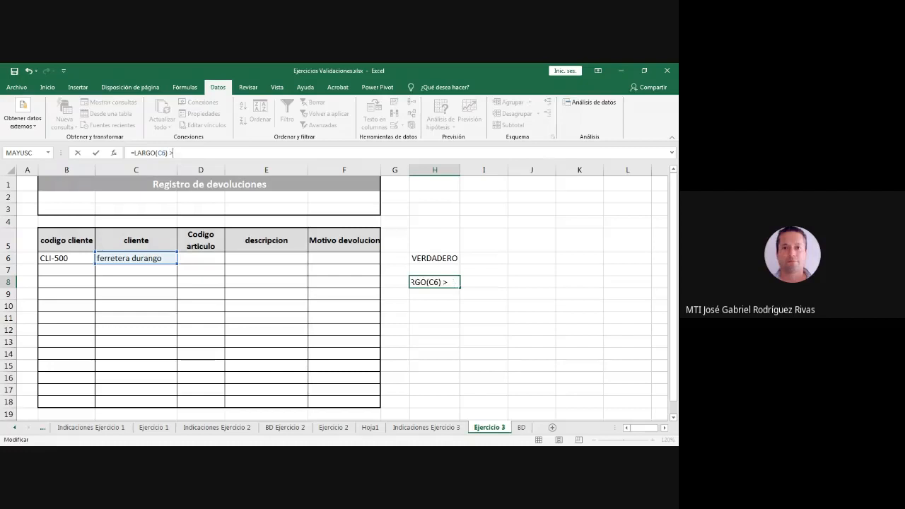
pyautogui.write('= 7')
pyautogui.press('Return')
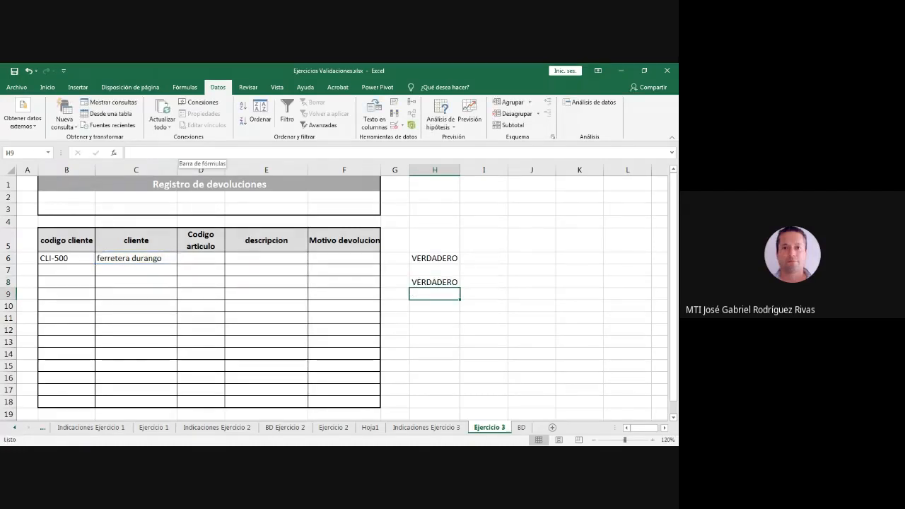
# Wrap the minimum-length test in cell H8 in a Y function.
pyautogui.press('Up')
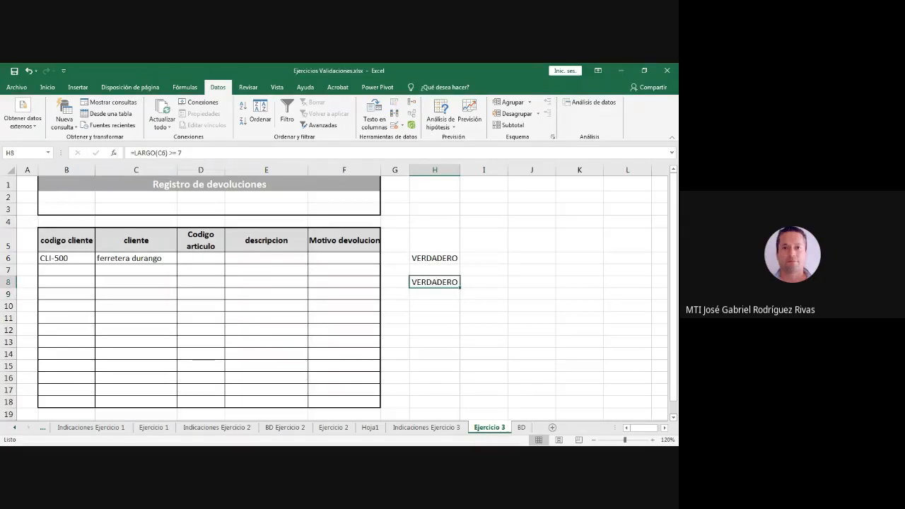
pyautogui.press('F2')
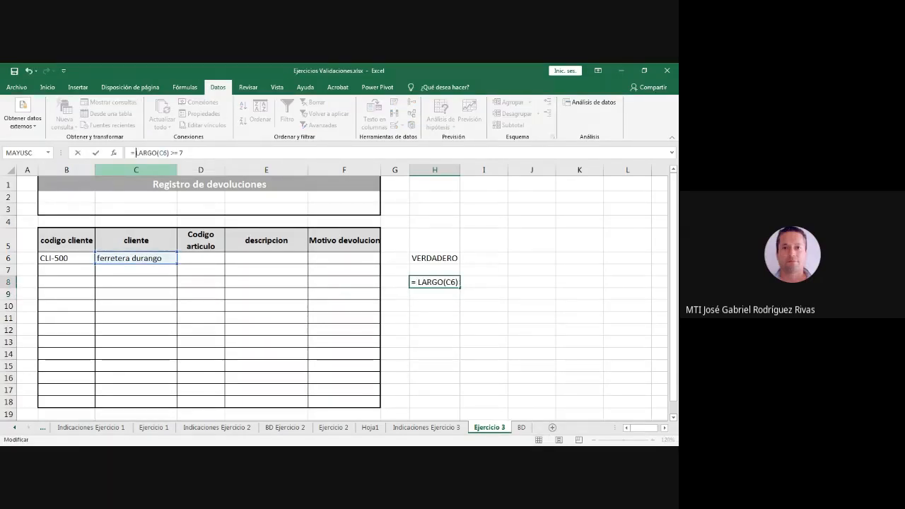
pyautogui.write('Y ')
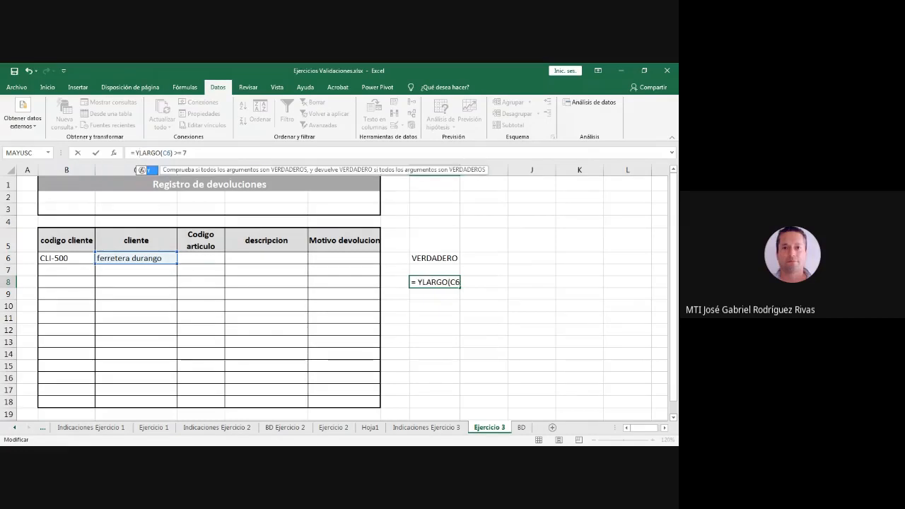
pyautogui.write('(')
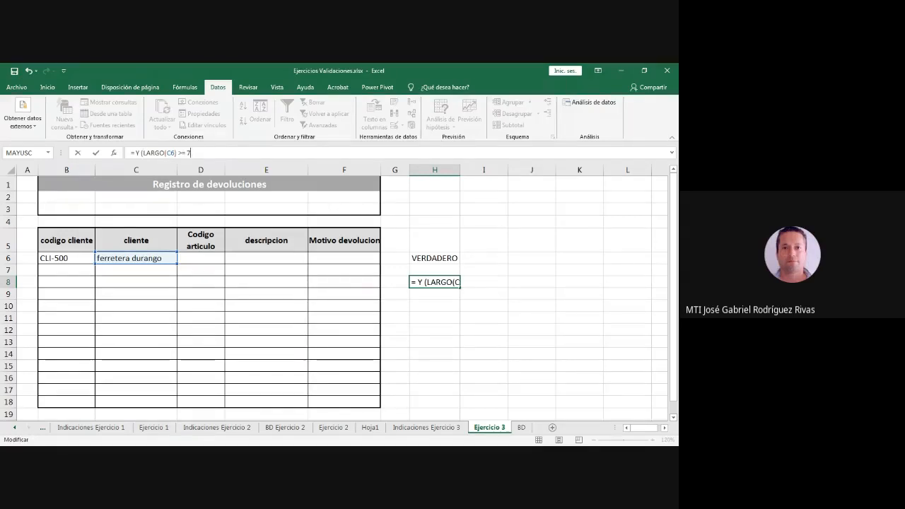
# Add LARGO(C6)<=10 as the second condition of the Y formula in H8 and accept the proposed formula correction.
pyautogui.write(', ')
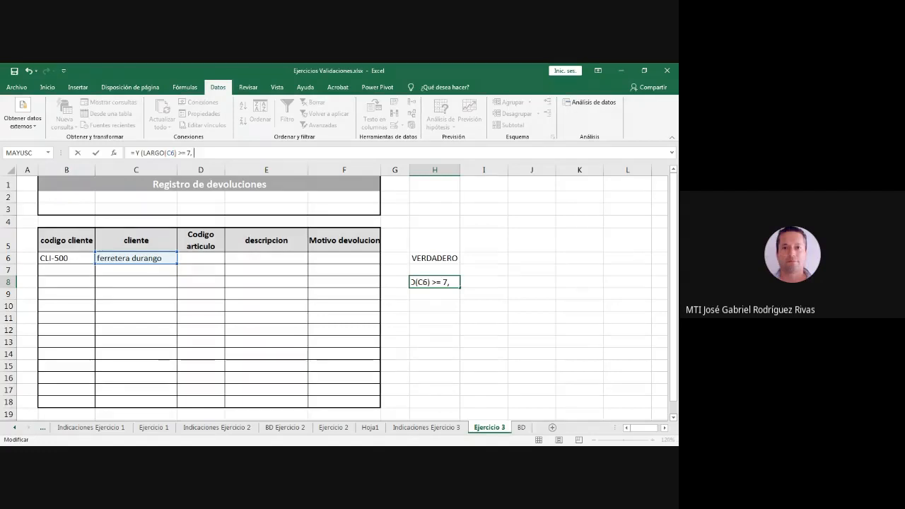
pyautogui.write('largo')
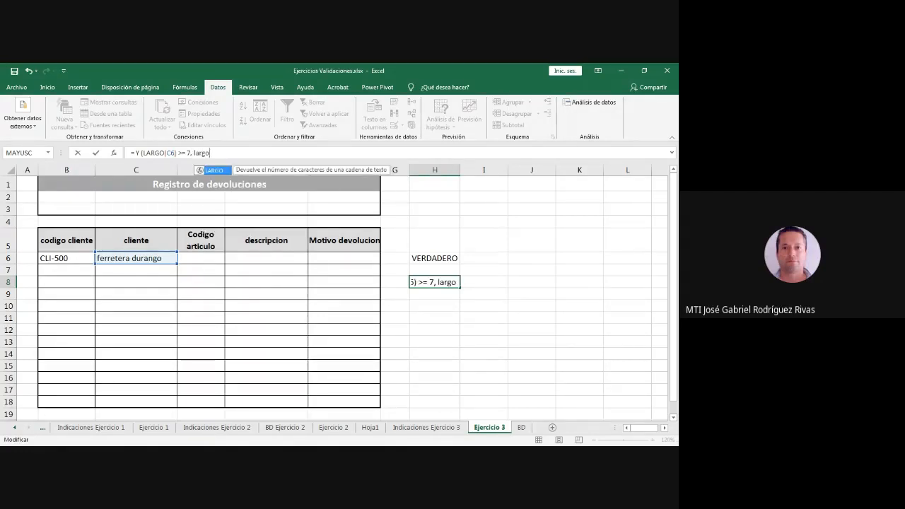
pyautogui.write('(')
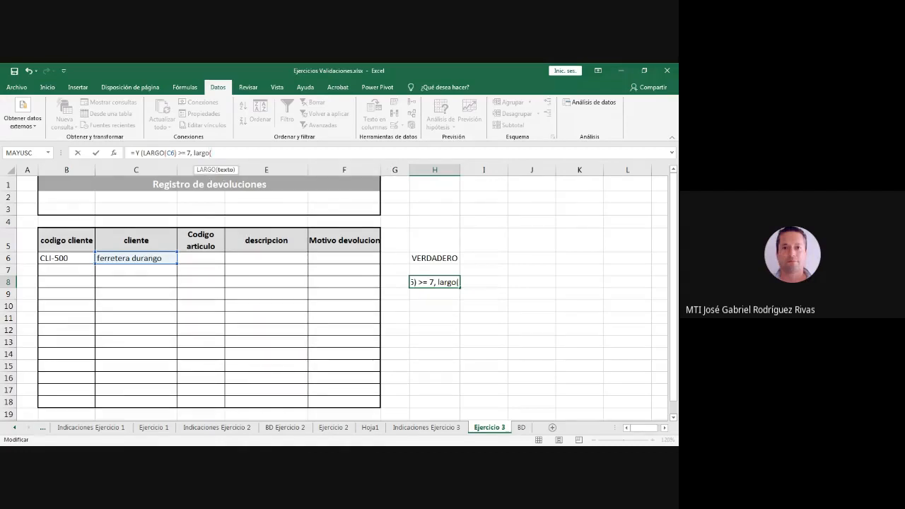
pyautogui.write('c6')
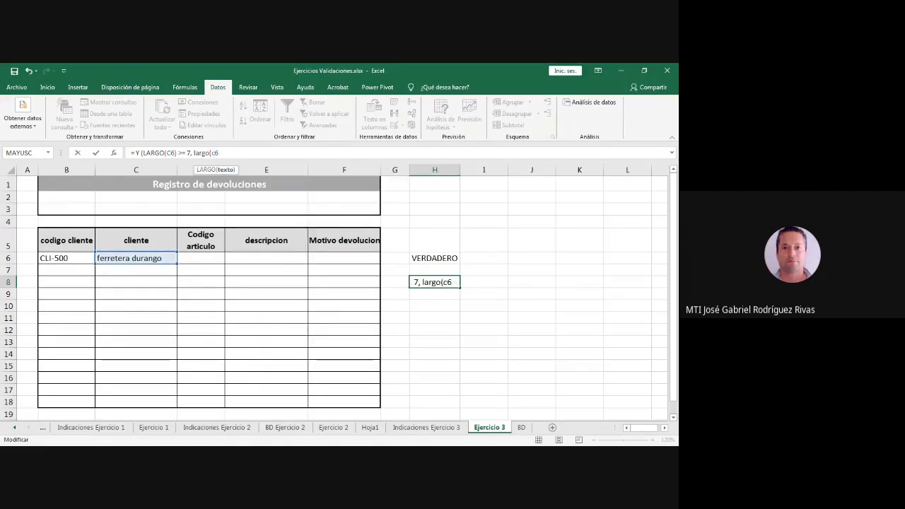
pyautogui.write(')')
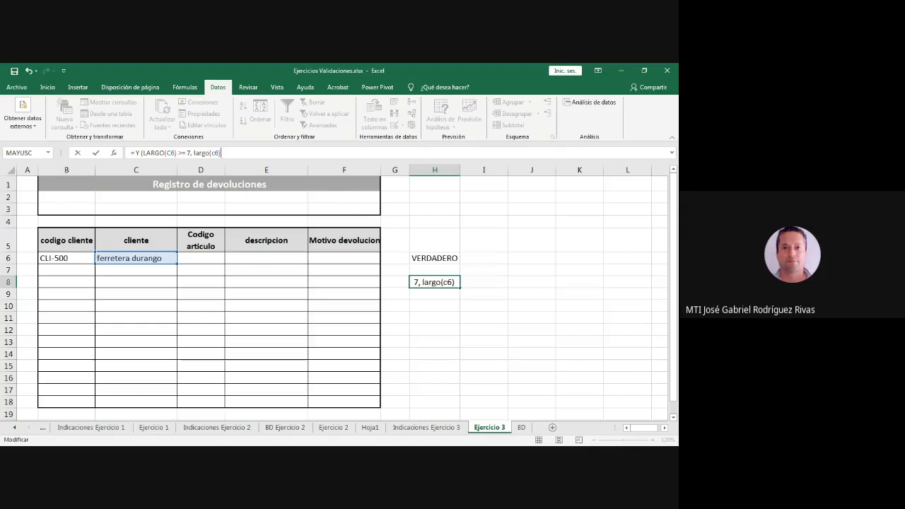
pyautogui.write('<=10')
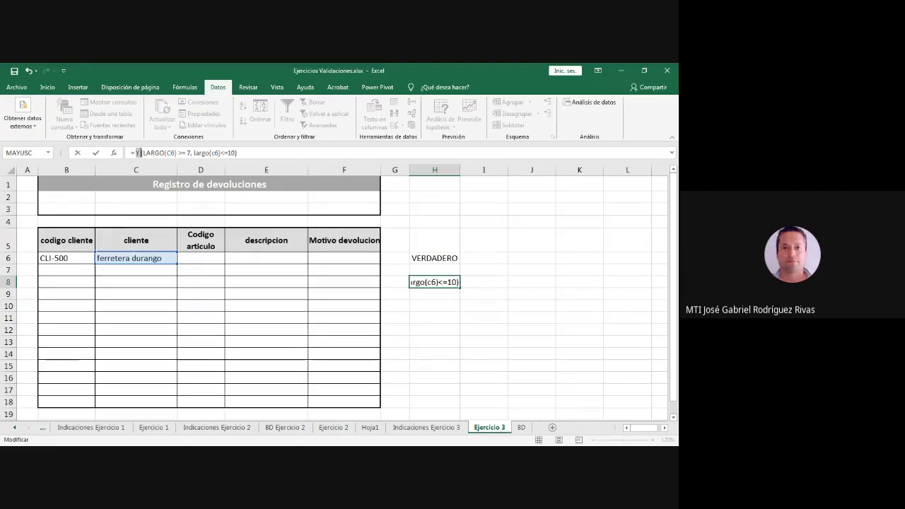
pyautogui.moveTo(143, 152); pyautogui.dragTo(176, 153)
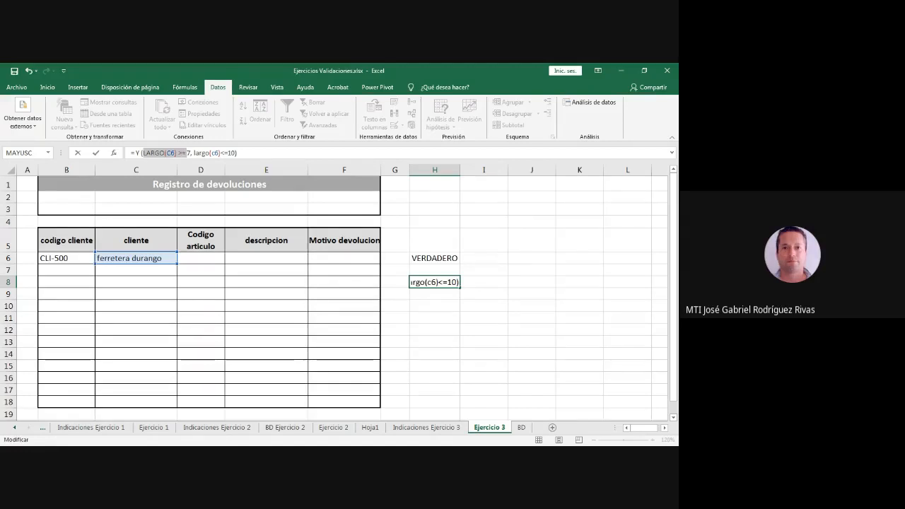
pyautogui.click(190, 153)
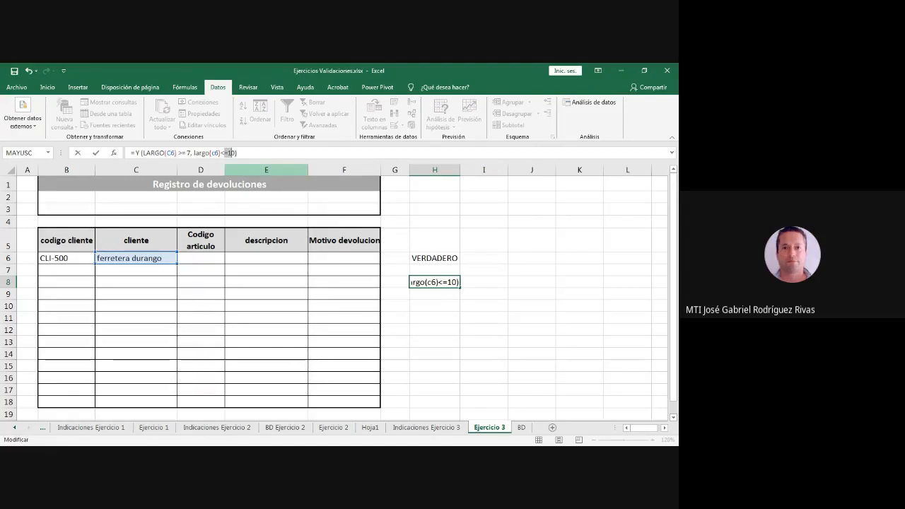
pyautogui.press('Return')
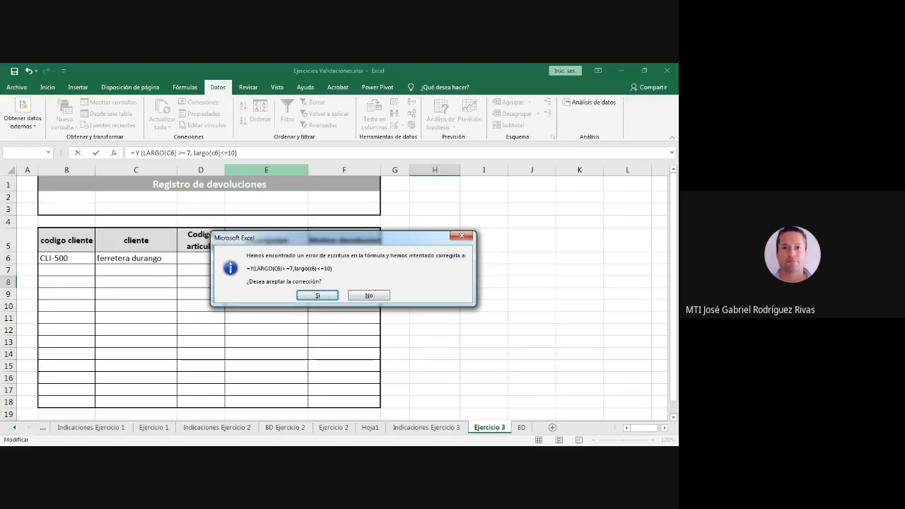
pyautogui.press('Return')
# Change the maximum length in the H8 formula to 30, giving =Y(LARGO(C6)>=7,LARGO(C6)<=30).
pyautogui.press('Up')
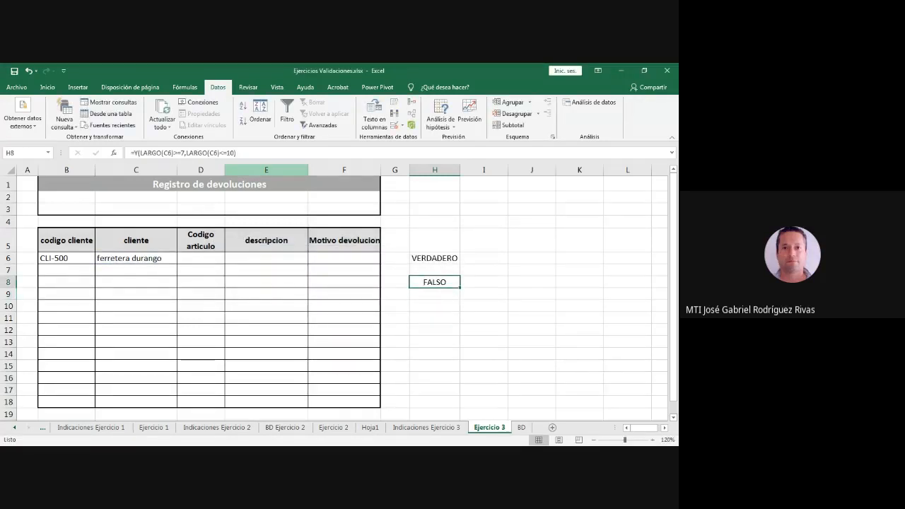
pyautogui.click(227, 153)
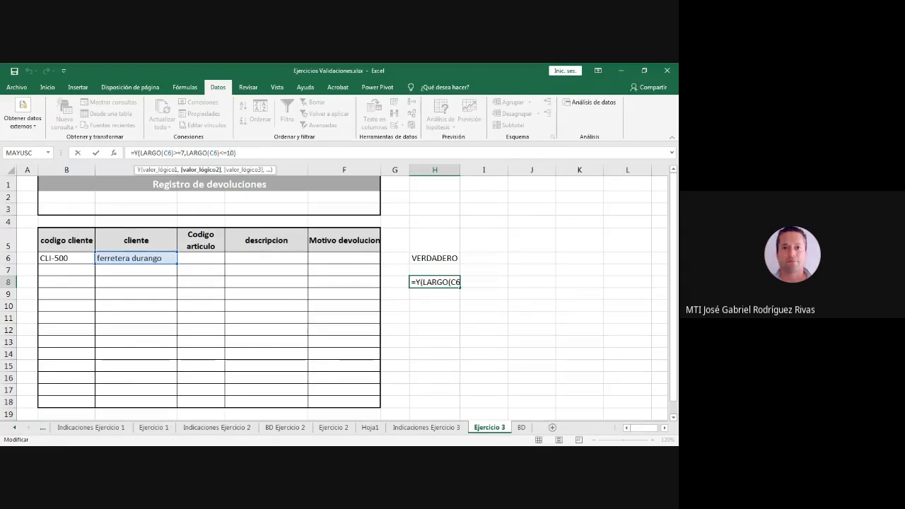
pyautogui.press('BackSpace')
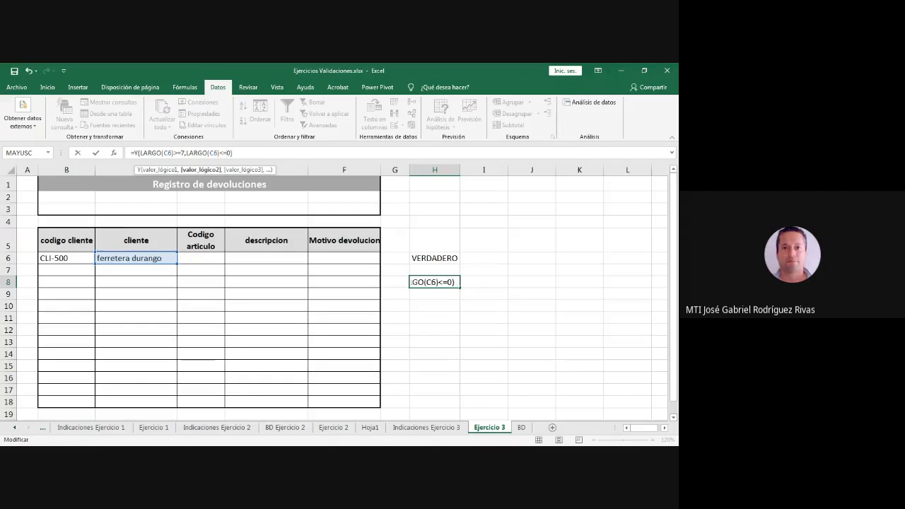
pyautogui.write('3')
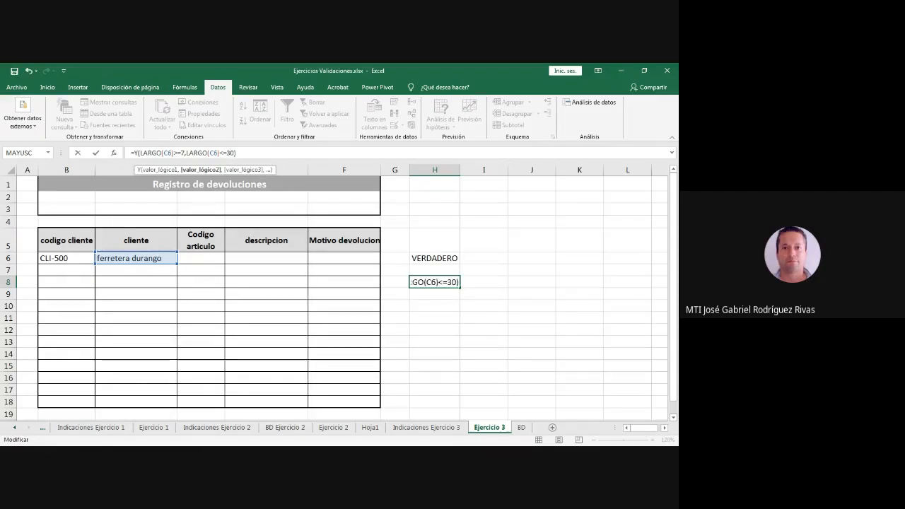
pyautogui.press('Return')
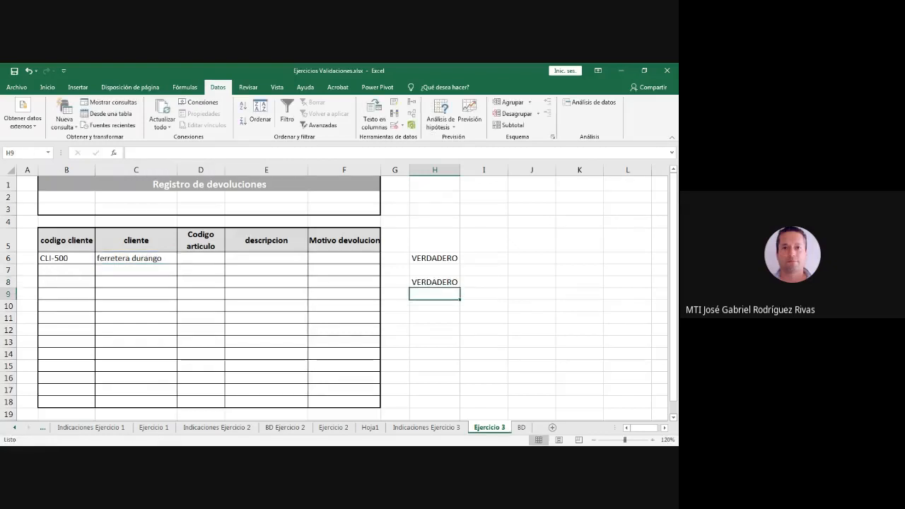
# Copy the full text of the Y formula from cell H8 and leave the cell unedited.
pyautogui.press('Up')
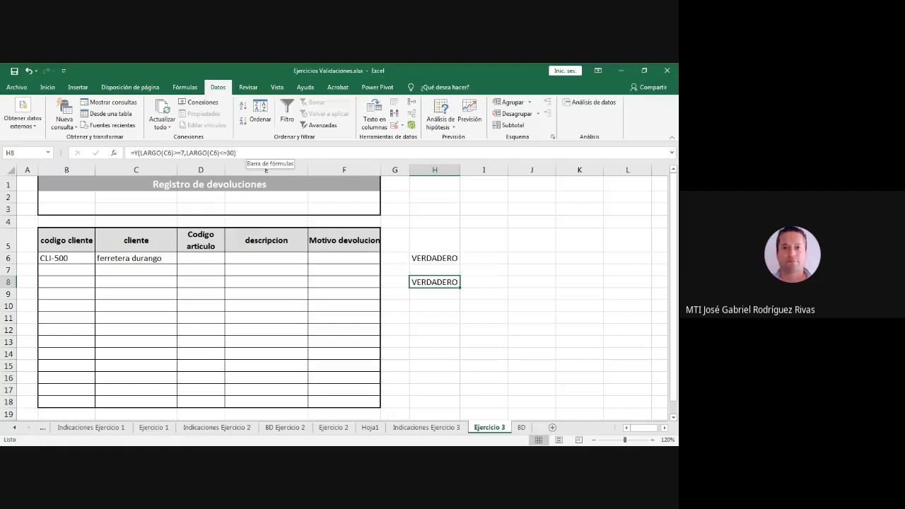
pyautogui.press('F2')
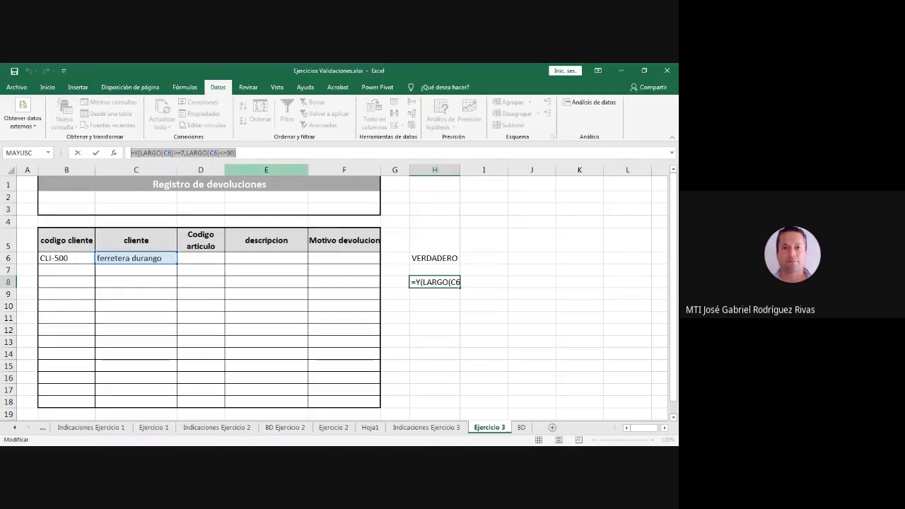
pyautogui.click(185, 152)
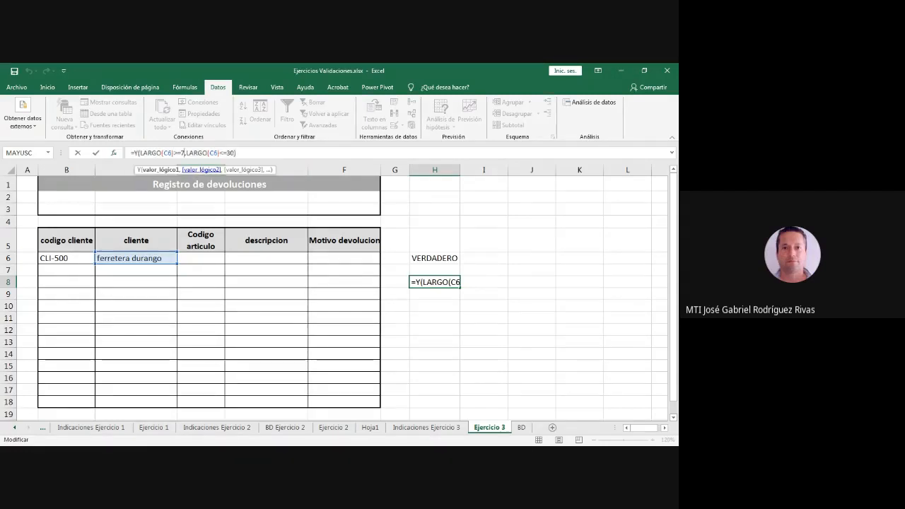
pyautogui.hotkey('ctrl', 'a')
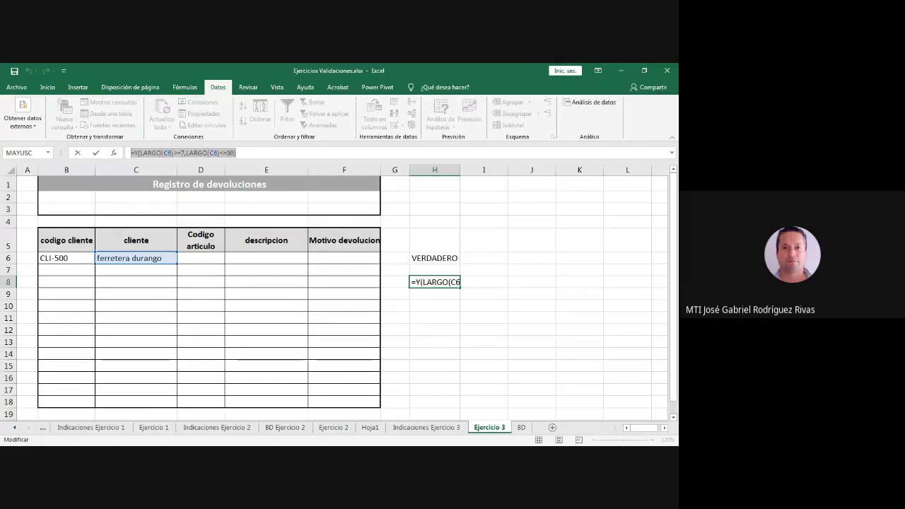
pyautogui.hotkey('ctrl', 'c')
pyautogui.click(266, 258)
pyautogui.press('Escape')
# Select the Codigo articulo cells D6:D18 and consult the column rules on the Indicaciones Ejercicio 3 sheet.
pyautogui.click(201, 259)
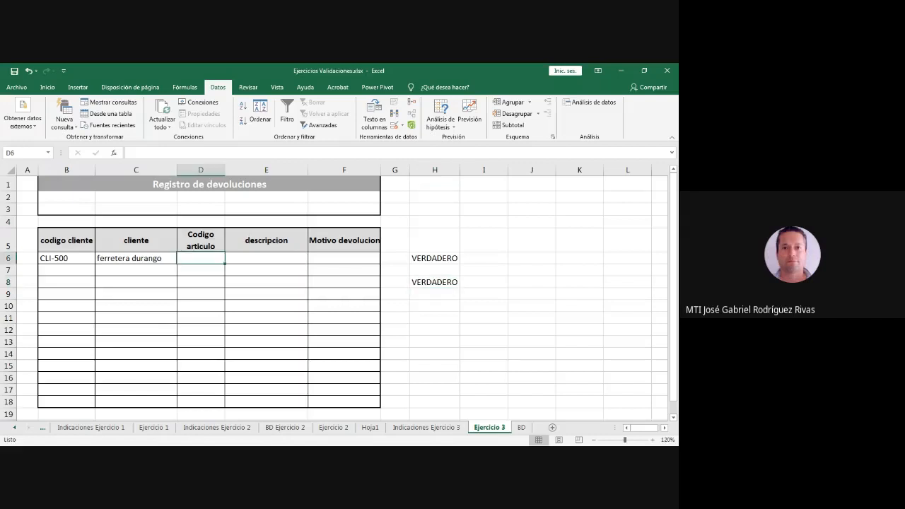
pyautogui.moveTo(200, 259); pyautogui.dragTo(201, 401)
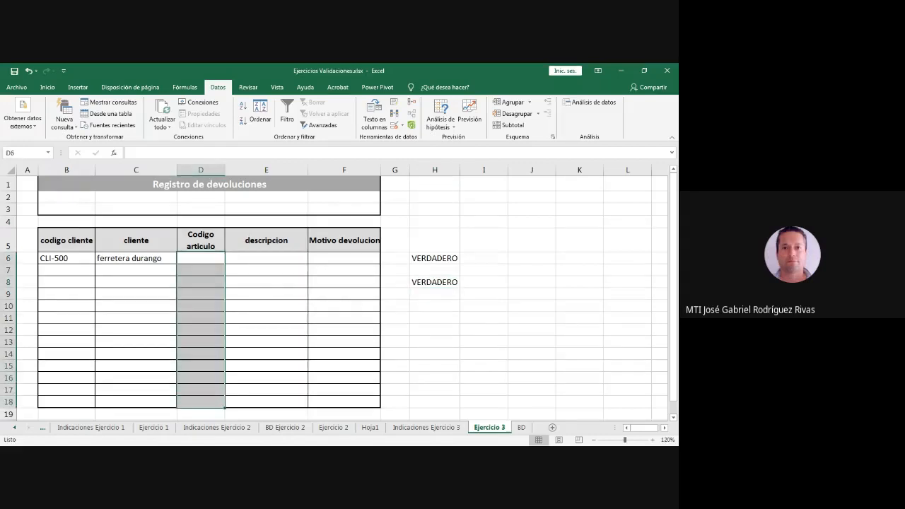
pyautogui.click(426, 427)
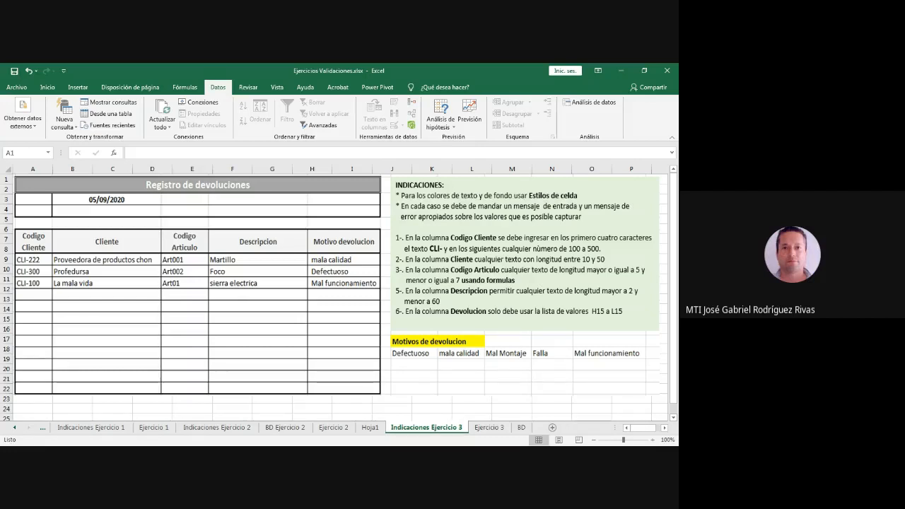
# On Ejercicio 3, give the Codigo articulo cells D6:D18 a custom (Personalizada) validation using the copied formula =Y(LARGO(C6)>=7,LARGO(C6)<=30).
pyautogui.click(489, 427)
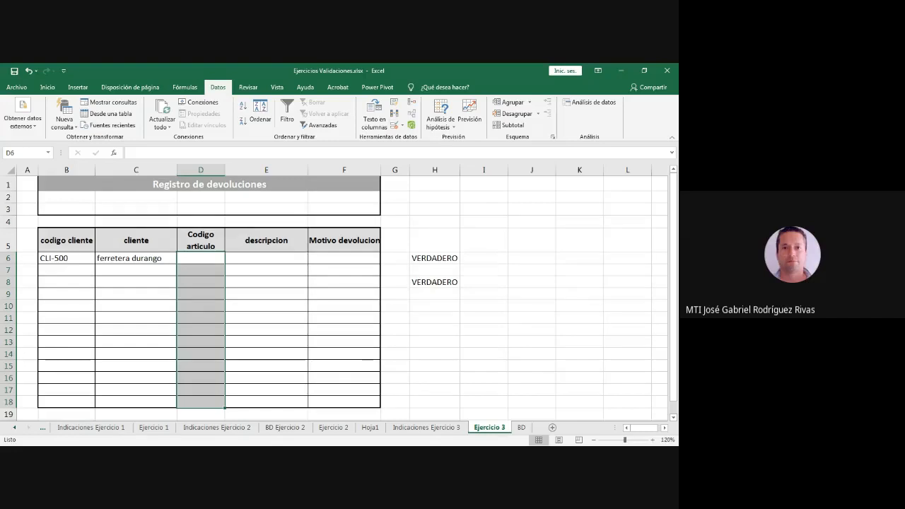
pyautogui.click(394, 125)
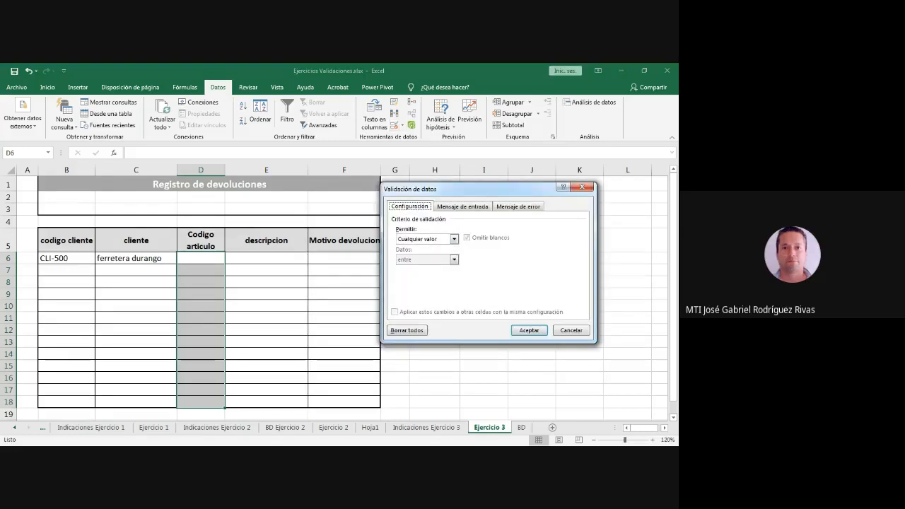
pyautogui.click(454, 239)
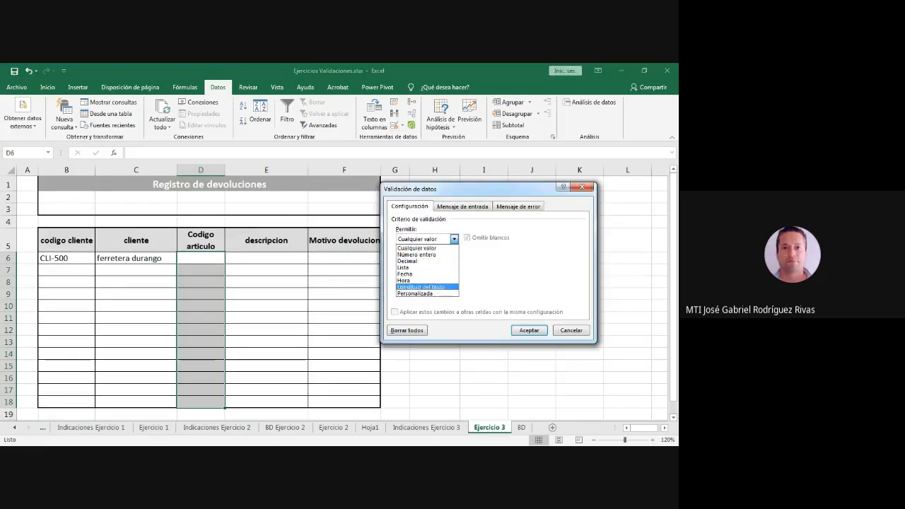
pyautogui.click(416, 293)
pyautogui.click(464, 280)
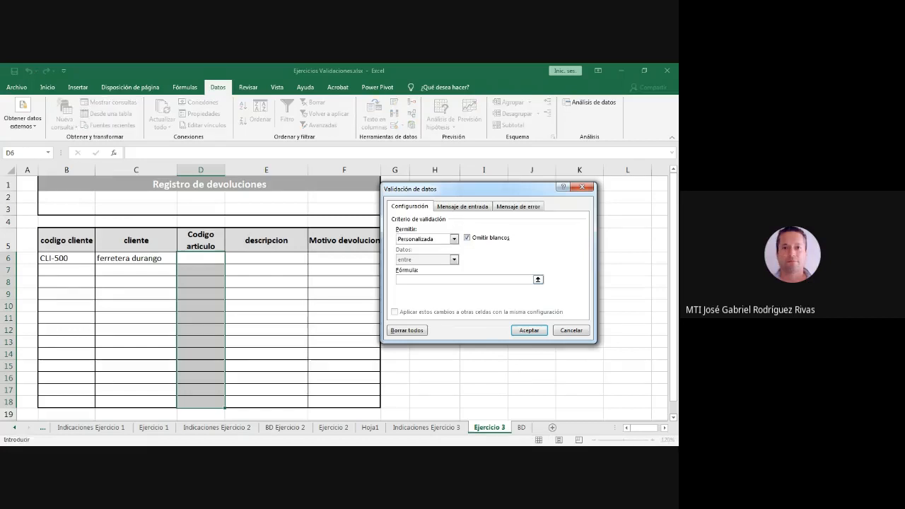
pyautogui.hotkey('ctrl', 'v')
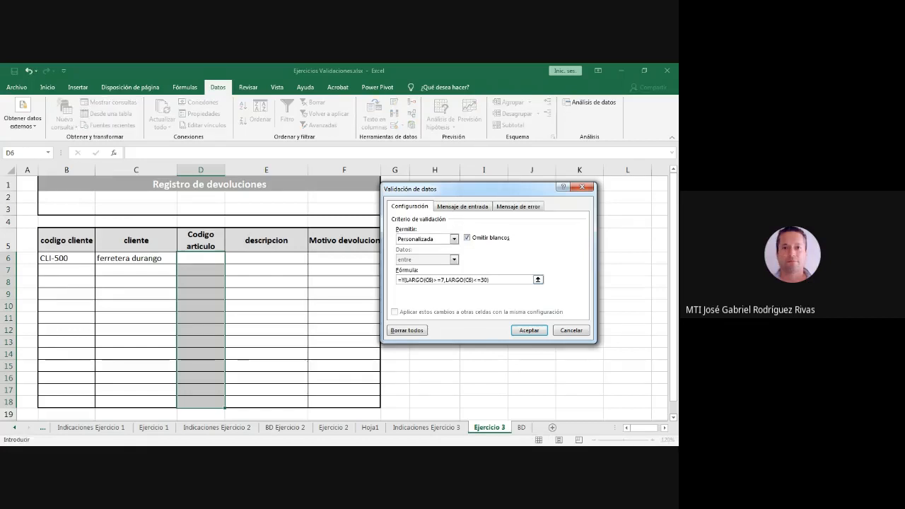
# Change the validation formula's length limits to a minimum of 5 and a maximum of 7, then apply the rule.
pyautogui.write('+')
pyautogui.press('Left')
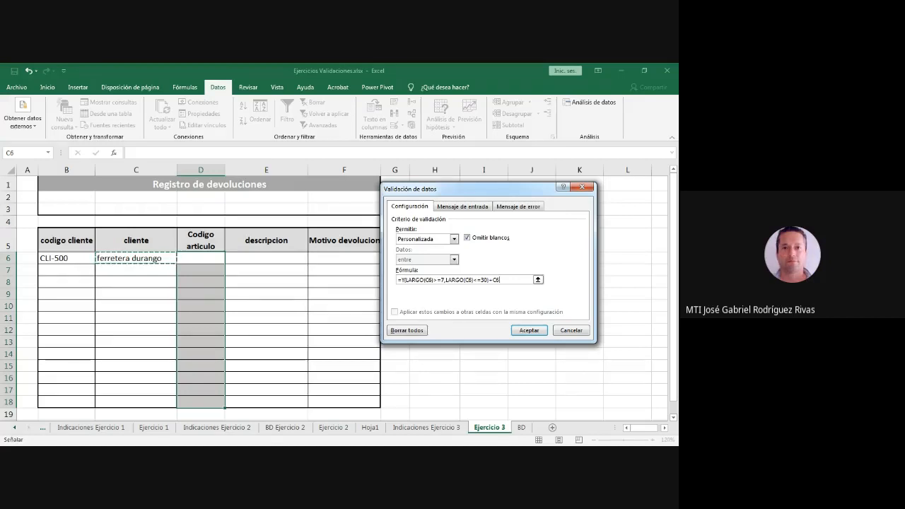
pyautogui.press('BackSpace')
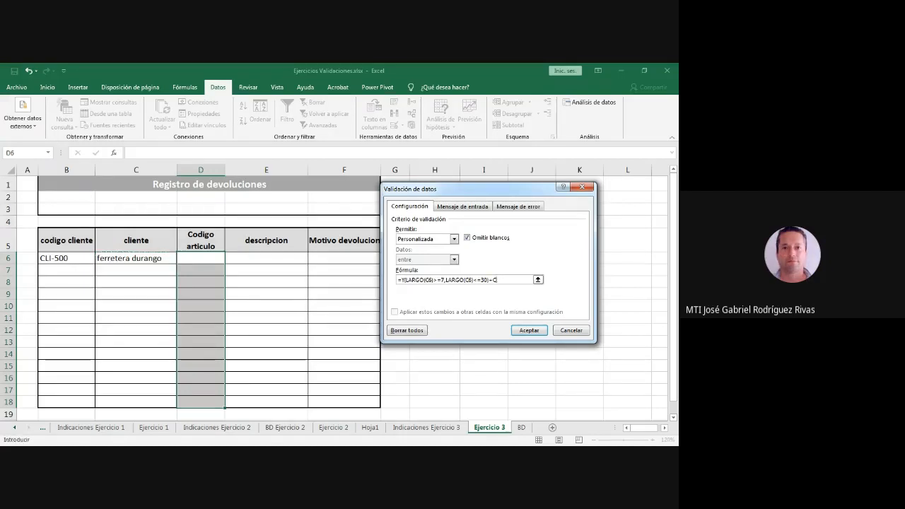
pyautogui.press('BackSpace')
pyautogui.press('BackSpace')
pyautogui.write('7')
pyautogui.press('Delete')
pyautogui.write('5')
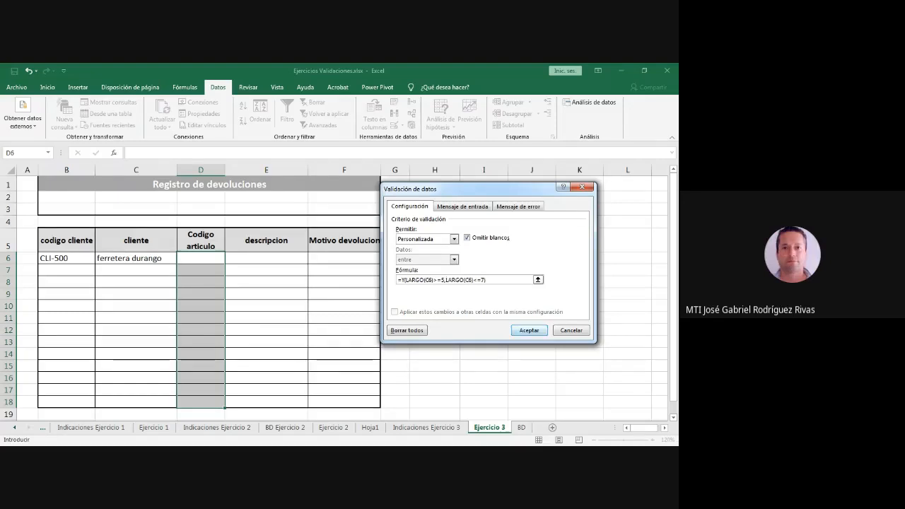
pyautogui.click(528, 330)
# Test the Codigo articulo rule by entering 12345 in D6, and cancel the entry.
pyautogui.click(267, 270)
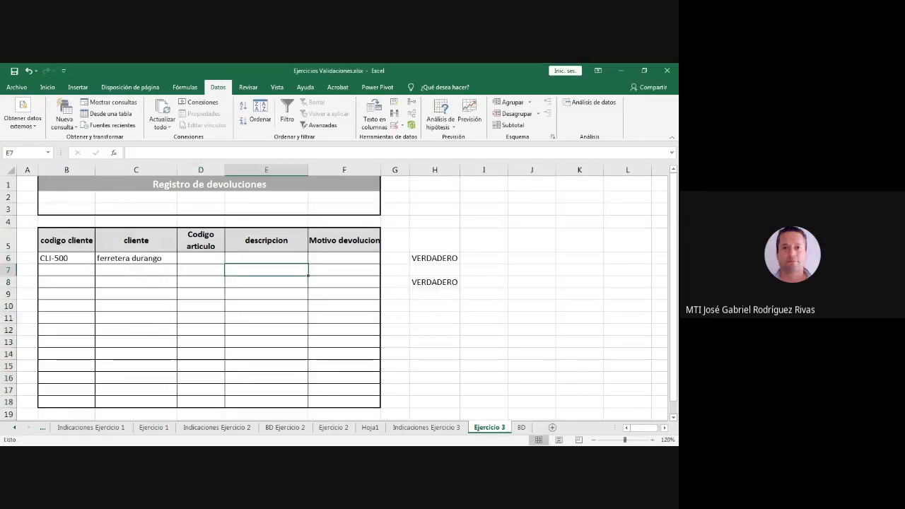
pyautogui.click(201, 258)
pyautogui.write('123')
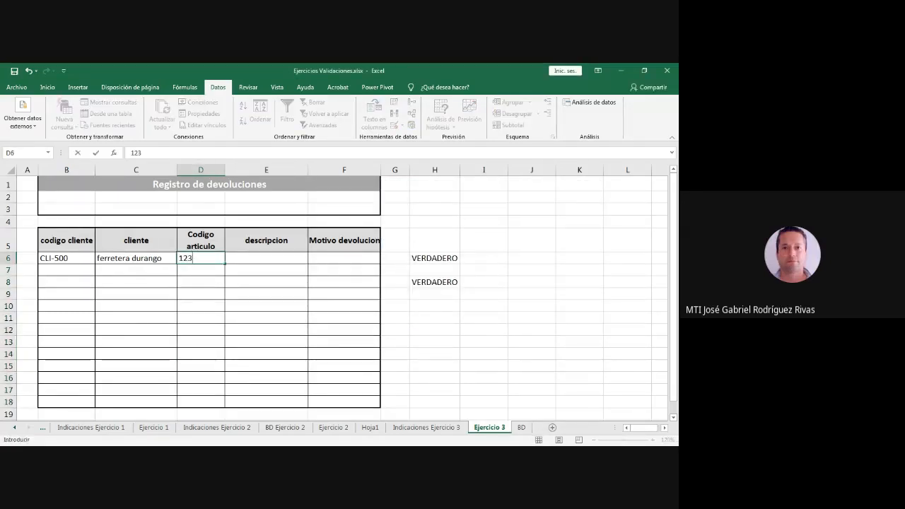
pyautogui.write('45')
pyautogui.press('Return')
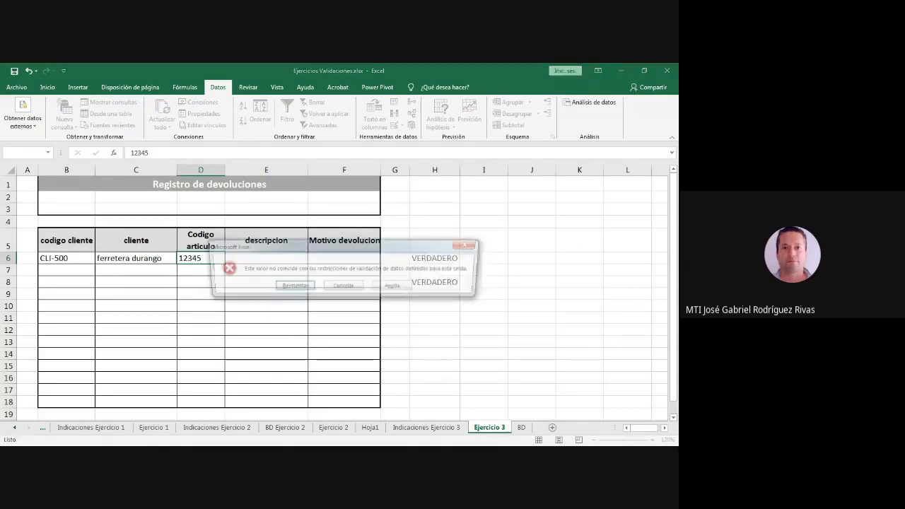
pyautogui.press('Escape')
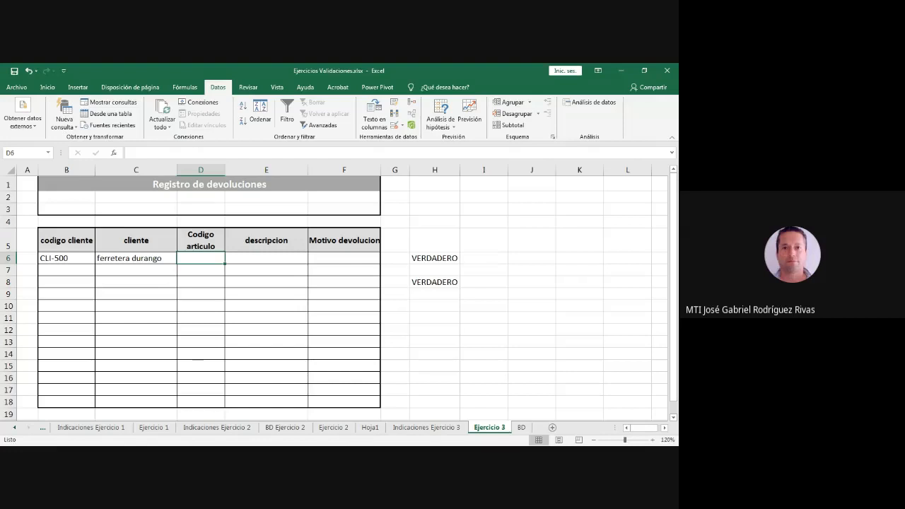
pyautogui.hotkey('alt', 'Tab')
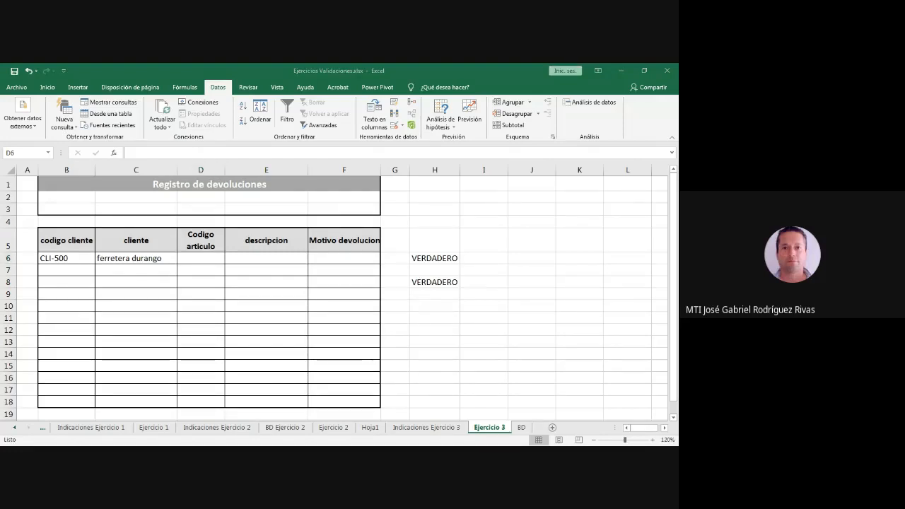
pyautogui.press('super+plus')
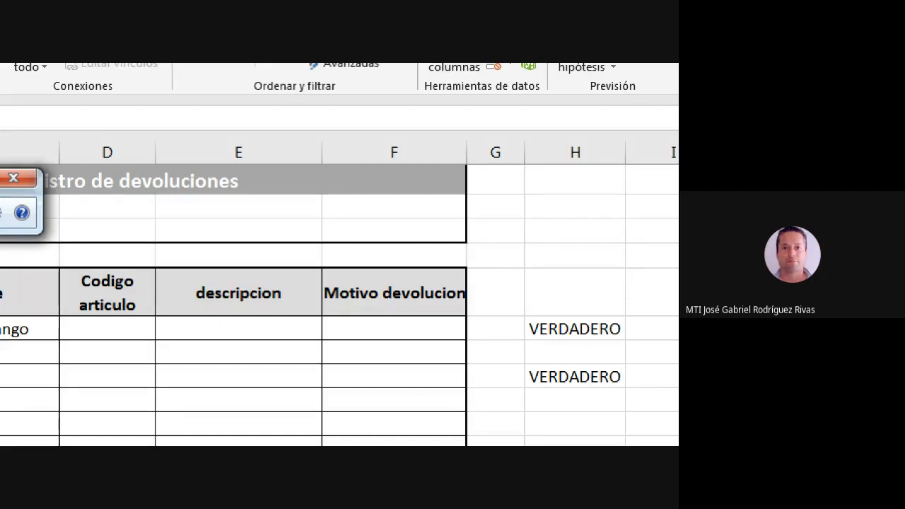
pyautogui.press('super+Escape')
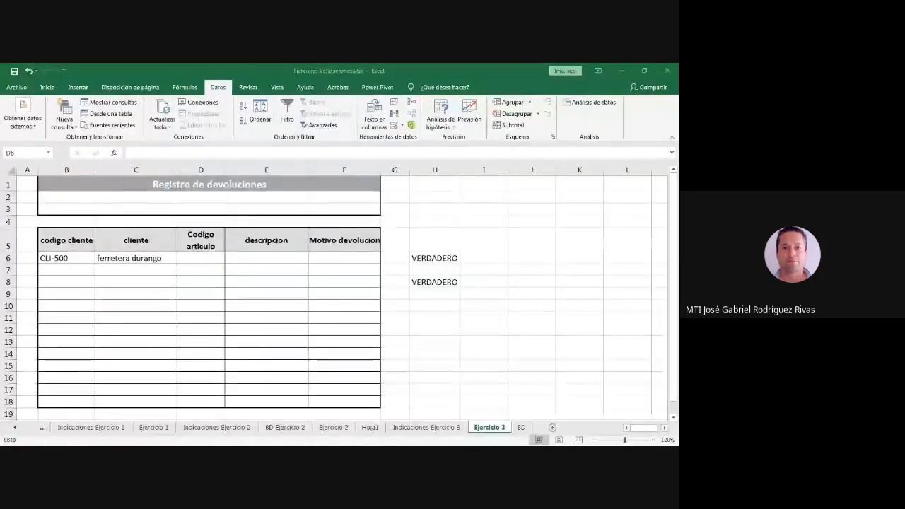
# Review the custom validation formula of the Codigo articulo cells D6:D18, checking its cell references and length limits.
pyautogui.hotkey('shift', 'Down')
pyautogui.hotkey('shift', 'Down')
pyautogui.hotkey('shift', 'Down')
pyautogui.hotkey('shift', 'Down')
pyautogui.hotkey('shift', 'Down')
pyautogui.hotkey('shift', 'Down')
pyautogui.hotkey('shift', 'Down')
pyautogui.hotkey('shift', 'Down')
pyautogui.hotkey('shift', 'Down')
pyautogui.hotkey('shift', 'Down')
pyautogui.hotkey('shift', 'Down')
pyautogui.hotkey('shift', 'Down')
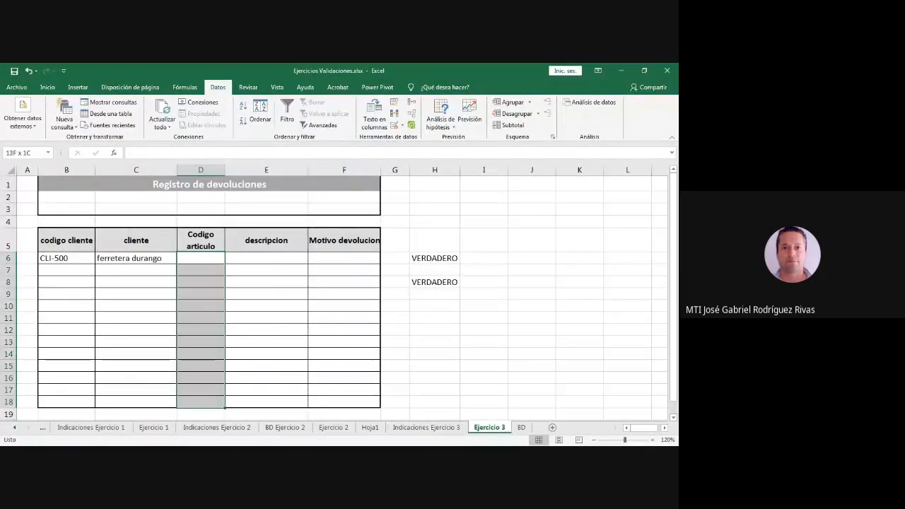
pyautogui.click(394, 125)
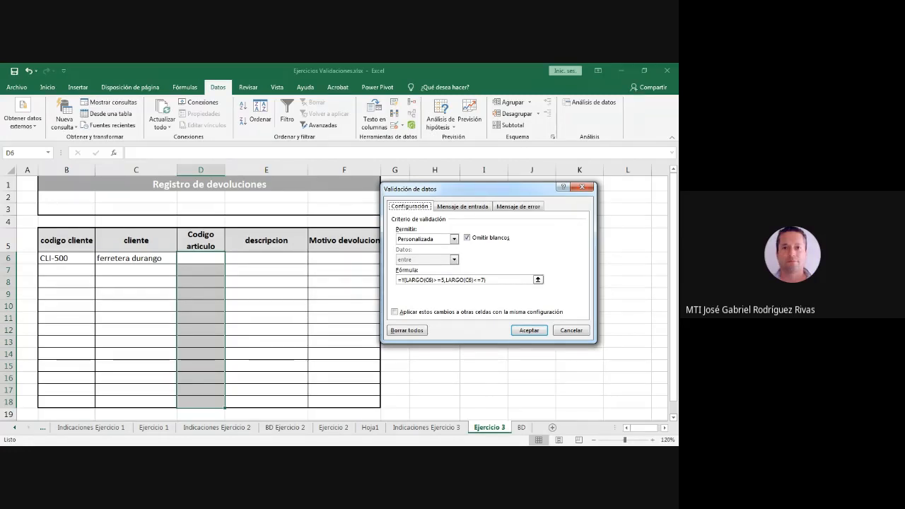
pyautogui.click(434, 280)
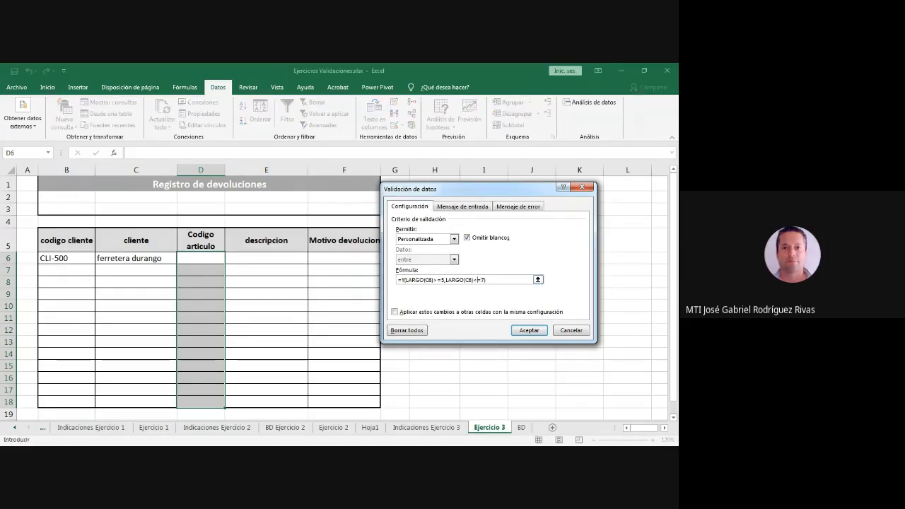
pyautogui.click(478, 280)
pyautogui.press('Return')
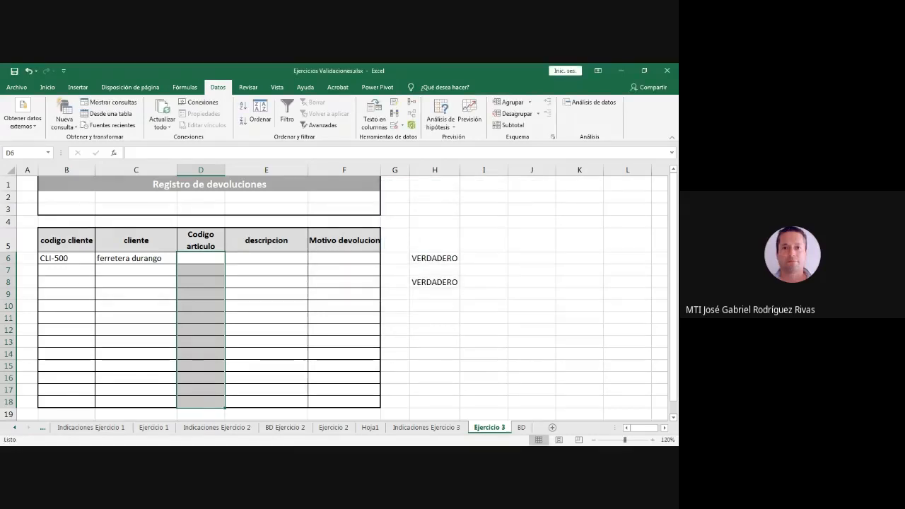
pyautogui.click(200, 258)
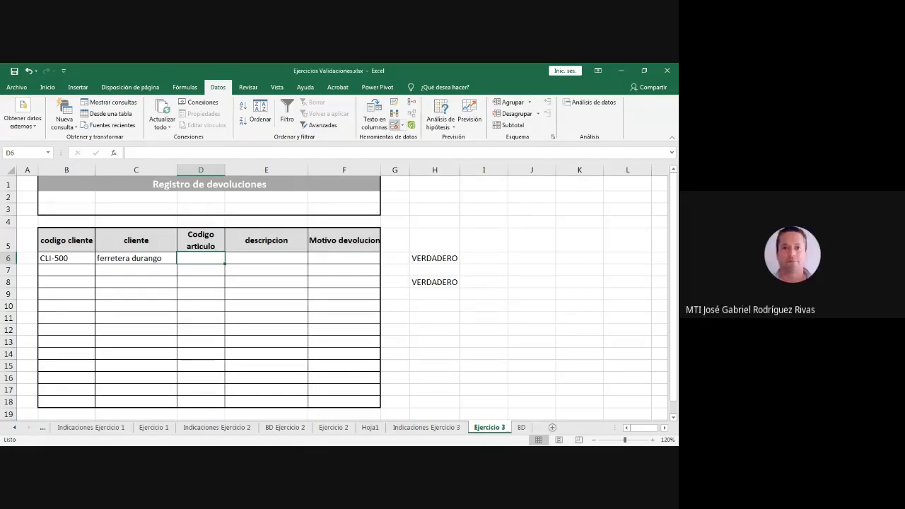
pyautogui.click(394, 124)
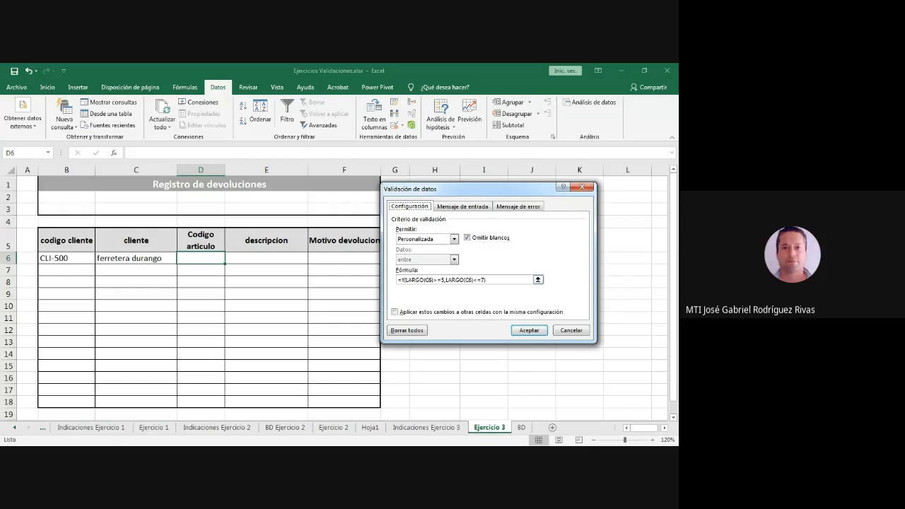
pyautogui.click(571, 330)
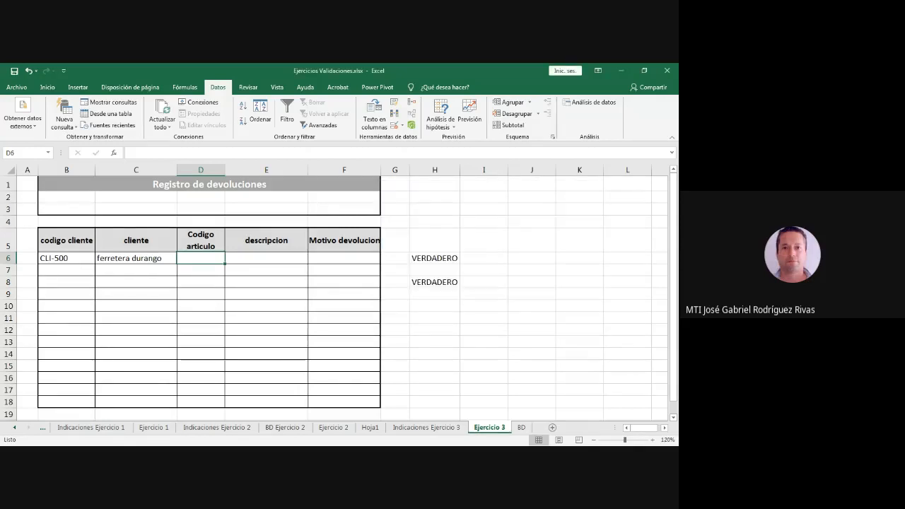
# Change both LARGO references in the H8 formula to D6, select the whole formula text, and discard the edit in the cell.
pyautogui.click(434, 282)
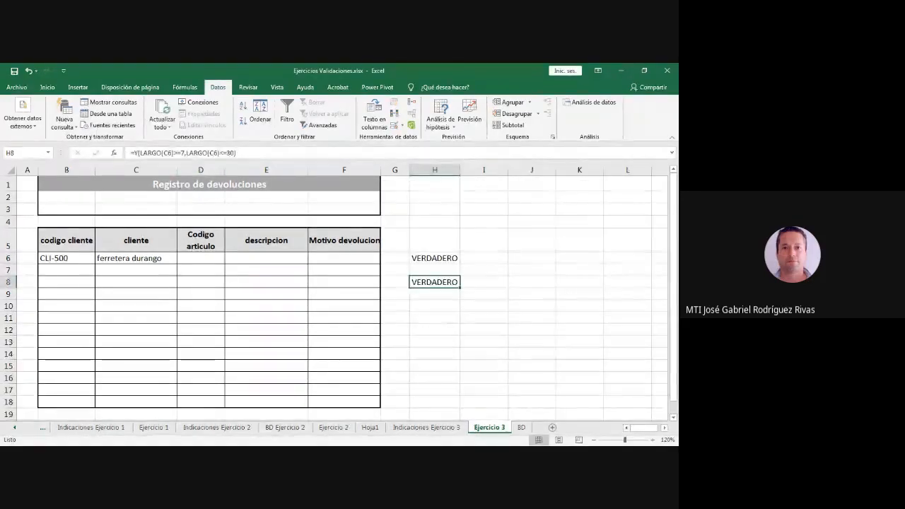
pyautogui.click(164, 153)
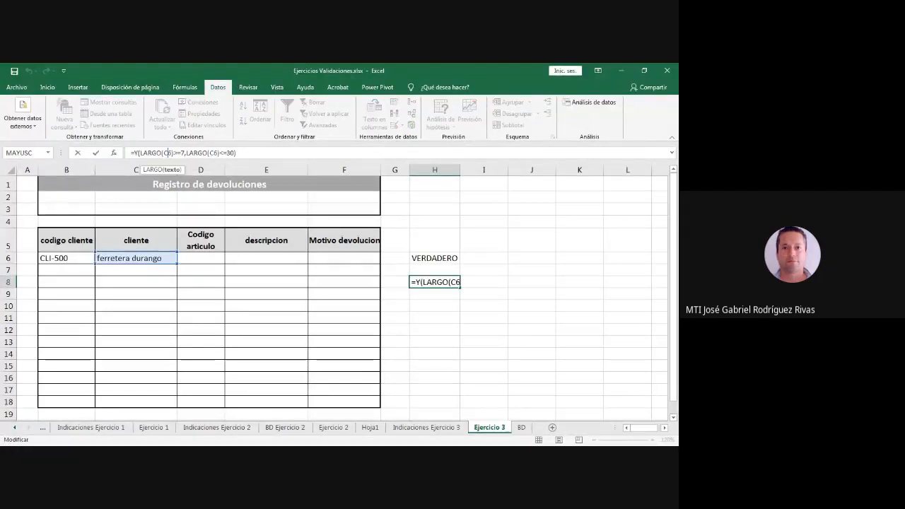
pyautogui.press('BackSpace')
pyautogui.write('d')
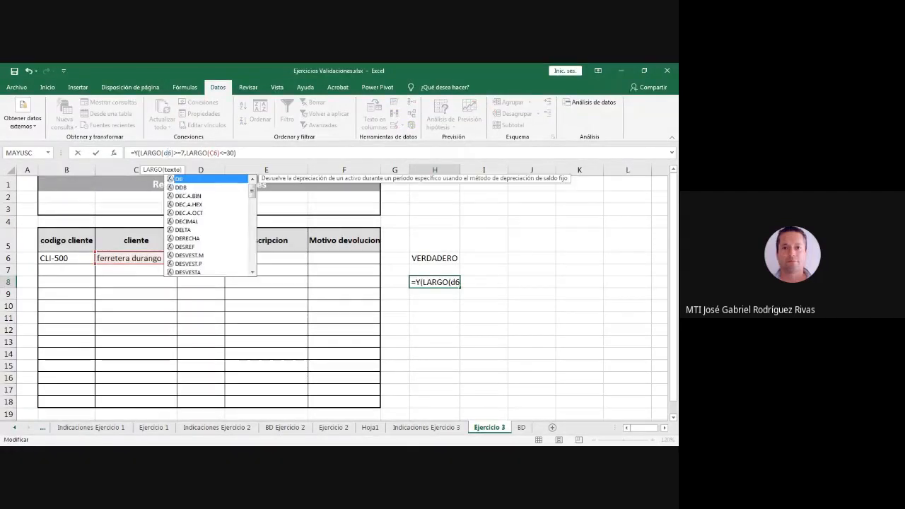
pyautogui.press('Right')
pyautogui.press('Right')
pyautogui.press('Right')
pyautogui.press('Right')
pyautogui.press('Right')
pyautogui.press('Right')
pyautogui.press('Right')
pyautogui.press('Right')
pyautogui.press('Right')
pyautogui.press('Right')
pyautogui.press('Right')
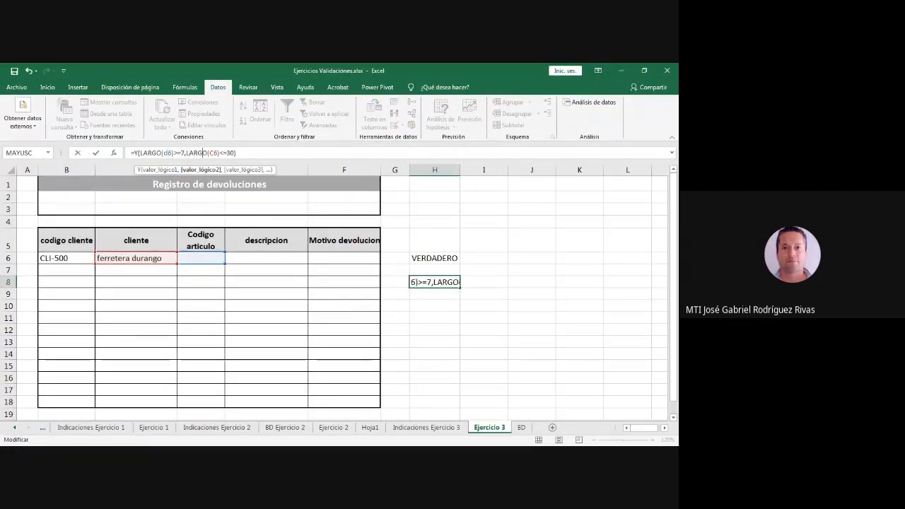
pyautogui.press('Right')
pyautogui.press('Right')
pyautogui.press('BackSpace')
pyautogui.write('d')
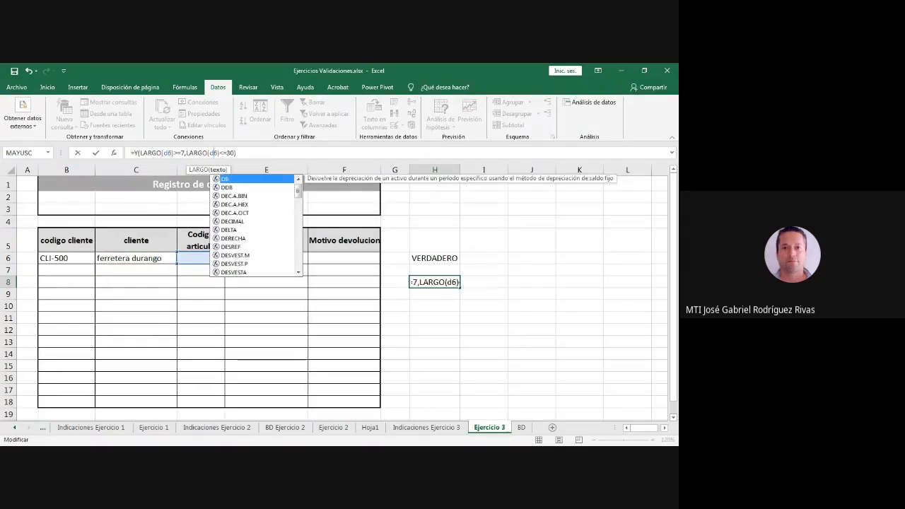
pyautogui.moveTo(237, 153); pyautogui.dragTo(129, 152)
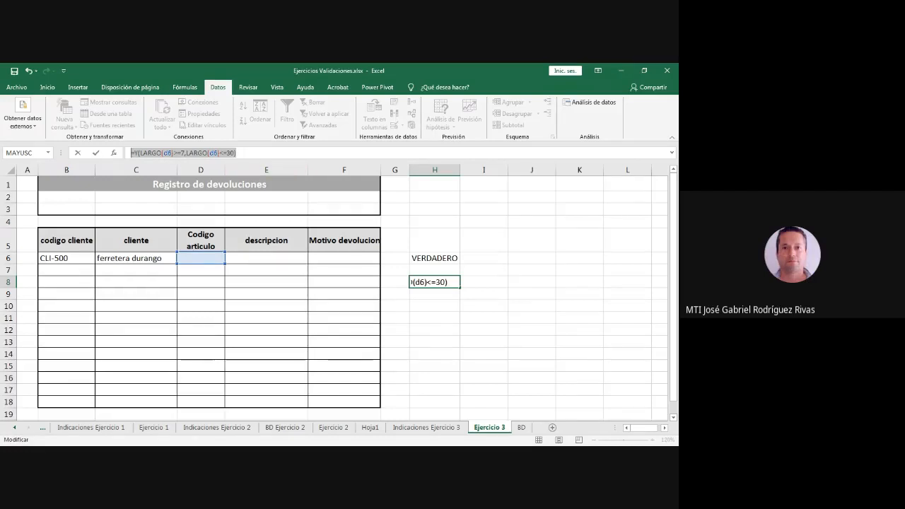
pyautogui.click(201, 258)
pyautogui.press('Escape')
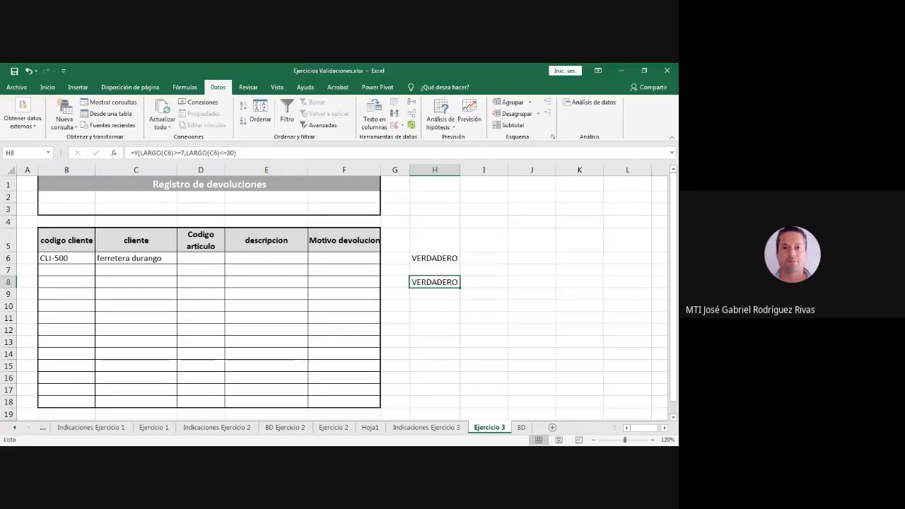
# Reopen the validation rule of cells D6:D18, select its entire formula, and accept the rule.
pyautogui.moveTo(201, 258); pyautogui.dragTo(201, 401)
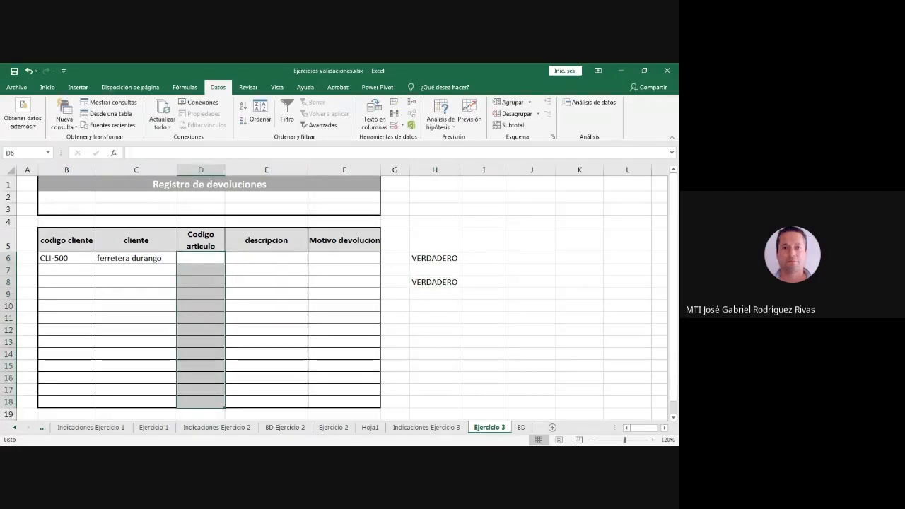
pyautogui.click(394, 125)
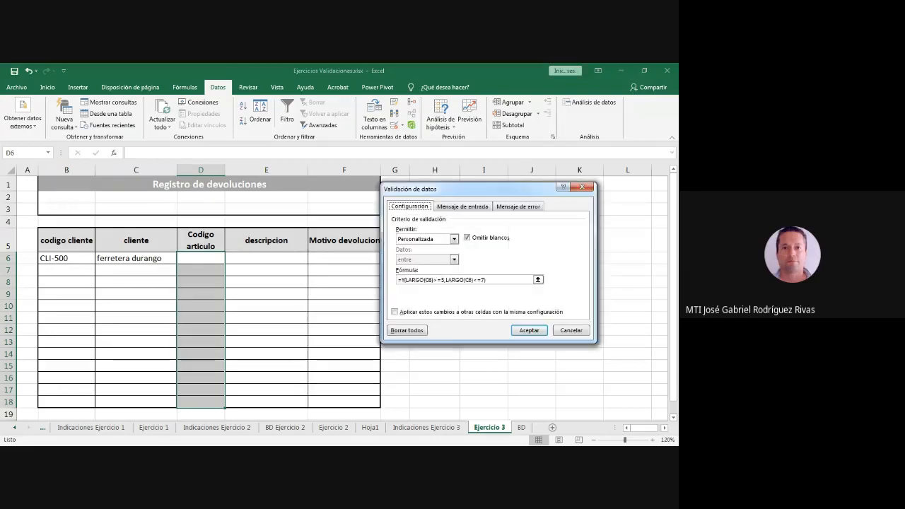
pyautogui.moveTo(488, 280); pyautogui.dragTo(396, 280)
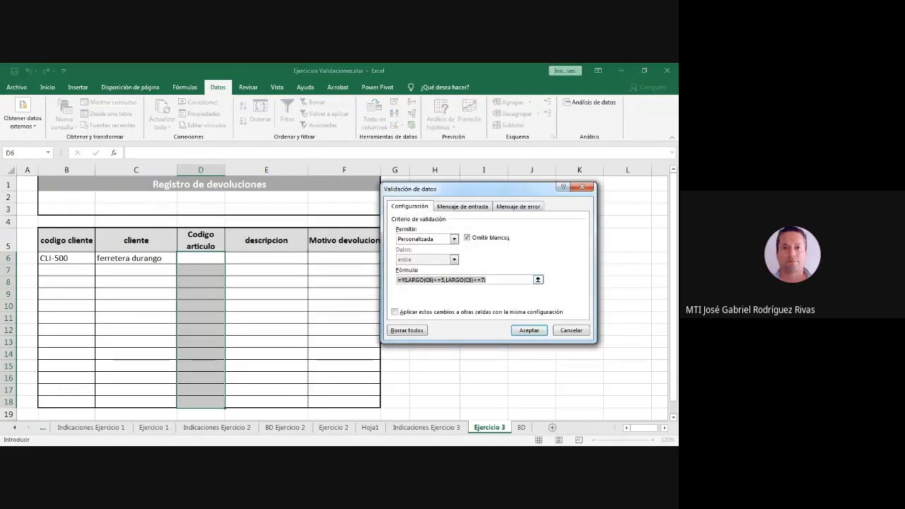
pyautogui.click(528, 330)
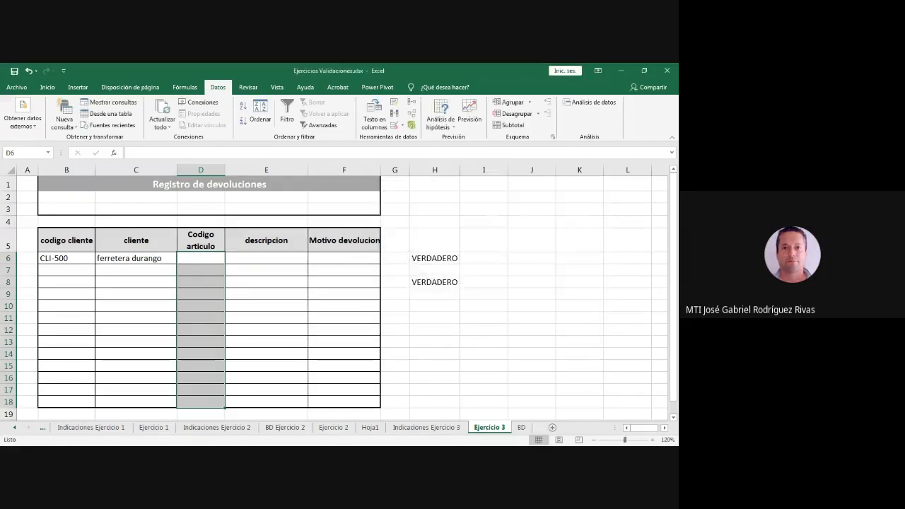
# Test the Codigo articulo rule twice by entering 12345 in D6, cancelling the entry each time.
pyautogui.click(266, 270)
pyautogui.click(201, 258)
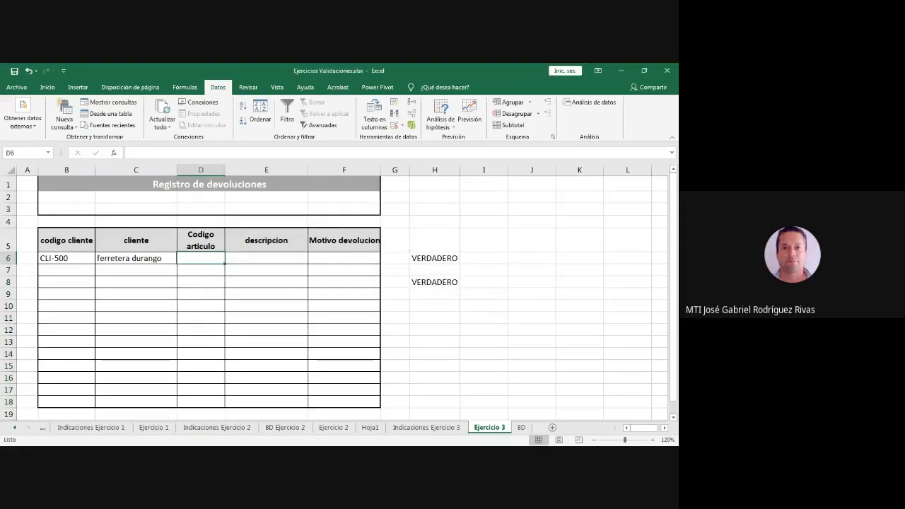
pyautogui.write('12345')
pyautogui.press('Return')
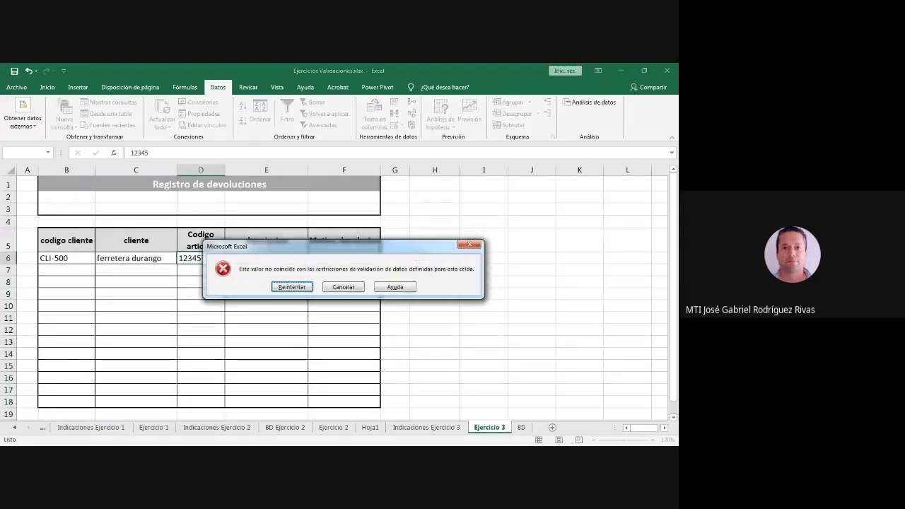
pyautogui.press('Tab')
pyautogui.press('Return')
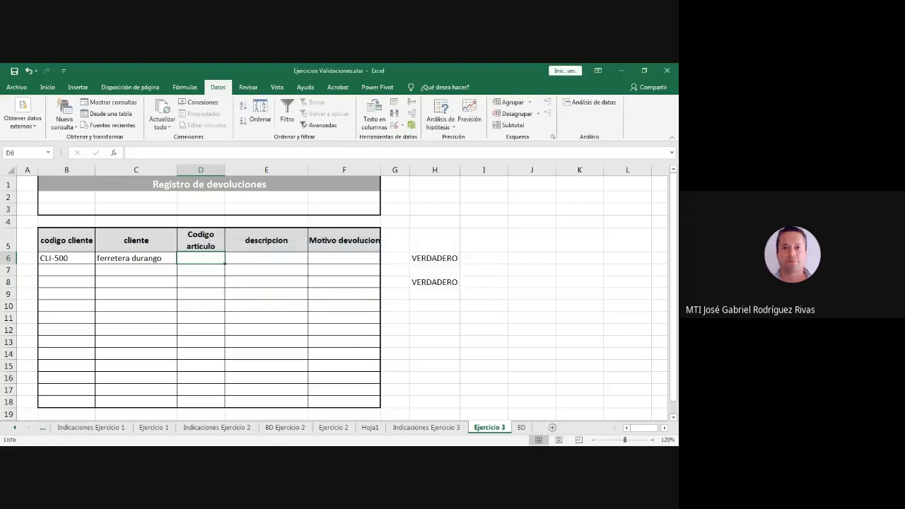
pyautogui.write('12345')
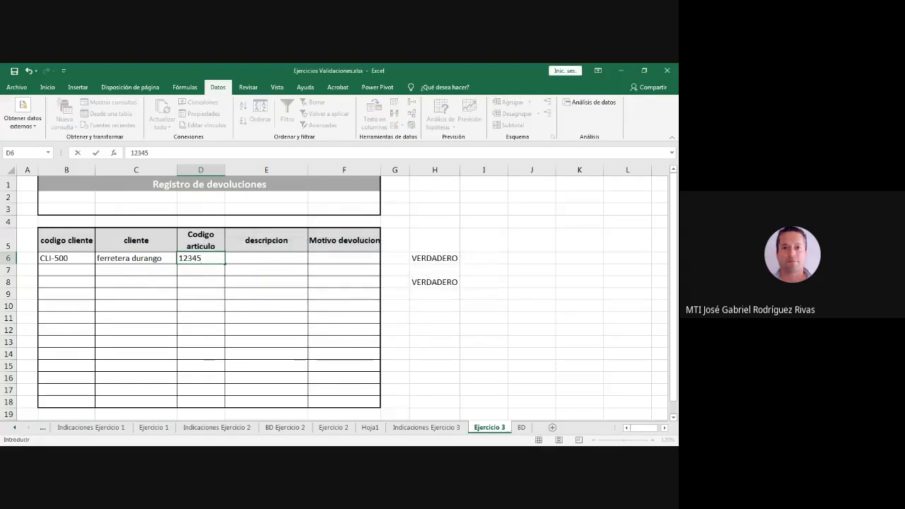
pyautogui.press('Return')
pyautogui.press('Tab')
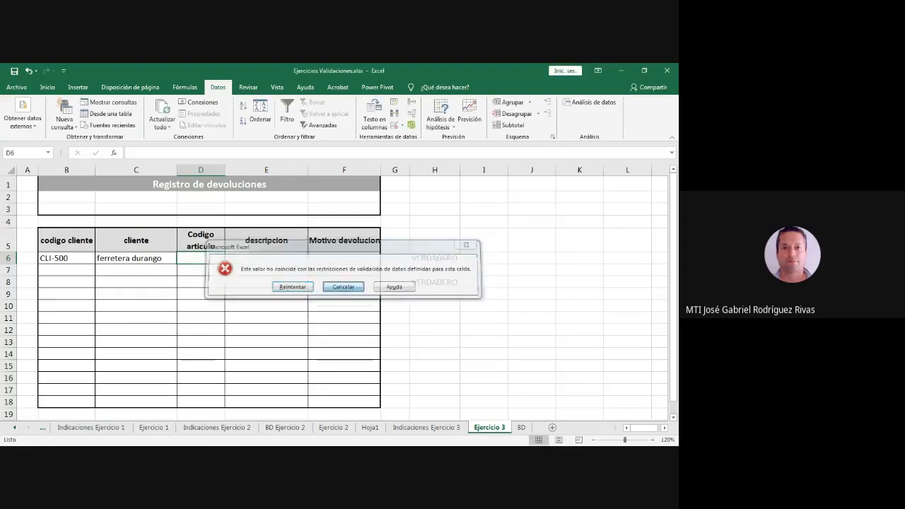
pyautogui.press('Return')
# Try to change the minimum length to 5 in the validation formula of cells D6:D18, and cancel the edit.
pyautogui.hotkey('shift', 'Down')
pyautogui.hotkey('shift', 'Down')
pyautogui.hotkey('shift', 'Down')
pyautogui.hotkey('shift', 'Down')
pyautogui.hotkey('shift', 'Down')
pyautogui.hotkey('shift', 'Down')
pyautogui.hotkey('shift', 'Down')
pyautogui.hotkey('shift', 'Down')
pyautogui.hotkey('shift', 'Down')
pyautogui.hotkey('shift', 'Down')
pyautogui.hotkey('shift', 'Down')
pyautogui.hotkey('shift', 'Down')
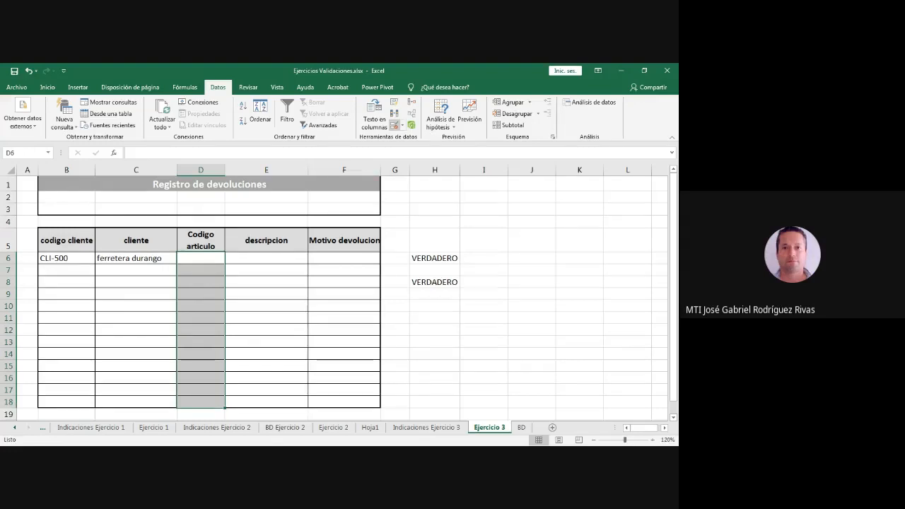
pyautogui.click(393, 124)
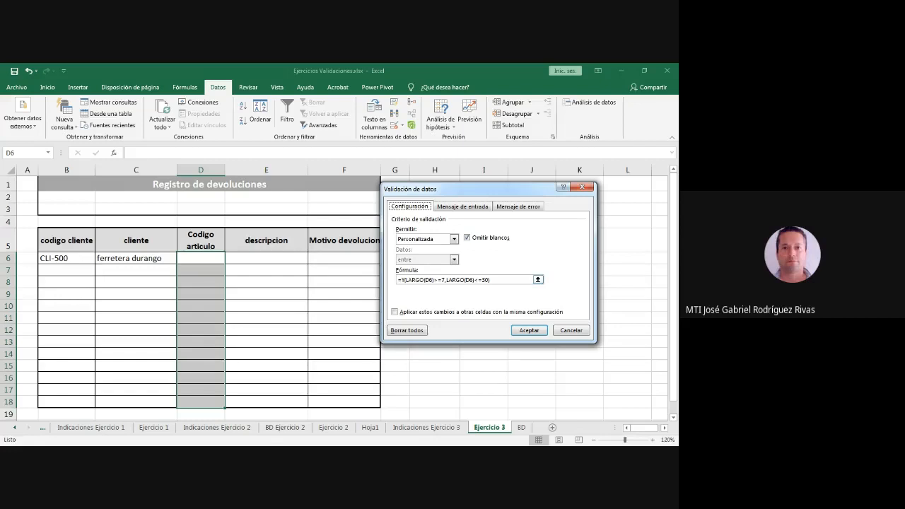
pyautogui.click(441, 280)
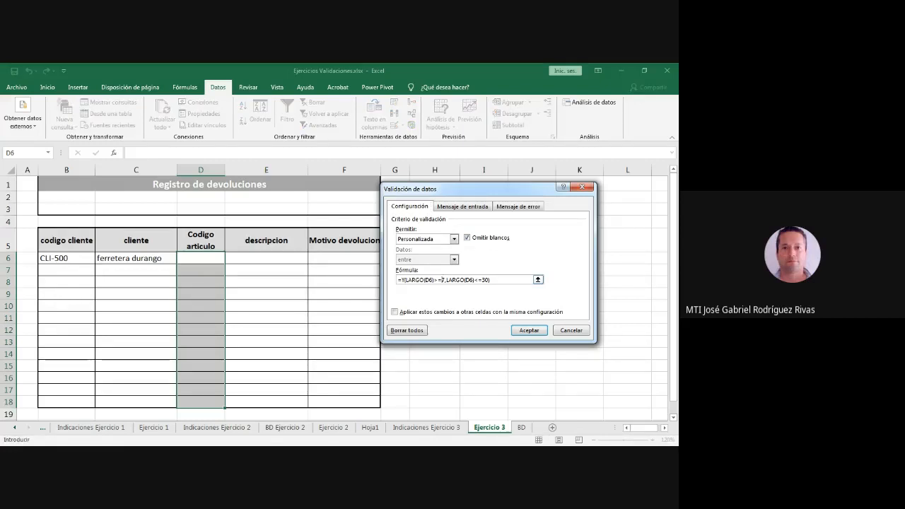
pyautogui.press('Delete')
pyautogui.write('5')
pyautogui.press('BackSpace')
pyautogui.write('5')
pyautogui.press('BackSpace')
pyautogui.press('BackSpace')
pyautogui.press('Escape')
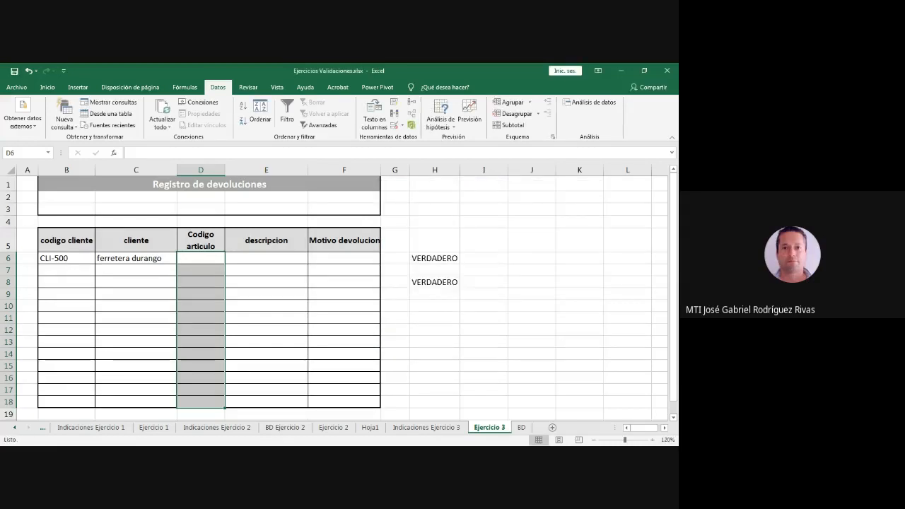
# Change both LARGO references in the H8 formula to D6.
pyautogui.click(435, 282)
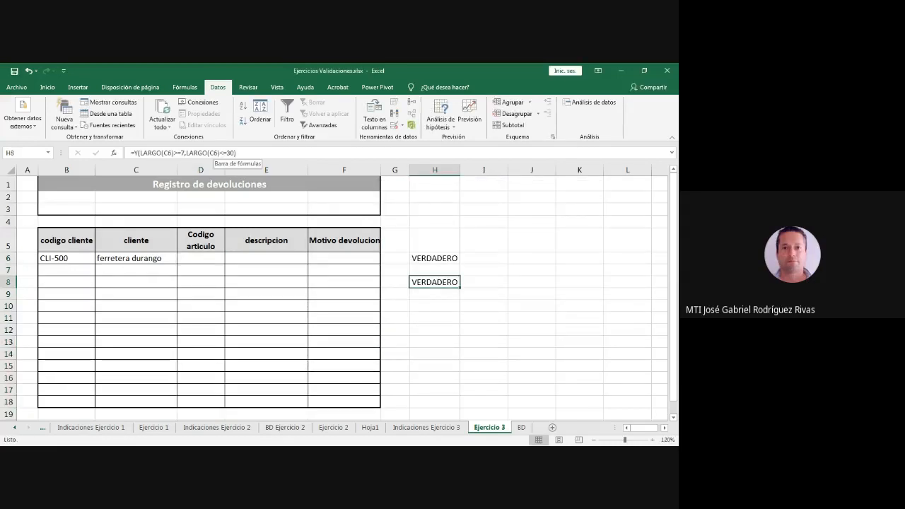
pyautogui.click(169, 153)
pyautogui.press('BackSpace')
pyautogui.press('Delete')
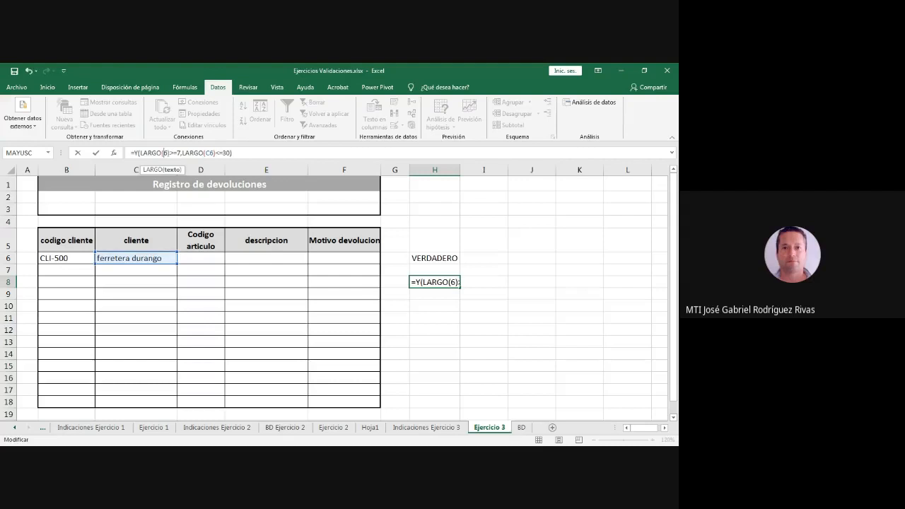
pyautogui.write('D6')
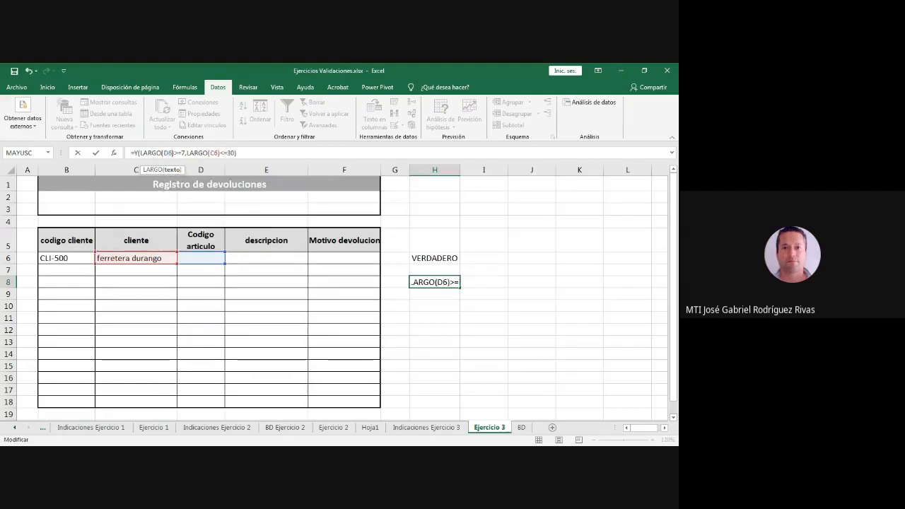
pyautogui.press('Right')
pyautogui.press('Right')
pyautogui.press('Right')
pyautogui.press('Right')
pyautogui.press('Right')
pyautogui.press('Right')
pyautogui.press('Right')
pyautogui.press('Right')
pyautogui.press('Right')
pyautogui.press('Right')
pyautogui.press('Right')
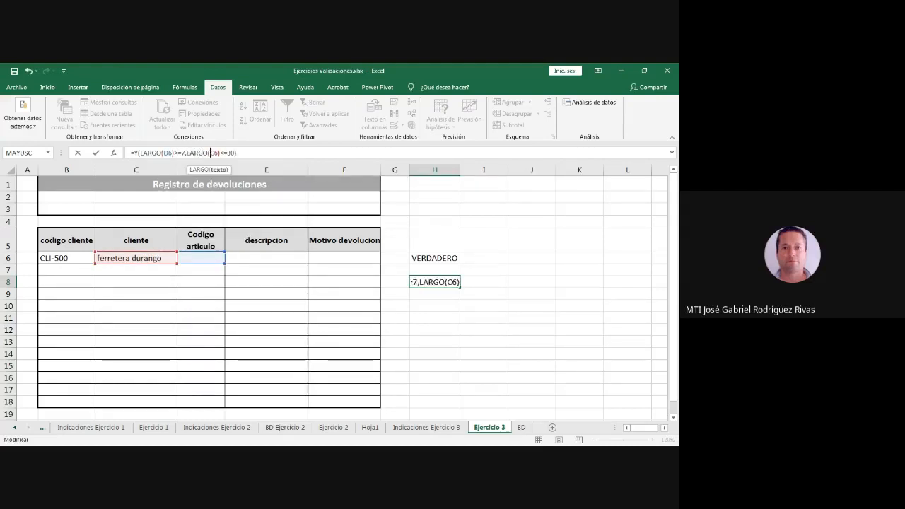
pyautogui.press('Delete')
pyautogui.write('D')
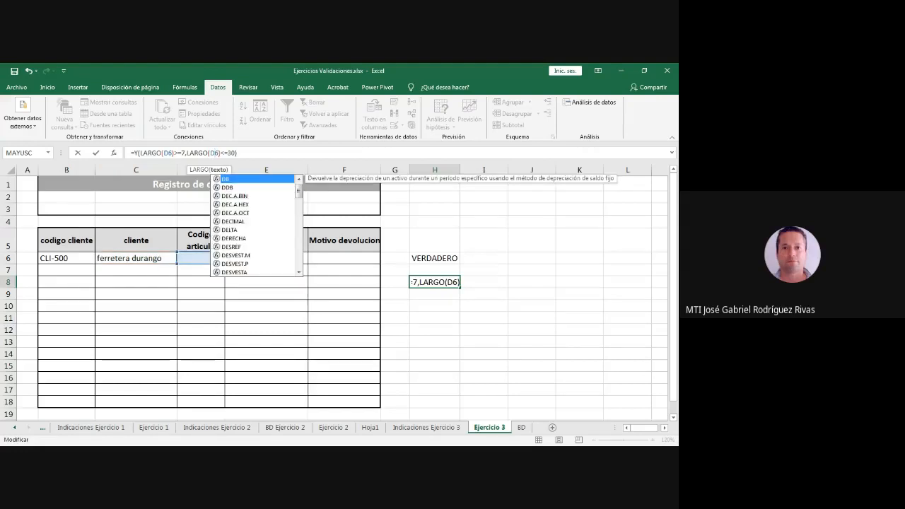
# Set the length limits in the H8 formula to at least 5 and at most 7 characters.
pyautogui.press('Right')
pyautogui.press('Right')
pyautogui.press('Right')
pyautogui.press('Right')
pyautogui.press('Right')
pyautogui.press('Right')
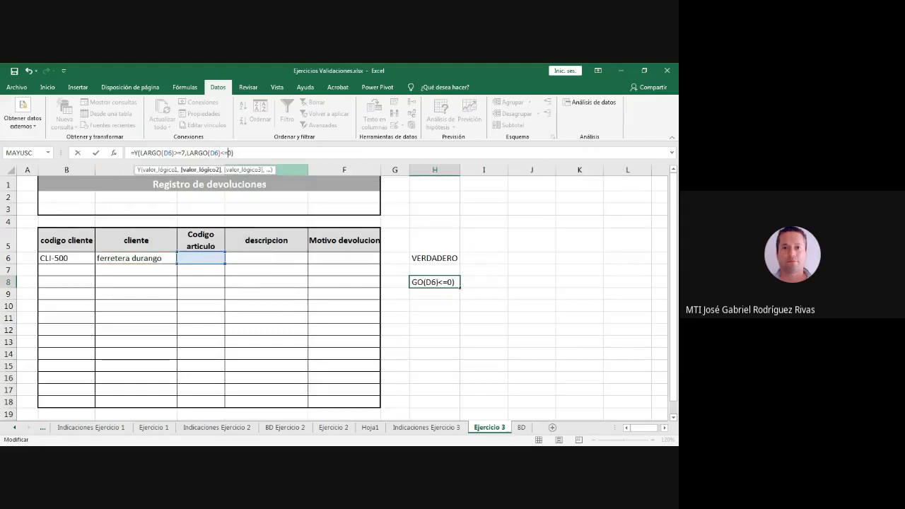
pyautogui.press('BackSpace')
pyautogui.press('BackSpace')
pyautogui.write('7')
pyautogui.press('Left')
pyautogui.press('Left')
pyautogui.press('Left')
pyautogui.press('Left')
pyautogui.press('Left')
pyautogui.press('Left')
pyautogui.press('Left')
pyautogui.press('Left')
pyautogui.press('Left')
pyautogui.press('Left')
pyautogui.press('Left')
pyautogui.press('Left')
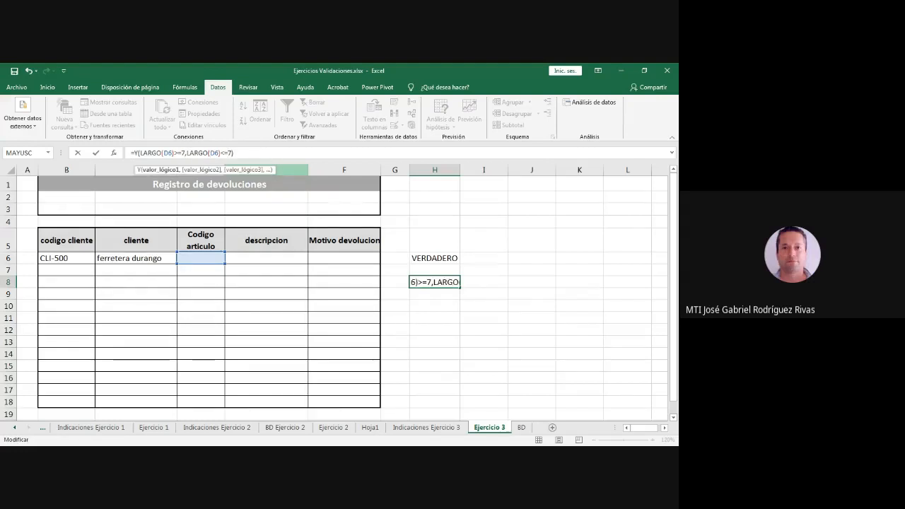
pyautogui.press('BackSpace')
pyautogui.write('5')
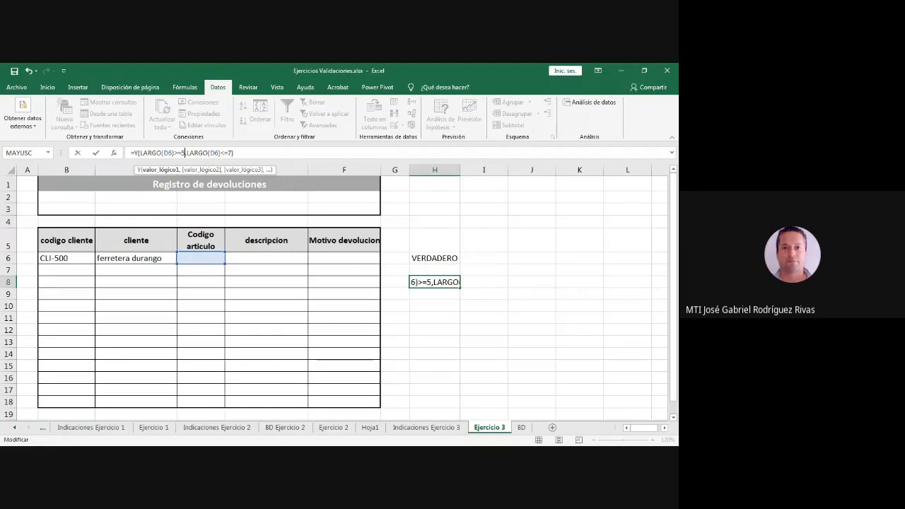
# Copy the whole H8 formula text and discard the edit in the cell.
pyautogui.moveTo(235, 152); pyautogui.dragTo(131, 152)
pyautogui.hotkey('ctrl', 'c')
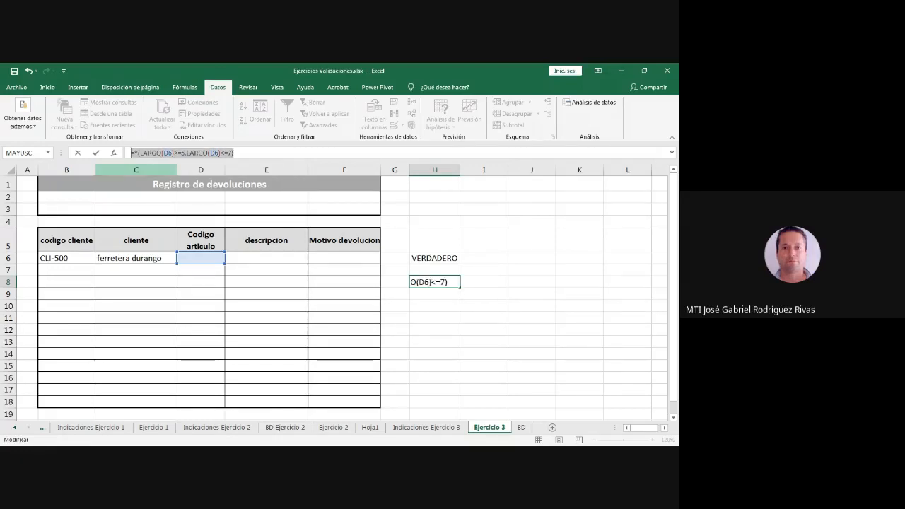
pyautogui.press('Escape')
# Replace the custom validation formula of cells D6:D18 with the copied =Y(LARGO(D6)>=5,LARGO(D6)<=7), and accept the rule.
pyautogui.moveTo(200, 258); pyautogui.dragTo(201, 402)
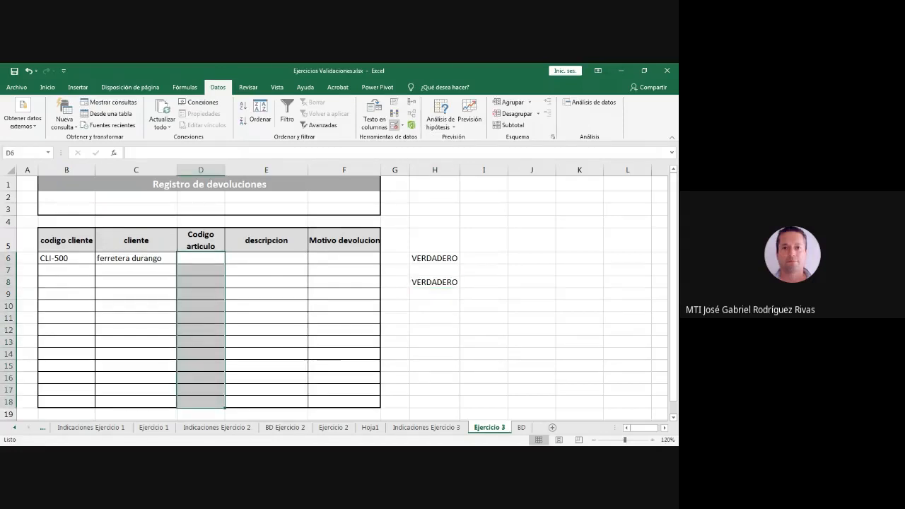
pyautogui.click(394, 125)
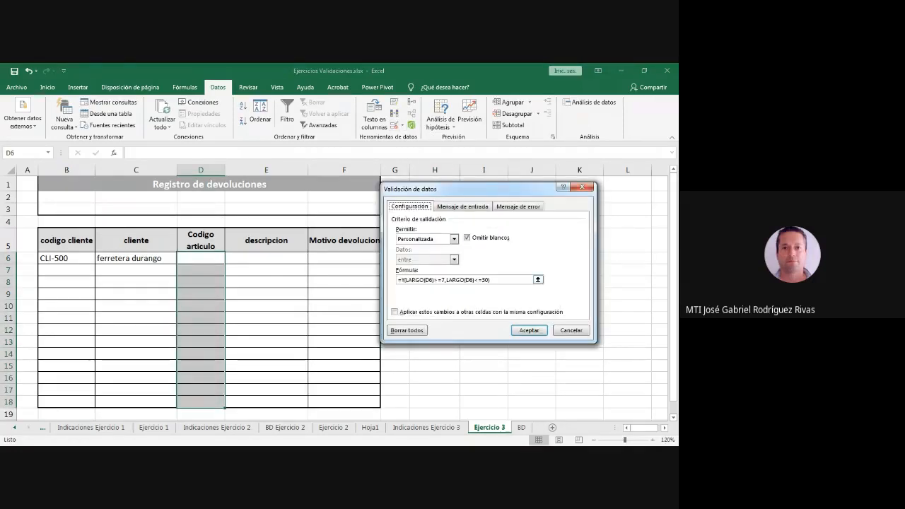
pyautogui.moveTo(491, 280); pyautogui.dragTo(398, 280)
pyautogui.hotkey('ctrl', 'v')
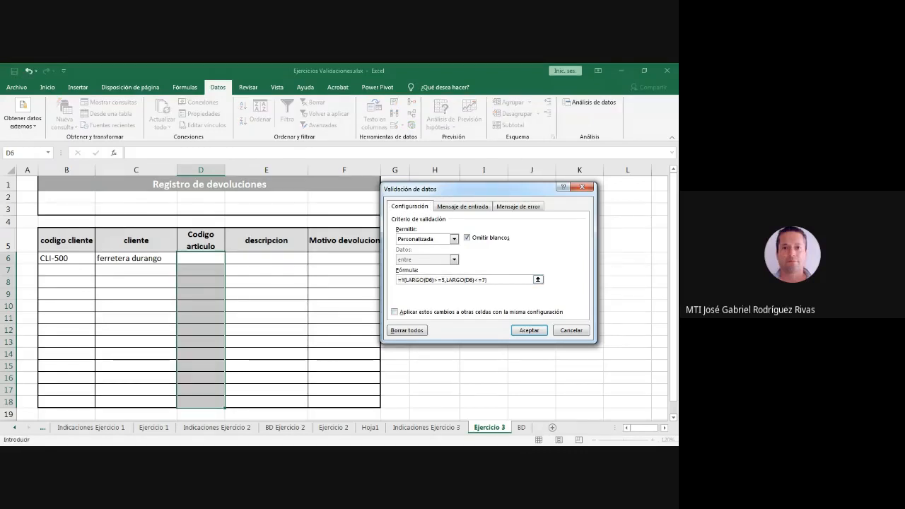
pyautogui.click(529, 330)
# Test the updated Codigo articulo rule by entering the five-character code 12345 in D6.
pyautogui.moveTo(200, 258); pyautogui.dragTo(201, 282)
pyautogui.click(201, 258)
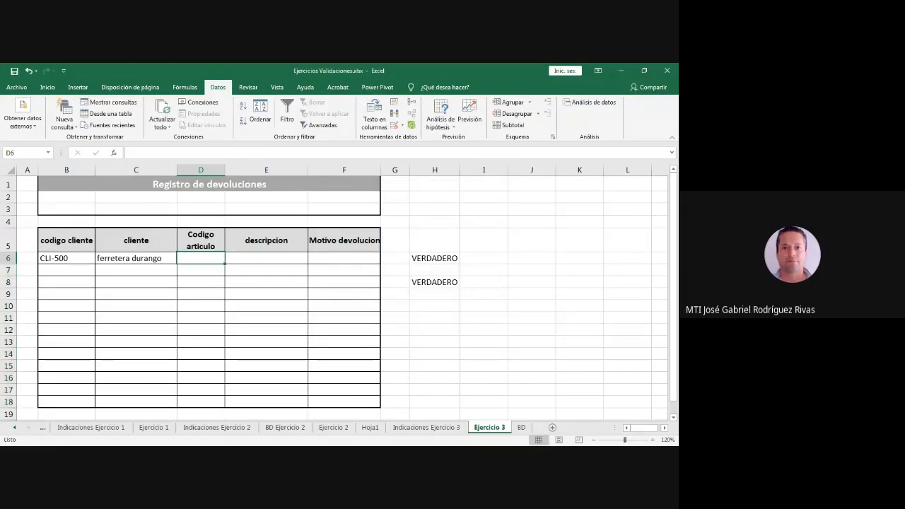
pyautogui.write('12345')
pyautogui.press('Return')
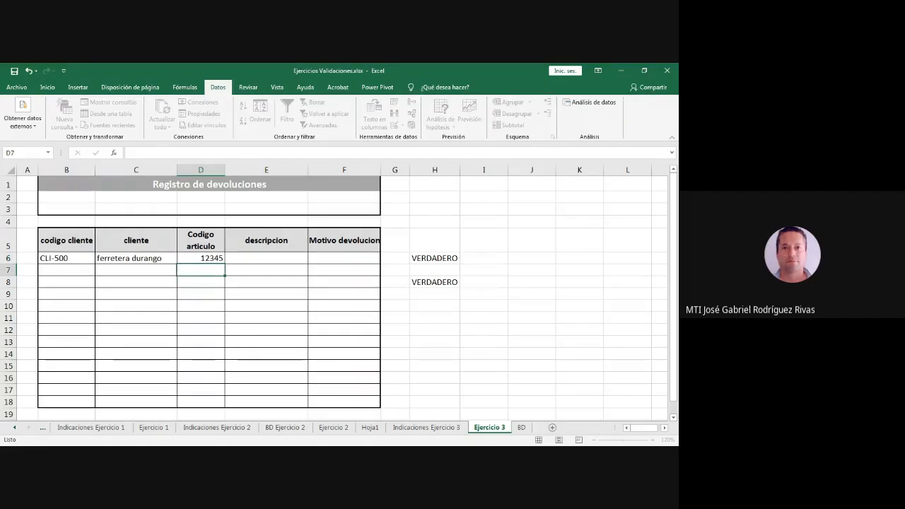
# Try the four-character code 1234 in D6 and cancel the entry.
pyautogui.click(201, 258)
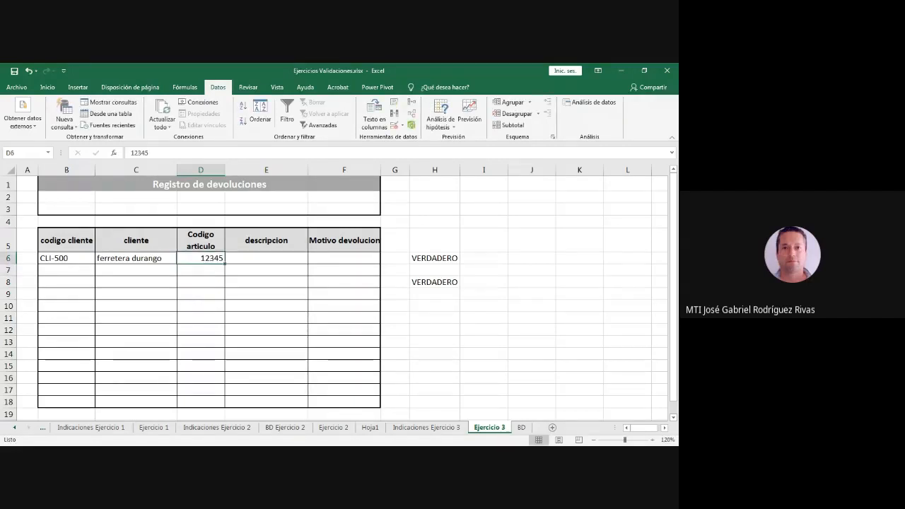
pyautogui.write('1234')
pyautogui.press('Return')
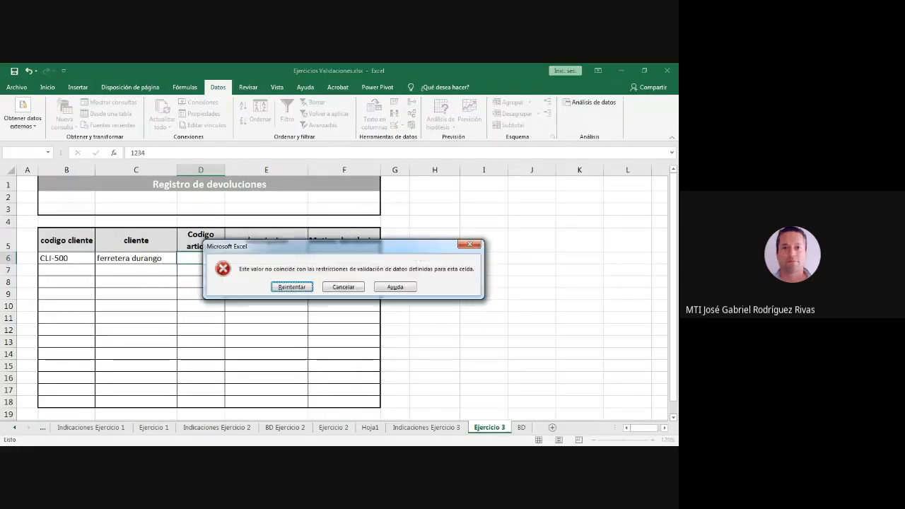
pyautogui.press('Escape')
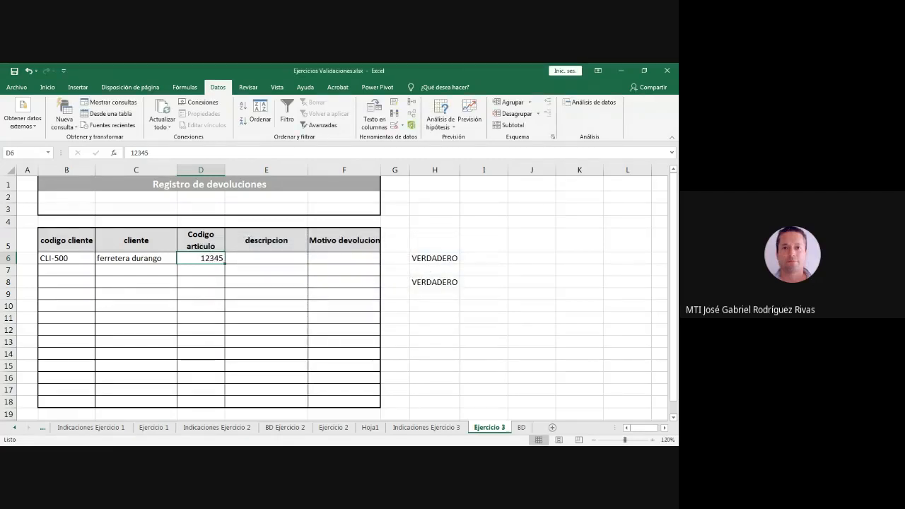
# Try the eight-character text ASDFGHJK in D6, and retry with the seven-character text ASDFGHJ.
pyautogui.write('ASDF')
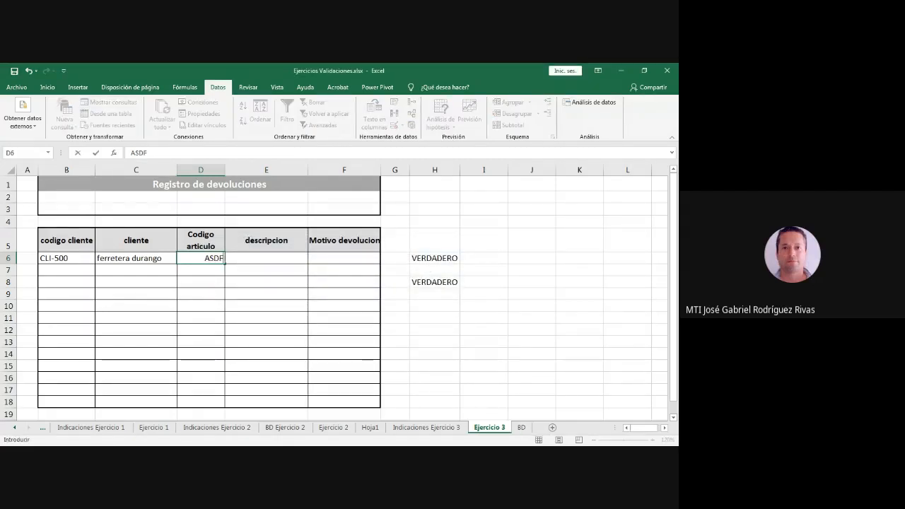
pyautogui.write('GHJK')
pyautogui.press('Return')
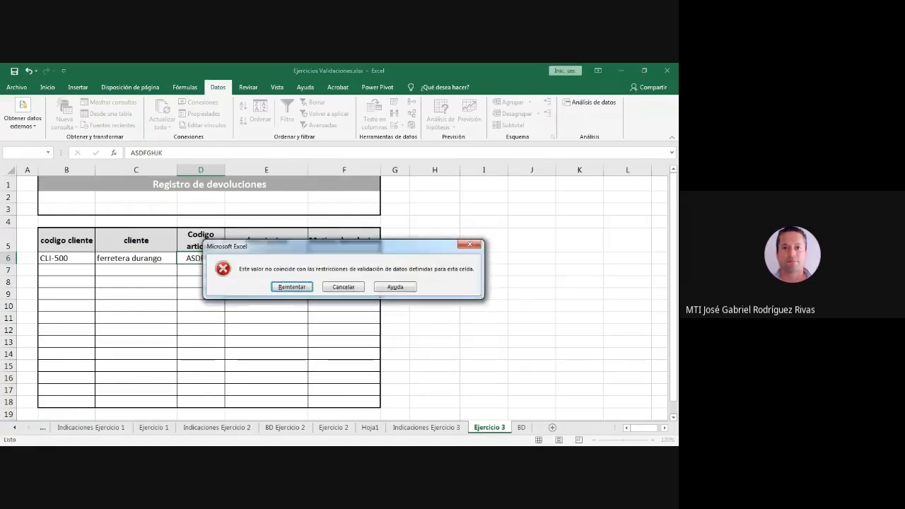
pyautogui.press('Return')
pyautogui.write('AS')
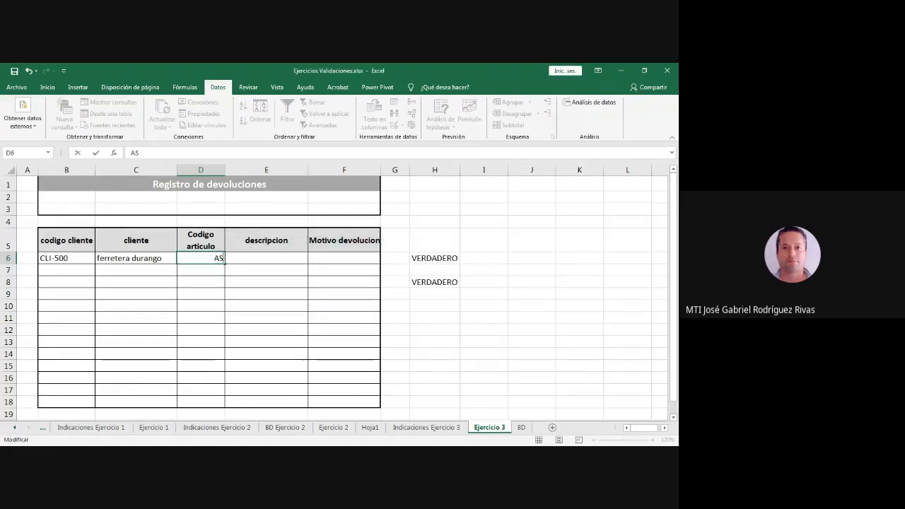
pyautogui.write('DFGHJ')
pyautogui.press('Return')
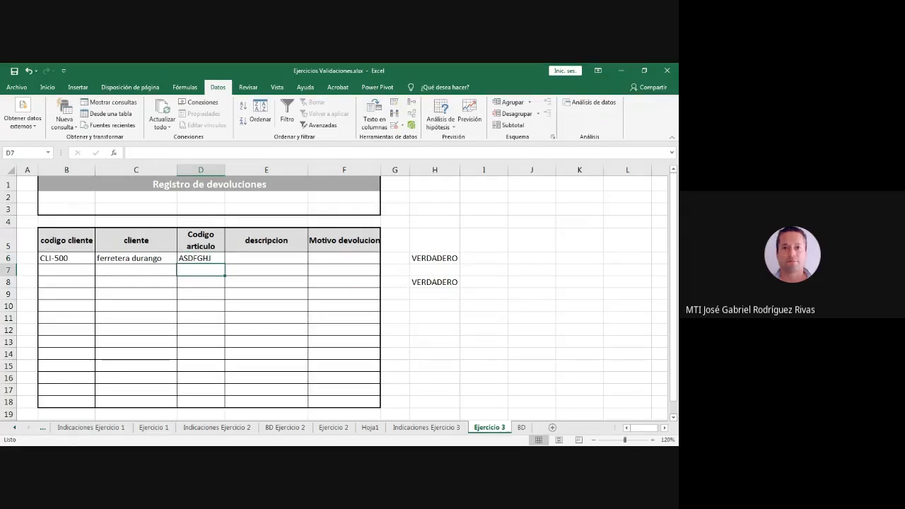
# Examine the Codigo articulo cells D6:D18 and the helper formulas in H8 and H6.
pyautogui.click(201, 258)
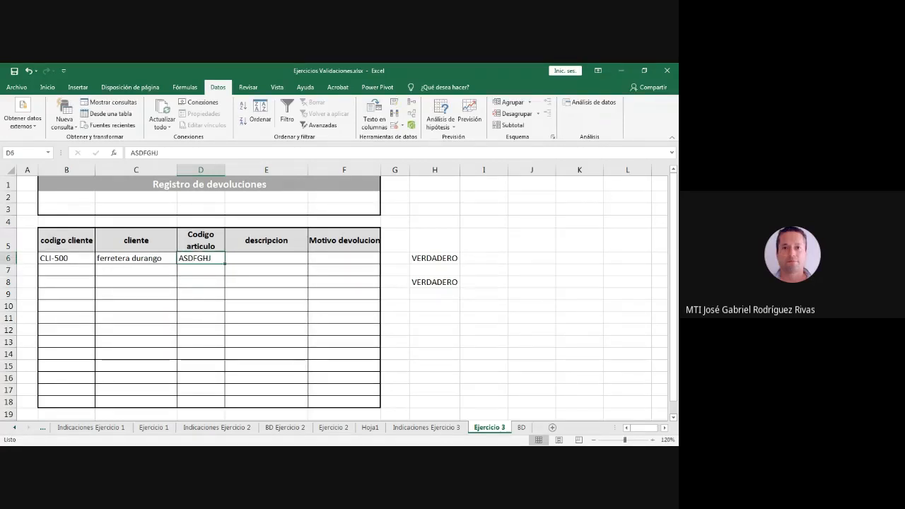
pyautogui.click(434, 282)
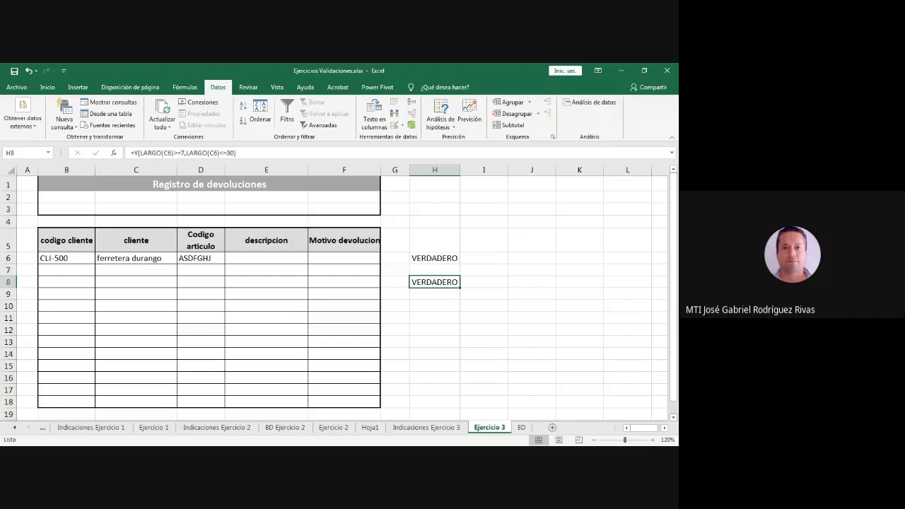
pyautogui.moveTo(201, 258); pyautogui.dragTo(201, 402)
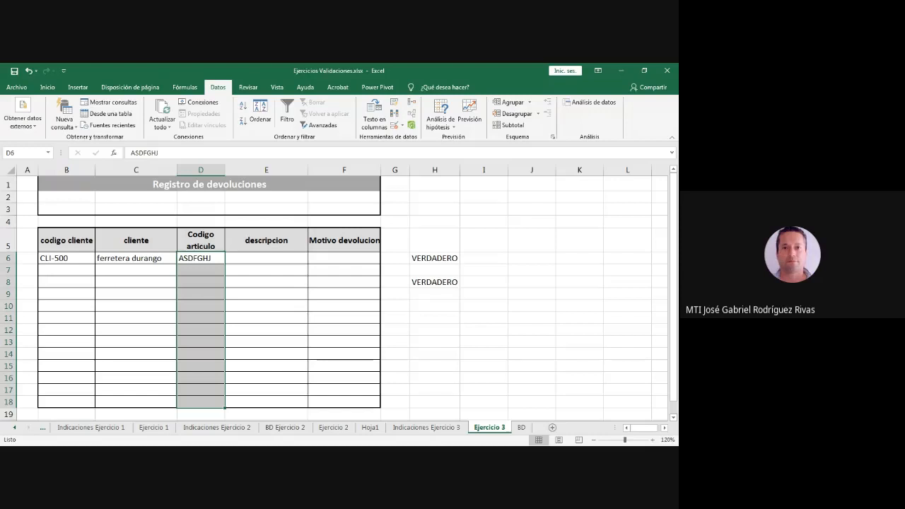
pyautogui.click(435, 258)
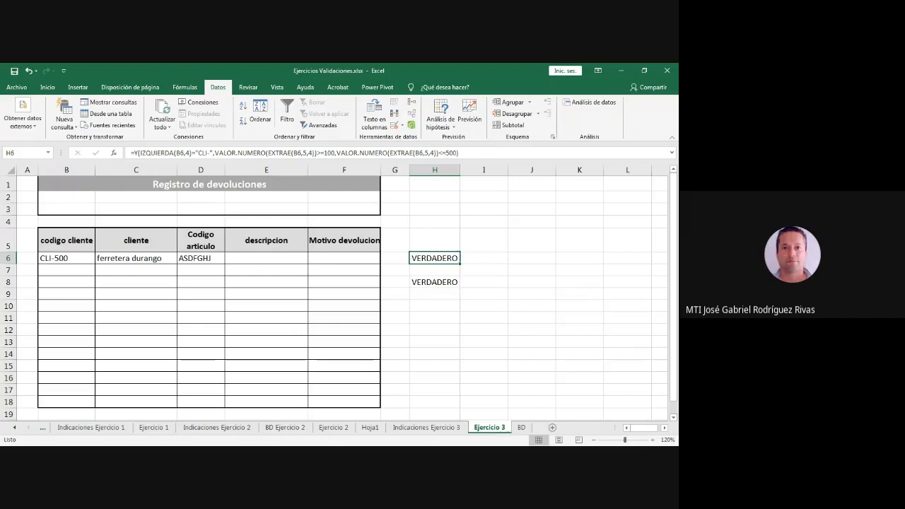
# Check the column requirements on the Indicaciones Ejercicio 3 sheet and return to Ejercicio 3.
pyautogui.click(426, 427)
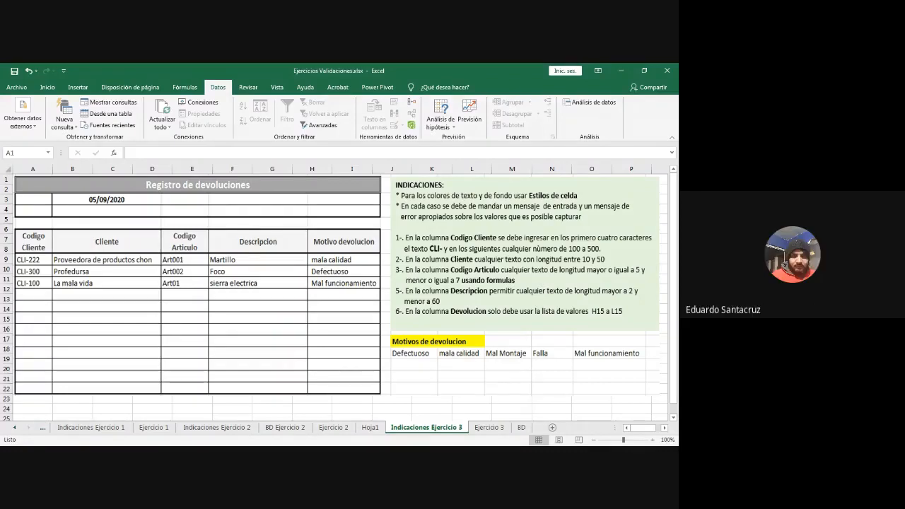
pyautogui.click(489, 427)
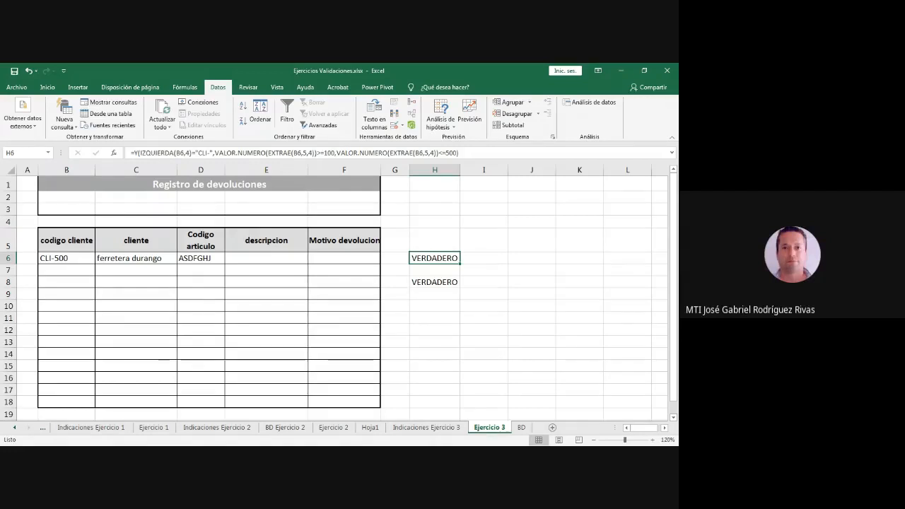
pyautogui.hotkey('alt', 'Tab')
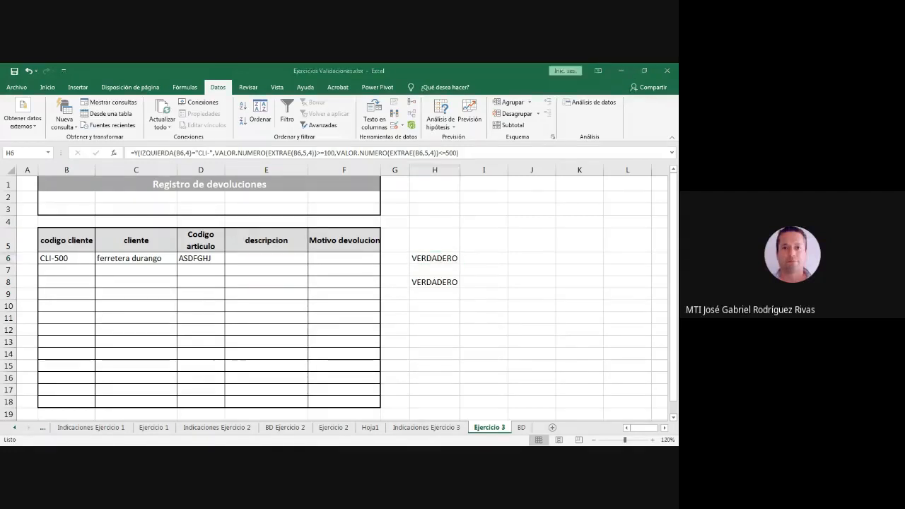